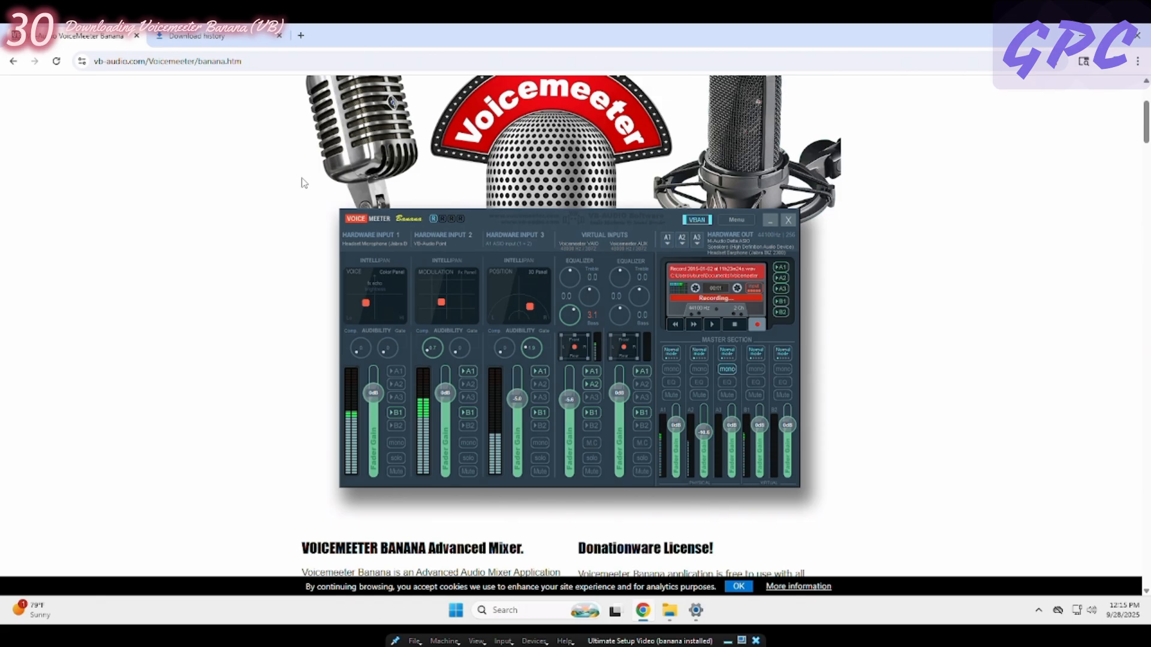
# - Download the Voicemeeter 2.1.1.9 ZIP package, VoicemeeterSetup_v2119.zip, and open the downloaded archive
pyautogui.scroll(-6, 303, 183)
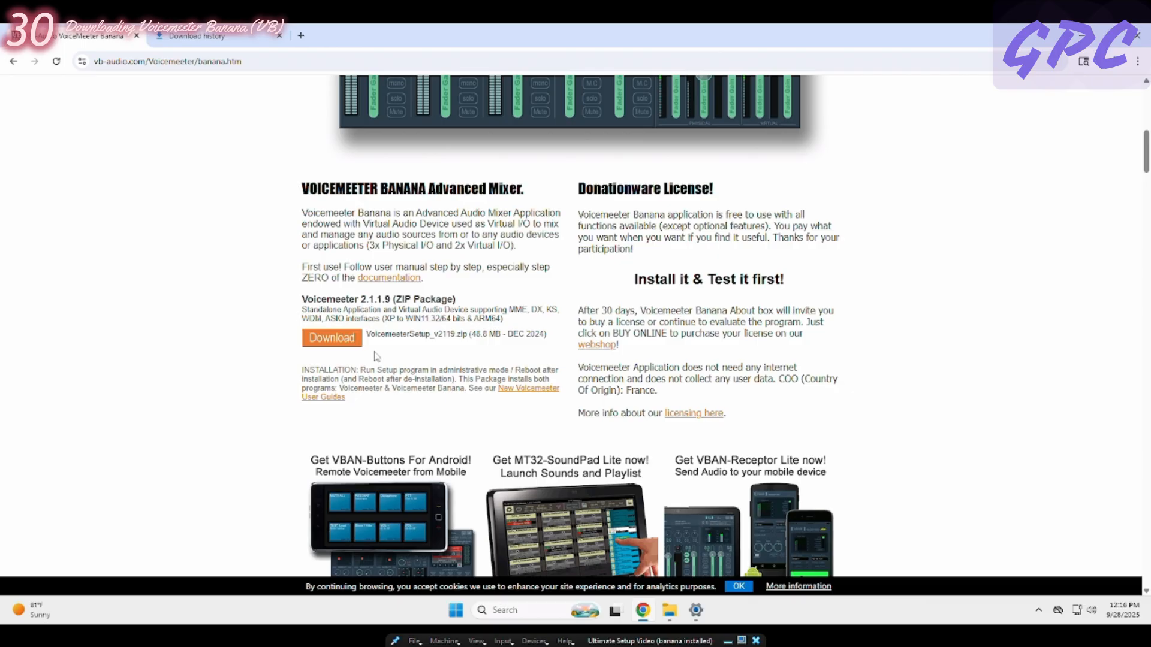
pyautogui.click(338, 344)
pyautogui.click(1095, 62)
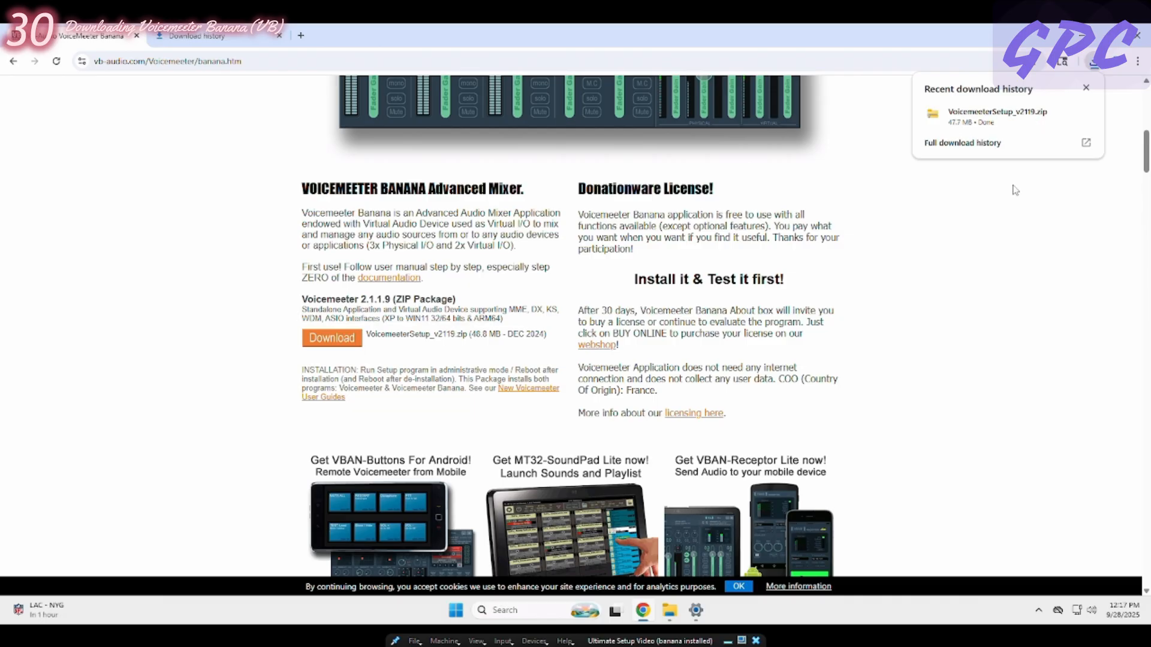
pyautogui.click(998, 115)
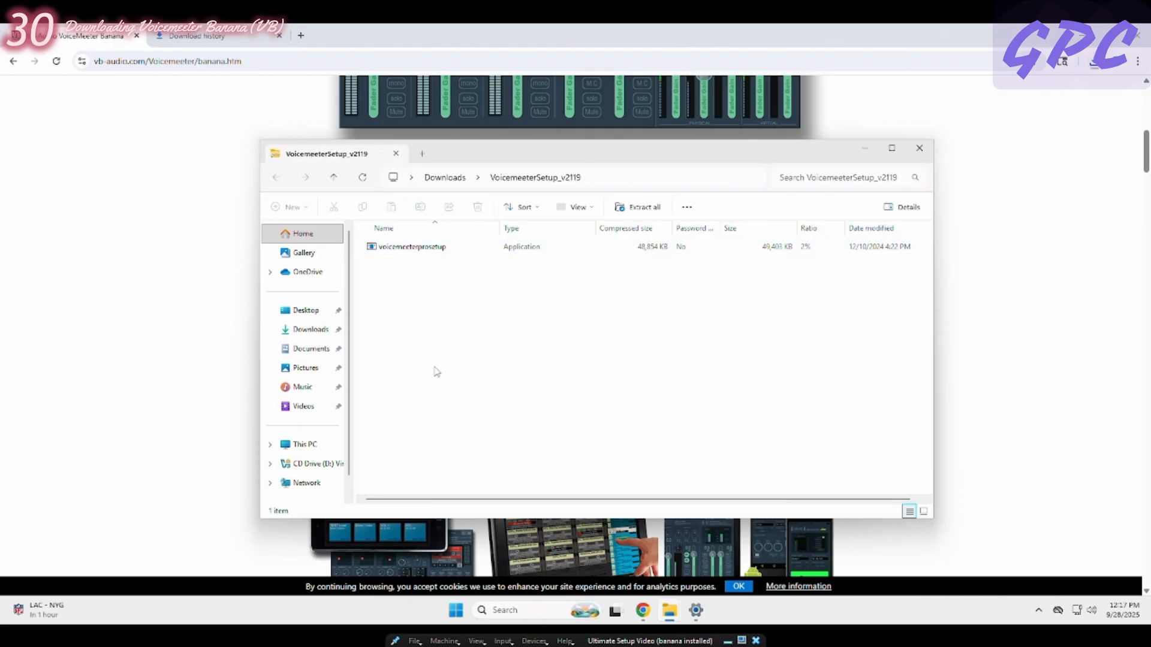
# - Extract VoicemeeterSetup_v2119 from the Downloads folder into its own folder of the same name
pyautogui.click(310, 333)
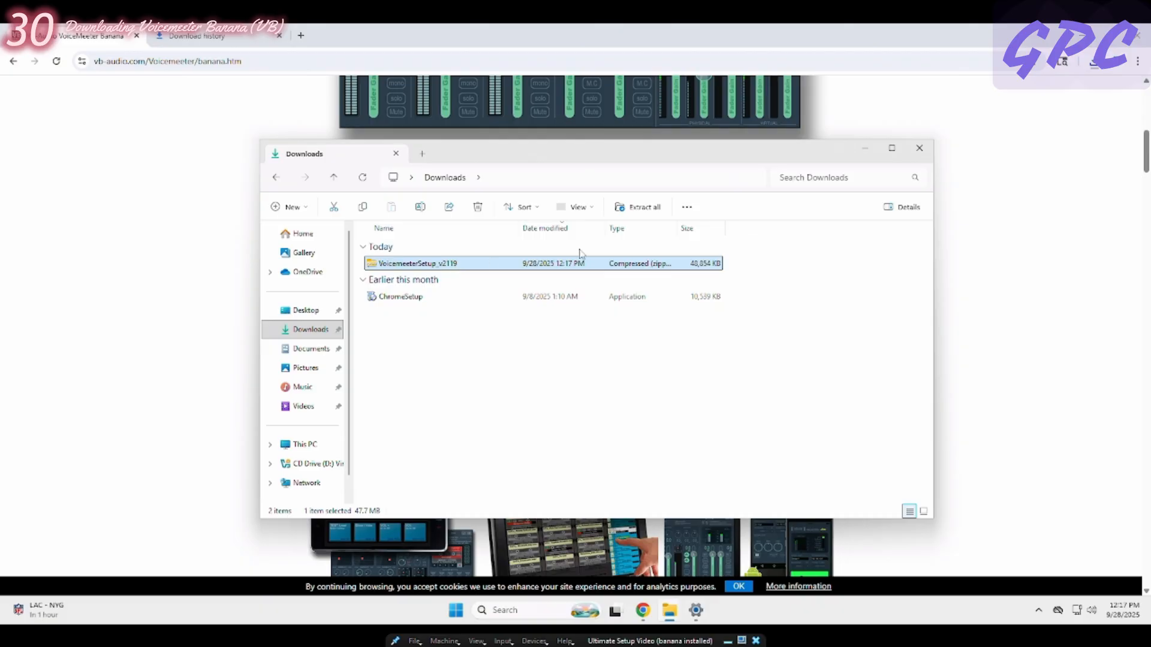
pyautogui.click(642, 215)
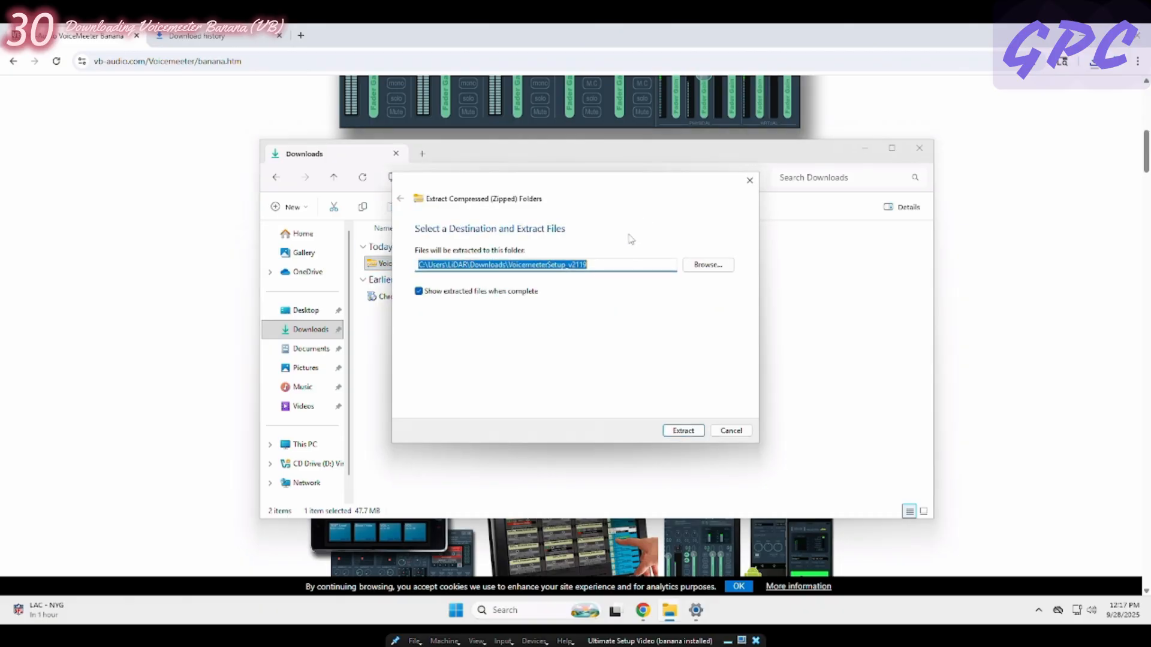
pyautogui.click(683, 431)
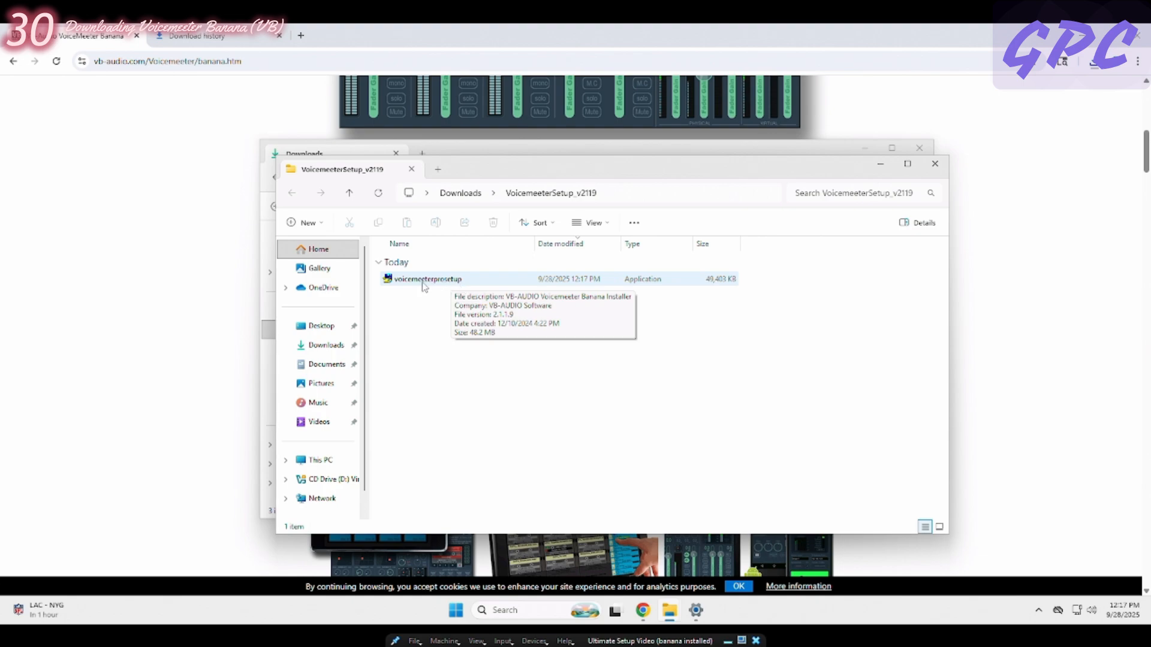
# - Install Voicemeeter with the extracted voicemeeterprosetup application and reset the virtual machine to finalize the installation
pyautogui.doubleClick(454, 284)
pyautogui.click(530, 418)
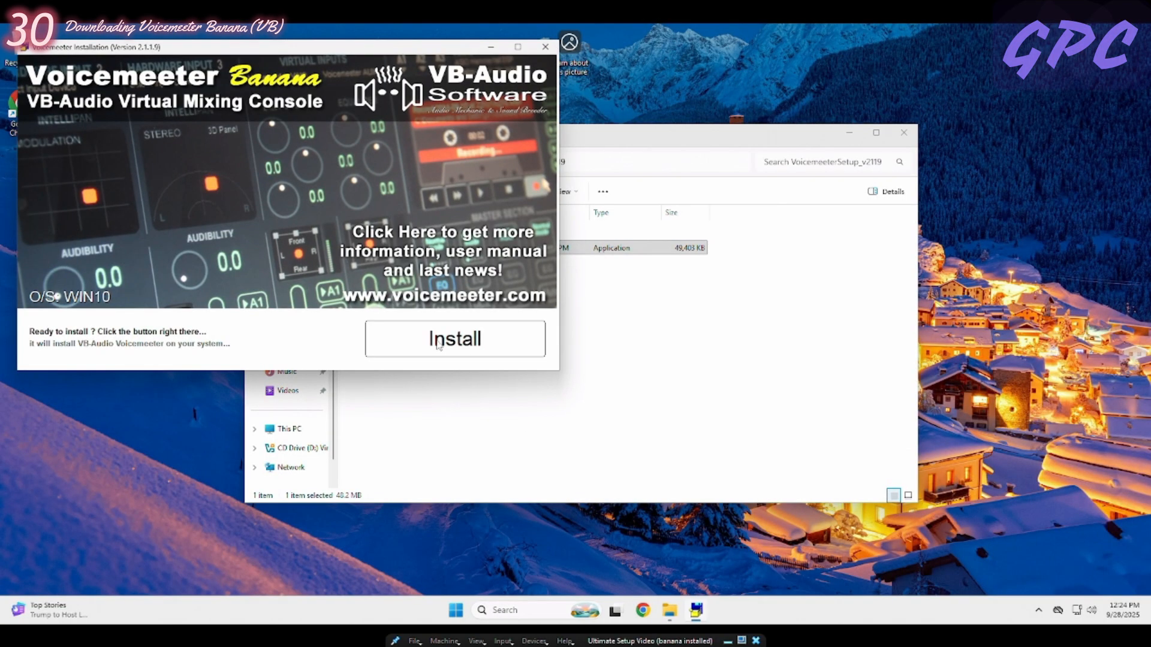
pyautogui.click(439, 347)
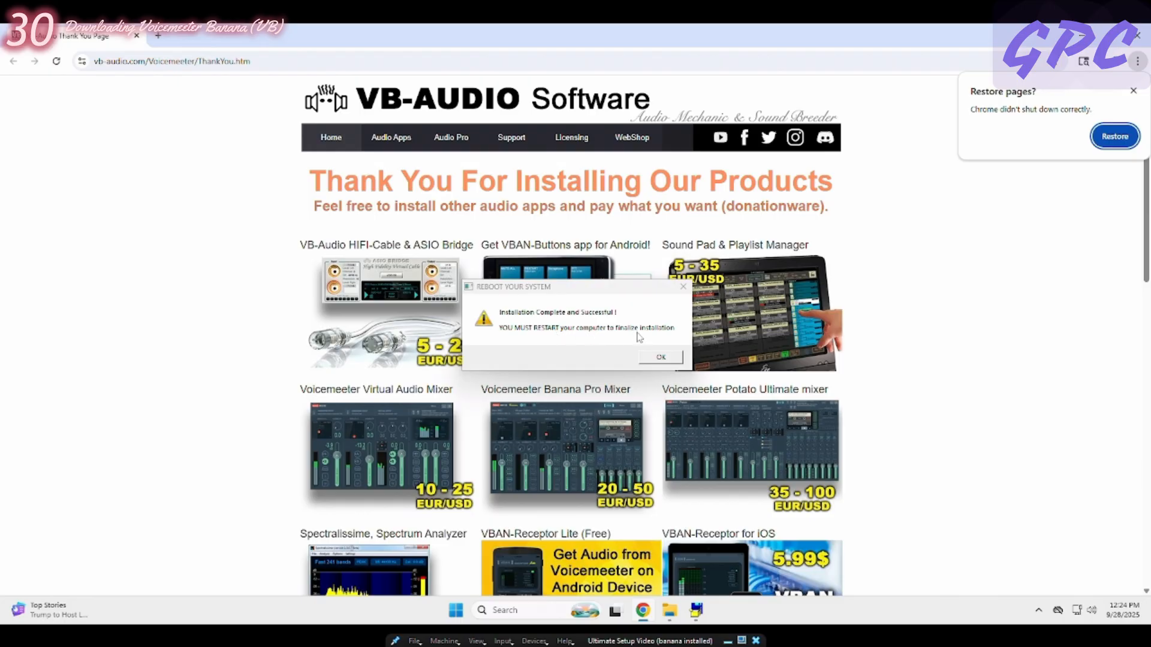
pyautogui.click(669, 361)
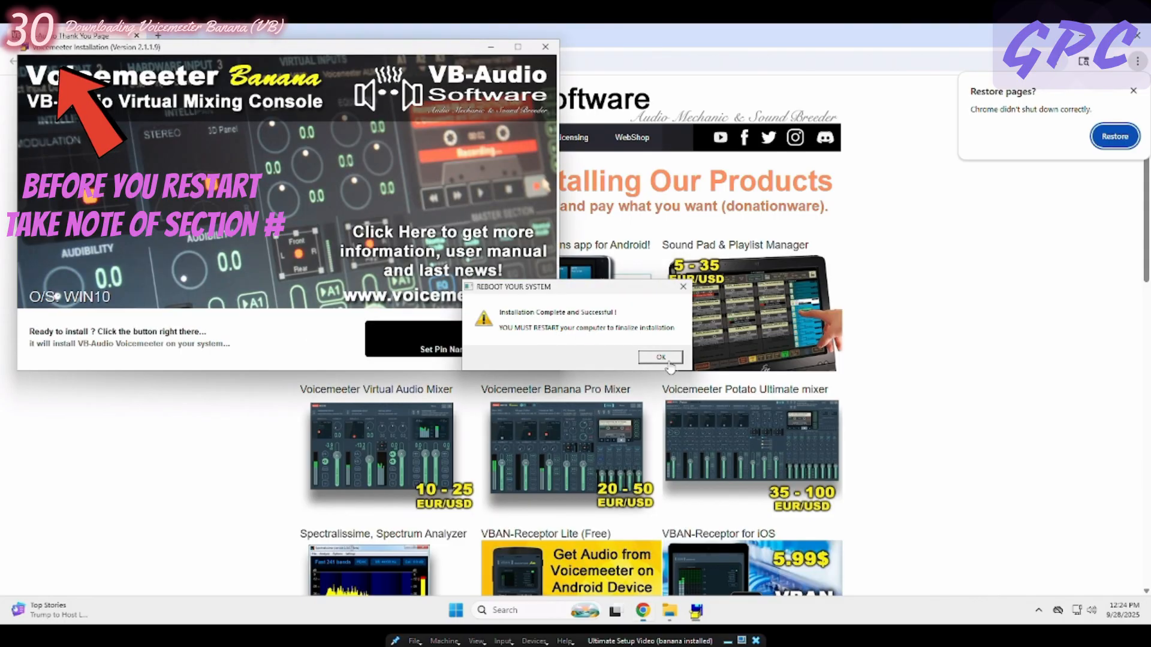
pyautogui.click(668, 361)
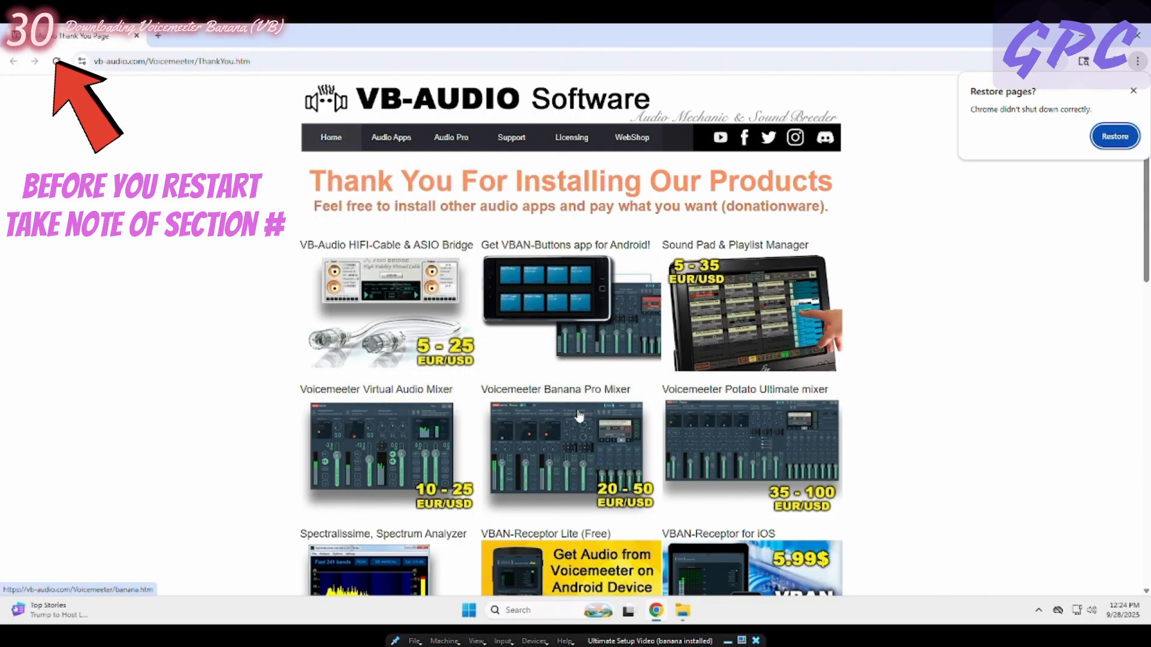
pyautogui.click(454, 642)
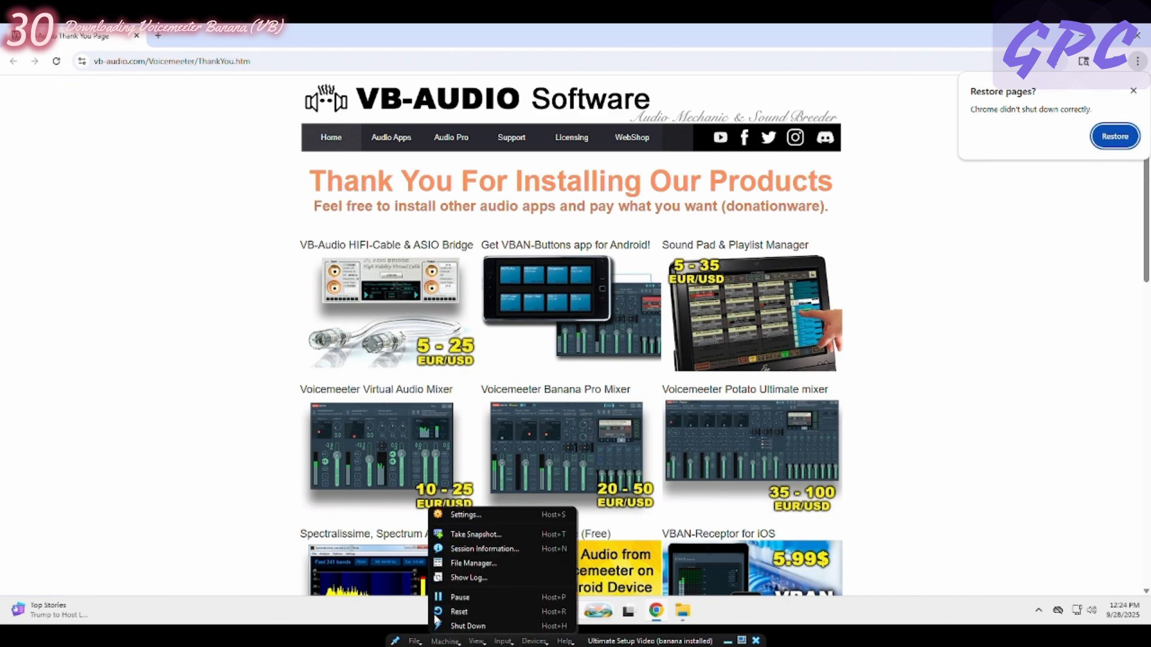
pyautogui.click(465, 616)
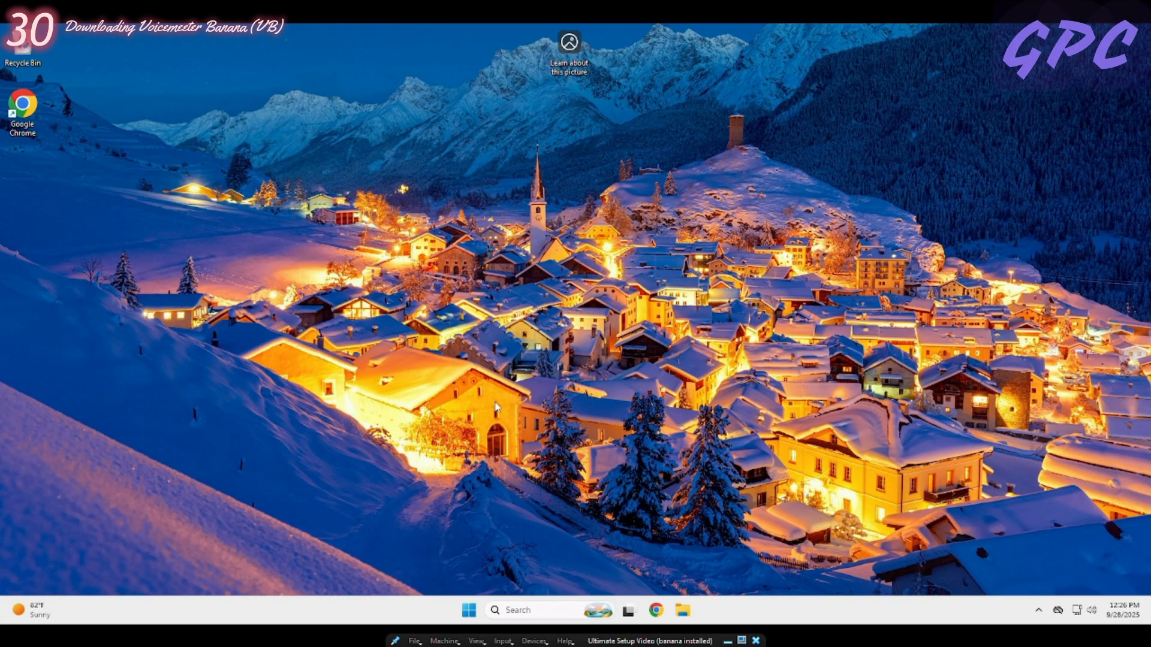
# - Search Windows for "bana" and open the file location of the Voicemeeter Banana app
pyautogui.click(511, 610)
pyautogui.write('bana')
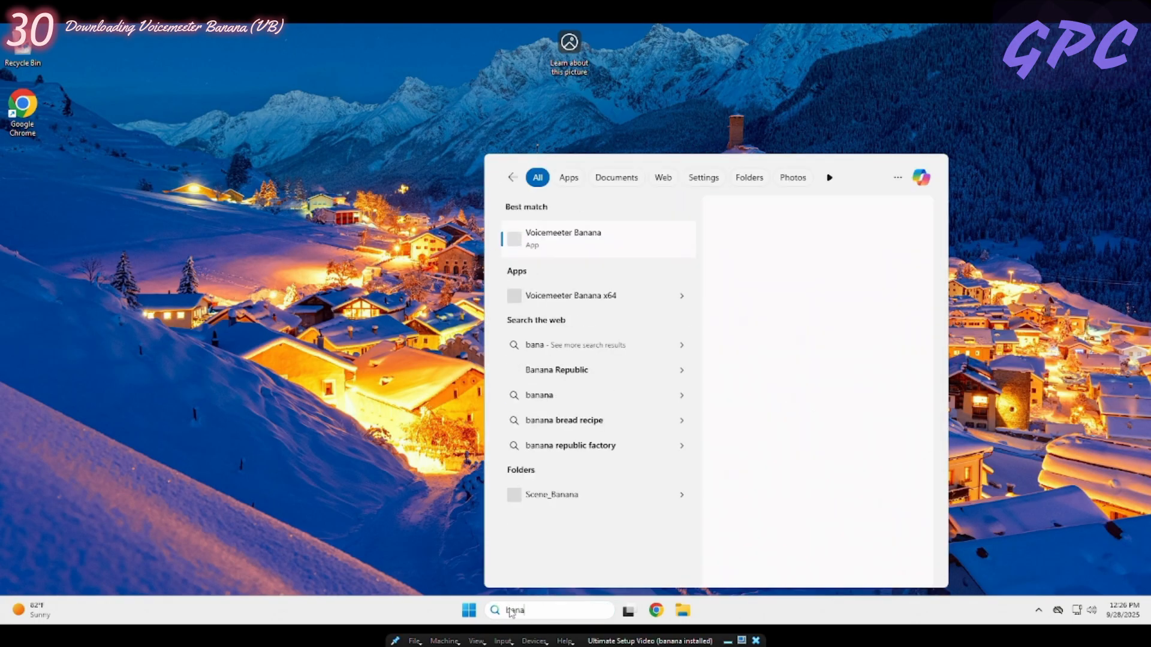
pyautogui.rightClick(575, 259)
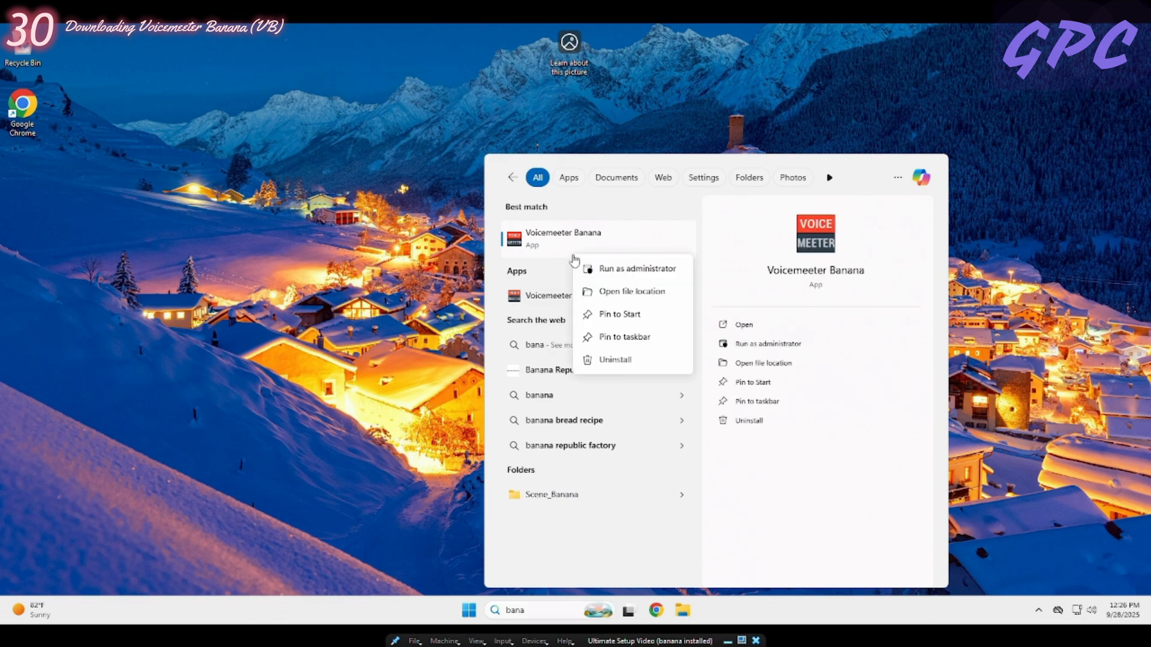
pyautogui.click(620, 292)
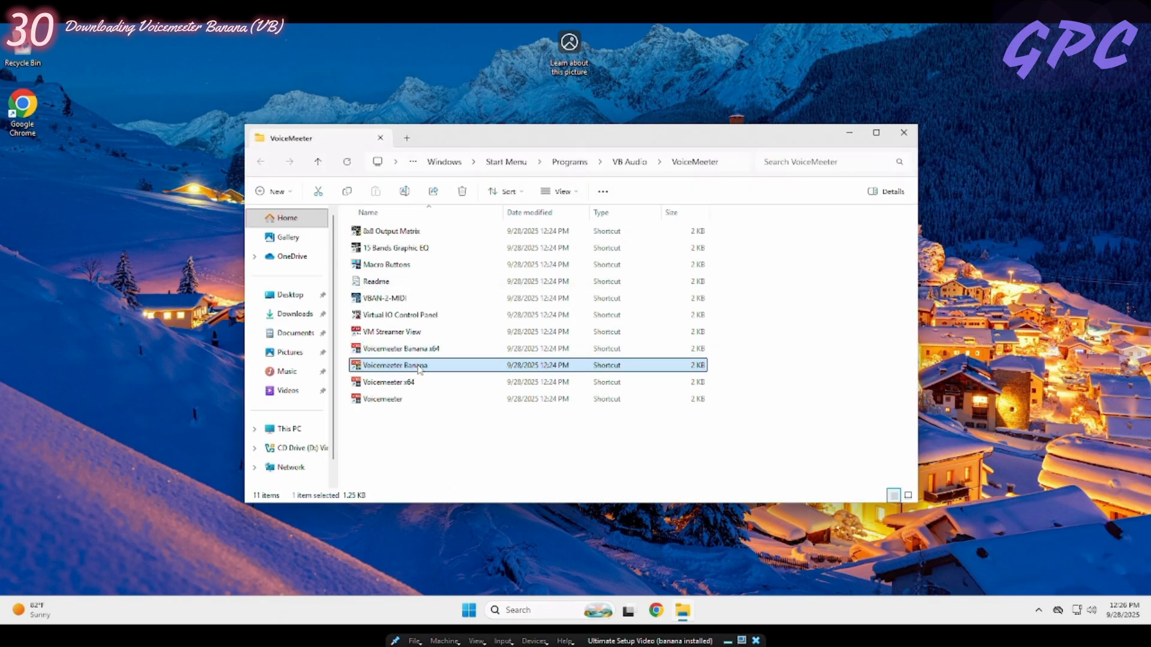
# - Set the Voicemeeter Banana shortcut's compatibility properties to always run the program as an administrator
pyautogui.rightClick(414, 368)
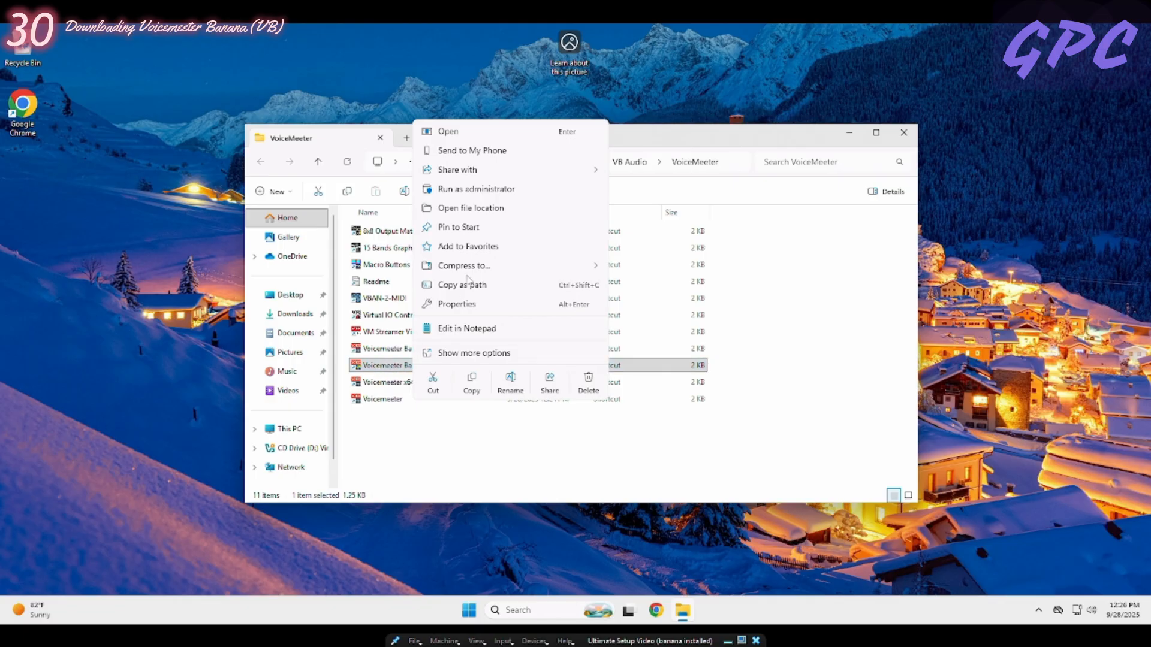
pyautogui.click(458, 306)
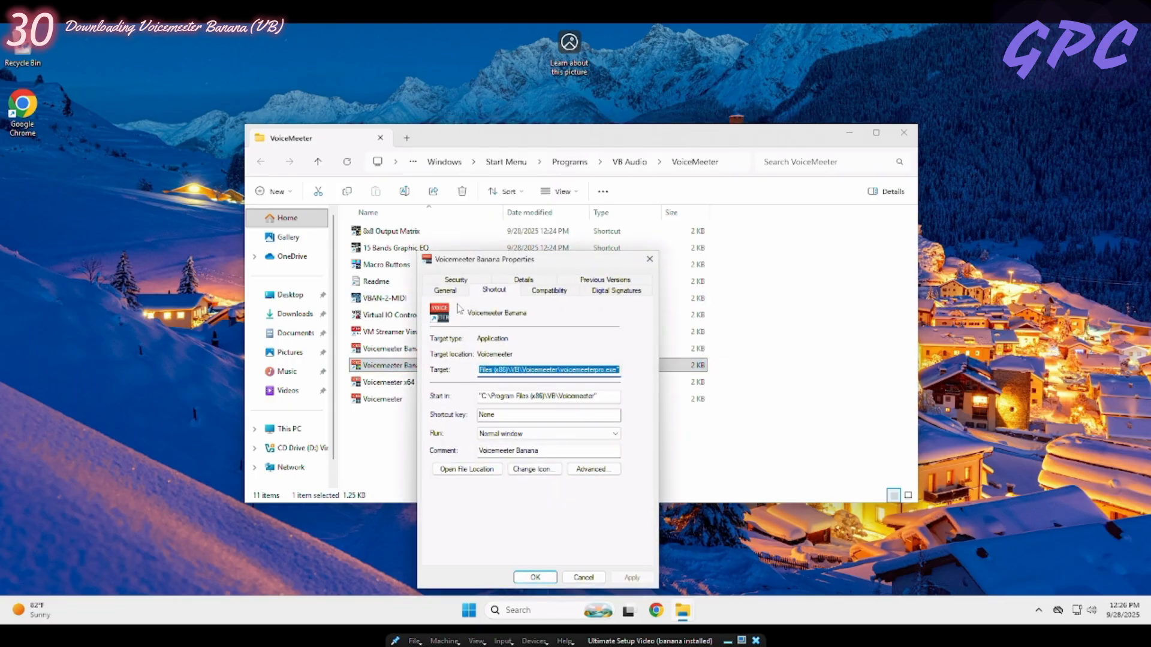
pyautogui.click(549, 292)
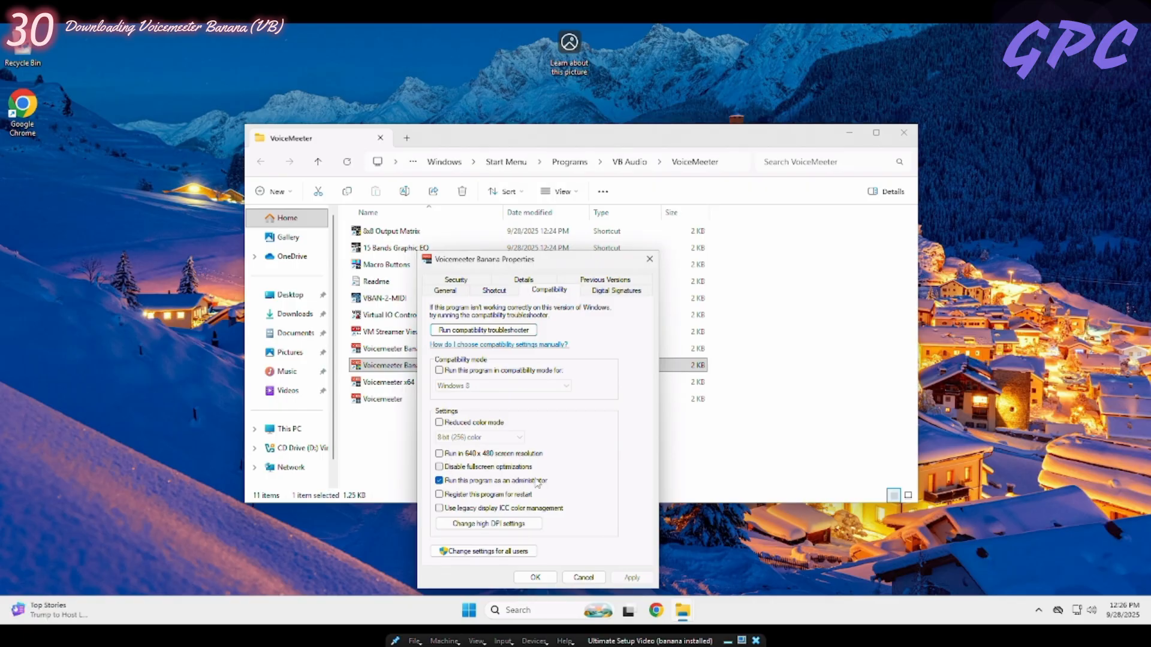
pyautogui.click(440, 481)
pyautogui.click(440, 482)
pyautogui.click(612, 581)
pyautogui.click(534, 577)
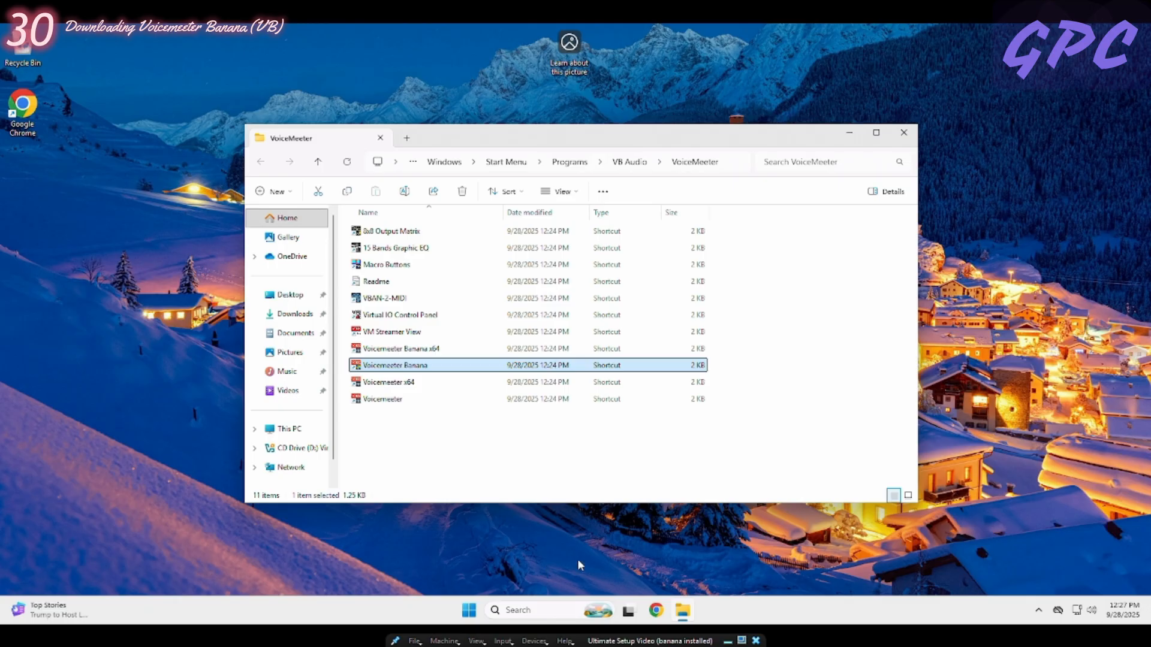
# - Launch Voicemeeter Banana from its shortcut, allow it to make changes to the device, and close the VoiceMeeter folder window
pyautogui.doubleClick(412, 366)
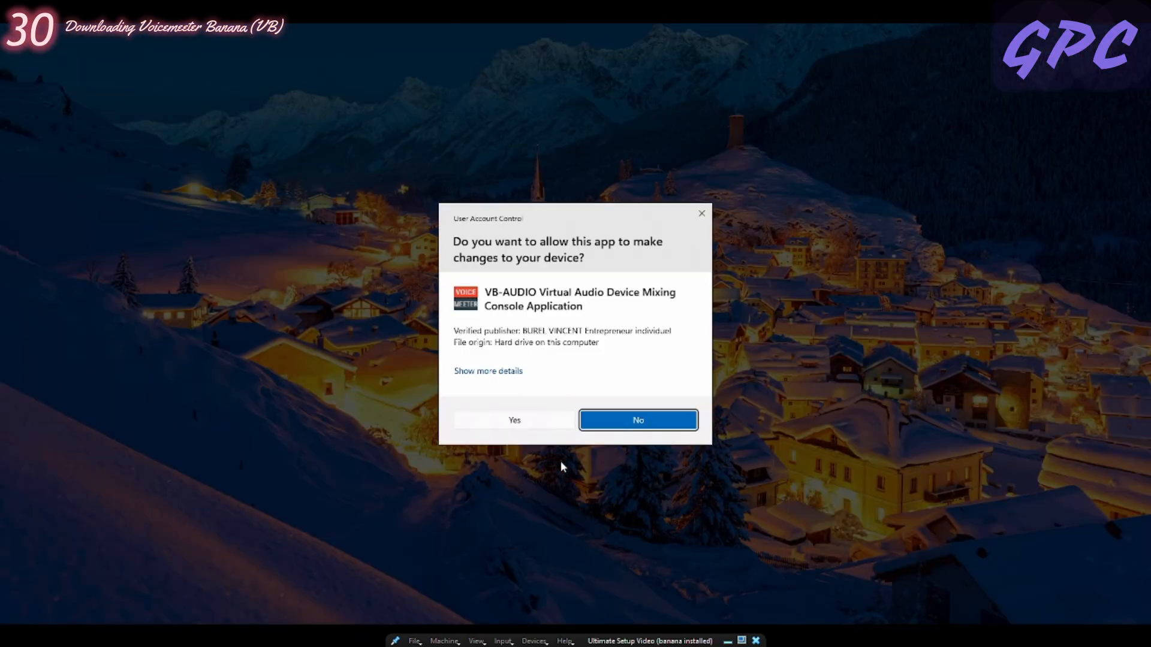
pyautogui.click(530, 418)
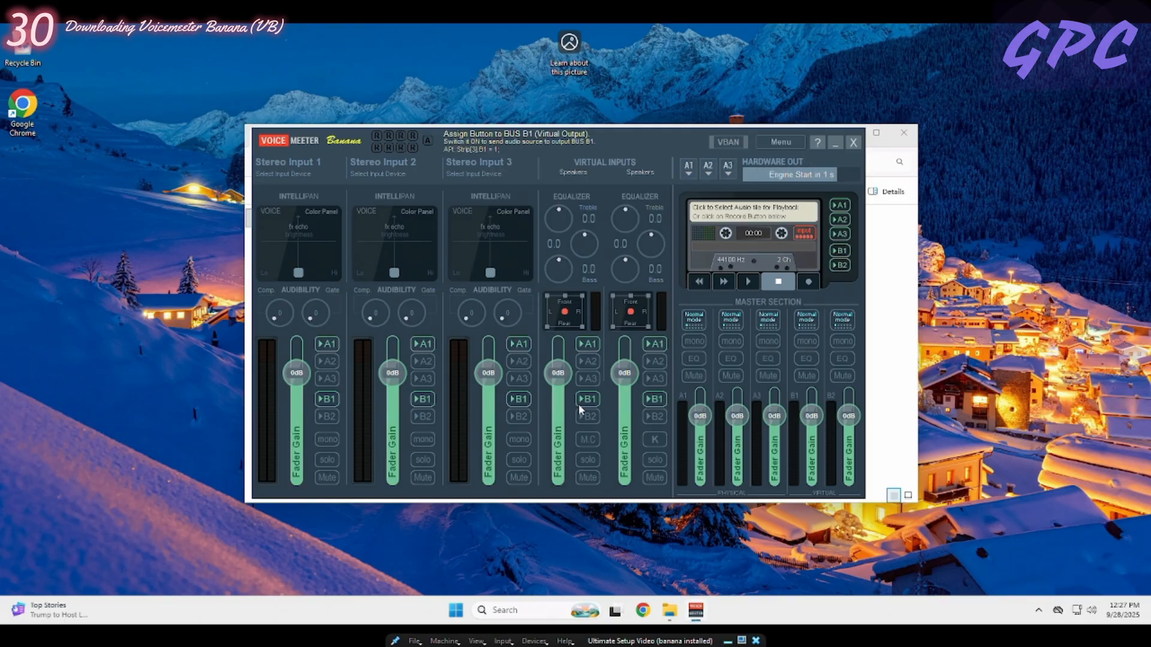
pyautogui.click(896, 132)
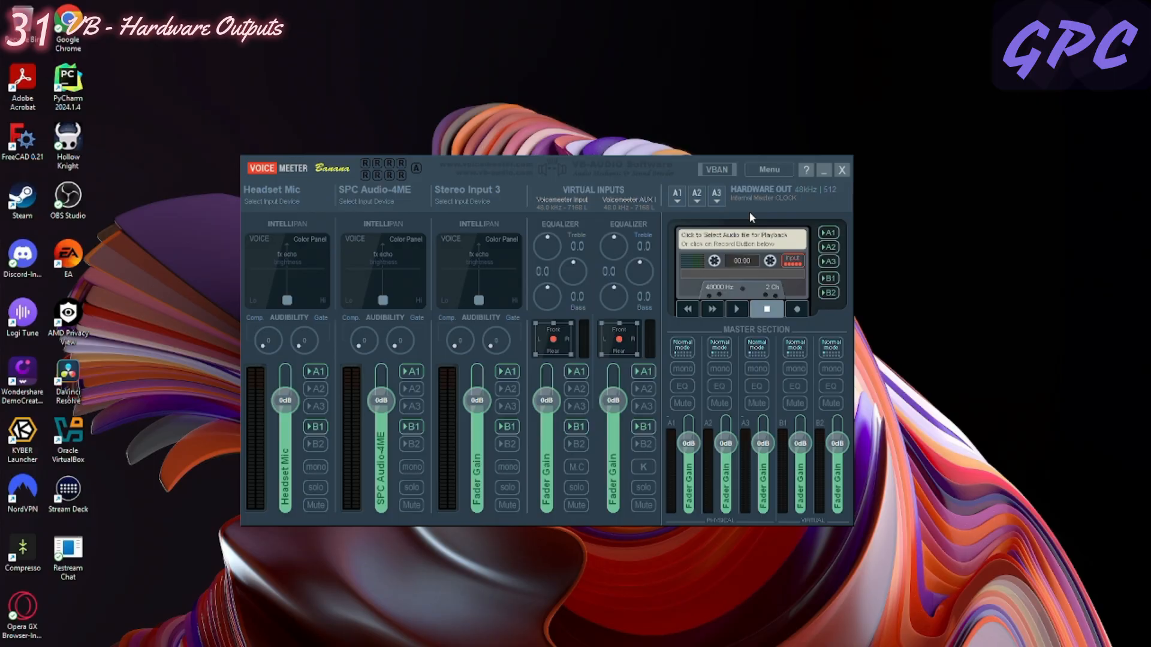
# - Examine the output devices offered for A1 under the WDM, KS, MME and ASIO driver types without choosing one
pyautogui.click(676, 200)
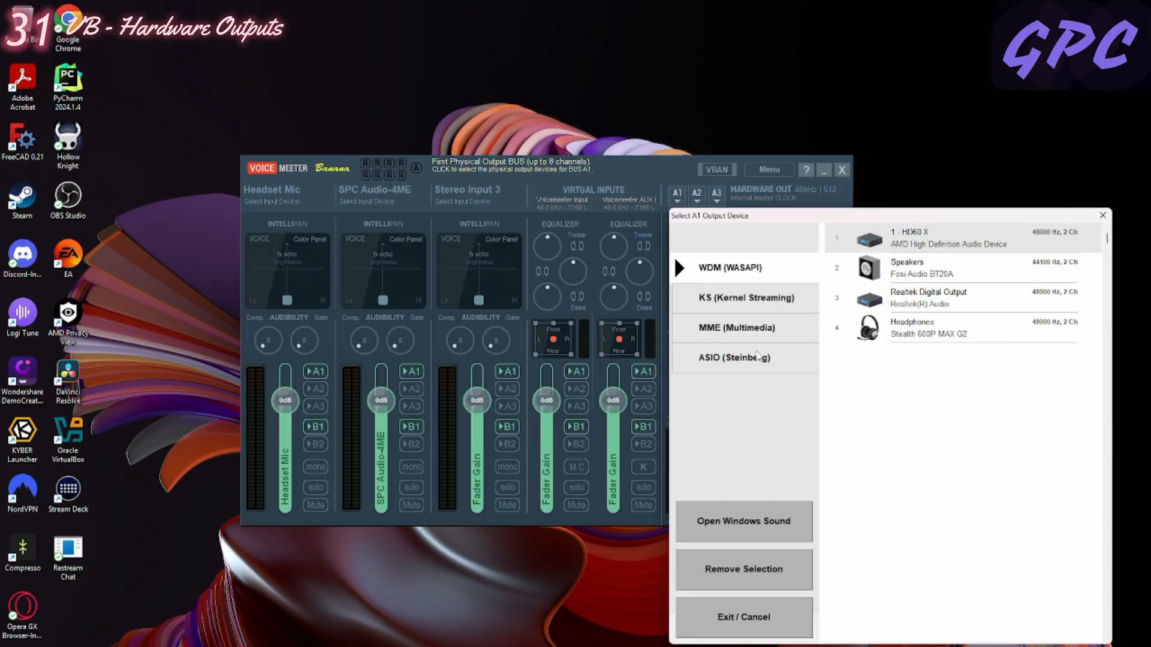
pyautogui.moveTo(824, 214); pyautogui.dragTo(565, 129)
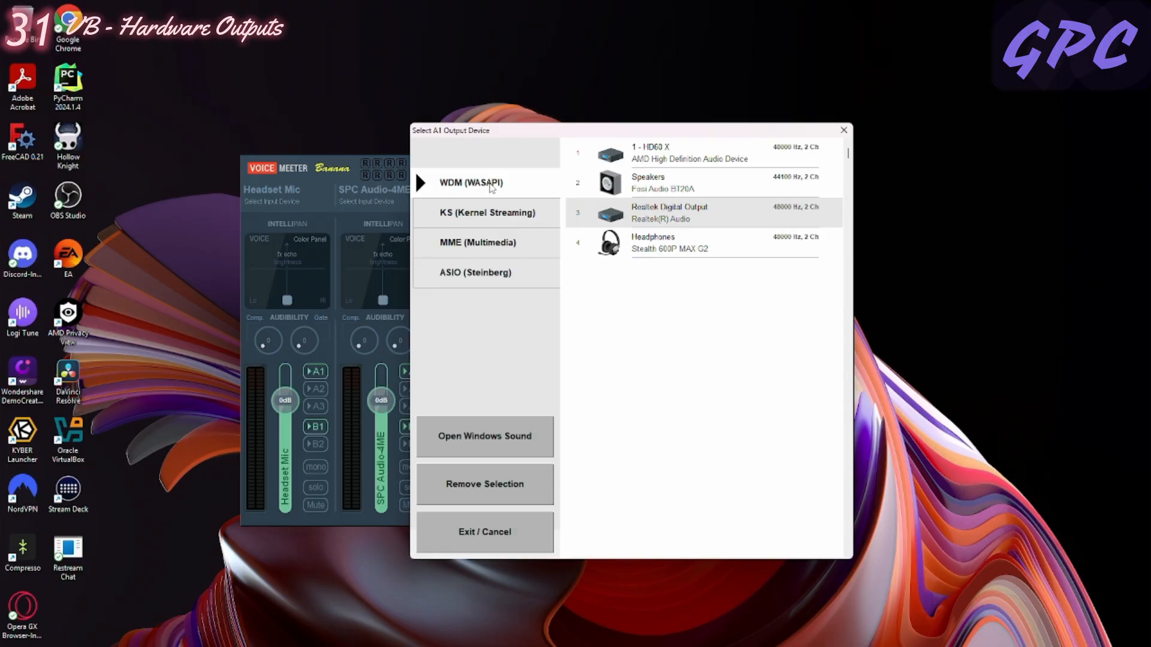
pyautogui.click(486, 217)
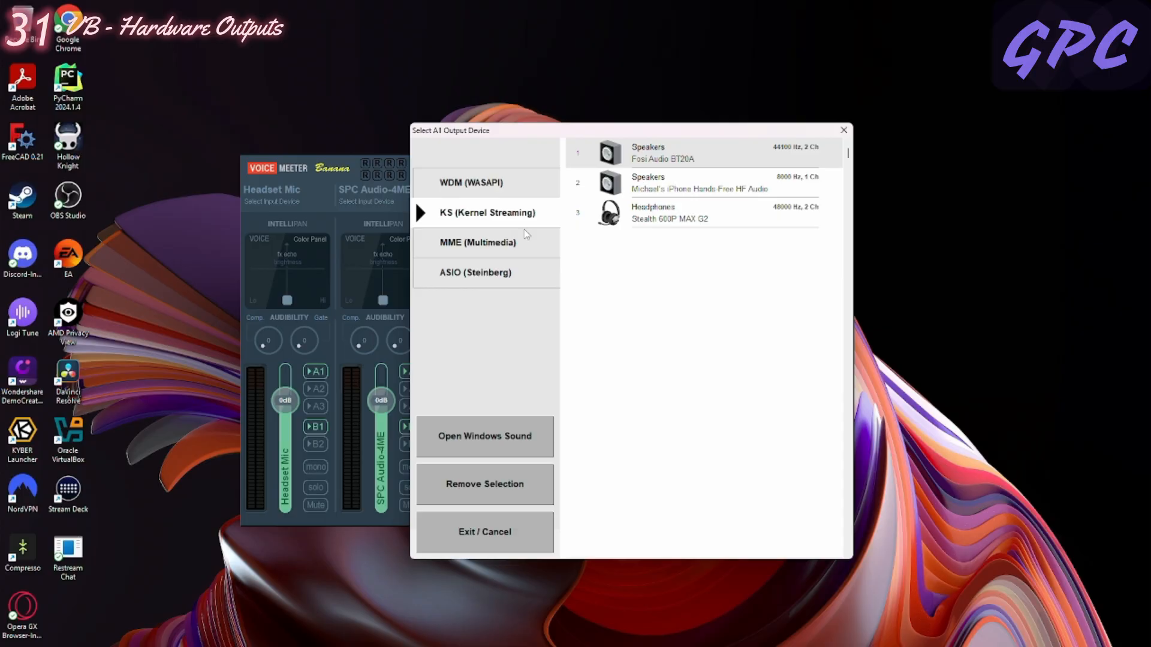
pyautogui.click(473, 250)
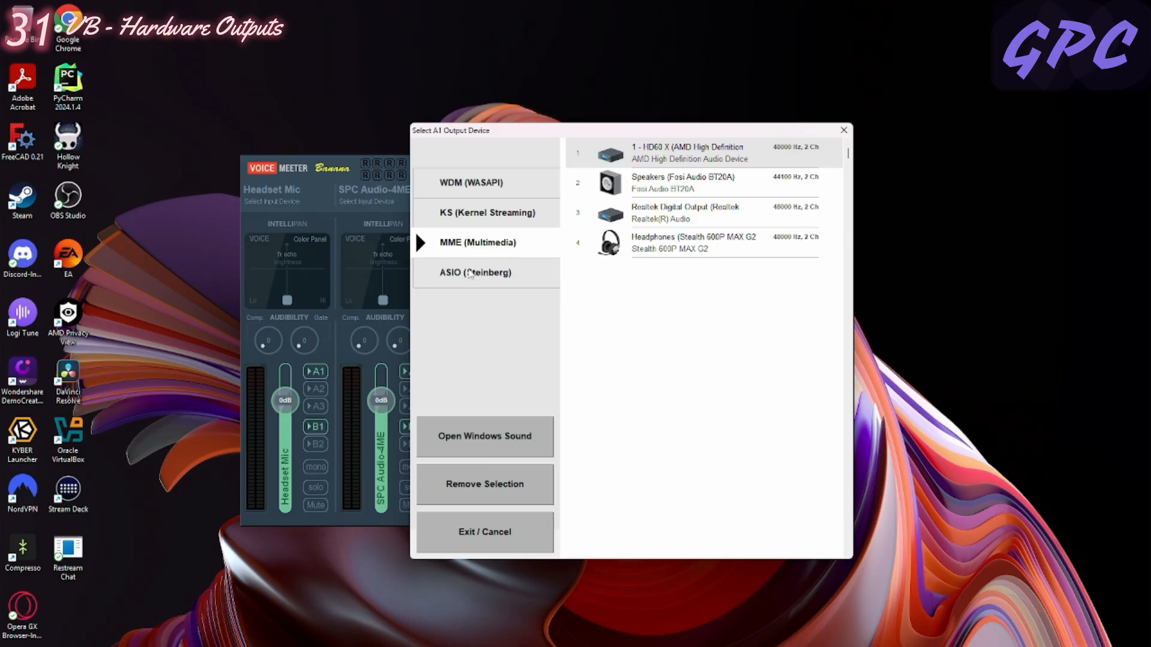
pyautogui.click(471, 274)
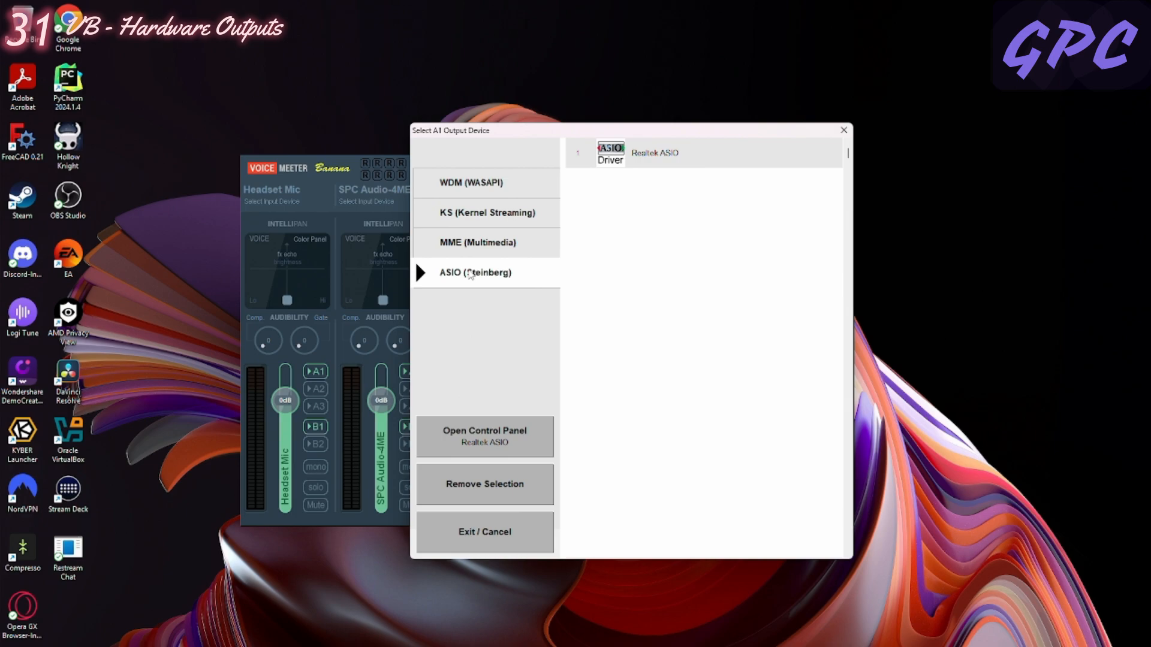
pyautogui.click(504, 192)
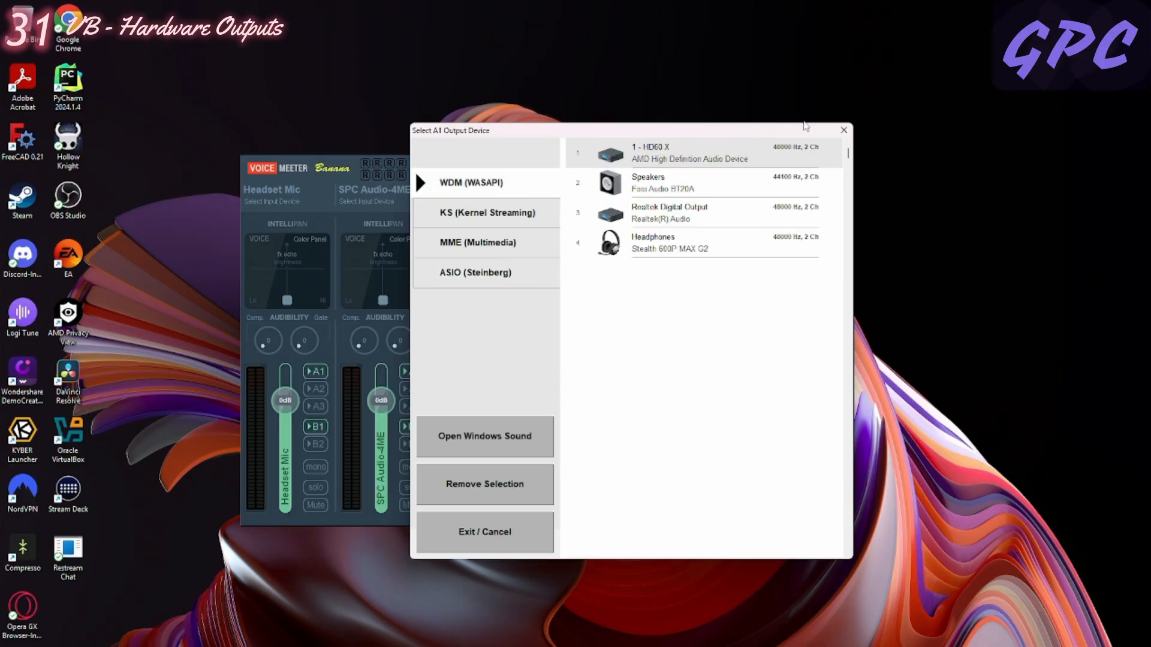
pyautogui.click(845, 131)
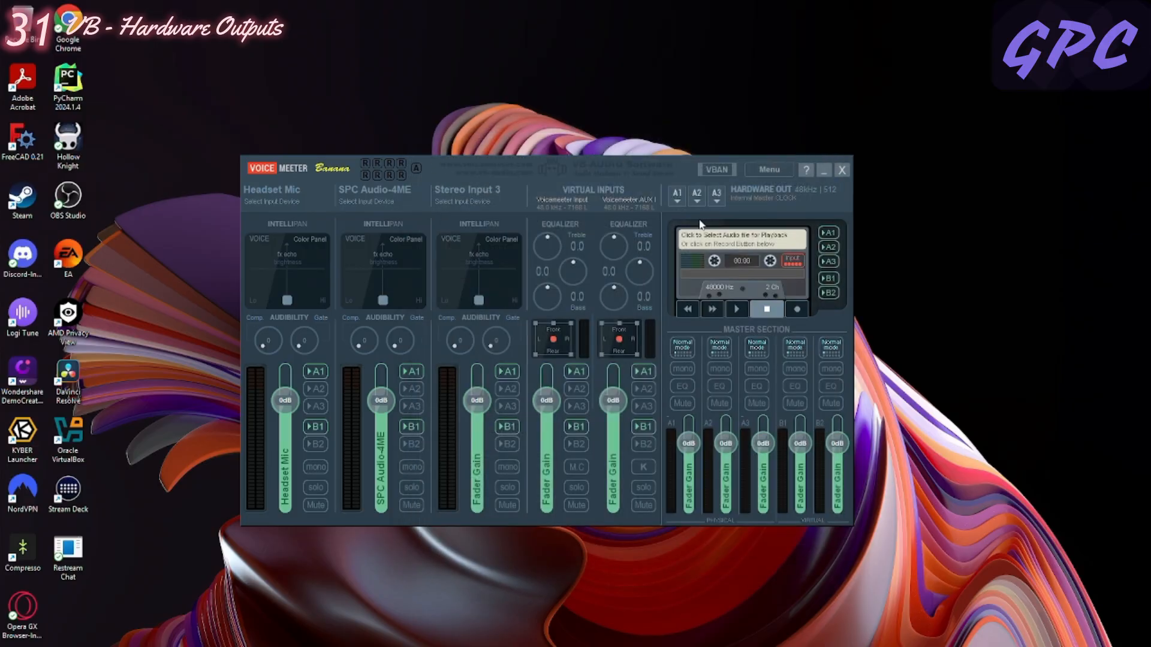
# - Assign the WDM device Headphones (Stealth 600P MAX G2) to hardware output A1 and check the selection
pyautogui.click(679, 195)
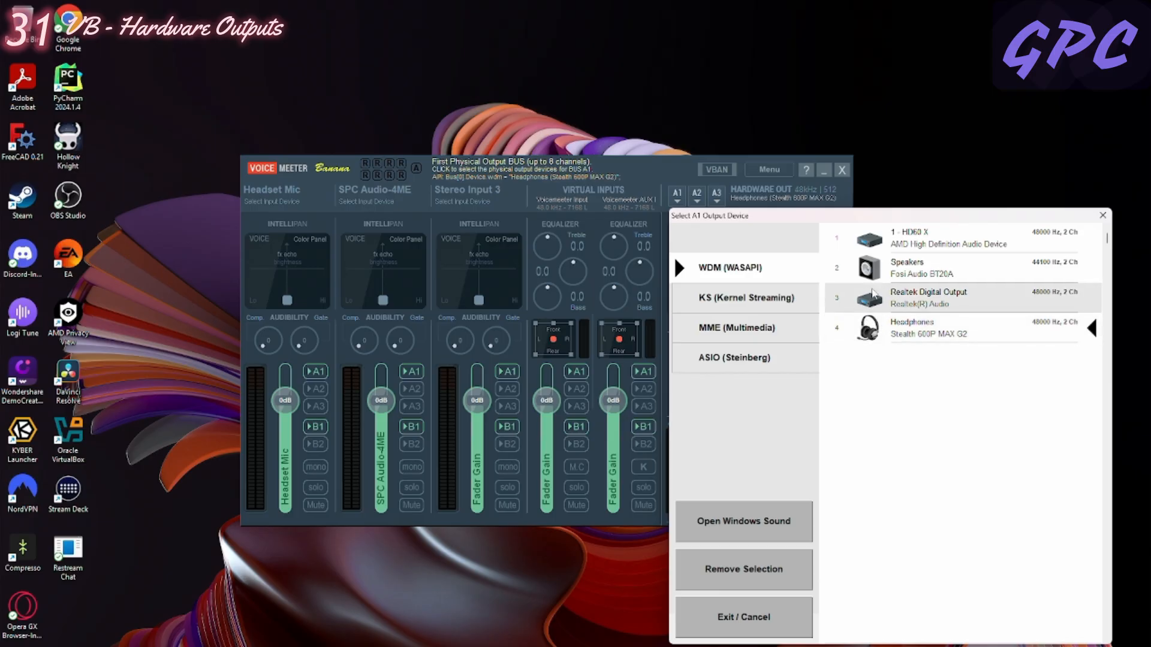
pyautogui.click(931, 328)
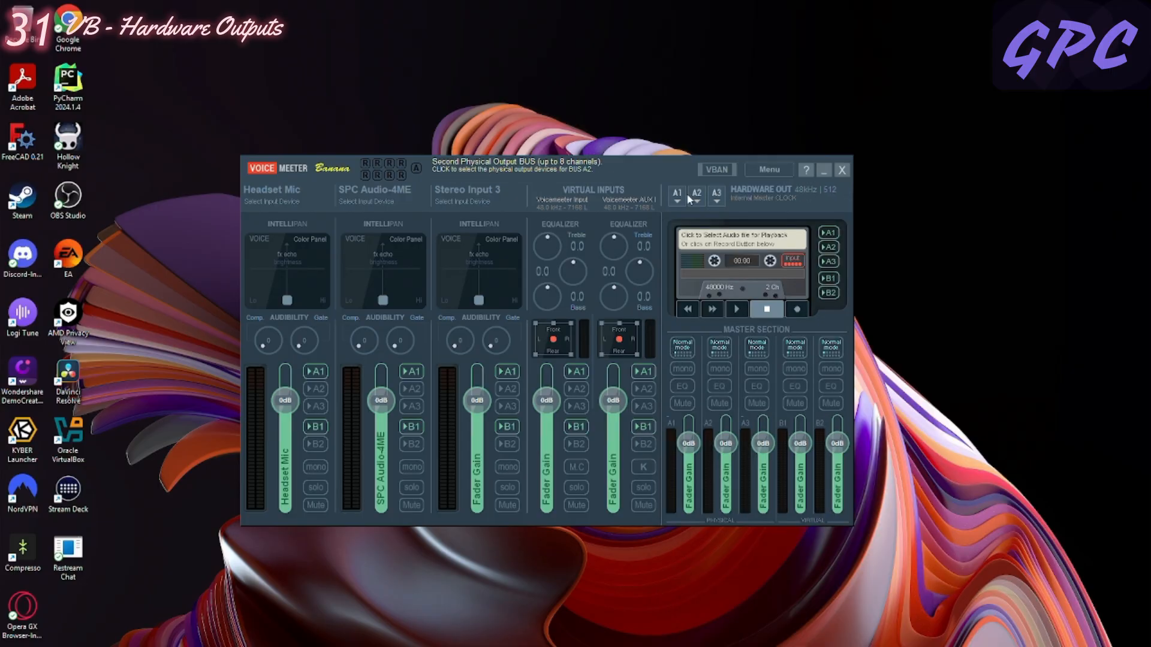
pyautogui.click(678, 196)
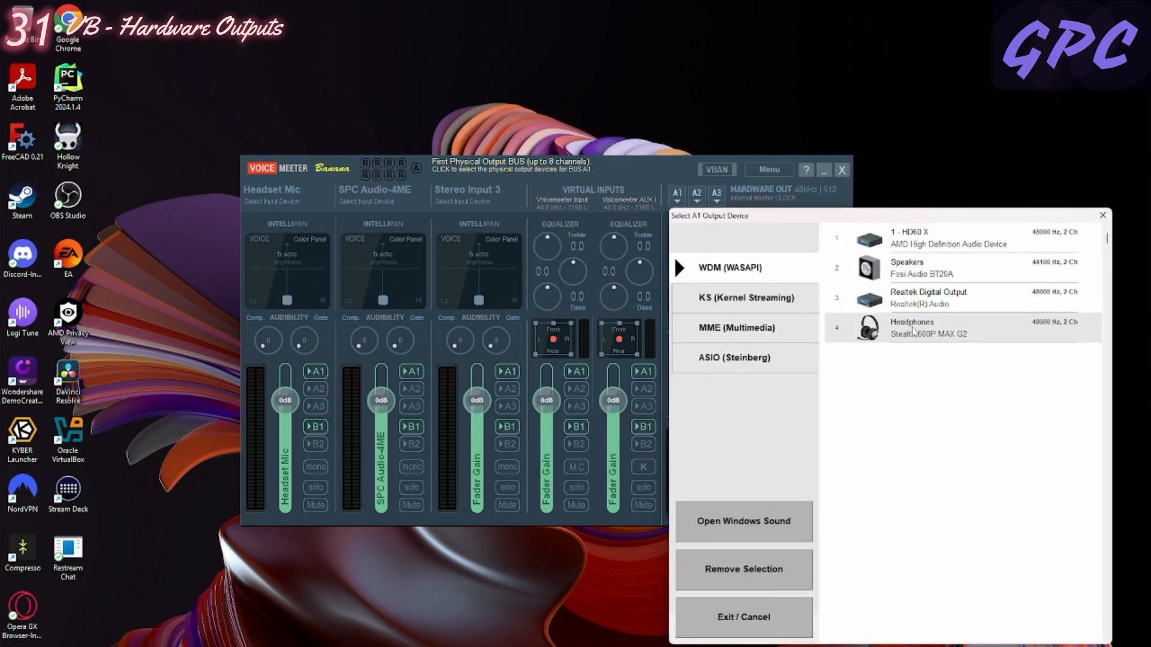
pyautogui.click(912, 328)
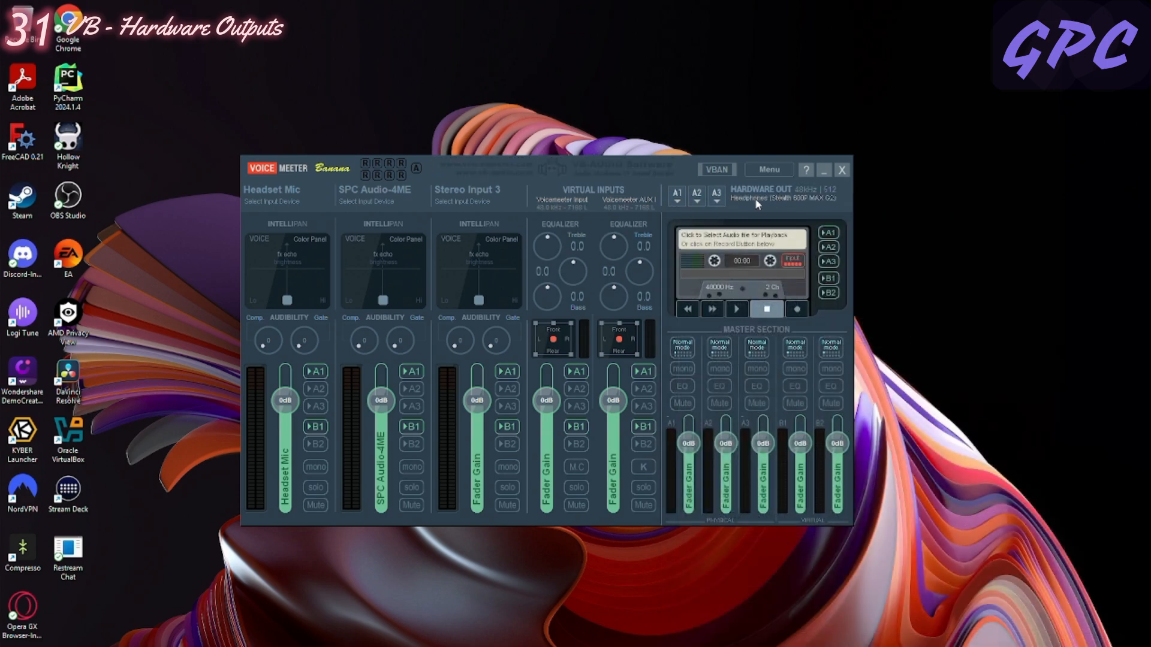
pyautogui.click(687, 205)
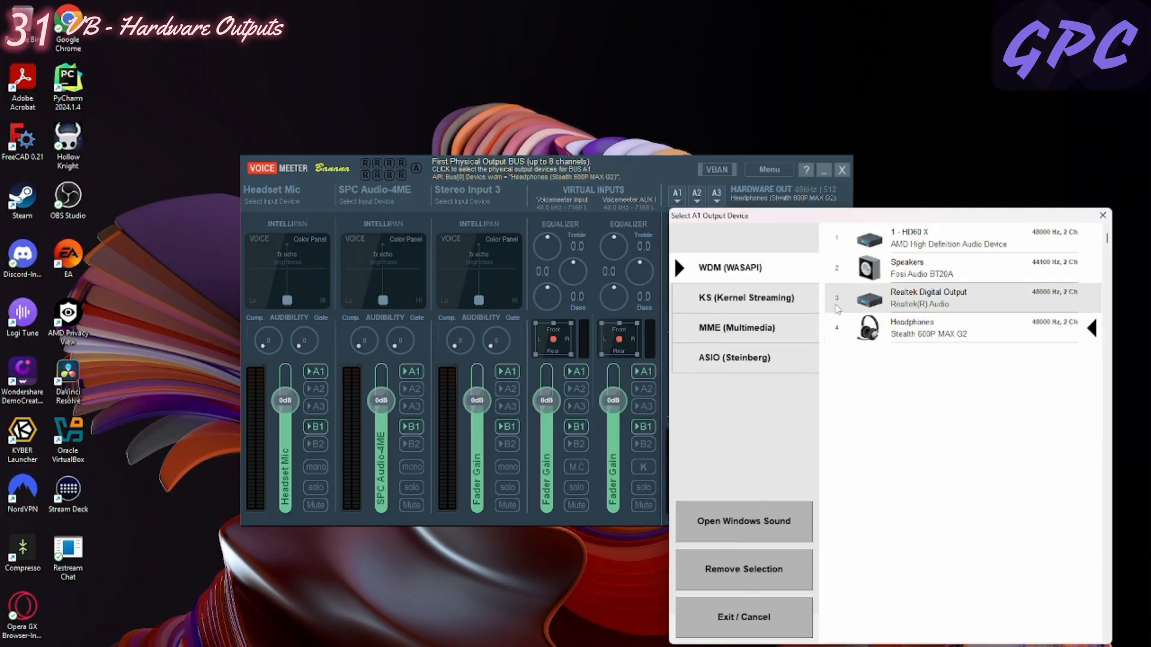
pyautogui.click(1103, 215)
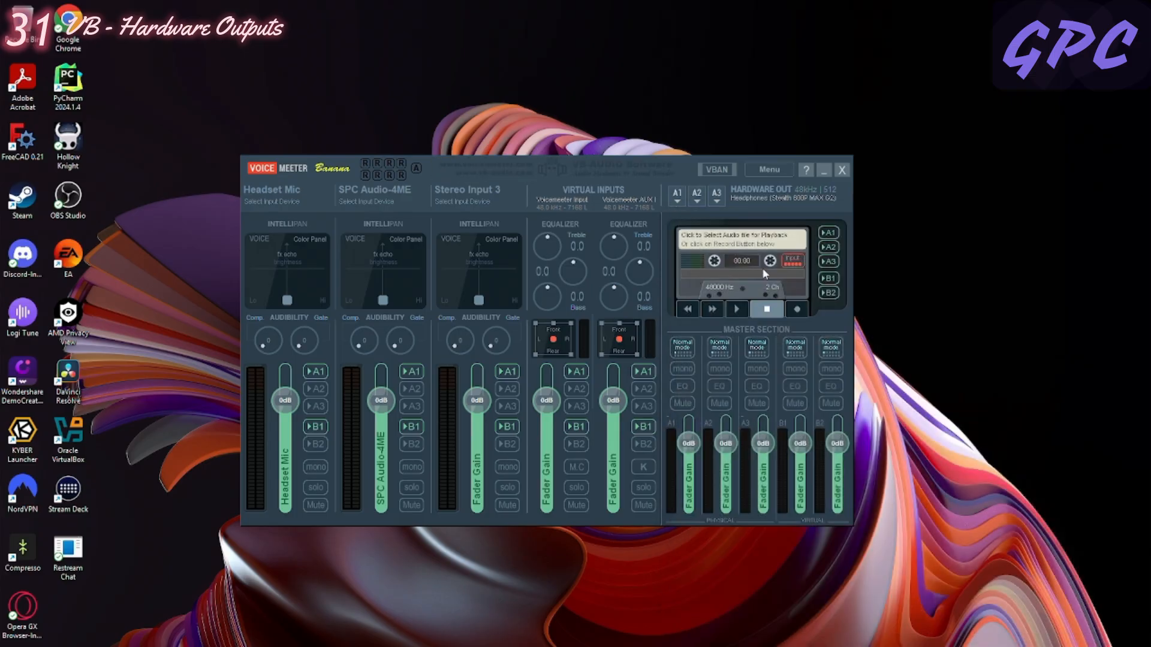
# - Assign the WDM device 1 - HD60 X to hardware output A2 and the WDM Speakers (Fosi Audio BT20A) to A3
pyautogui.click(706, 206)
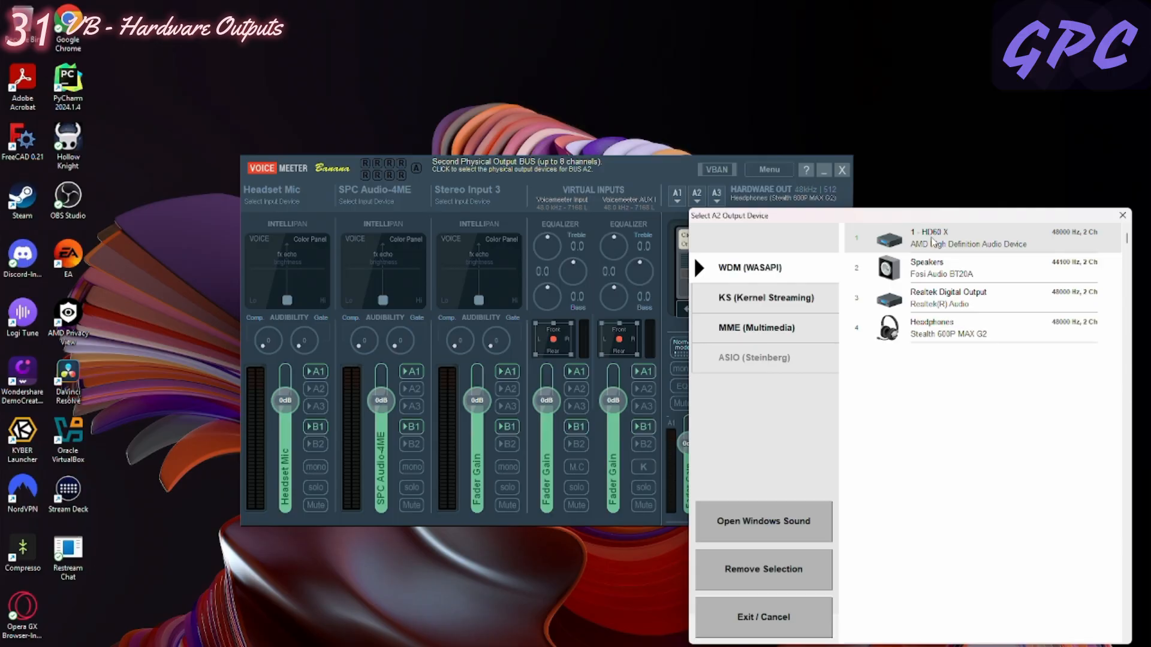
pyautogui.click(937, 237)
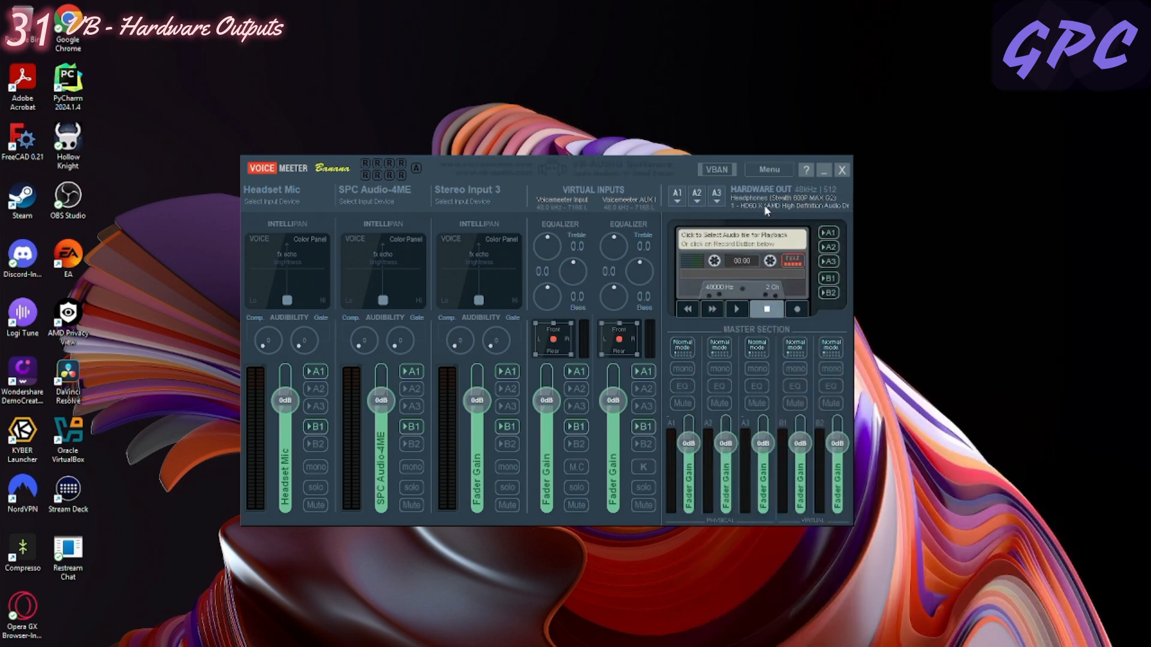
pyautogui.click(717, 199)
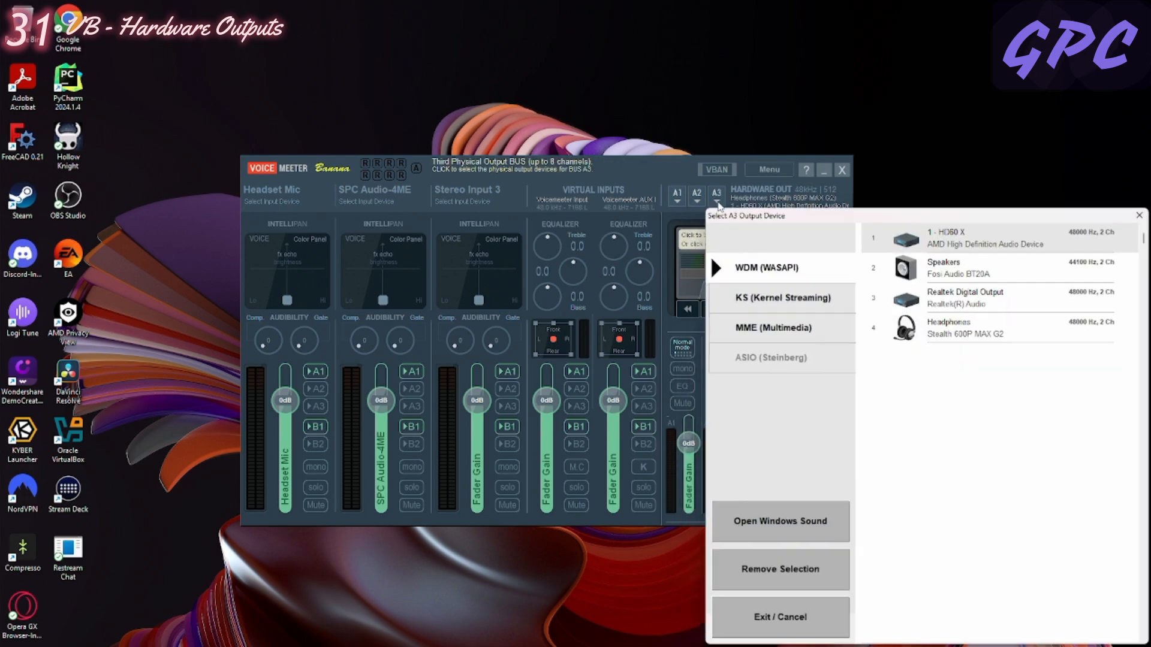
pyautogui.click(978, 271)
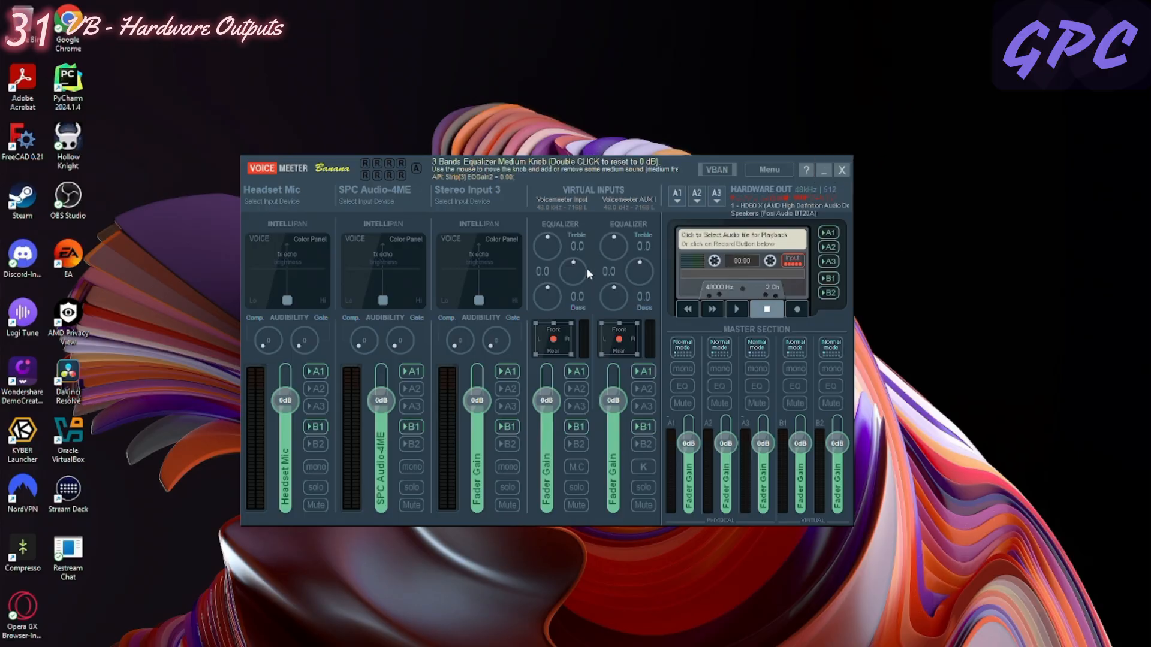
# - Restart the audio engine and bring the mixer window back up
pyautogui.click(768, 172)
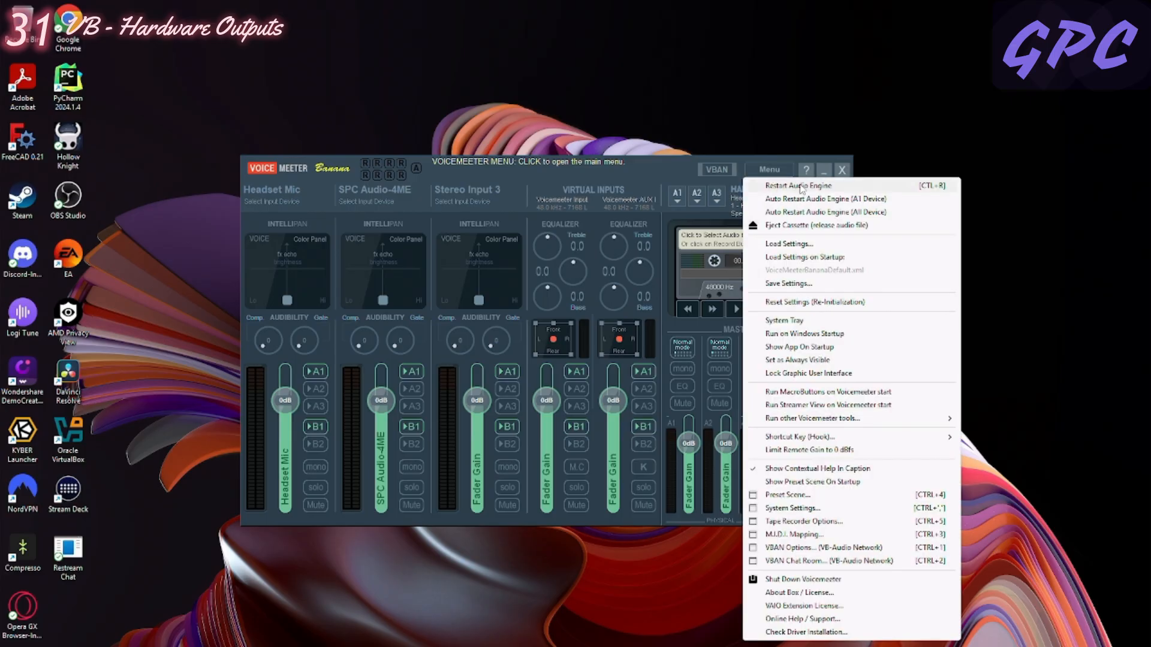
pyautogui.click(936, 190)
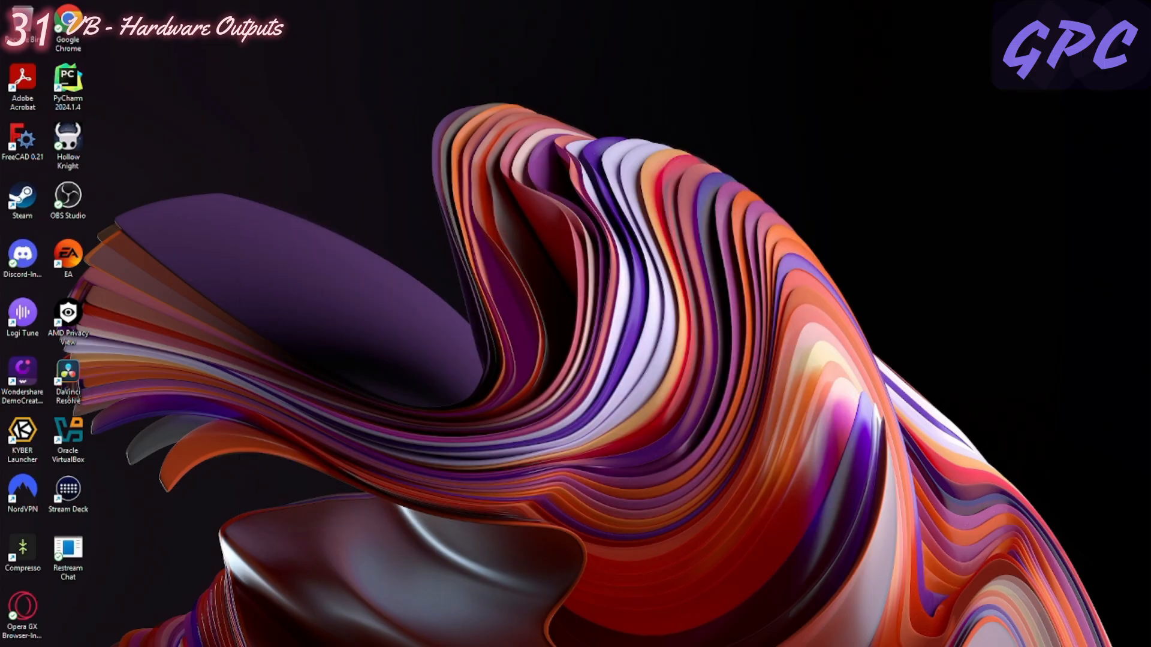
pyautogui.moveTo(505, 642)
pyautogui.click(444, 633)
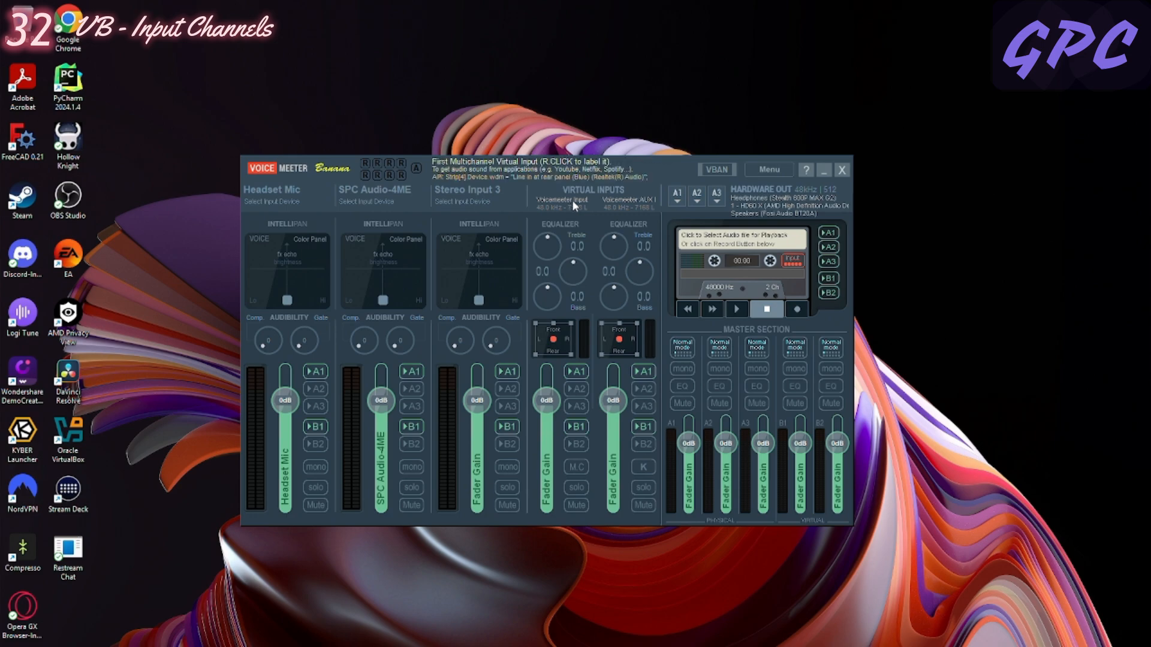
# - Label the first virtual input System Audio
pyautogui.rightClick(573, 203)
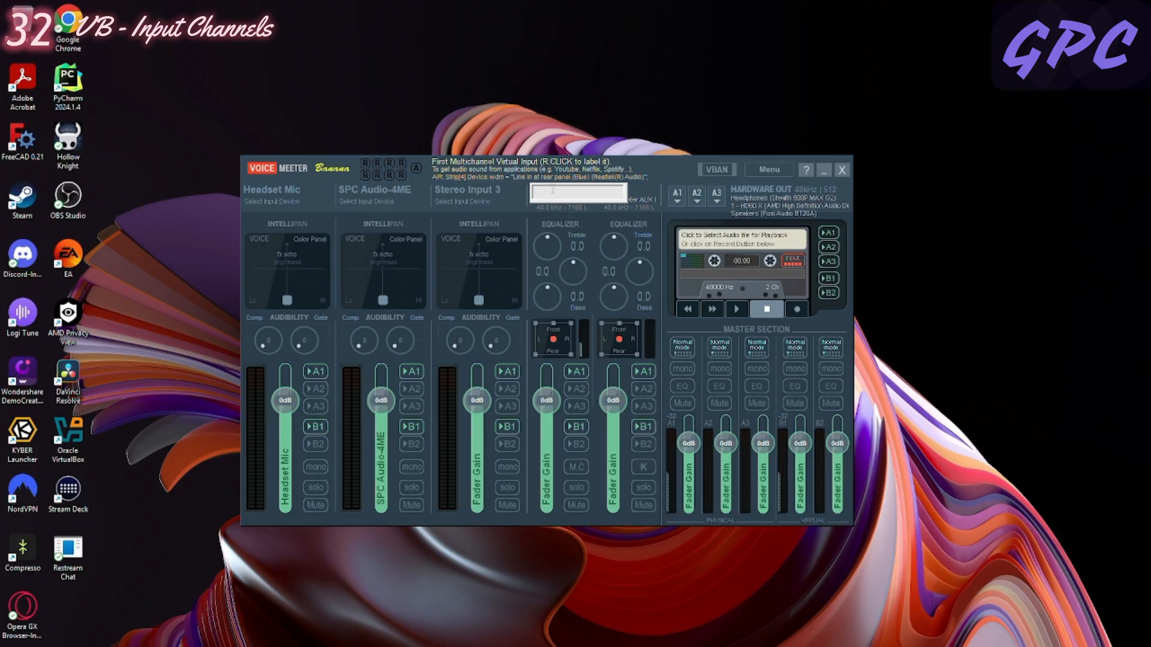
pyautogui.write('System Audio')
pyautogui.press('Return')
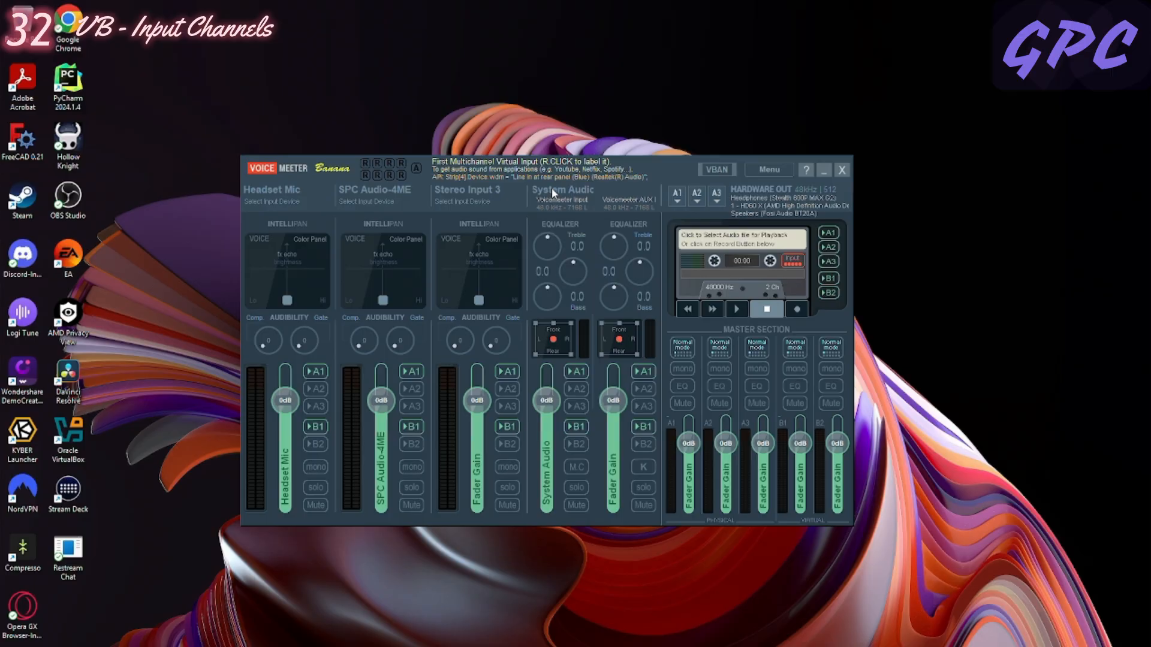
pyautogui.rightClick(554, 193)
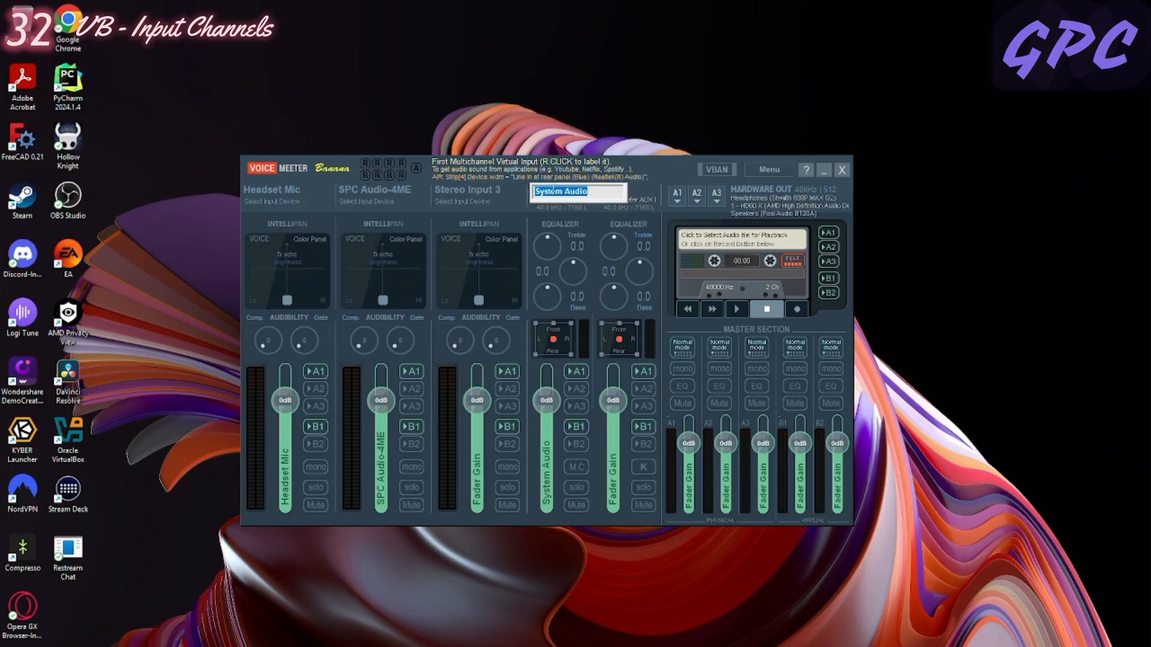
pyautogui.write('fdjfdhjfdhj')
pyautogui.press('Escape')
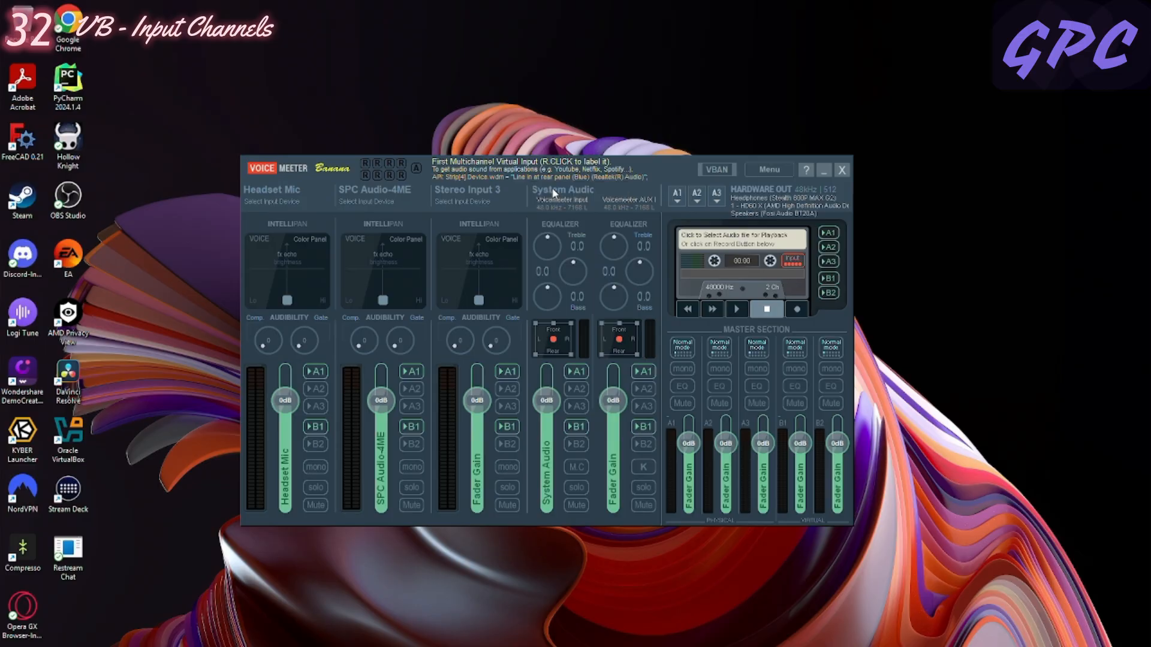
# - Label the second virtual input Discord-4ME
pyautogui.rightClick(627, 193)
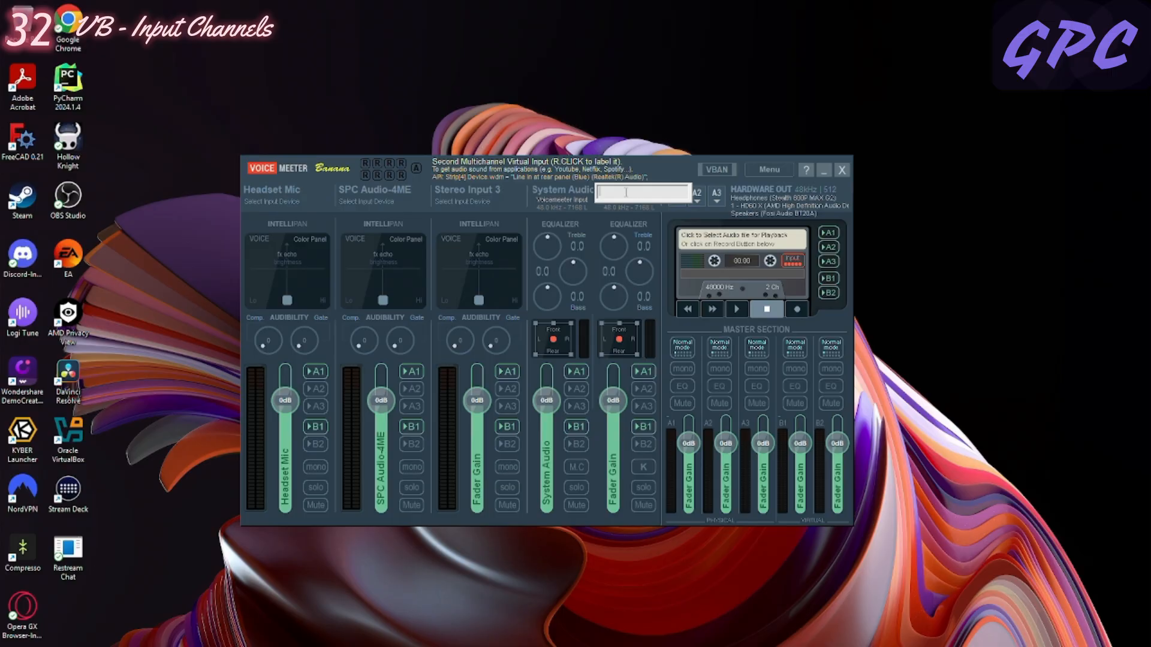
pyautogui.write('Discord')
pyautogui.press('Return')
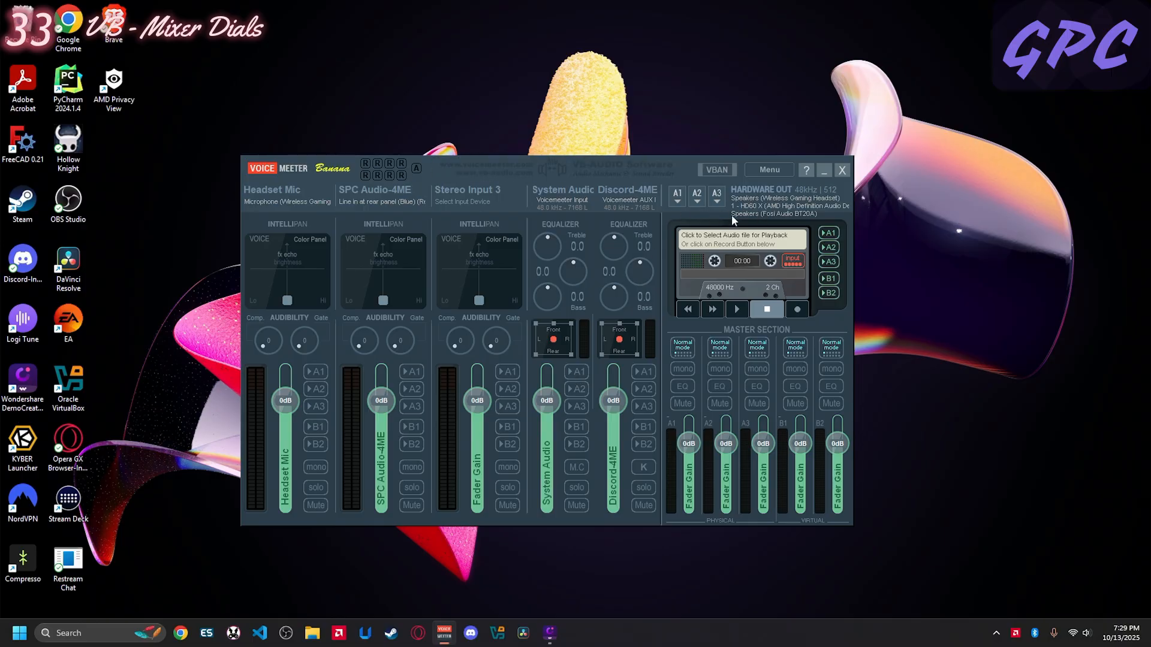
# - Route the System Audio input to hardware outputs A1 and A3
pyautogui.click(578, 372)
pyautogui.click(576, 391)
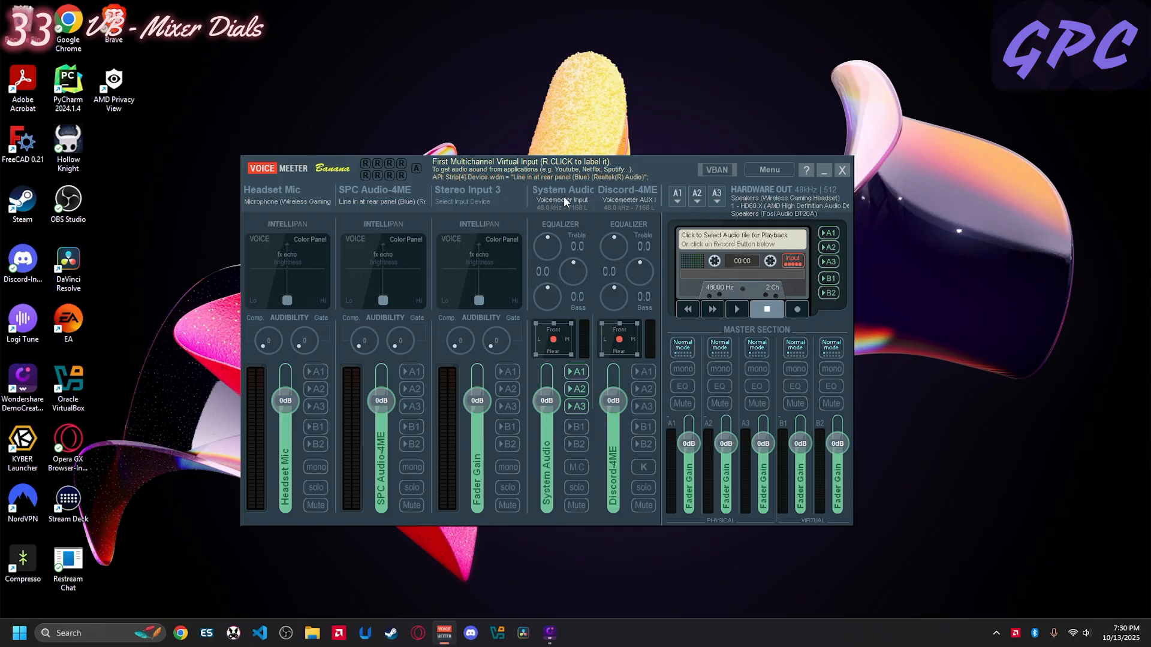
pyautogui.click(581, 372)
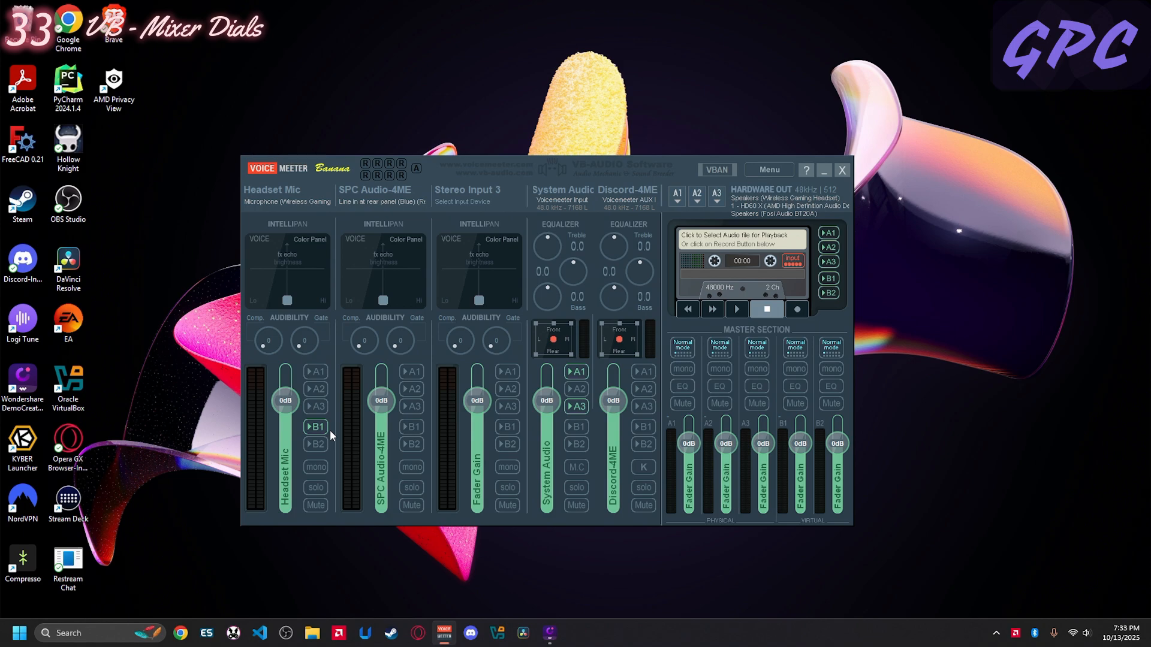
# - Try routing the Headset Mic to B2 with its gain lowered to about -34 dB, and restore 0 dB and B2 off
pyautogui.click(307, 444)
pyautogui.moveTo(293, 401); pyautogui.dragTo(287, 454)
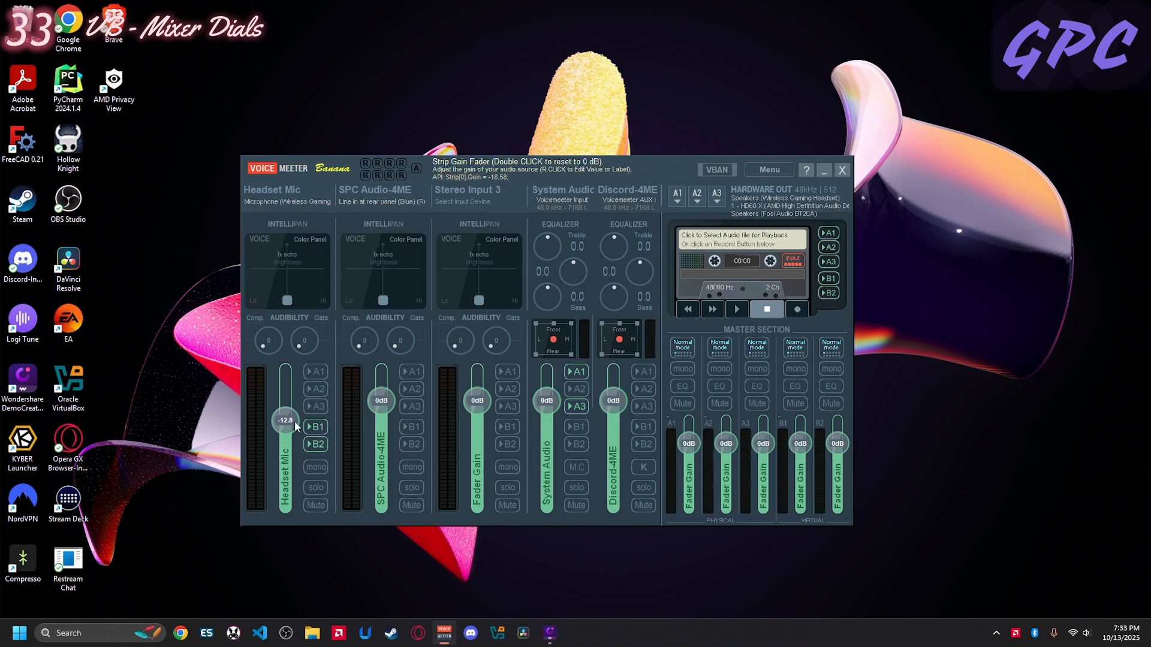
pyautogui.doubleClick(294, 421)
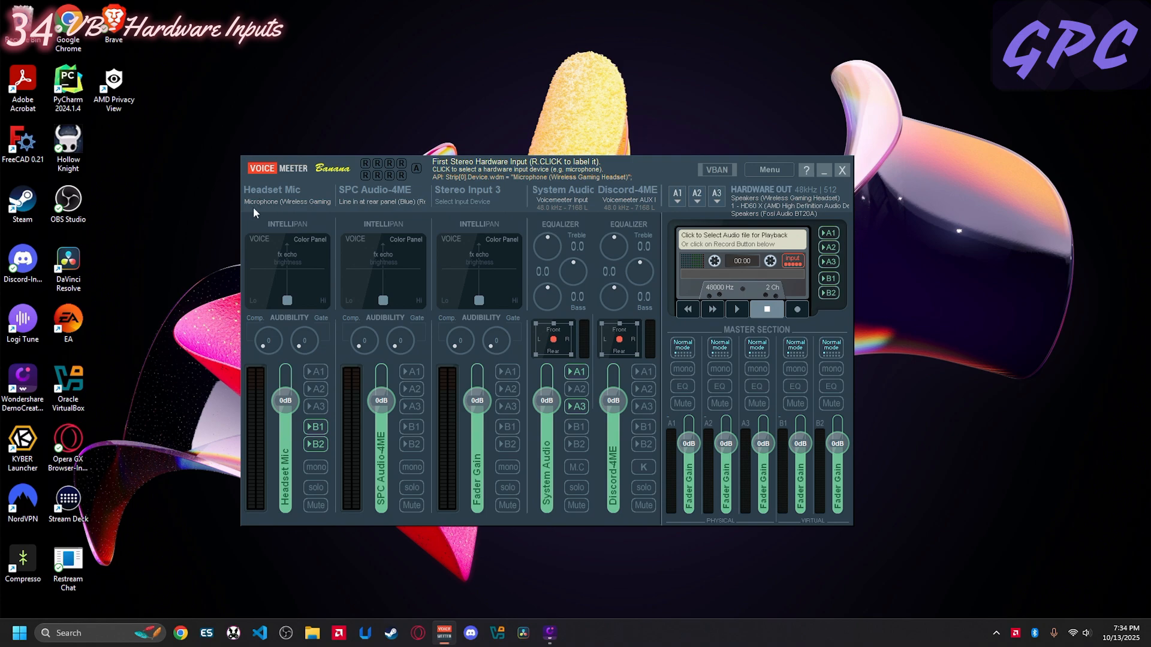
pyautogui.click(313, 443)
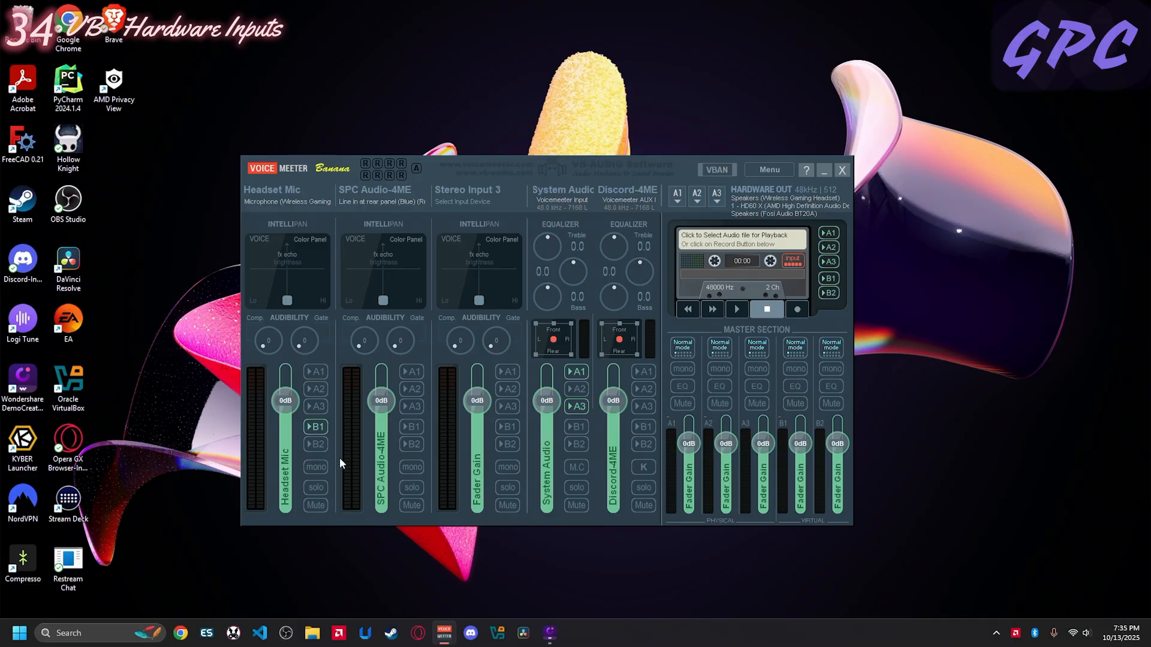
# - Restart the audio engine twice to apply the current routing
pyautogui.click(776, 170)
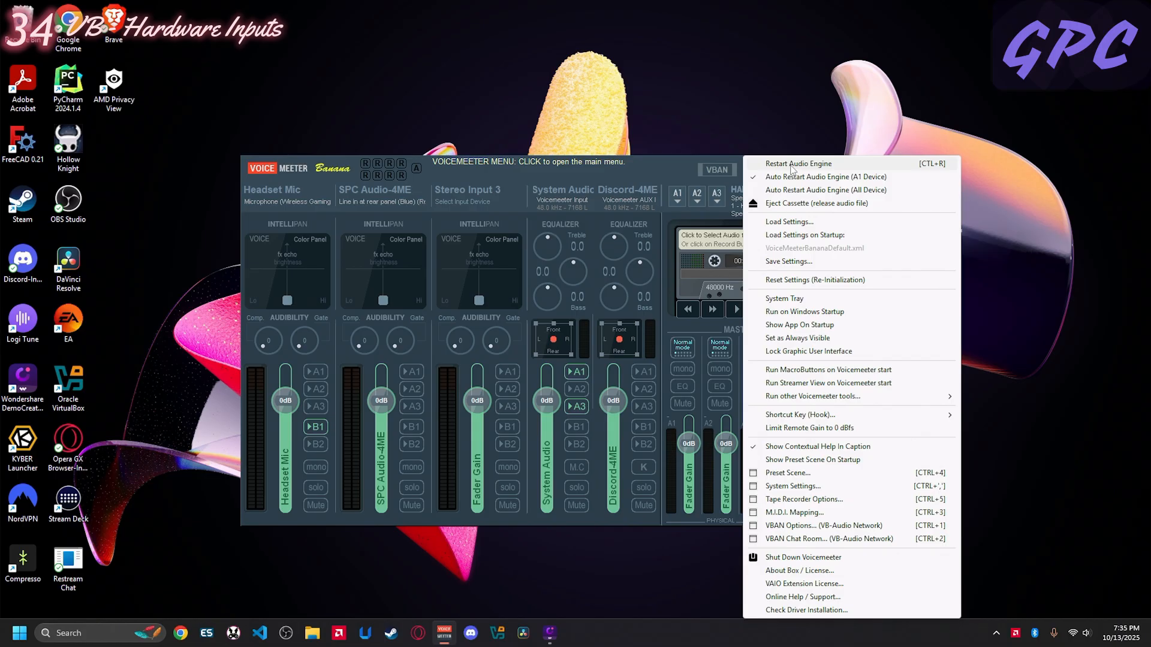
pyautogui.click(791, 165)
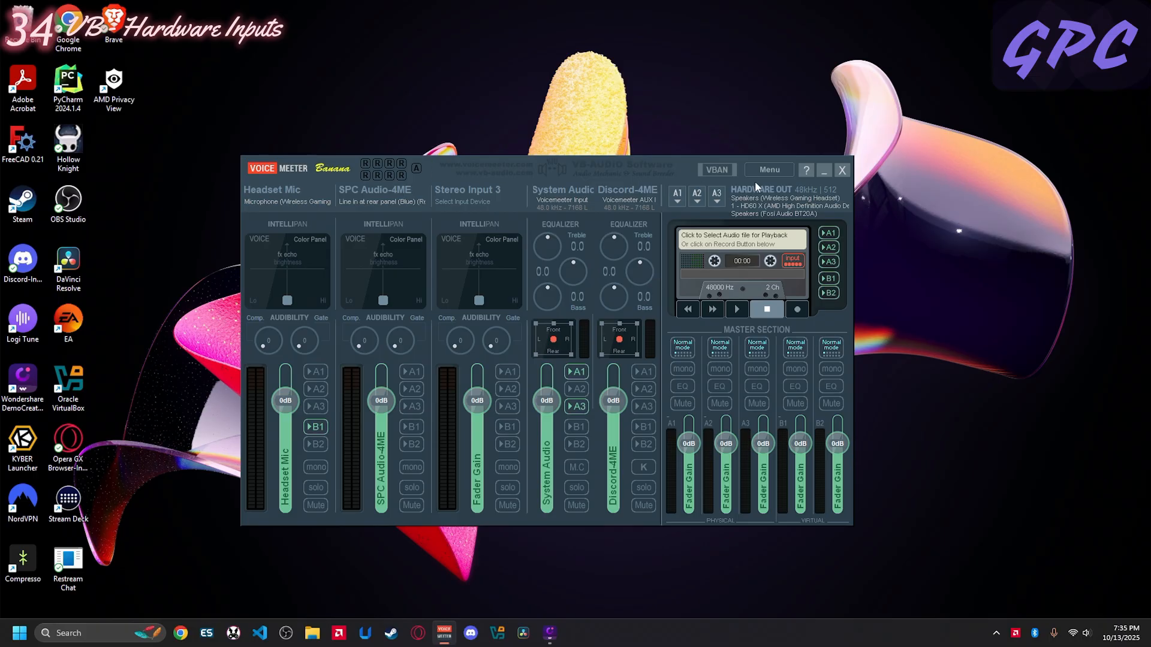
pyautogui.click(770, 170)
pyautogui.click(796, 164)
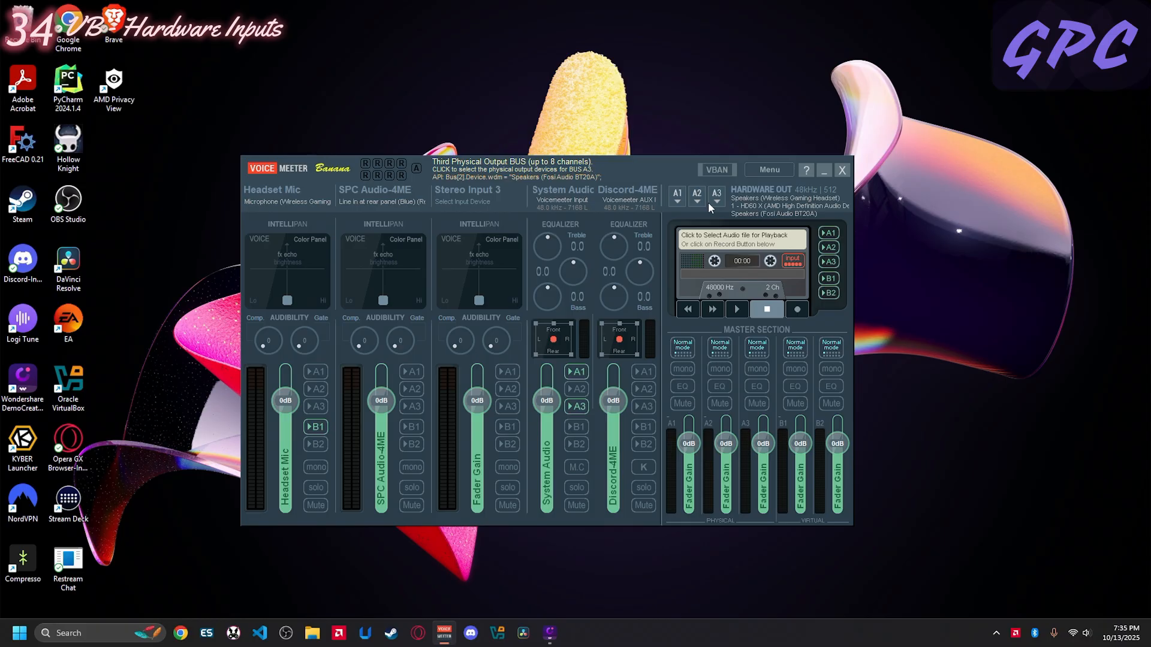
# - Open the second hardware input's label for editing and close it
pyautogui.rightClick(368, 191)
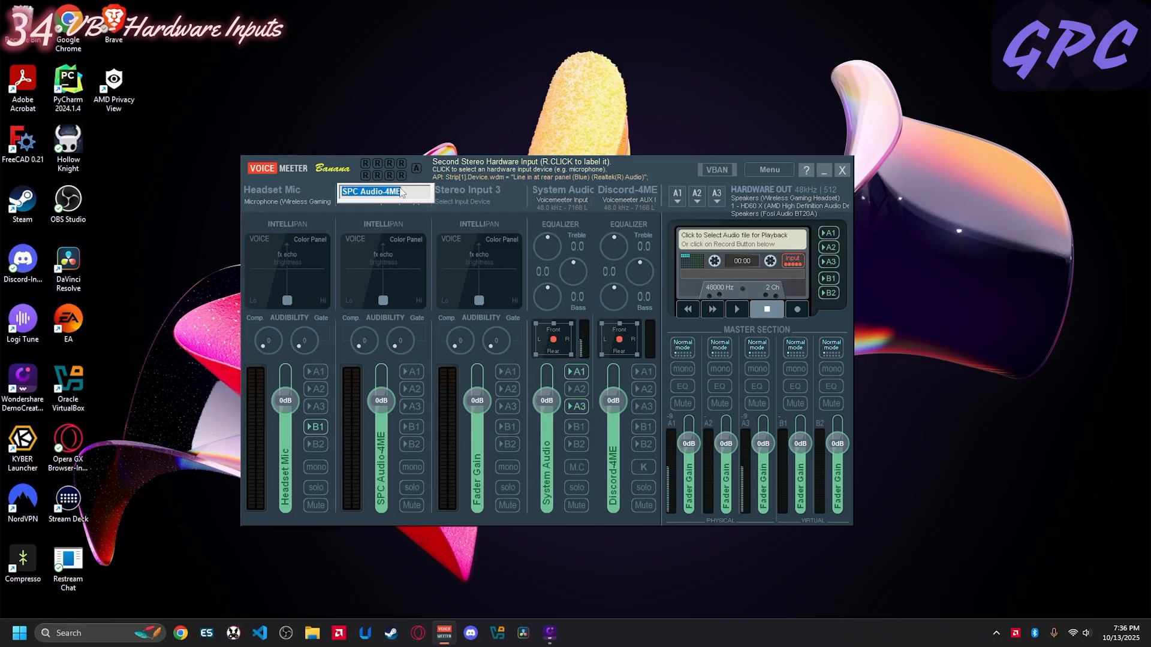
pyautogui.rightClick(401, 187)
pyautogui.click(381, 187)
pyautogui.press('Return')
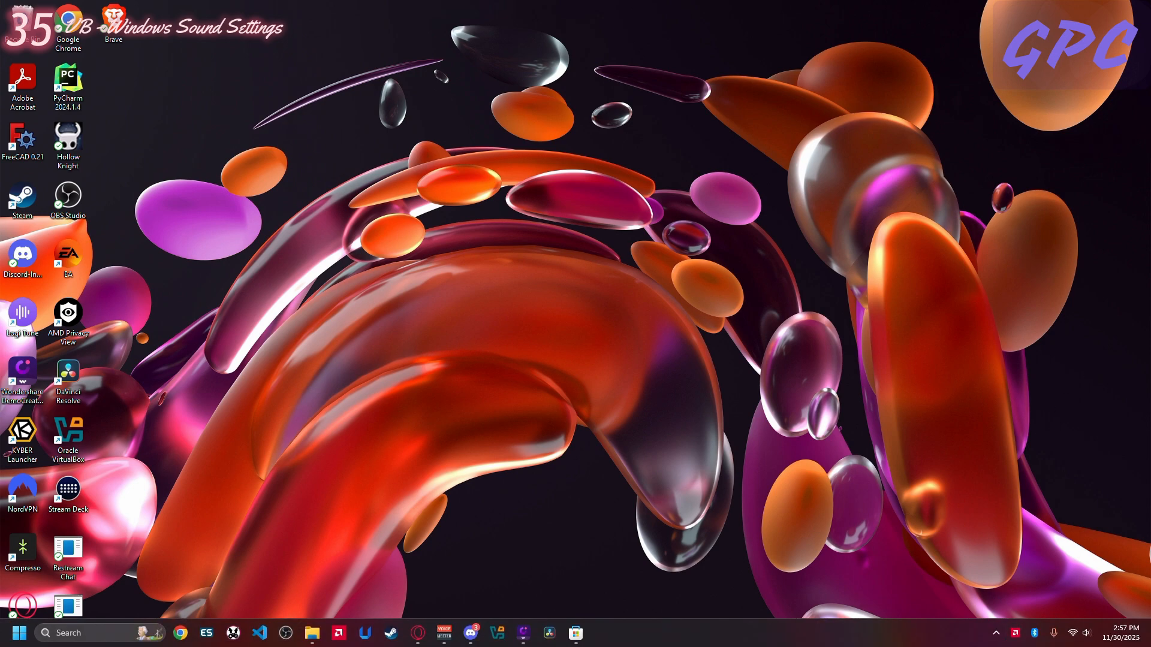
# - Open the Windows Sound settings from the system volume control
pyautogui.click(1082, 634)
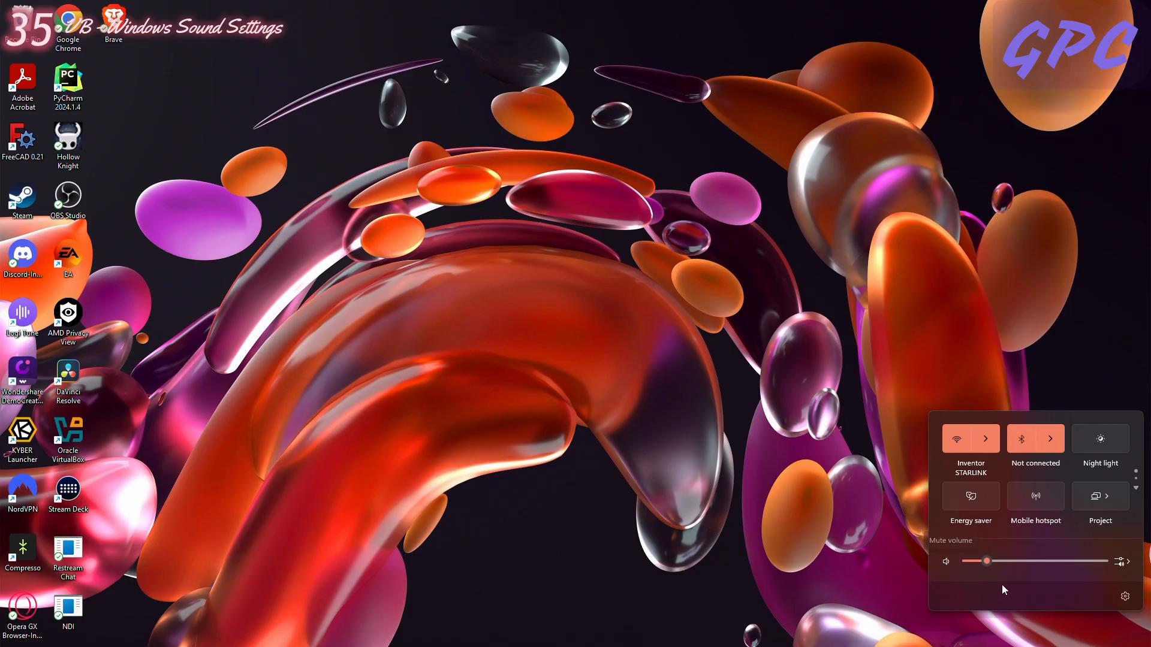
pyautogui.rightClick(946, 557)
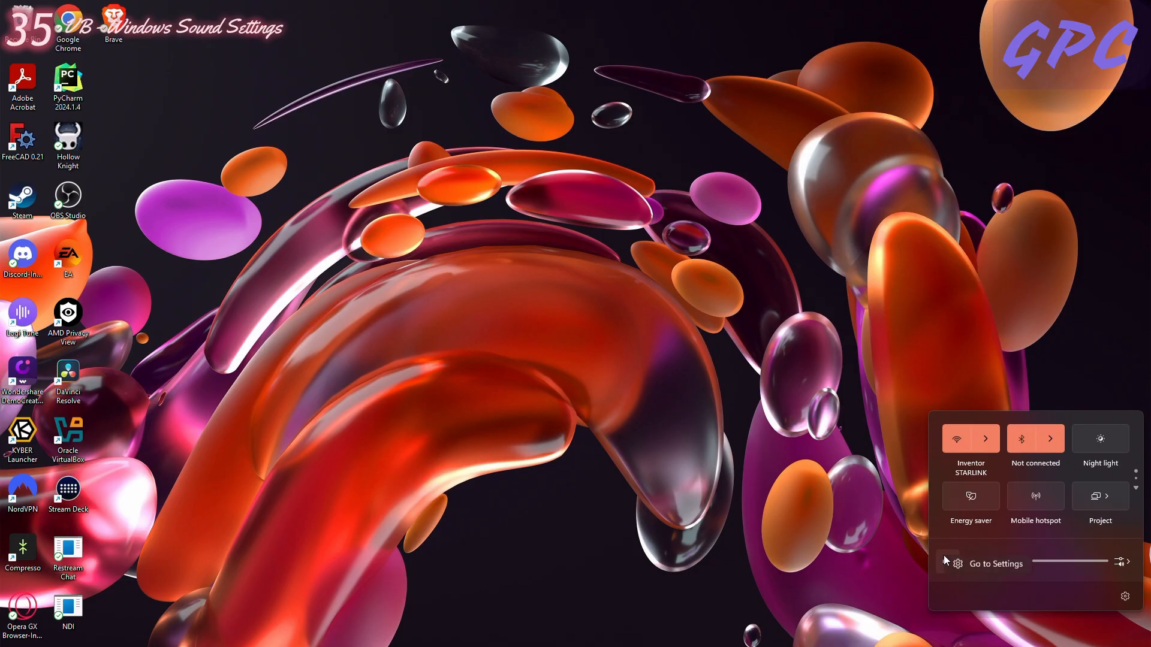
pyautogui.click(976, 566)
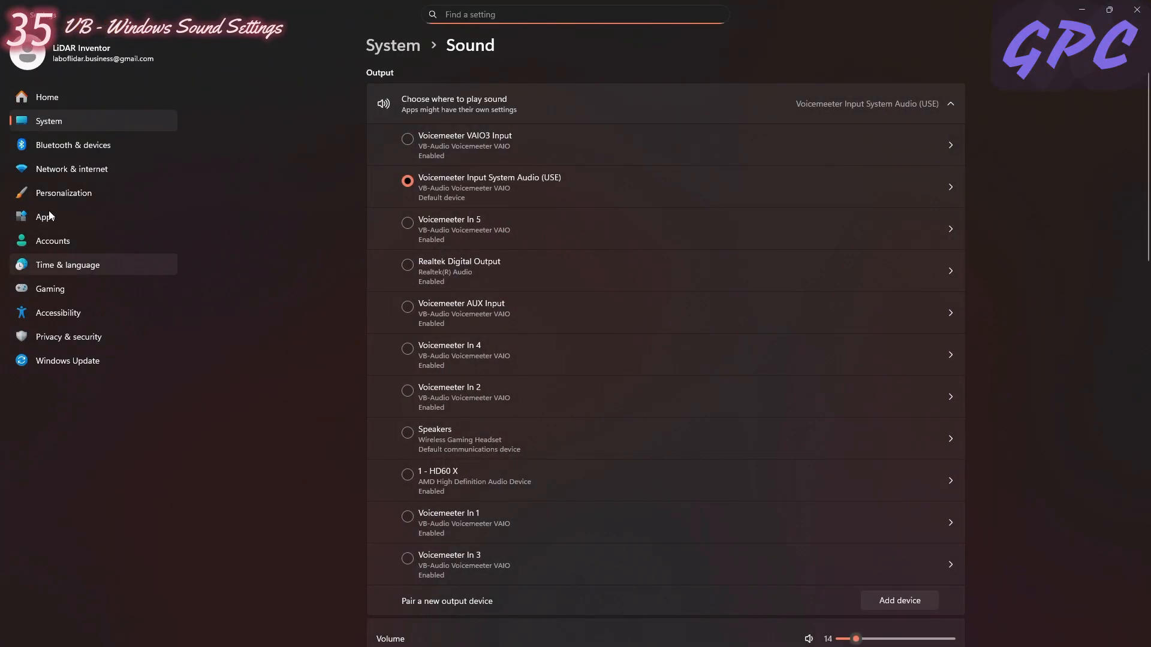
# - Reopen the Sound page through the System category of Windows Settings
pyautogui.click(70, 96)
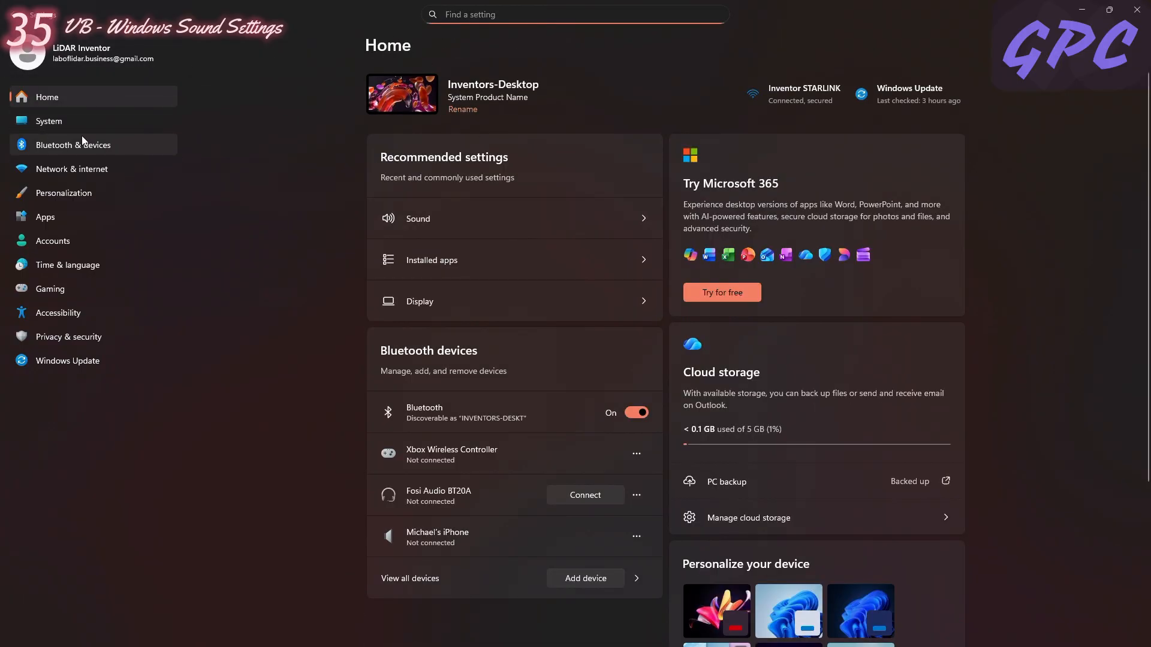
pyautogui.click(73, 117)
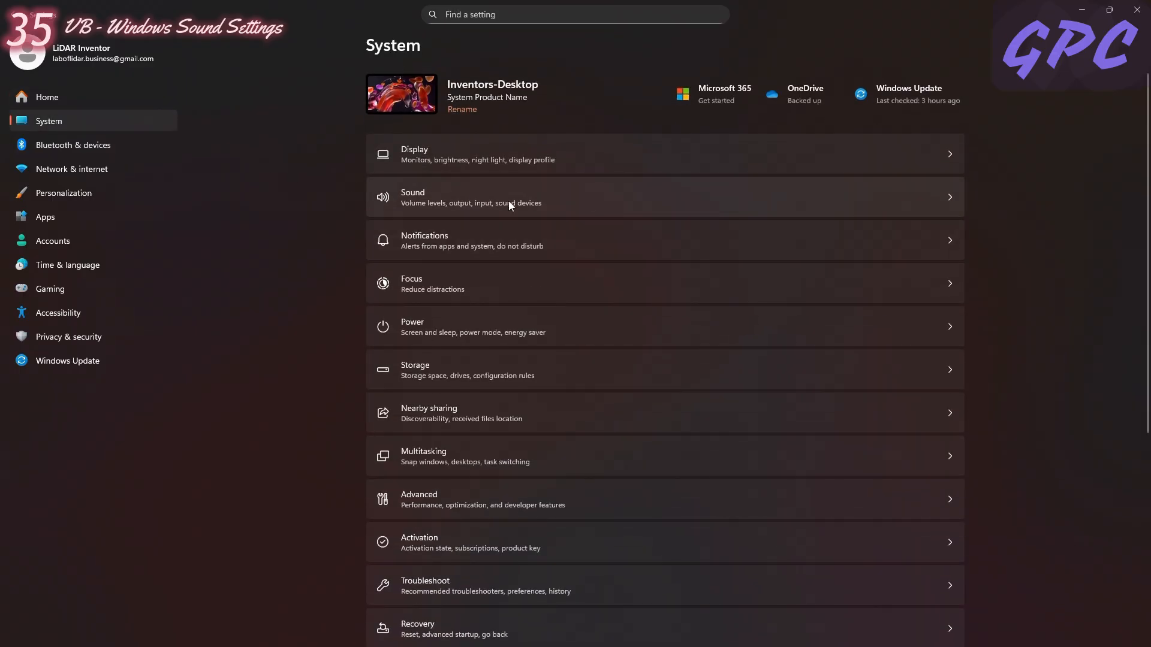
pyautogui.click(532, 202)
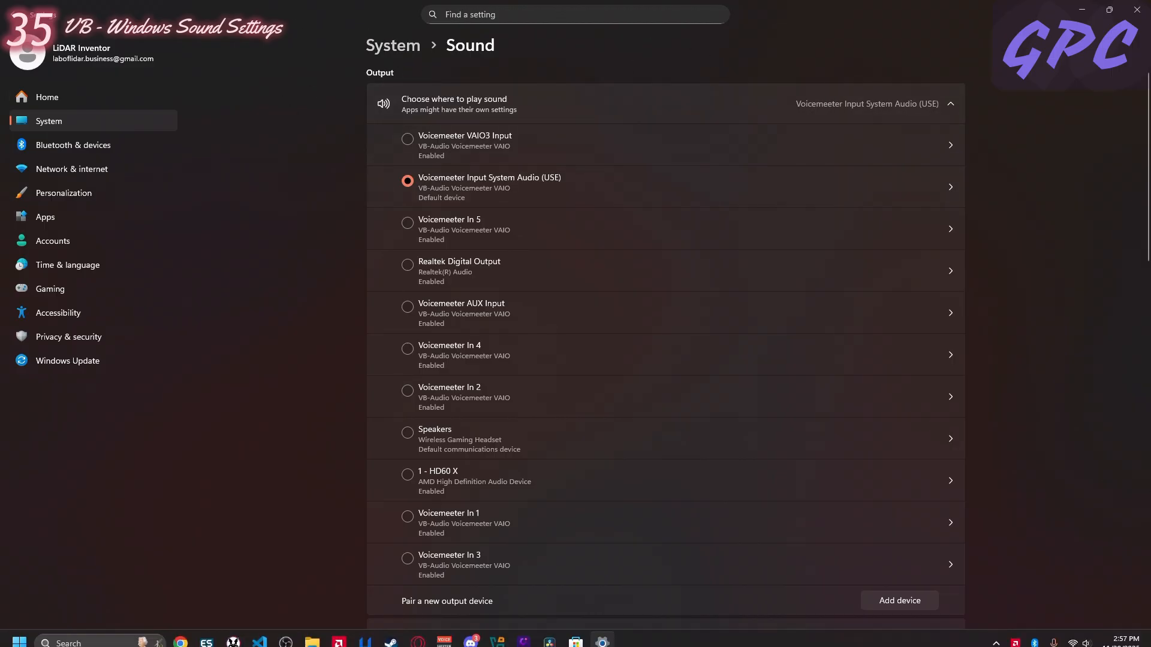
# - Compare Voicemeeter's System Audio virtual input with the output device selected in the Windows Sound settings, and minimize Voicemeeter again
pyautogui.click(445, 634)
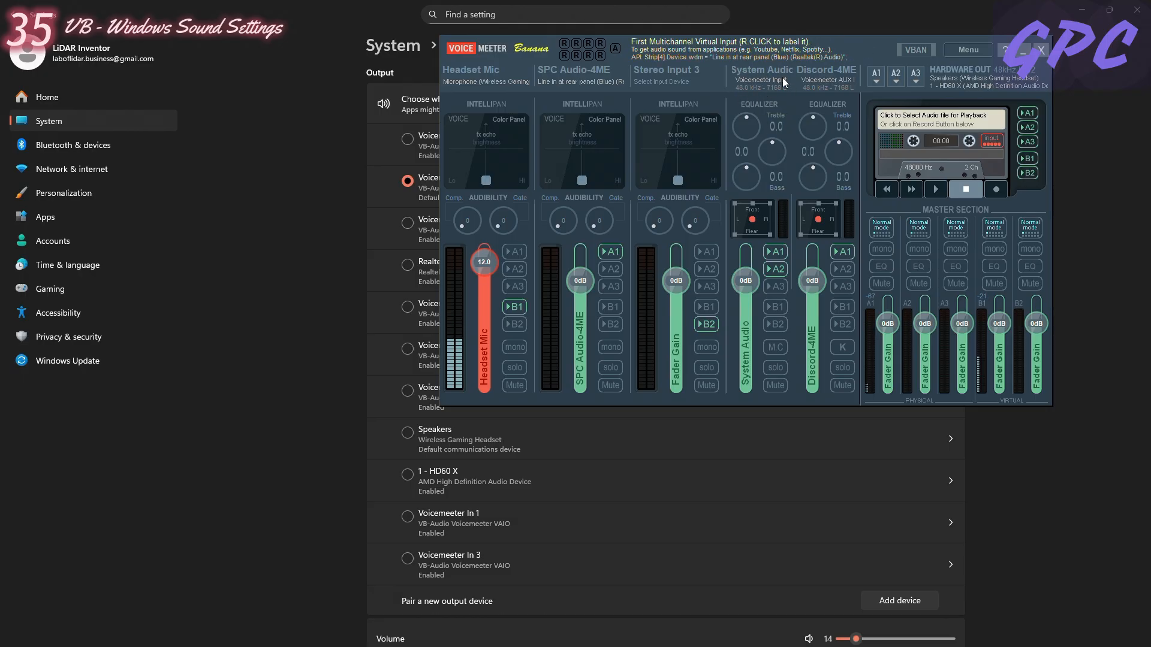
pyautogui.rightClick(753, 71)
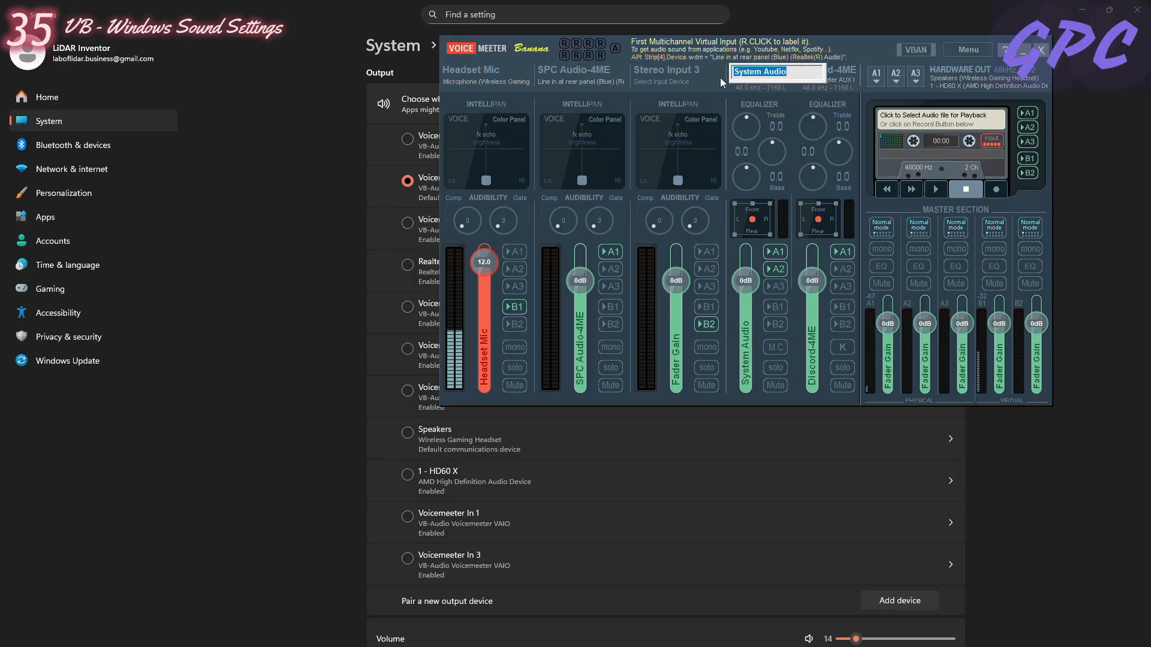
pyautogui.click(749, 84)
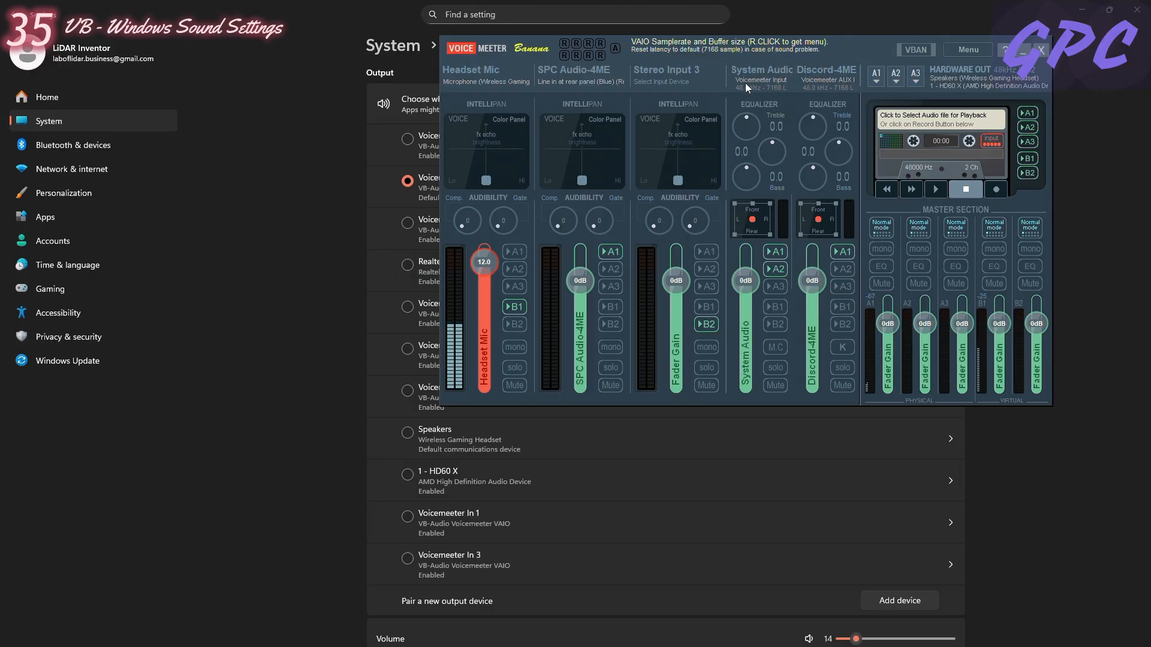
pyautogui.click(1023, 51)
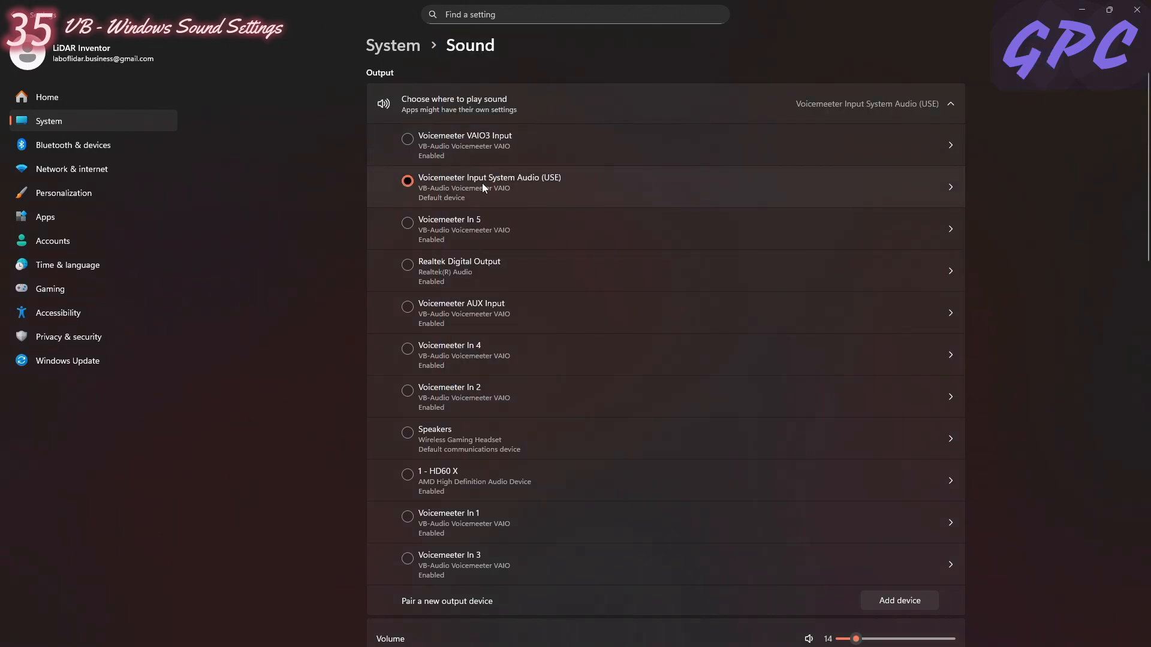
pyautogui.moveTo(351, 646)
pyautogui.click(443, 634)
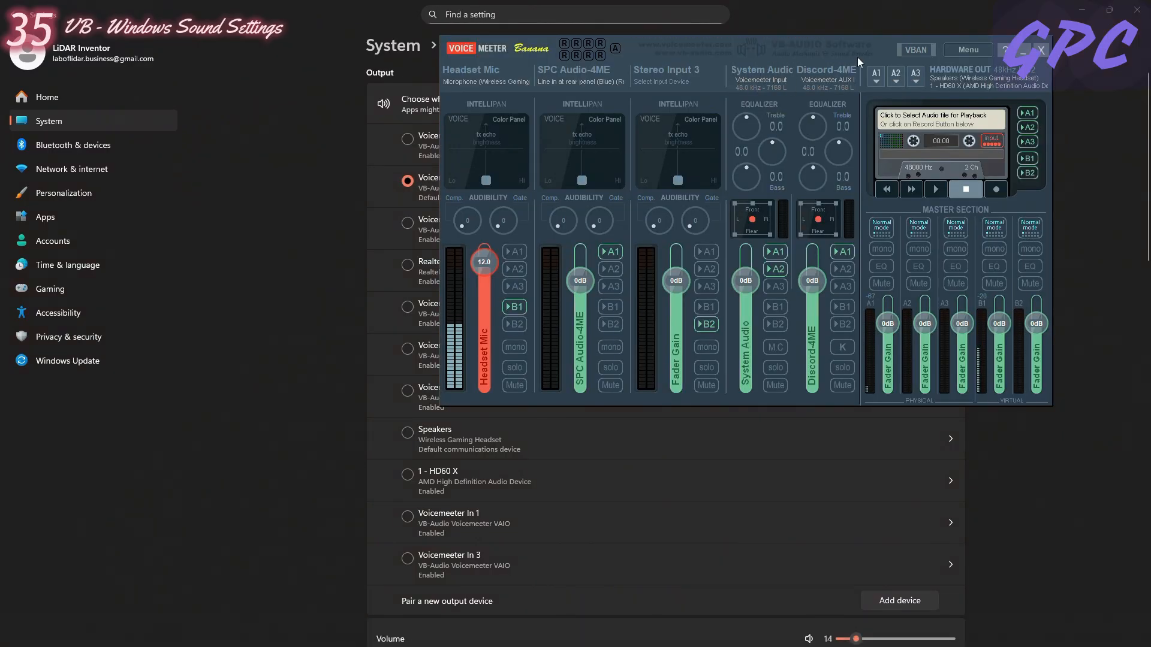
pyautogui.click(1020, 52)
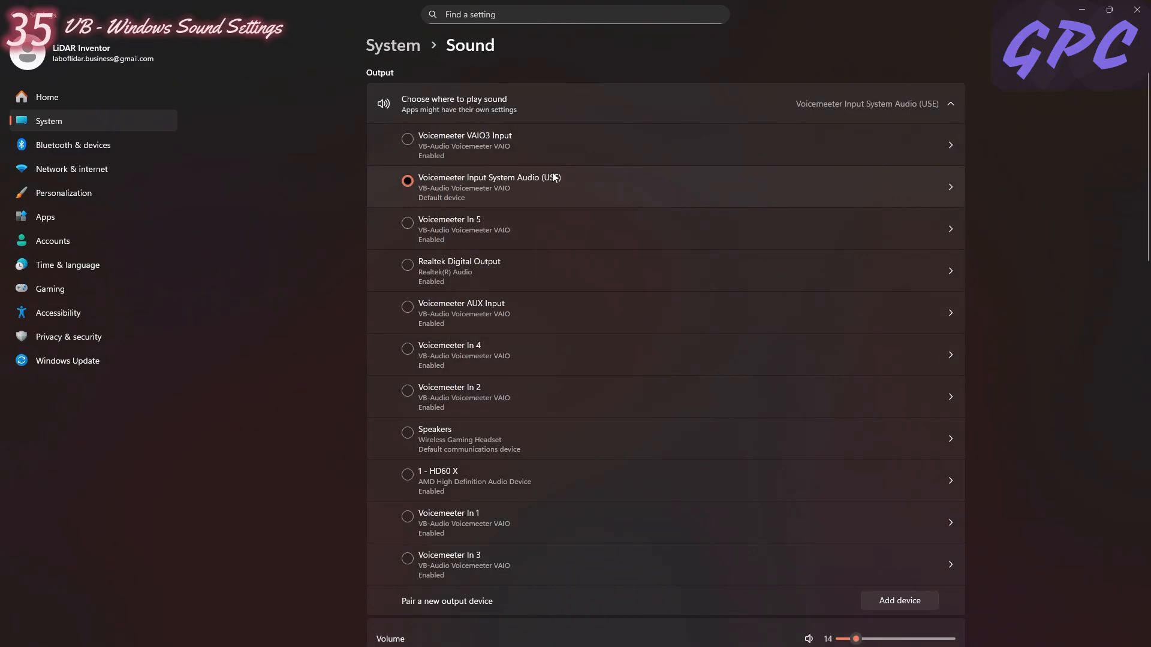
# - Open the properties of Voicemeeter Input System Audio (USE), check its default-device options, run the output test and return to the Sound page
pyautogui.click(944, 182)
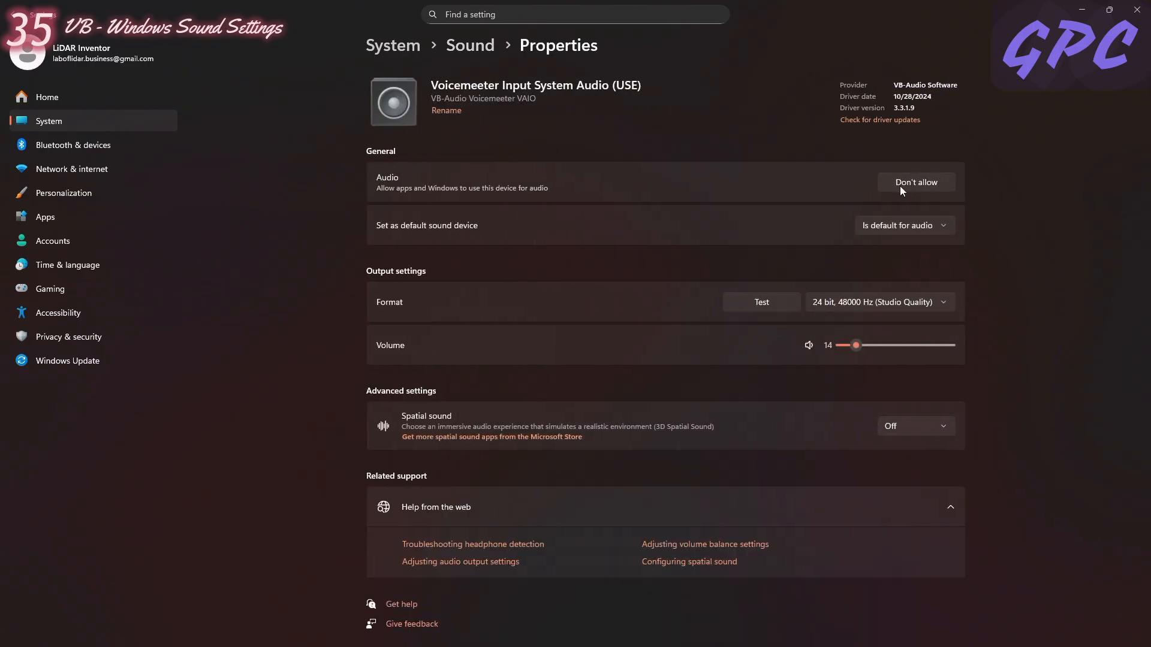
pyautogui.click(917, 232)
pyautogui.click(782, 243)
pyautogui.click(775, 309)
pyautogui.click(779, 302)
pyautogui.click(470, 46)
# - Review the devices available for speaking or recording and the default one selected on the Sound page
pyautogui.scroll(-10, 513, 275)
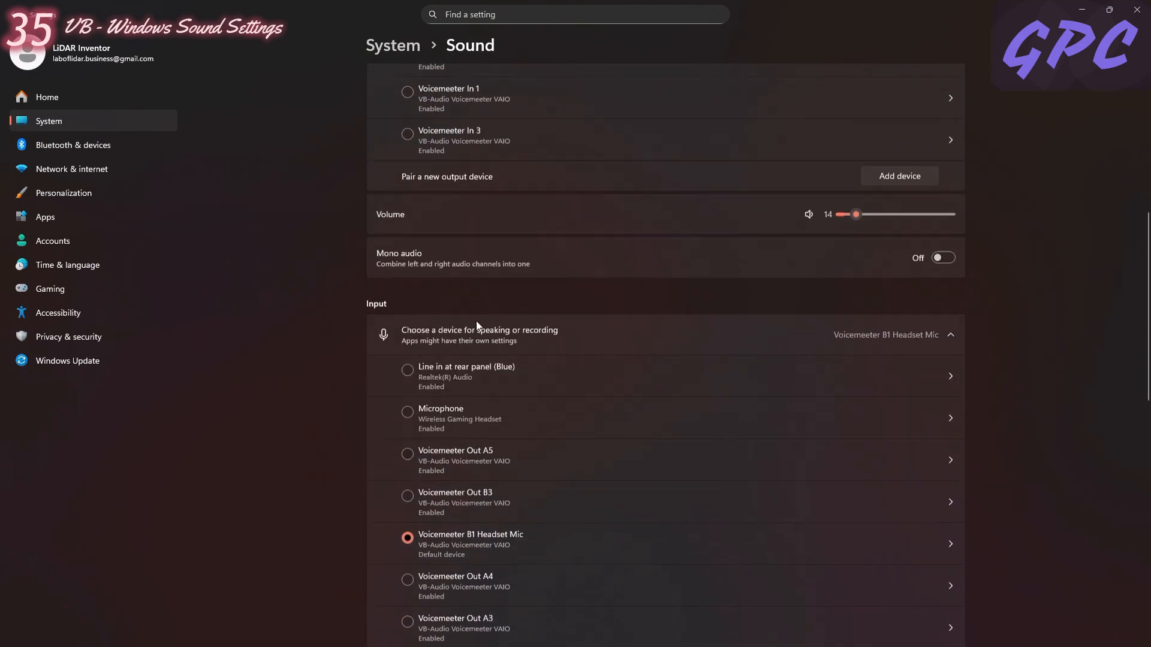
pyautogui.scroll(3, 441, 264)
pyautogui.scroll(-3, 553, 272)
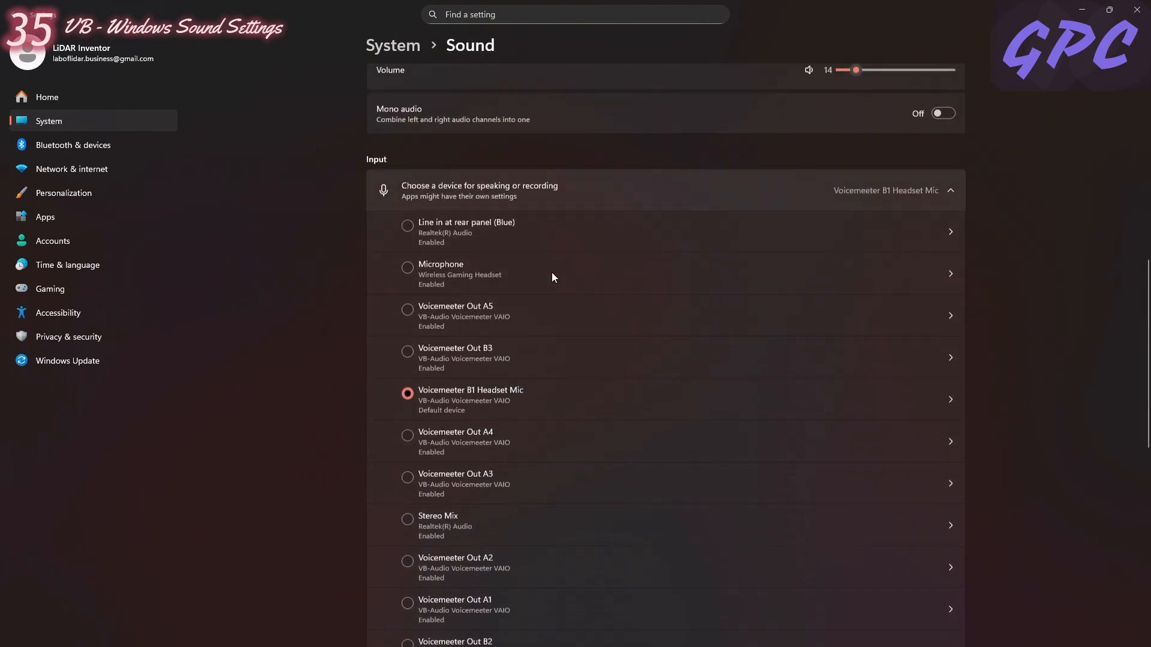
pyautogui.scroll(-2, 523, 288)
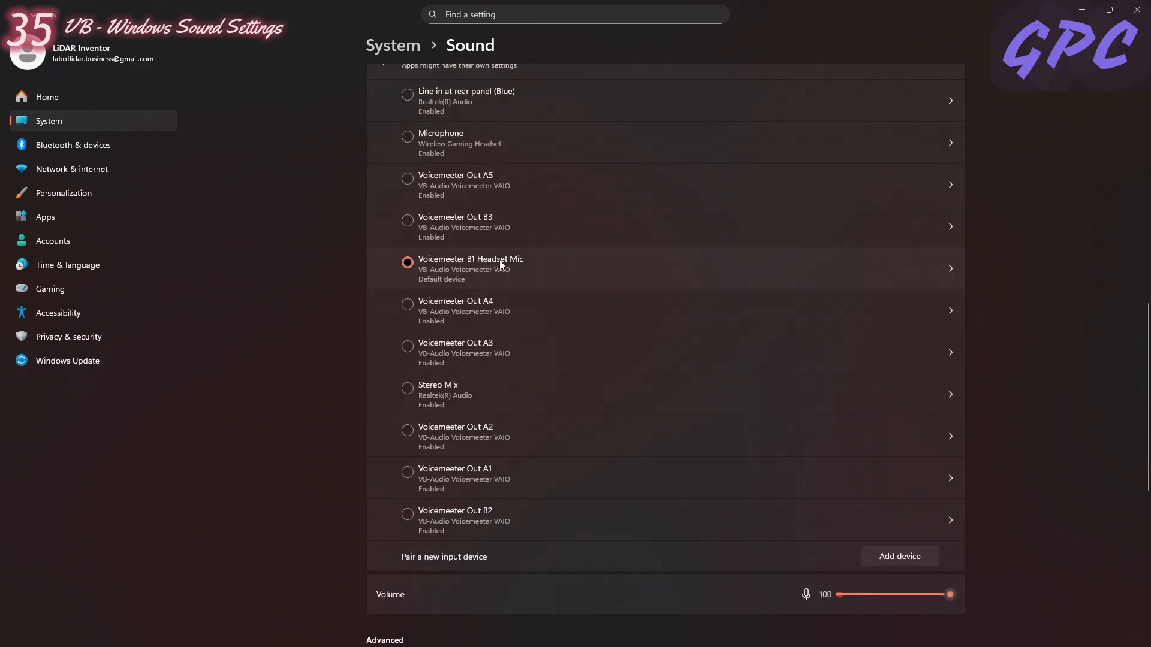
pyautogui.scroll(2, 499, 260)
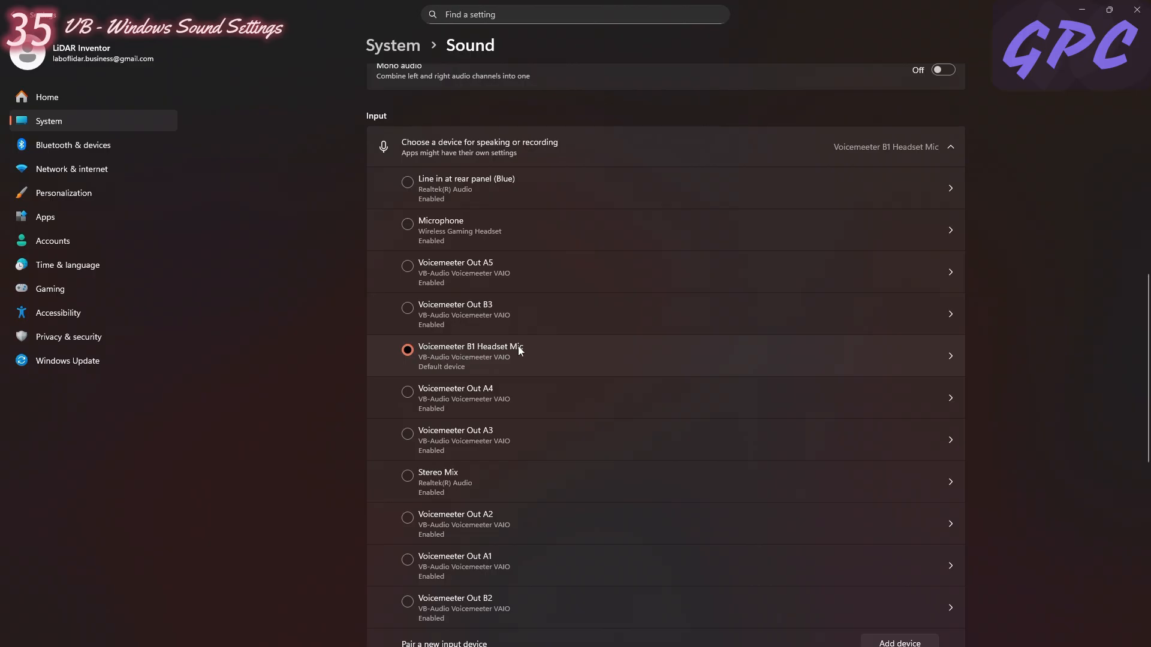
# - Compare Voicemeeter's Headset Mic input device, B1 routing and gain fader with the recording device selected in Windows, and minimize Voicemeeter
pyautogui.click(444, 633)
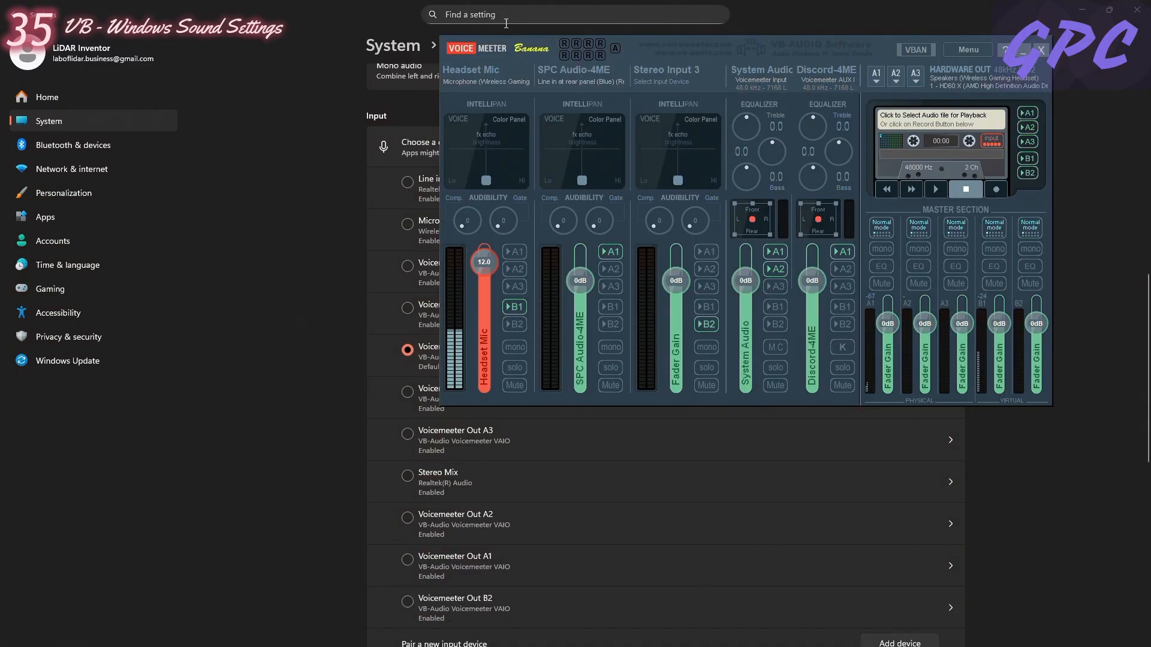
pyautogui.click(494, 76)
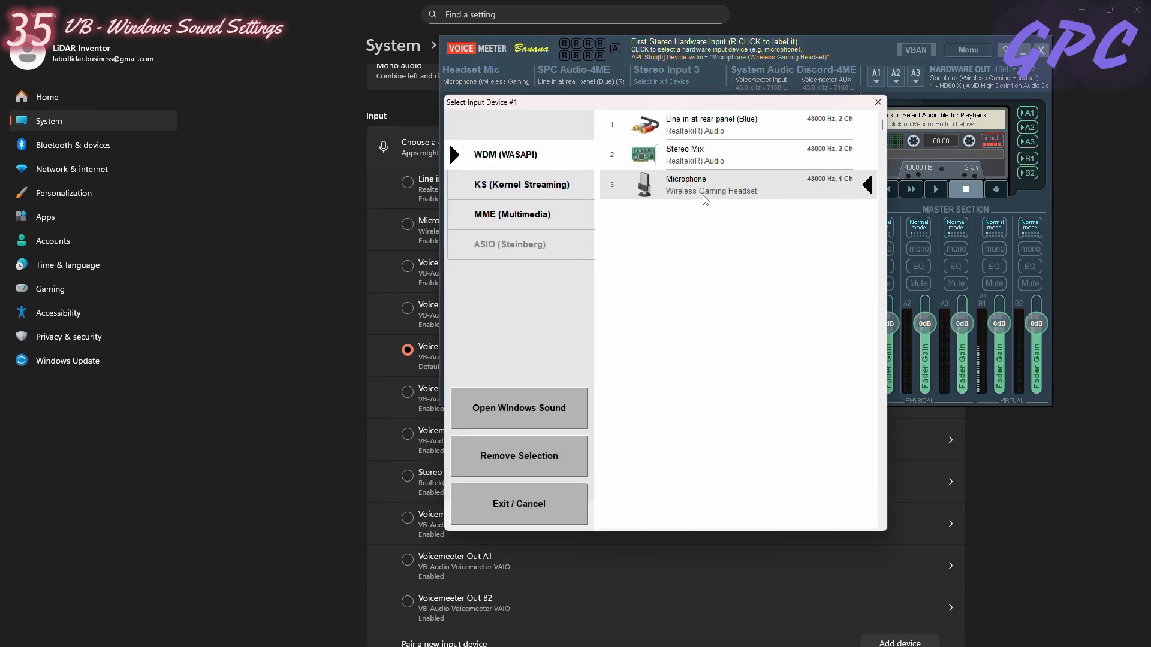
pyautogui.click(878, 102)
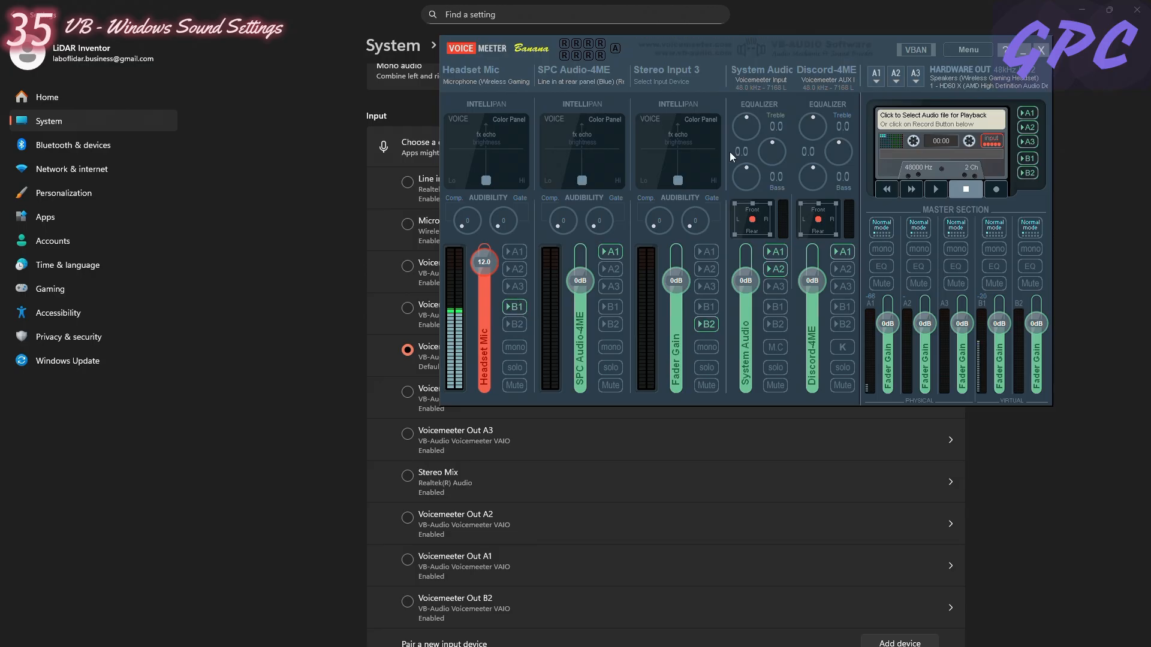
pyautogui.hotkey('alt', 'Tab')
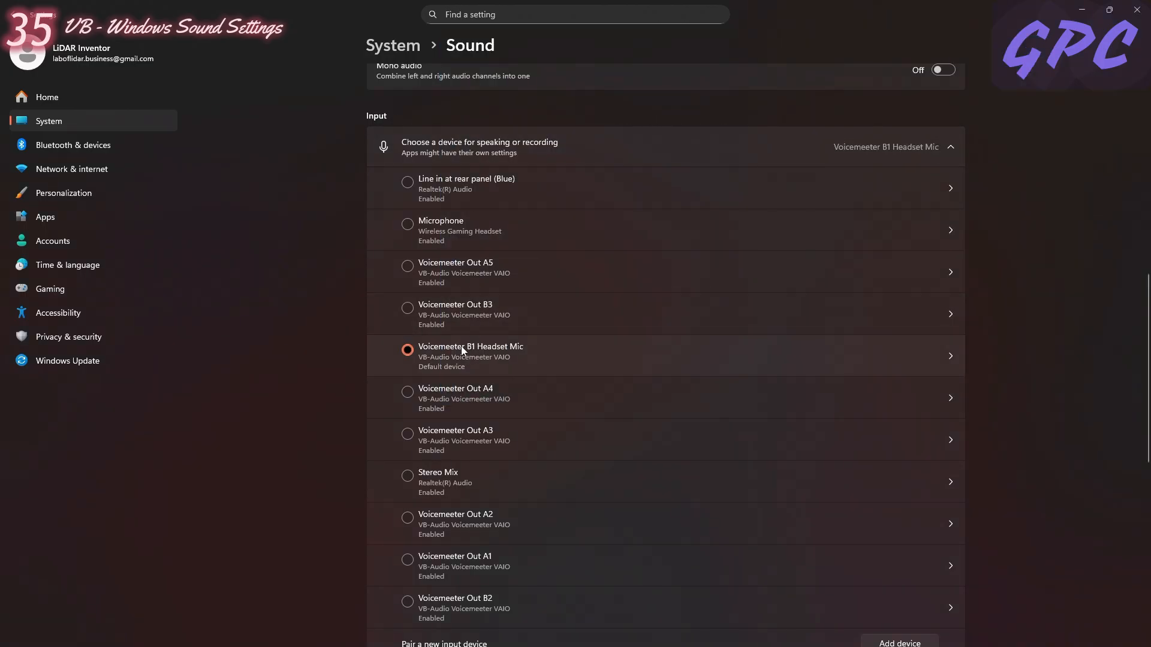
pyautogui.click(444, 634)
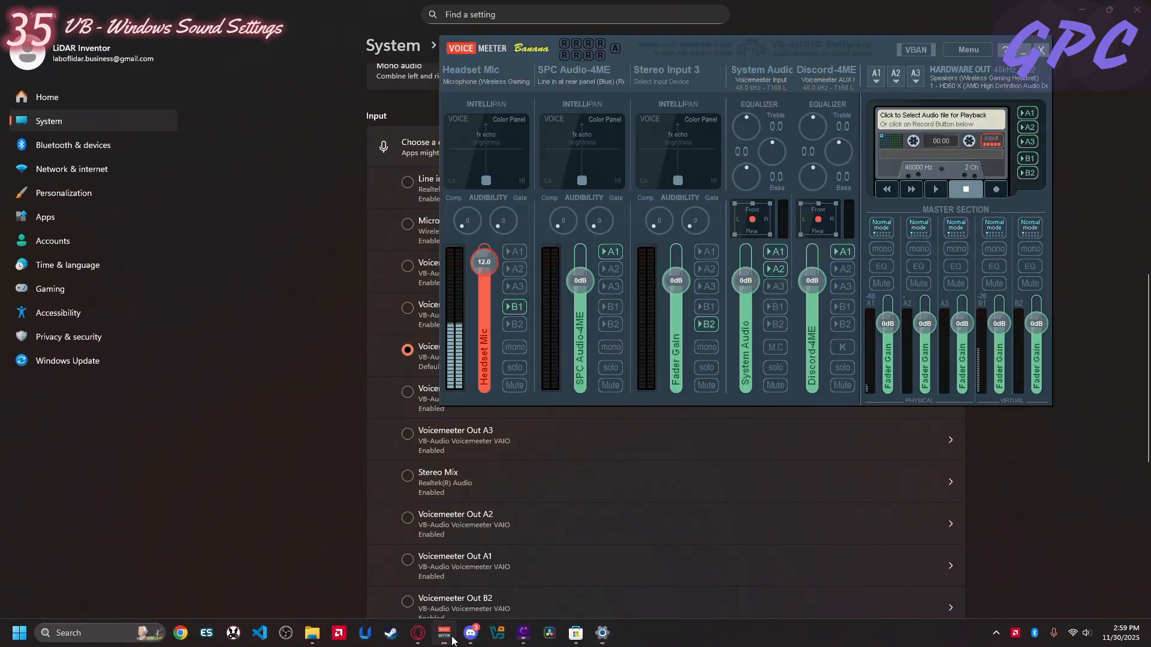
pyautogui.moveTo(484, 257)
pyautogui.mouseDown()
pyautogui.moveTo(478, 362)
pyautogui.moveTo(494, 196)
pyautogui.moveTo(481, 294)
pyautogui.moveTo(485, 244)
pyautogui.mouseUp()
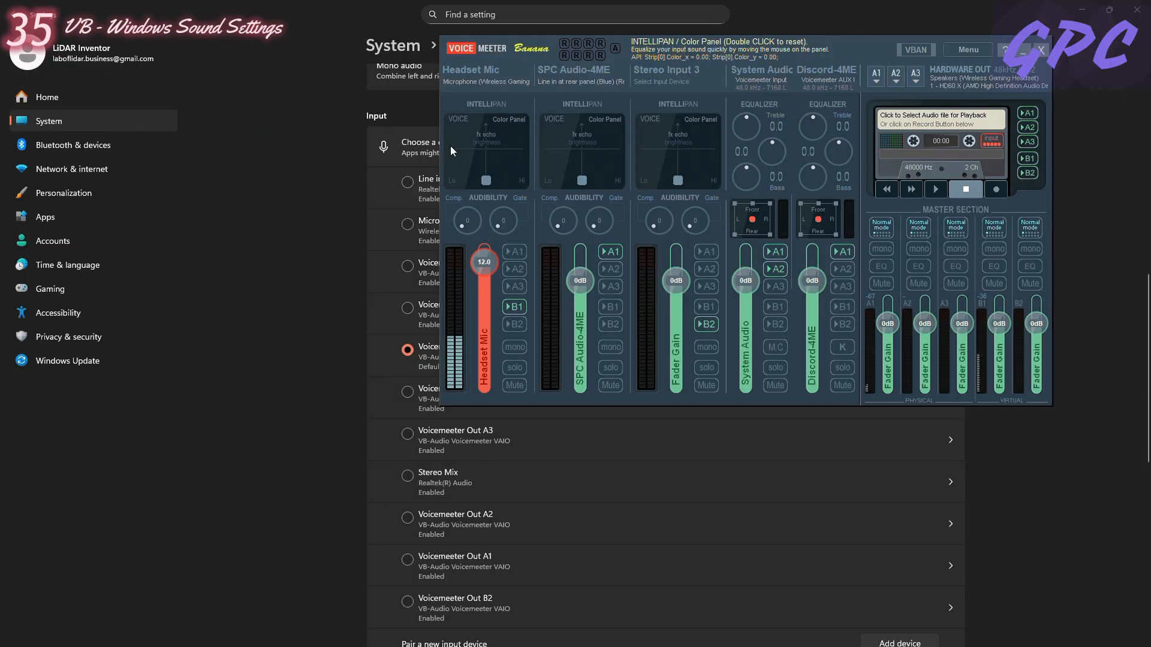
pyautogui.click(1023, 53)
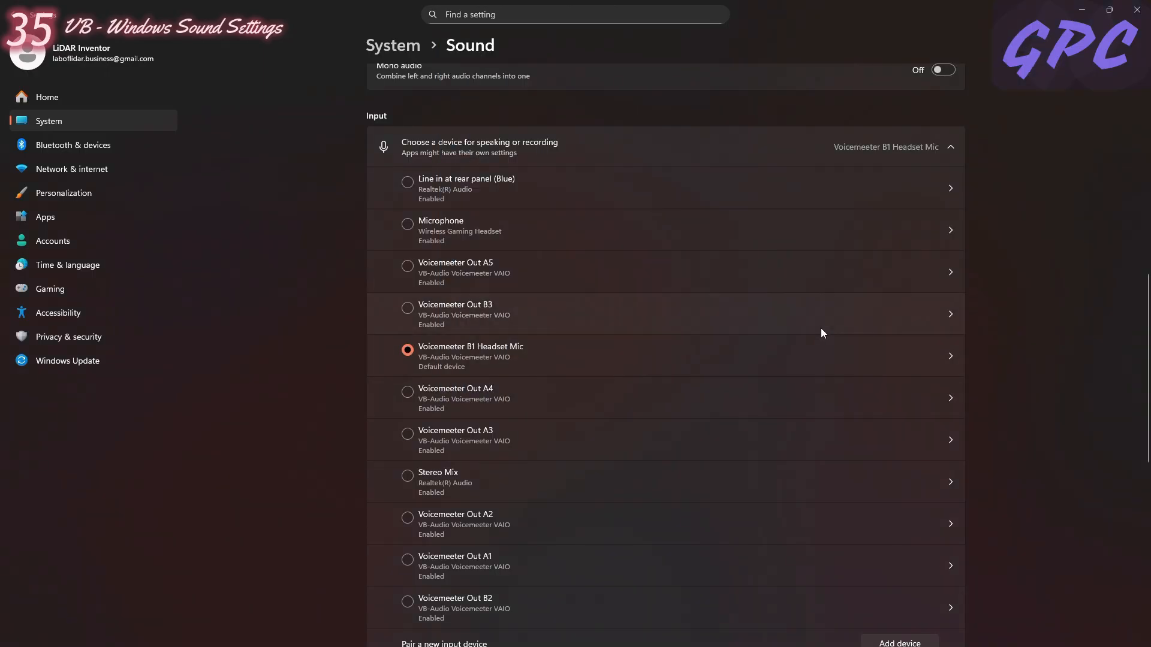
# - Run the microphone test in the Voicemeeter B1 Headset Mic properties and play back the recorded sample
pyautogui.click(950, 358)
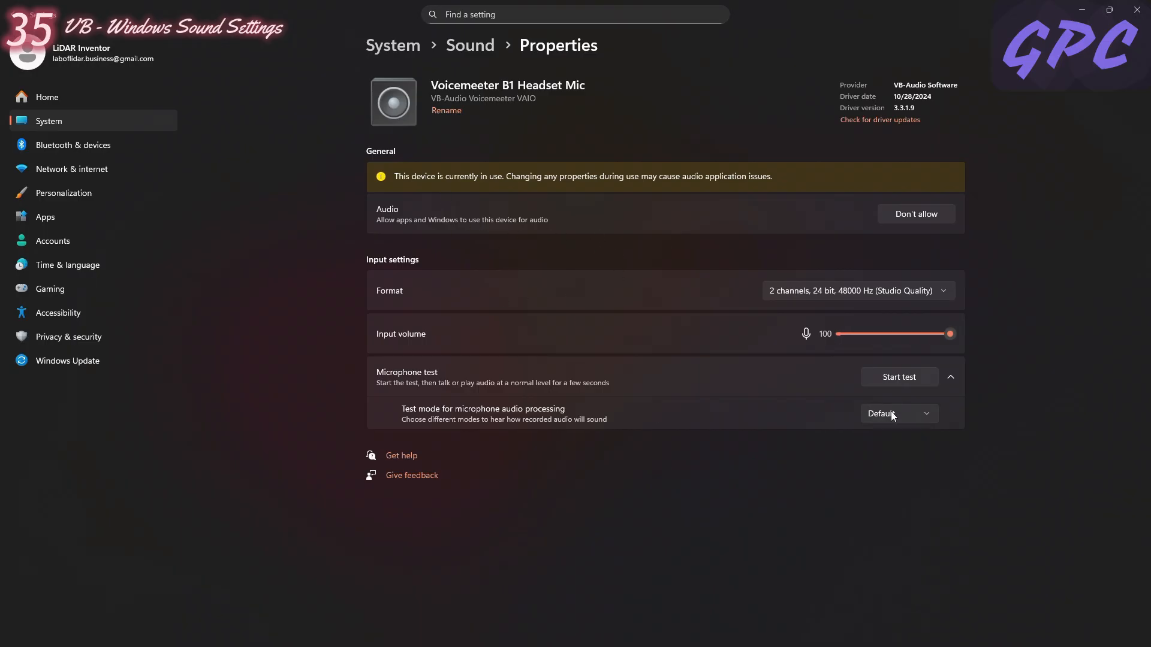
pyautogui.click(888, 374)
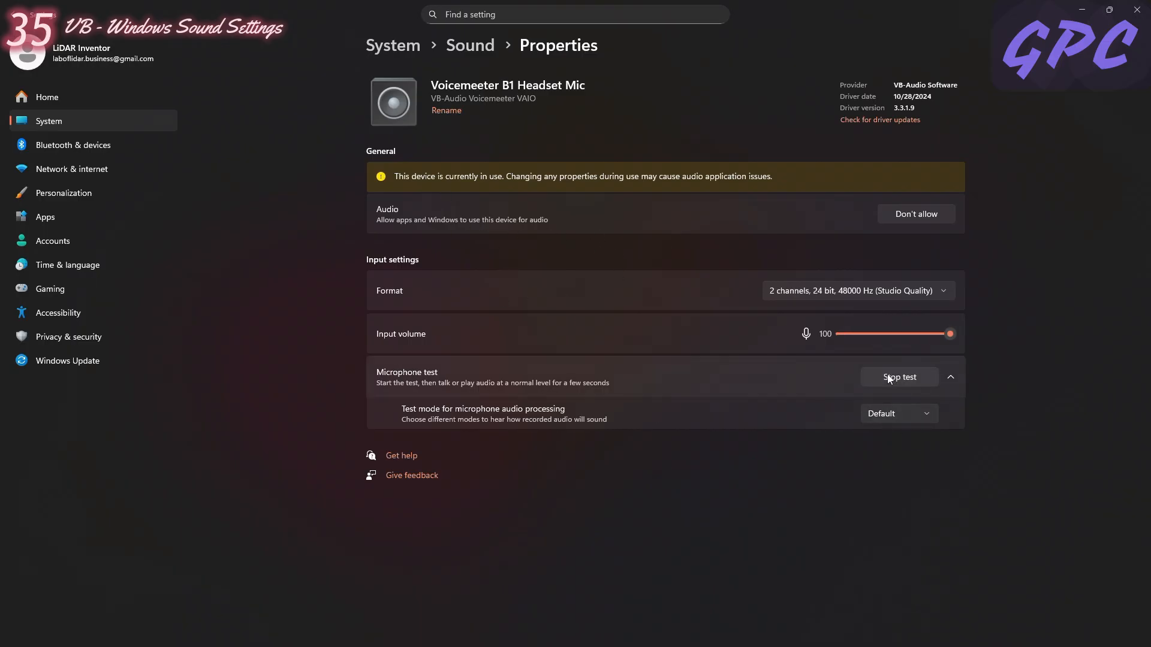
pyautogui.click(905, 375)
pyautogui.click(904, 448)
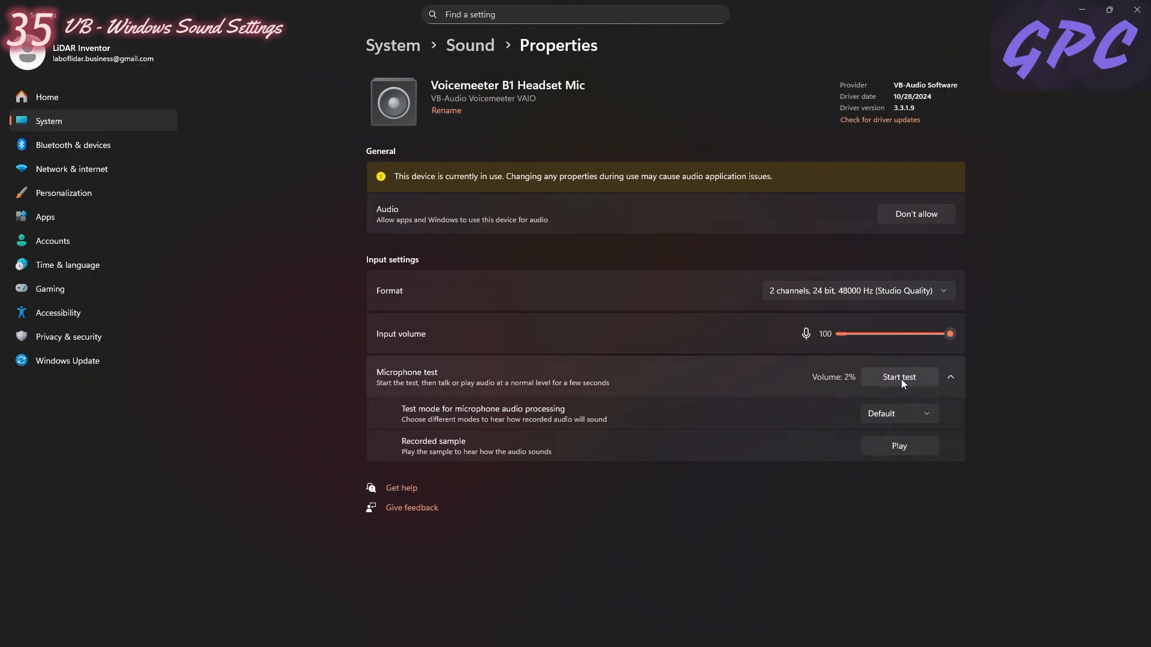
pyautogui.click(902, 378)
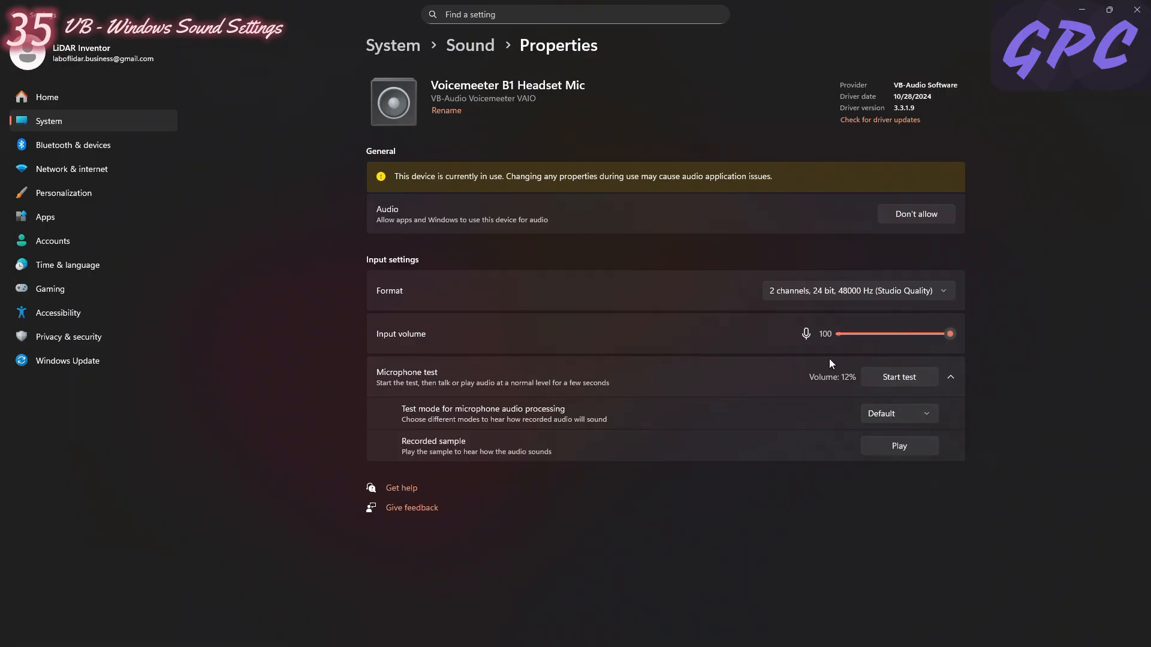
pyautogui.click(898, 454)
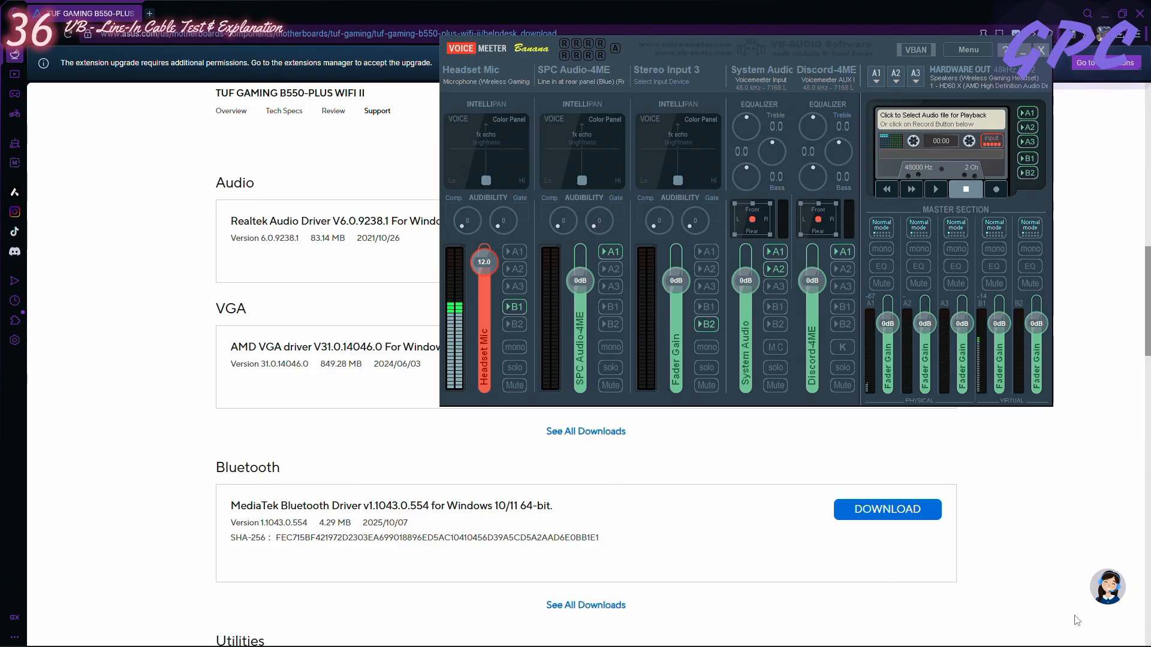
# - Check the device assigned to Voicemeeter's second hardware input, declining to remove Line in at rear panel (Blue), and close the selection dialog
pyautogui.moveTo(1088, 644)
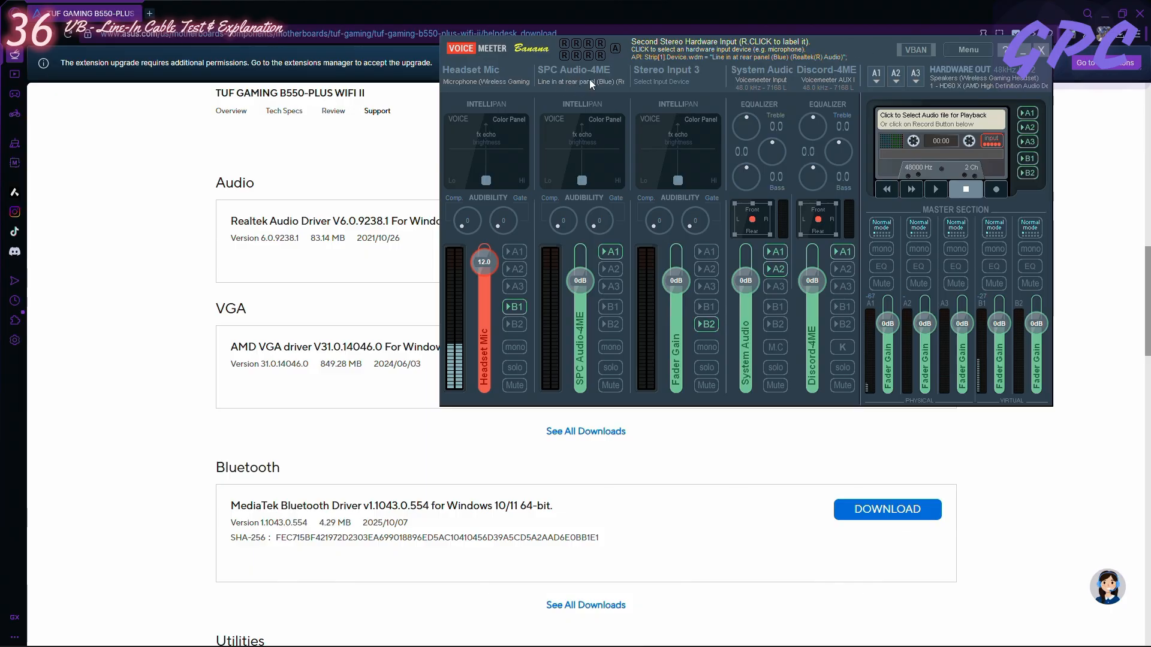
pyautogui.click(562, 81)
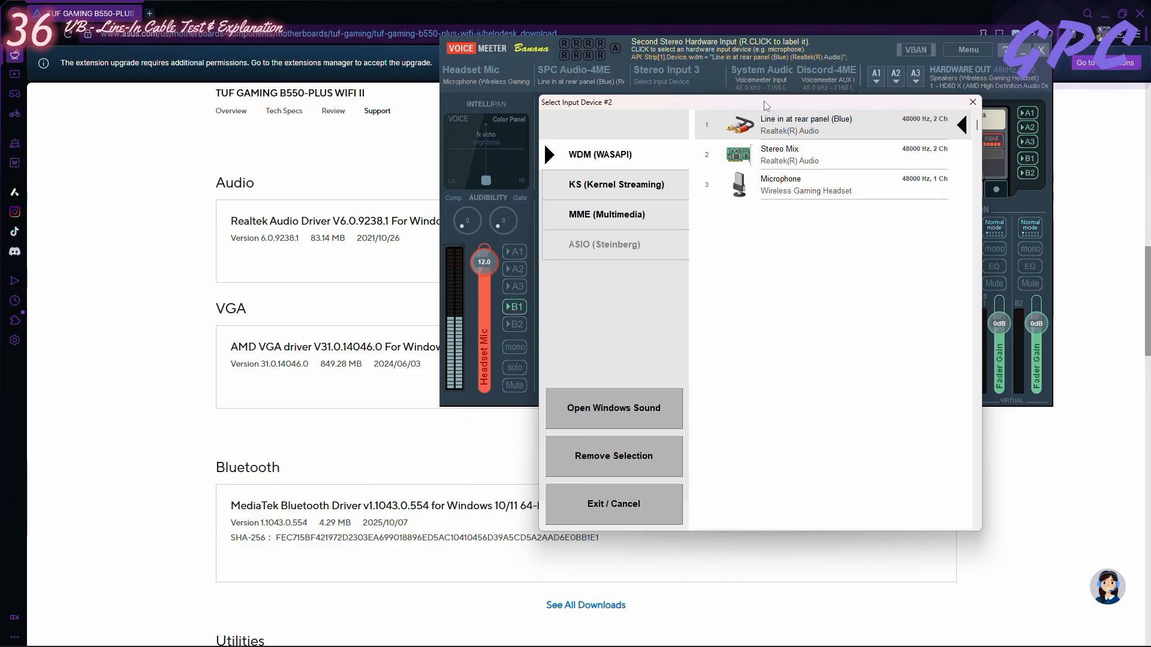
pyautogui.click(820, 124)
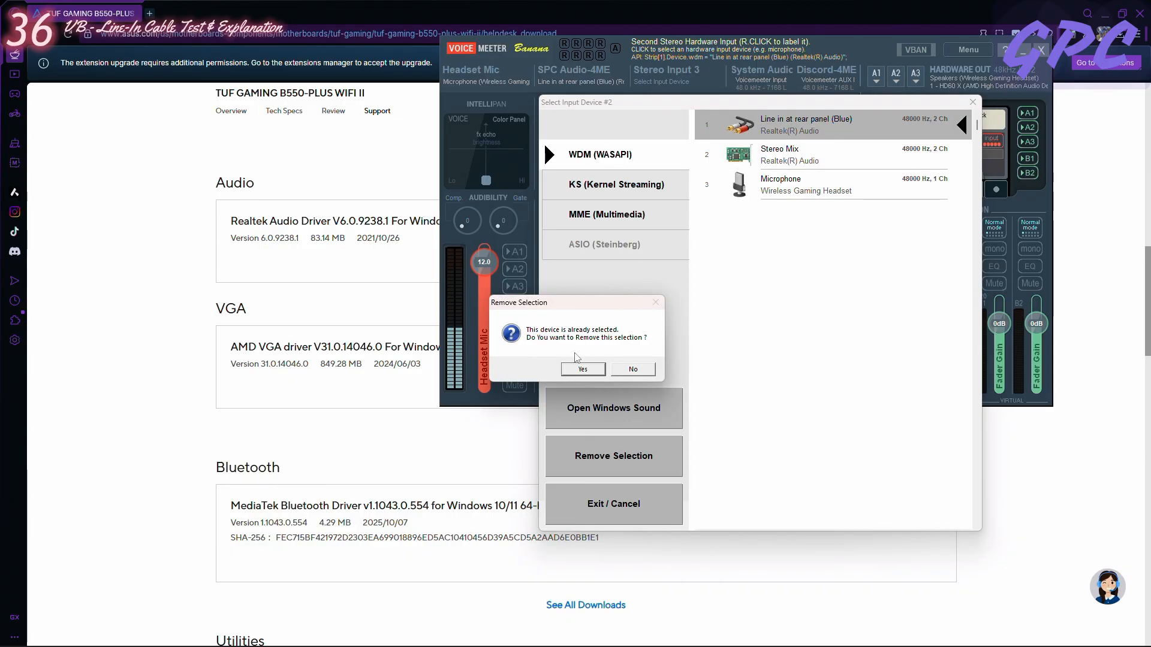
pyautogui.click(633, 369)
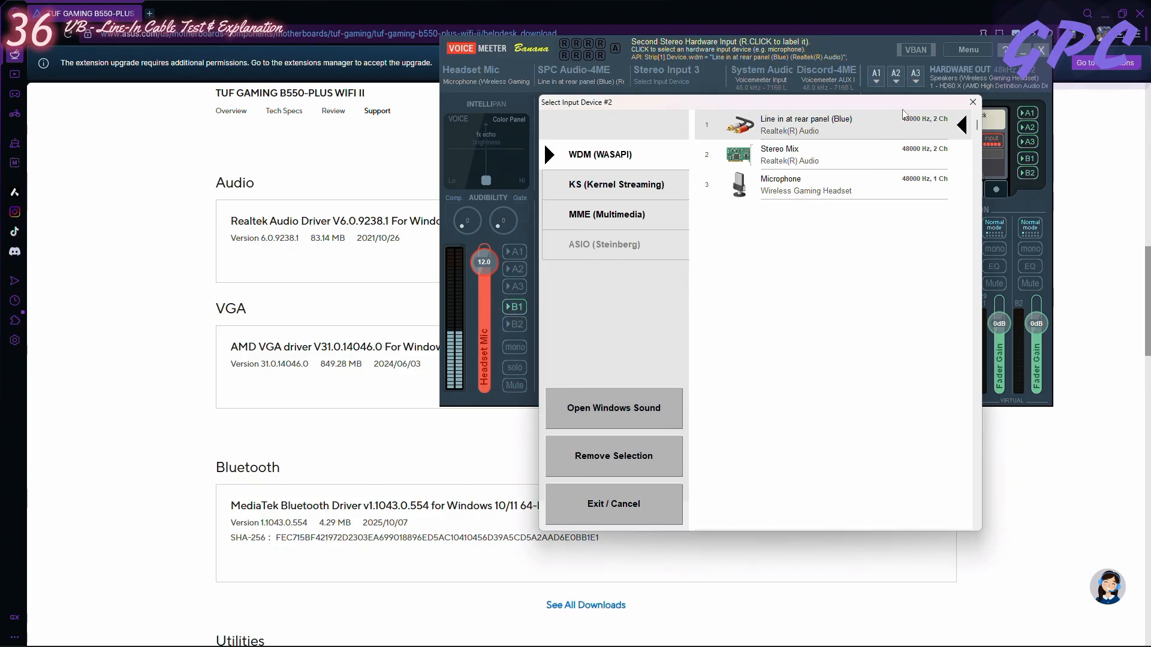
pyautogui.click(972, 102)
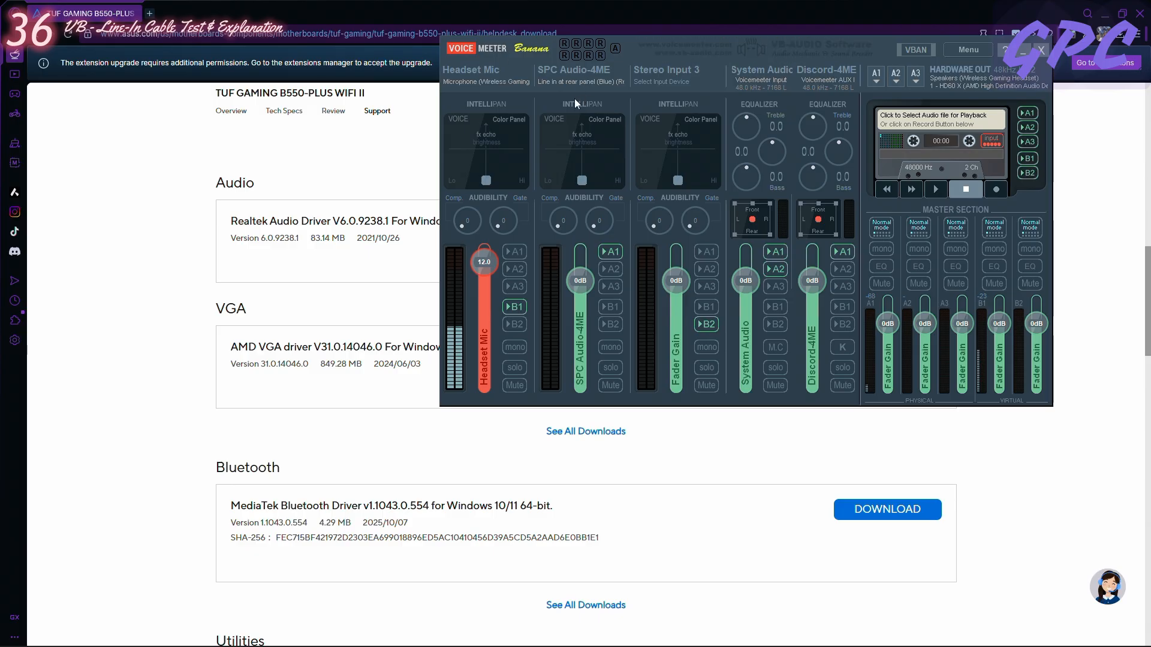
# - Toggle output buses A1 and A2 on the SPC Audio-4ME input and A3 on the System Audio input
pyautogui.click(612, 269)
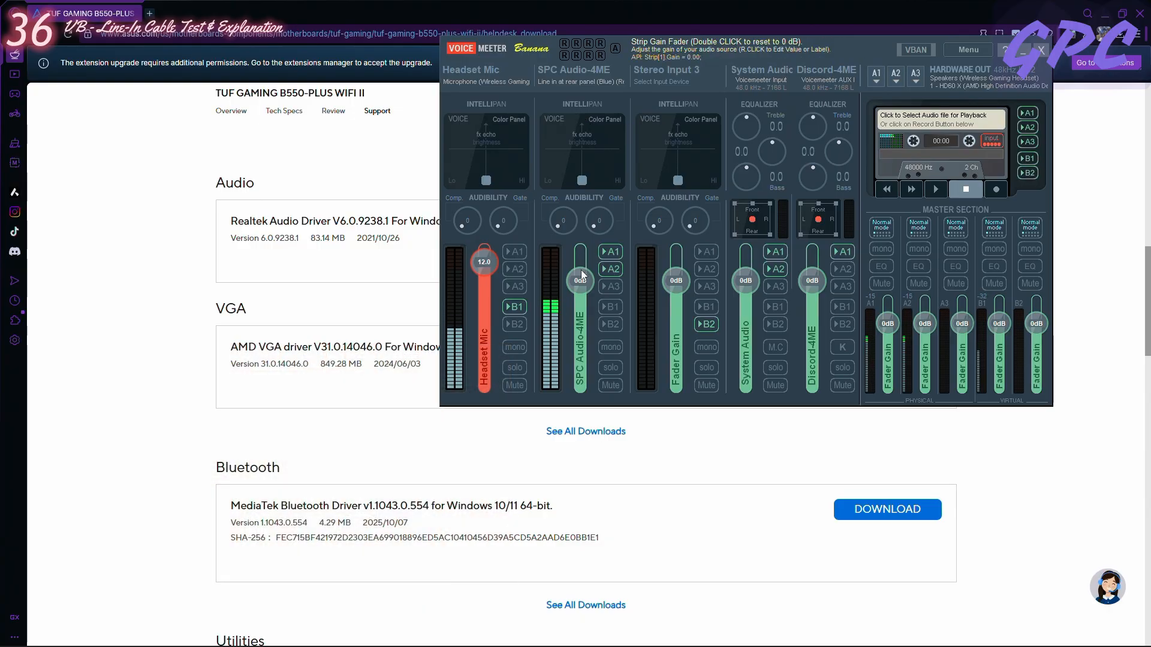
pyautogui.click(772, 286)
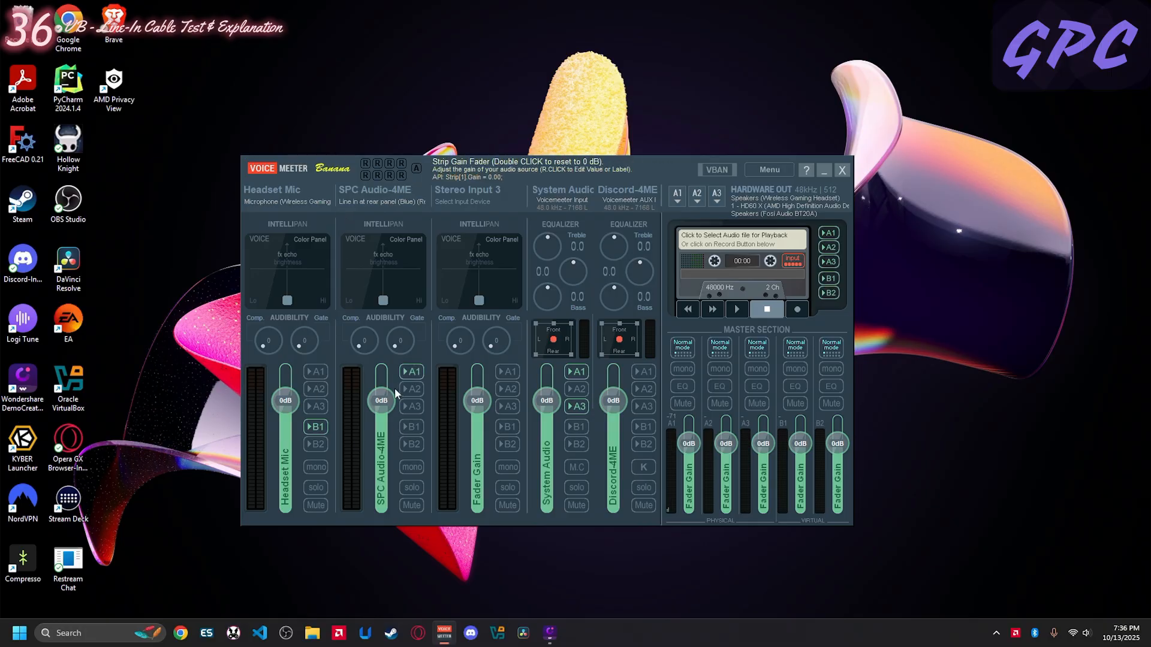
pyautogui.click(415, 373)
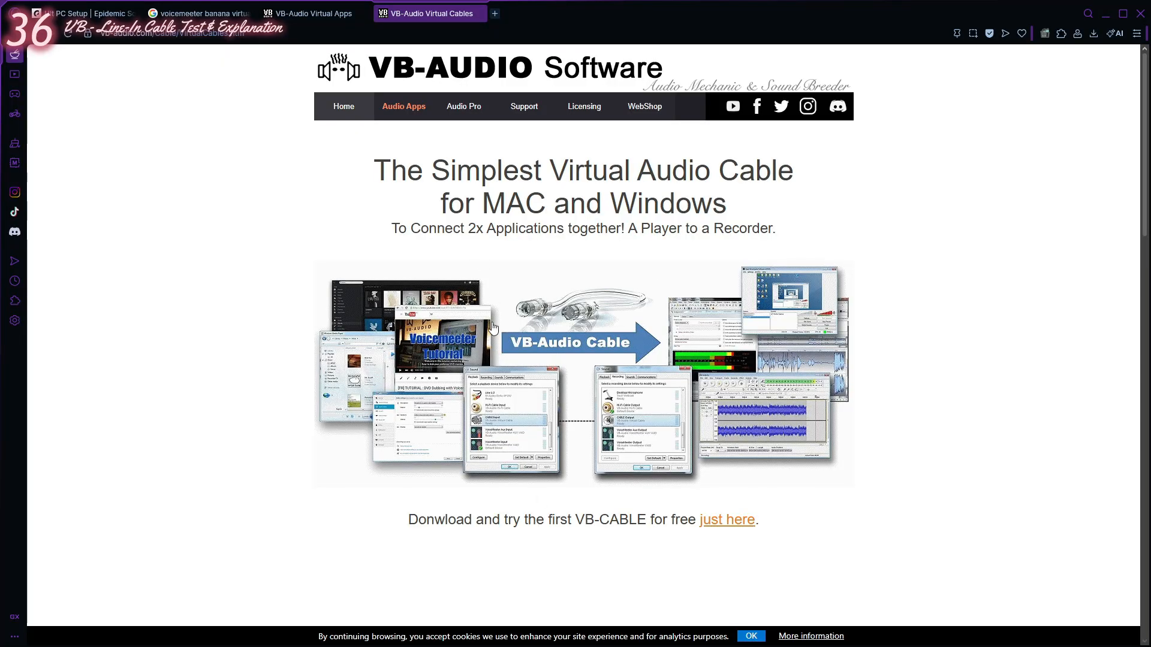
# - Review the VB-Audio Virtual Cables web page, covering the A+B and C+D cable packages and the playback-to-recording diagram
pyautogui.scroll(-8, 894, 329)
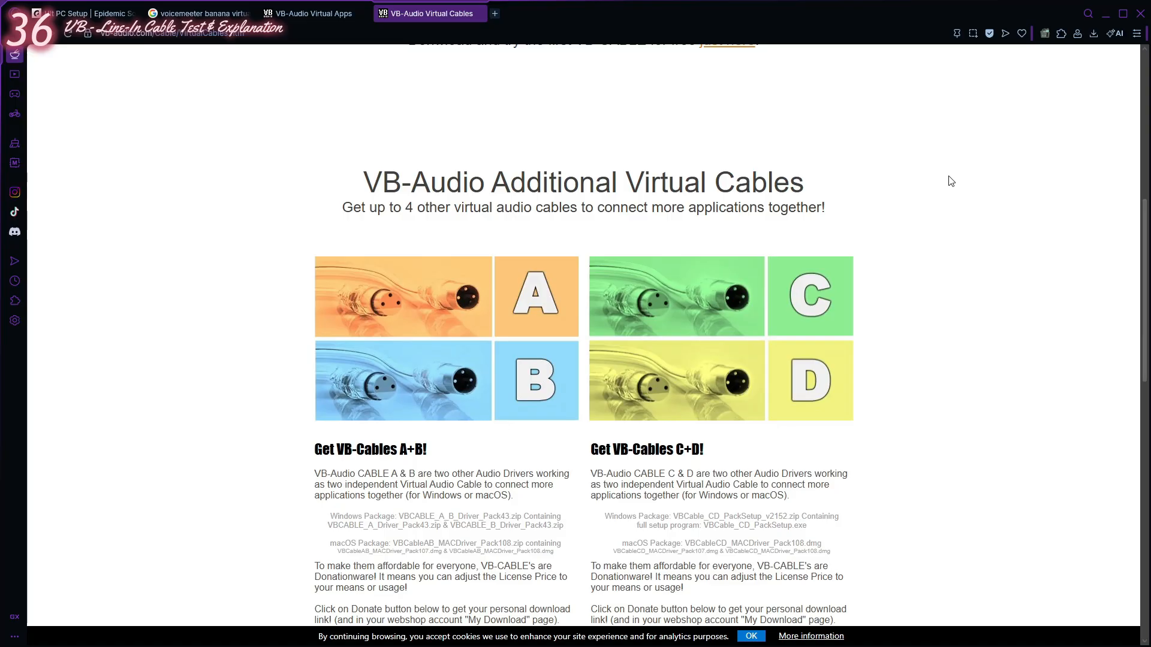
pyautogui.scroll(-7, 952, 180)
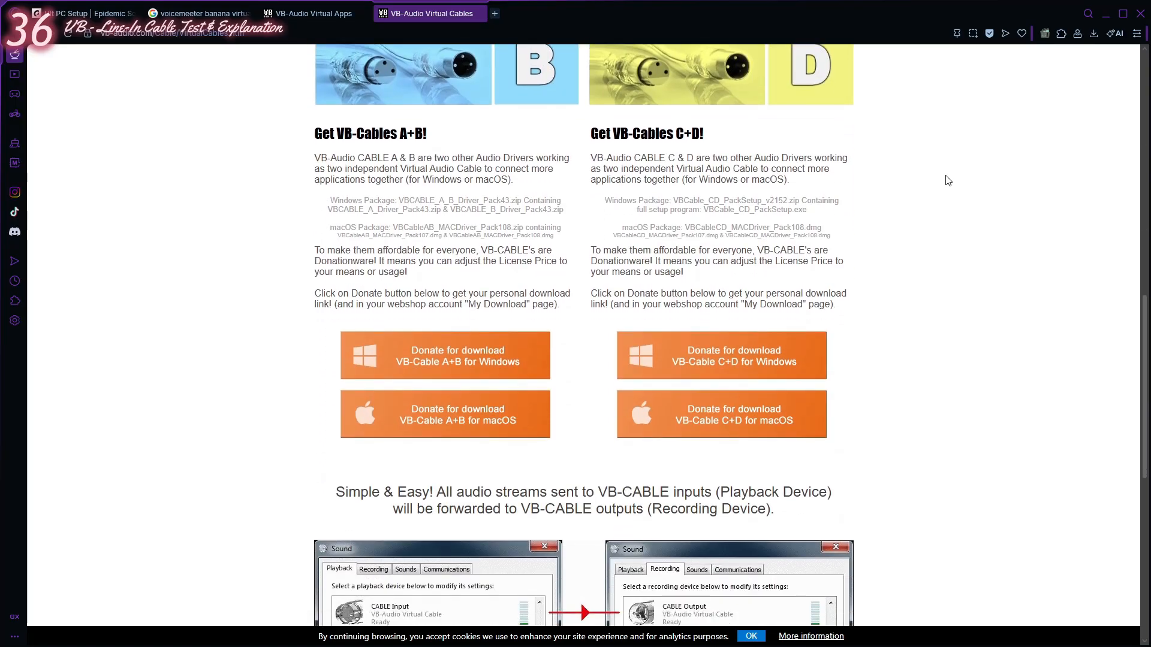
pyautogui.scroll(-2, 948, 180)
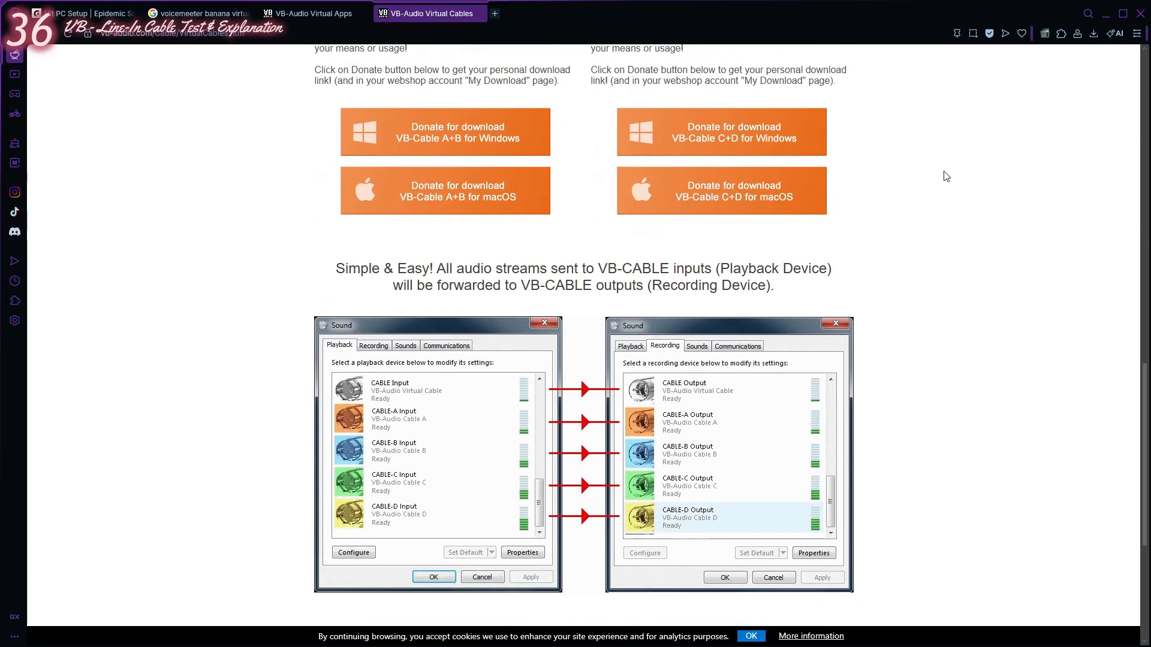
pyautogui.scroll(-2, 944, 175)
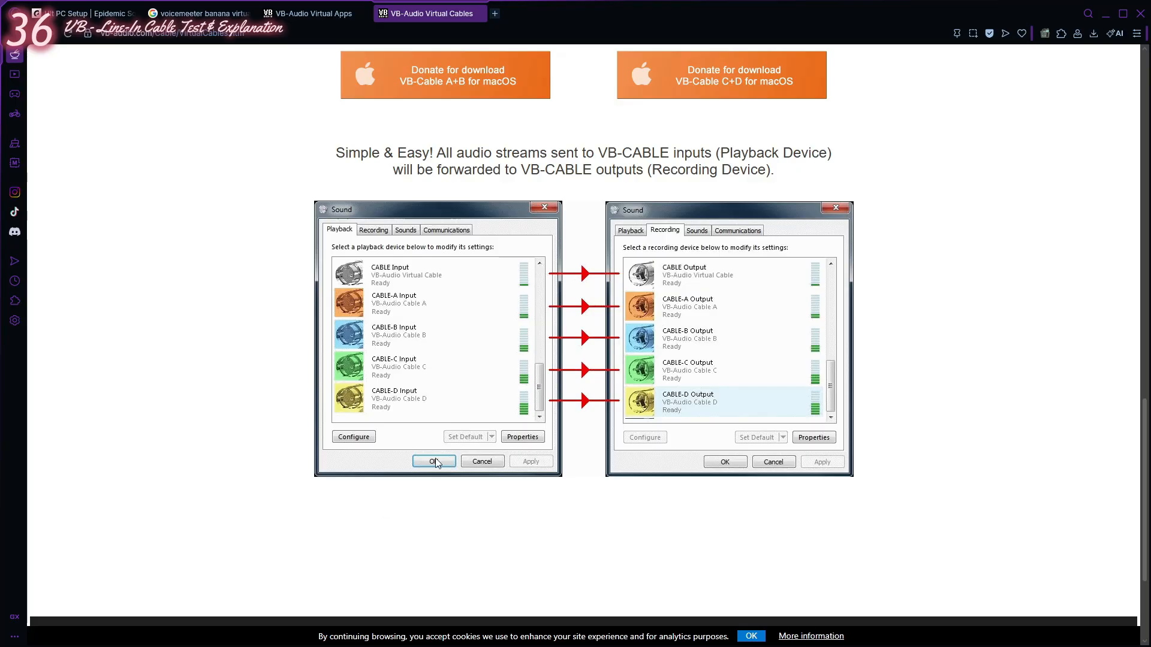
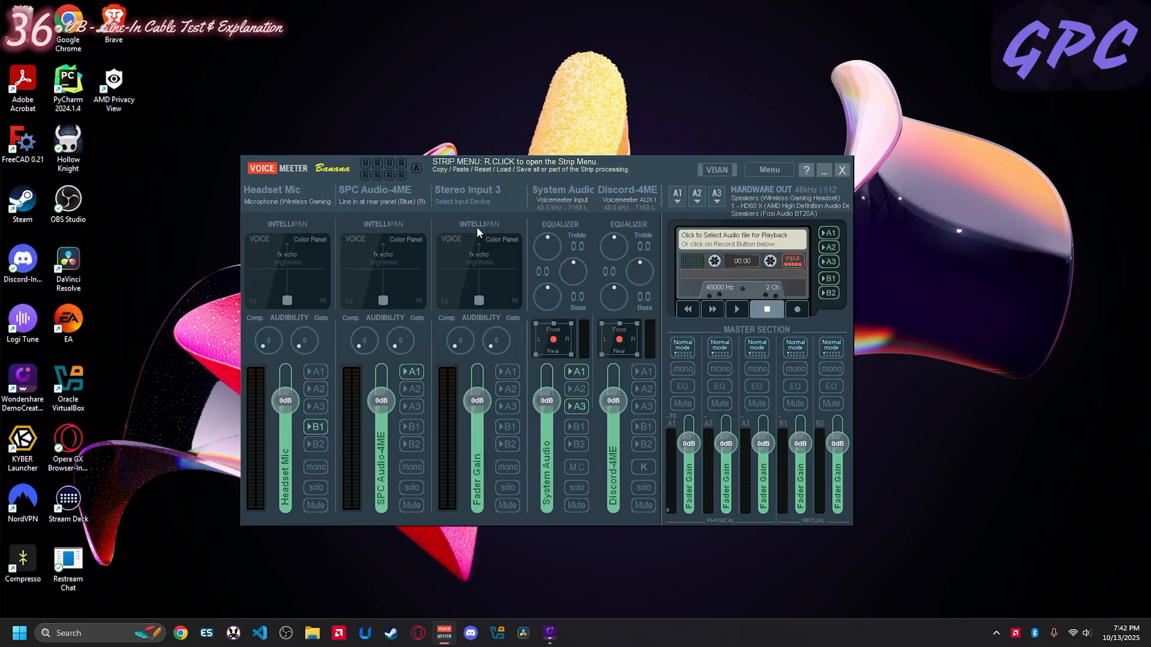
# - Open the label of the first hardware input, Headset Mic, for editing and keep the existing name
pyautogui.rightClick(290, 190)
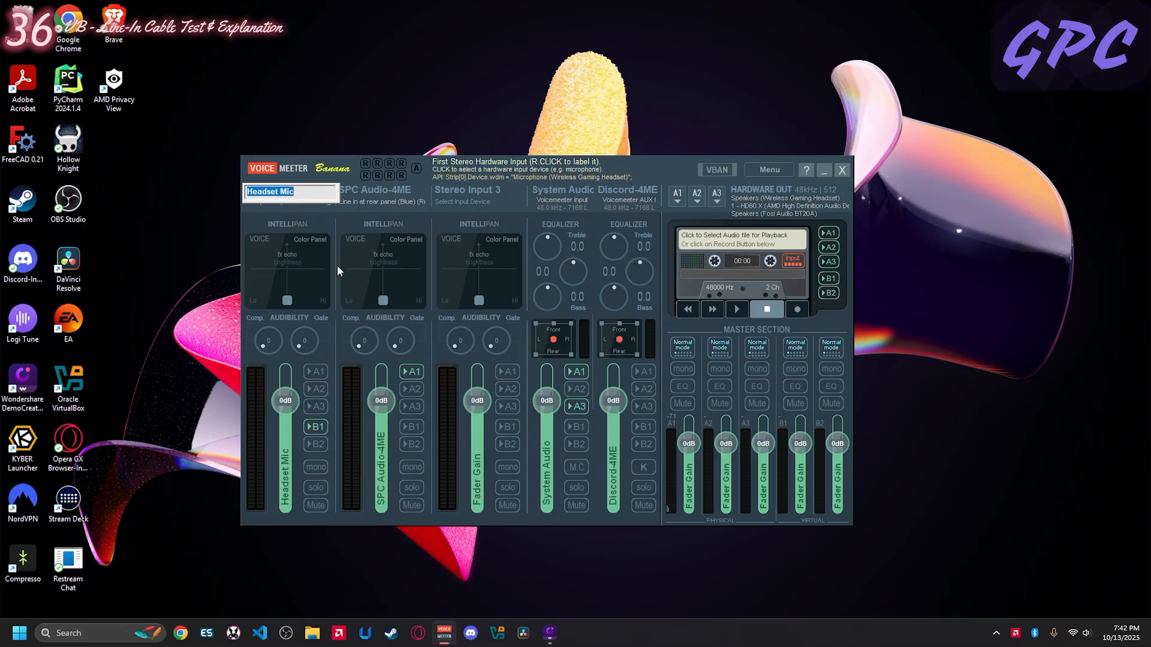
pyautogui.press('Return')
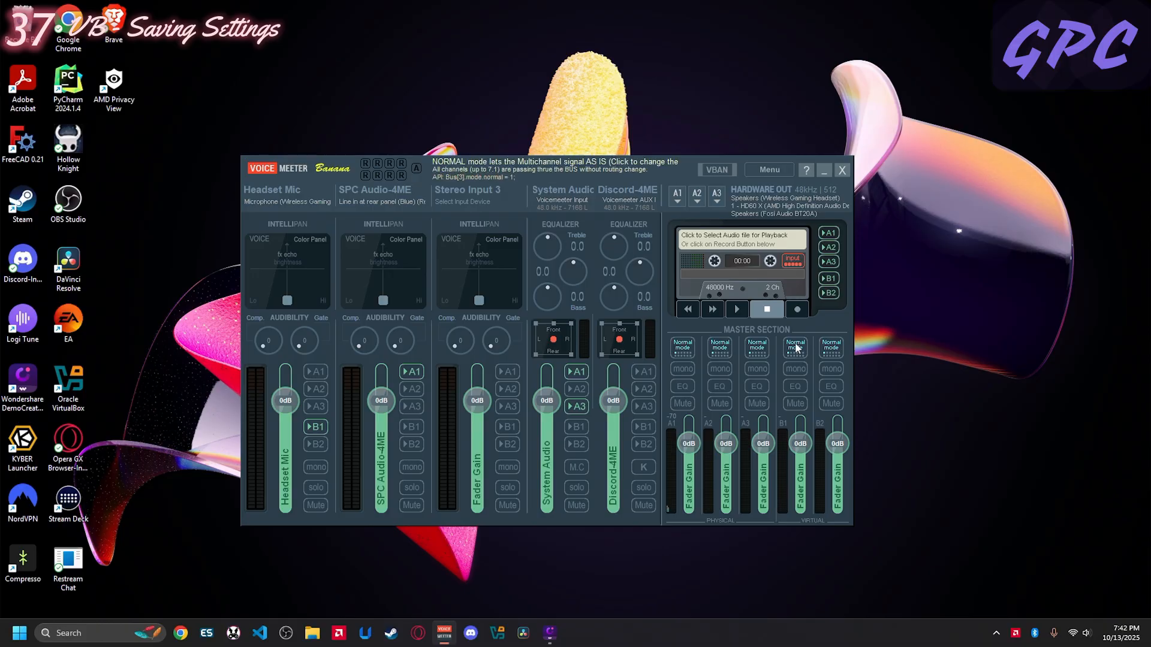
# - Open the dialog for saving the current Voicemeeter settings as XML, review the banana search results in Downloads, and cancel
pyautogui.click(767, 166)
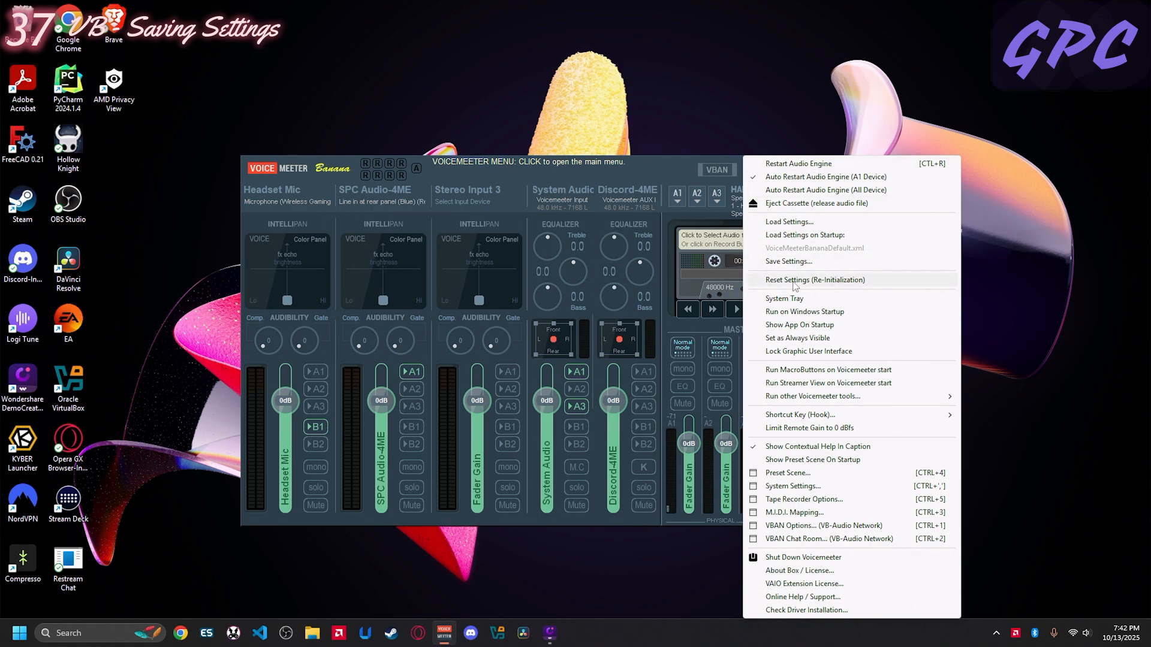
pyautogui.click(792, 262)
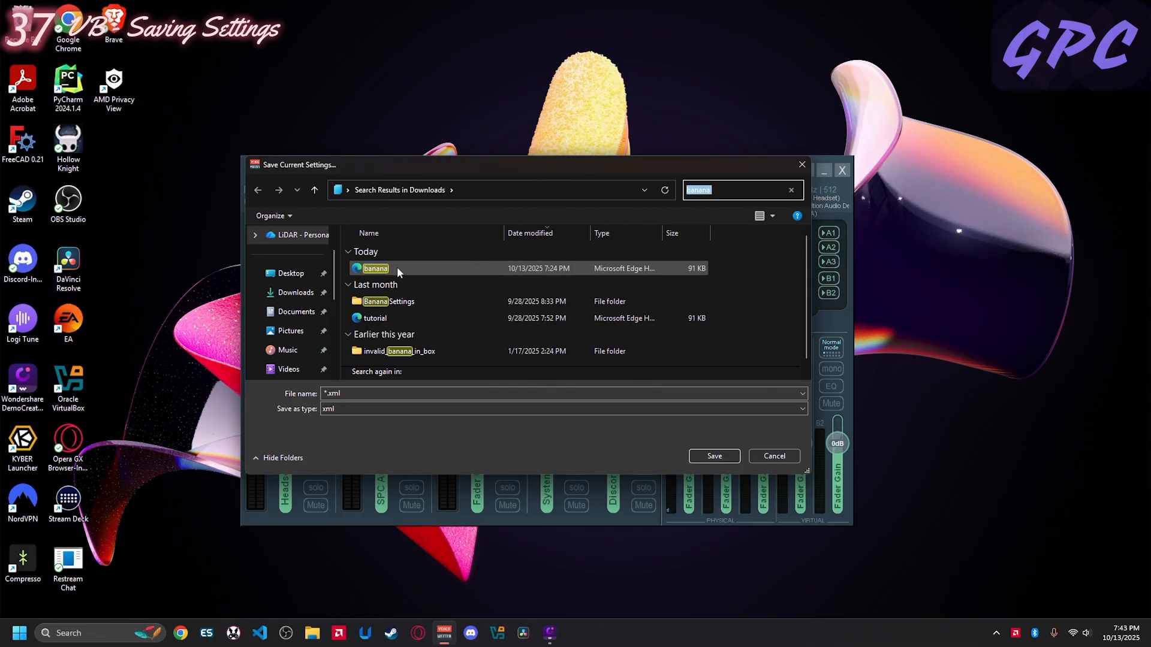
pyautogui.click(779, 456)
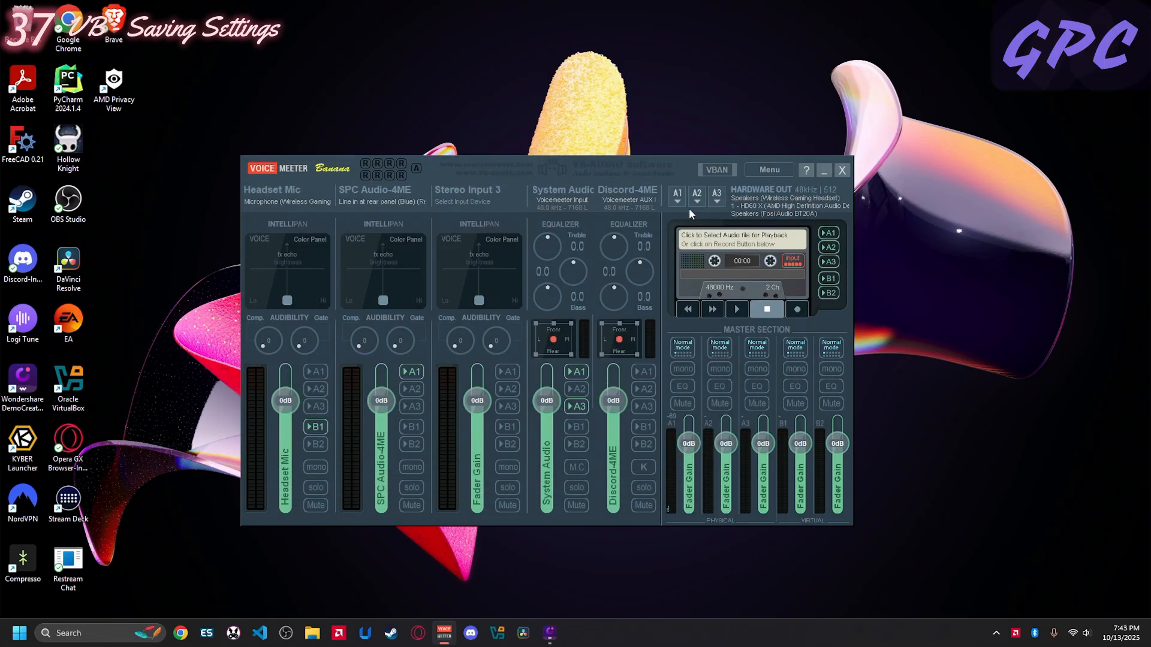
# - Load the saved Voicemeeter settings from the tutorial file in Downloads
pyautogui.click(778, 171)
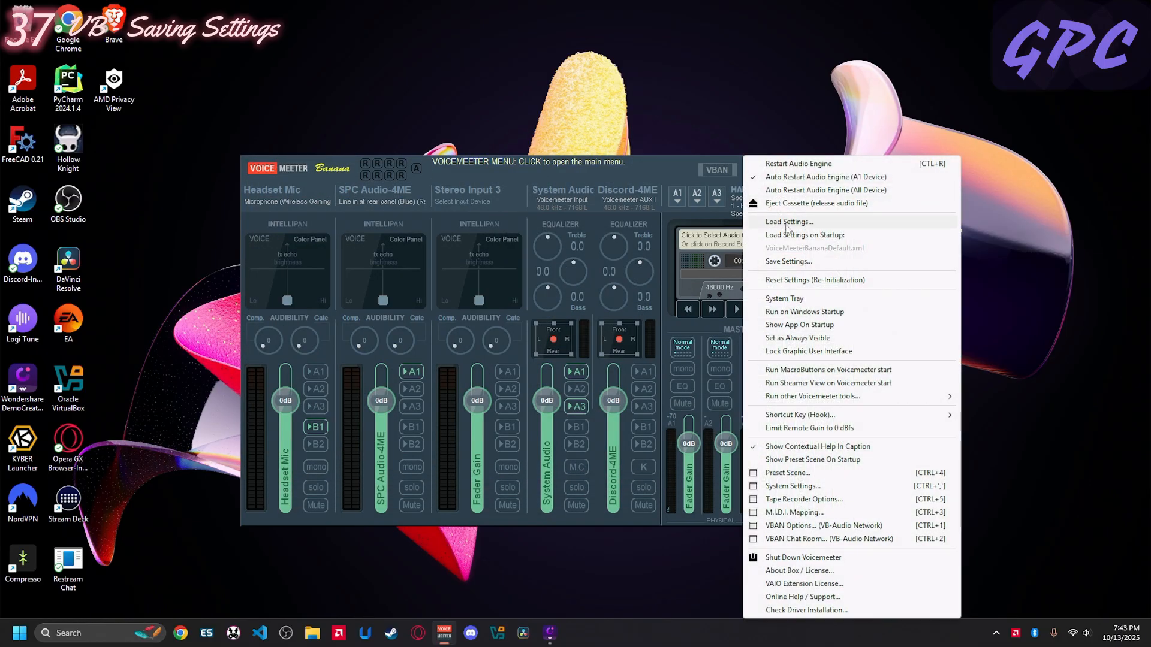
pyautogui.click(779, 221)
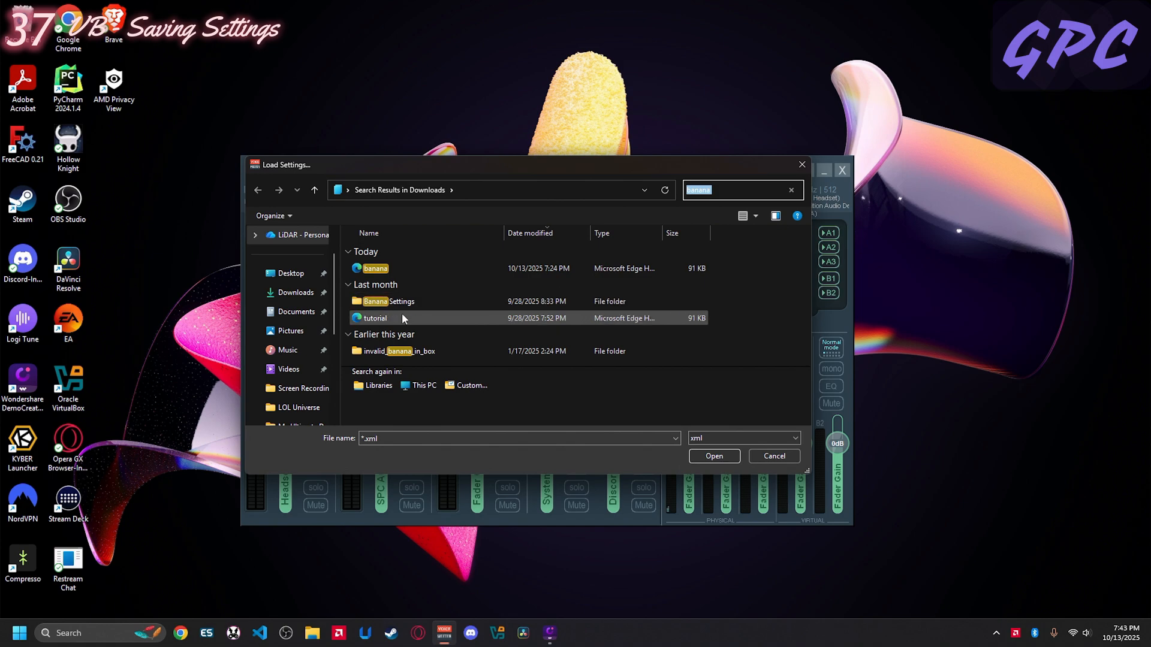
pyautogui.click(383, 318)
pyautogui.click(713, 457)
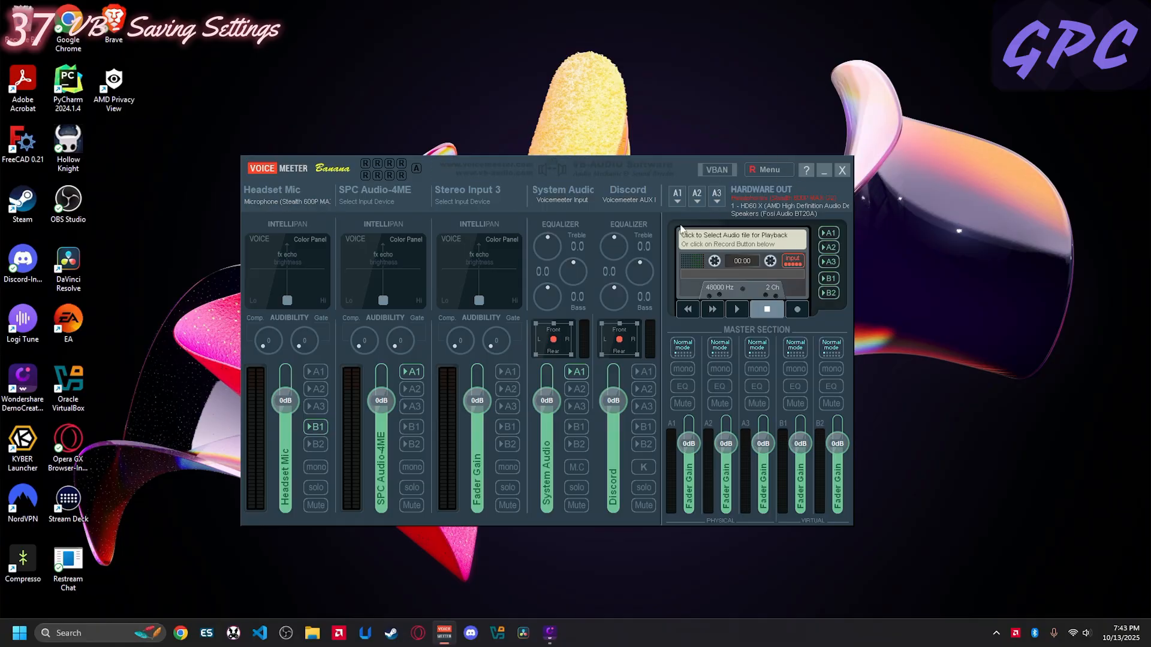
# - Load the saved Voicemeeter settings from the banana file in Downloads
pyautogui.click(781, 168)
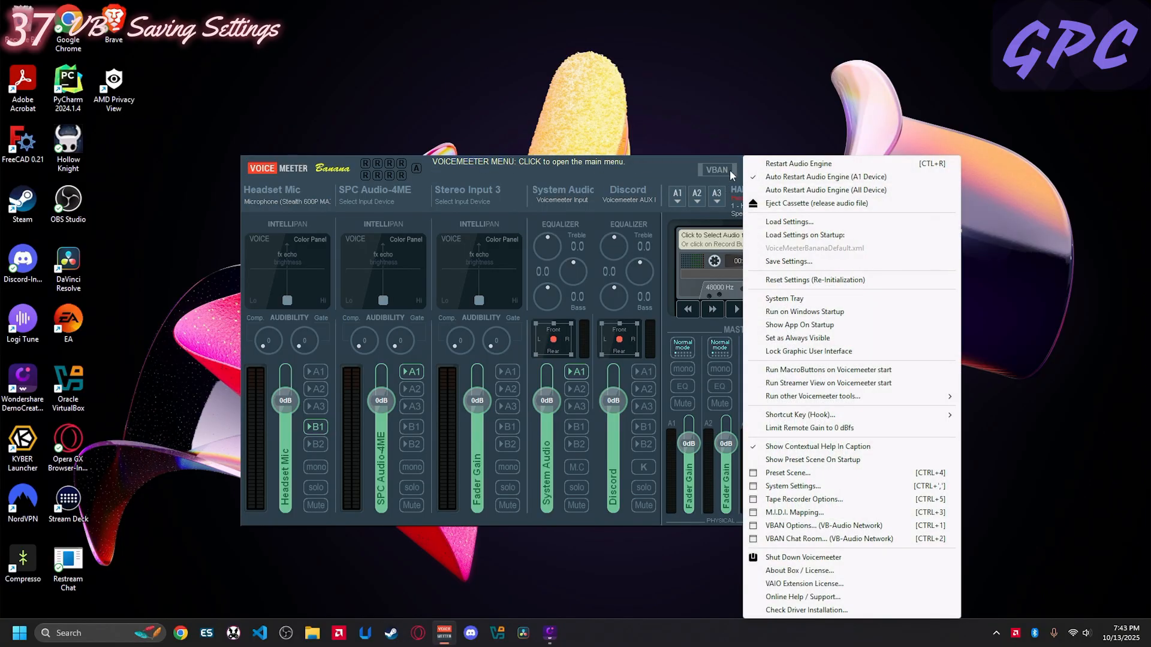
pyautogui.click(787, 223)
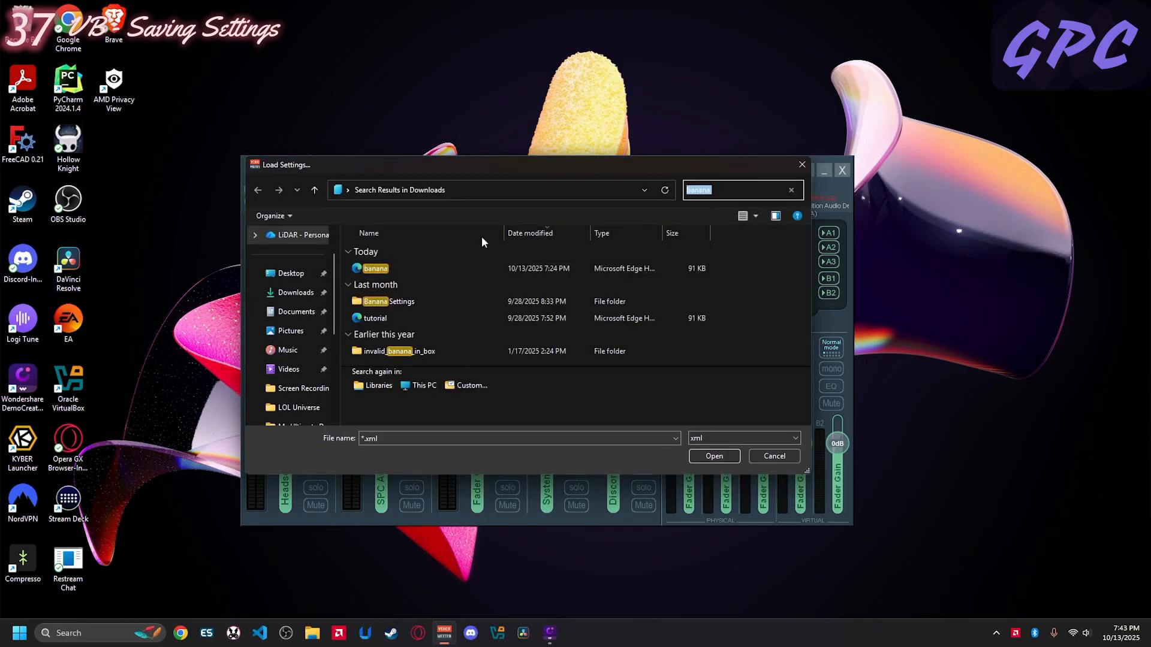
pyautogui.click(393, 270)
pyautogui.click(715, 457)
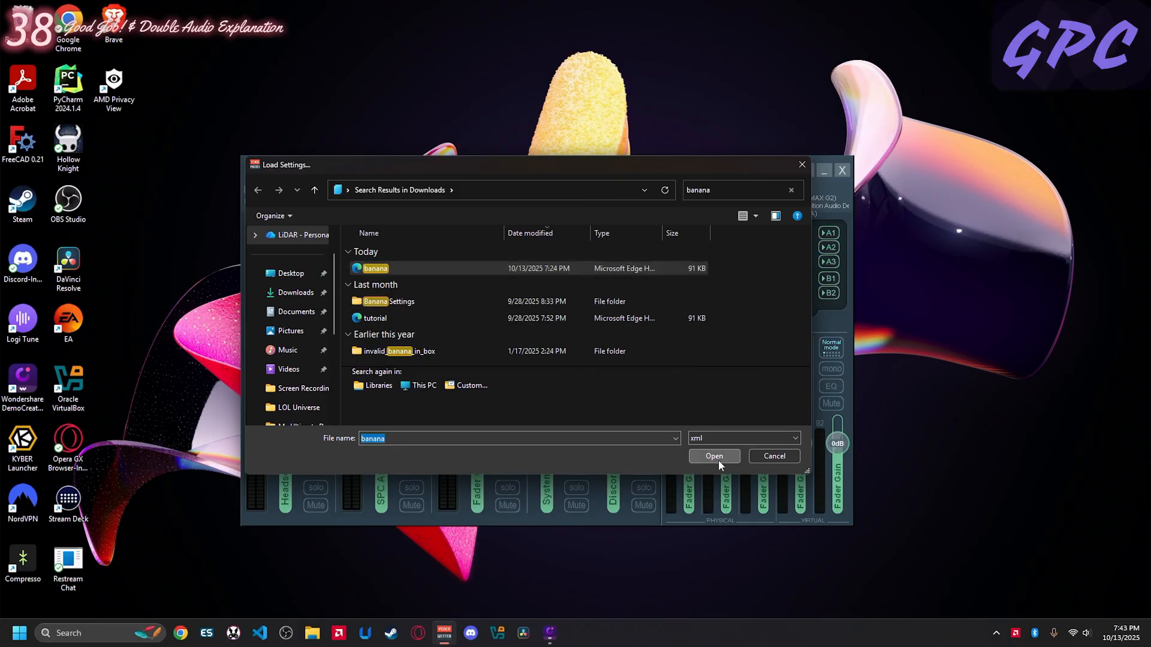
pyautogui.click(714, 456)
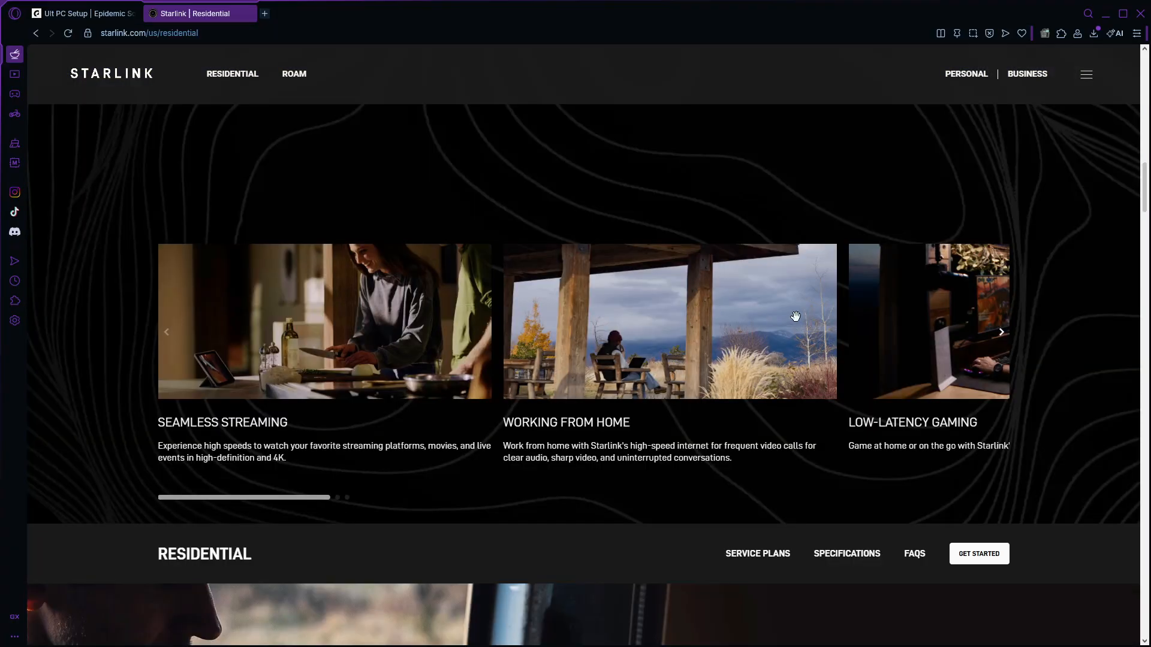
pyautogui.moveTo(795, 316); pyautogui.dragTo(417, 304)
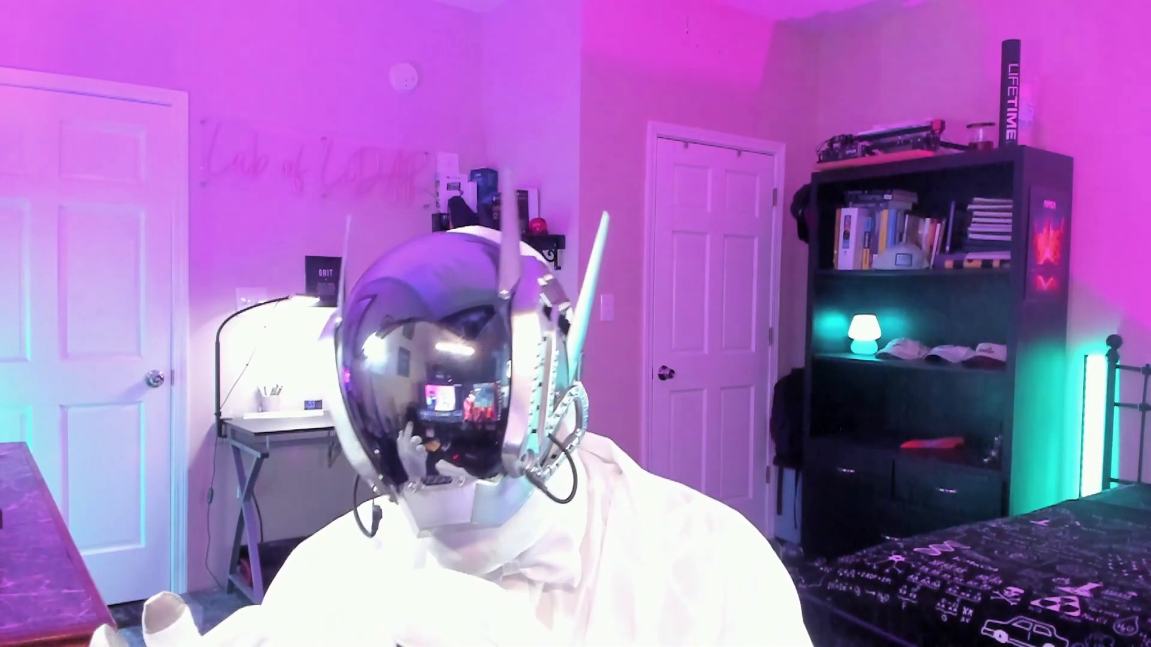
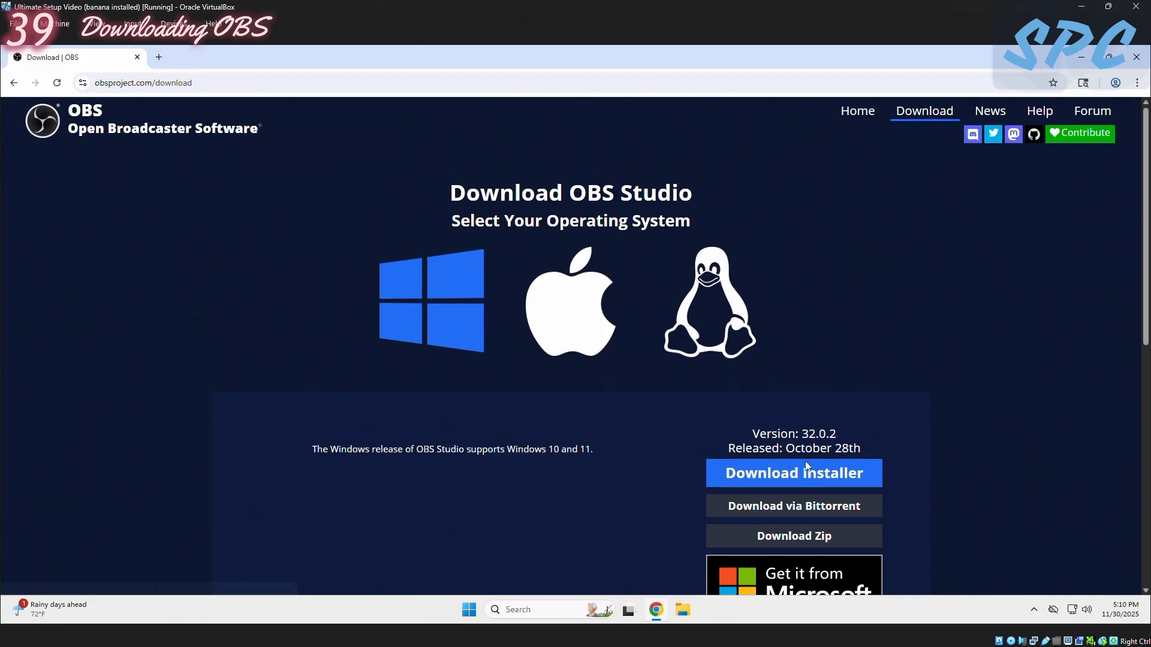
# - Download the OBS Studio 32.0.2 Windows installer from the OBS download page and open its entry in the recent downloads
pyautogui.scroll(-3, 786, 476)
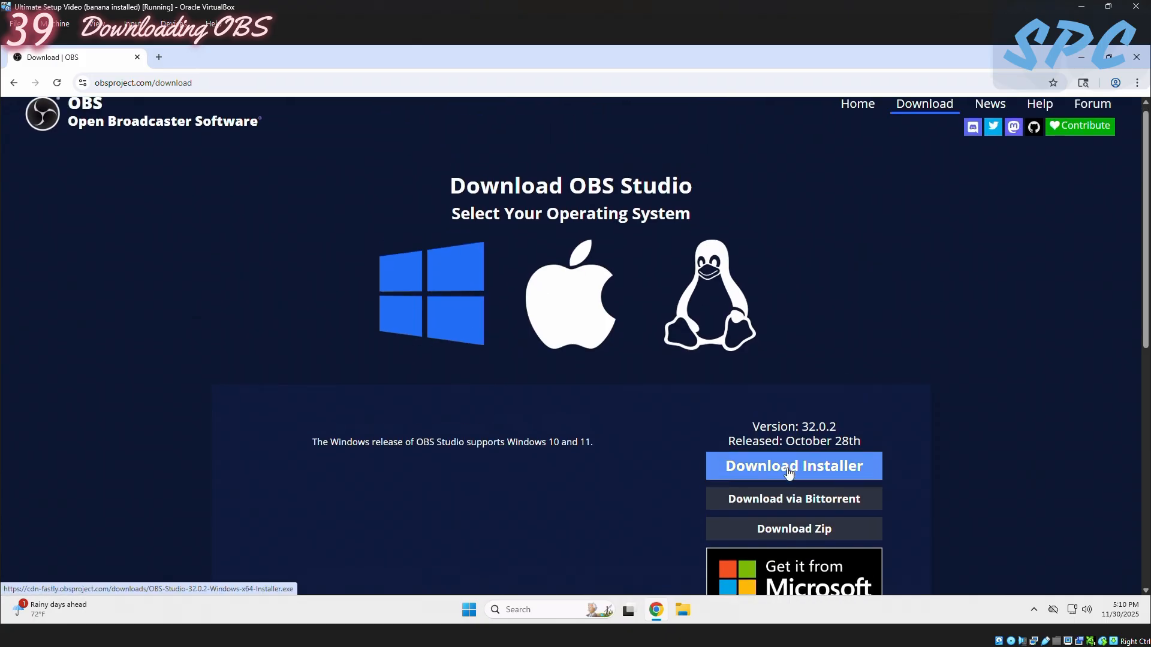
pyautogui.scroll(3, 788, 477)
pyautogui.click(789, 478)
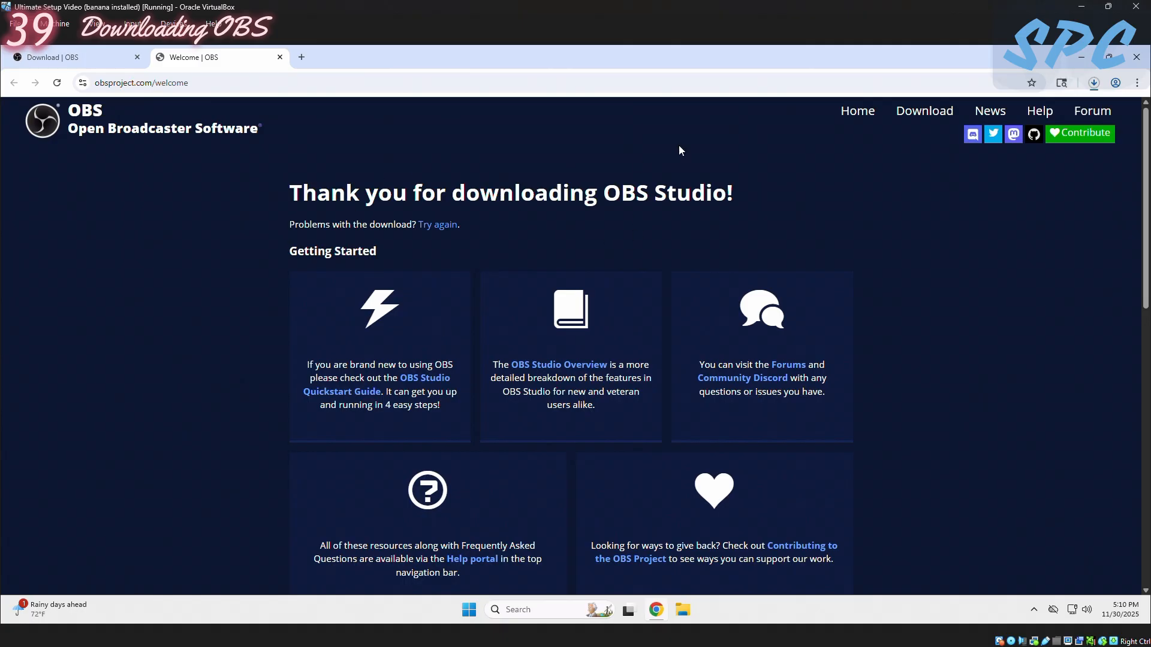
pyautogui.click(1094, 82)
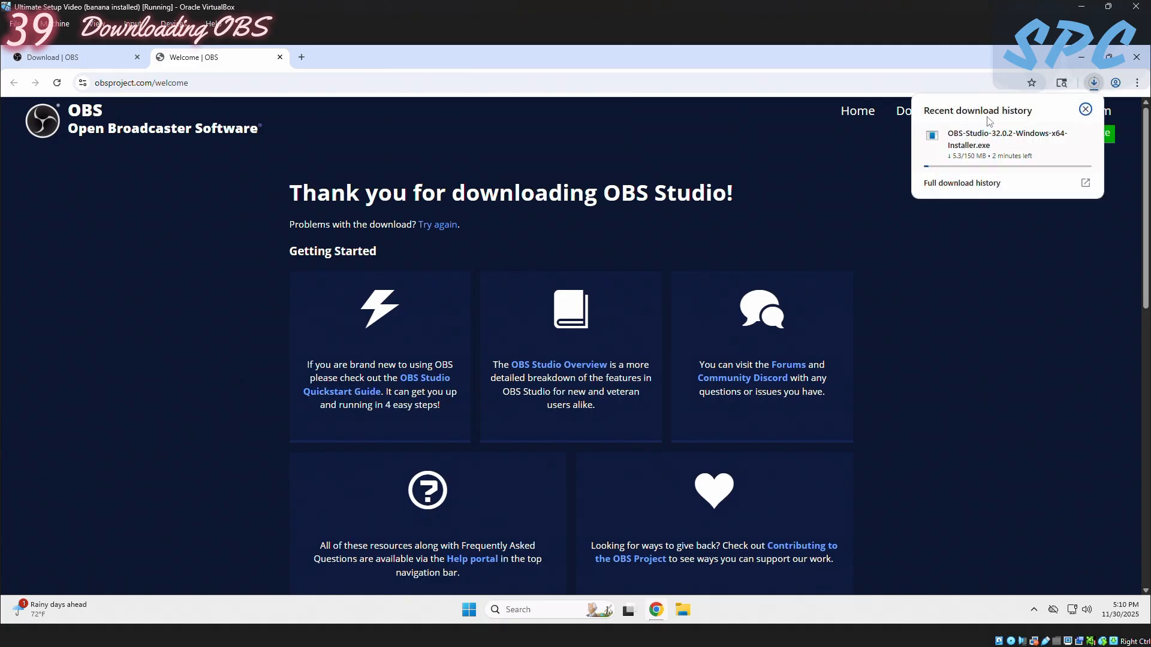
pyautogui.click(1016, 141)
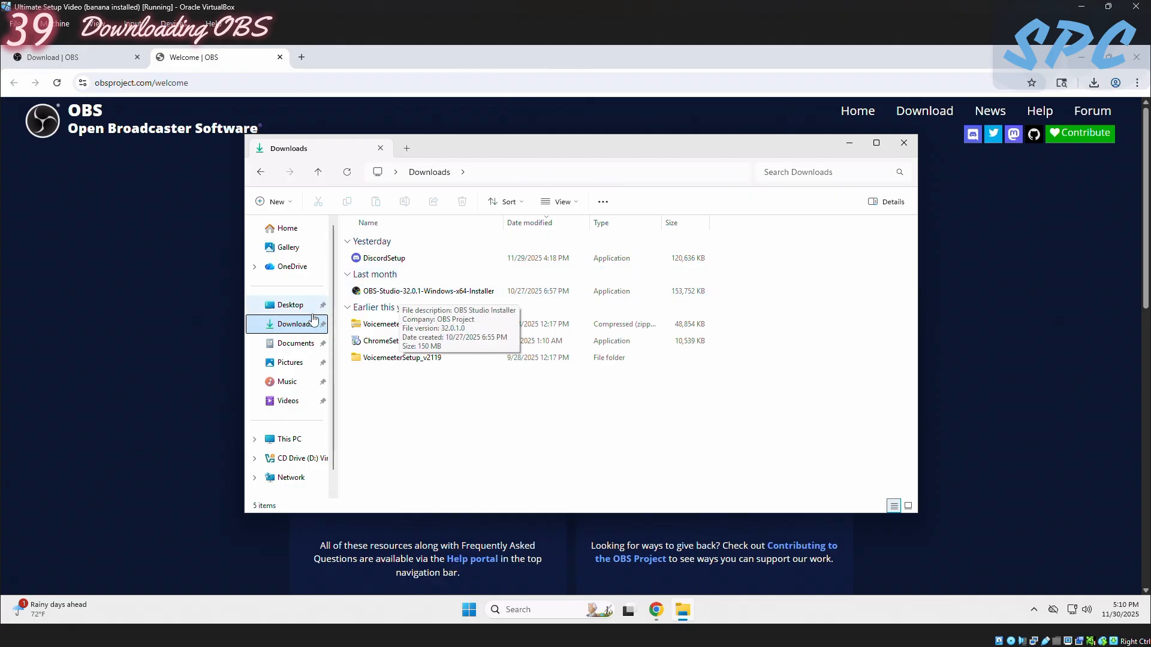
# - Run OBS-Studio-32.0.1-Windows-x64-Installer from the Downloads folder, allow it to make changes, and minimize the folder window
pyautogui.doubleClick(398, 294)
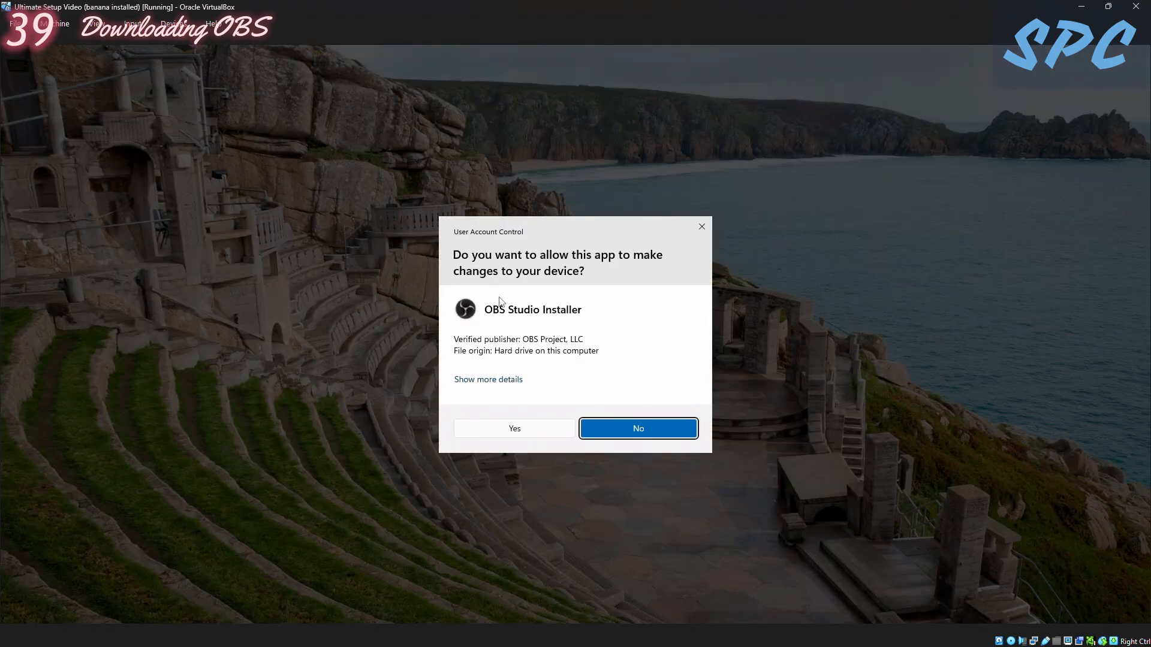
pyautogui.click(526, 428)
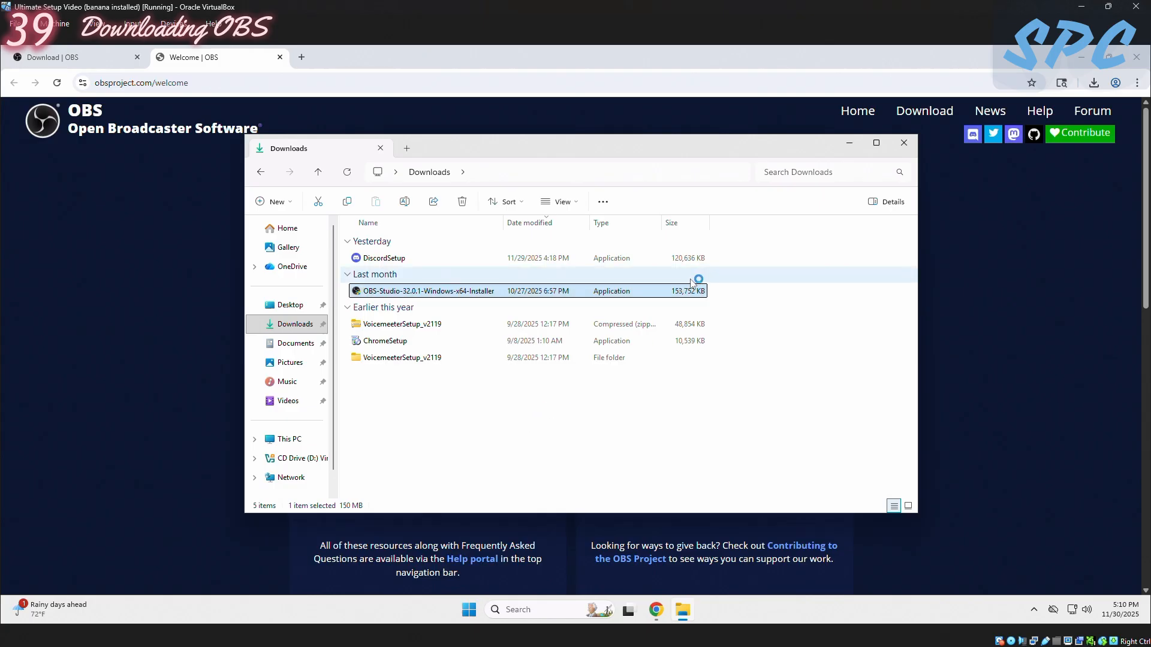
pyautogui.click(850, 142)
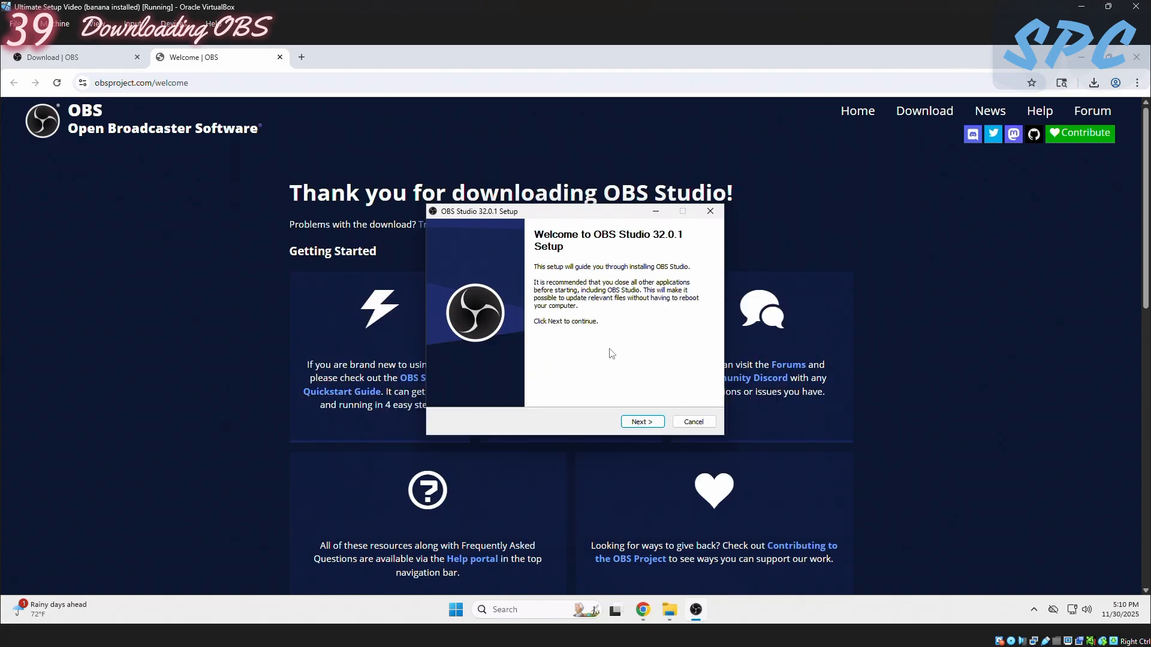
# - Install OBS Studio 32.0.1 in C:\Program Files\obs-studio and finish the setup with the option to launch it enabled
pyautogui.click(633, 422)
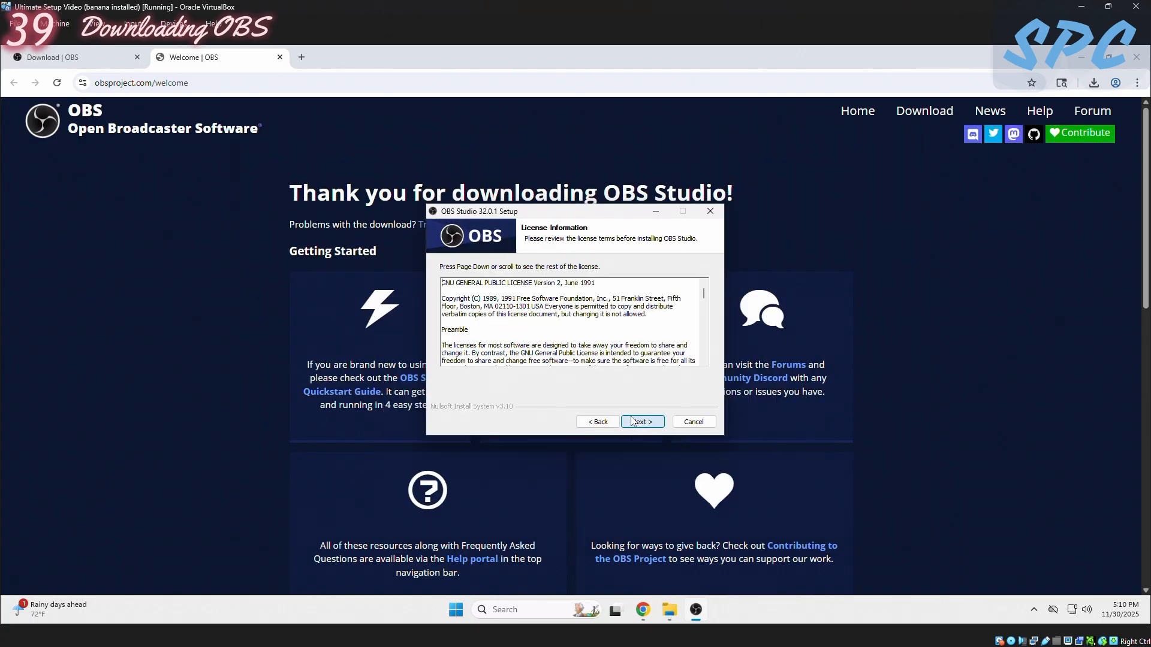
pyautogui.click(644, 423)
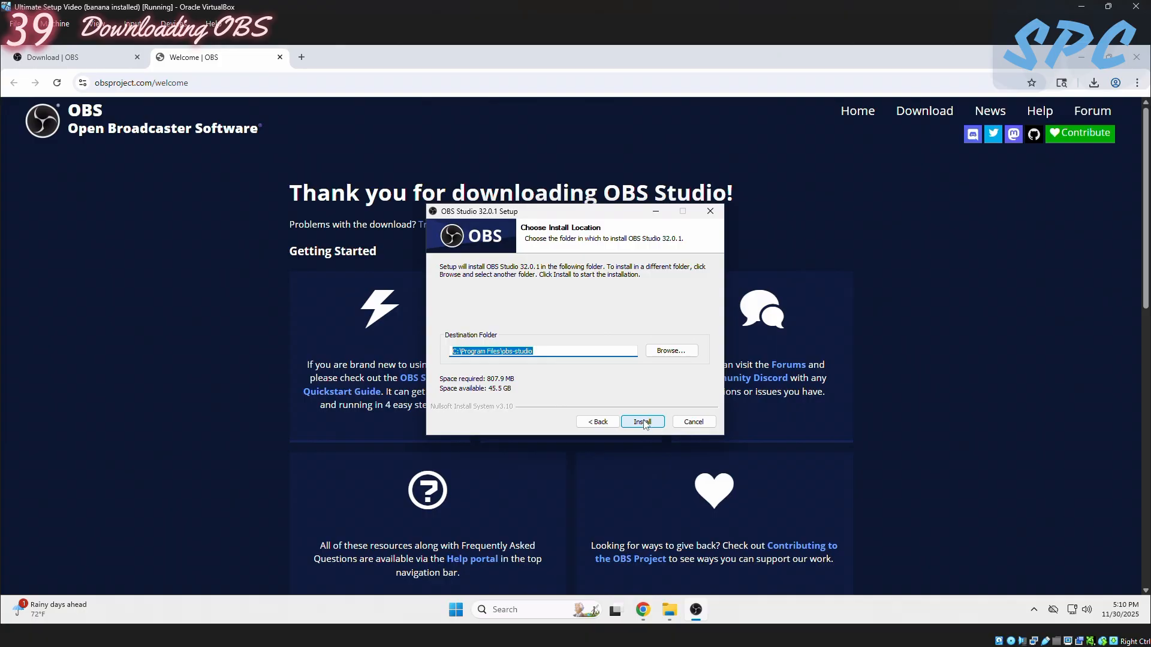
pyautogui.click(644, 423)
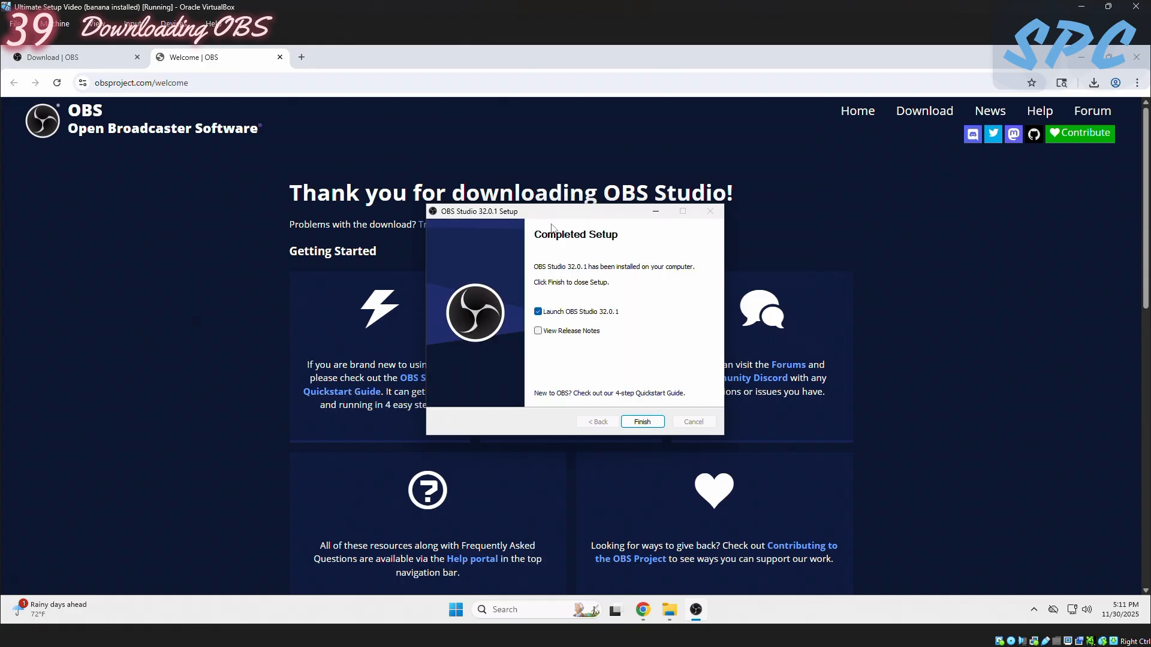
pyautogui.click(642, 422)
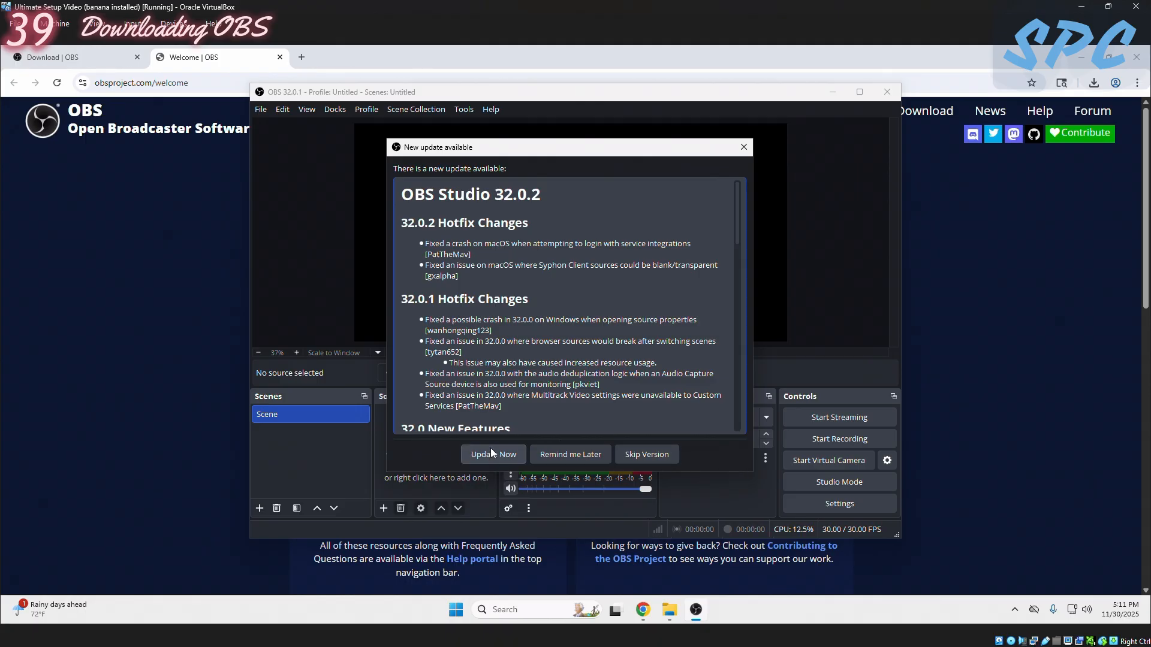
# - Look through the OBS Studio 32.0.2 update notes, dismiss the Auto-Configuration Wizard, and maximize the OBS window
pyautogui.scroll(-2, 491, 384)
pyautogui.scroll(2, 445, 334)
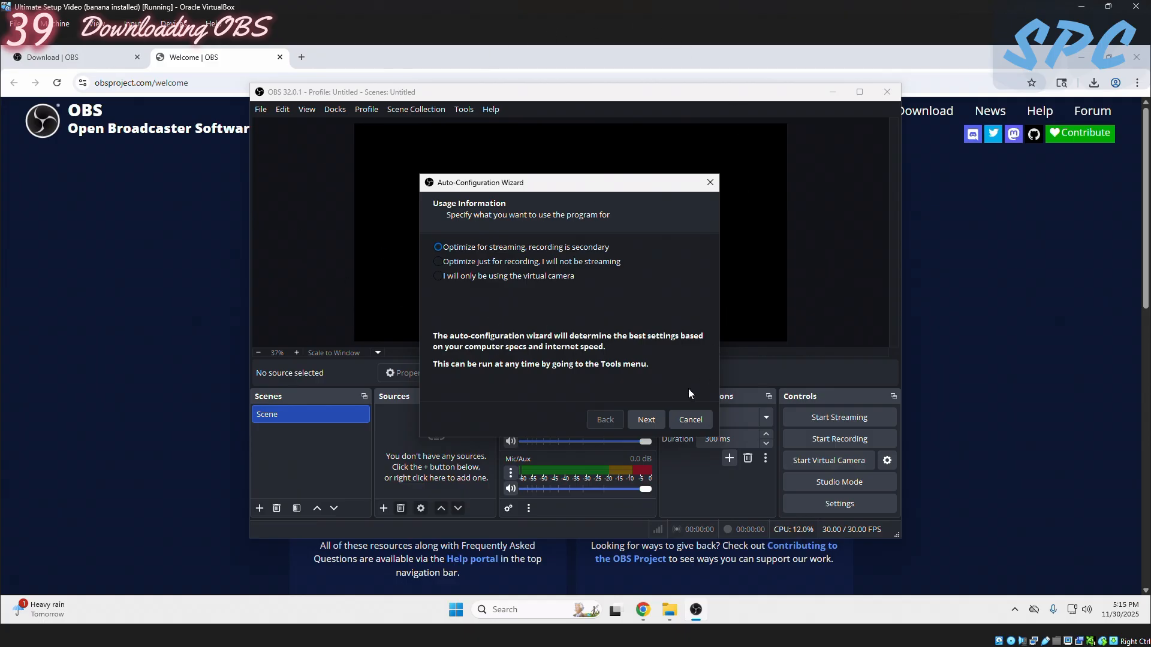
pyautogui.click(690, 419)
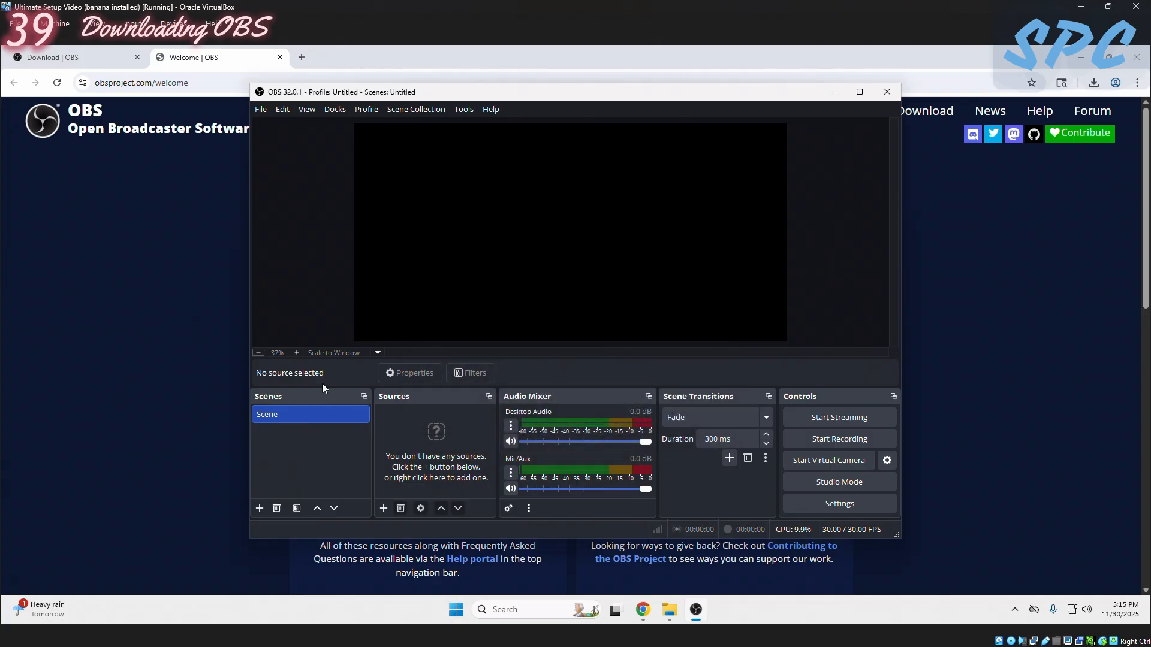
pyautogui.click(860, 92)
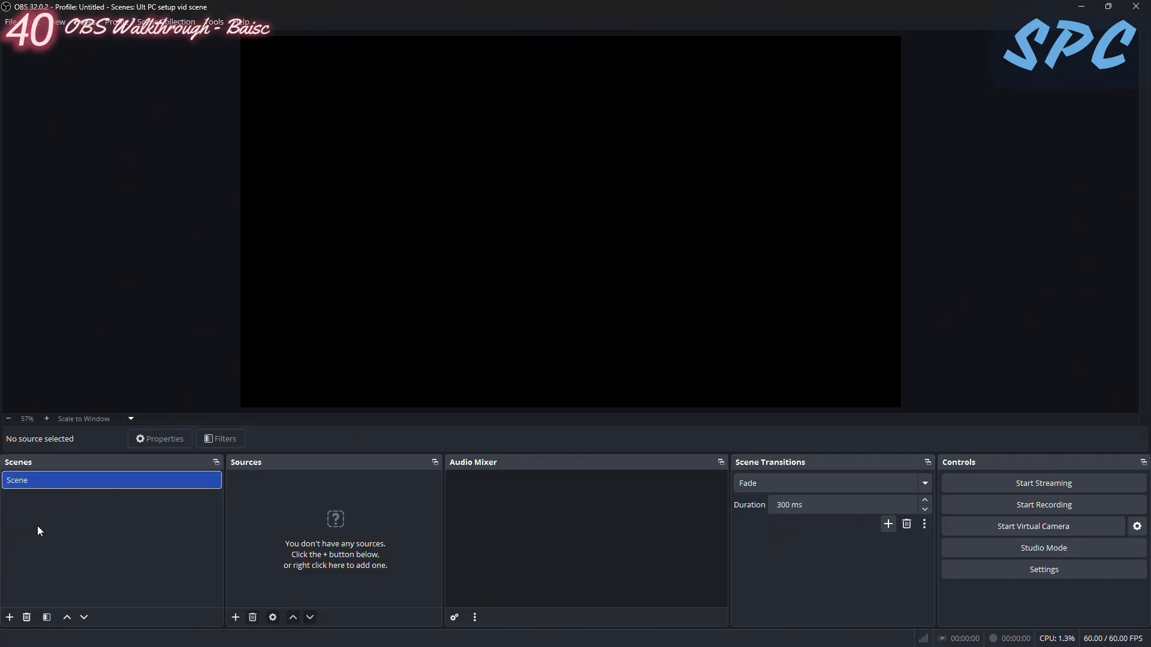
# - Add a second scene with the default name Scene 2 and remove it again
pyautogui.click(10, 621)
pyautogui.click(545, 346)
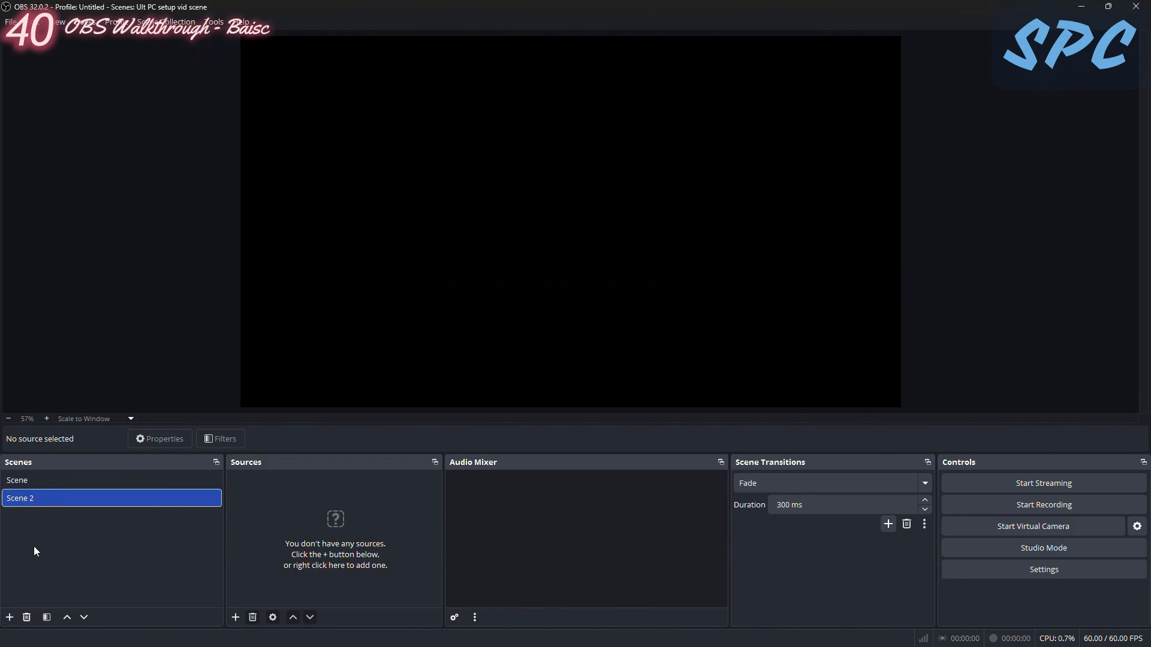
pyautogui.click(27, 618)
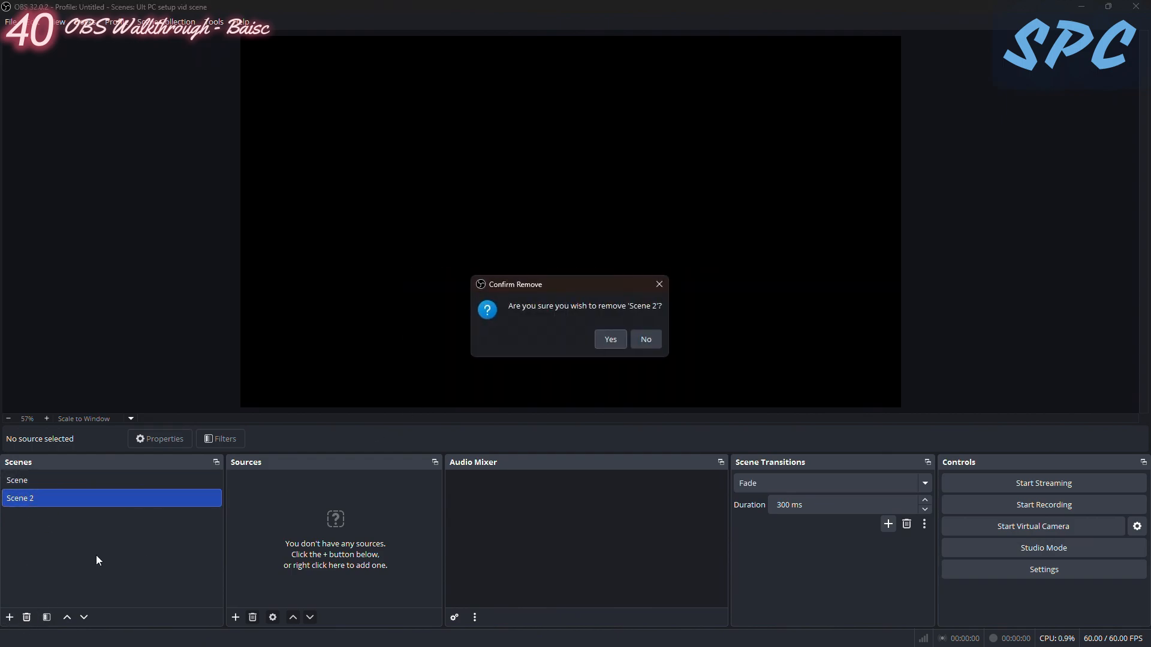
pyautogui.click(611, 340)
# - Rename the existing scene to "Test scene"
pyautogui.rightClick(24, 483)
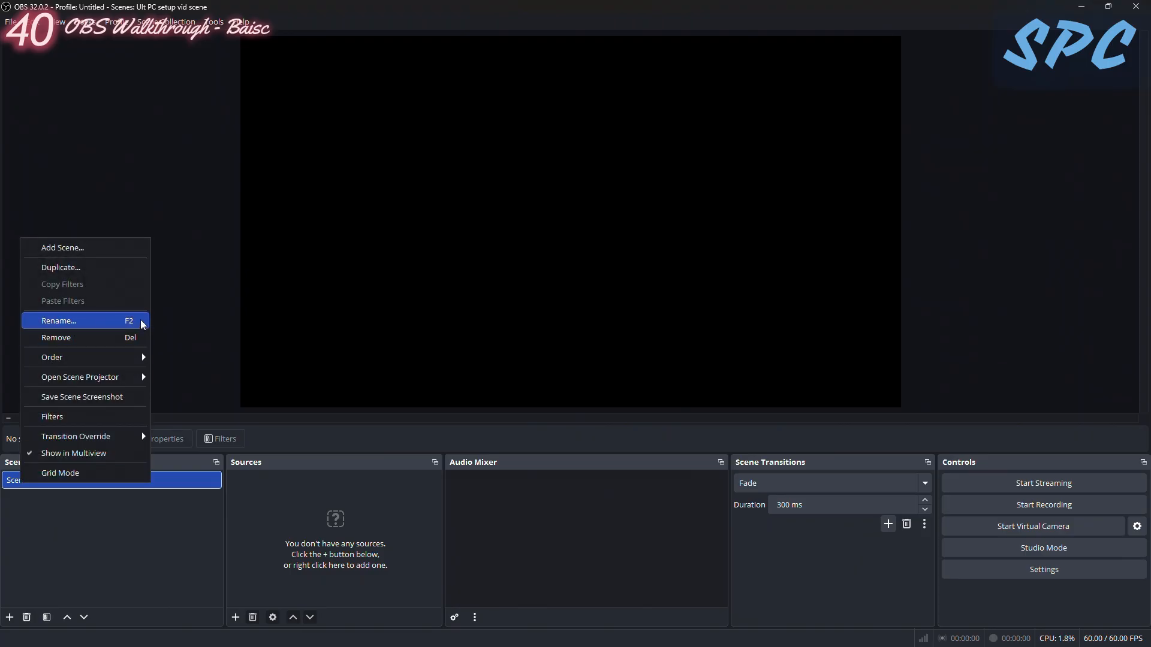
pyautogui.click(70, 537)
pyautogui.rightClick(21, 479)
pyautogui.click(124, 315)
pyautogui.press('BackSpace')
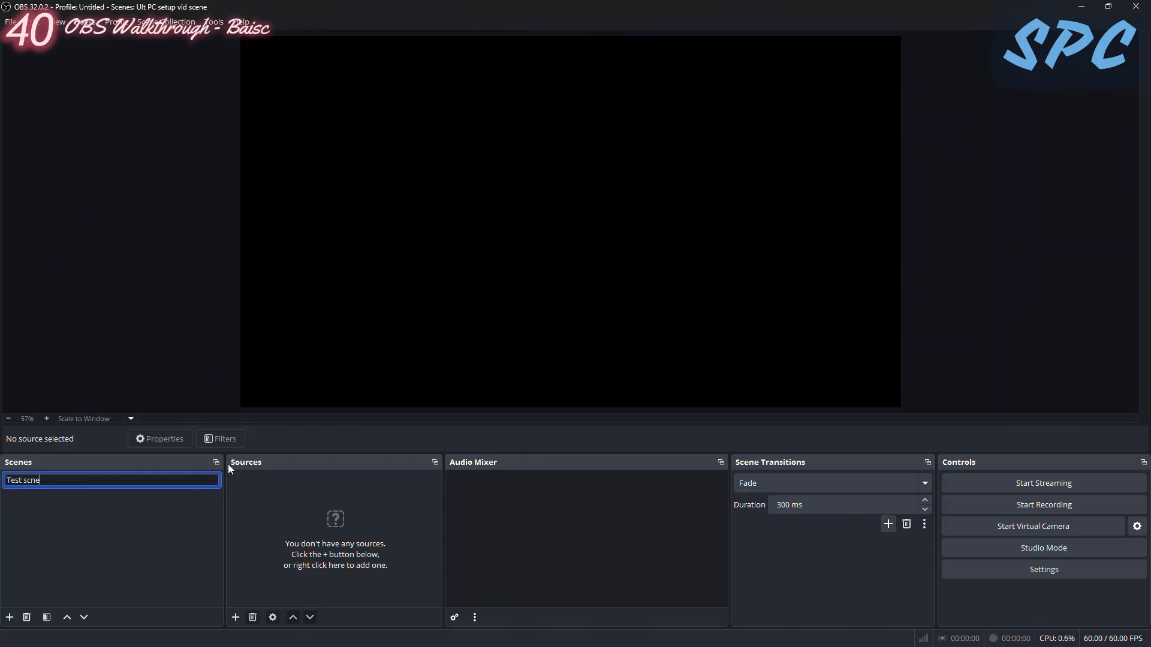
pyautogui.write('Test scene')
pyautogui.press('Return')
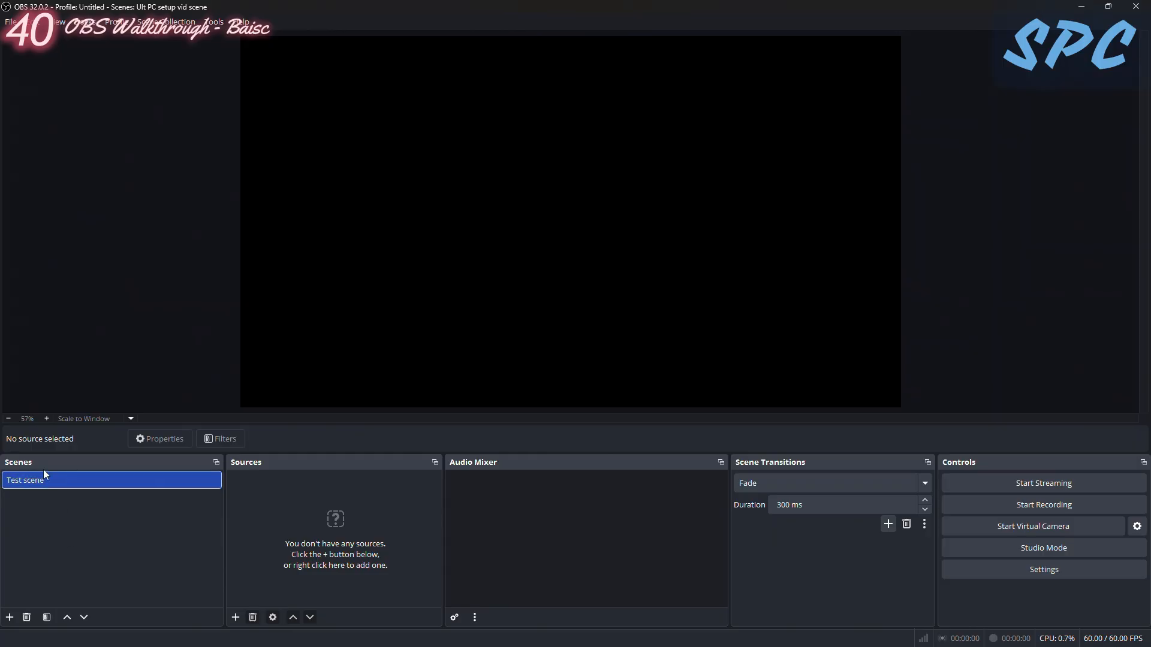
# - Add an Audio Input Capture source named Mic and set its device to Voicemeeter B1 Headset Mic (VB-Audio Voicemeeter VAIO)
pyautogui.click(235, 617)
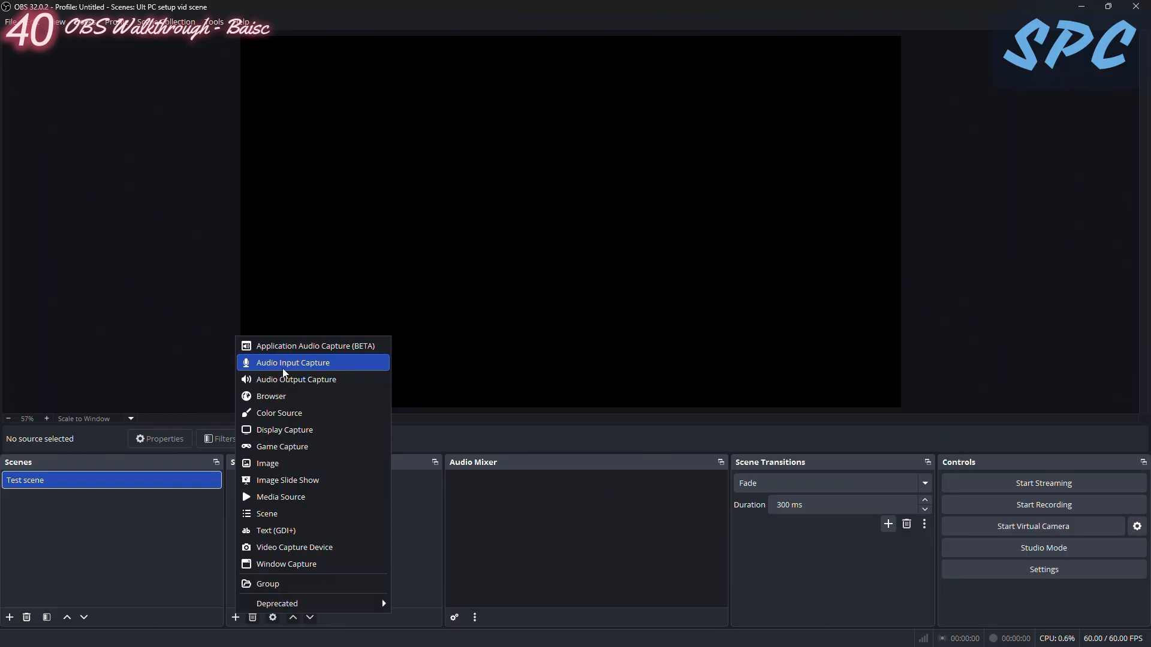
pyautogui.click(300, 363)
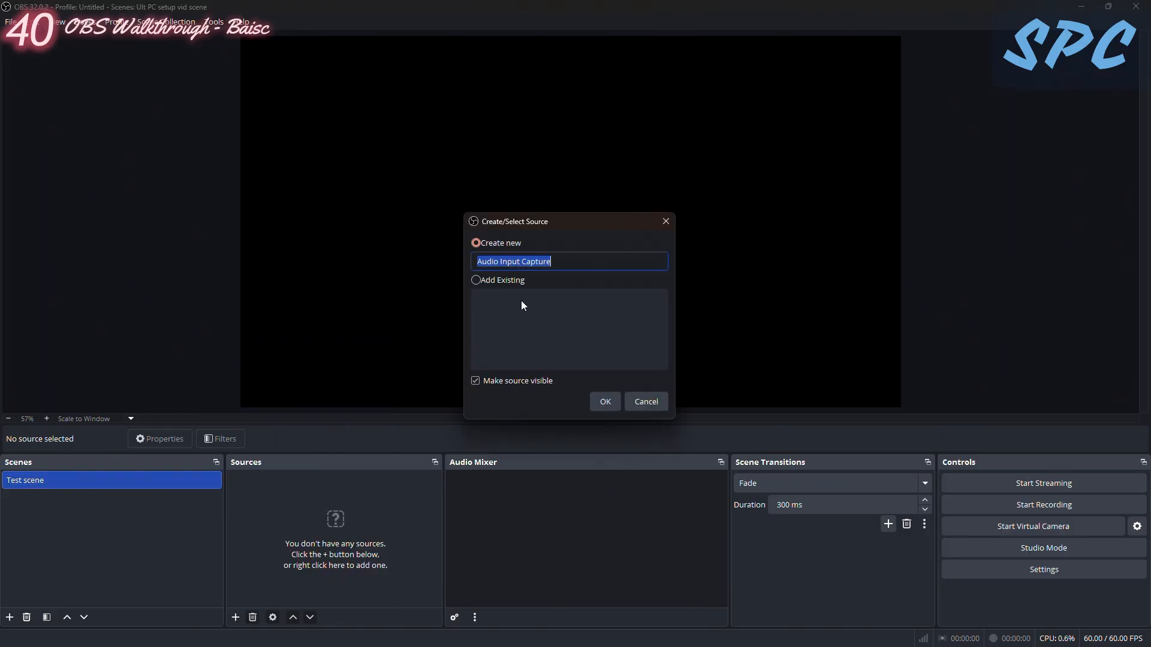
pyautogui.press('BackSpace')
pyautogui.write('Mic')
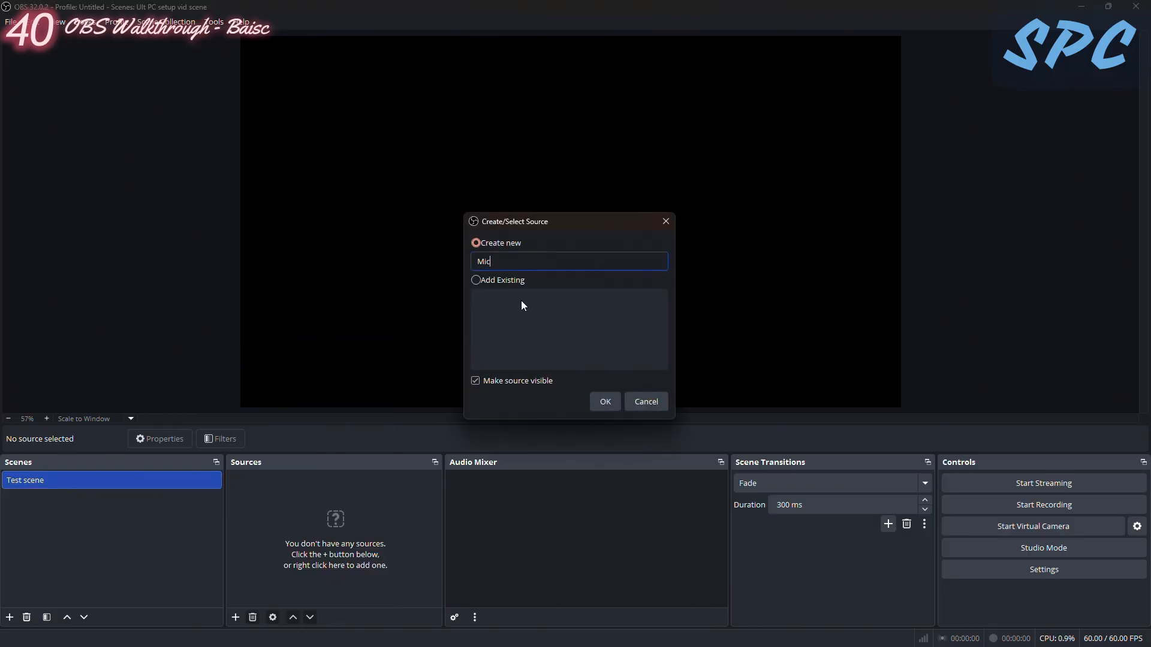
pyautogui.press('Return')
pyautogui.click(436, 175)
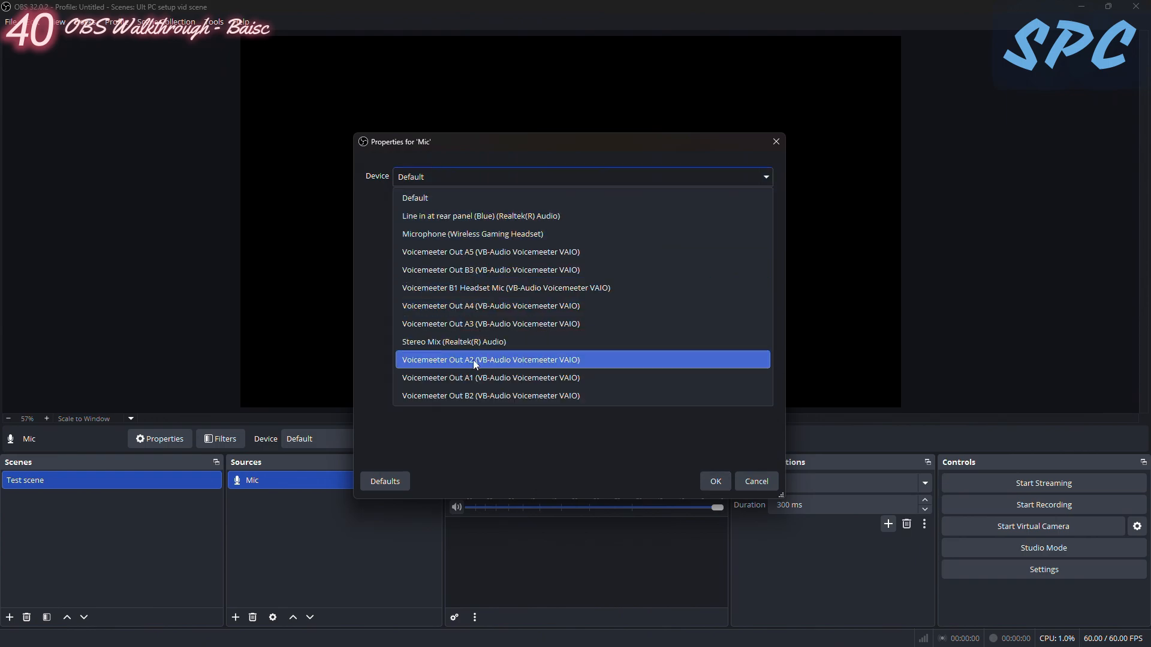
pyautogui.click(480, 288)
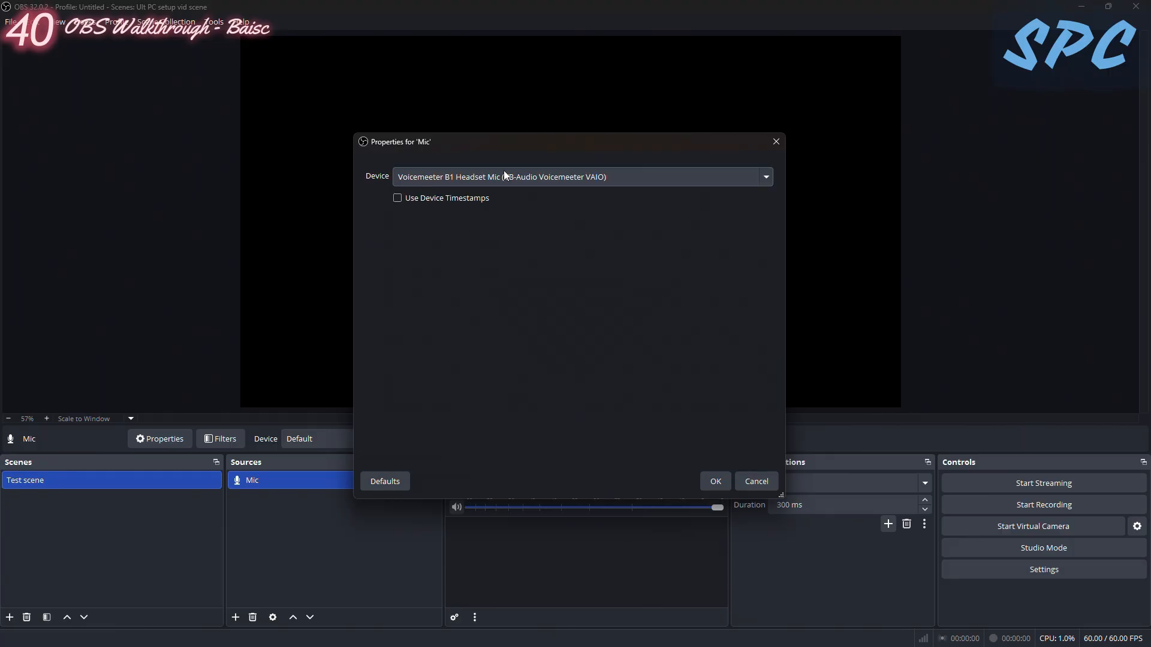
# - Check the Headset Mic's B1 routing in Voicemeeter Banana, and accept the Mic source's properties in OBS
pyautogui.click(445, 633)
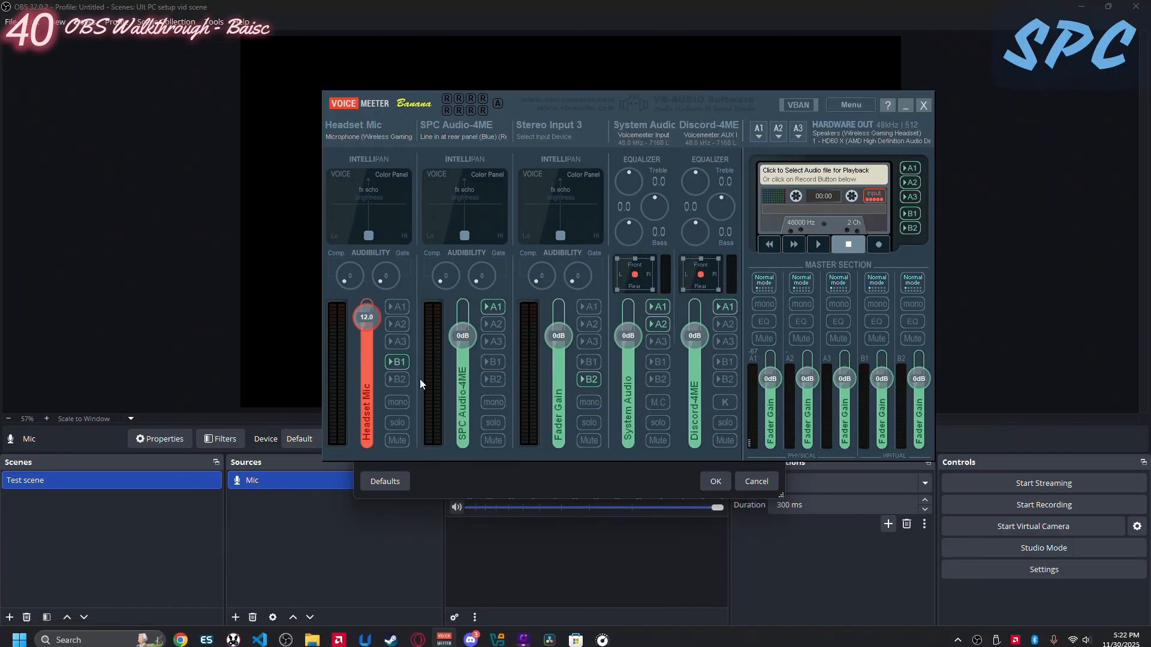
pyautogui.click(394, 358)
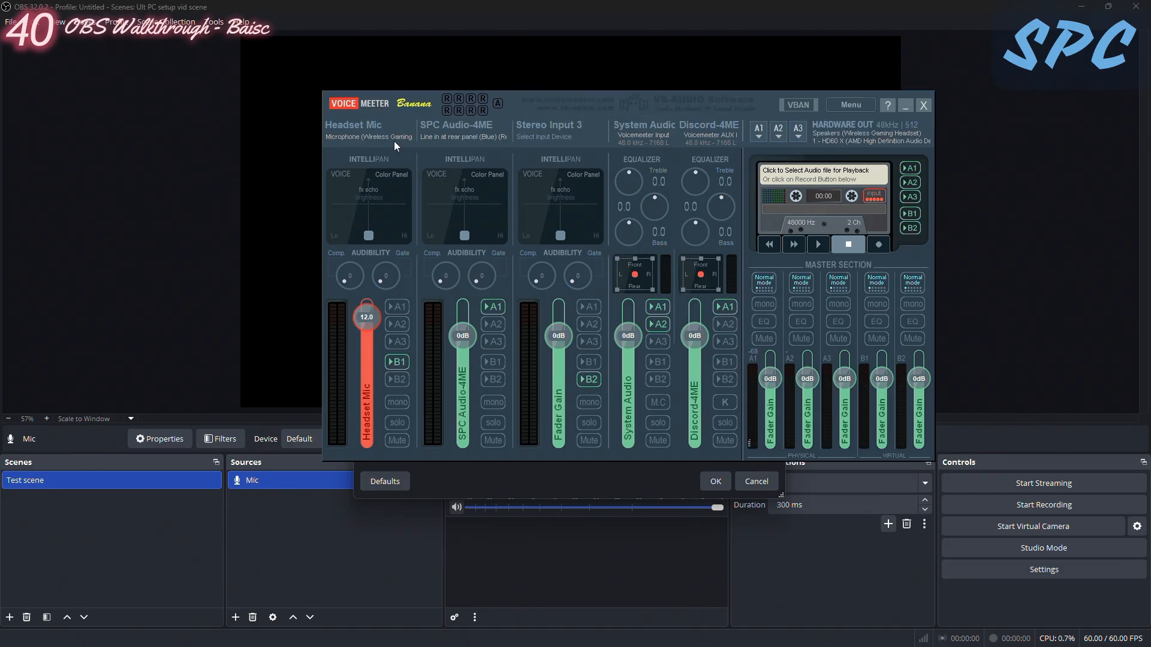
pyautogui.click(900, 105)
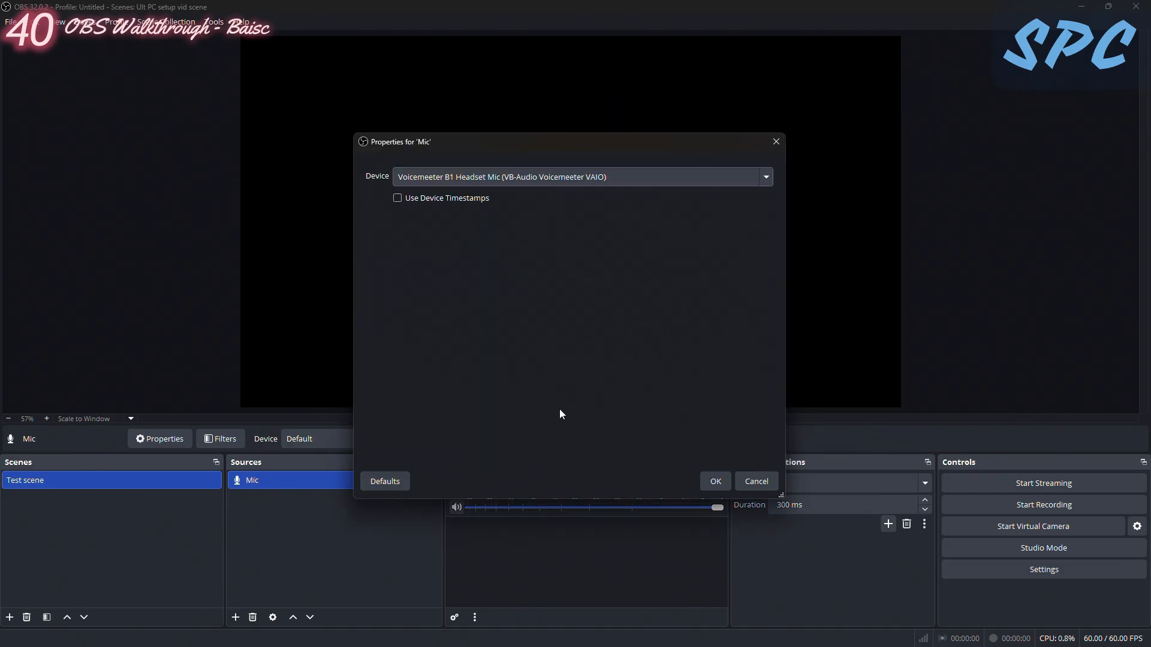
pyautogui.click(716, 483)
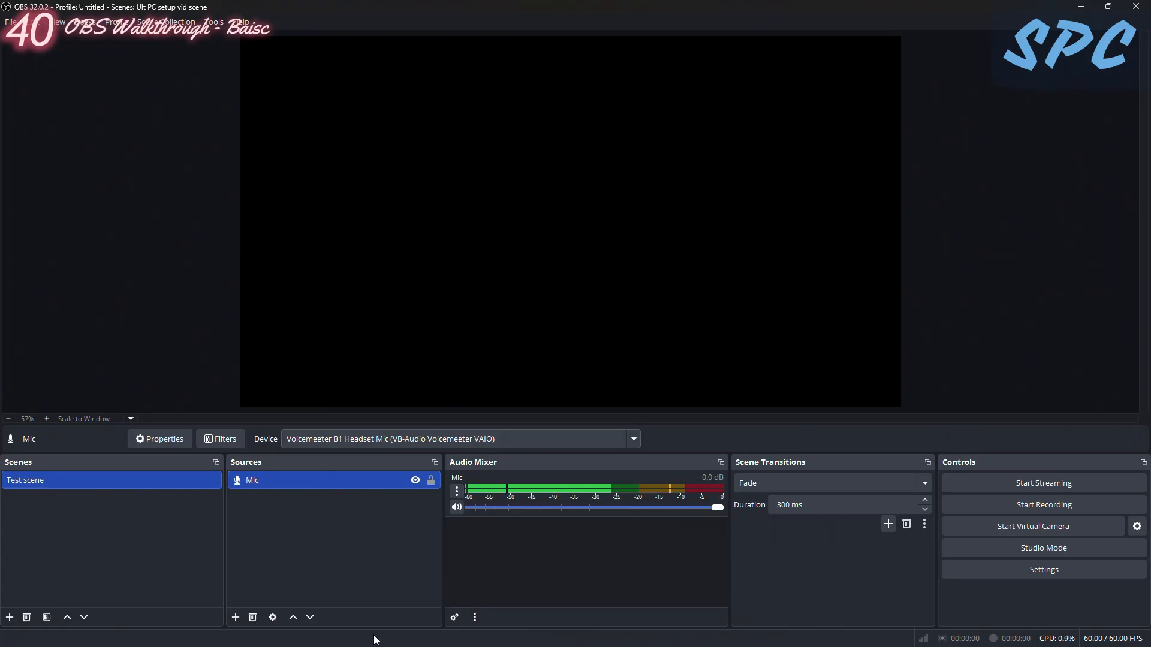
pyautogui.click(457, 491)
pyautogui.click(216, 582)
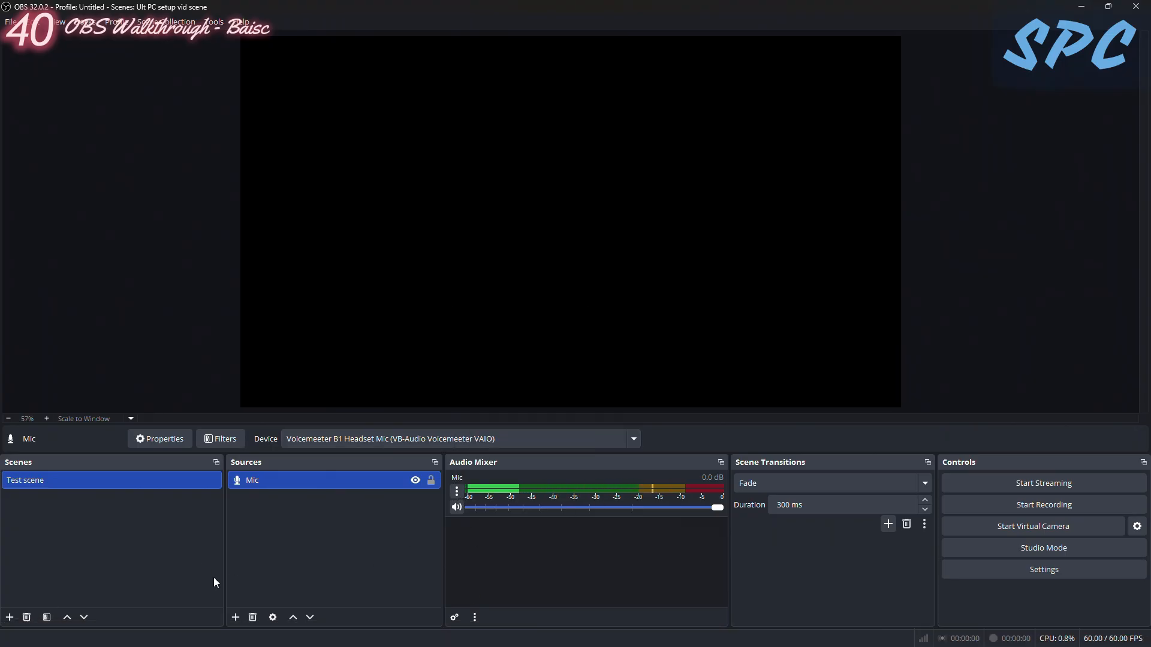
# - Add a Display Capture source with the default name and set its display to HD60 X: 1920x1080 @ 0,0 (Primary Monitor)
pyautogui.click(235, 618)
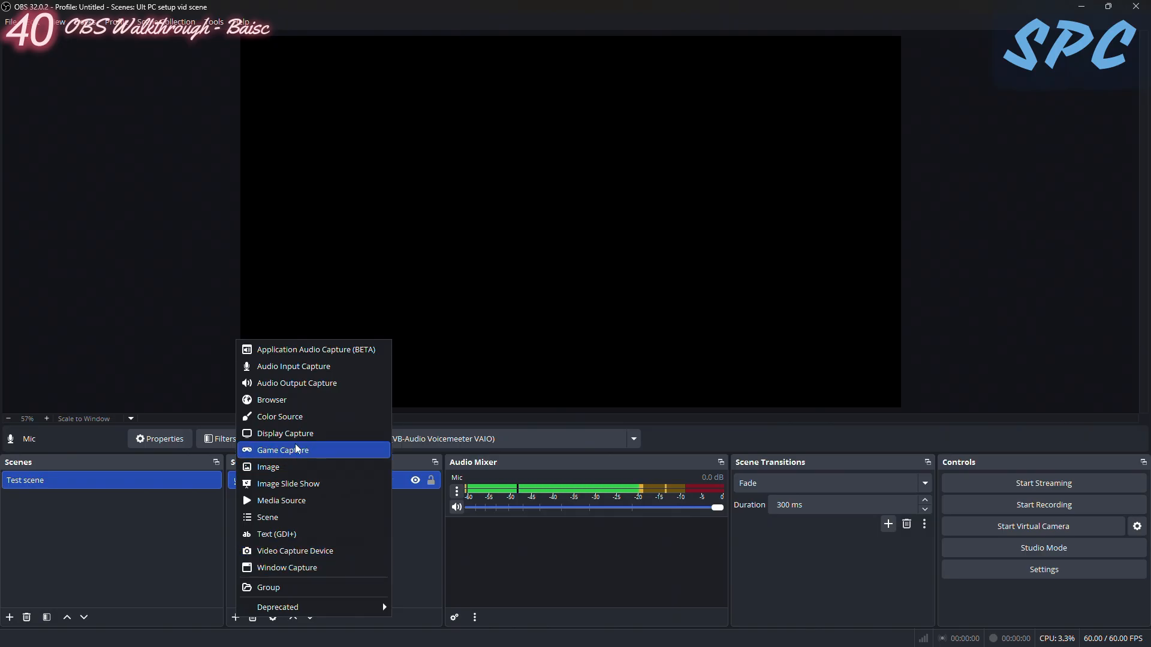
pyautogui.click(267, 434)
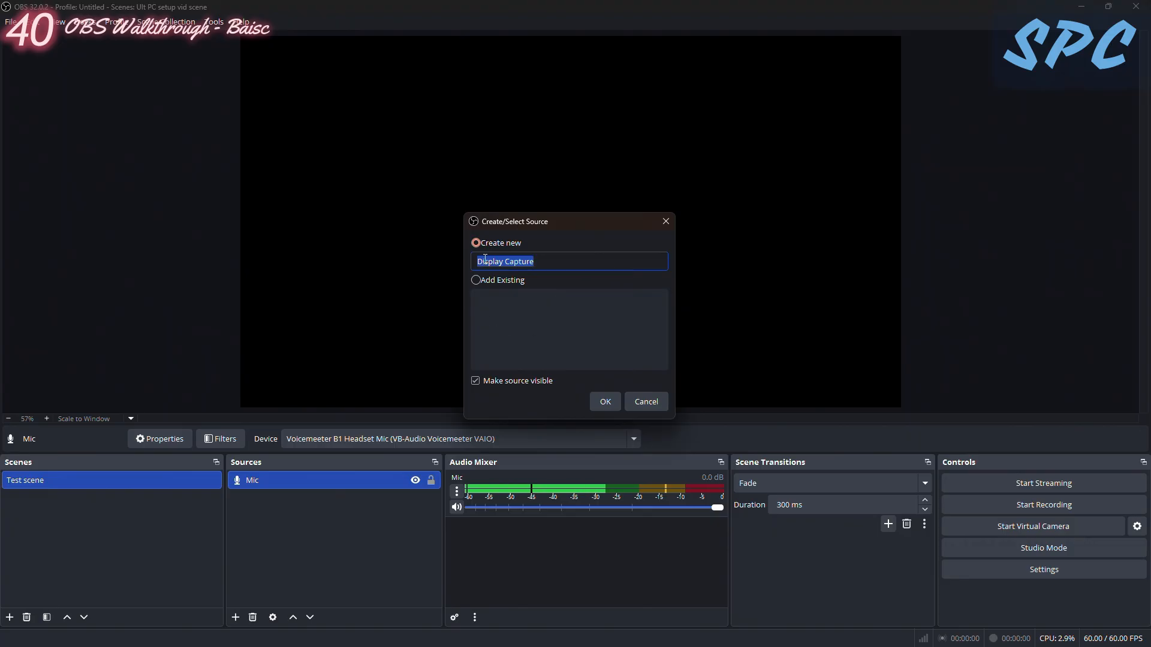
pyautogui.click(595, 402)
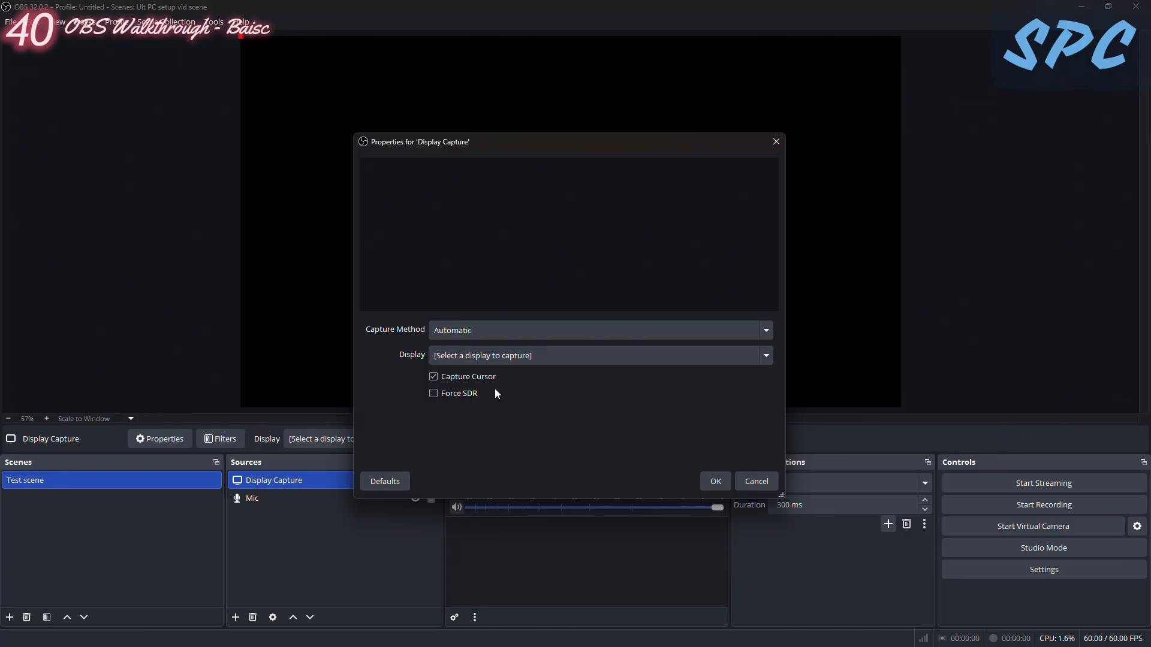
pyautogui.click(495, 357)
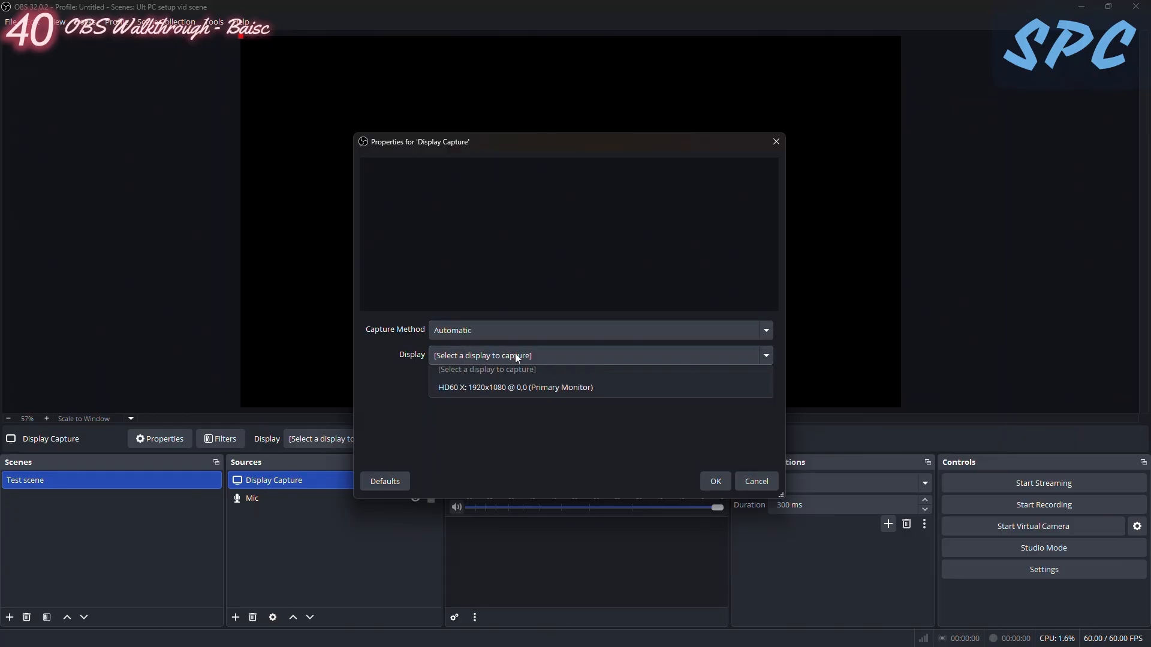
pyautogui.click(523, 394)
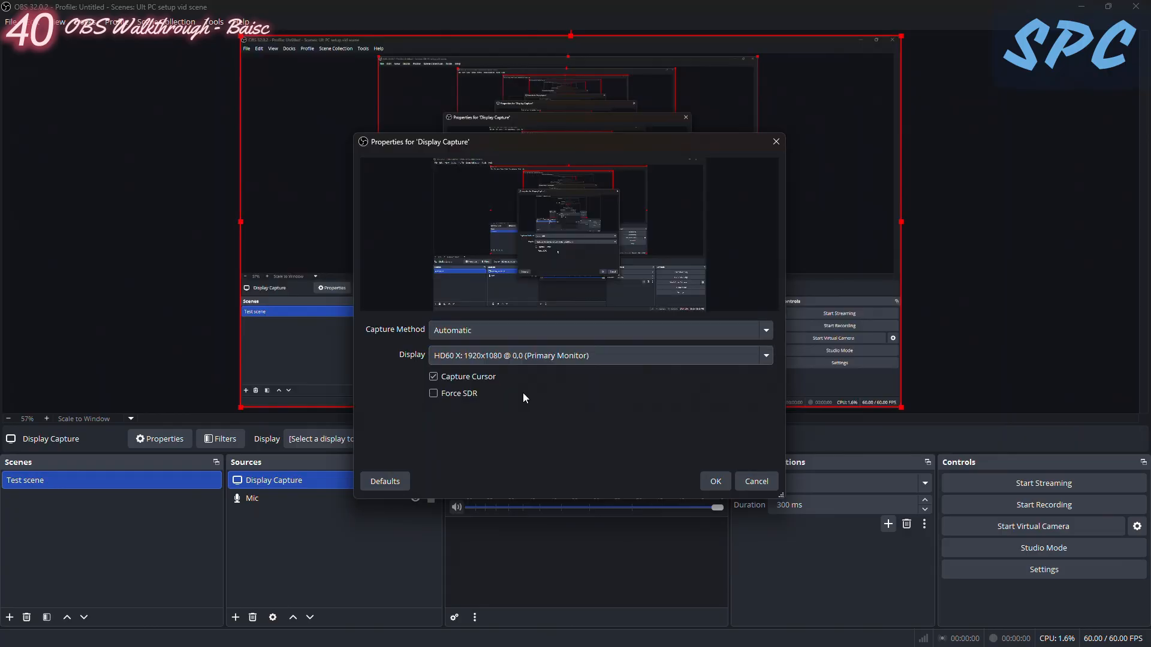
pyautogui.moveTo(510, 145); pyautogui.dragTo(135, 197)
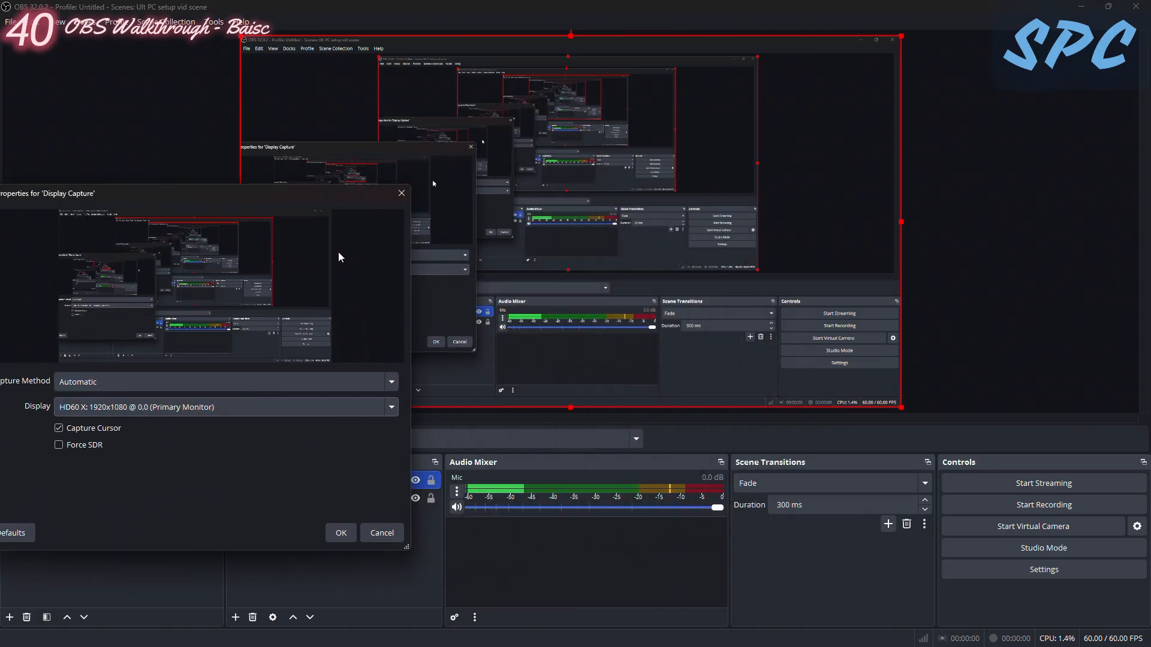
pyautogui.moveTo(293, 196); pyautogui.dragTo(655, 129)
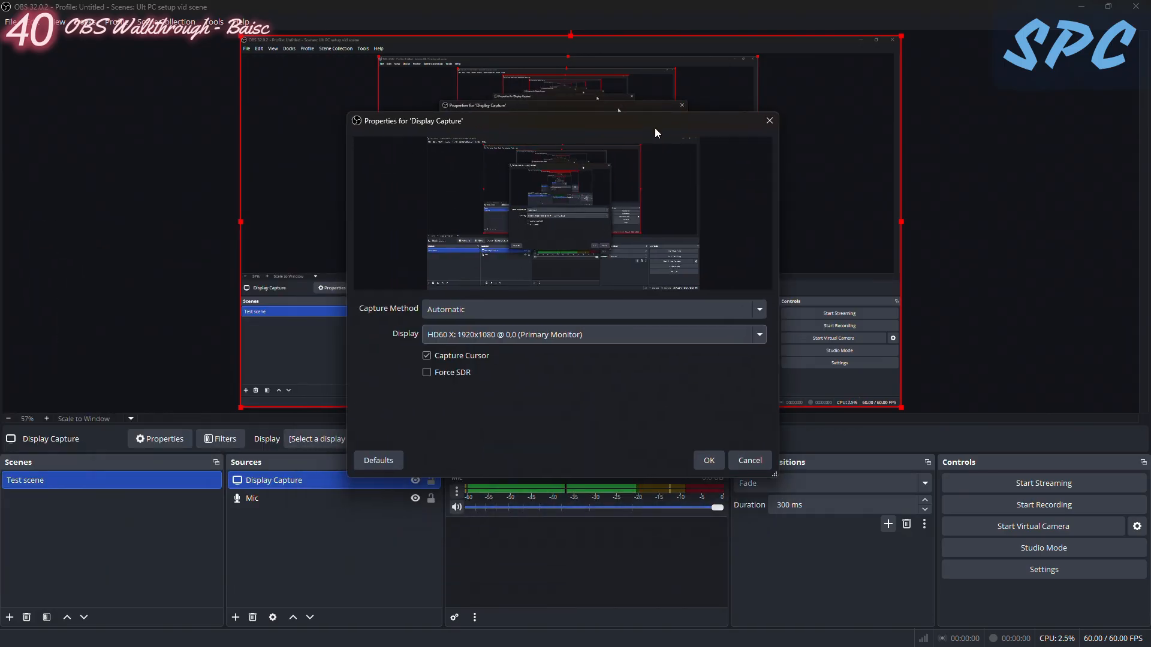
pyautogui.click(709, 460)
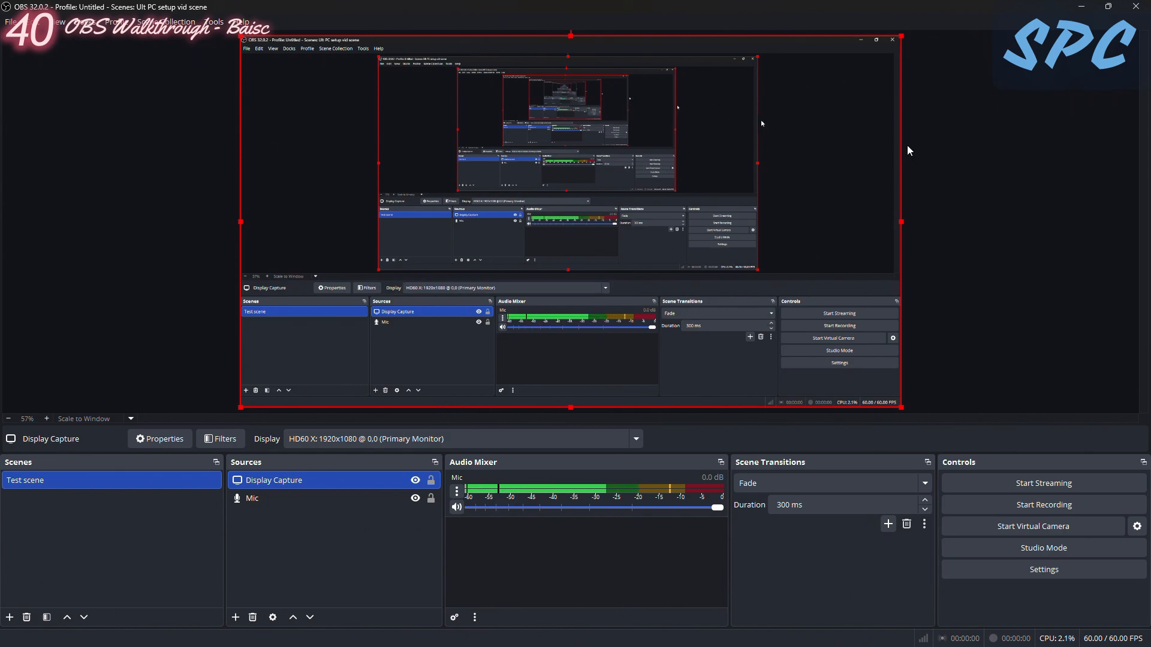
pyautogui.click(1082, 6)
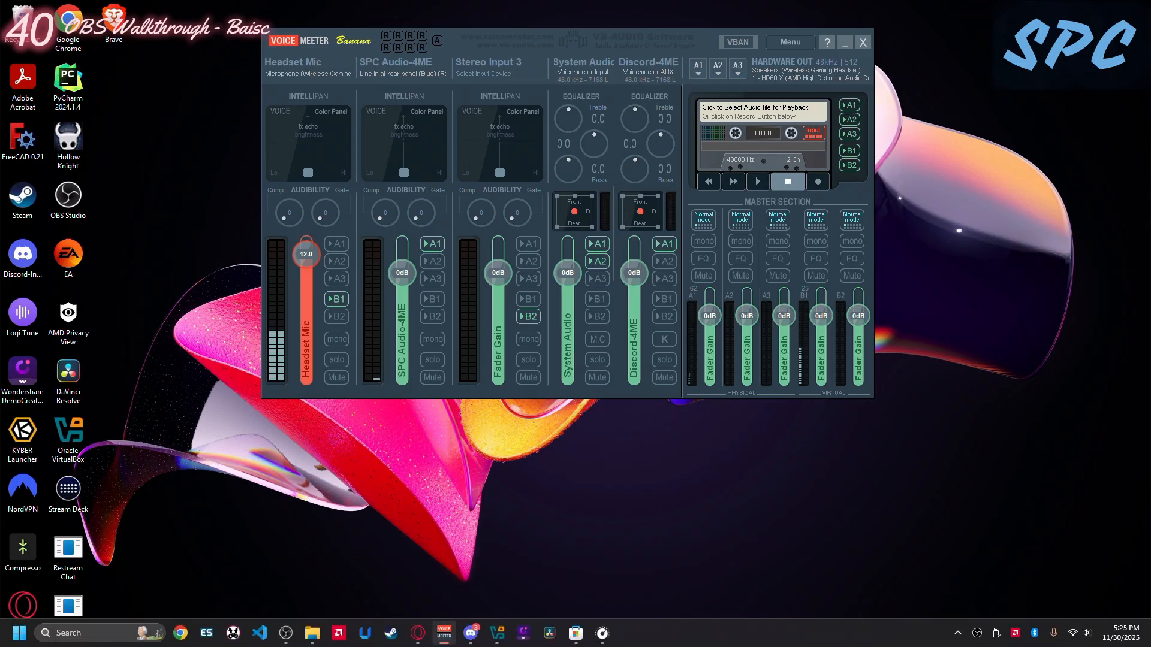
pyautogui.moveTo(423, 644)
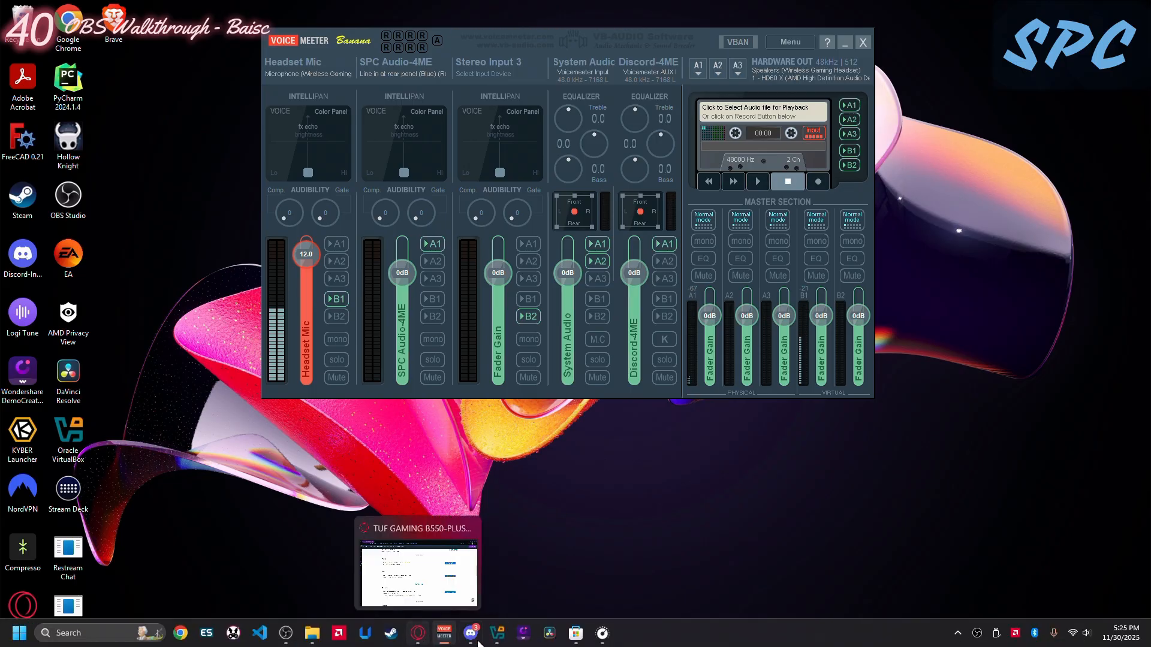
pyautogui.click(286, 633)
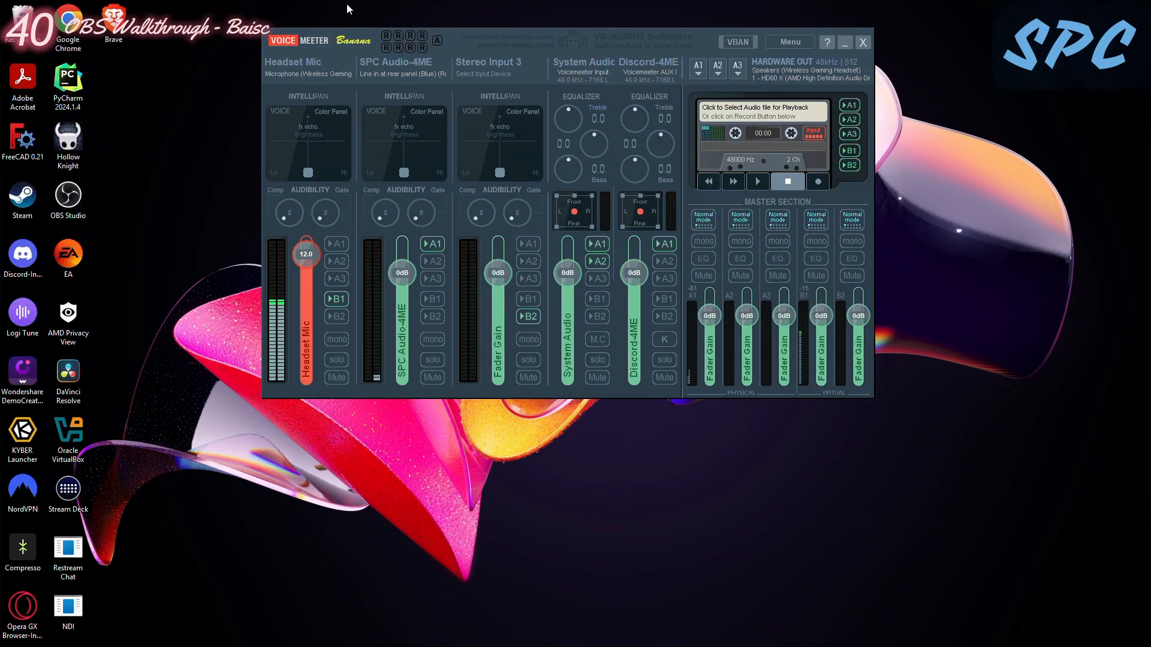
pyautogui.moveTo(180, 646)
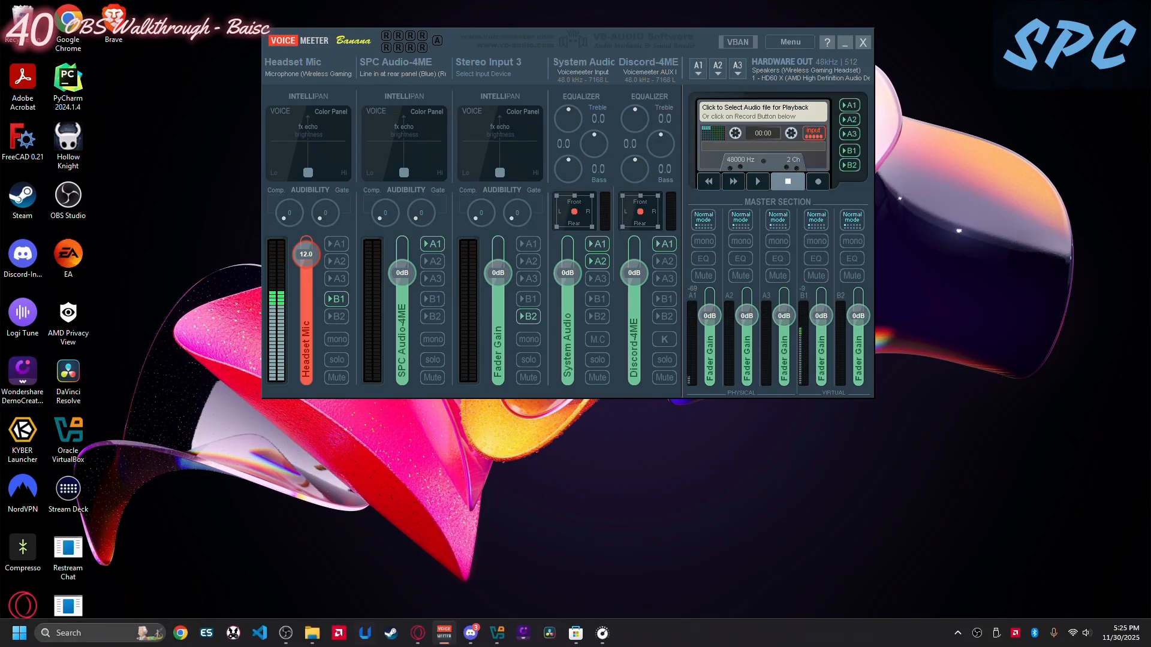
pyautogui.moveTo(440, 641)
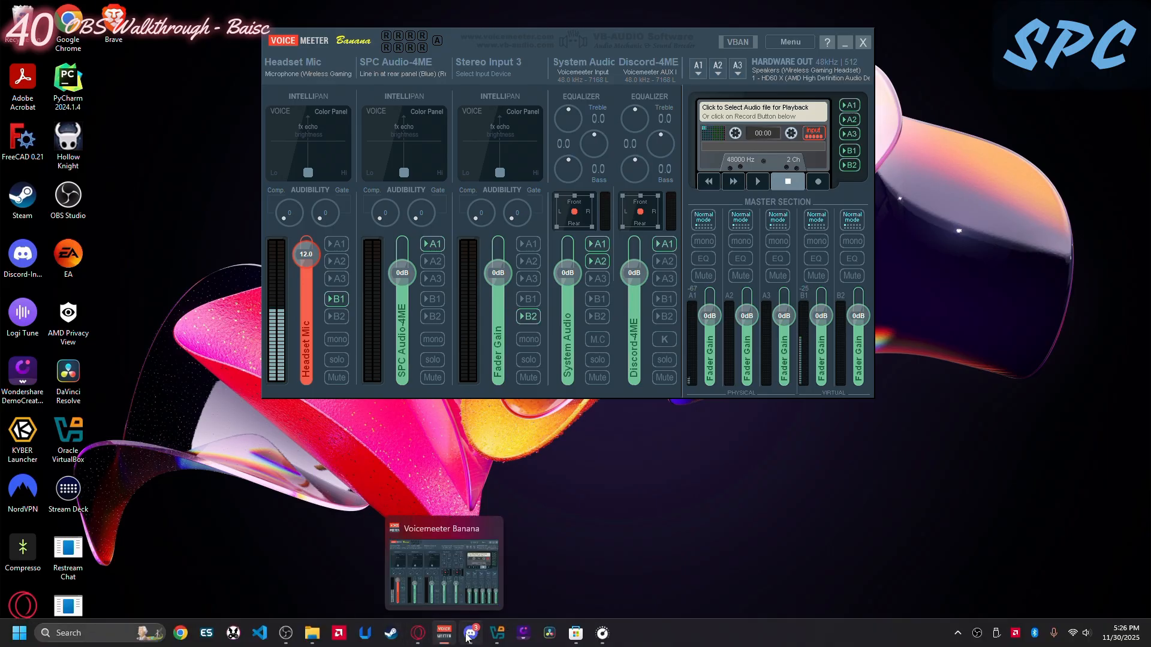
pyautogui.click(286, 634)
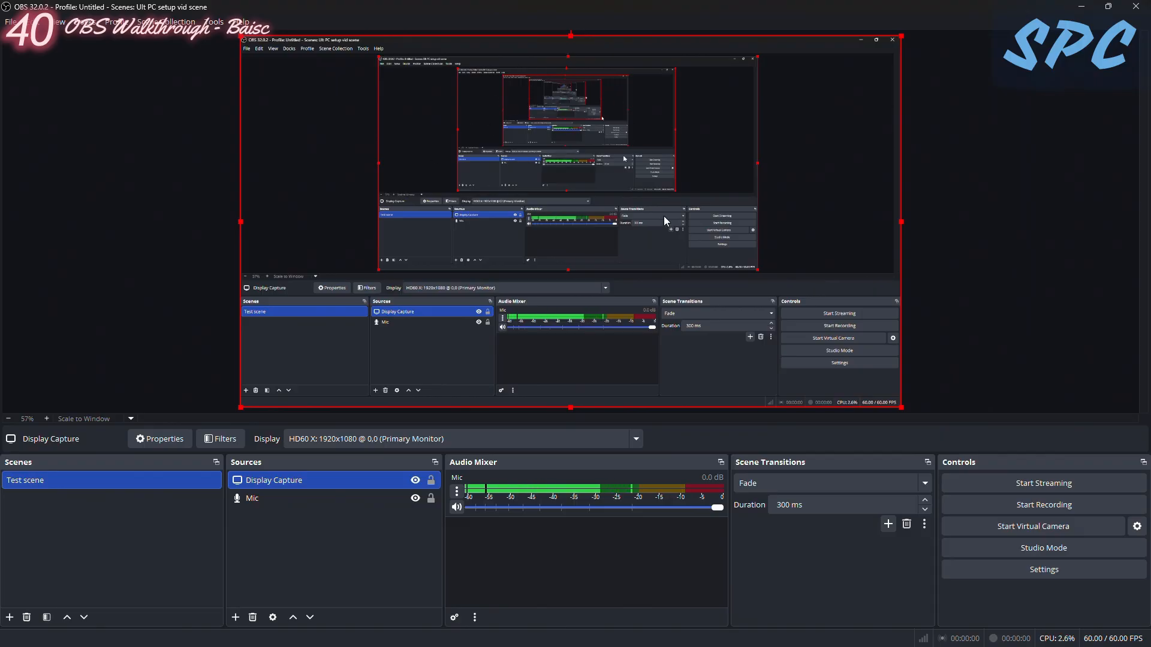
# - Add a Media Source named "Test music" to the Test scene
pyautogui.click(371, 509)
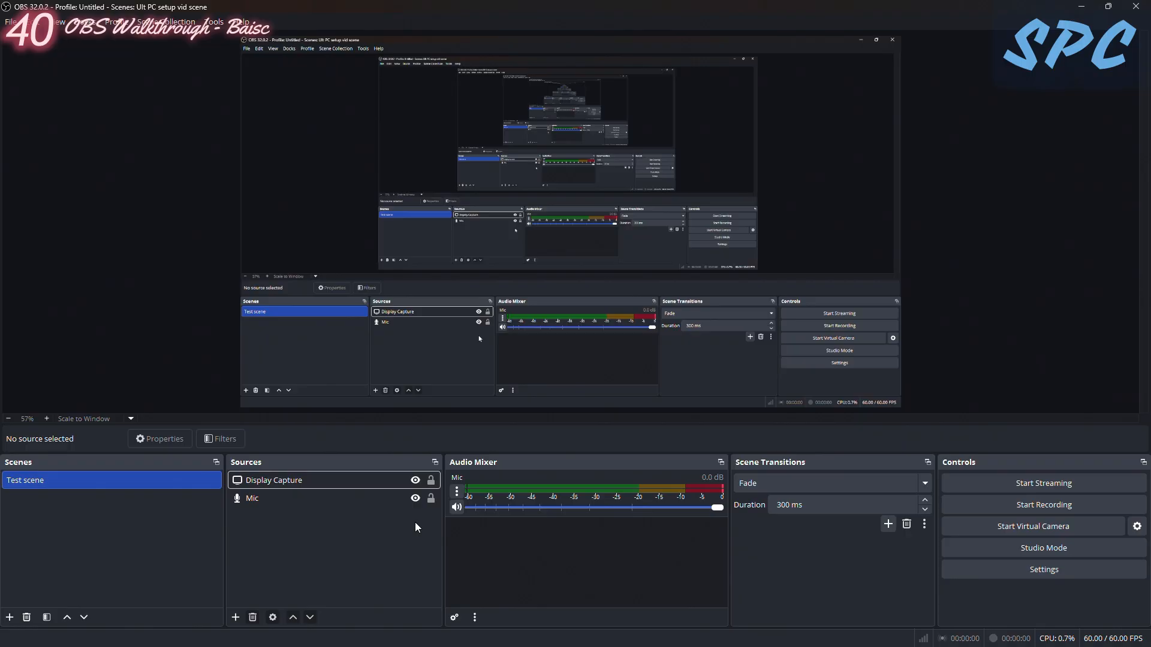
pyautogui.click(236, 617)
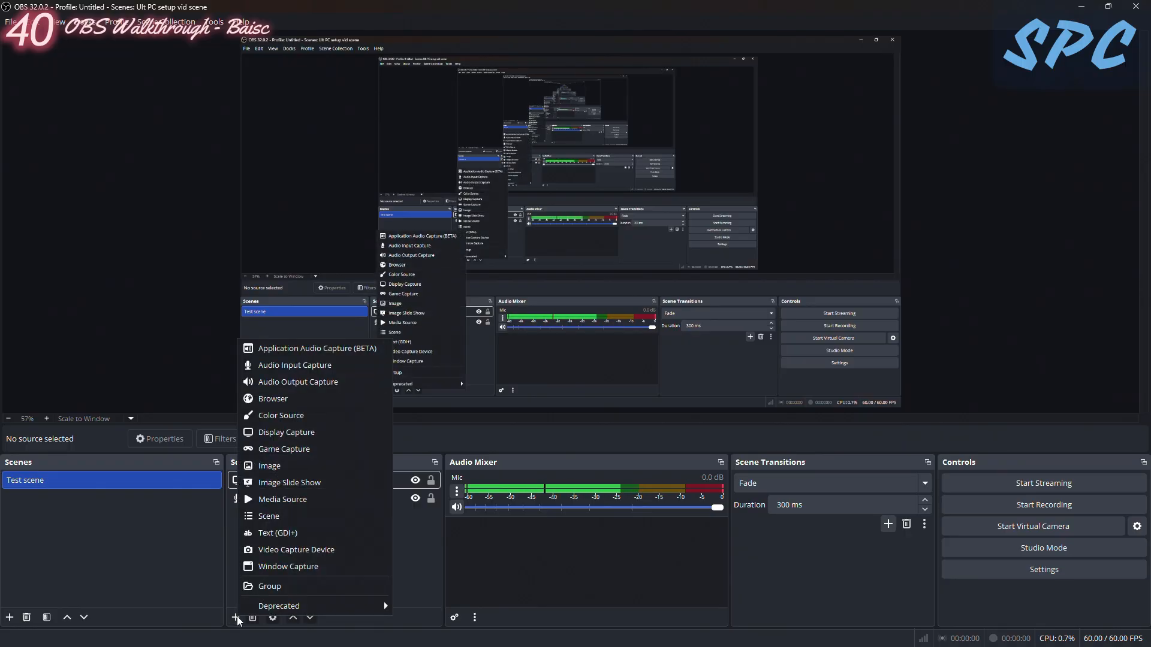
pyautogui.click(285, 501)
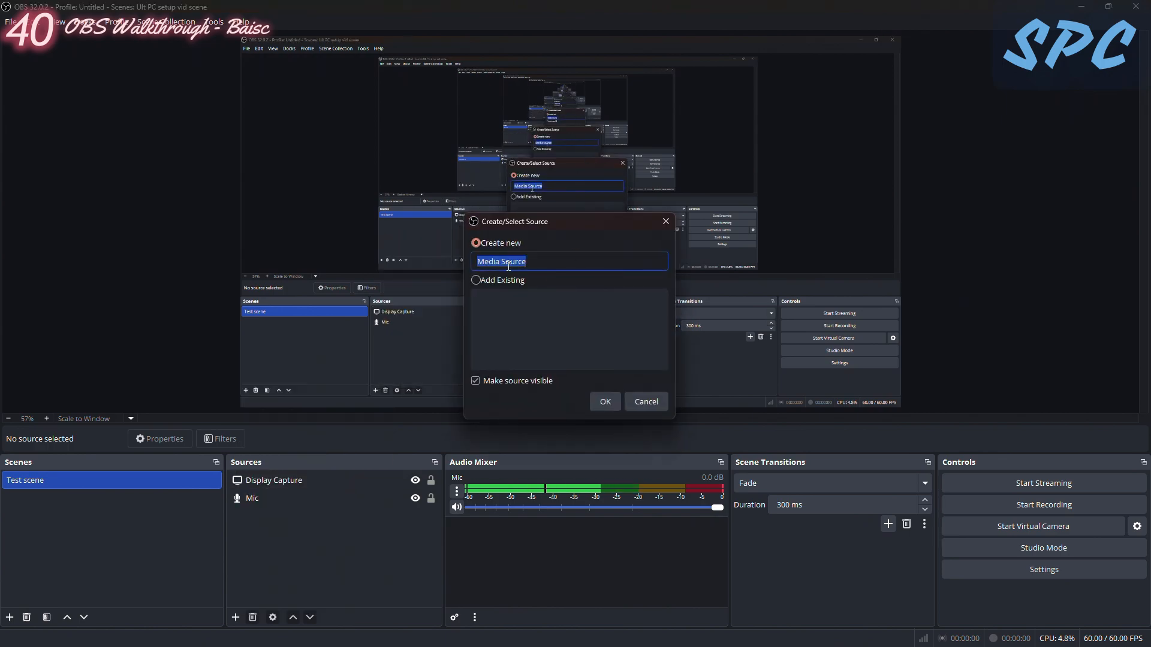
pyautogui.press('BackSpace')
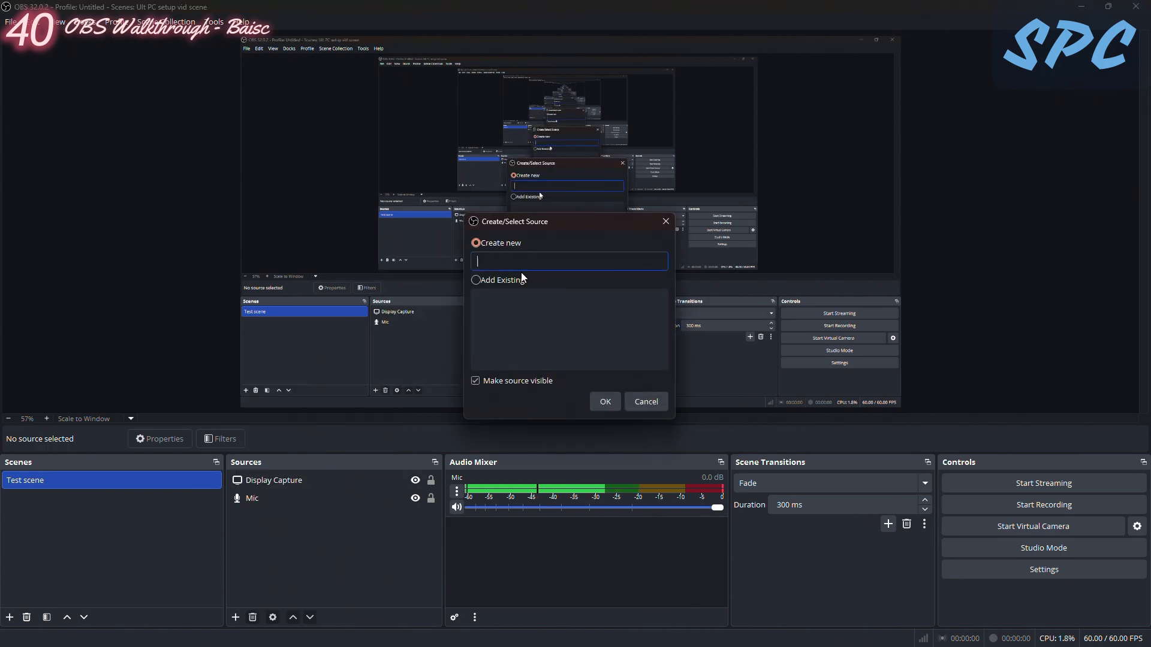
pyautogui.write('Test music')
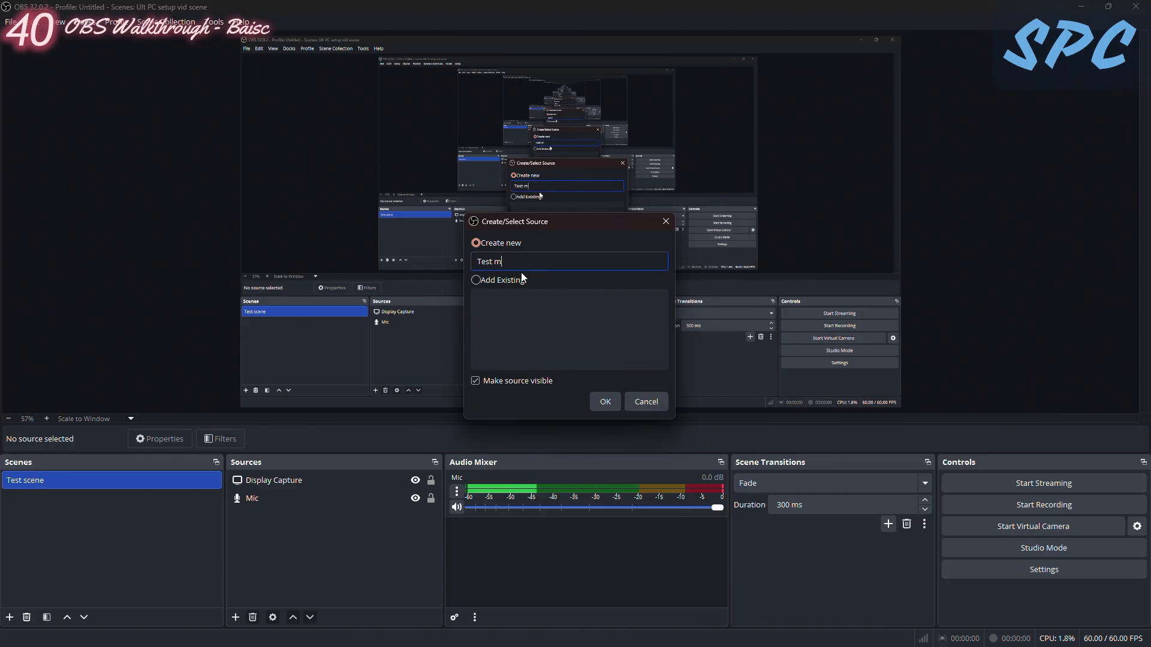
pyautogui.press('Return')
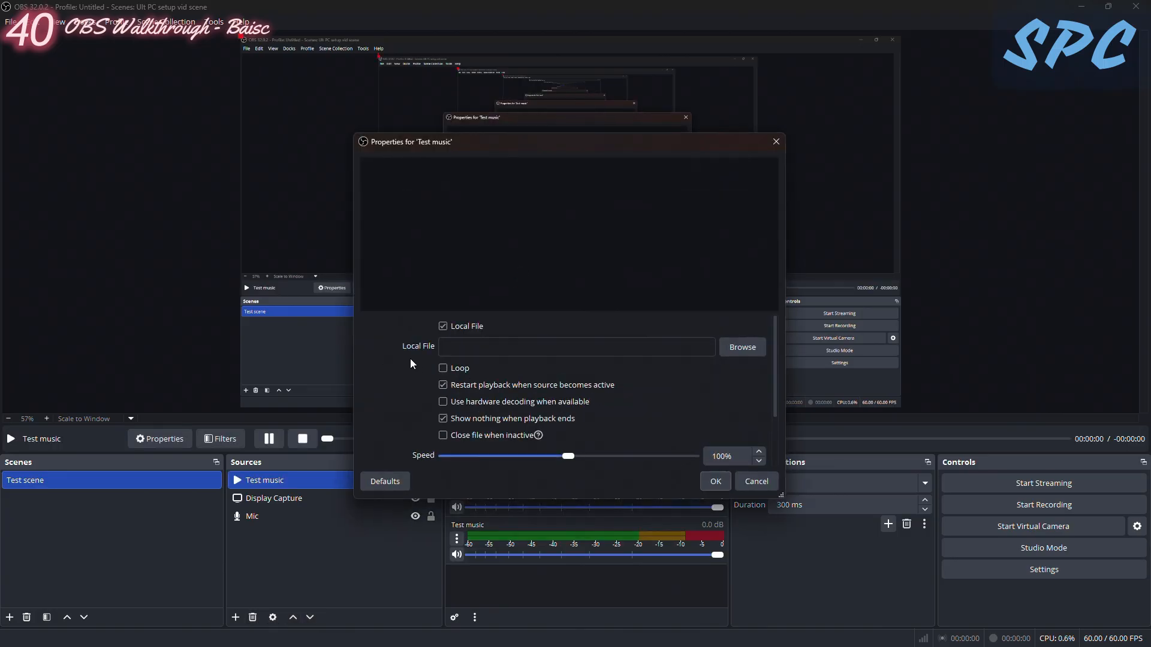
# - Use the ES_Chrome Dreams MP3 from the Music folder as Test music's local file, with looping enabled
pyautogui.click(743, 348)
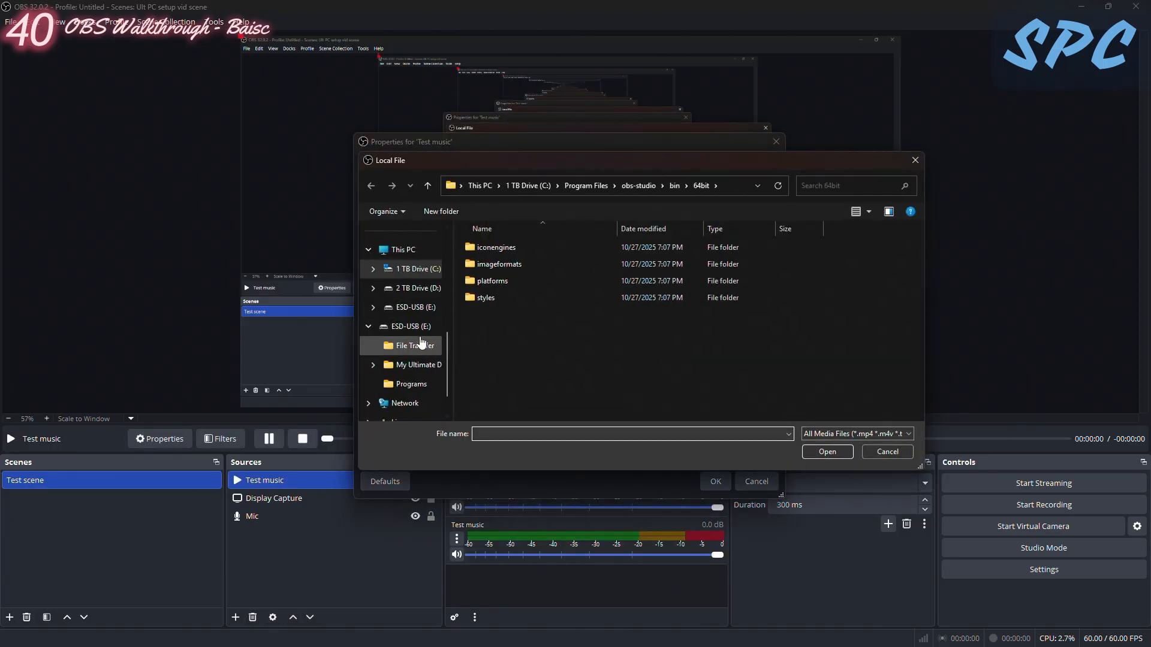
pyautogui.scroll(1, 418, 282)
pyautogui.click(408, 269)
pyautogui.doubleClick(545, 281)
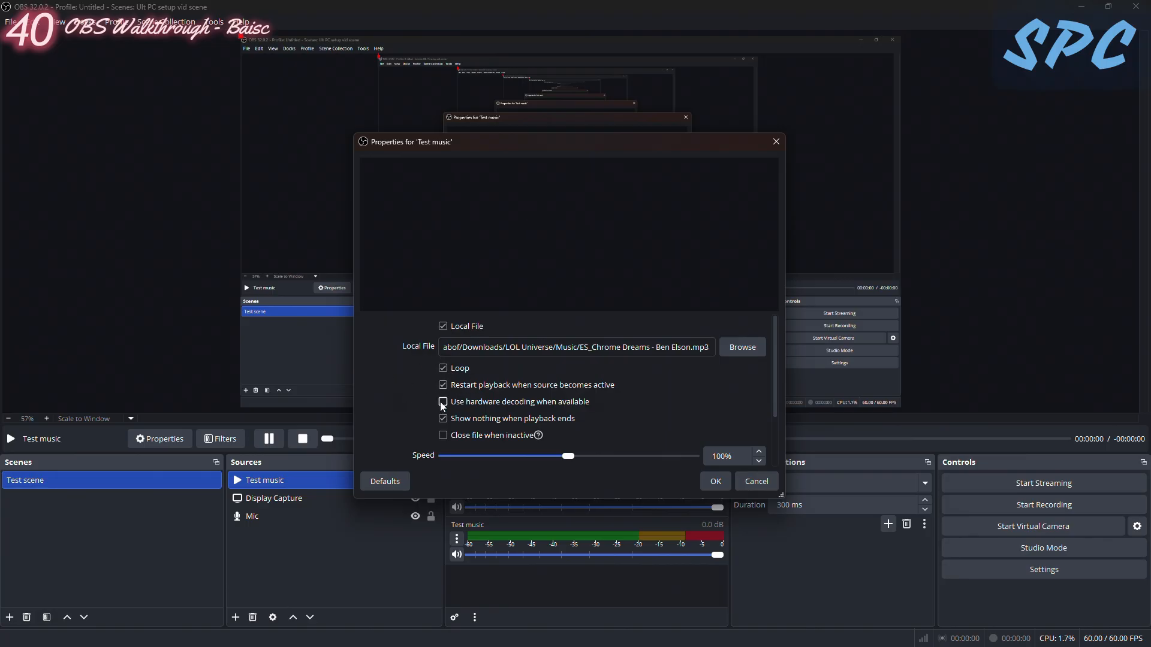
pyautogui.click(715, 484)
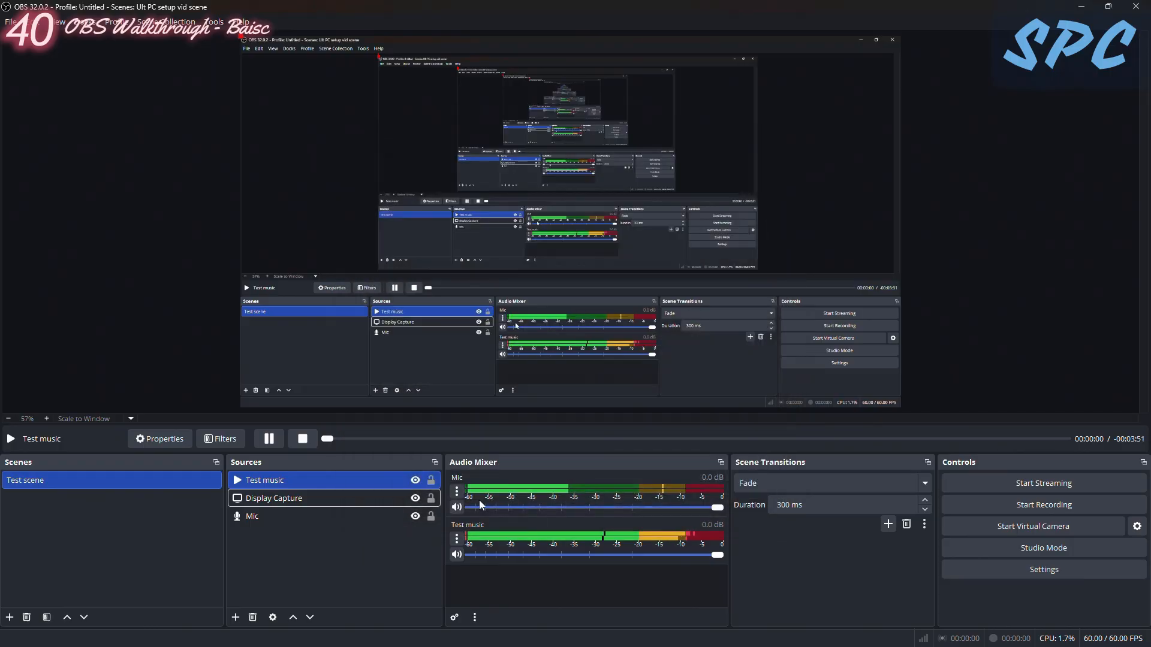
# - Set Test music's audio monitoring to Monitor and Output in the advanced audio properties, and pause the track's playback
pyautogui.rightClick(491, 524)
pyautogui.click(534, 514)
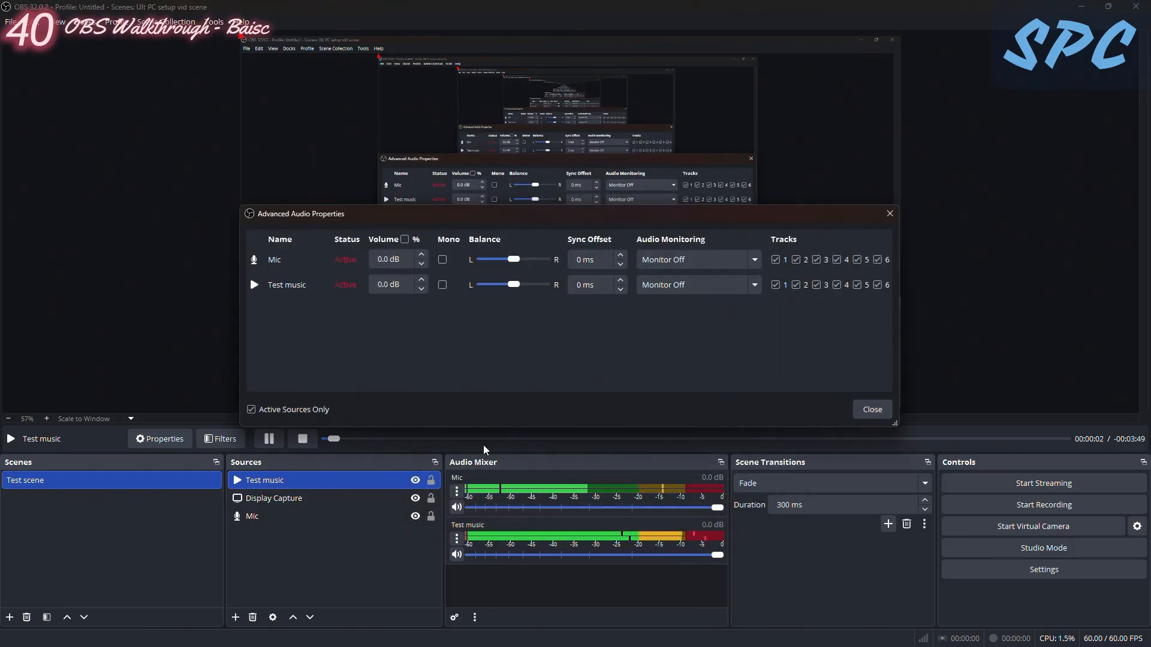
pyautogui.click(757, 287)
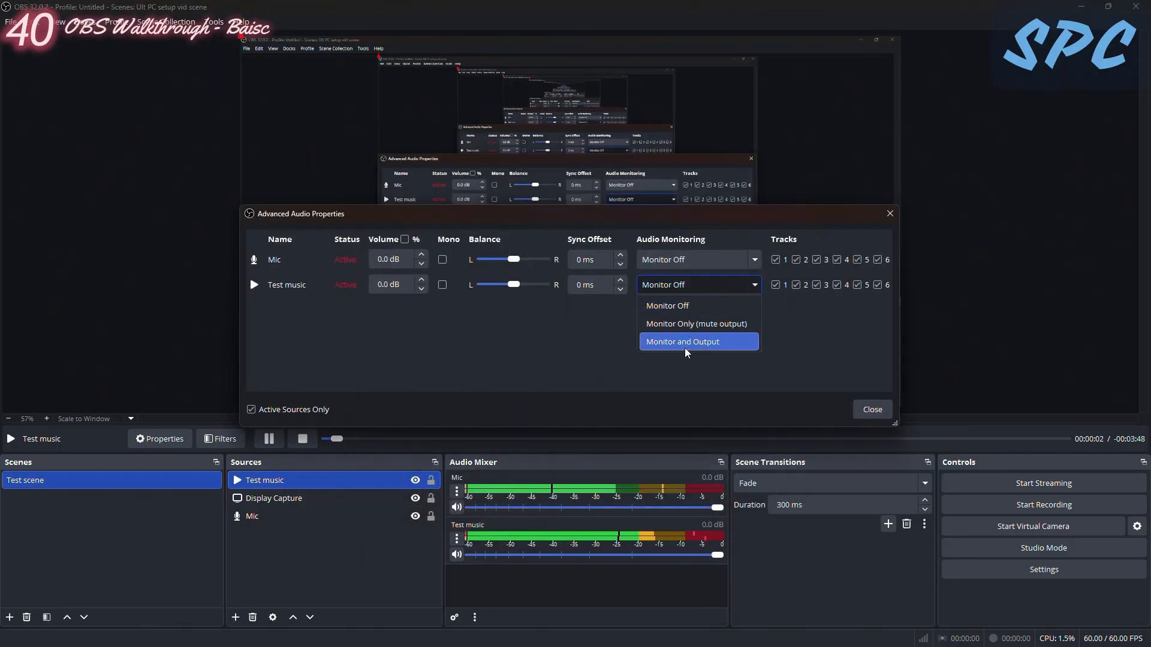
pyautogui.click(693, 343)
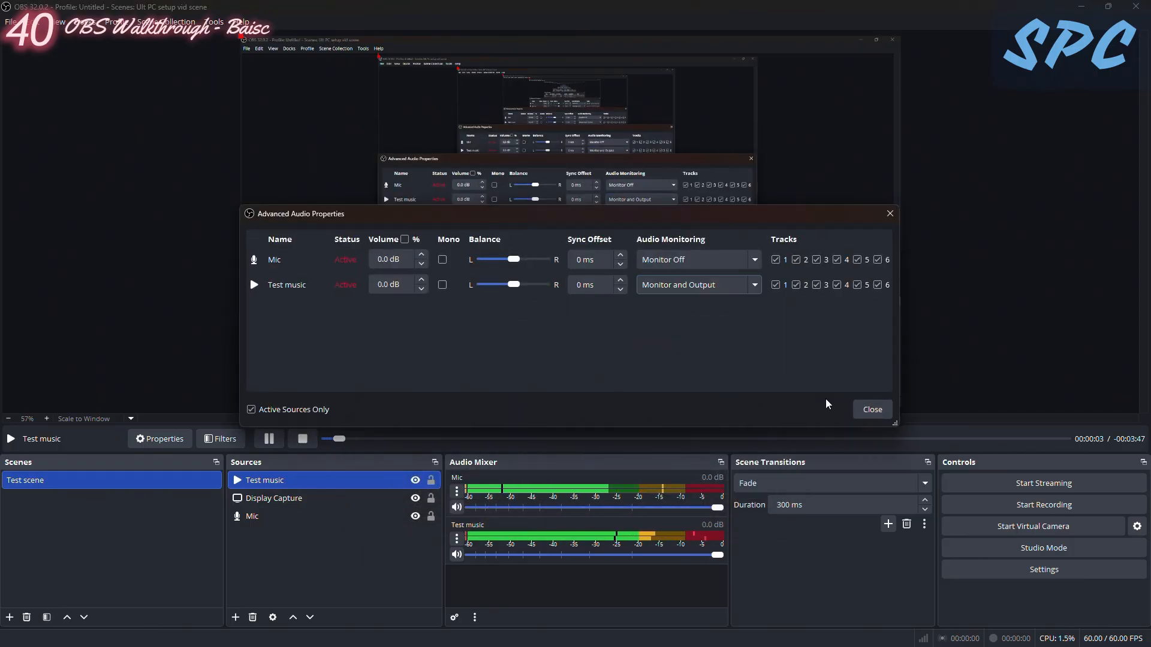
pyautogui.click(871, 410)
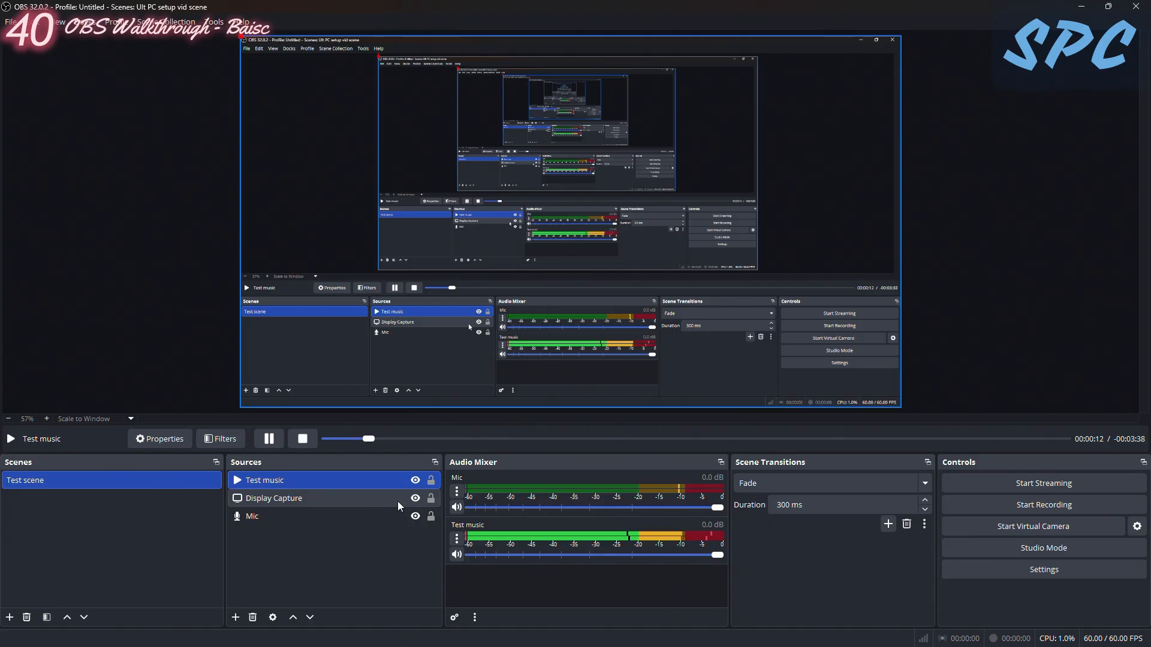
pyautogui.click(270, 438)
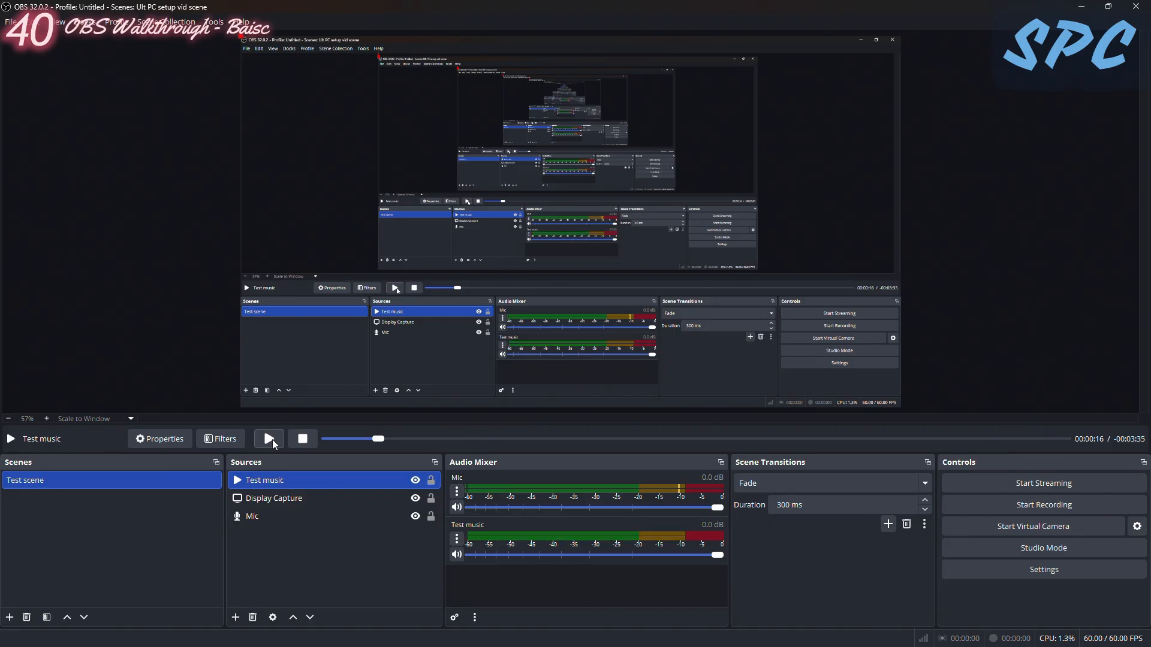
# - Add a Video Capture Device source named "Webcam" to the Test scene
pyautogui.click(300, 575)
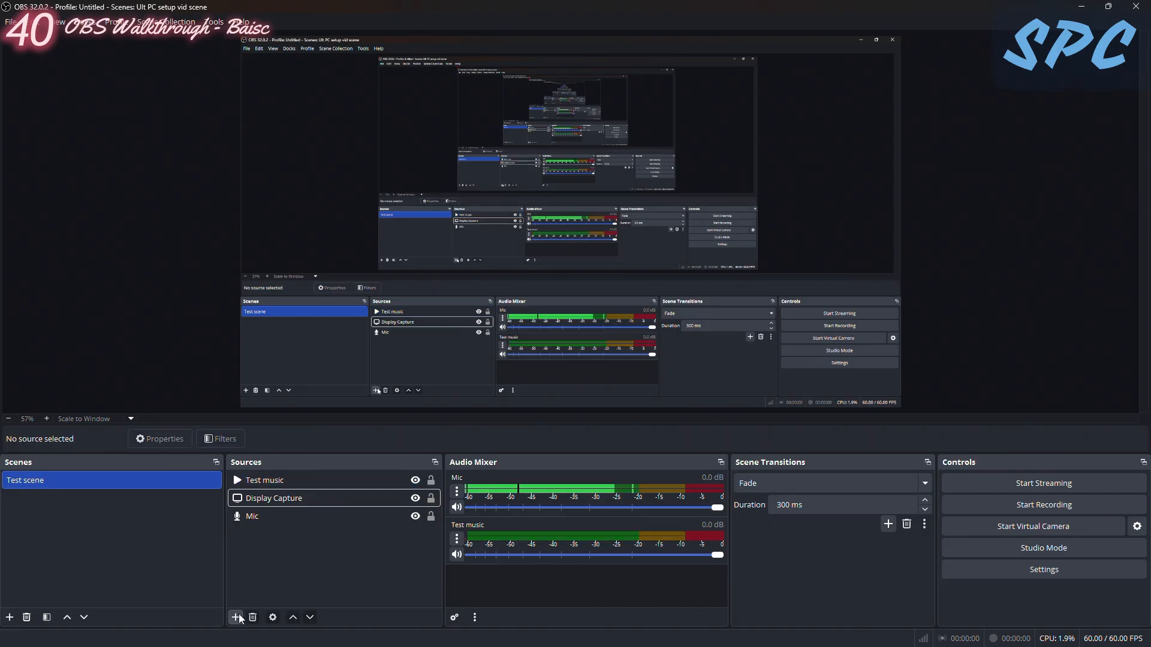
pyautogui.click(235, 618)
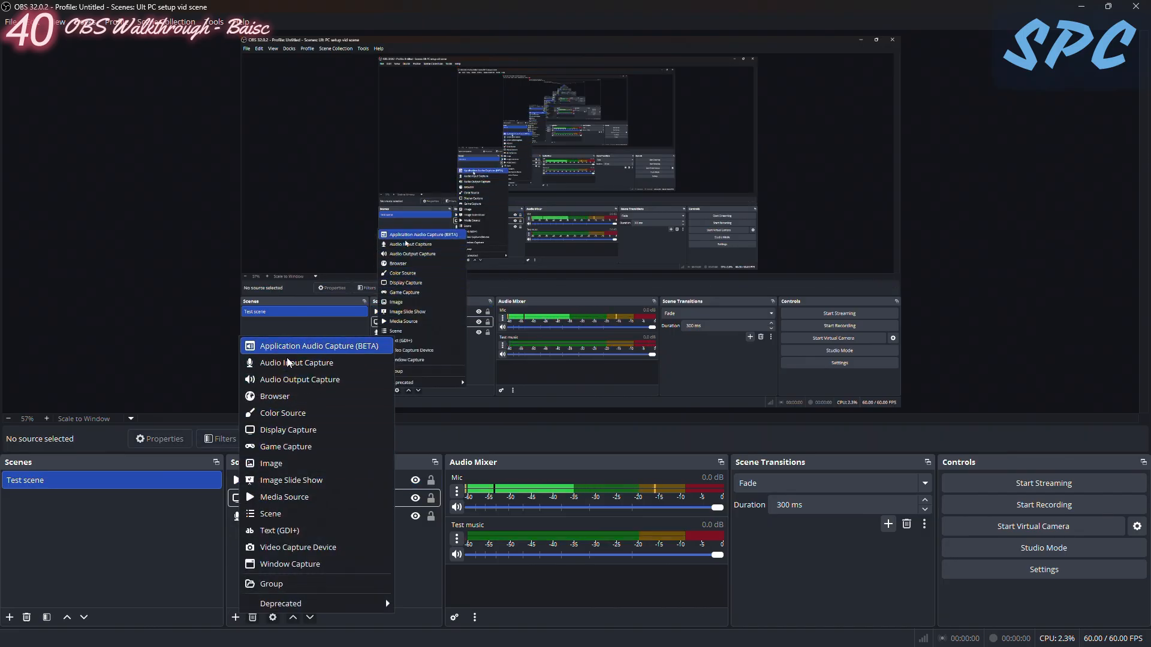
pyautogui.click(284, 548)
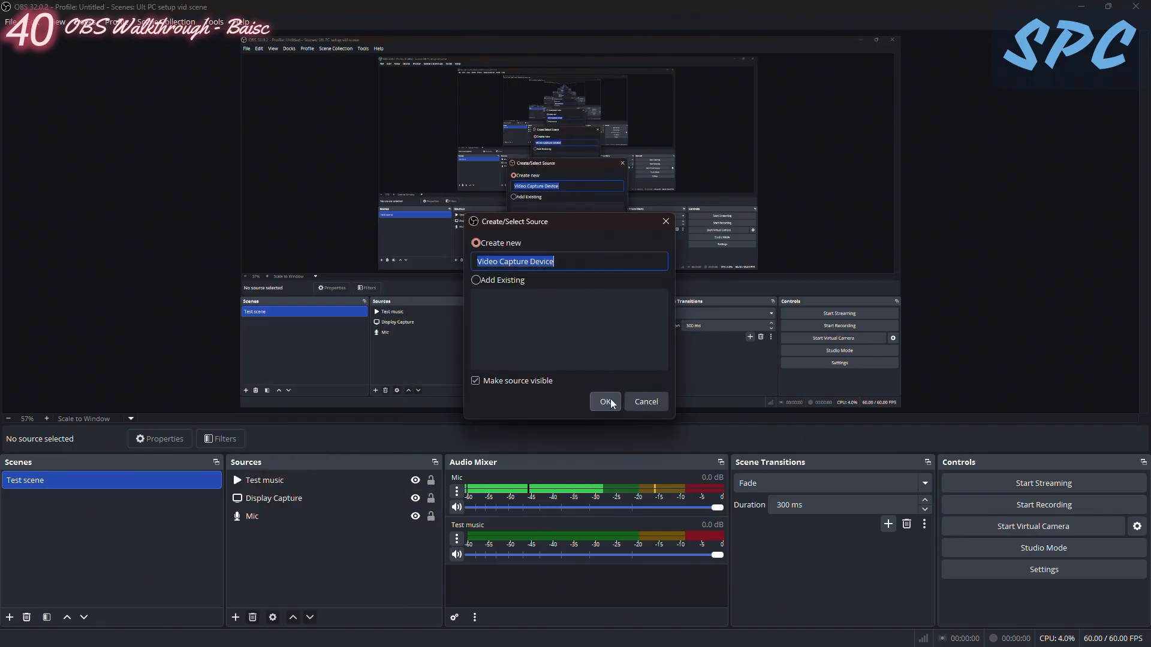
pyautogui.press('BackSpace')
pyautogui.write('Webcam')
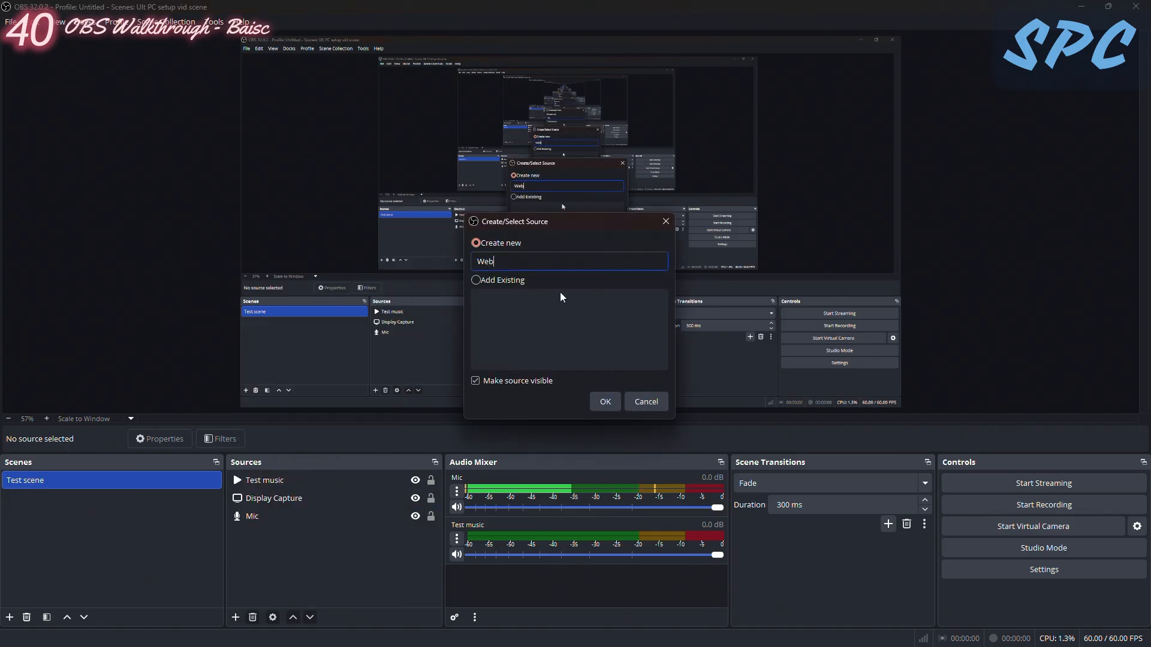
pyautogui.press('Return')
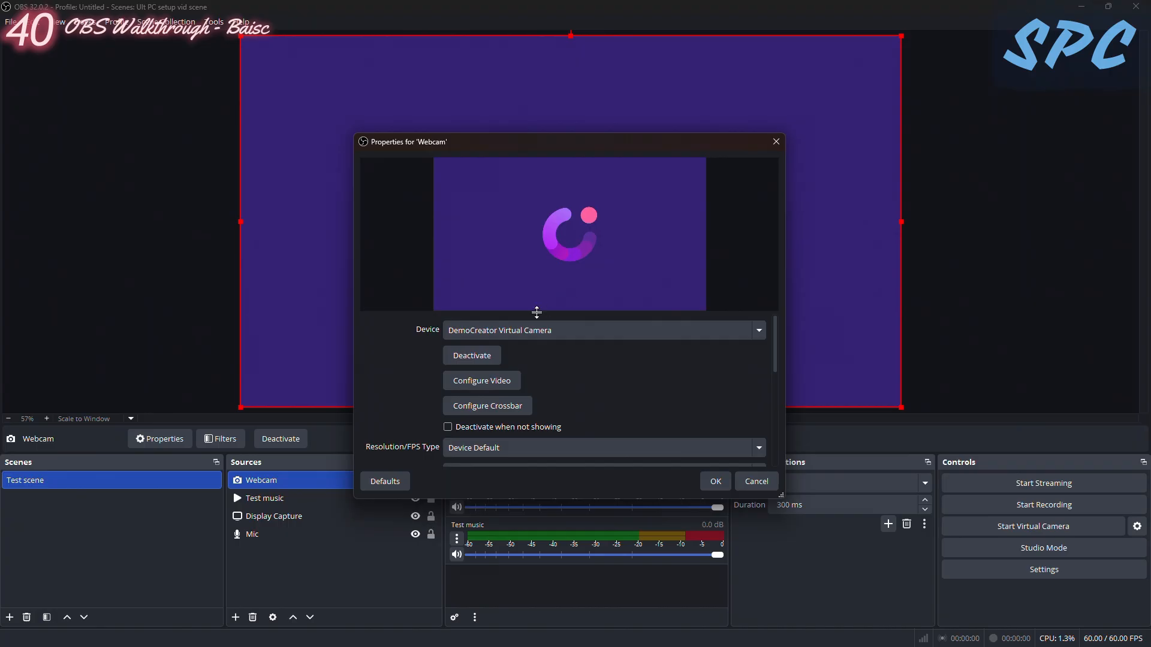
pyautogui.click(546, 330)
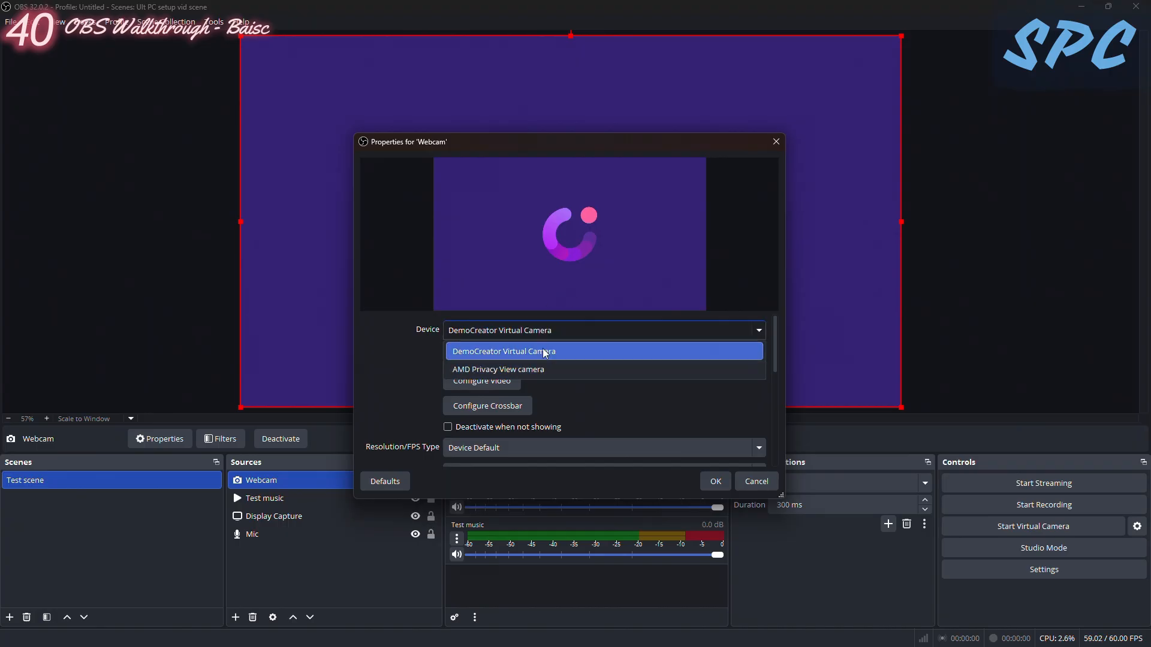
pyautogui.click(509, 371)
pyautogui.click(535, 332)
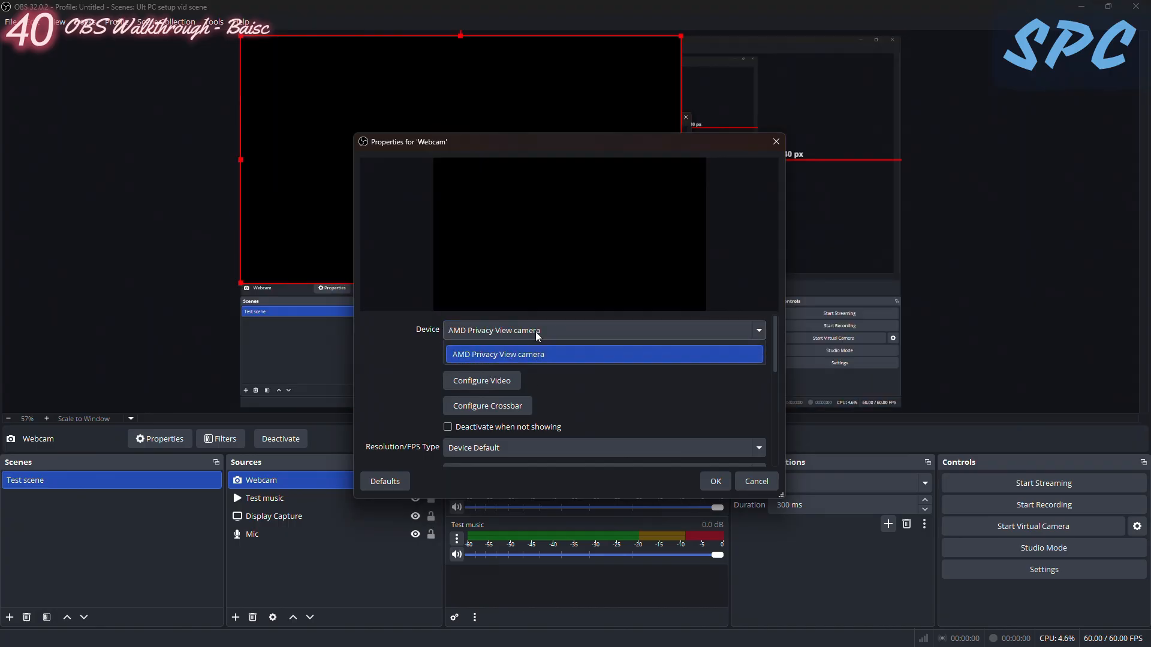
pyautogui.click(521, 351)
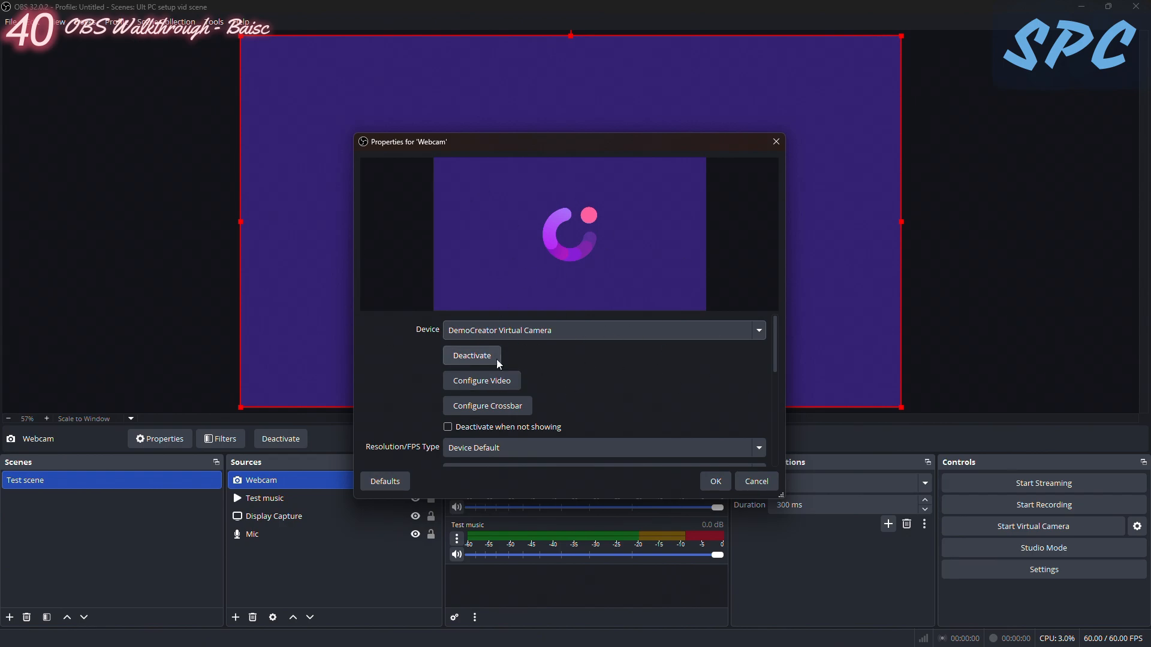
pyautogui.scroll(-1, 555, 392)
pyautogui.scroll(1, 732, 390)
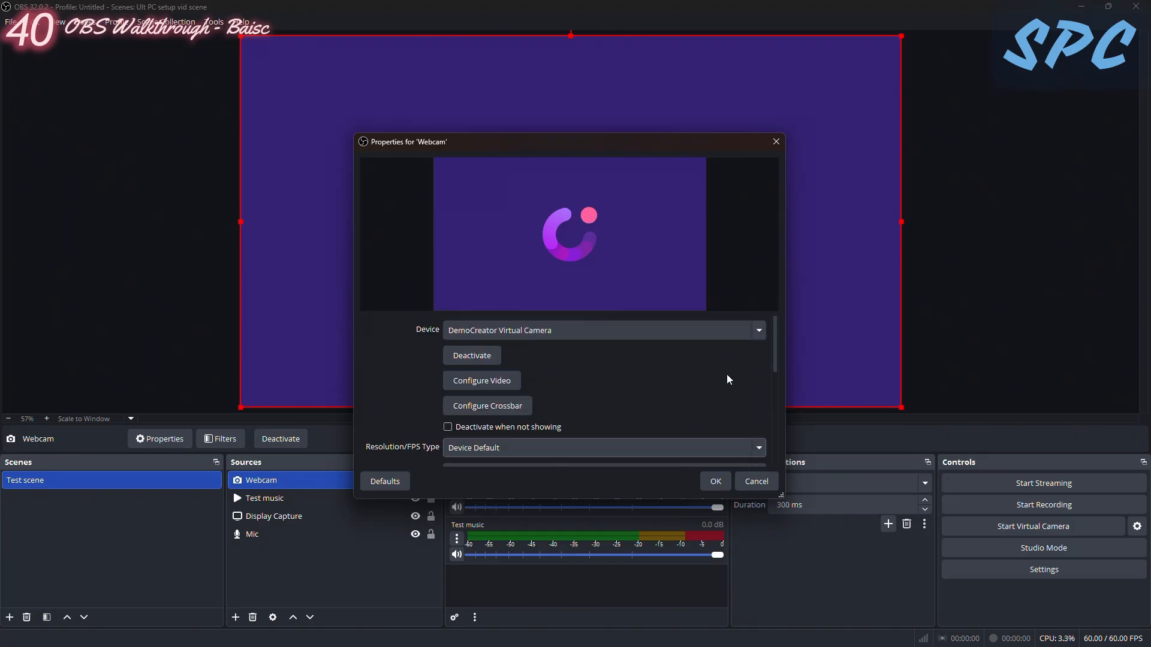
pyautogui.click(536, 332)
pyautogui.click(519, 345)
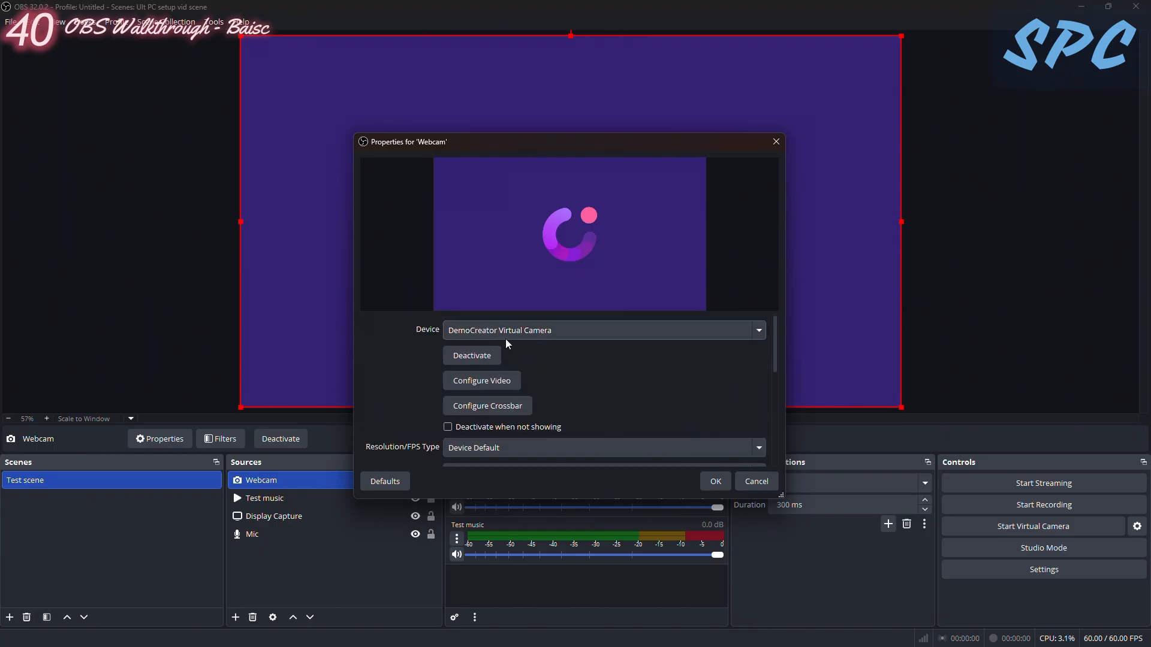
# - Review the Webcam's resolution, FPS, color and buffering options, and accept its properties
pyautogui.scroll(-2, 533, 385)
pyautogui.scroll(2, 516, 389)
pyautogui.scroll(-4, 496, 396)
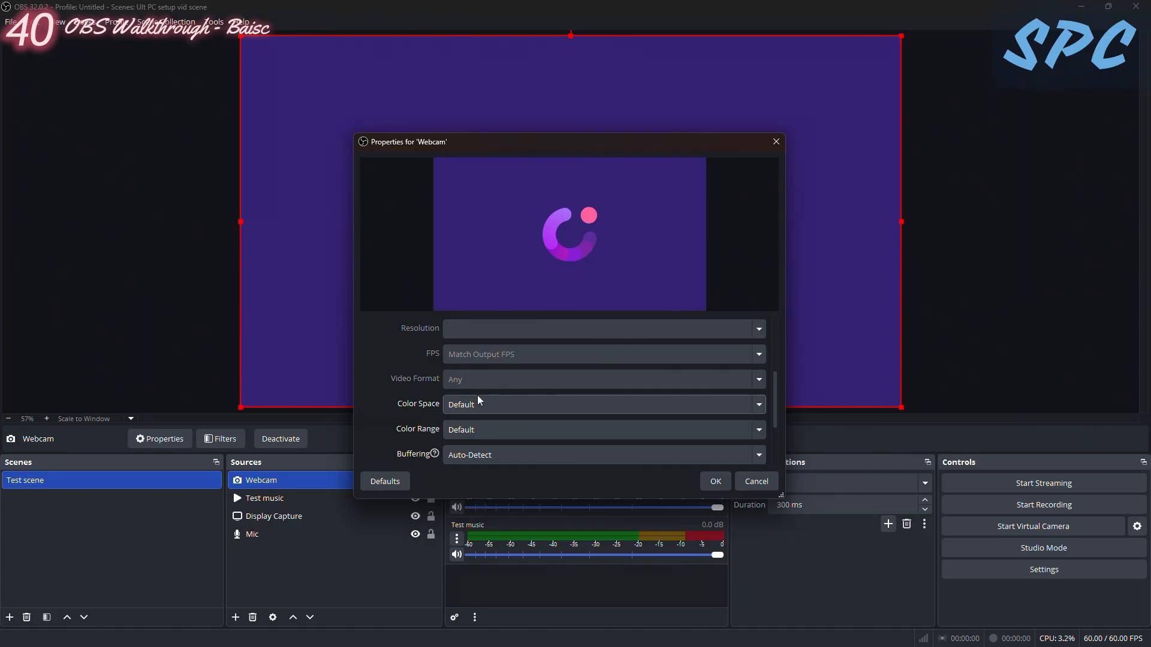
pyautogui.scroll(-2, 480, 401)
pyautogui.scroll(2, 478, 424)
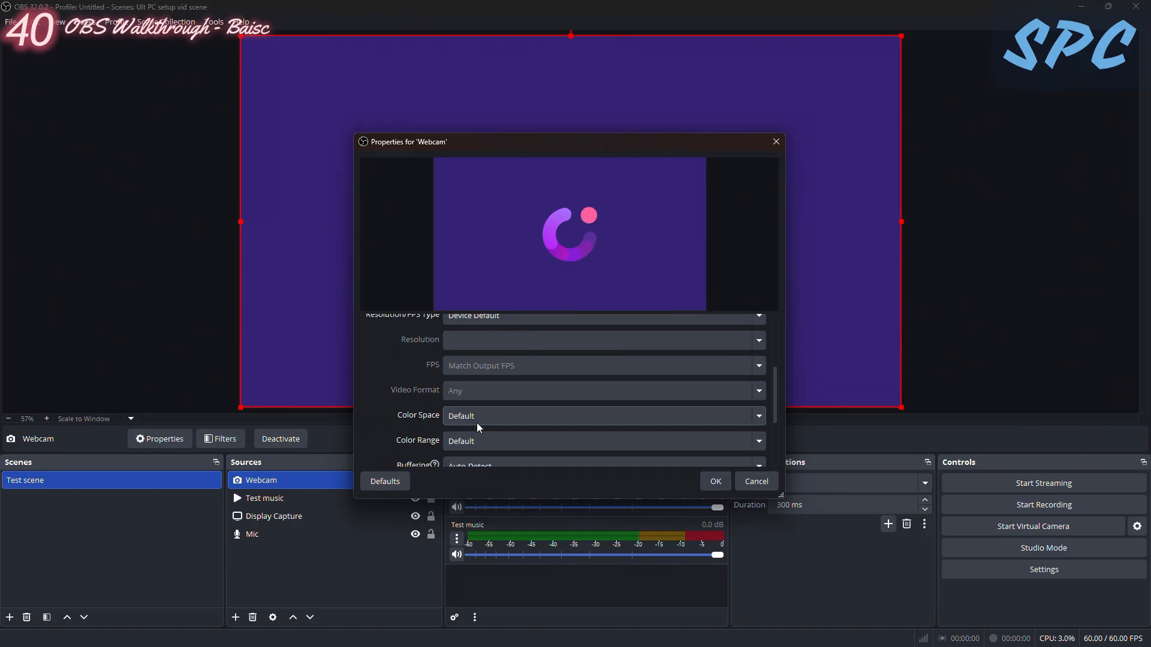
pyautogui.moveTo(774, 386); pyautogui.dragTo(772, 324)
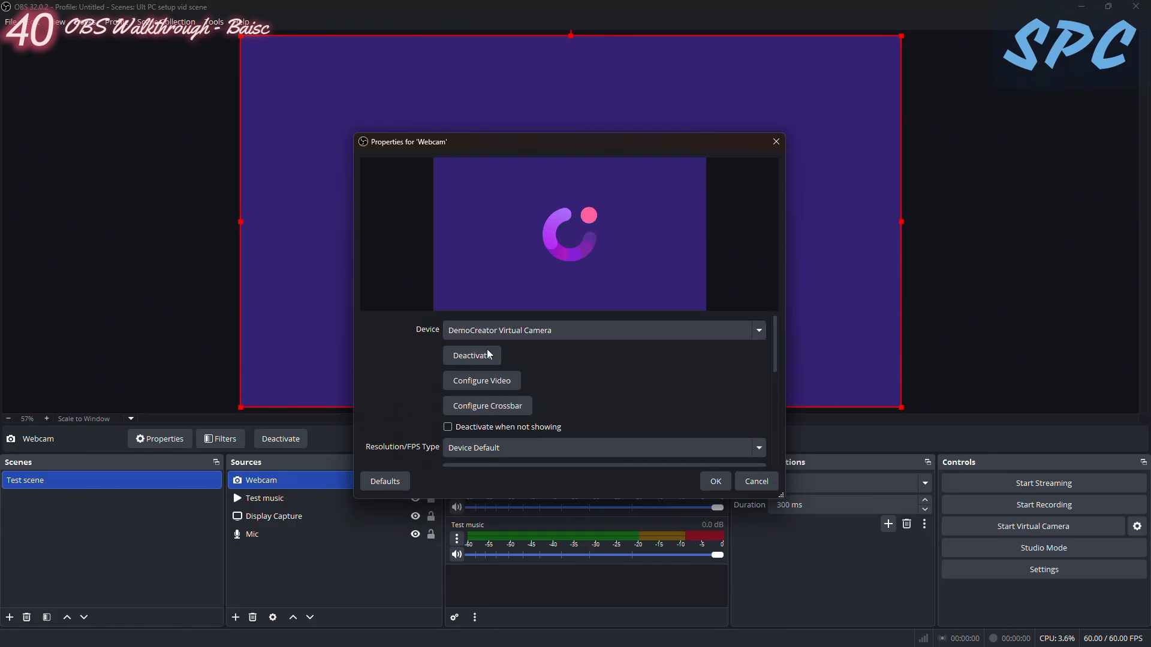
pyautogui.click(716, 482)
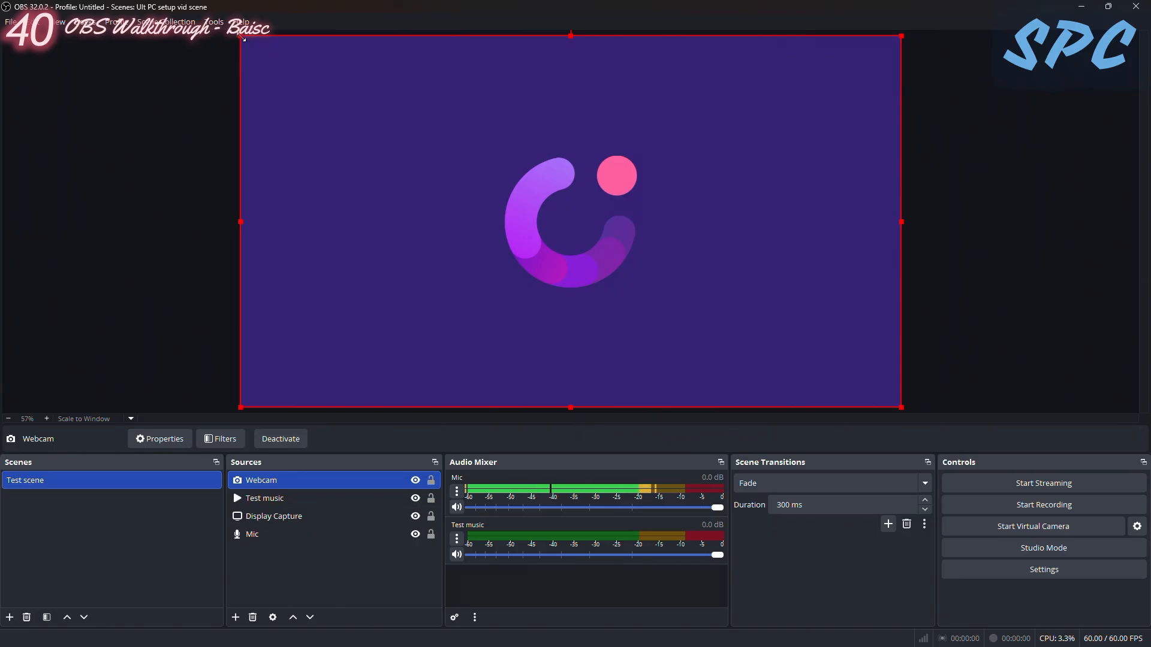
# - Scale the Webcam image down and place it in the upper-right area of the canvas
pyautogui.moveTo(241, 36); pyautogui.dragTo(656, 268)
pyautogui.moveTo(788, 332); pyautogui.dragTo(407, 125)
pyautogui.moveTo(519, 199); pyautogui.dragTo(428, 162)
pyautogui.moveTo(381, 123); pyautogui.dragTo(805, 99)
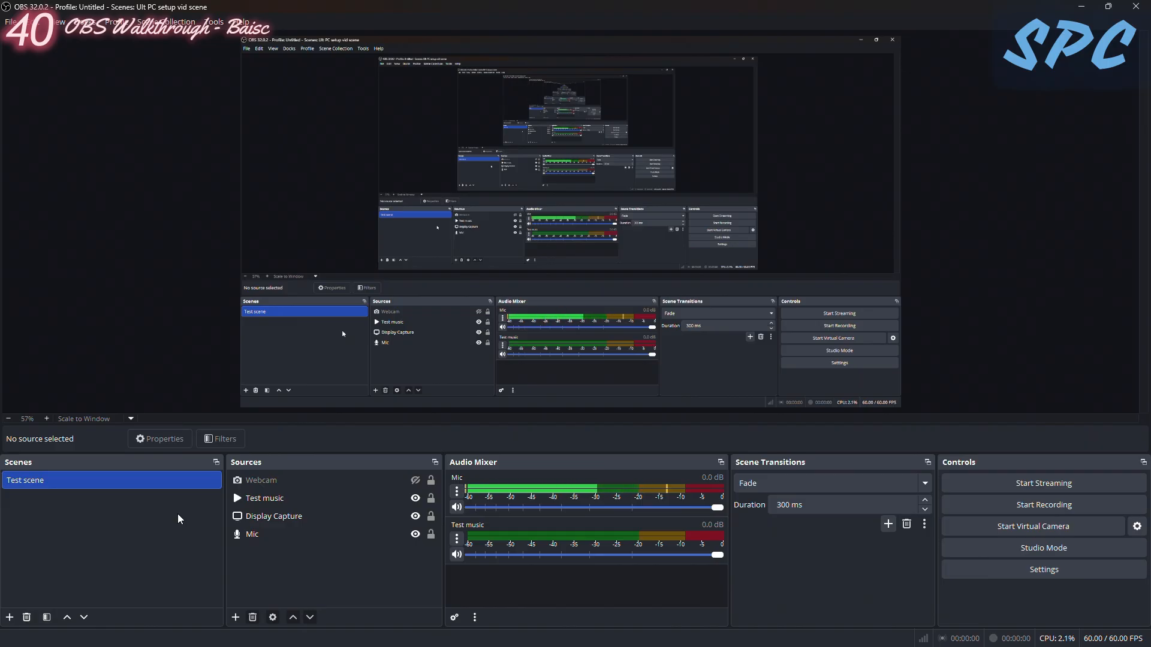
# - Remove the Webcam, Test music, Display Capture and Mic sources from the Test scene together
pyautogui.click(300, 517)
pyautogui.hotkey('ctrl', 'a')
pyautogui.rightClick(273, 525)
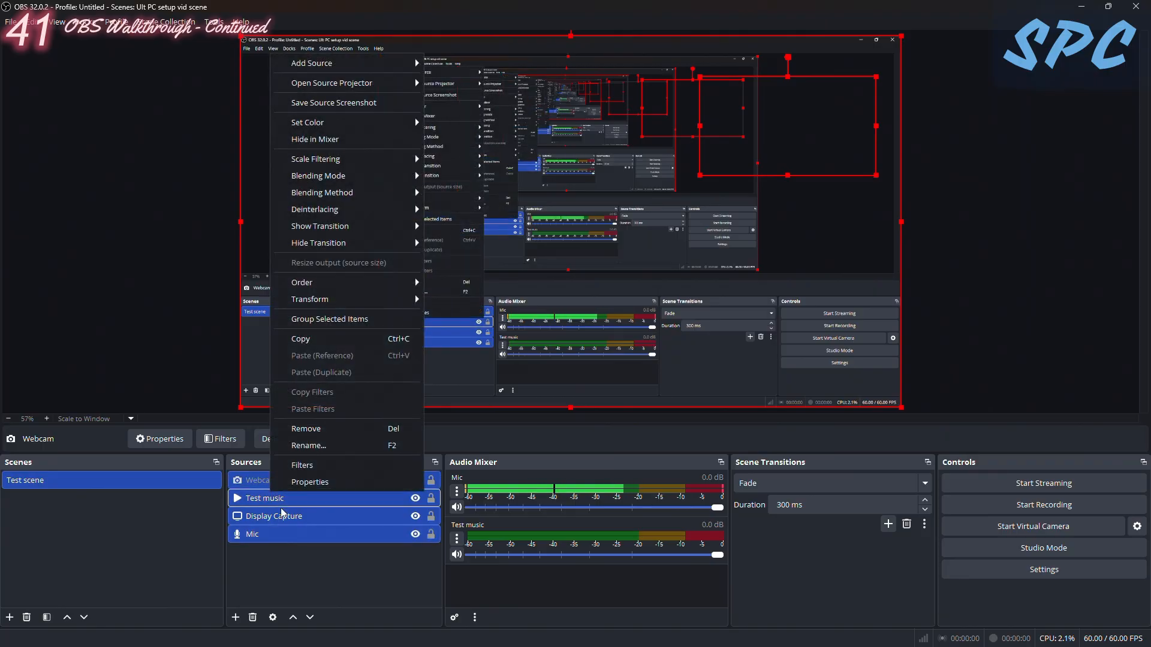
pyautogui.click(335, 426)
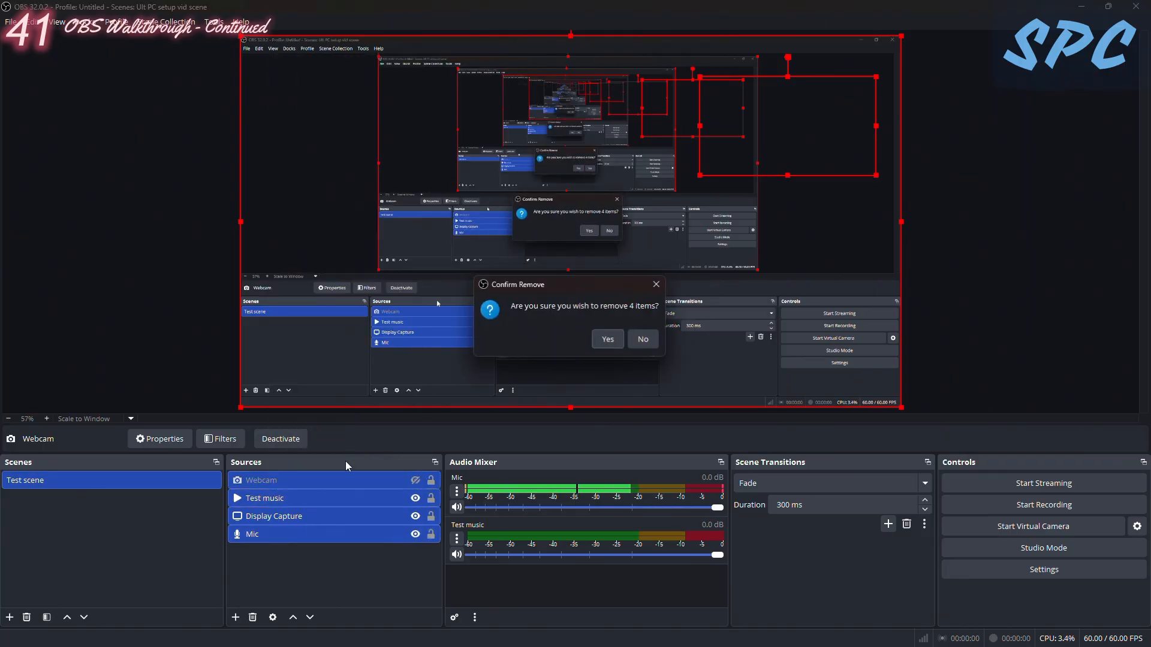
pyautogui.click(611, 339)
pyautogui.rightClick(79, 473)
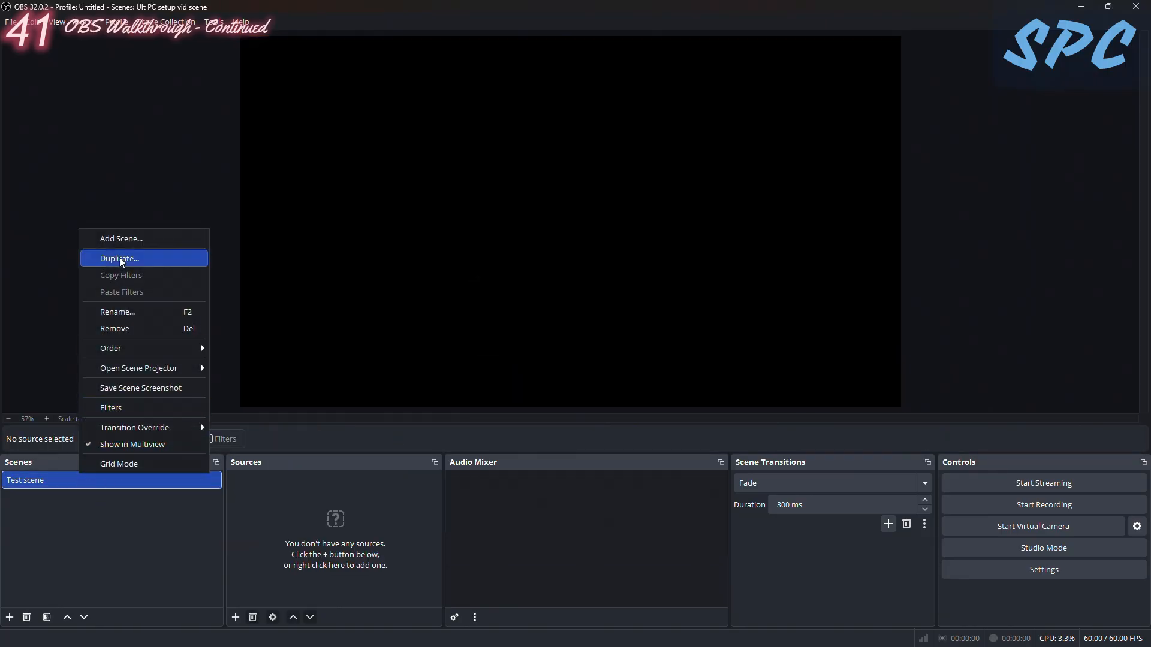
pyautogui.click(33, 487)
pyautogui.rightClick(31, 481)
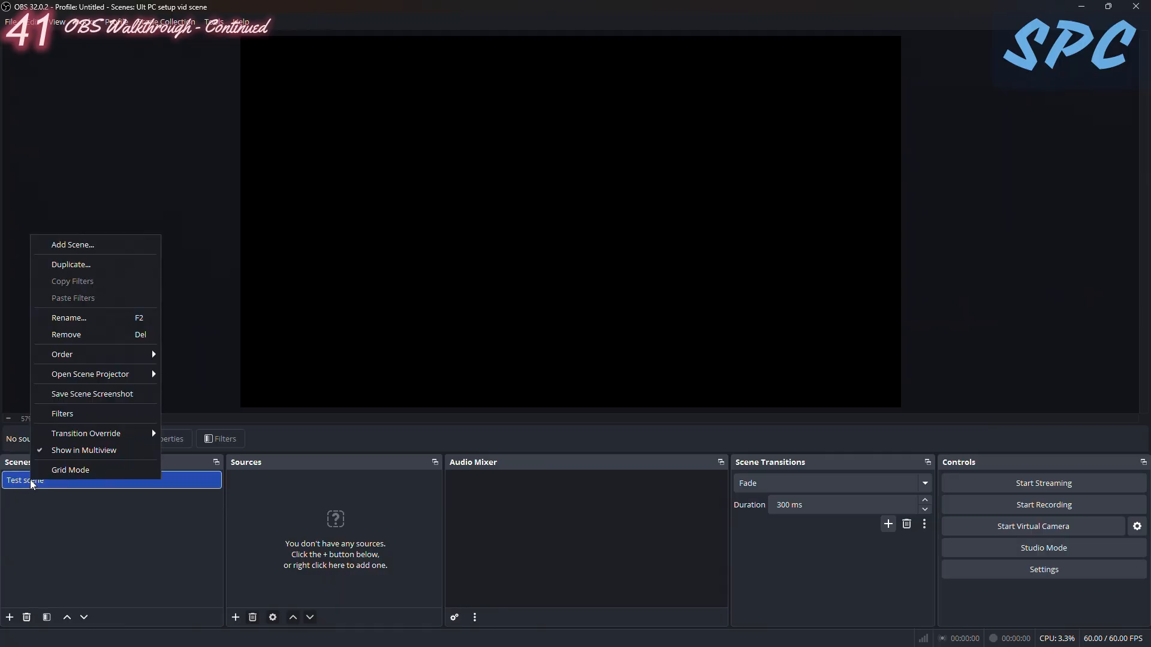
pyautogui.click(205, 556)
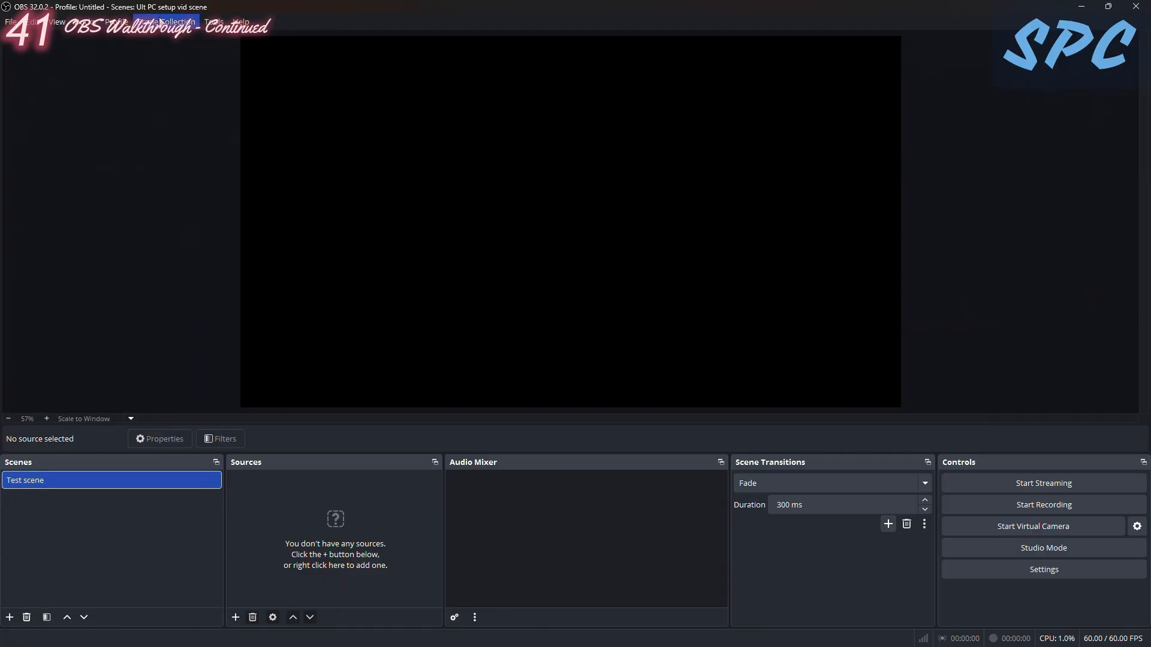
# - Create a new scene collection named "Tutorial Scene Collection"
pyautogui.click(147, 21)
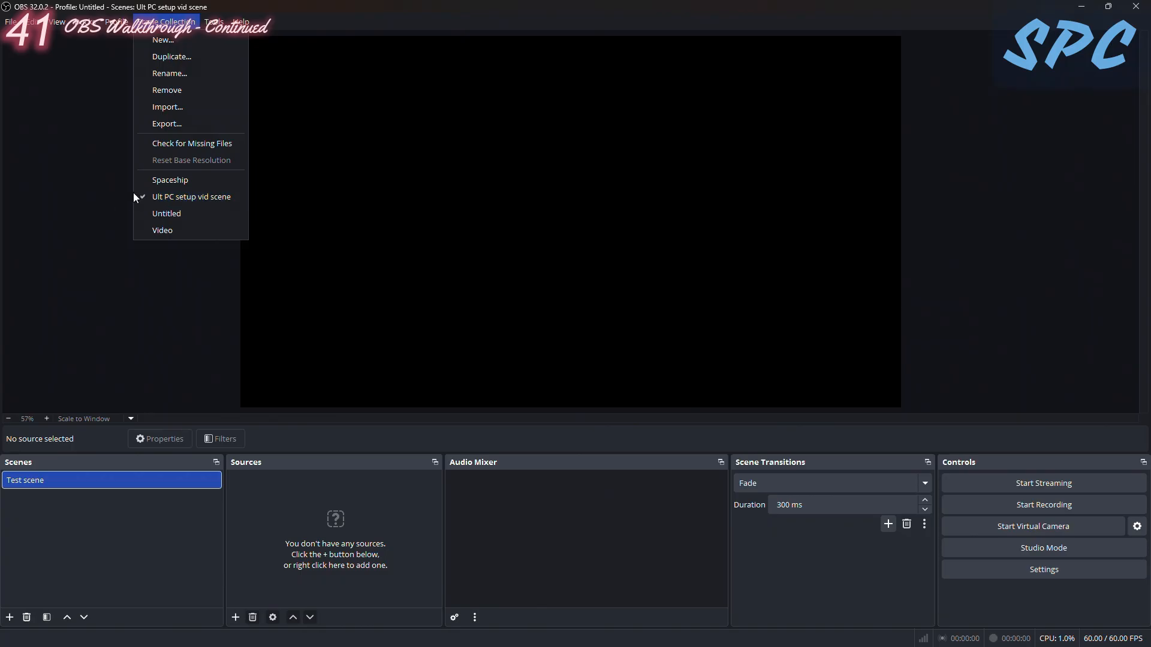
pyautogui.click(173, 42)
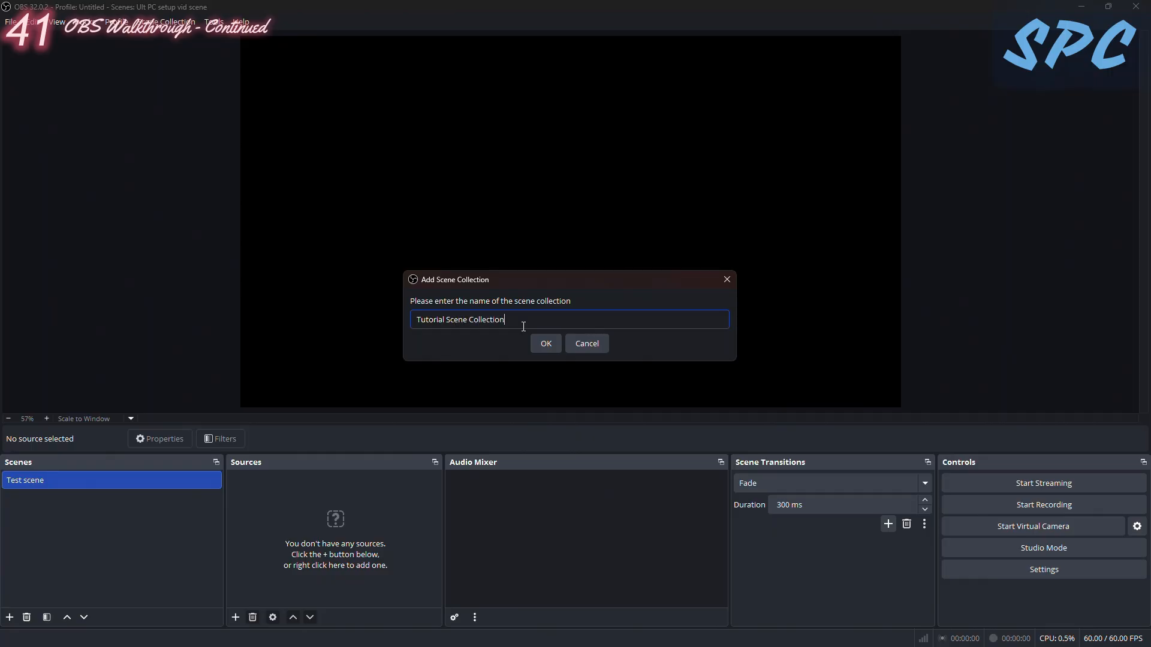
pyautogui.press('Return')
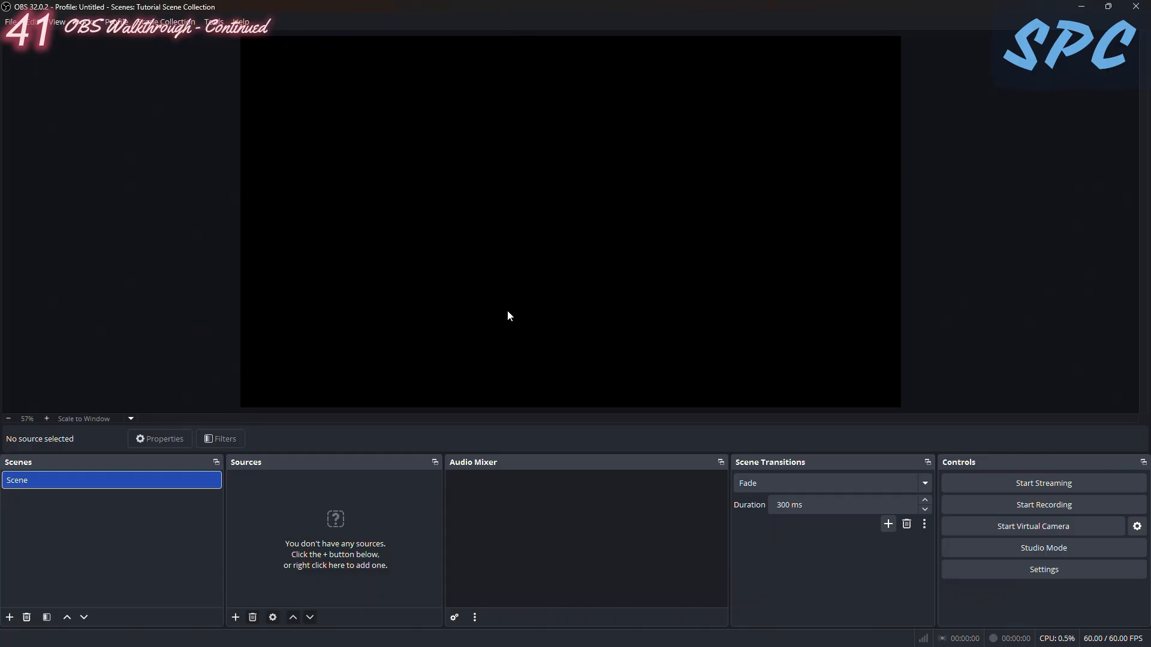
# - Switch back and forth between Ult PC setup vid scene and Tutorial Scene Collection to compare their scenes
pyautogui.click(167, 21)
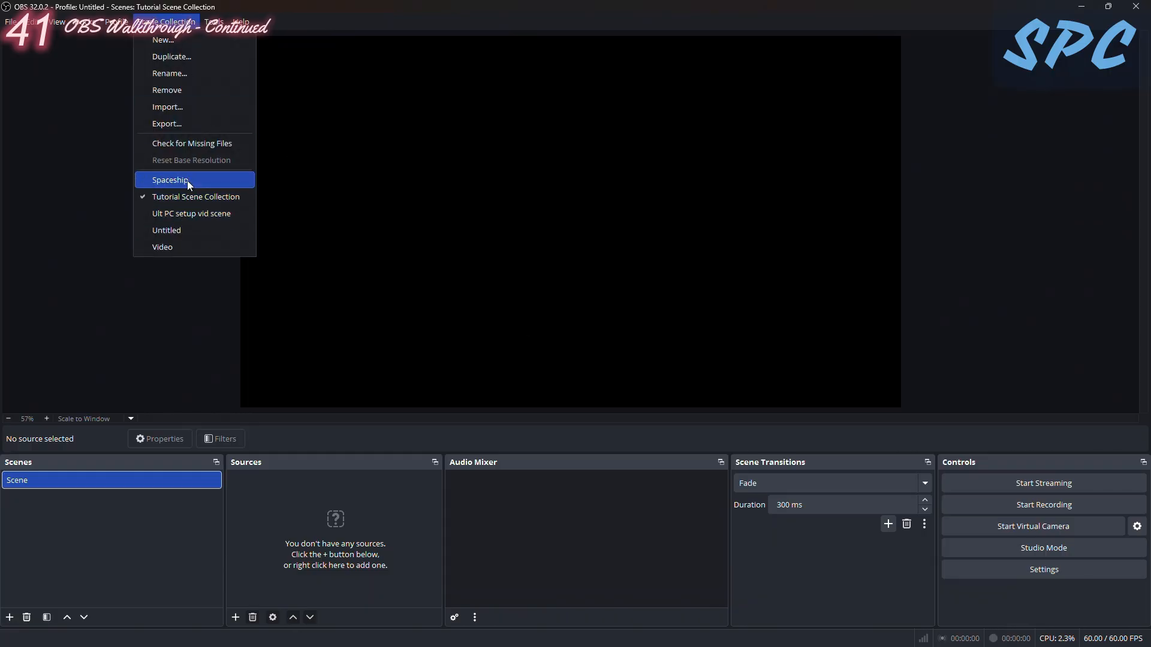
pyautogui.click(174, 214)
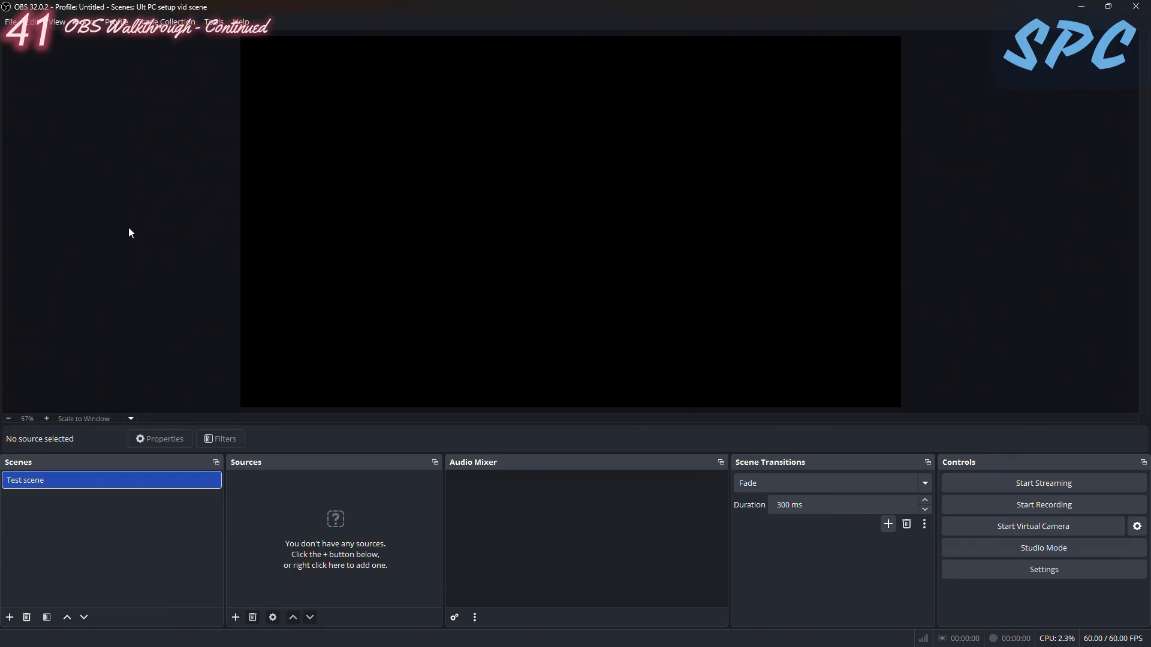
pyautogui.click(171, 27)
pyautogui.click(185, 198)
pyautogui.click(169, 22)
pyautogui.click(180, 215)
# - Load the Untitled scene collection to view its scenes, and return to Tutorial Scene Collection
pyautogui.click(168, 22)
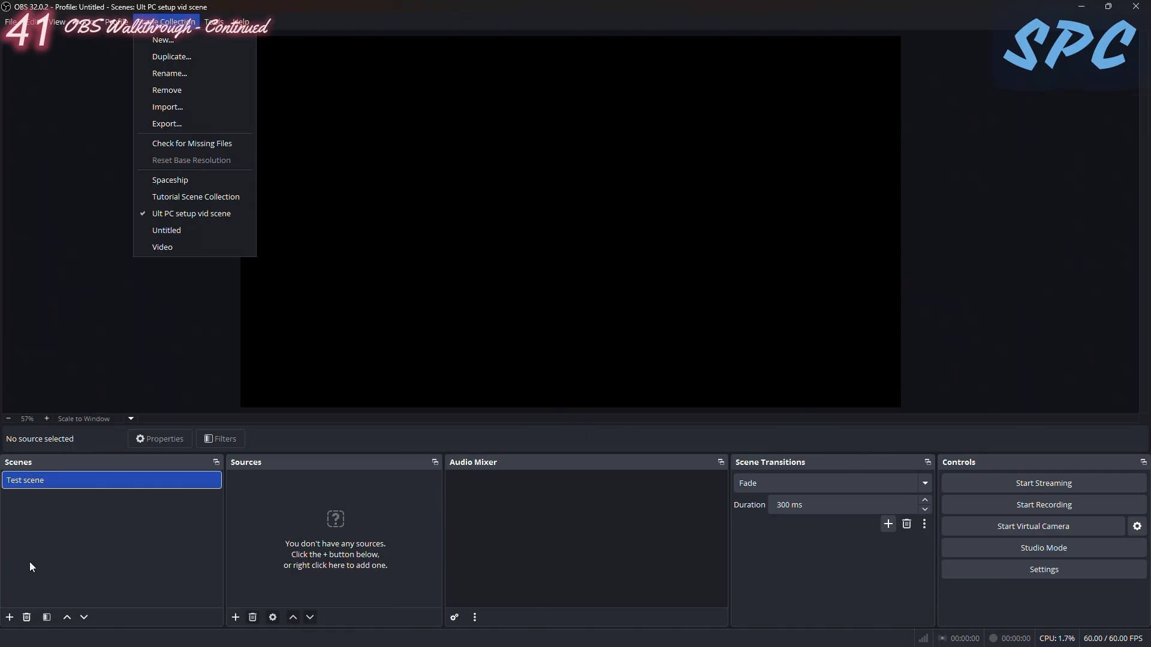
pyautogui.click(170, 230)
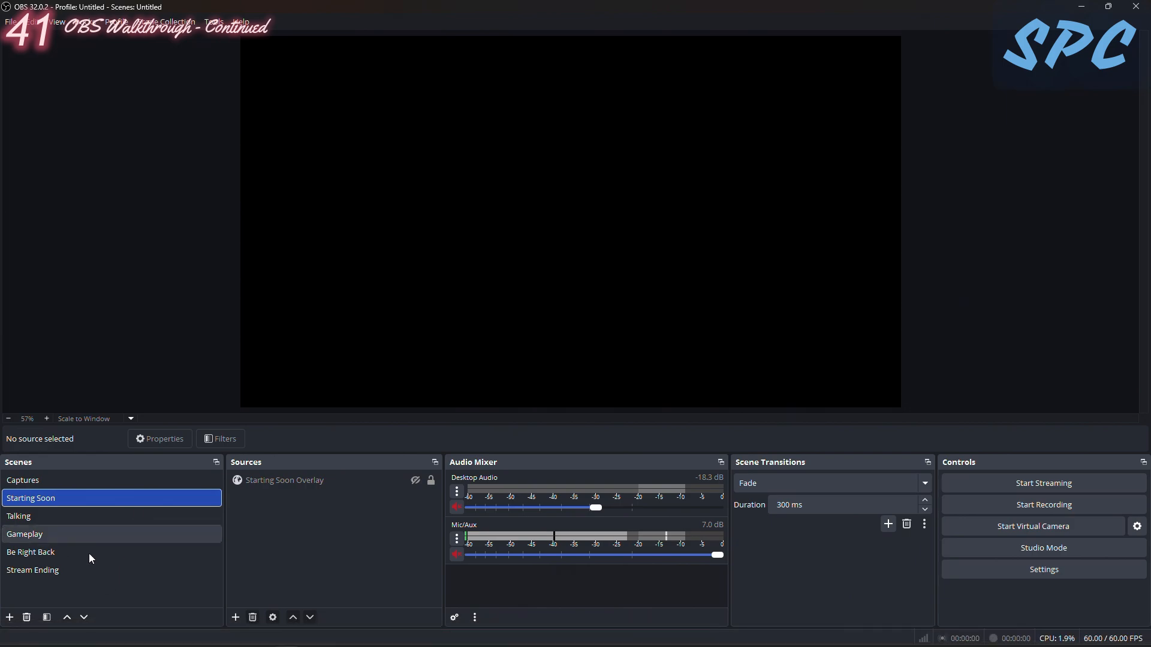
pyautogui.click(167, 21)
pyautogui.click(174, 199)
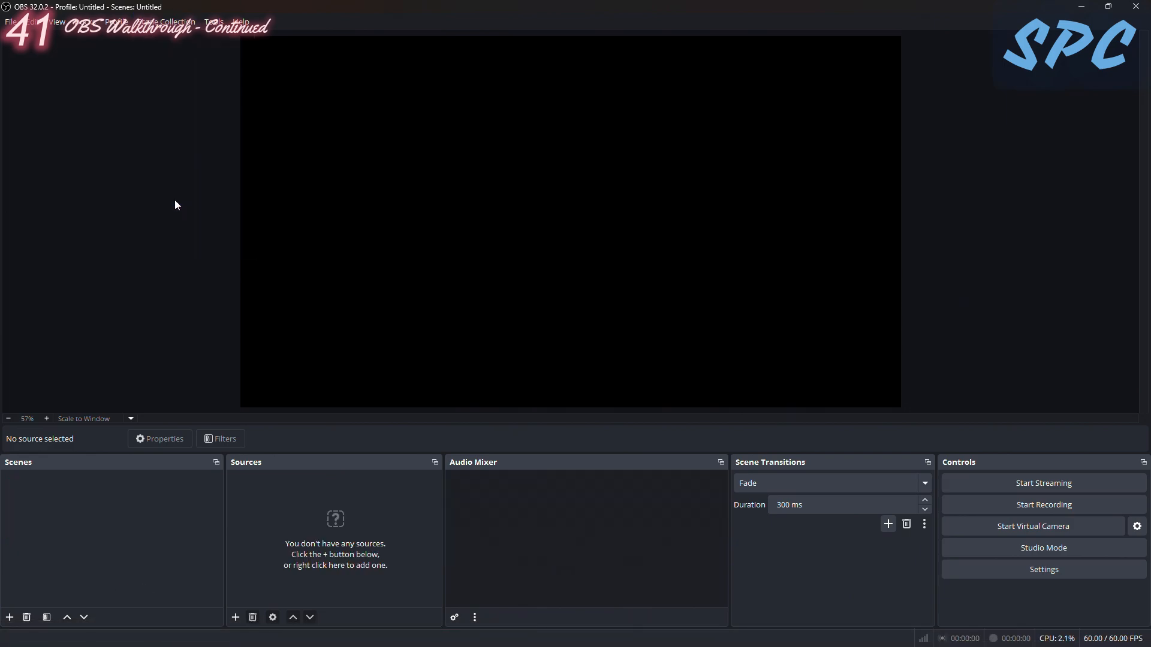
# - Create a new profile named "Test profile" without the auto-configuration wizard
pyautogui.click(116, 21)
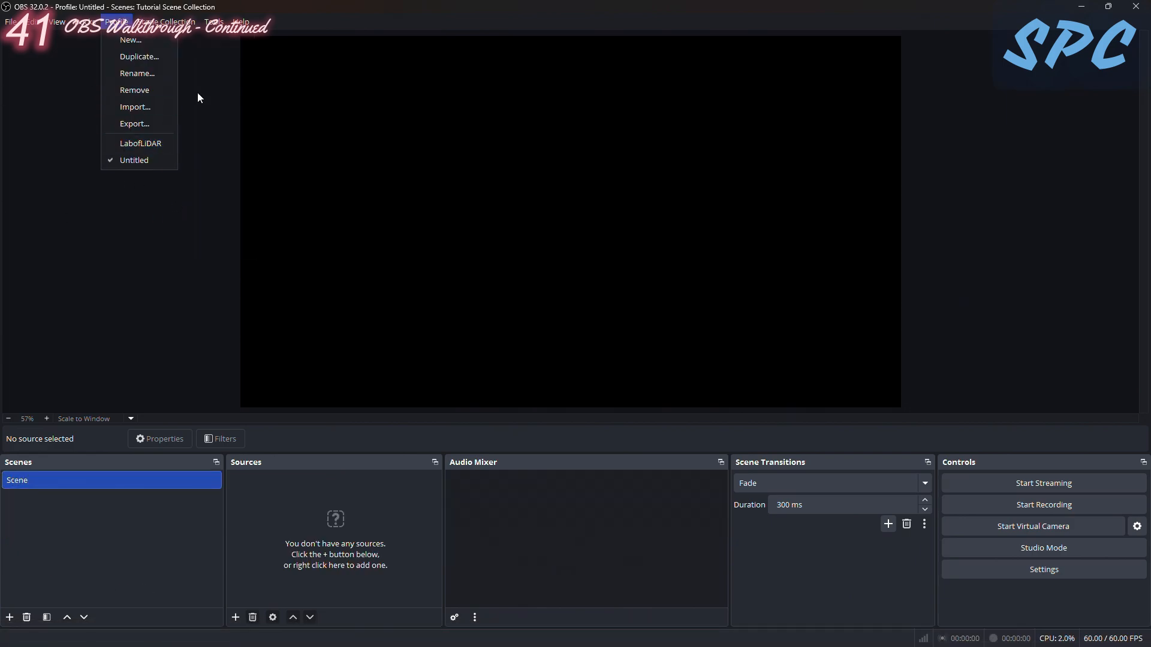
pyautogui.click(131, 42)
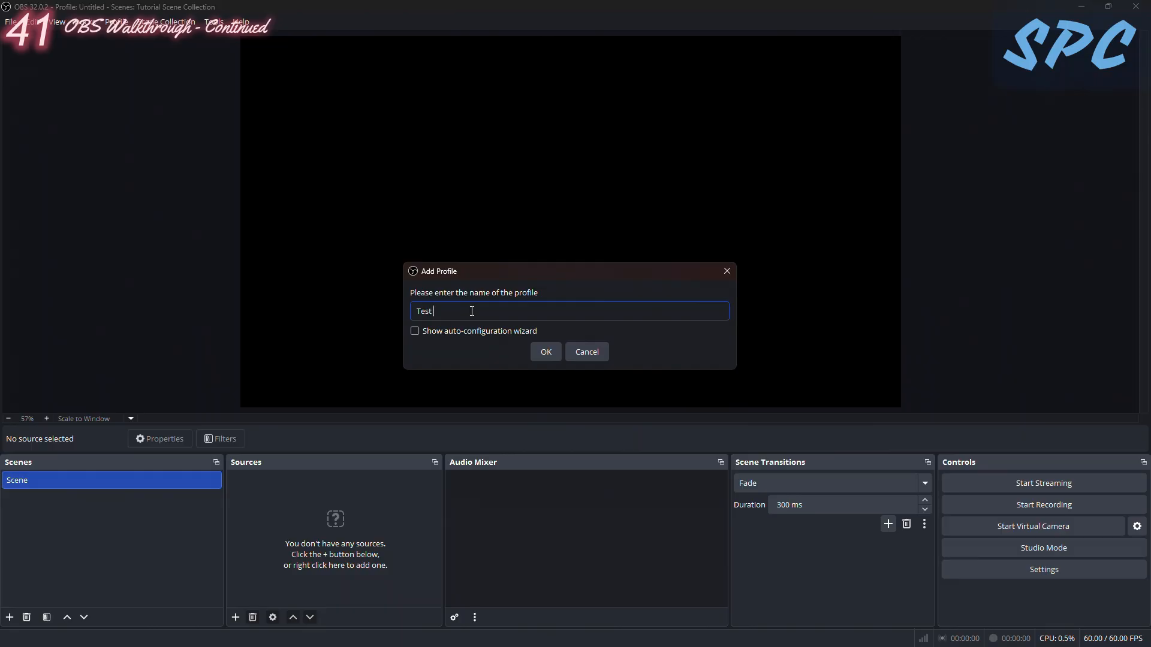
pyautogui.press('Return')
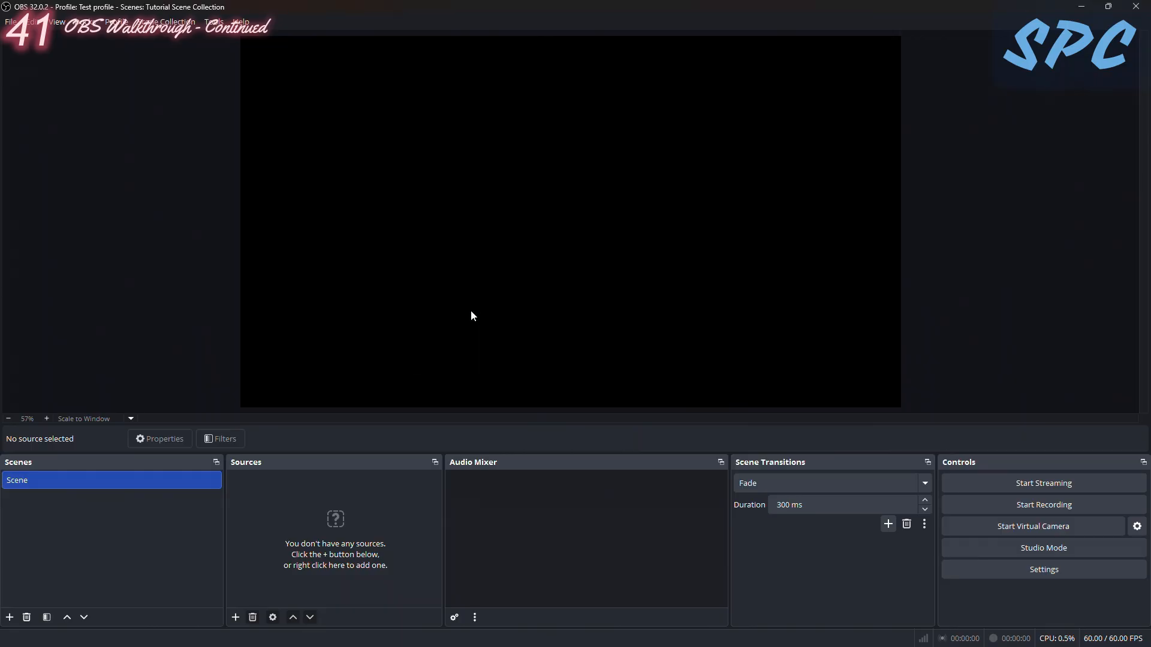
# - Look over the new profile's settings window, and check the available profiles and scene collections
pyautogui.click(116, 22)
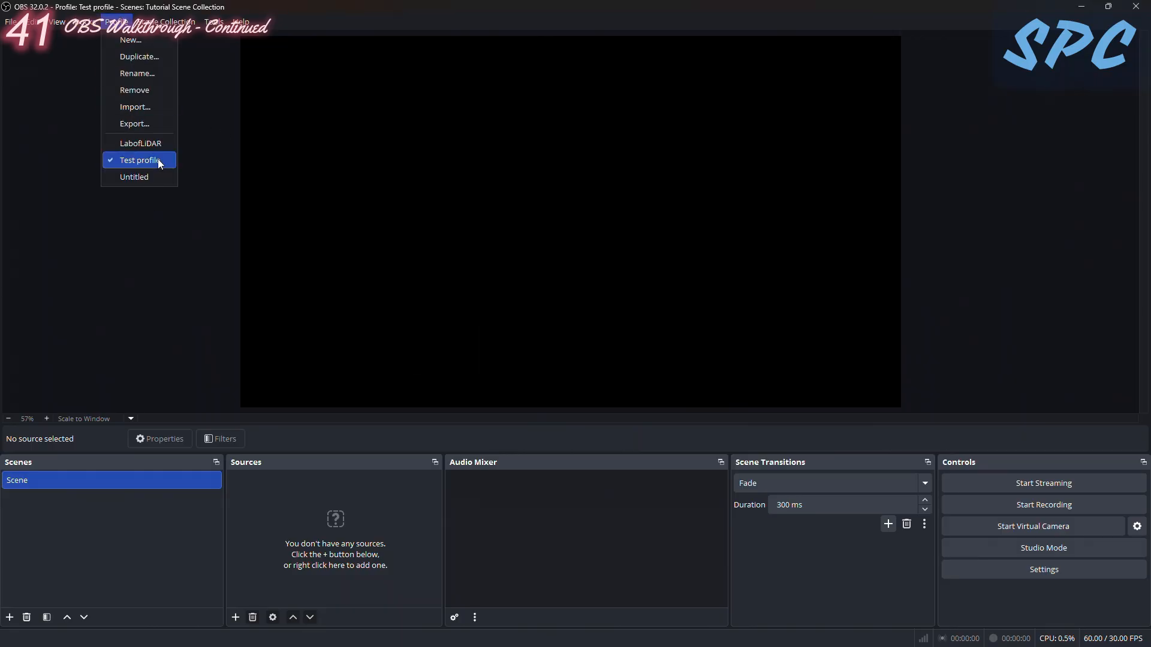
pyautogui.click(11, 22)
pyautogui.click(11, 22)
pyautogui.click(27, 79)
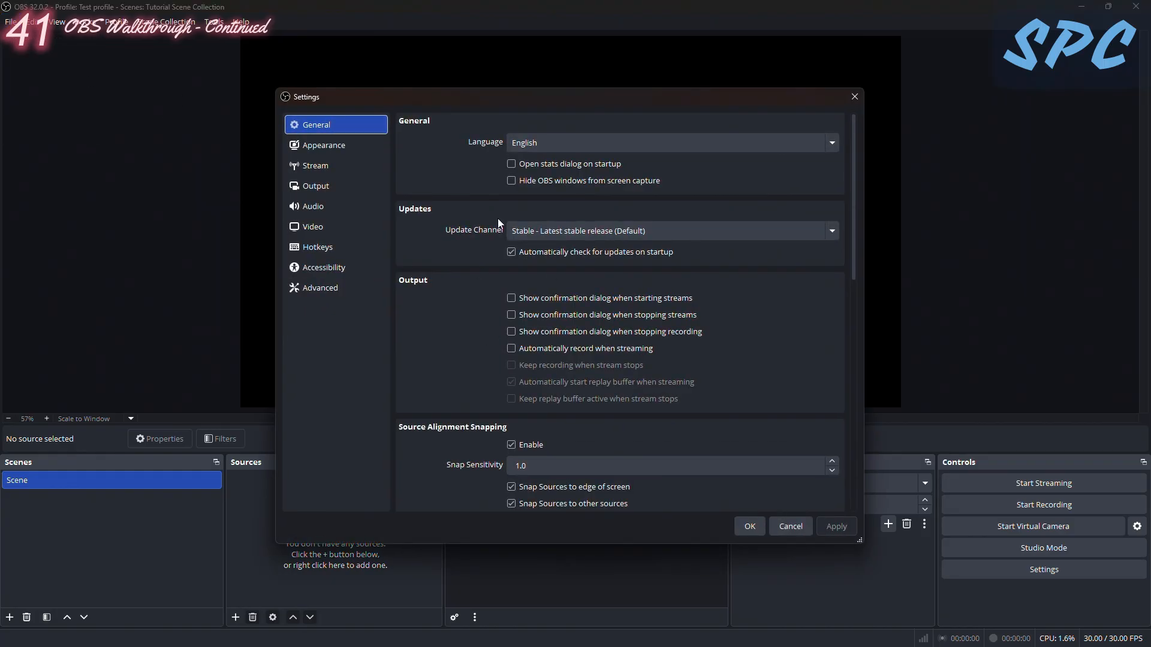
pyautogui.click(855, 97)
pyautogui.click(116, 22)
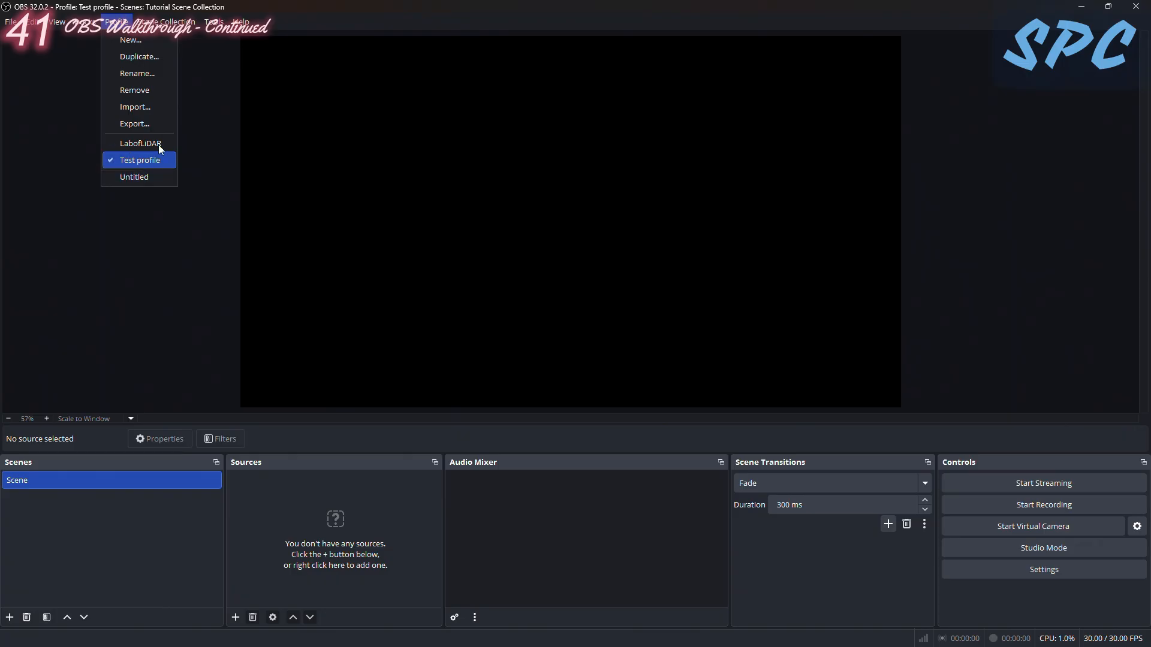
pyautogui.moveTo(180, 22)
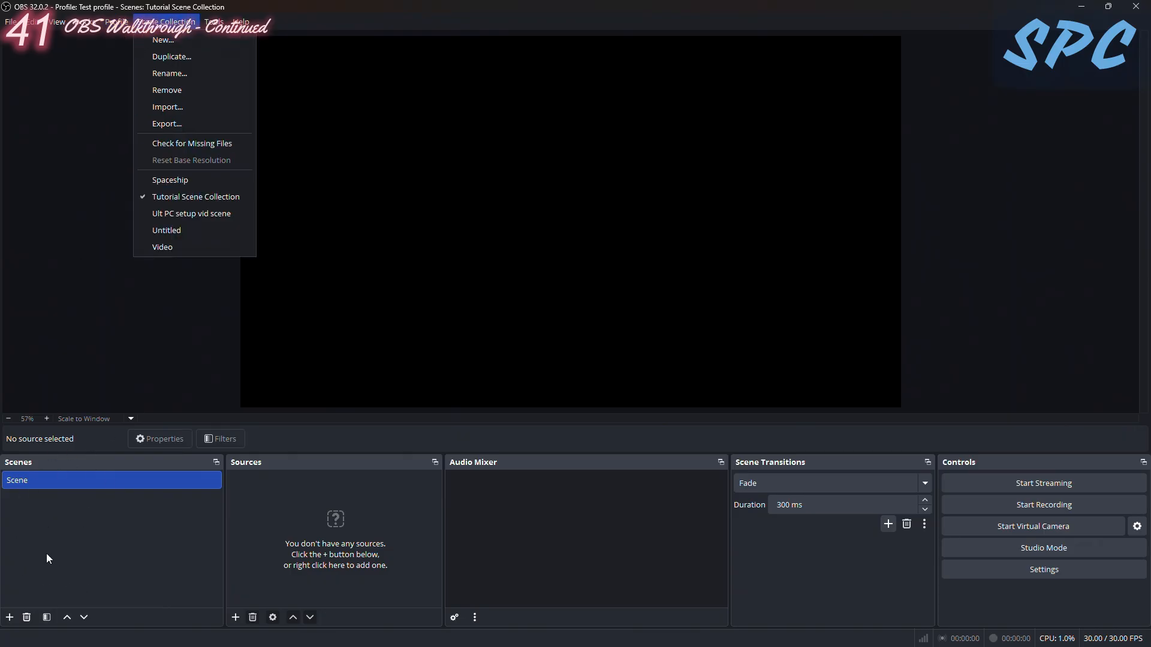
# - Look at the general settings of the Test profile, and close the settings window without changes
pyautogui.moveTo(113, 17)
pyautogui.click(10, 22)
pyautogui.click(11, 22)
pyautogui.click(27, 77)
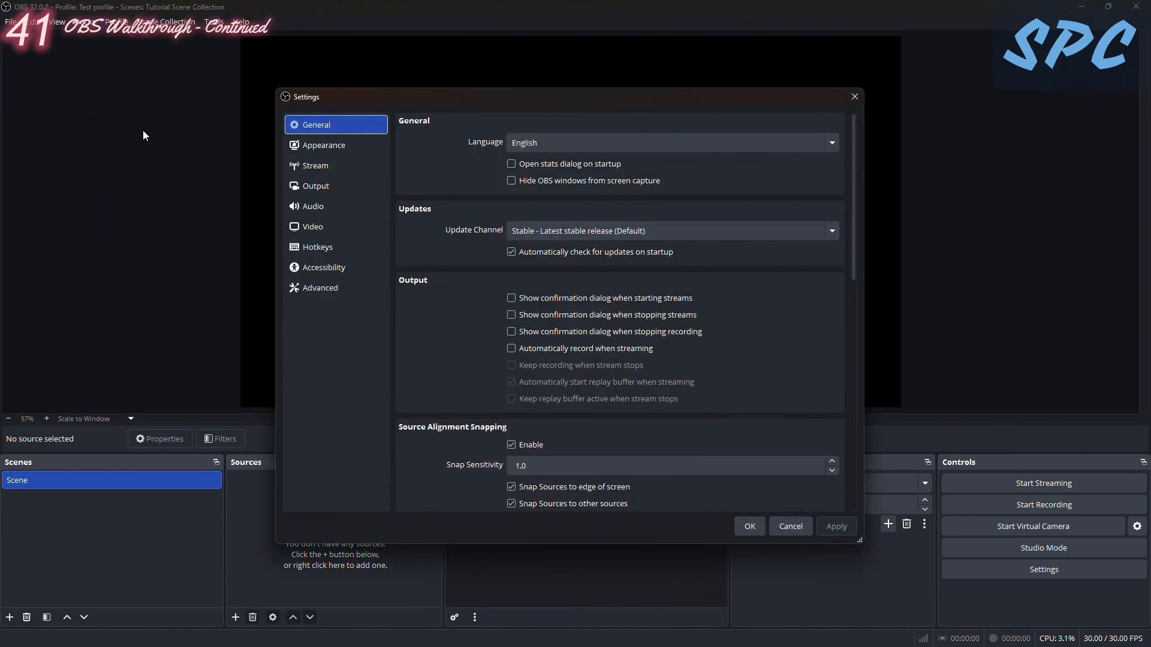
pyautogui.click(854, 97)
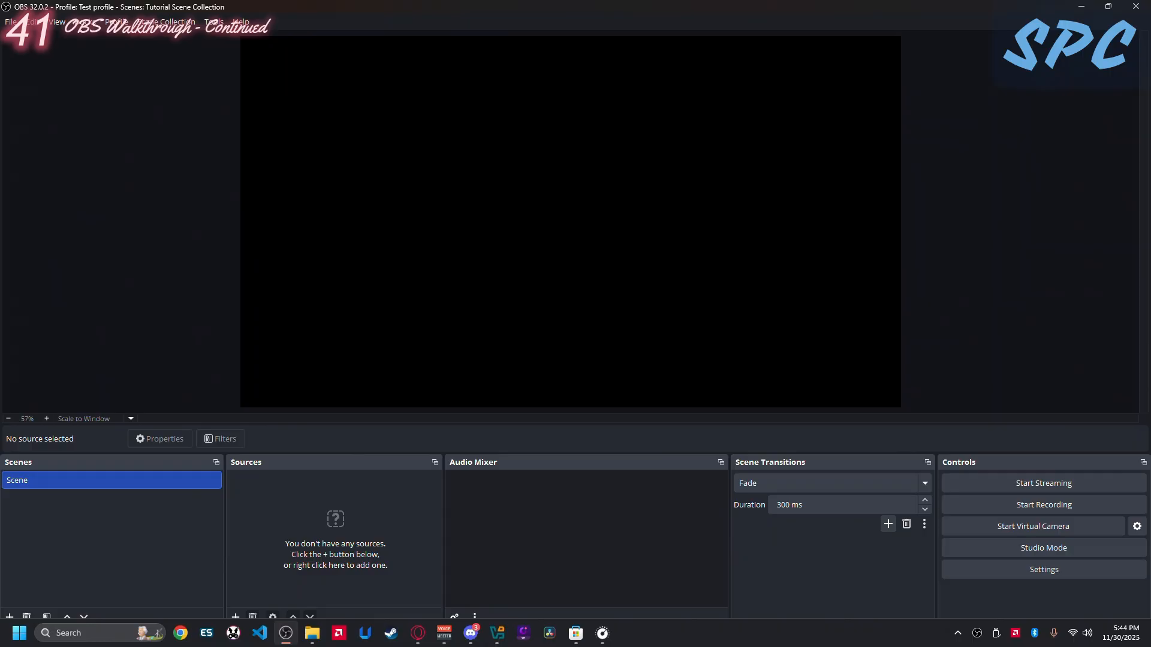
# - Add a scene named "Starting Soon" and delete the default scene named "Scene"
pyautogui.click(10, 617)
pyautogui.click(462, 320)
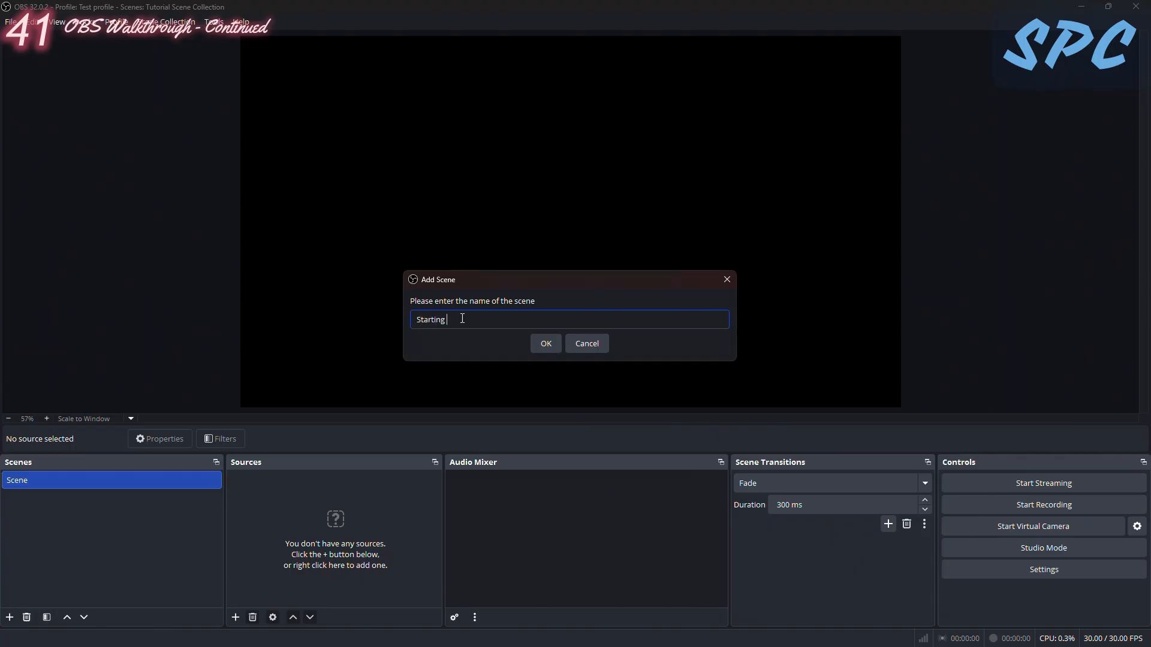
pyautogui.press('Return')
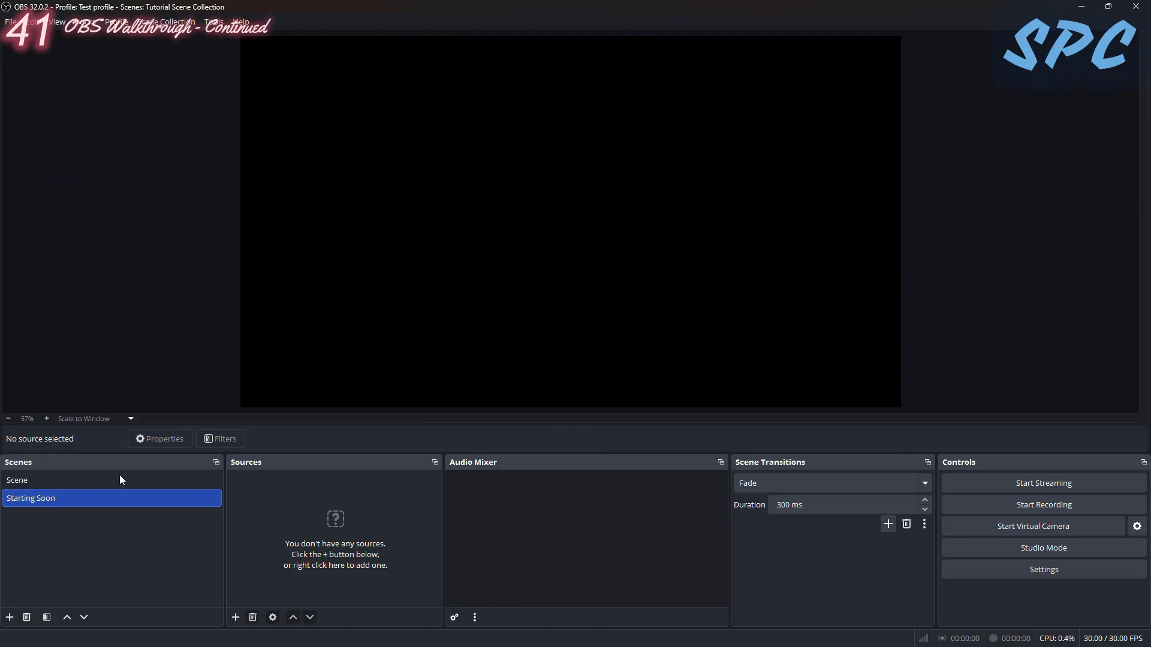
pyautogui.click(46, 479)
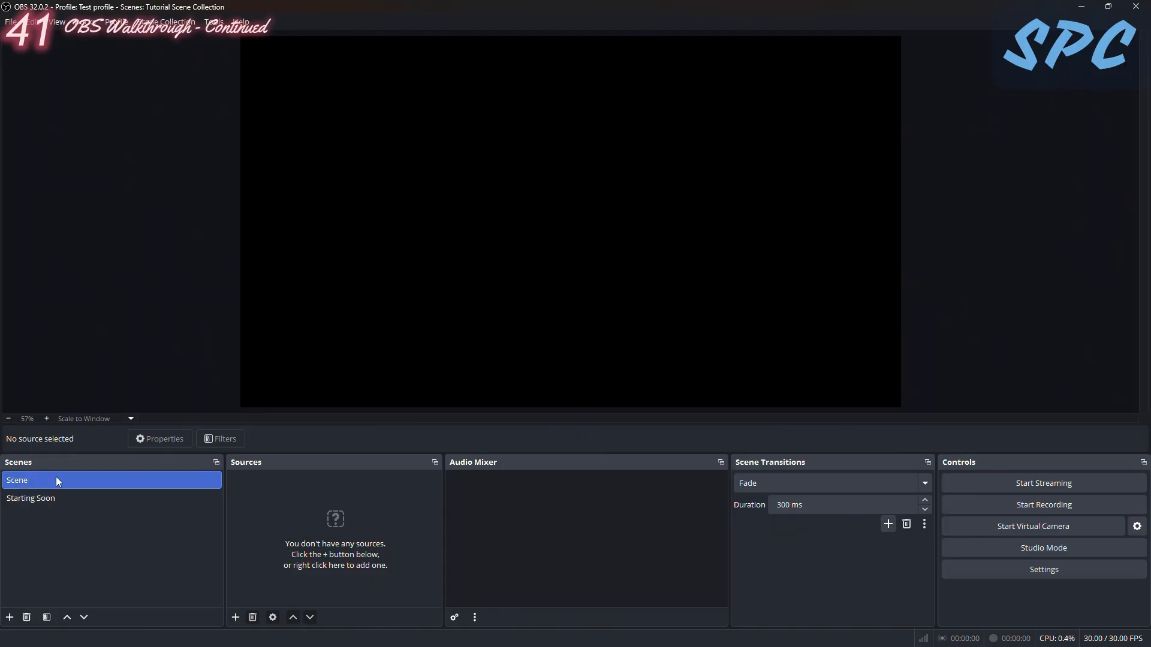
pyautogui.click(27, 618)
pyautogui.click(607, 339)
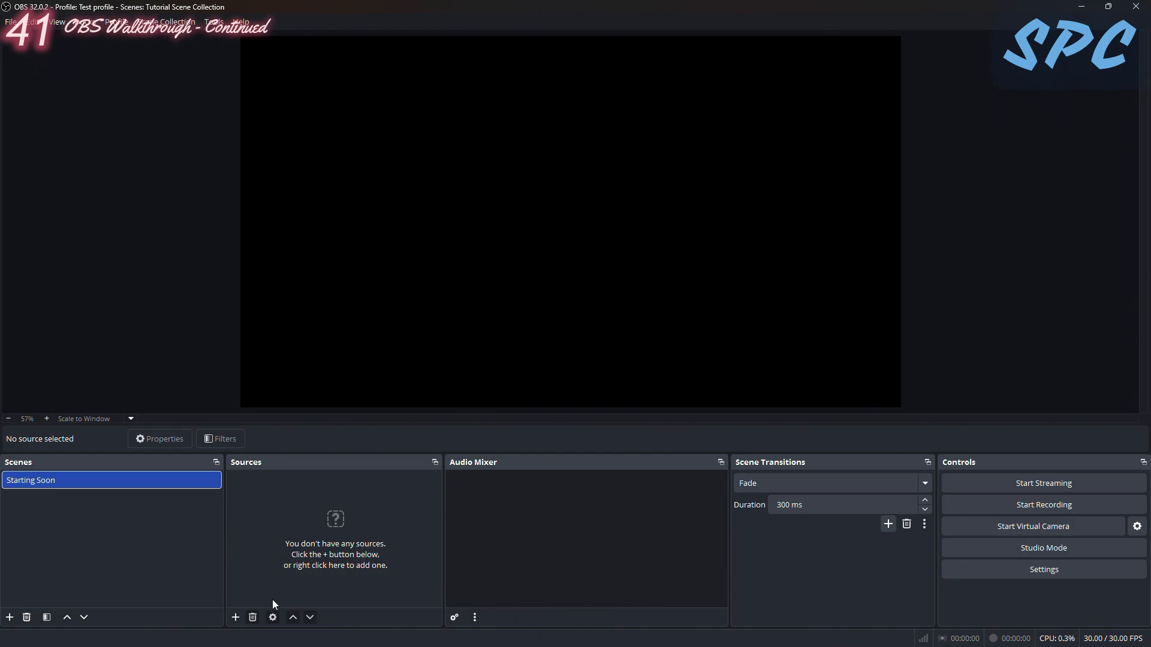
# - Add an Audio Input Capture source named "Mic" using the Voicemeeter B1 Headset Mic device
pyautogui.click(235, 618)
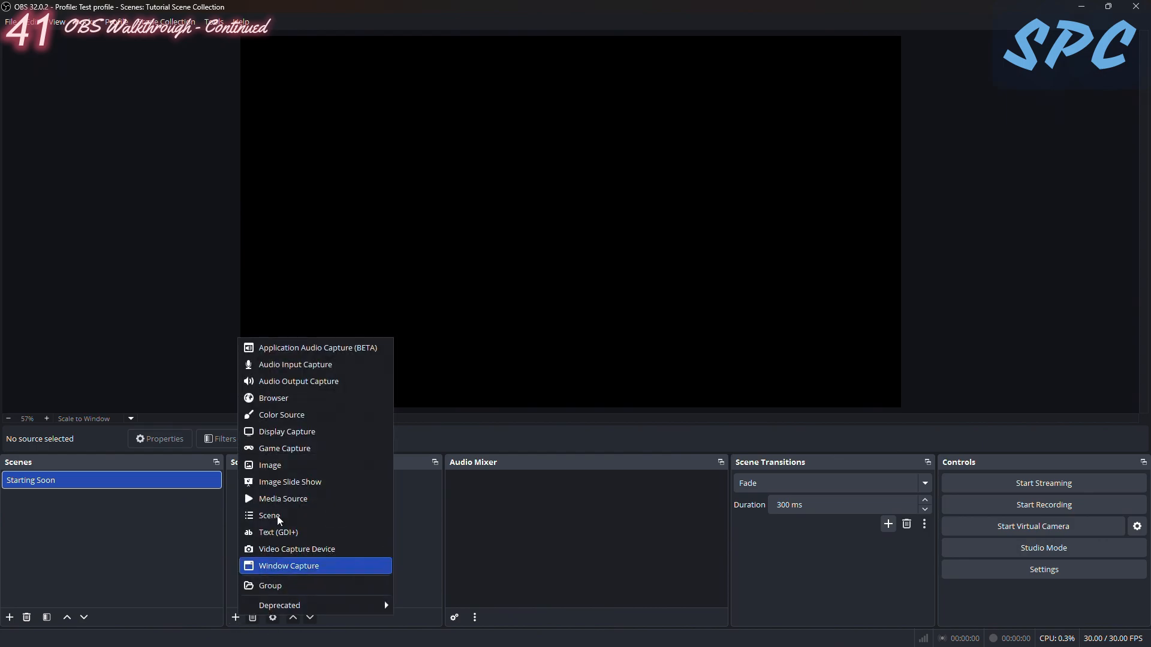
pyautogui.click(301, 365)
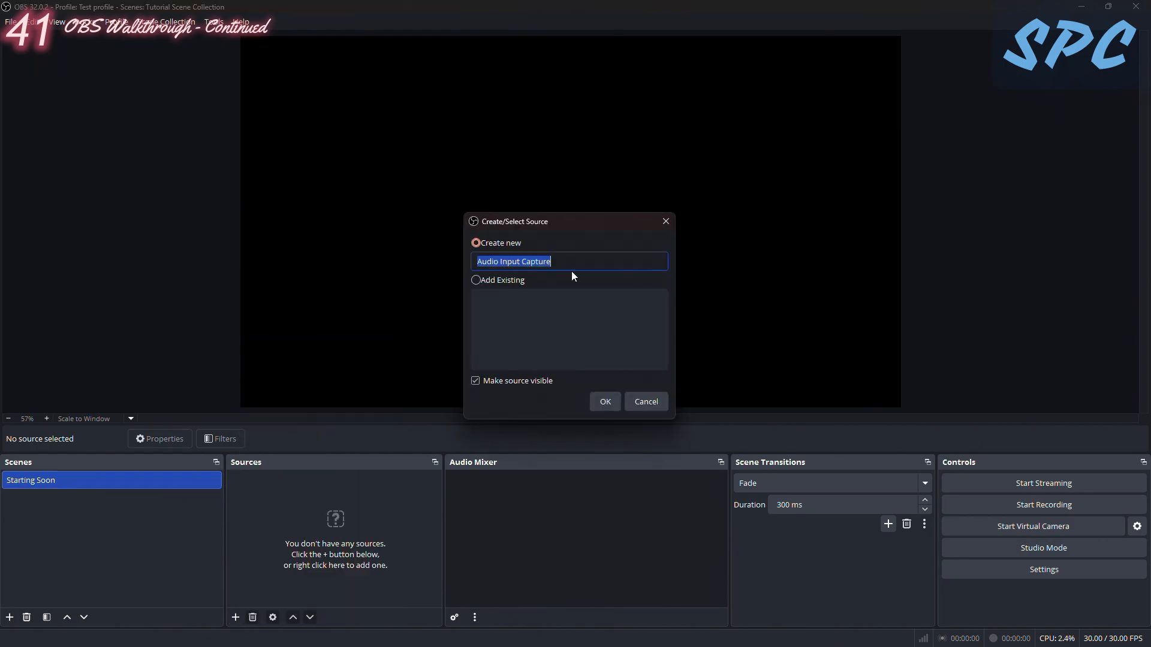
pyautogui.press('BackSpace')
pyautogui.write('Mic')
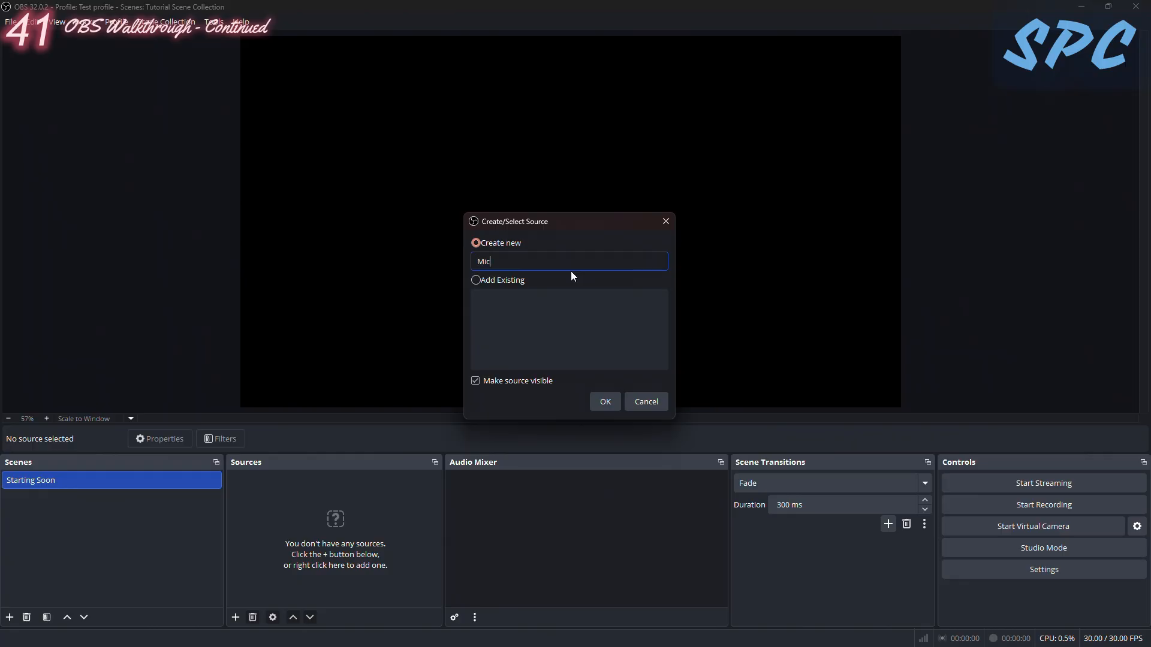
pyautogui.click(601, 406)
pyautogui.click(460, 180)
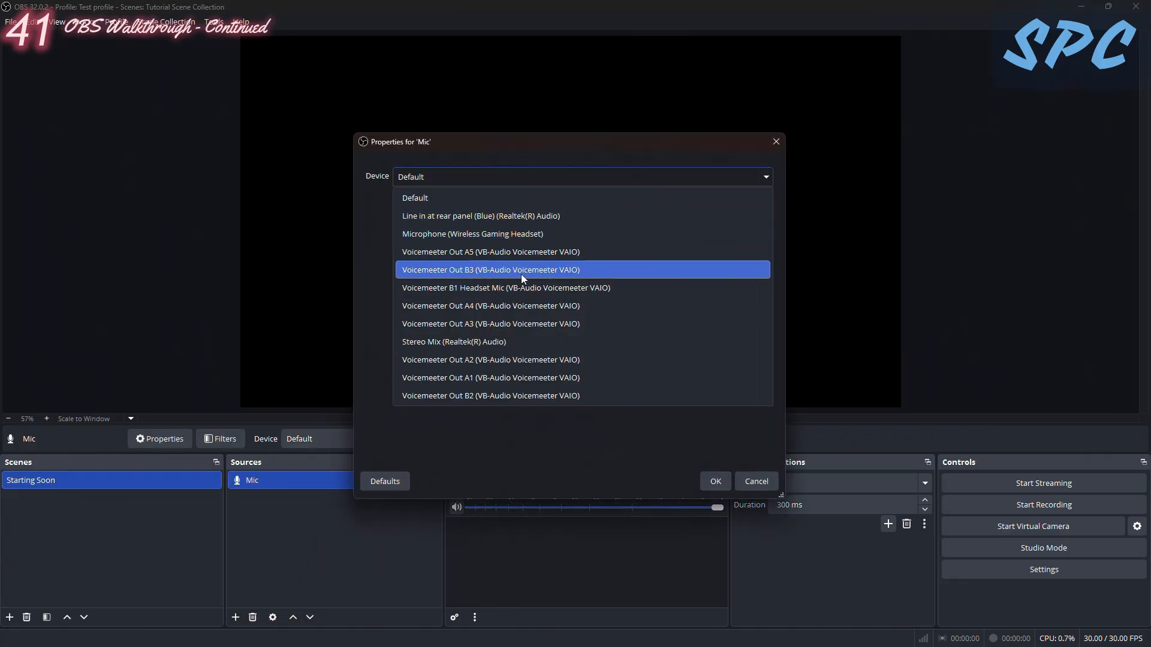
pyautogui.click(483, 287)
pyautogui.click(714, 481)
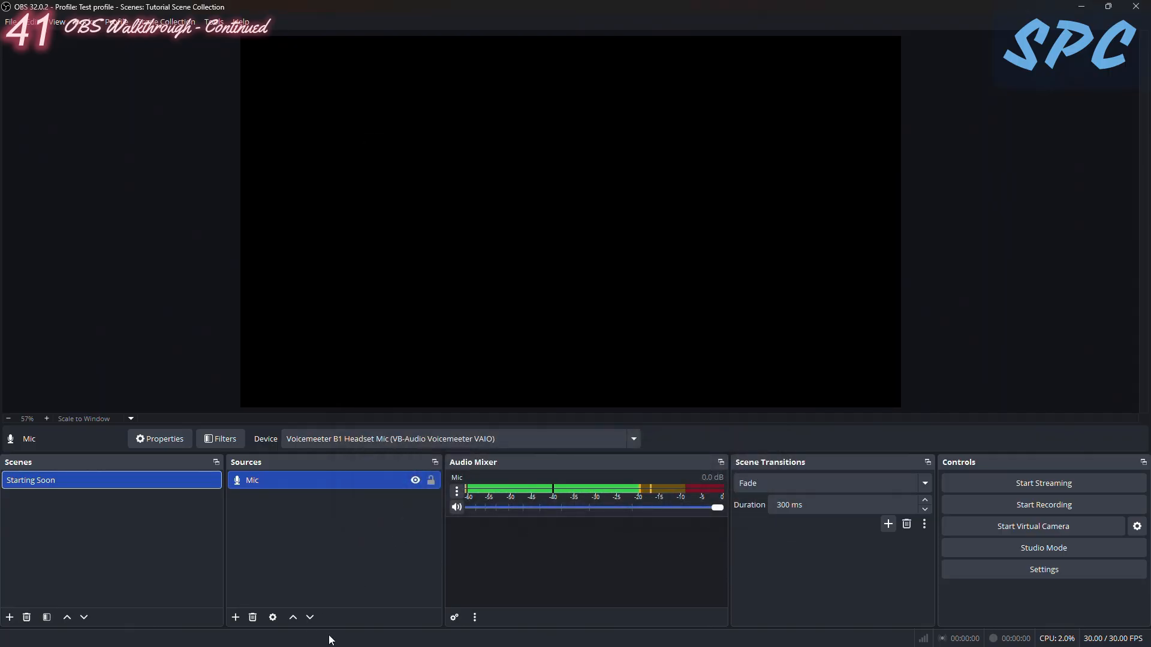
pyautogui.click(252, 589)
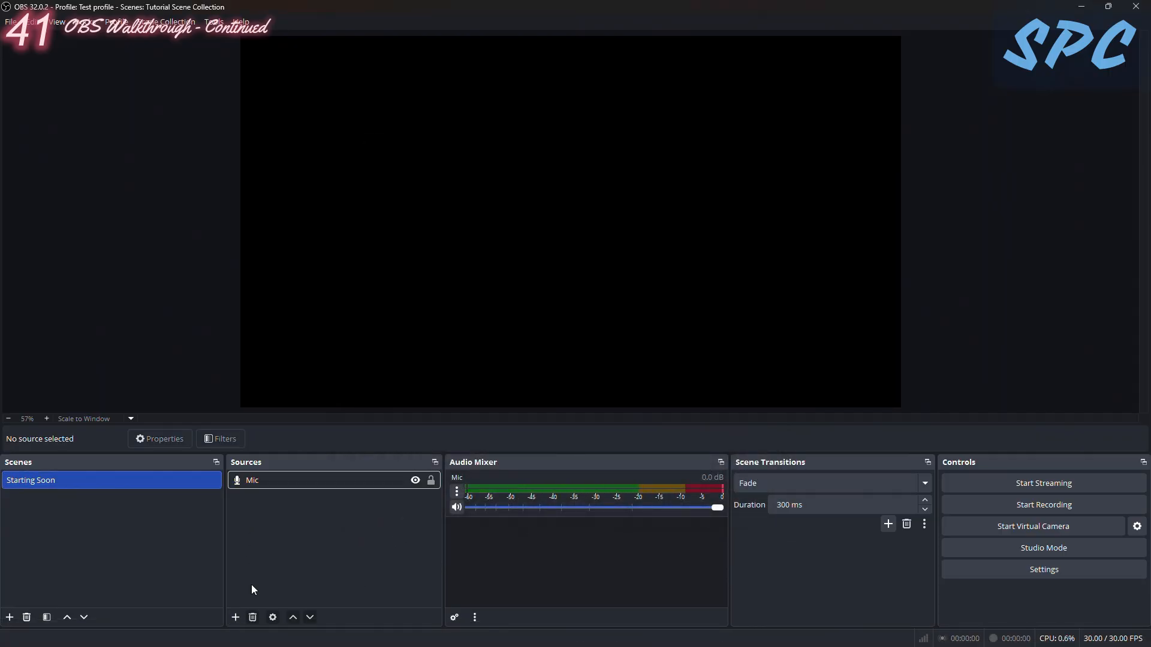
# - Add a Media Source named "Theme Song" to the Starting Soon scene
pyautogui.click(235, 616)
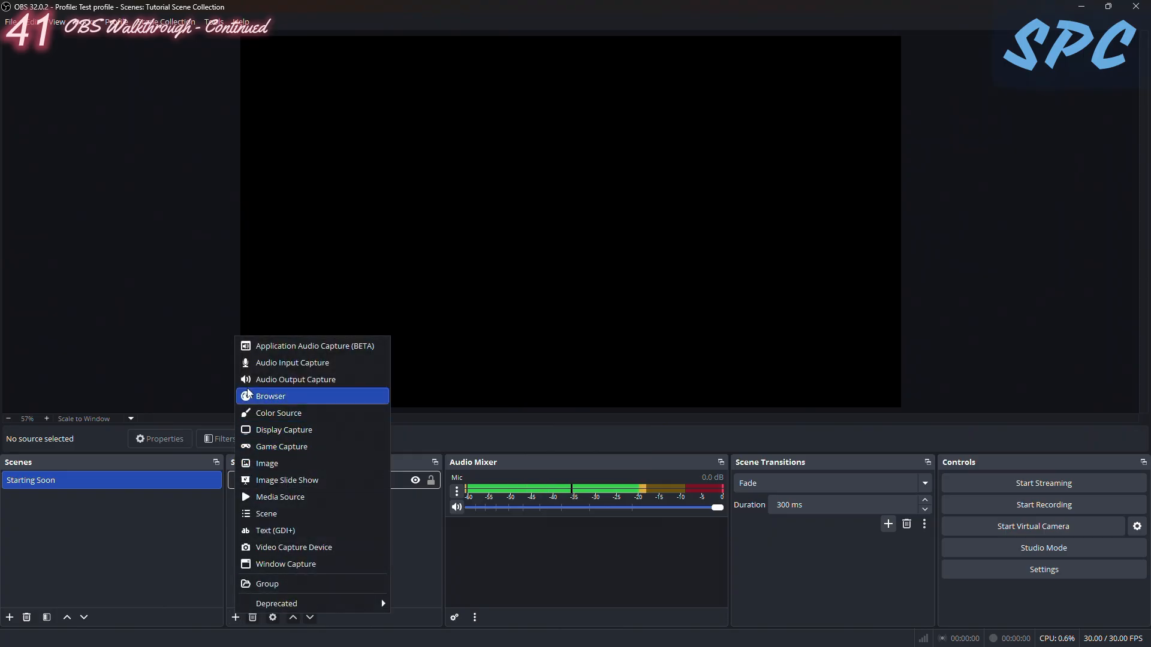
pyautogui.click(277, 497)
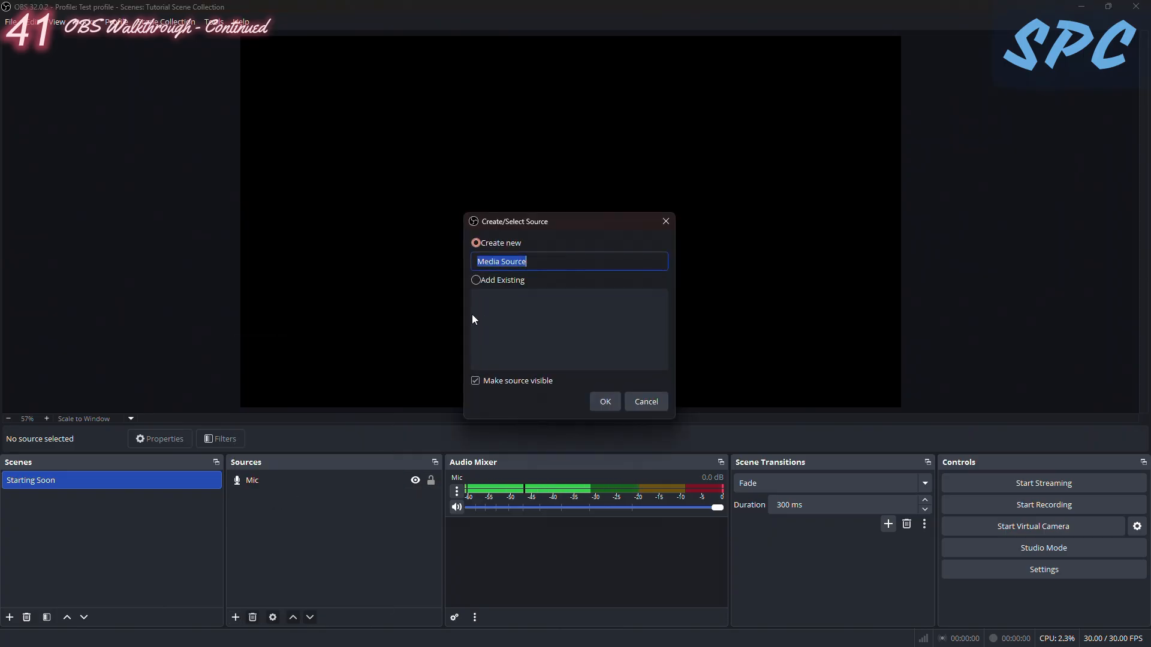
pyautogui.write('Th')
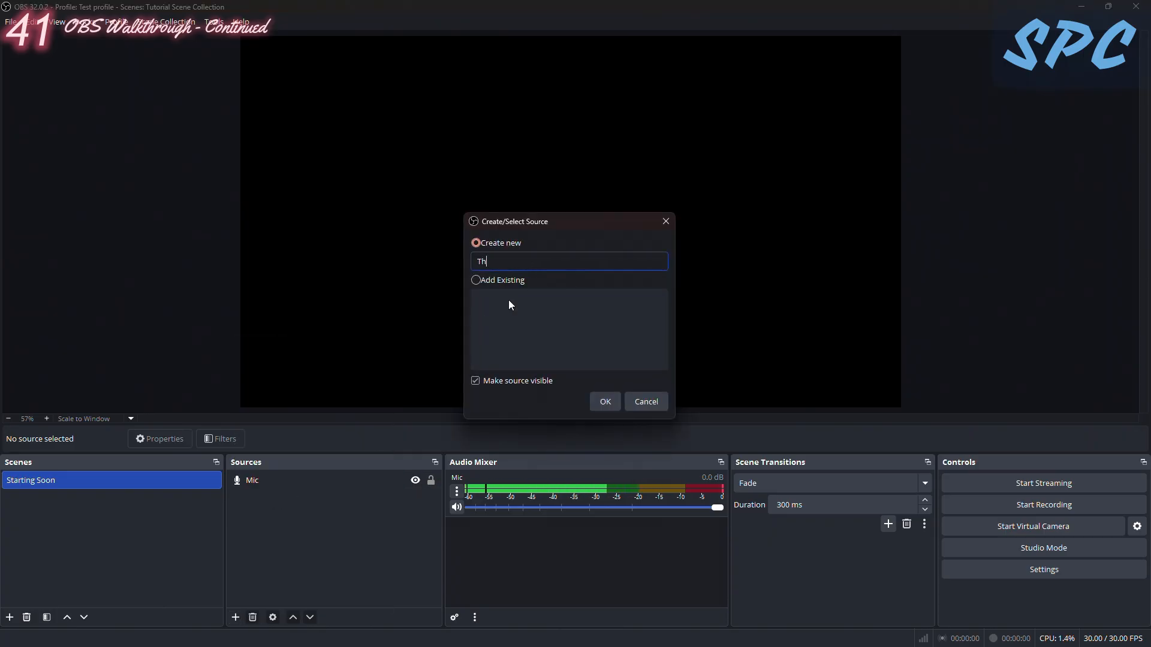
pyautogui.write('eme Sio')
pyautogui.press('BackSpace')
pyautogui.press('BackSpace')
pyautogui.write('ong')
pyautogui.press('Return')
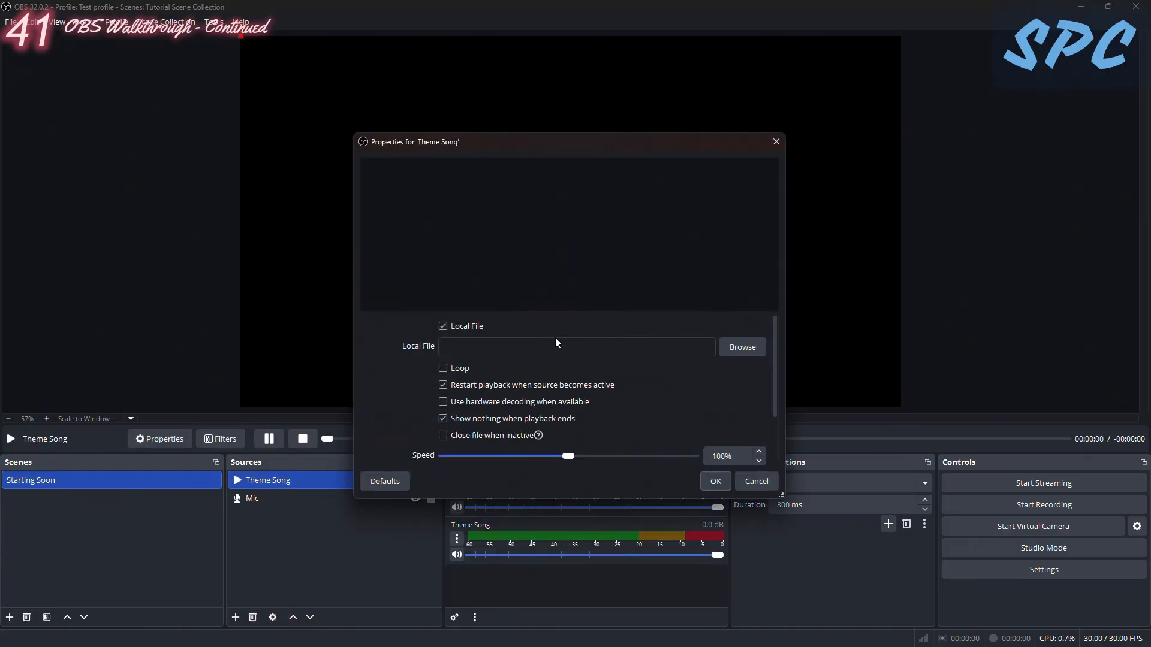
# - Set the Theme Song source's local file to the ES_Chrome Dreams MP3 from the Music folder, with looping enabled
pyautogui.click(747, 351)
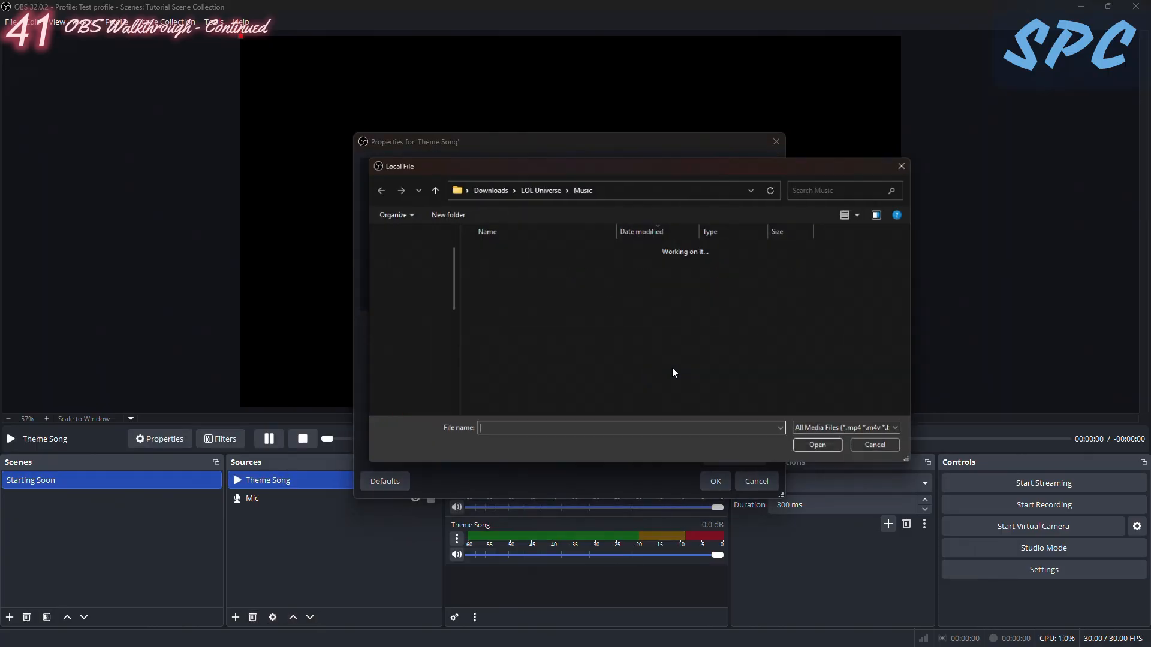
pyautogui.doubleClick(550, 282)
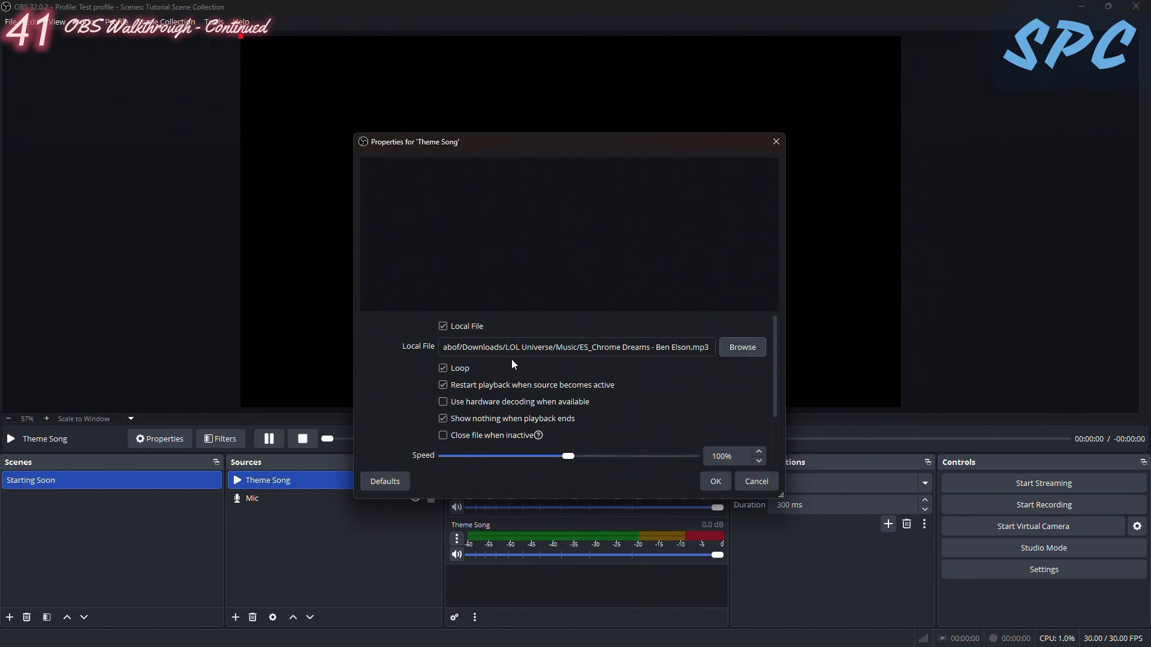
pyautogui.click(721, 485)
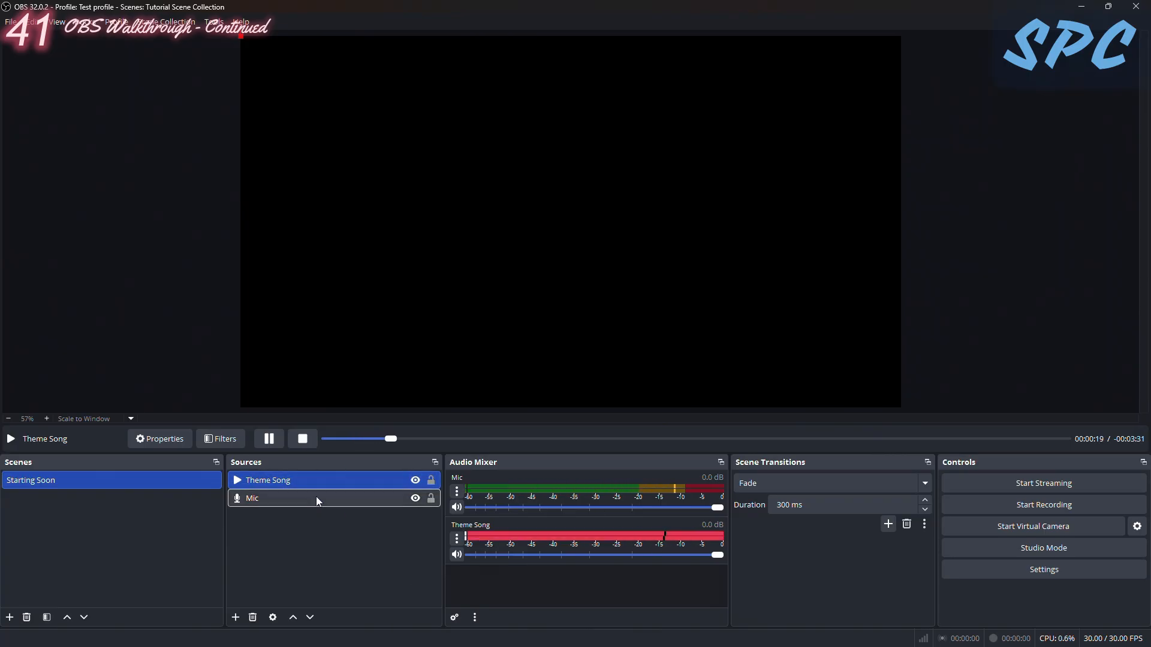
# - Switch to the browser and look over the Restream homepage, returning to OBS Studio
pyautogui.click(236, 618)
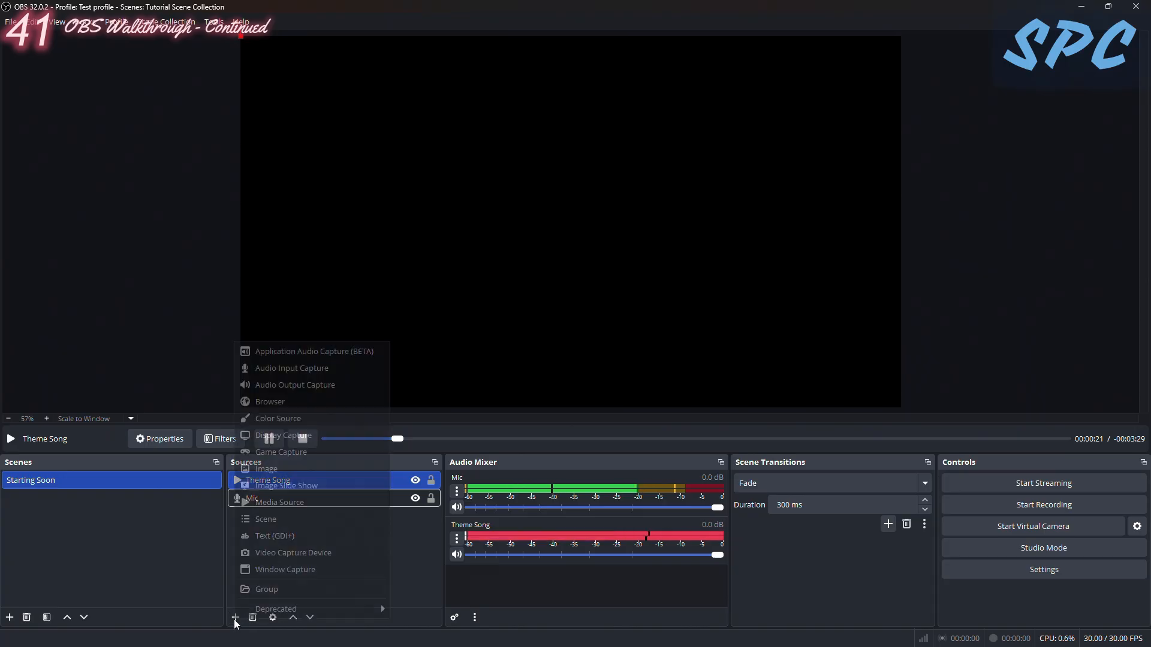
pyautogui.click(277, 619)
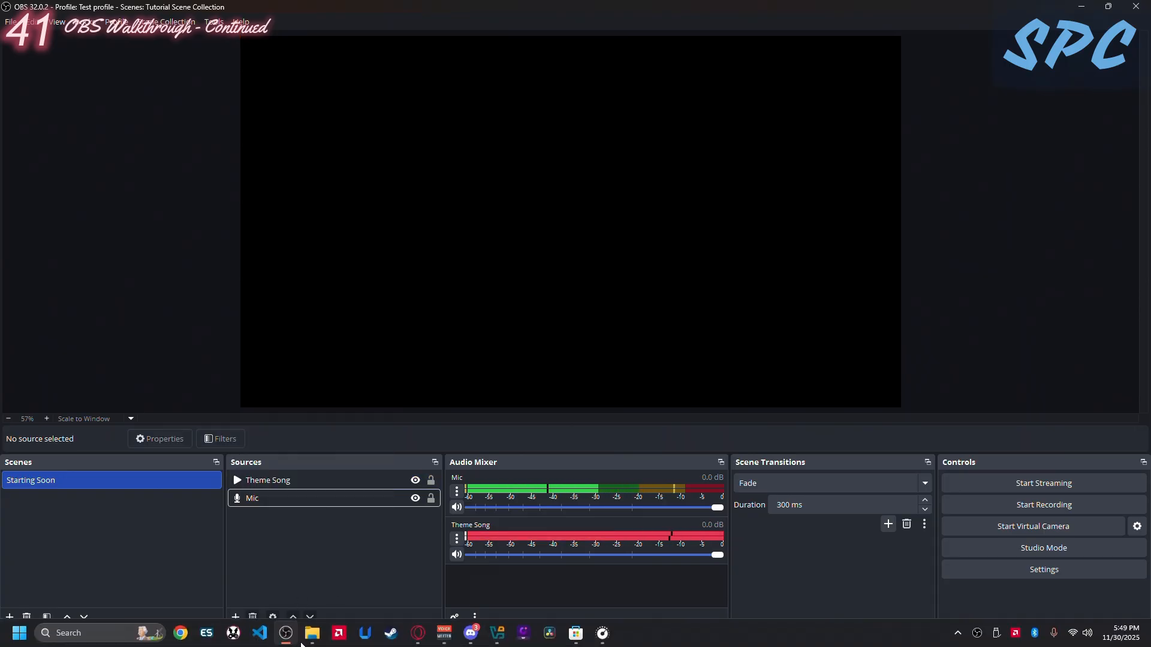
pyautogui.click(414, 640)
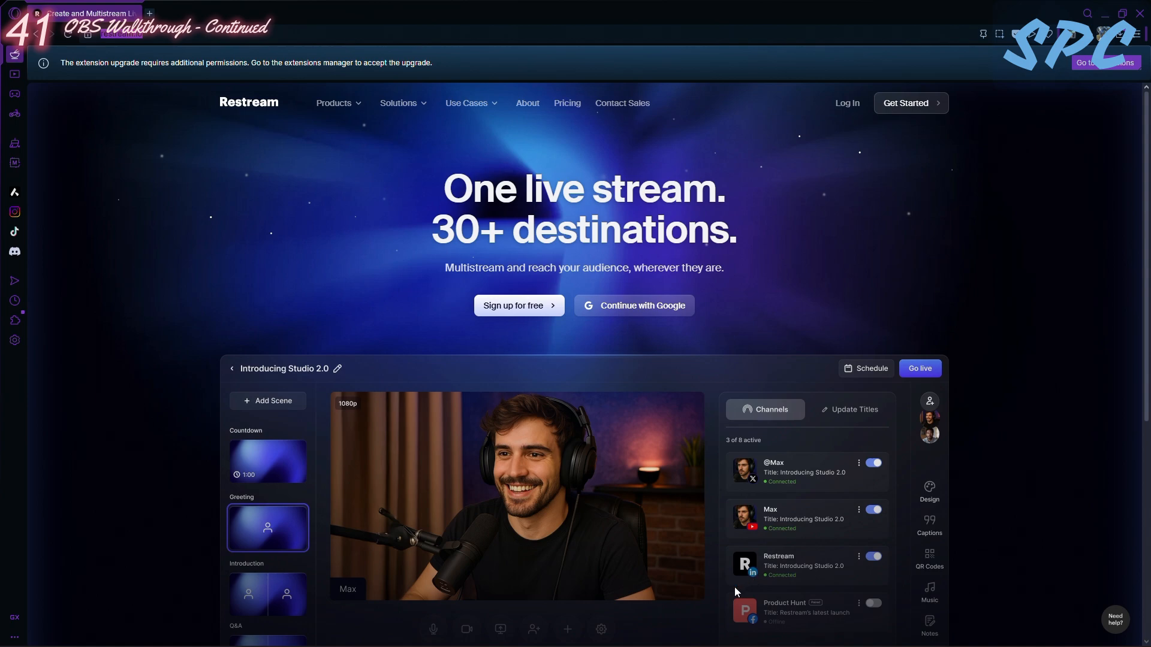
pyautogui.scroll(-3, 765, 494)
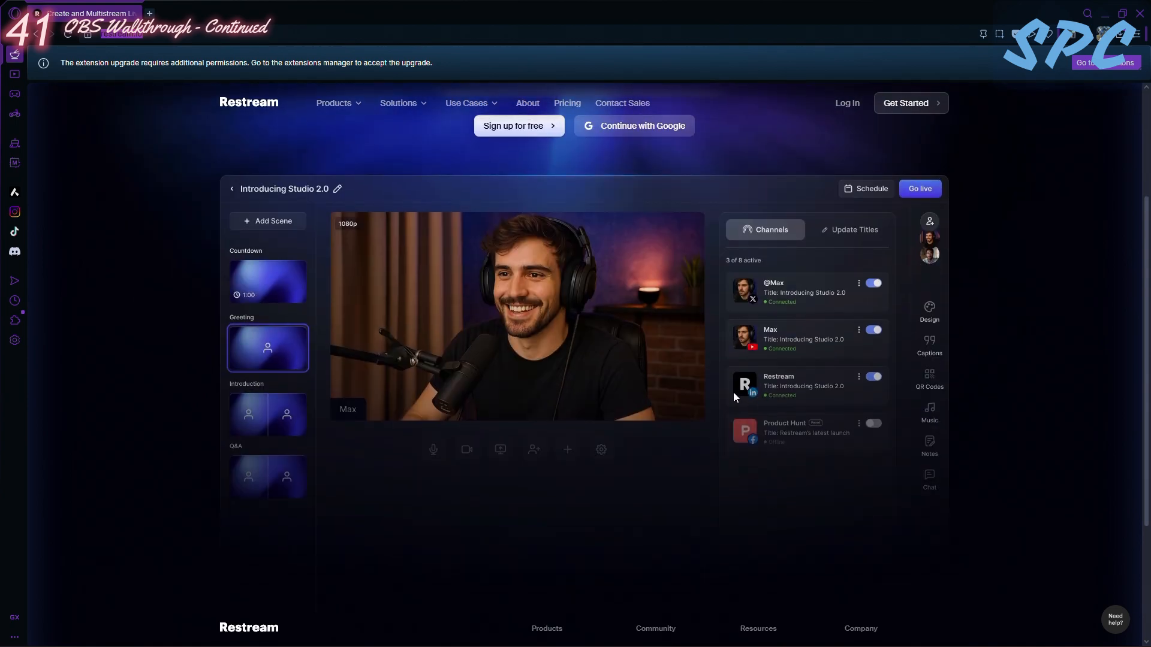
pyautogui.scroll(3, 712, 363)
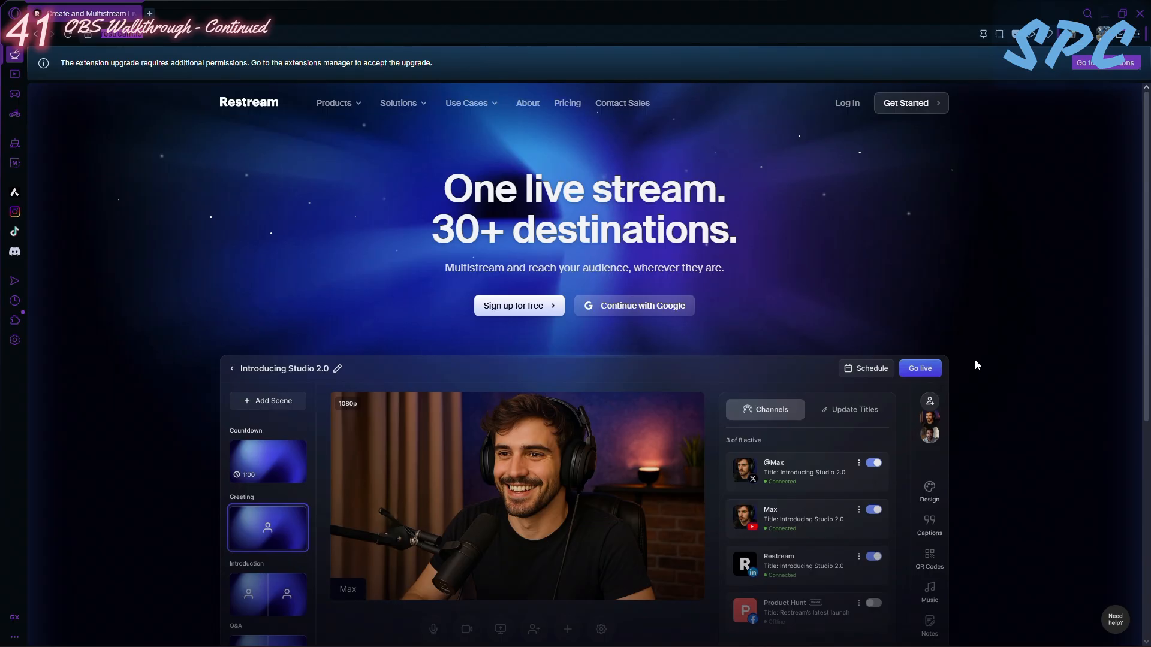
pyautogui.moveTo(365, 646)
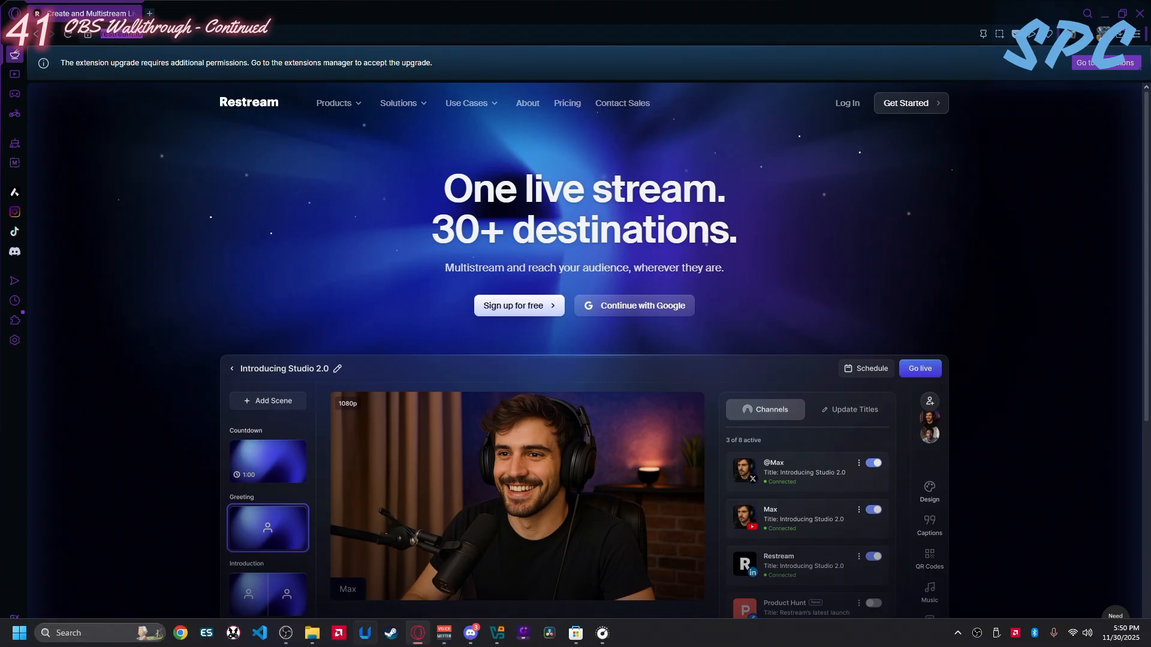
pyautogui.click(286, 634)
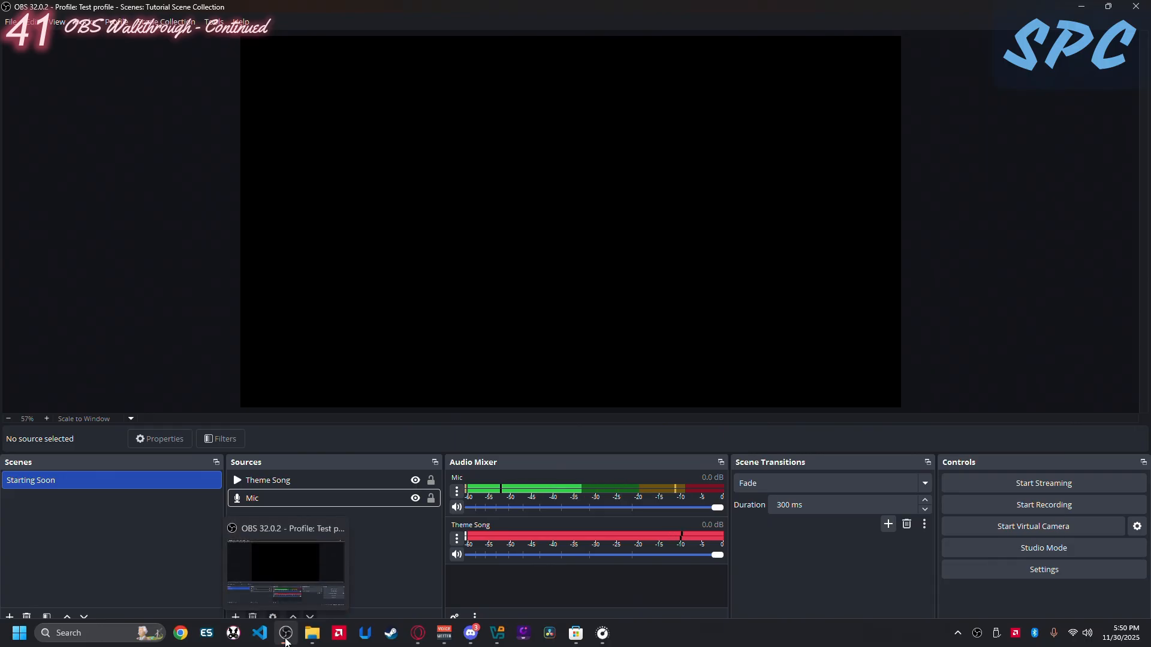
pyautogui.click(418, 642)
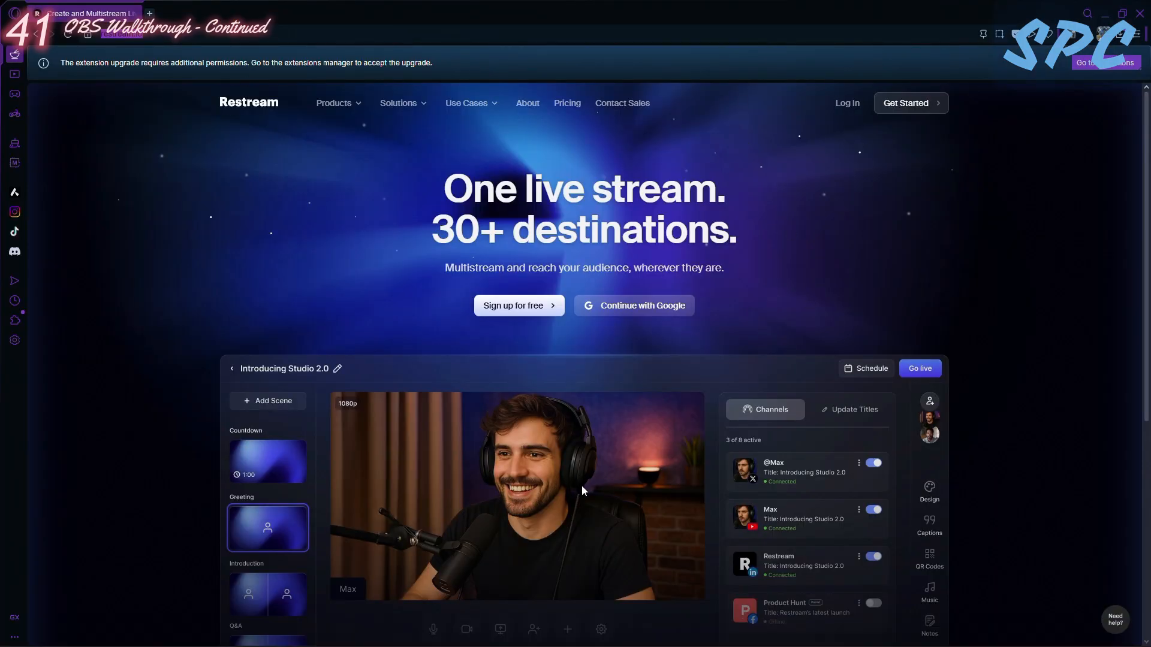
pyautogui.scroll(-2, 670, 338)
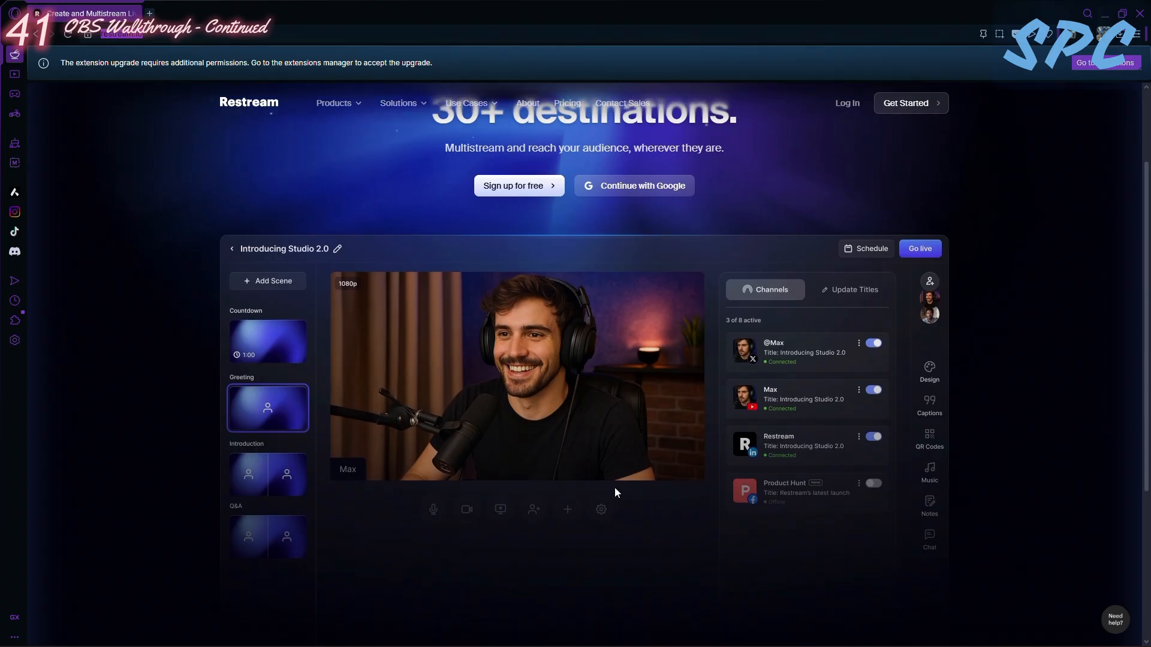
pyautogui.scroll(2, 609, 488)
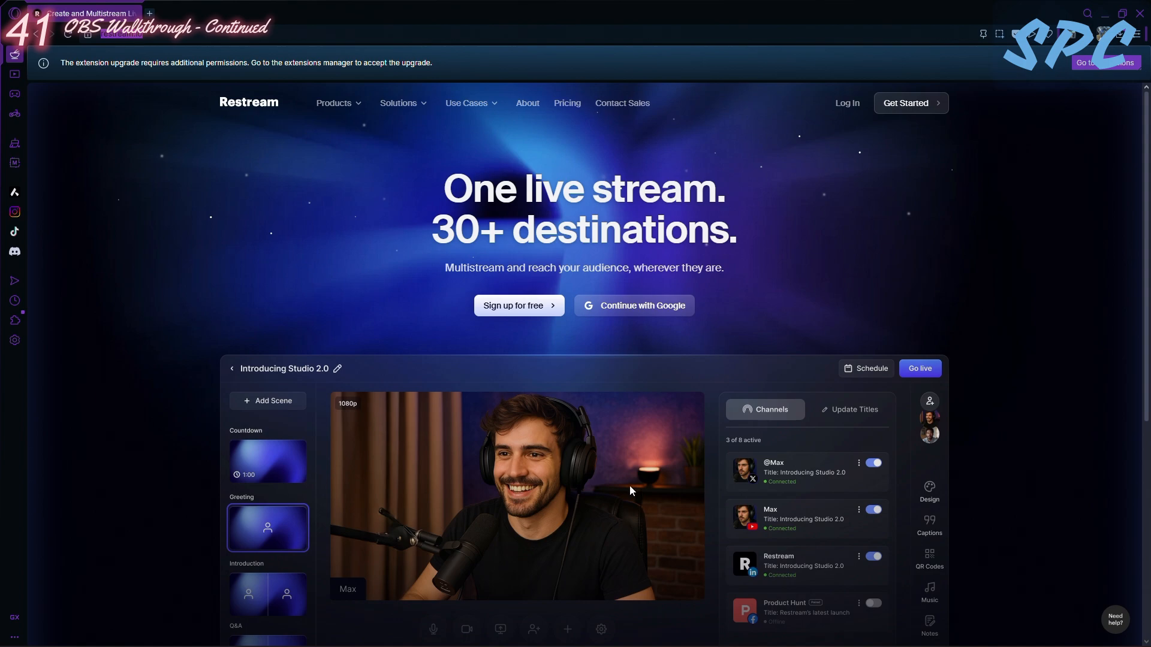
pyautogui.click(285, 633)
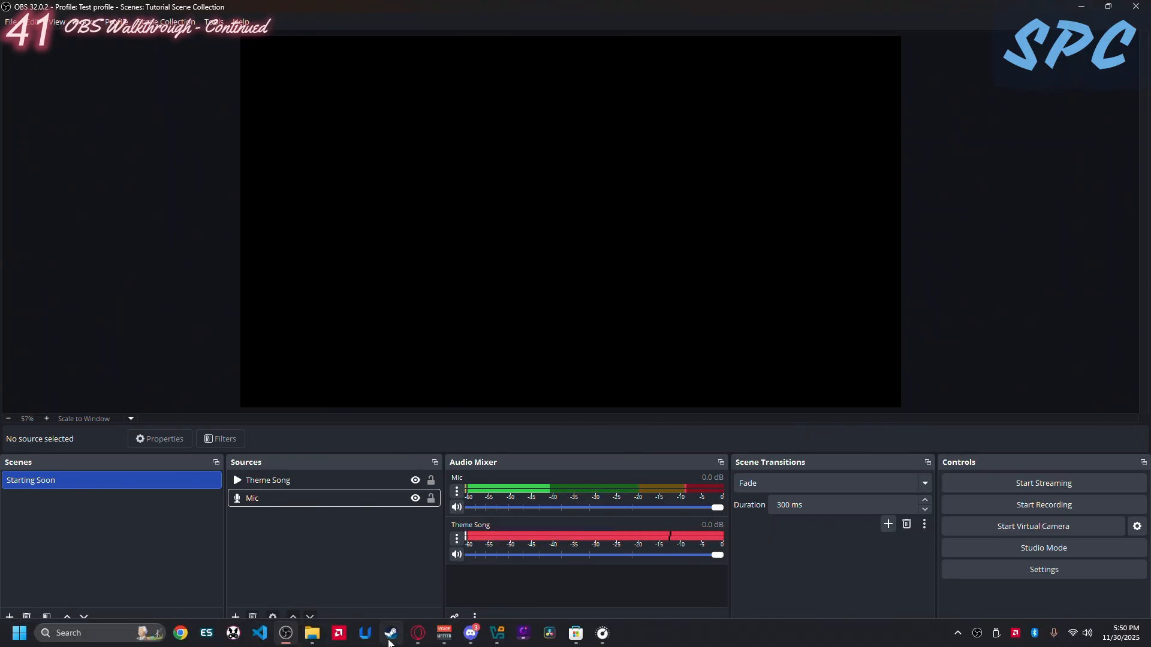
# - Switch to the browser and log in to Restream by continuing with the existing Google account
pyautogui.click(418, 633)
pyautogui.click(844, 105)
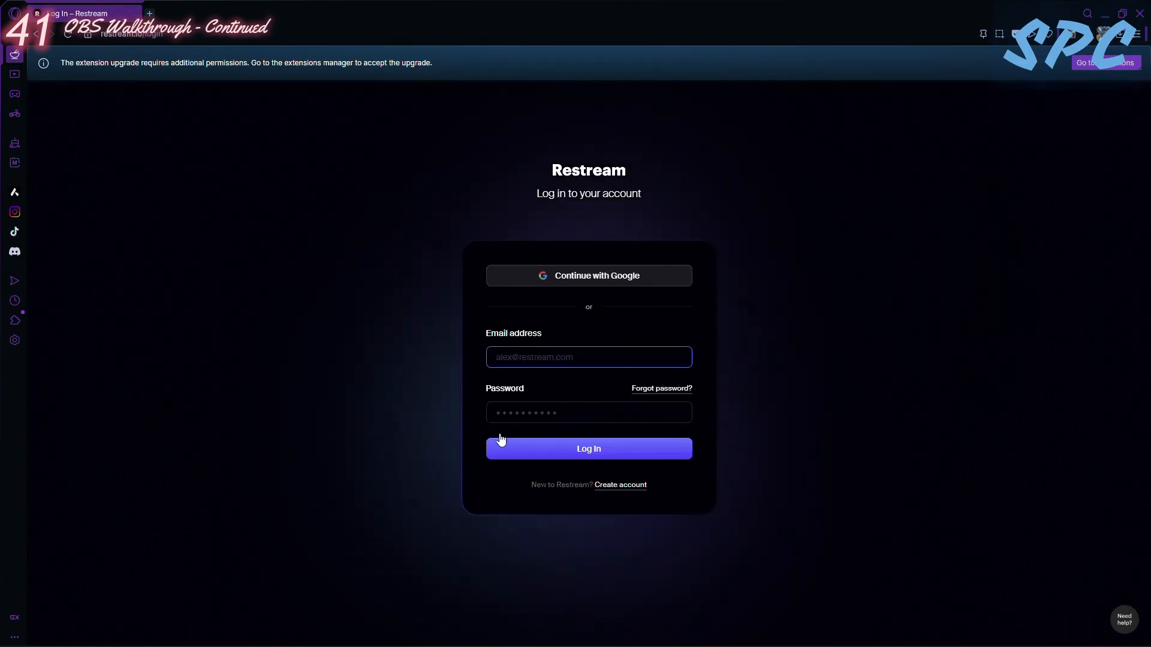
pyautogui.click(581, 277)
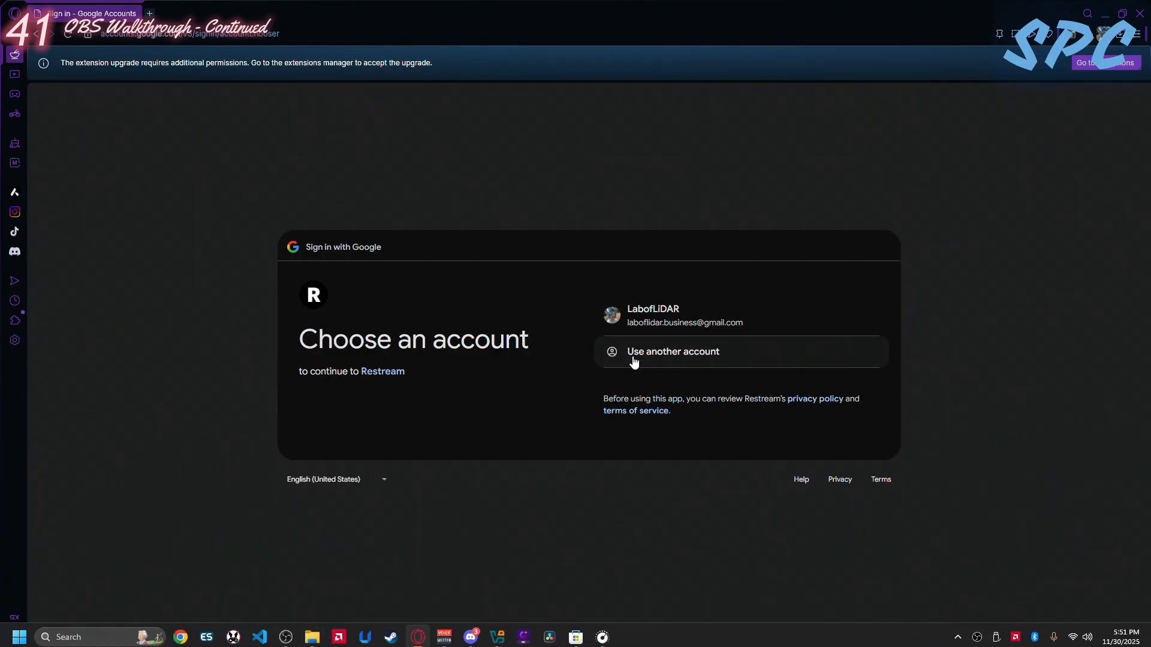
pyautogui.click(648, 324)
pyautogui.click(786, 439)
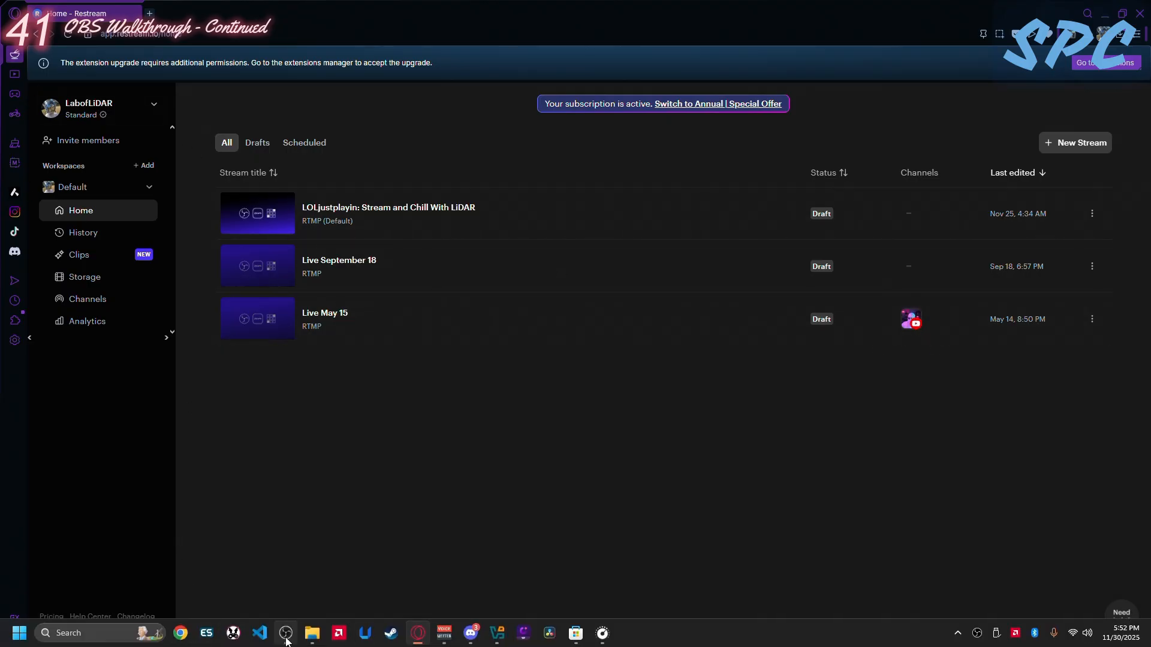
# - Switch to OBS Studio and set the streaming service to Restream.io in the stream settings
pyautogui.click(286, 640)
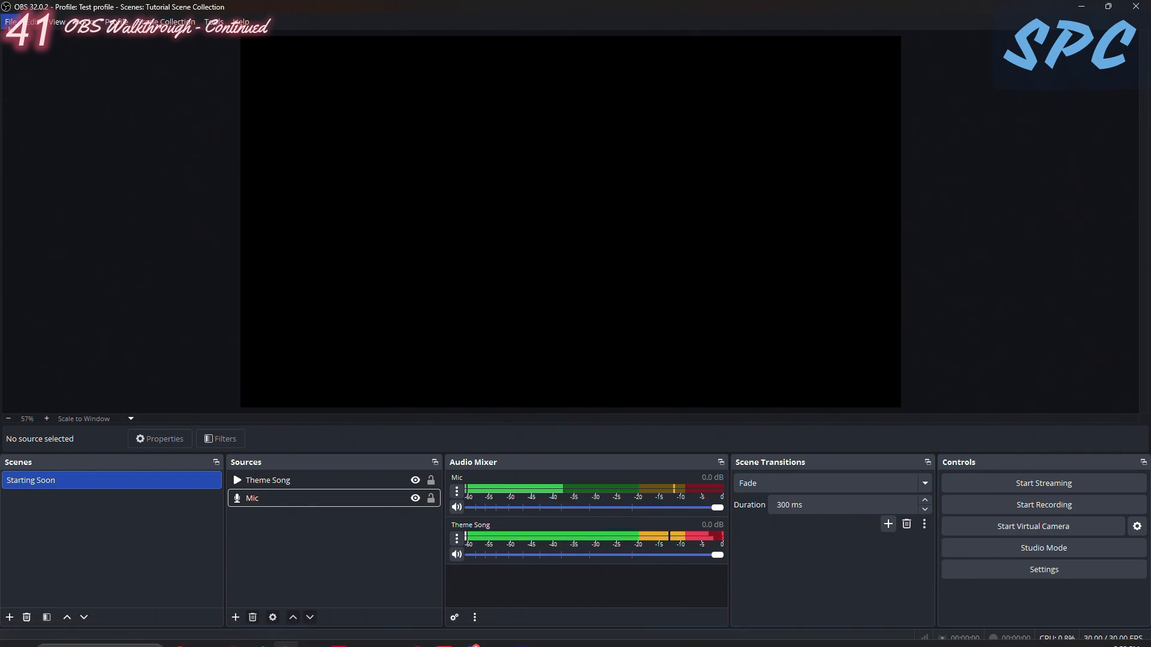
pyautogui.click(10, 22)
pyautogui.click(27, 77)
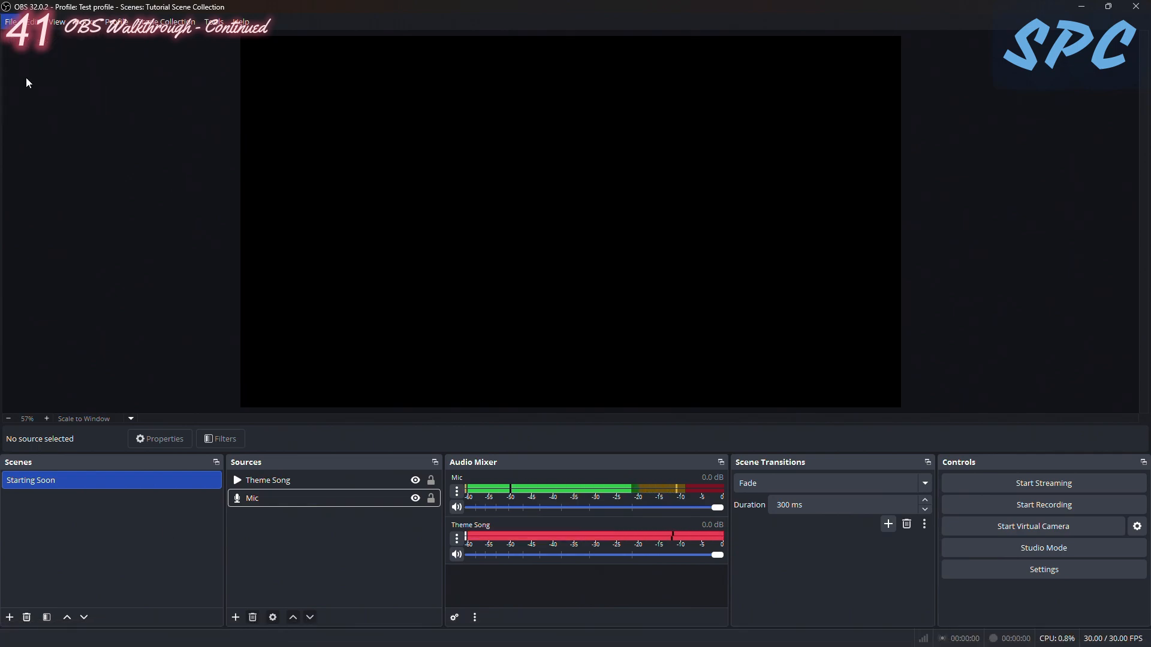
pyautogui.click(326, 168)
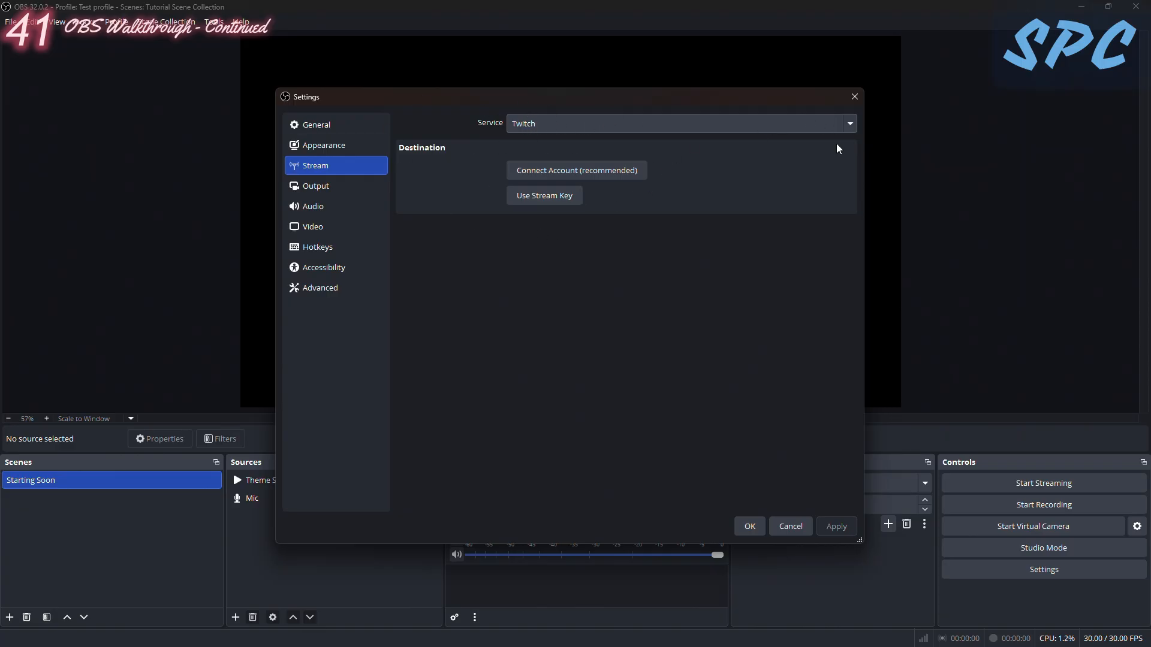
pyautogui.click(844, 128)
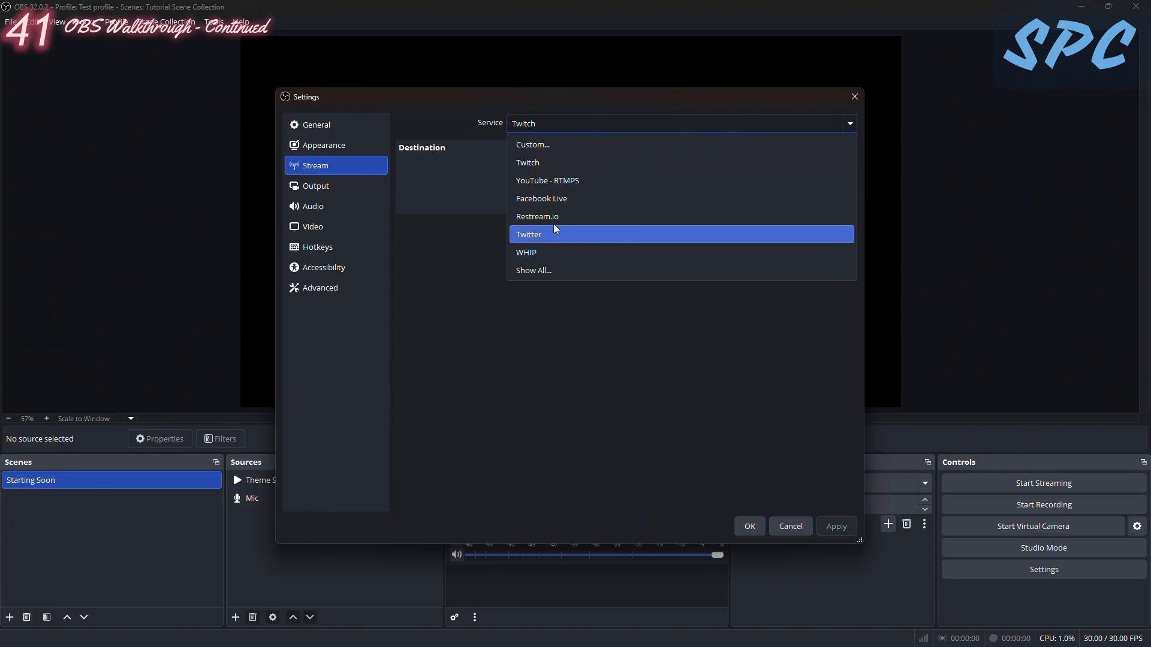
pyautogui.click(555, 185)
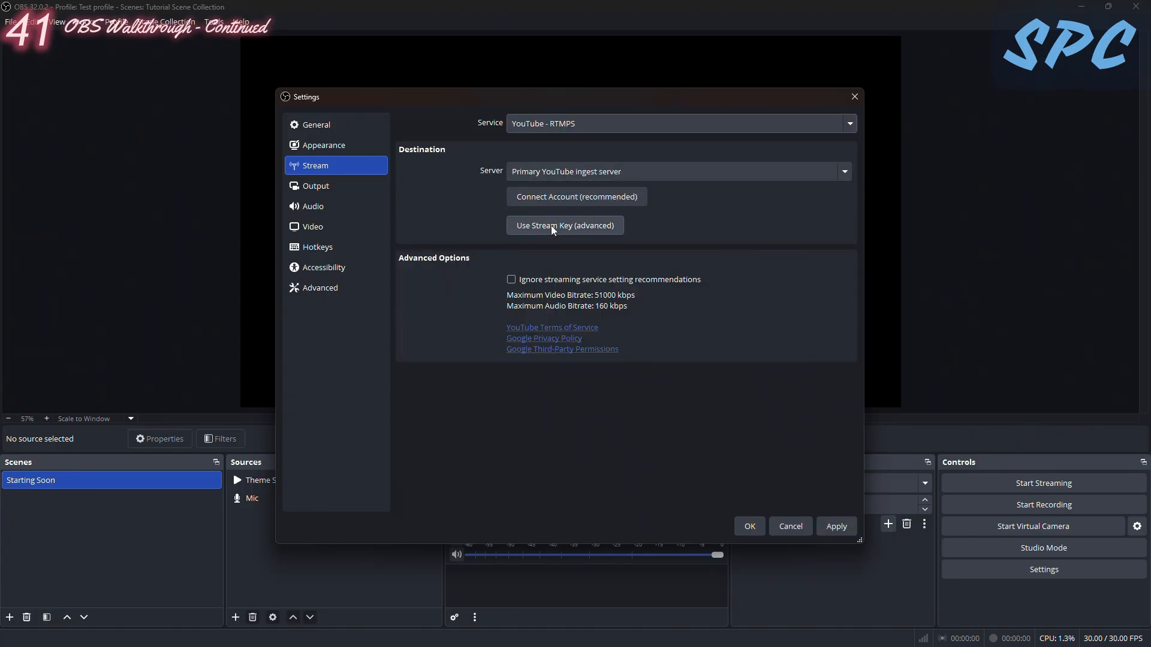
pyautogui.click(547, 130)
pyautogui.click(547, 216)
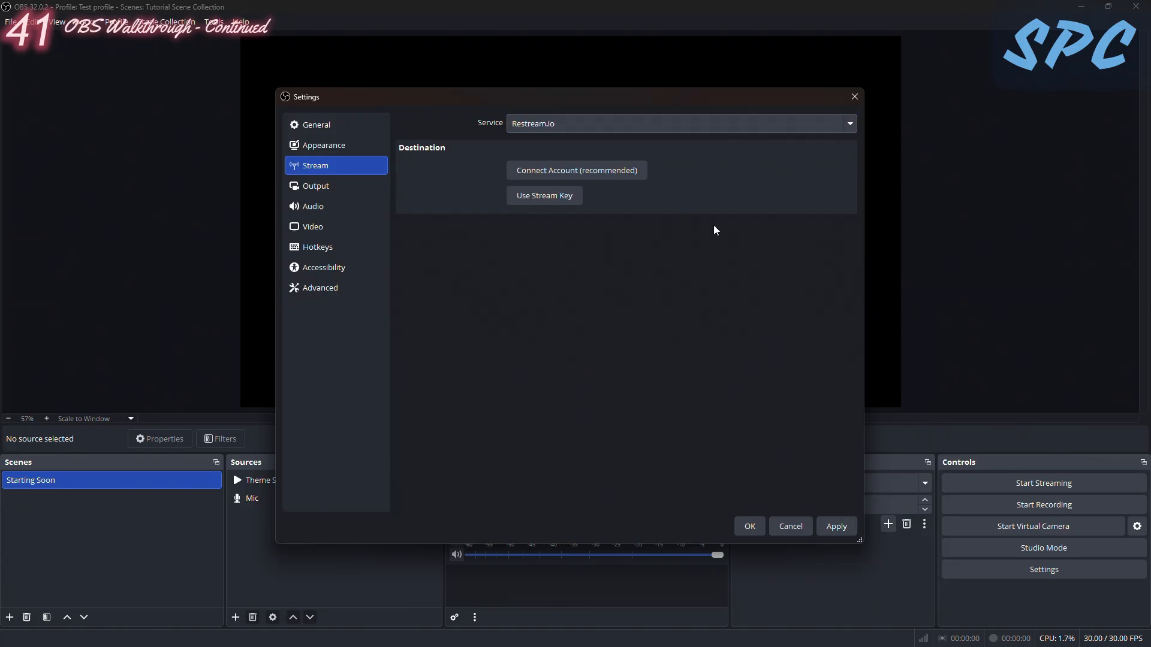
# - Connect the Restream account through Google, allow OBS Studio access, and apply the stream settings
pyautogui.click(606, 173)
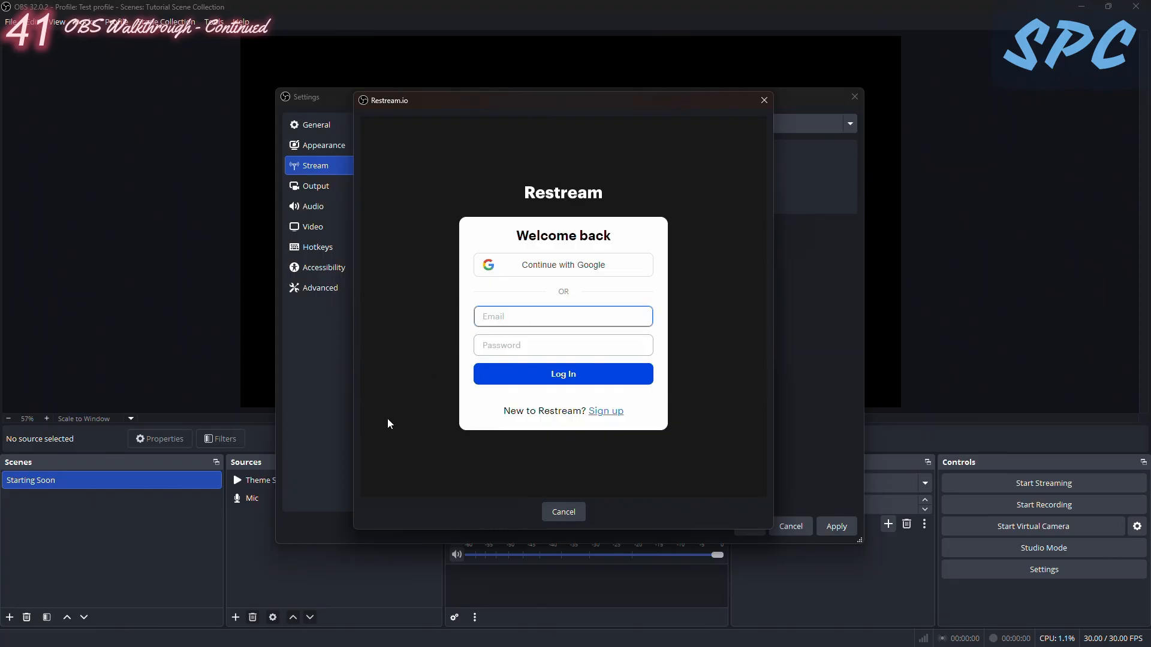
pyautogui.click(564, 267)
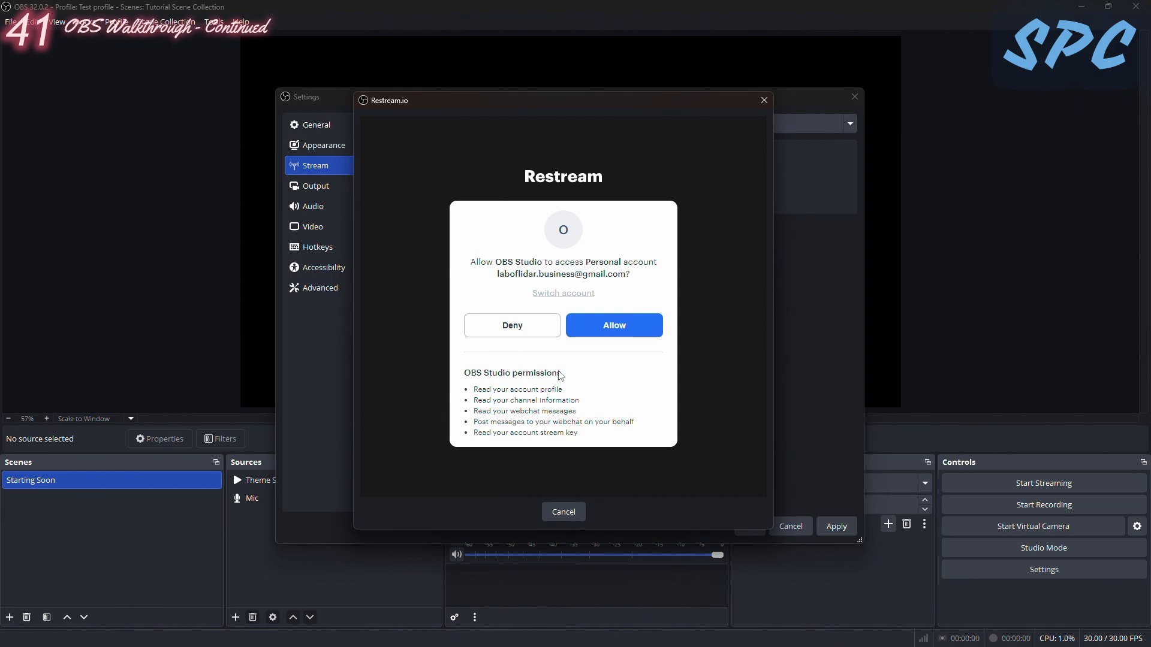
pyautogui.click(616, 328)
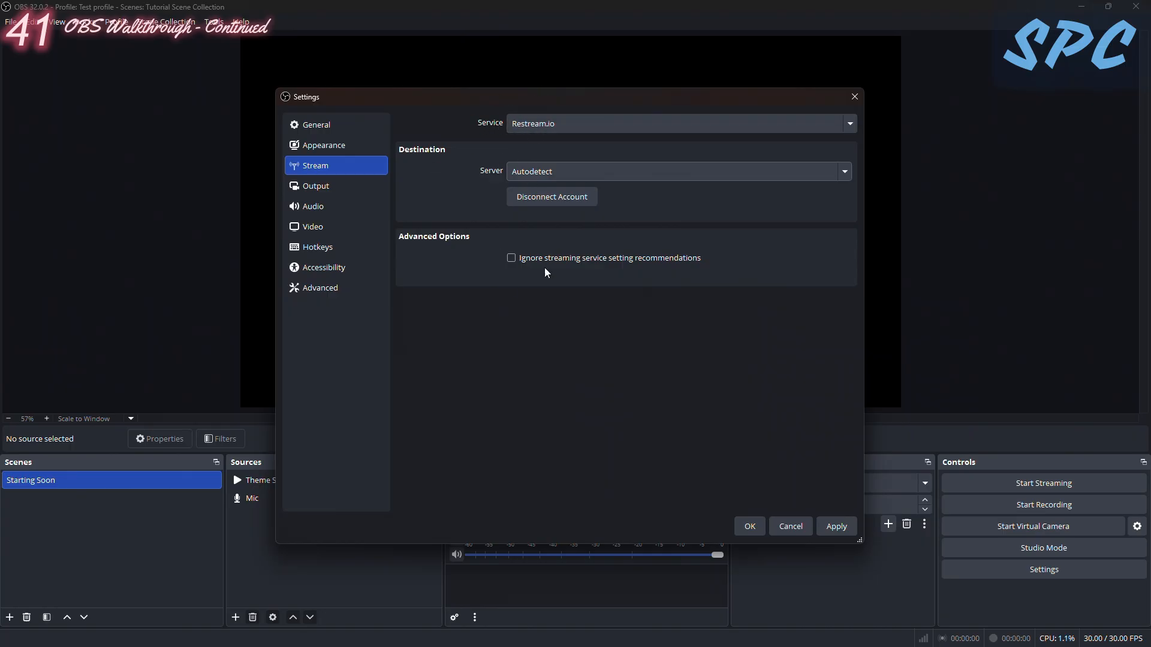
pyautogui.click(836, 526)
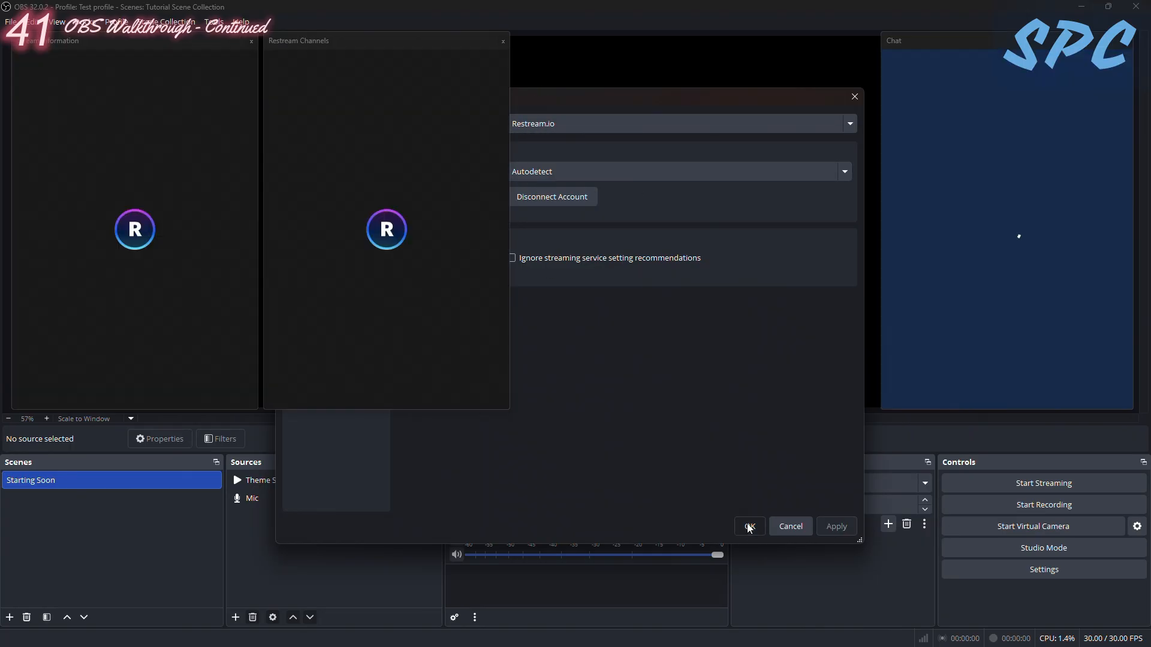
pyautogui.click(749, 526)
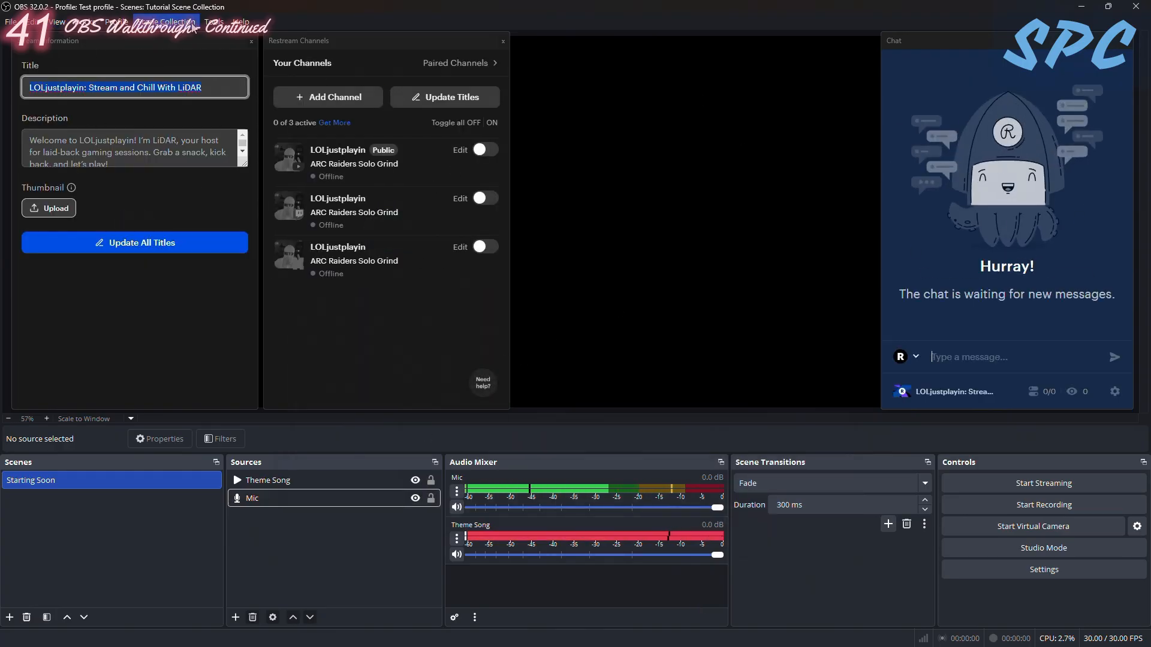
# - Check the list of available docks, then detach and close the Stream Information dock
pyautogui.click(118, 24)
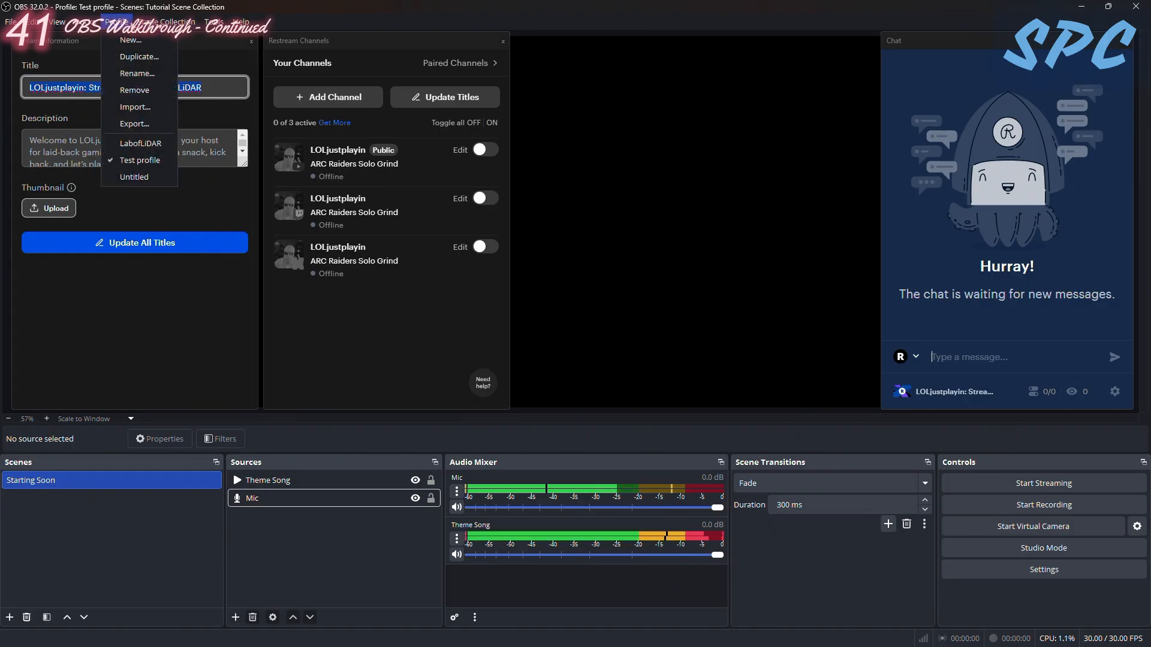
pyautogui.moveTo(88, 24)
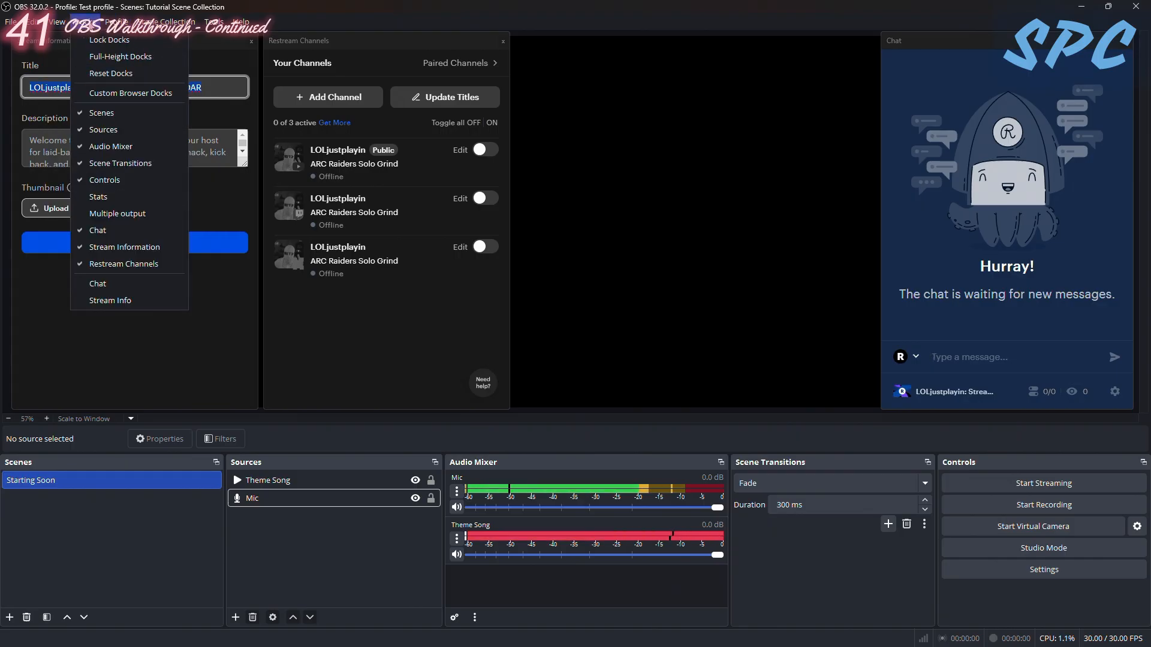
pyautogui.click(450, 99)
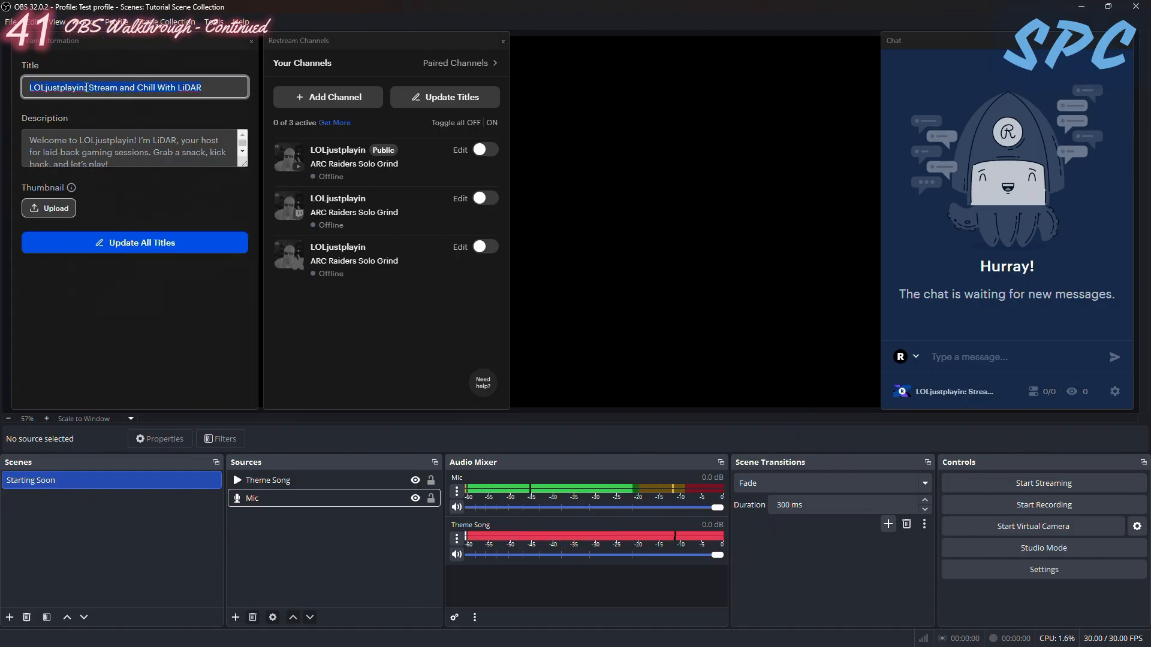
pyautogui.click(87, 22)
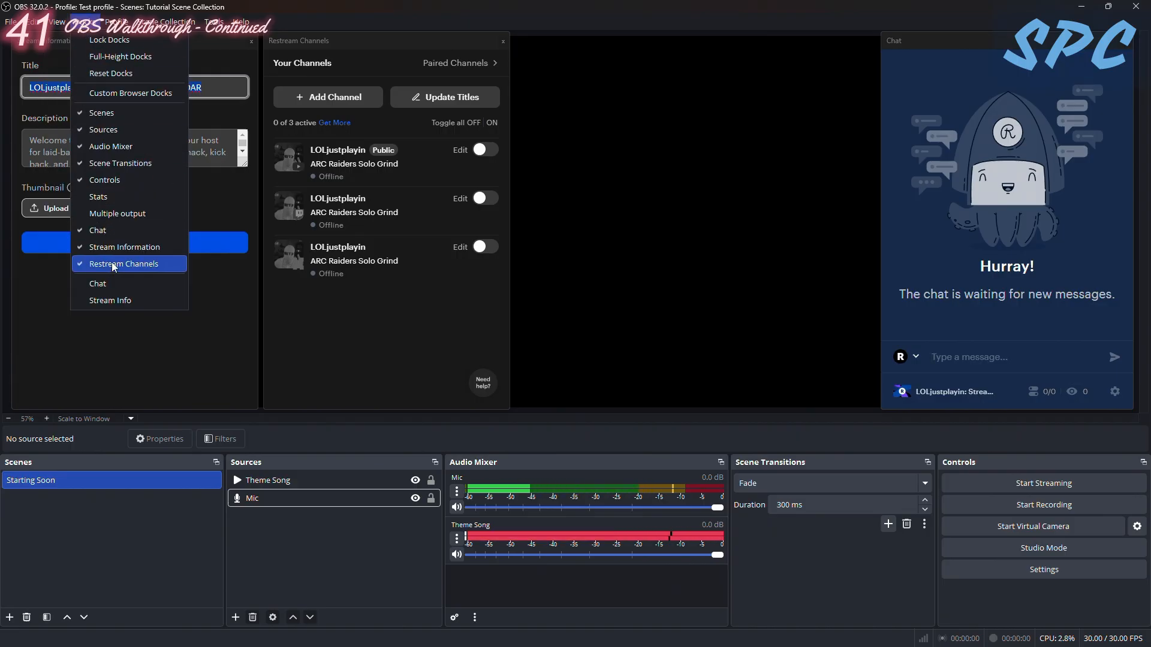
pyautogui.click(274, 376)
pyautogui.moveTo(90, 42); pyautogui.dragTo(97, 80)
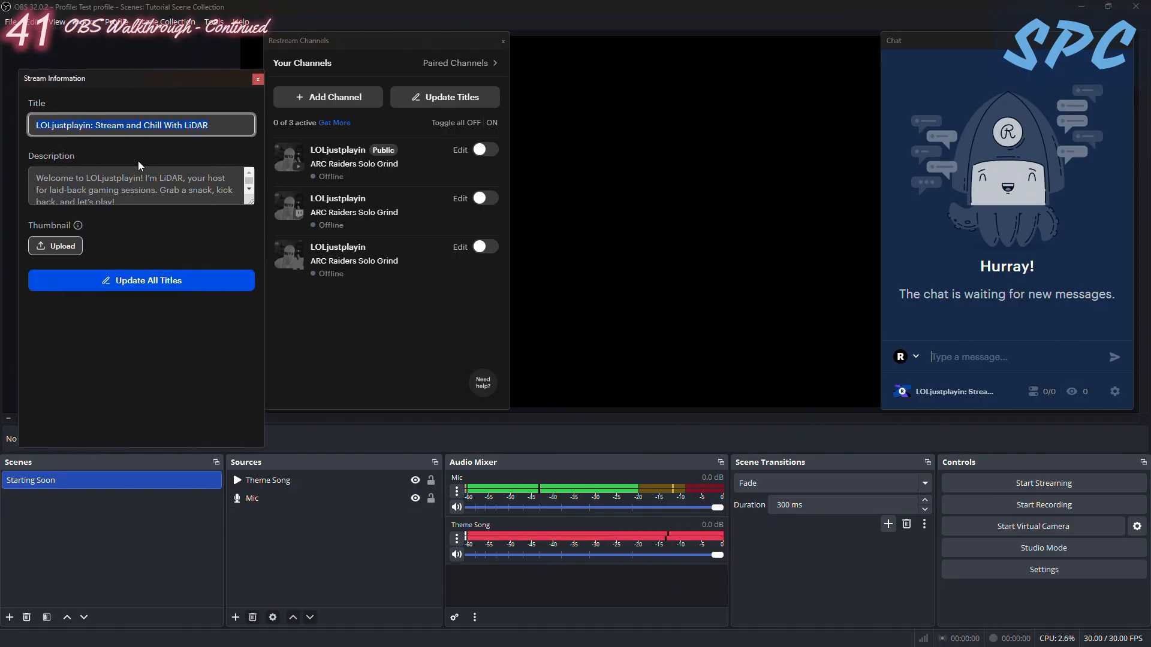
pyautogui.click(254, 80)
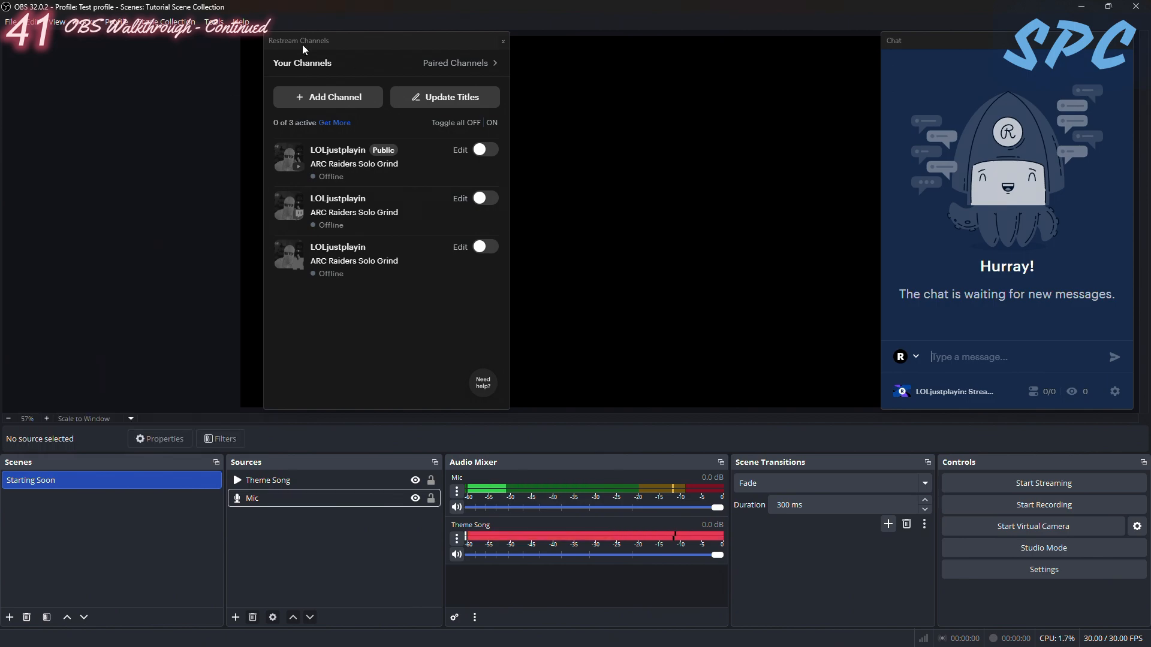
# - Dock Chat to the left of the preview and Restream Channels to its right, widening Chat and narrowing Restream Channels
pyautogui.moveTo(298, 40); pyautogui.dragTo(341, 214)
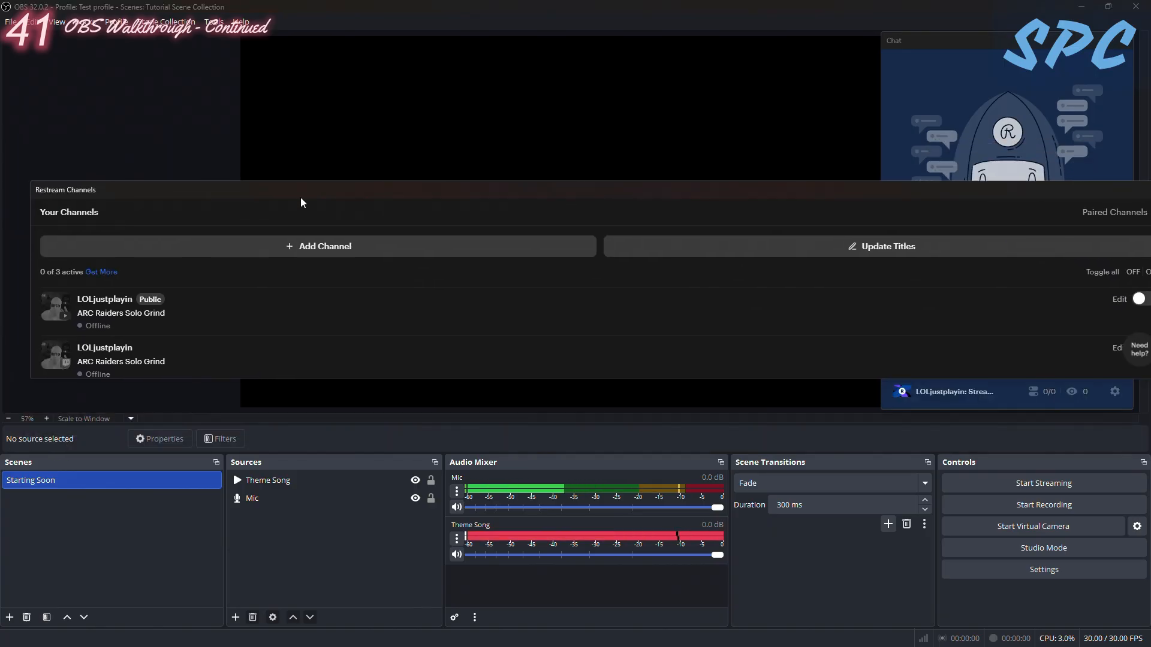
pyautogui.moveTo(987, 41); pyautogui.dragTo(2, 127)
pyautogui.moveTo(469, 196); pyautogui.dragTo(1023, 157)
pyautogui.moveTo(897, 50); pyautogui.dragTo(496, 131)
pyautogui.moveTo(1072, 138); pyautogui.dragTo(1139, 120)
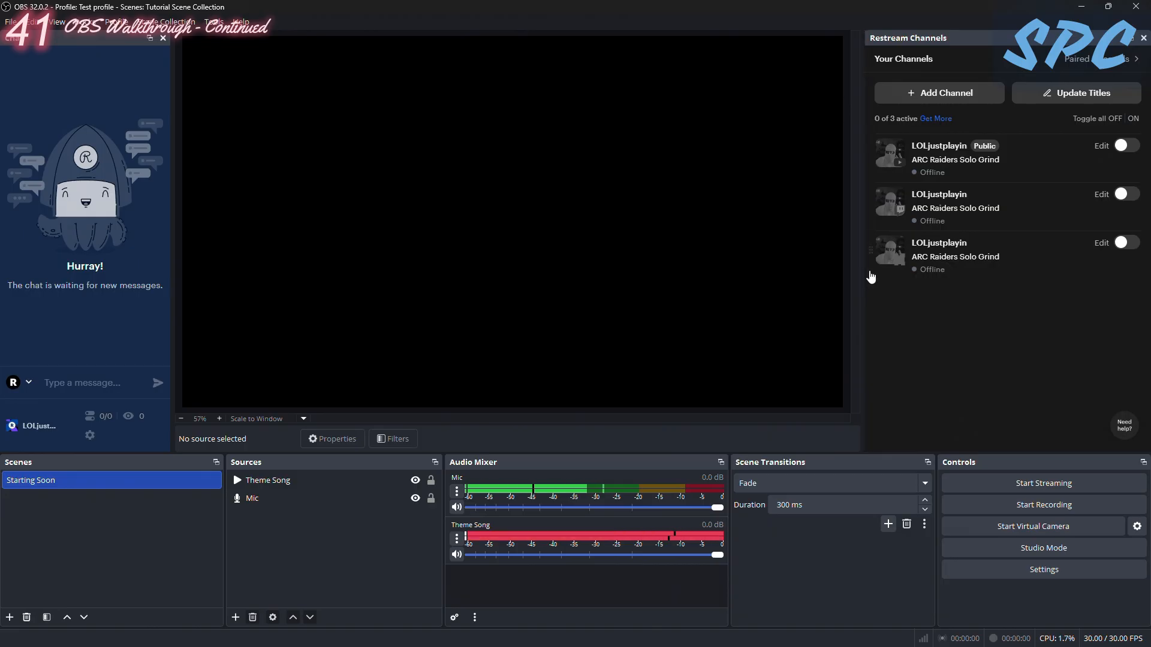
pyautogui.moveTo(863, 288); pyautogui.dragTo(906, 302)
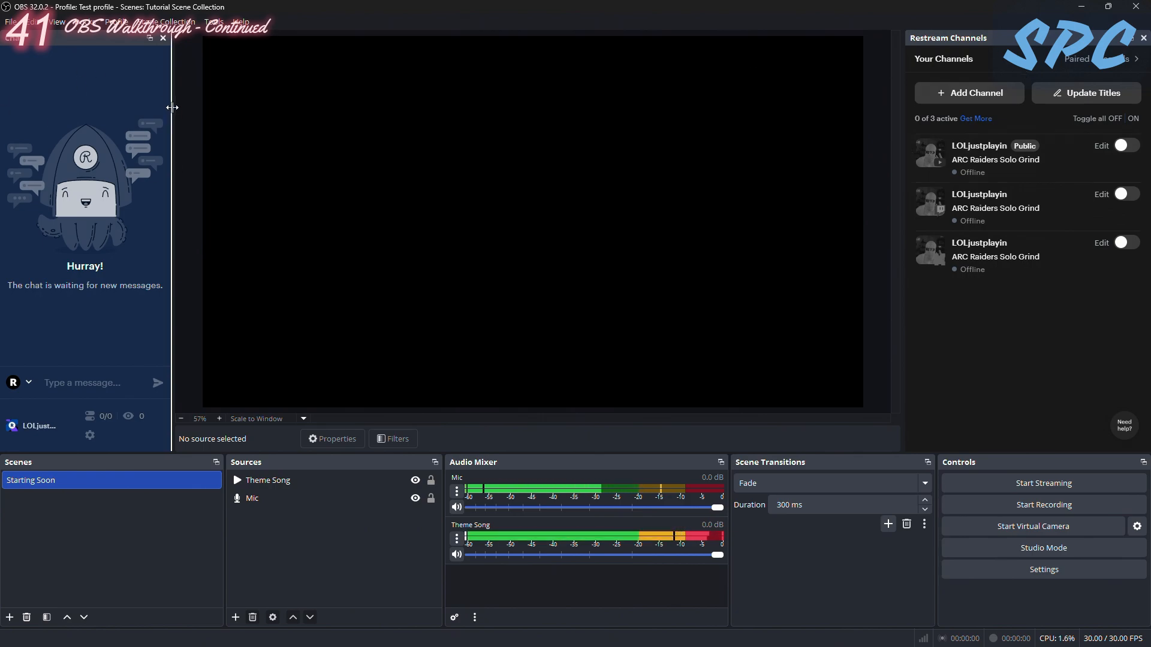
pyautogui.moveTo(173, 108); pyautogui.dragTo(230, 180)
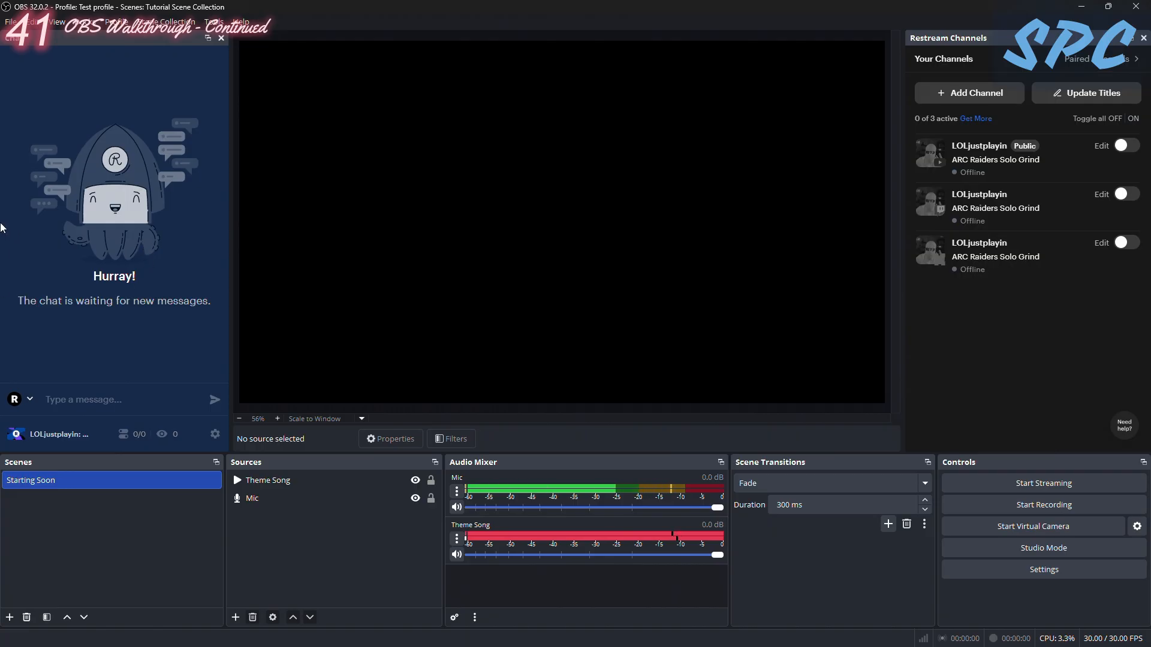
# - Check which accounts the Chat dock can send messages from, choosing Restream
pyautogui.moveTo(57, 42); pyautogui.dragTo(36, 103)
pyautogui.click(30, 399)
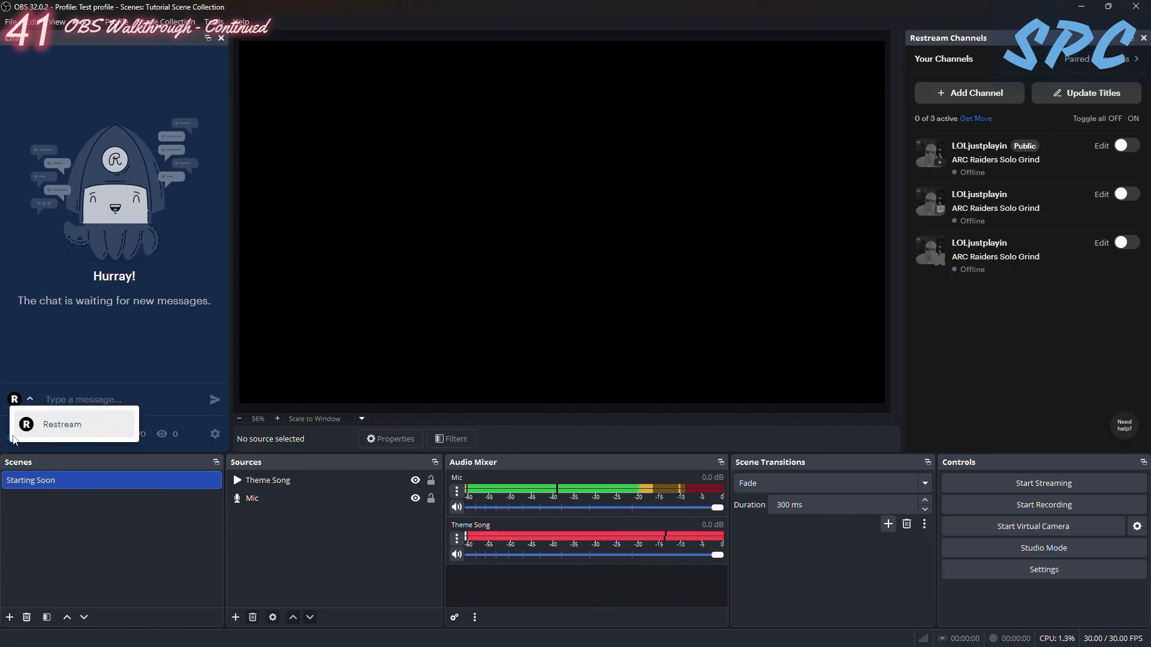
pyautogui.click(25, 400)
pyautogui.click(27, 399)
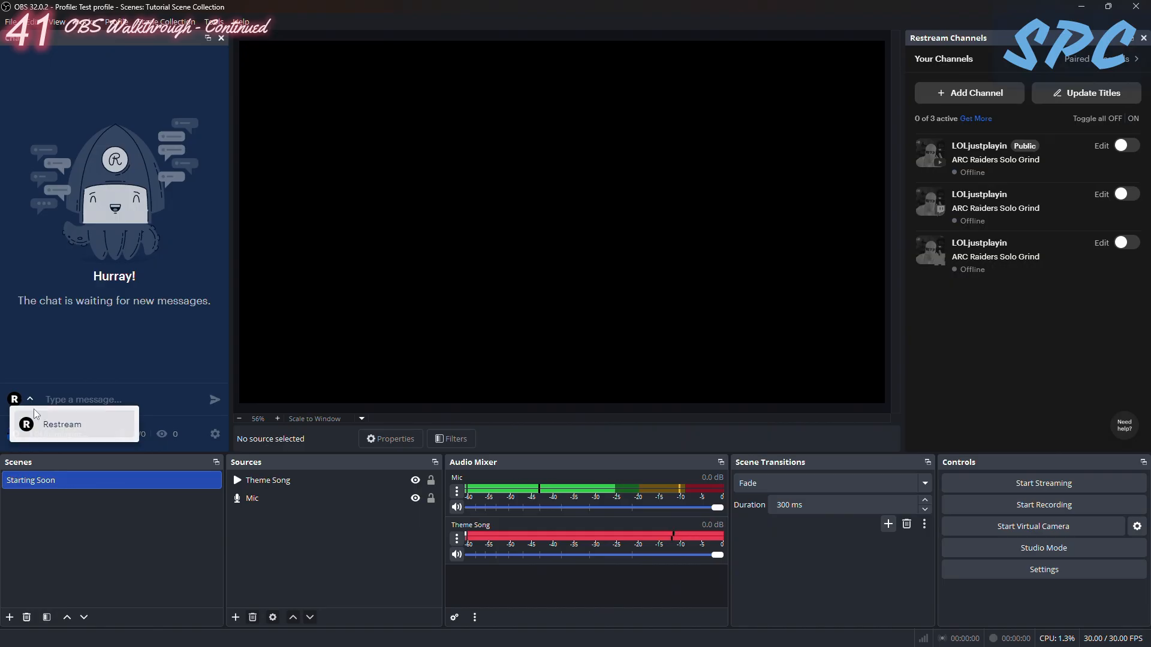
pyautogui.click(88, 396)
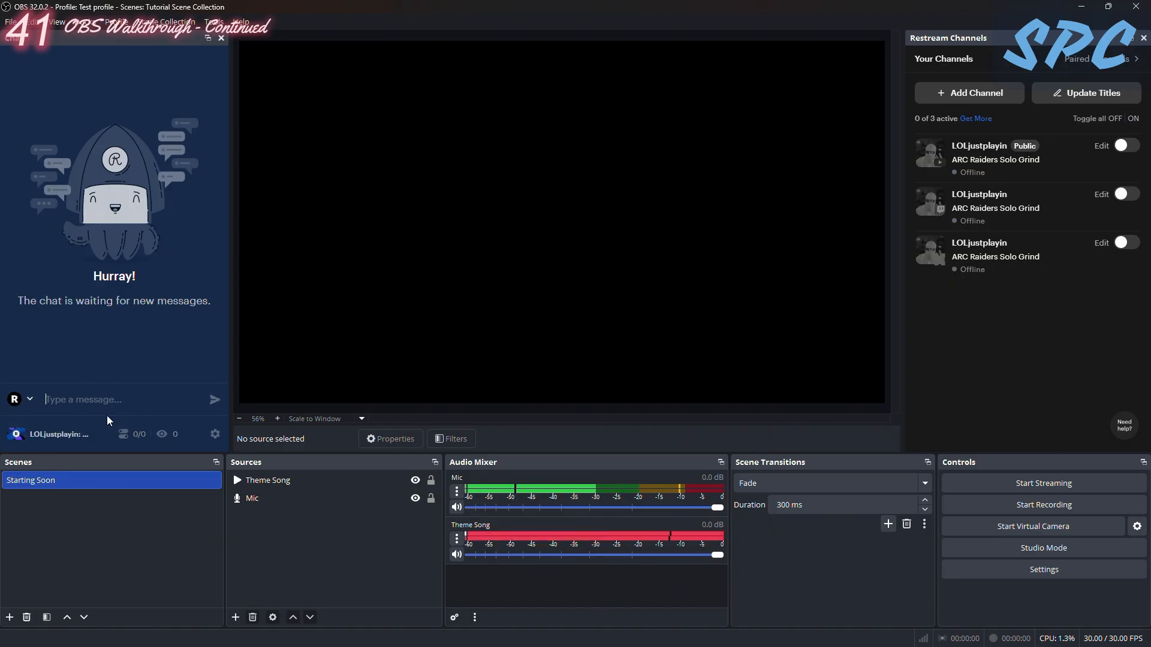
pyautogui.click(31, 401)
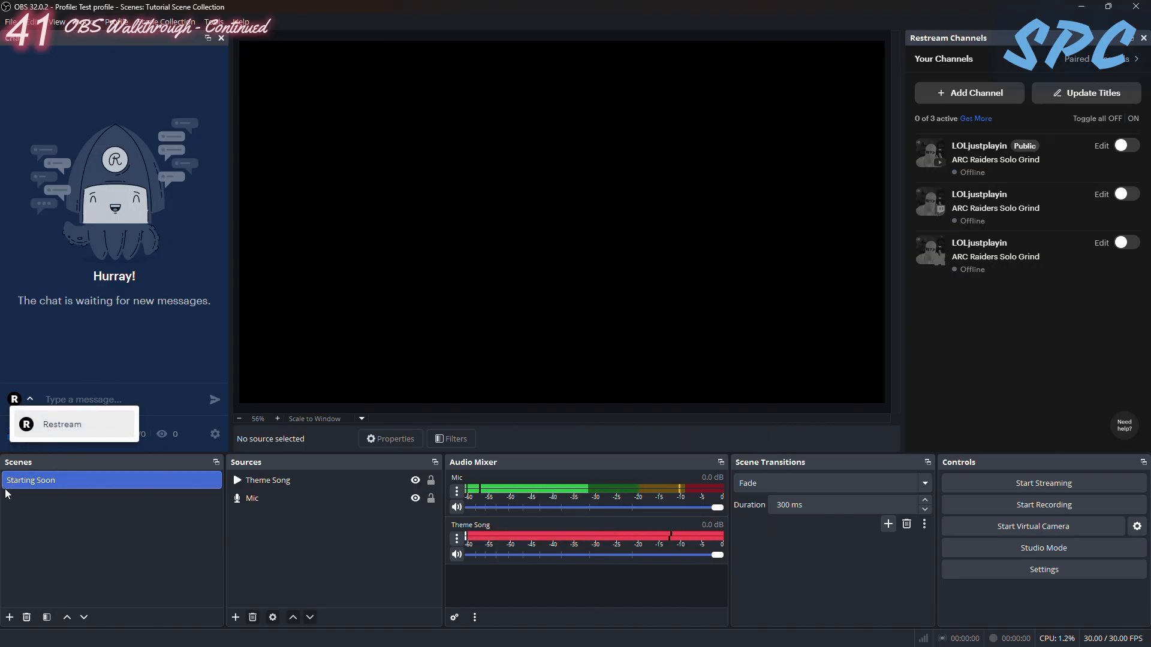
pyautogui.click(25, 426)
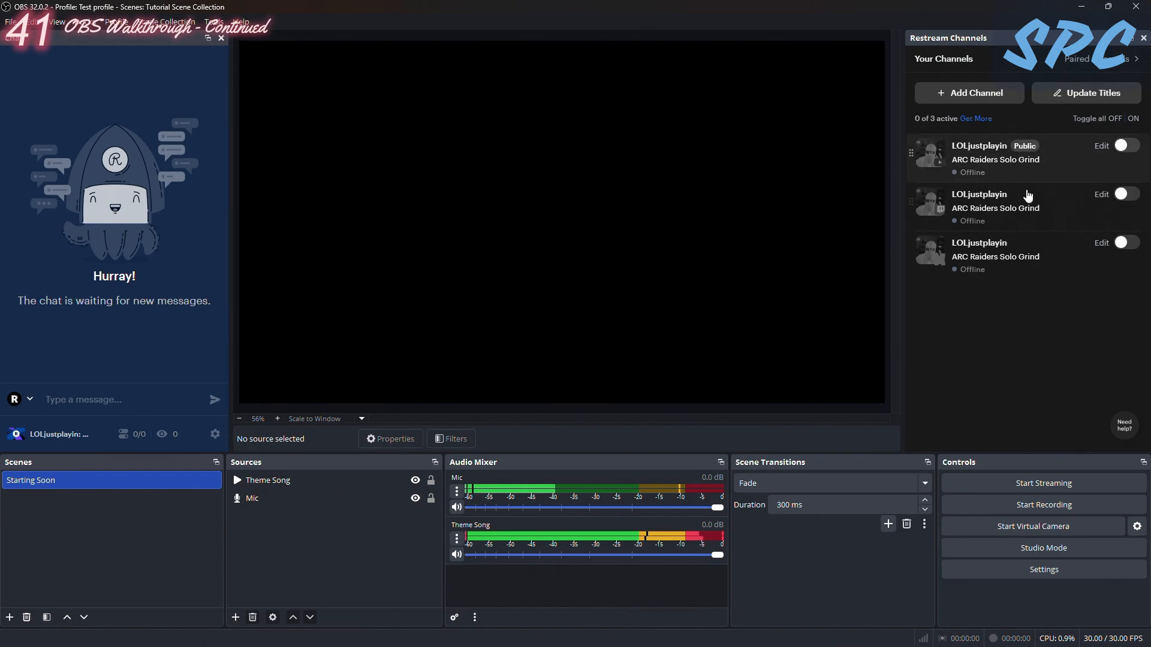
# - Look over the edit options of the first channel in Restream Channels and close them without changes
pyautogui.click(1102, 147)
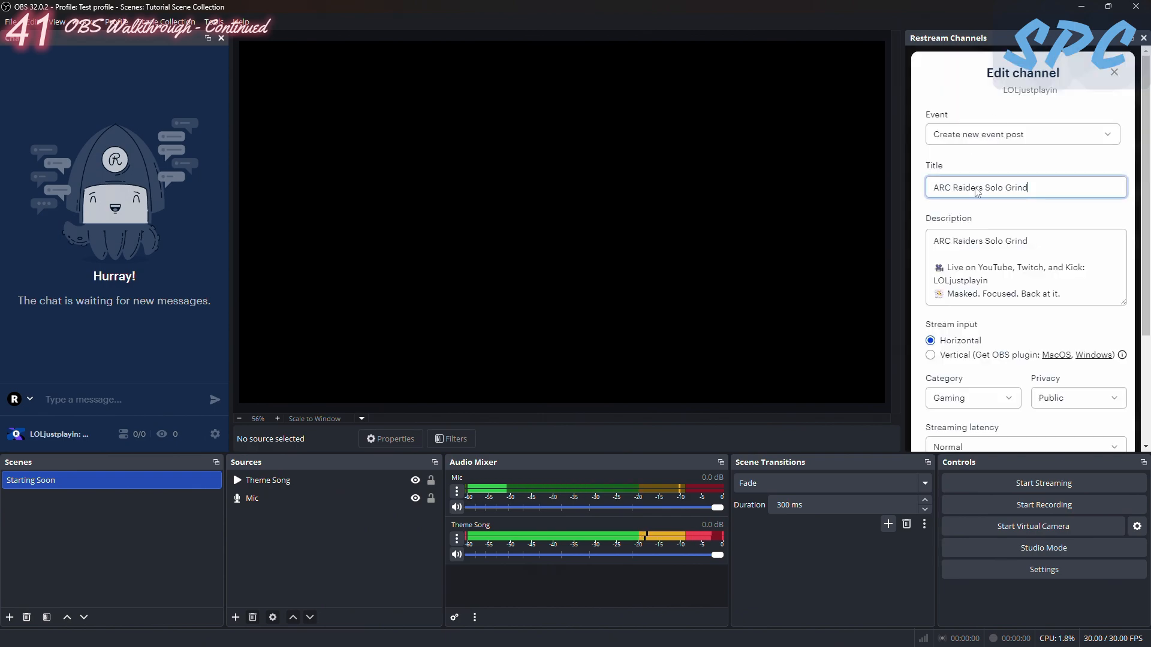
pyautogui.scroll(-5, 972, 198)
pyautogui.scroll(4, 1005, 206)
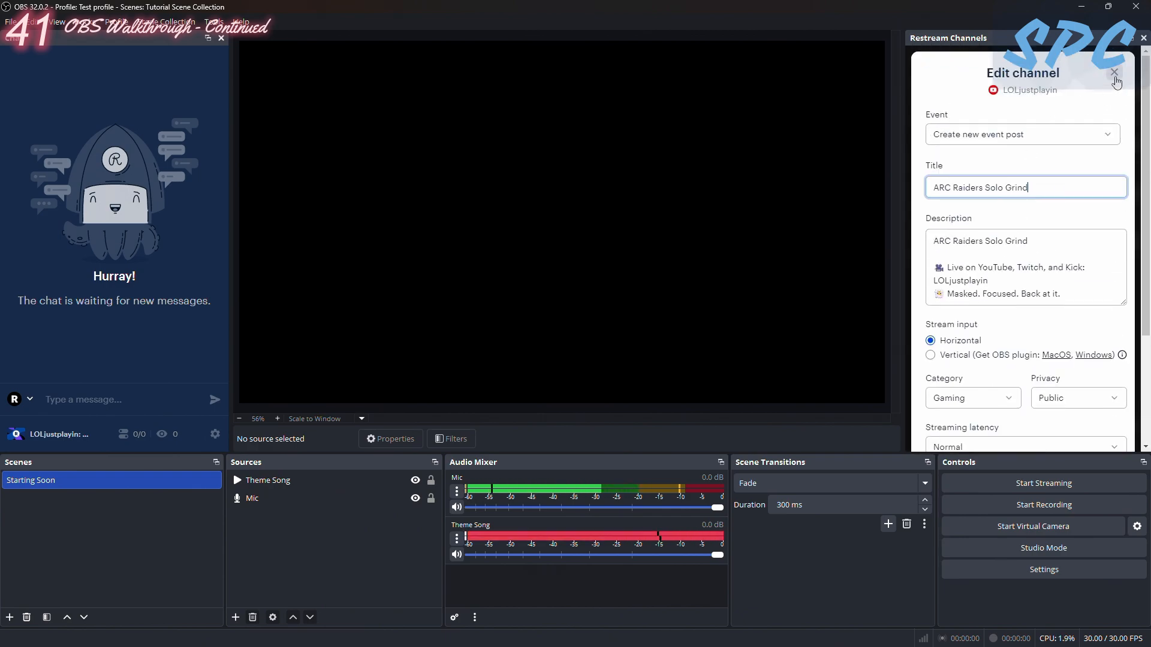
pyautogui.click(1116, 80)
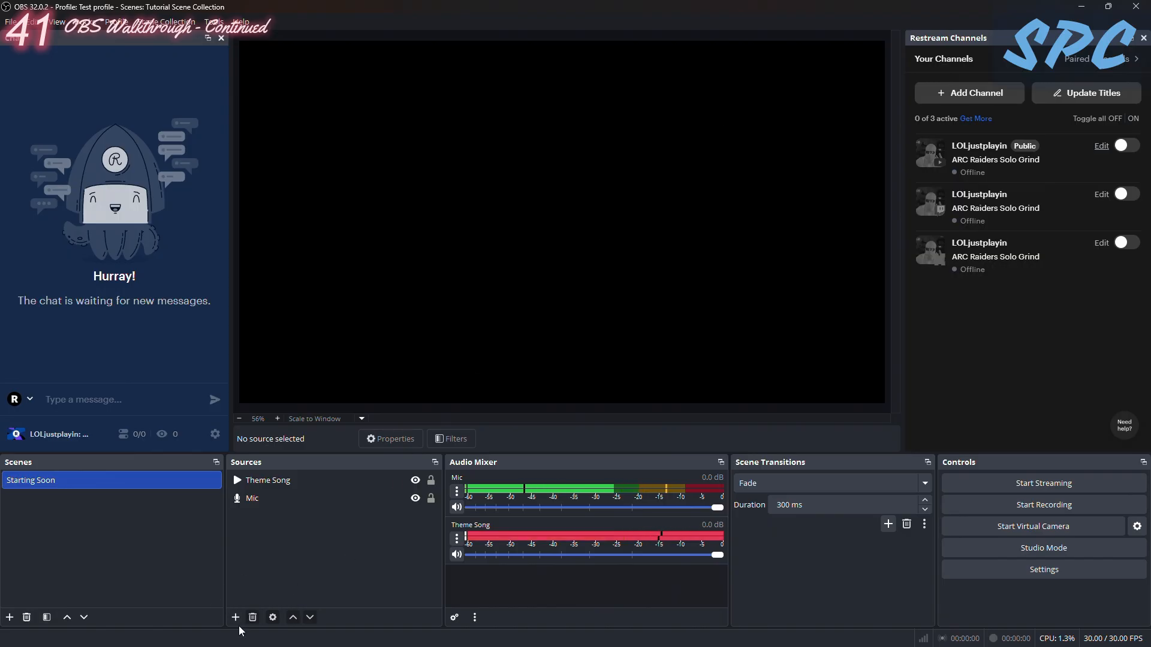
# - Switch to the browser and create a new Encoder | RTMP stream in Restream
pyautogui.moveTo(261, 646)
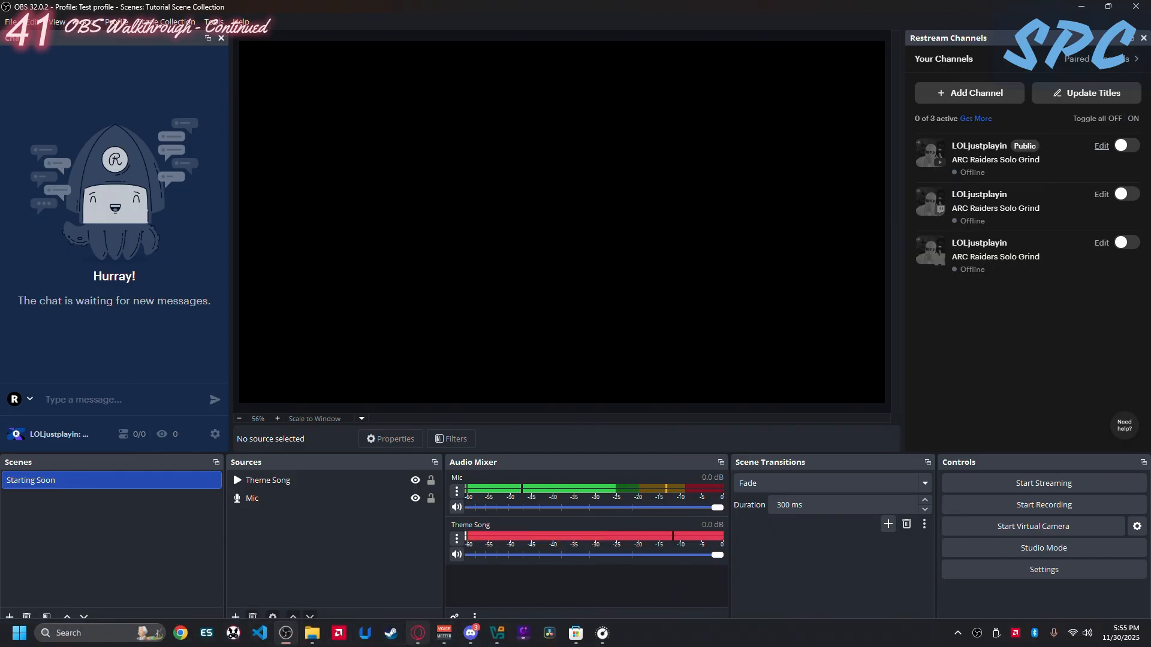
pyautogui.click(419, 634)
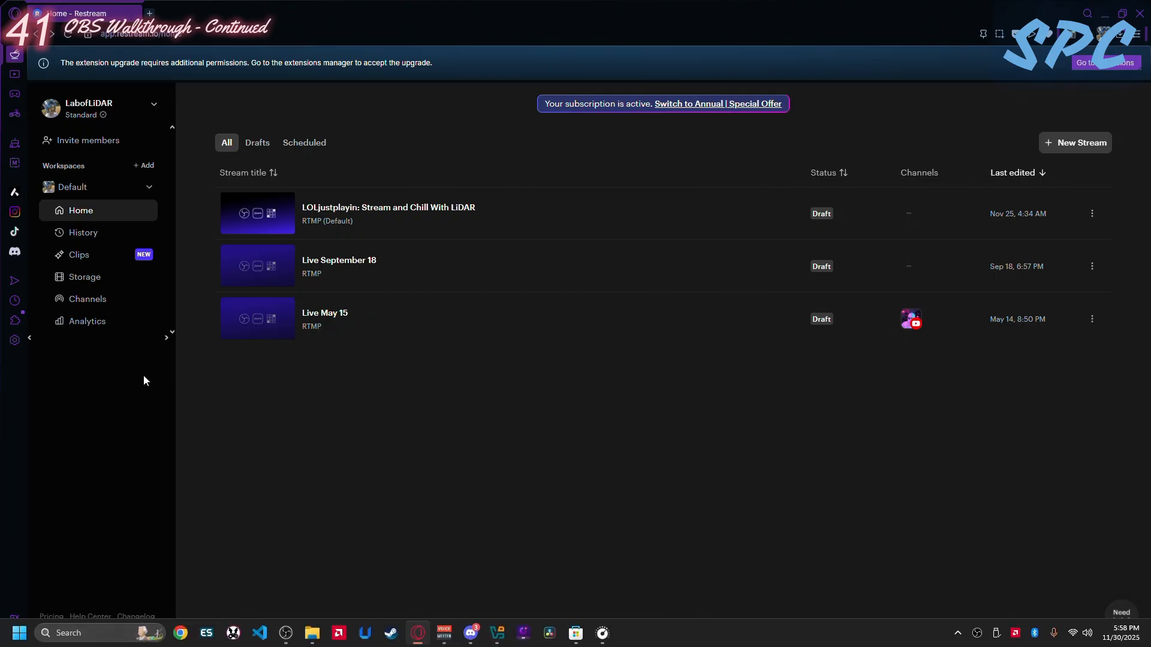
pyautogui.click(1068, 144)
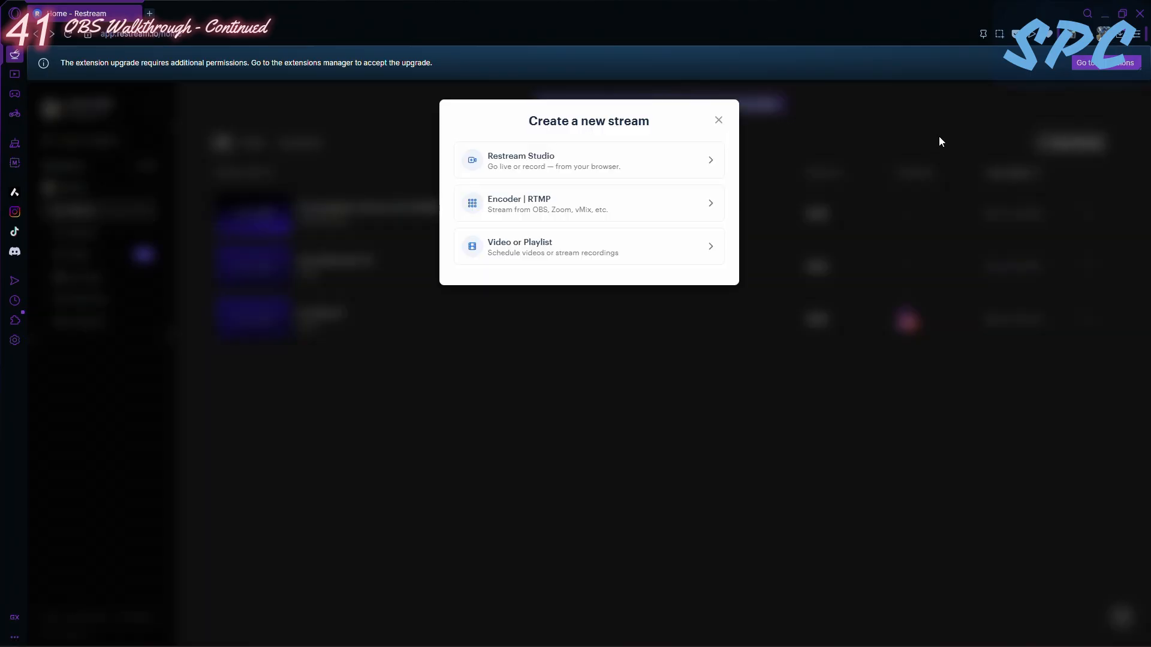
pyautogui.click(548, 211)
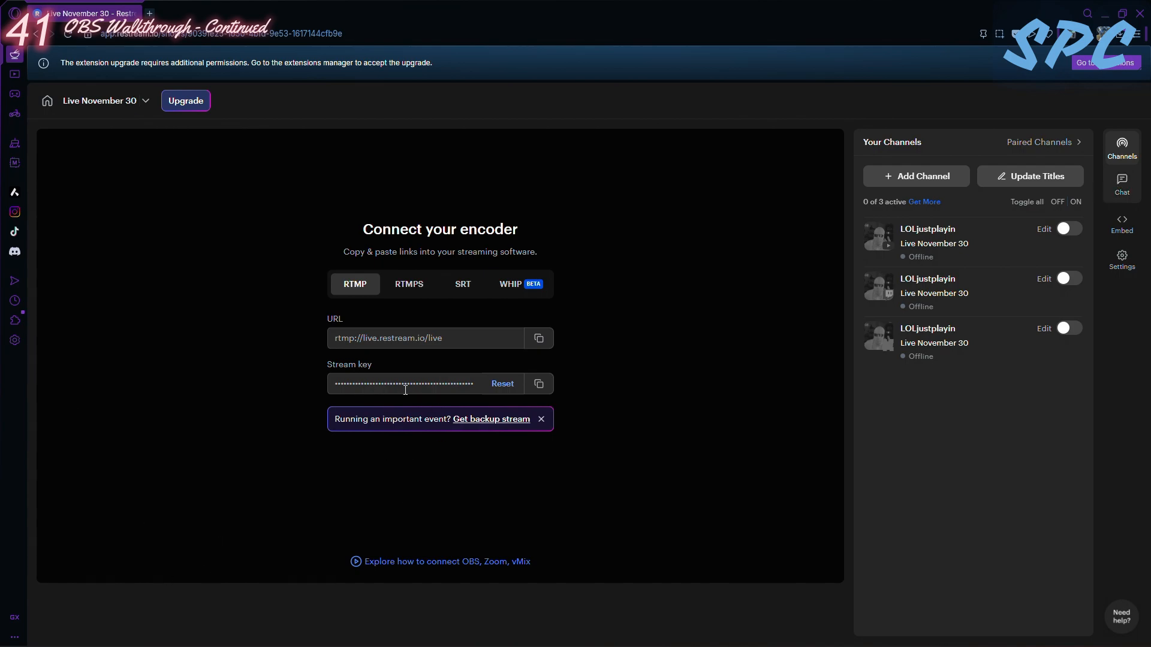
# - Copy the embed chat link for the Live November 30 stream from its Restream chat settings
pyautogui.click(1122, 184)
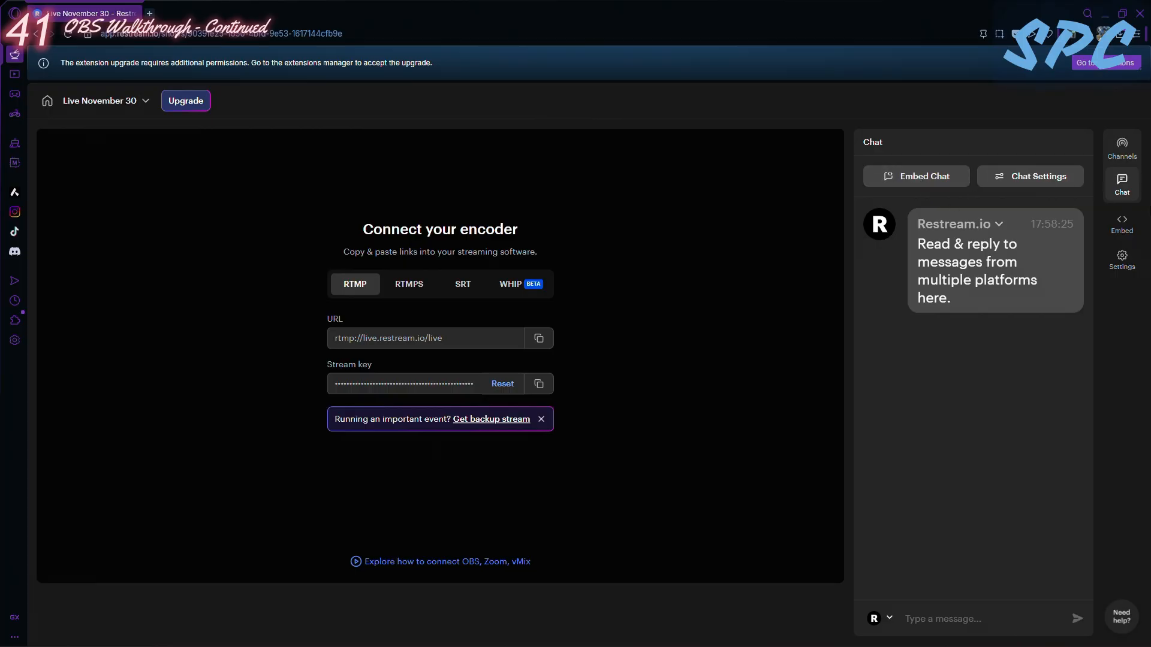
pyautogui.click(925, 173)
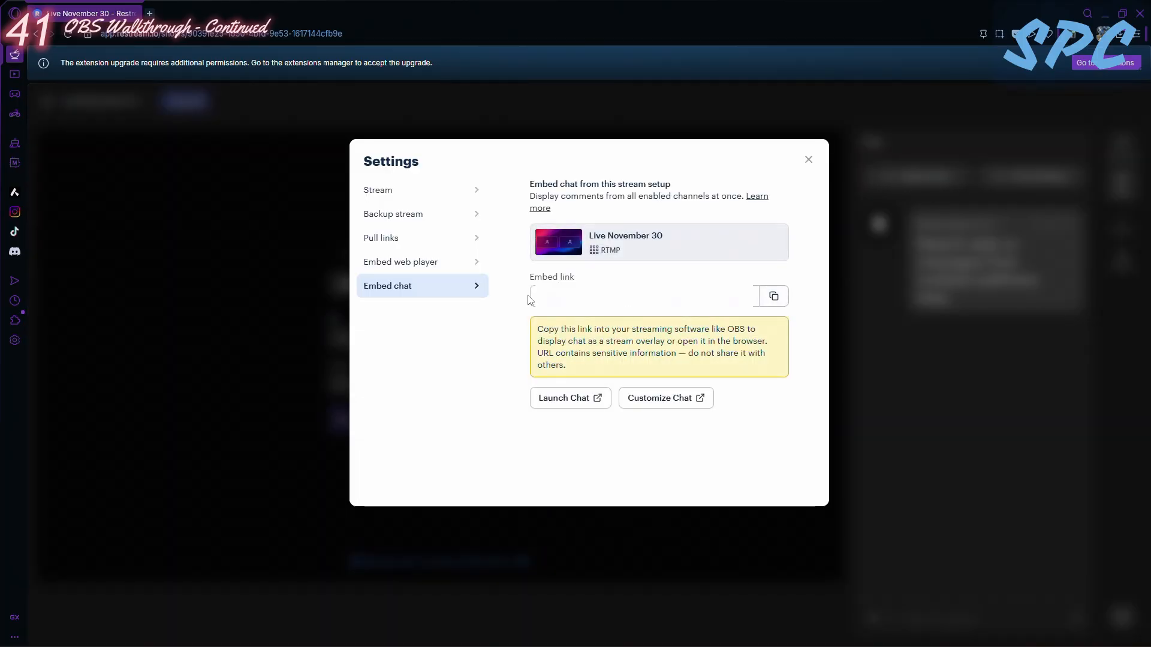
pyautogui.click(775, 297)
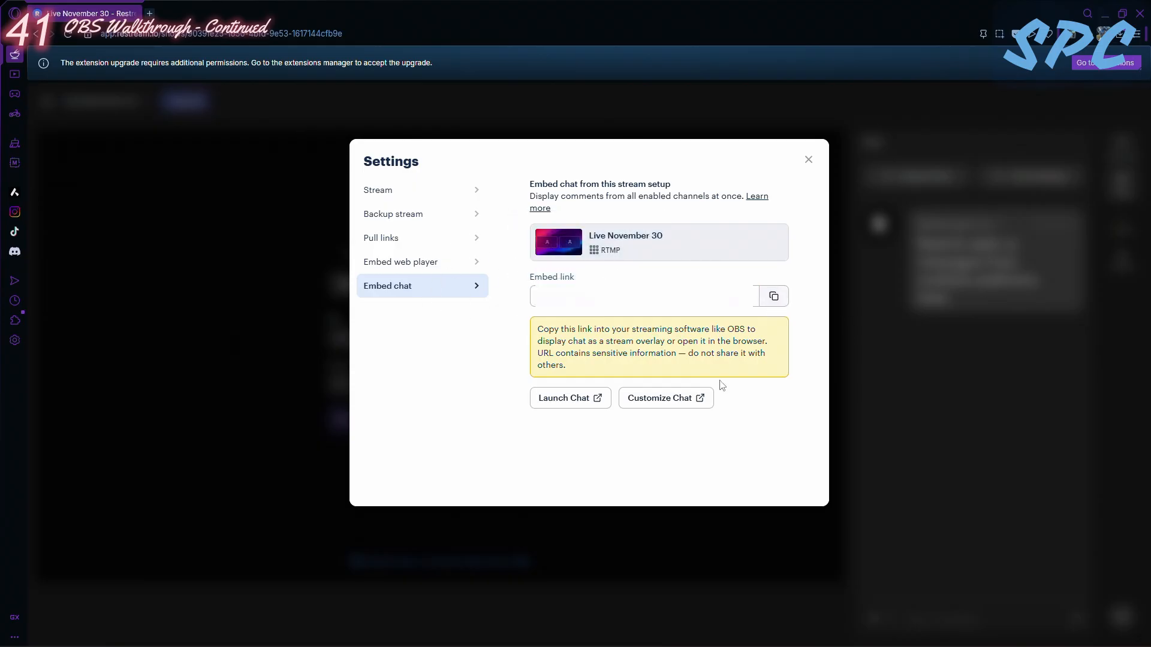
pyautogui.moveTo(600, 646)
pyautogui.moveTo(444, 633)
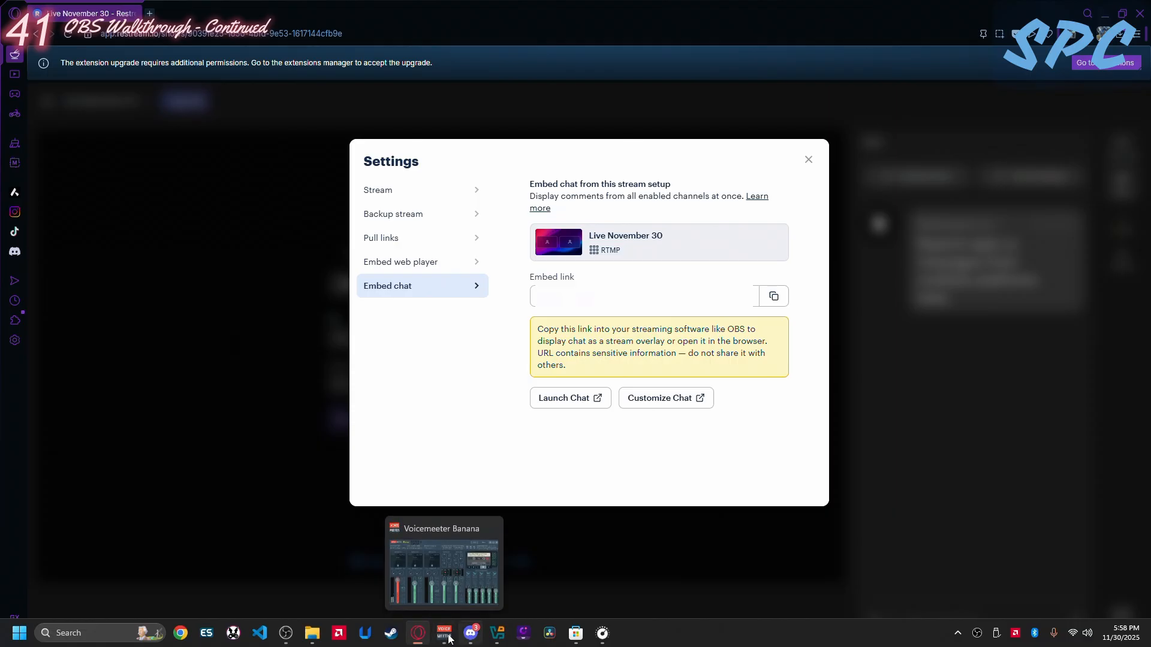
# - Switch to OBS Studio and create a new Browser source named Chat Overlay in the Starting Soon scene
pyautogui.click(286, 635)
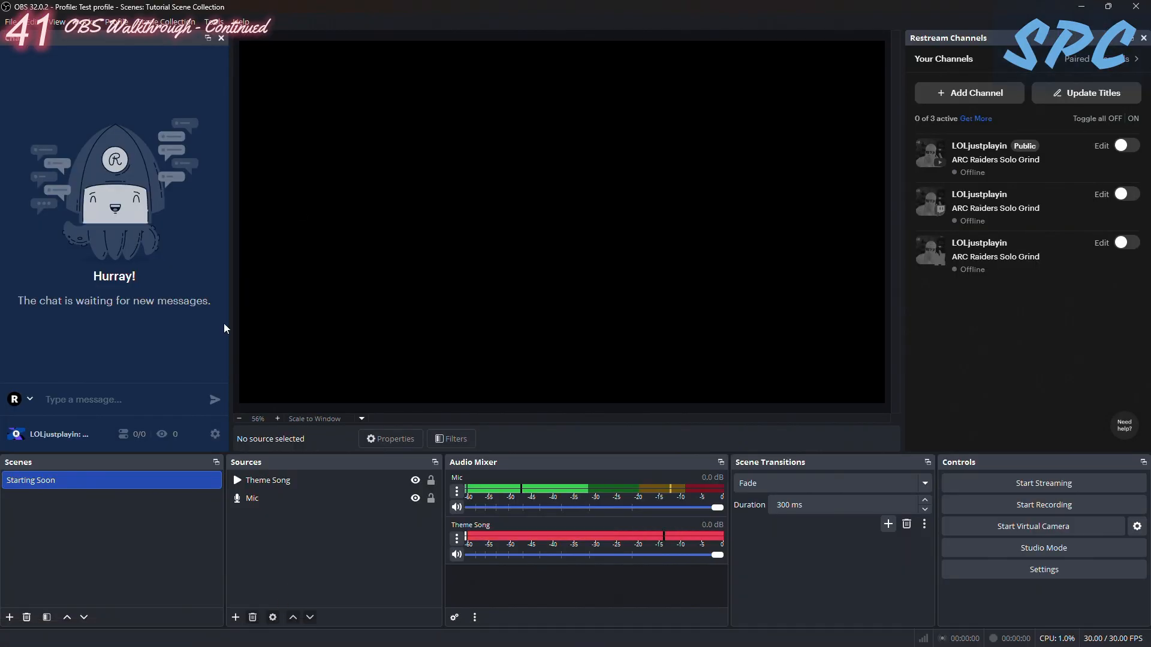
pyautogui.click(237, 619)
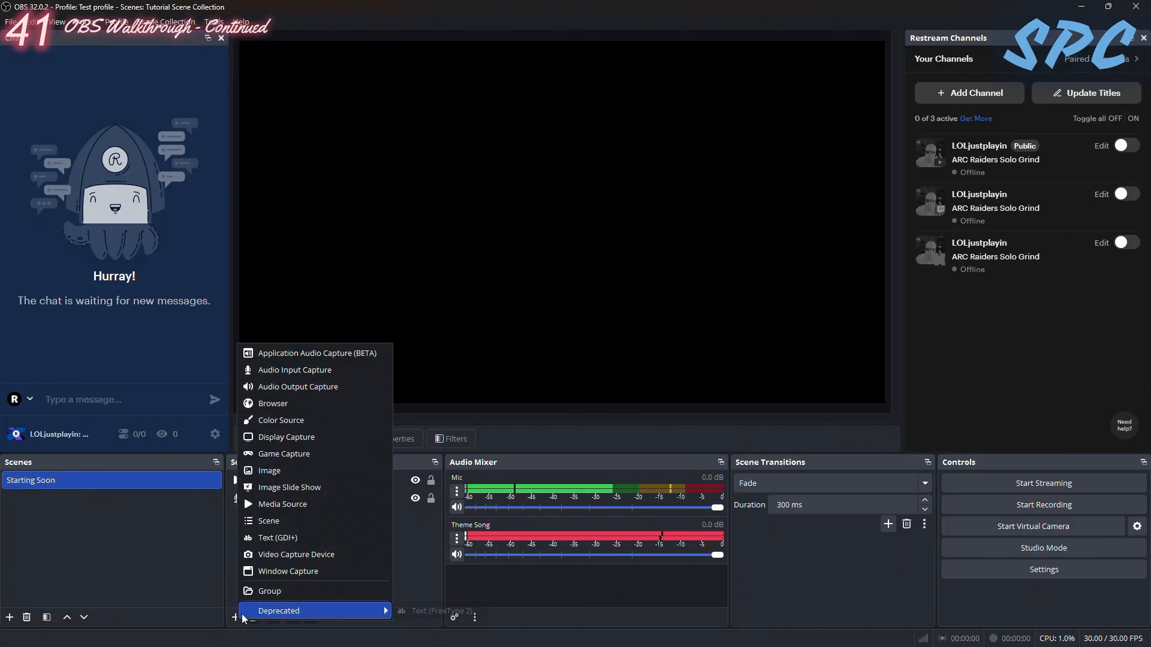
pyautogui.click(287, 401)
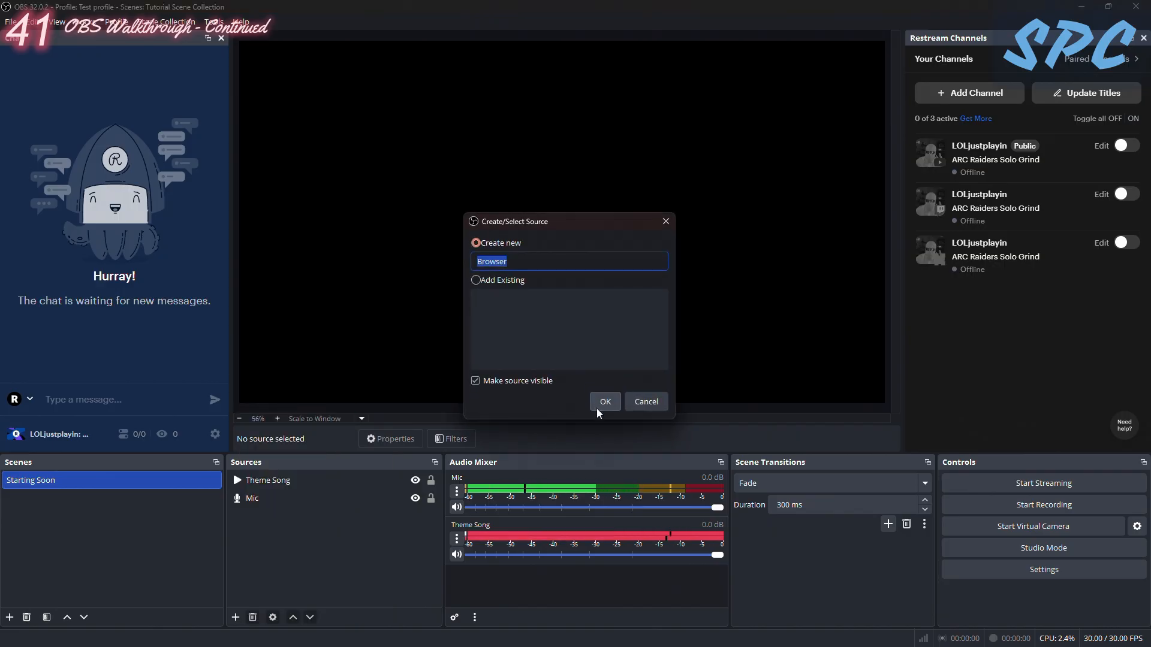
pyautogui.write('Chat Ov')
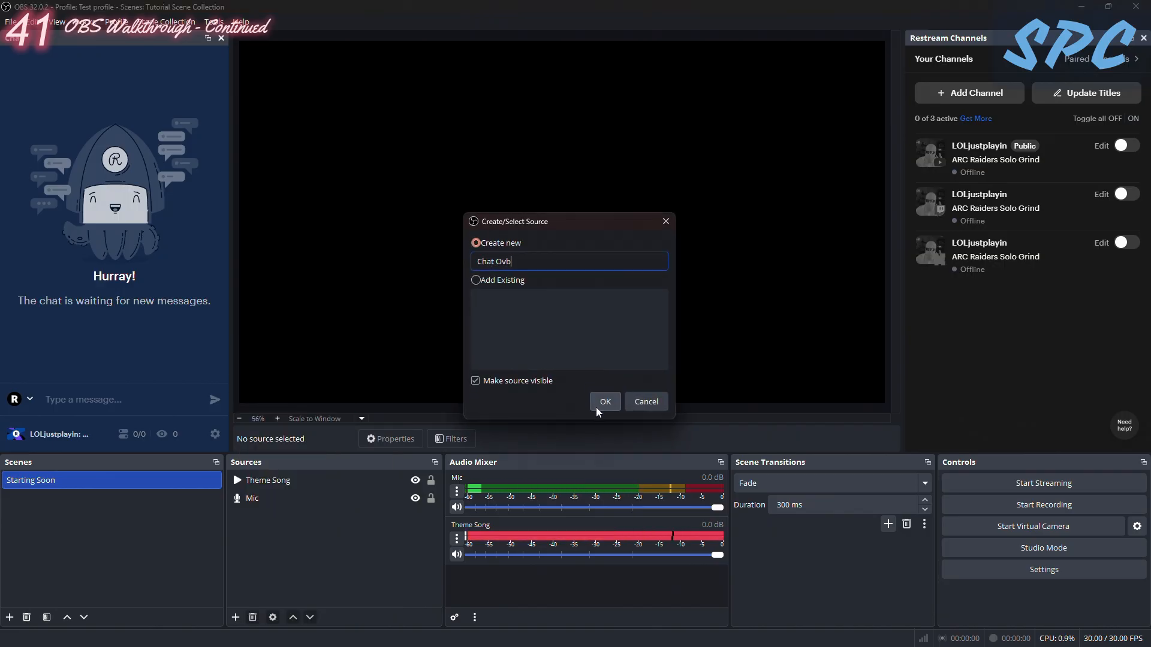
pyautogui.write('erlay')
pyautogui.click(596, 408)
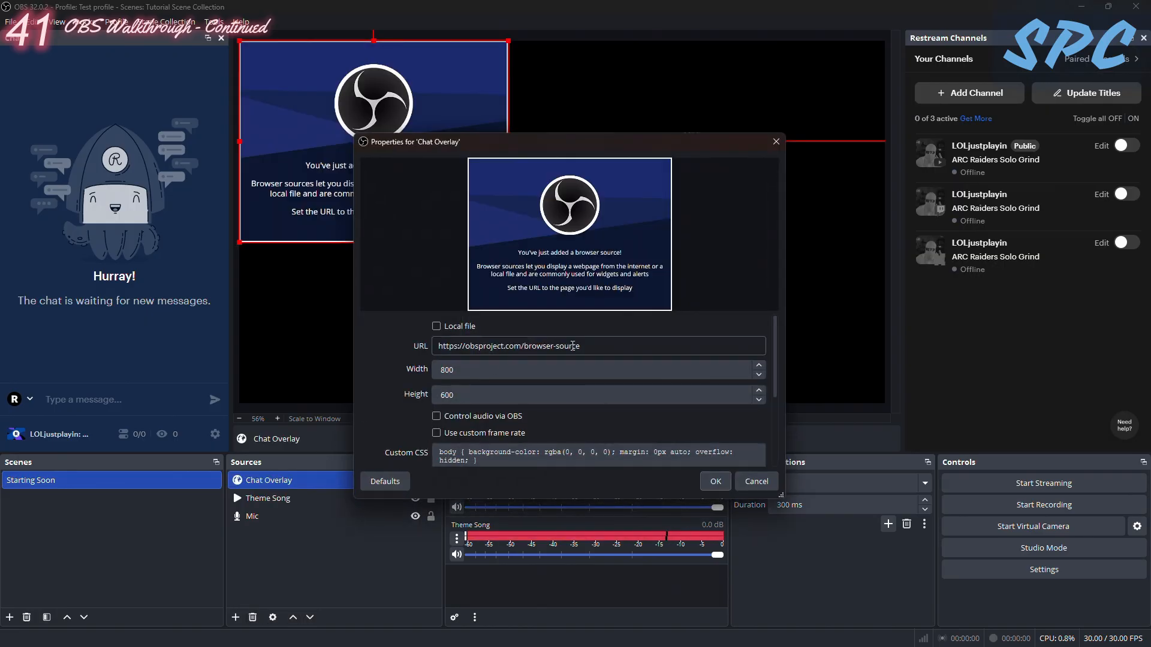
# - Replace the Chat Overlay's default URL with the copied private Restream embed link and apply the properties
pyautogui.moveTo(606, 349); pyautogui.dragTo(277, 330)
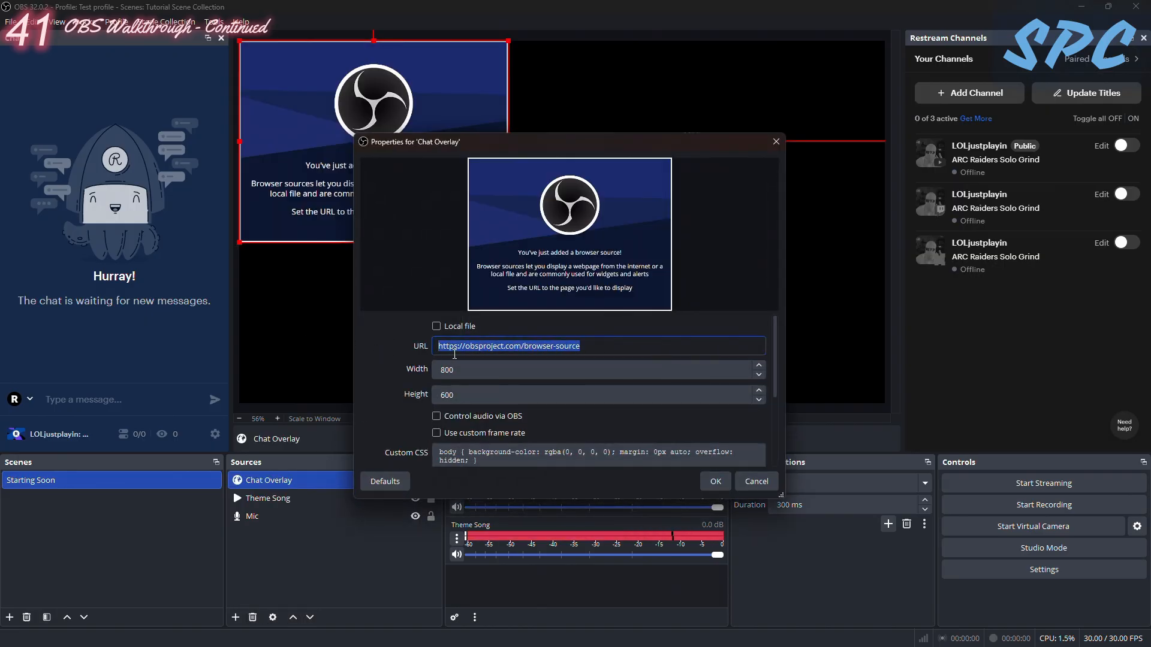
pyautogui.hotkey('ctrl', 'v')
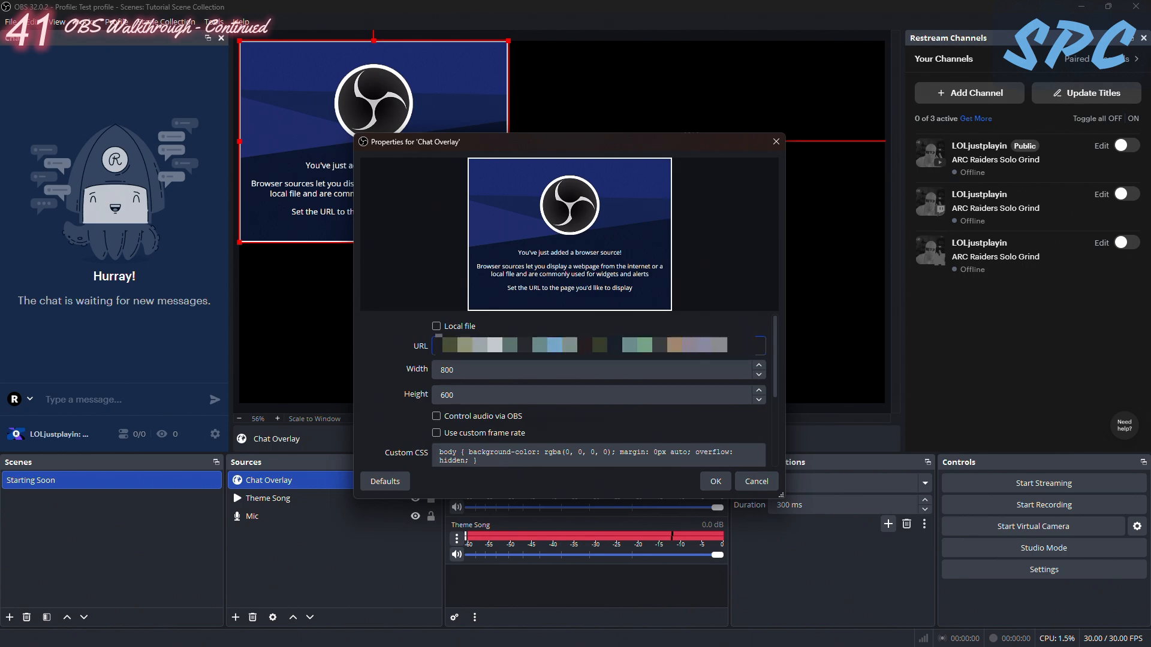
pyautogui.click(716, 481)
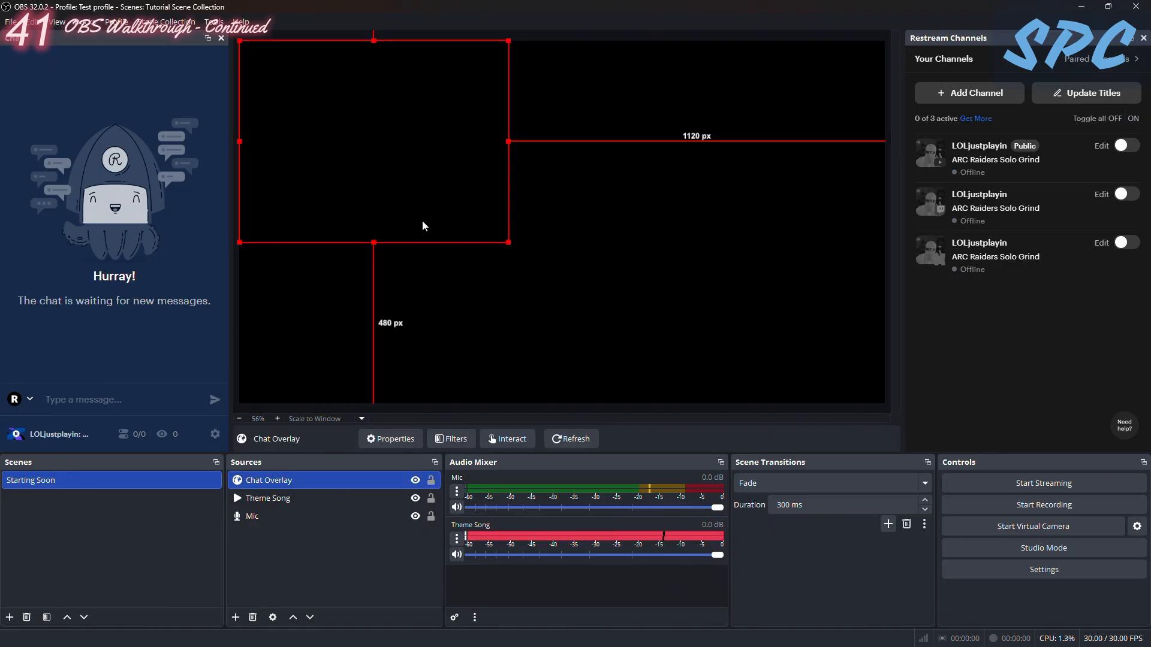
# - Move the Chat Overlay to the canvas's upper-right corner, shrink it, and leave about 9 px to the top and right edges
pyautogui.moveTo(384, 244); pyautogui.dragTo(756, 239)
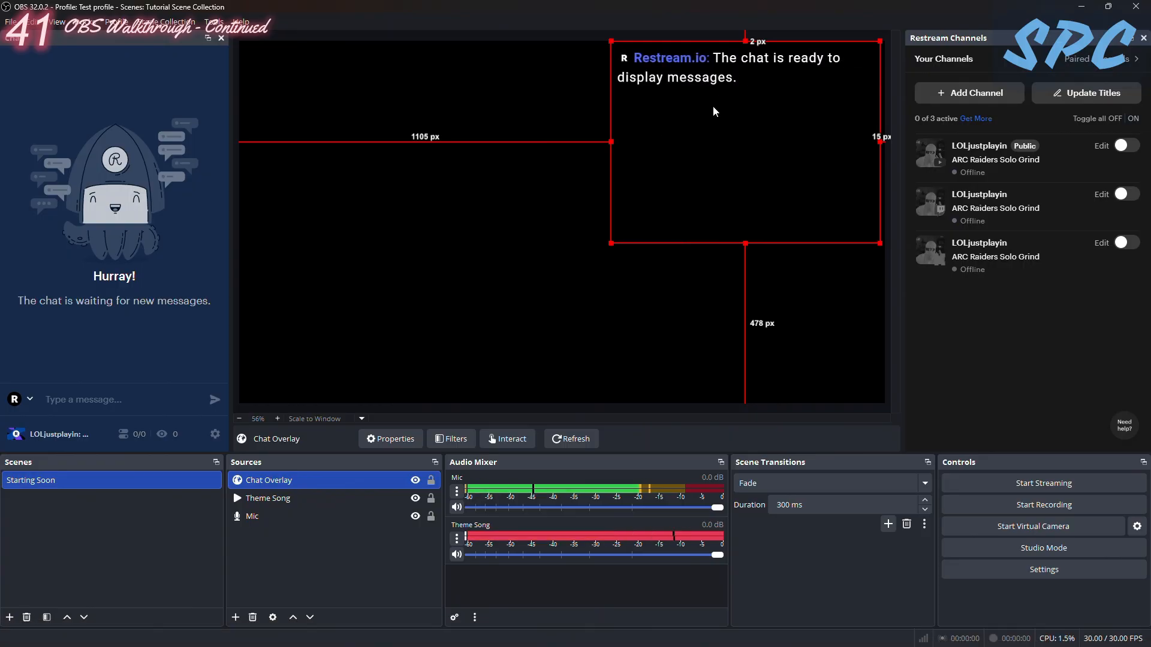
pyautogui.moveTo(611, 143); pyautogui.dragTo(737, 142)
pyautogui.moveTo(833, 115); pyautogui.dragTo(835, 118)
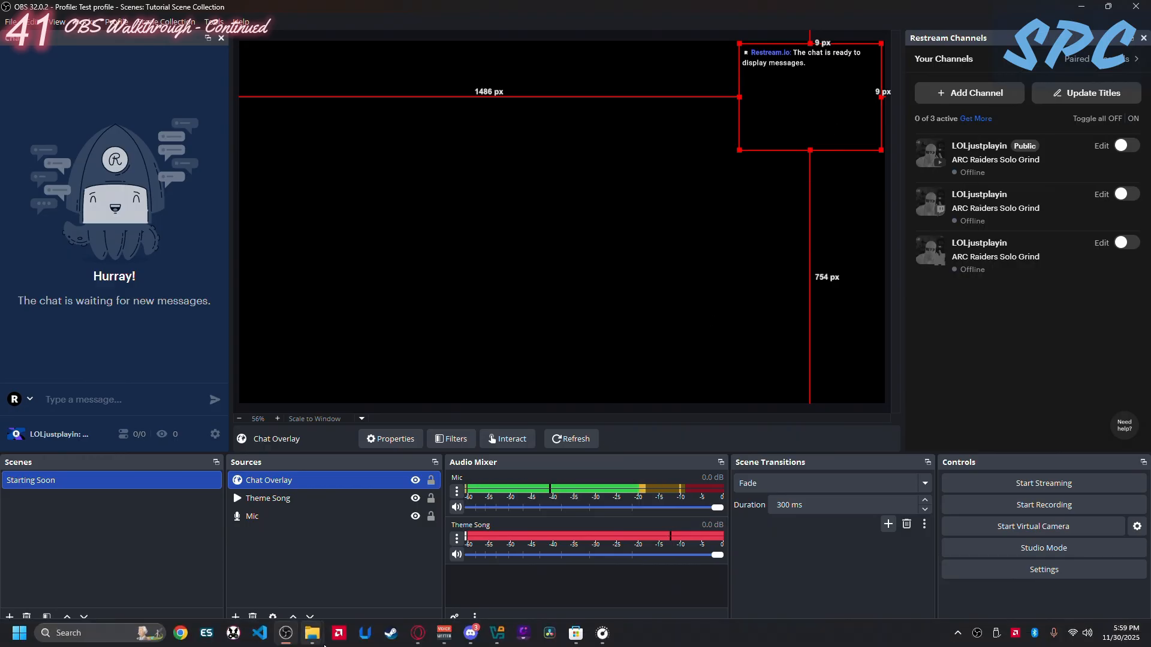
pyautogui.click(728, 242)
# - Try to send the message "hey" from the Chat dock and clear the text
pyautogui.click(83, 403)
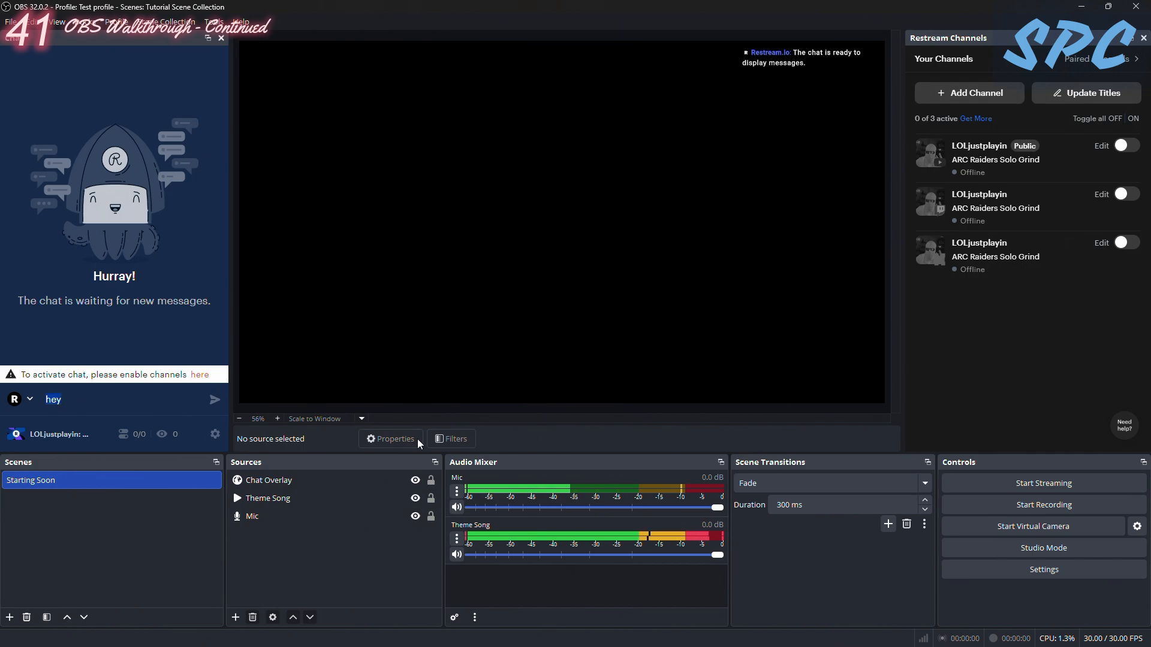
pyautogui.press('BackSpace')
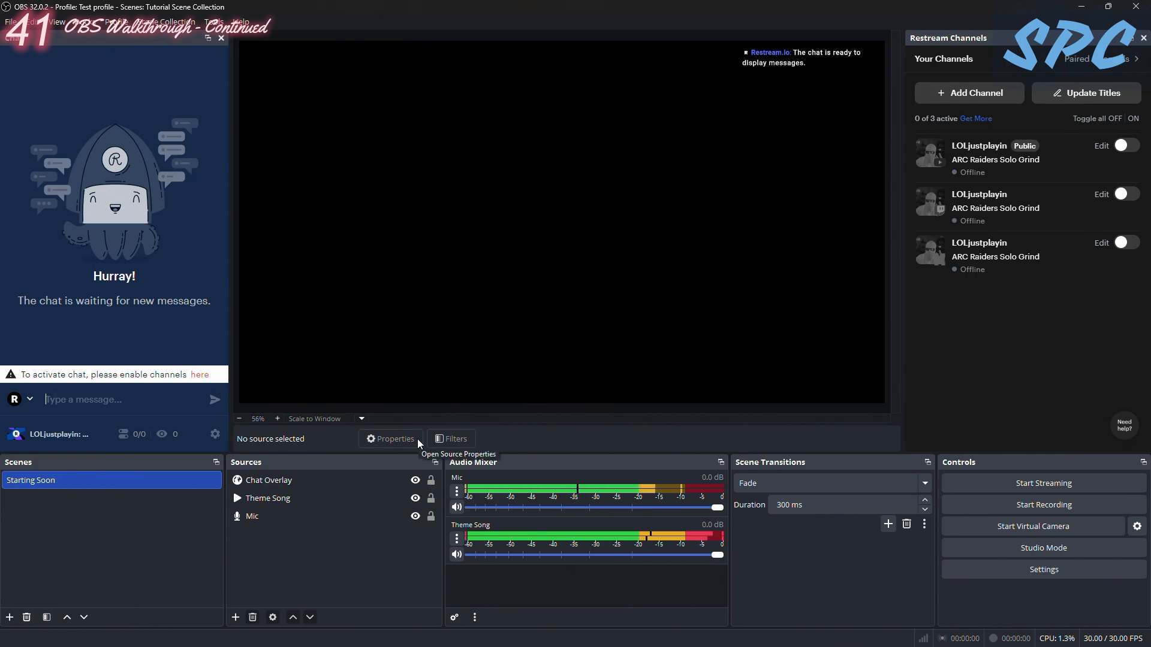
# - Look over the Chat dock's Appearance settings and close them without changes
pyautogui.click(215, 434)
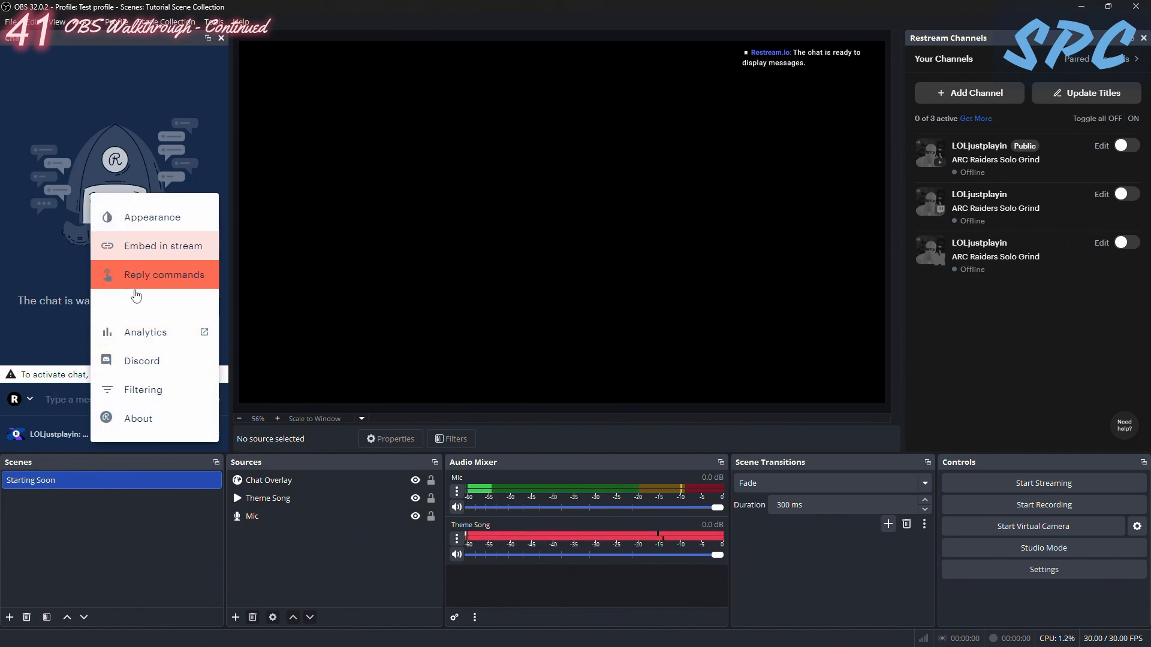
pyautogui.click(135, 219)
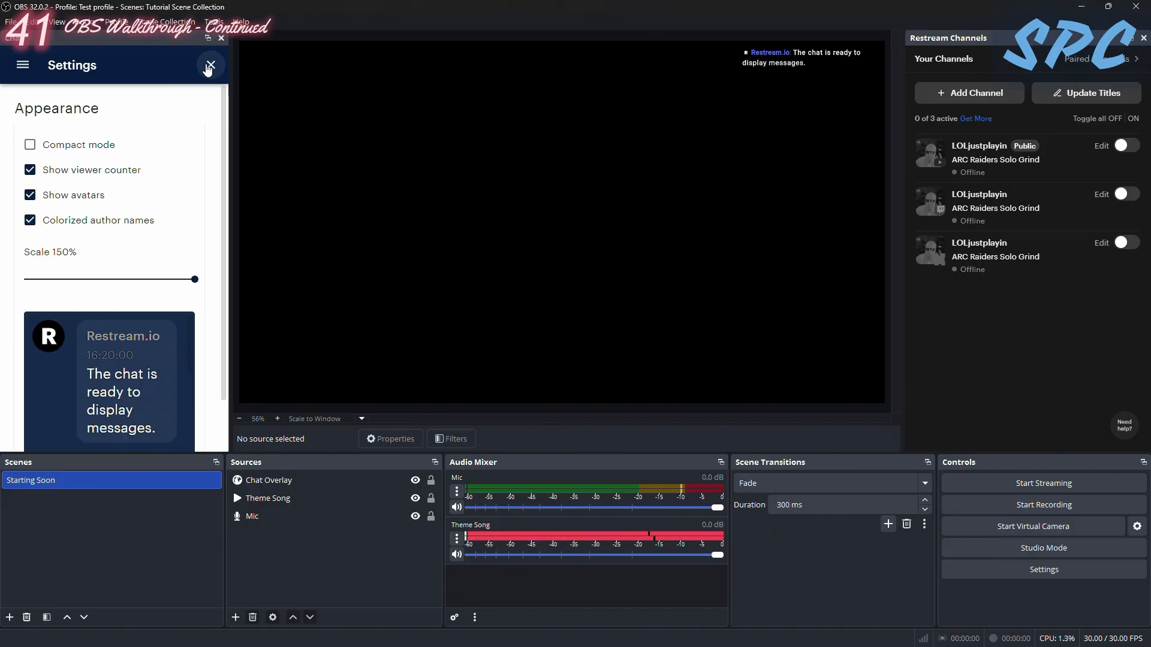
pyautogui.click(210, 65)
pyautogui.click(206, 438)
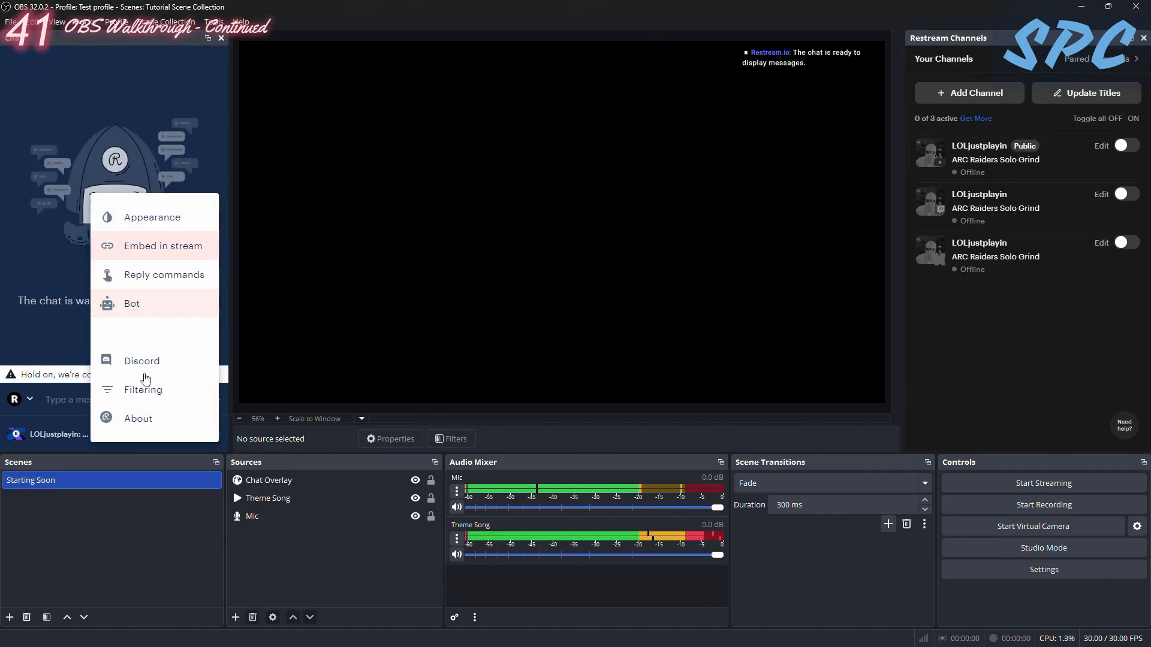
pyautogui.click(150, 217)
pyautogui.scroll(-1, 84, 338)
pyautogui.scroll(1, 85, 337)
pyautogui.click(210, 64)
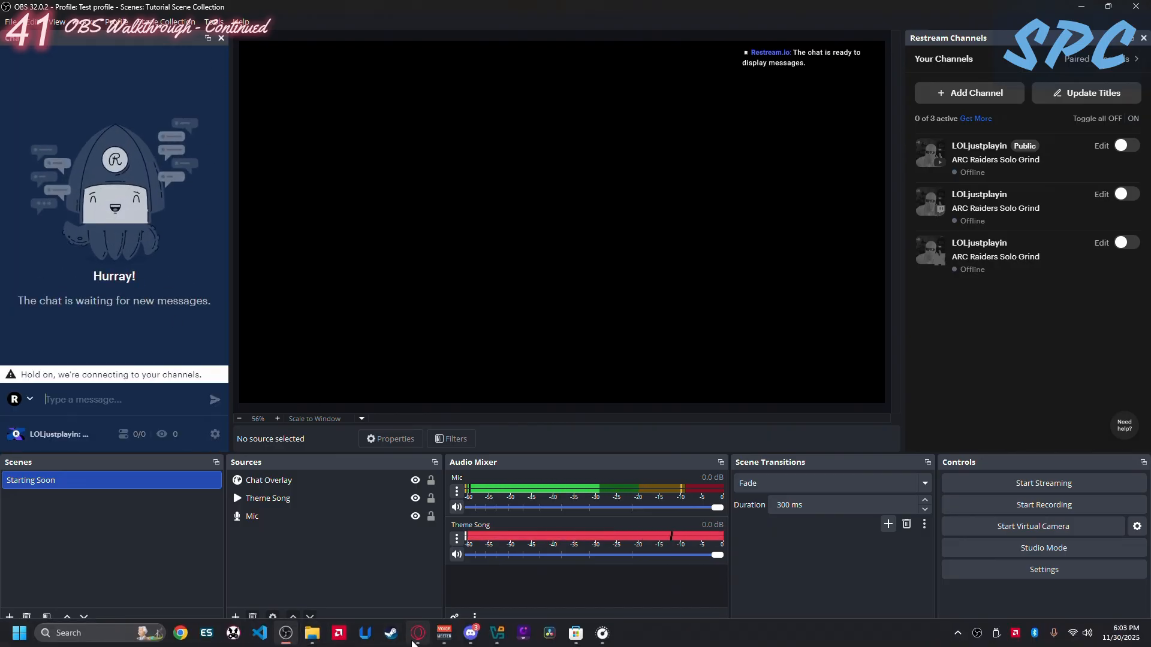
# - Switch to the browser and open Chat Settings for the Stream and Chill With LiDAR stream in Restream
pyautogui.click(418, 599)
pyautogui.click(1121, 183)
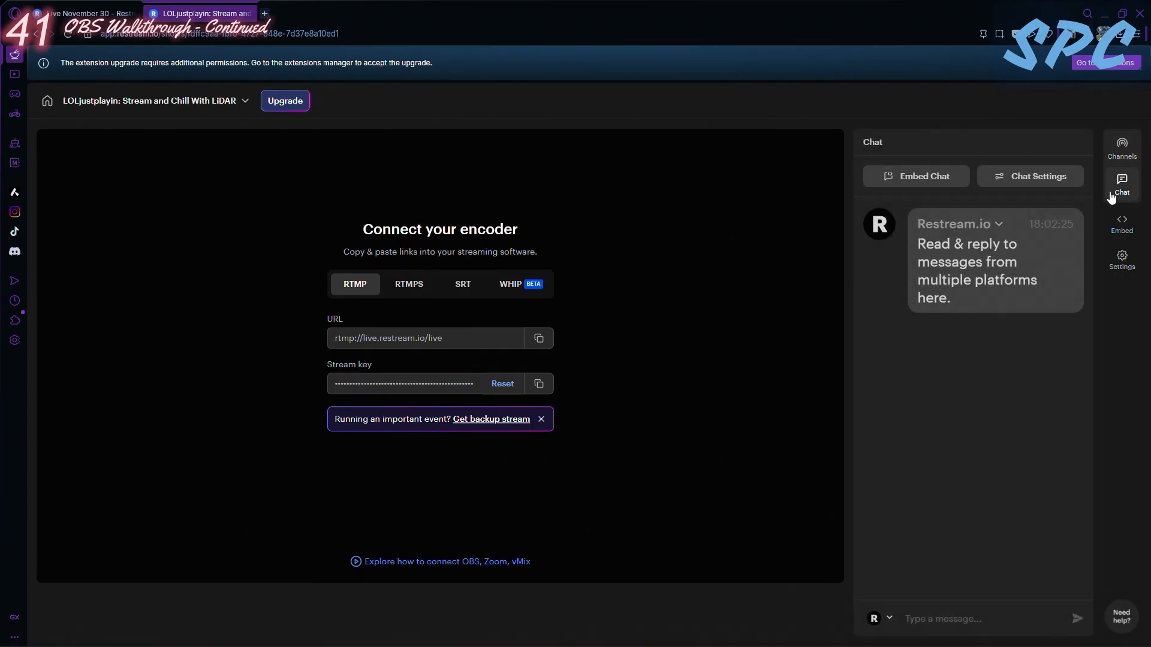
pyautogui.click(1031, 179)
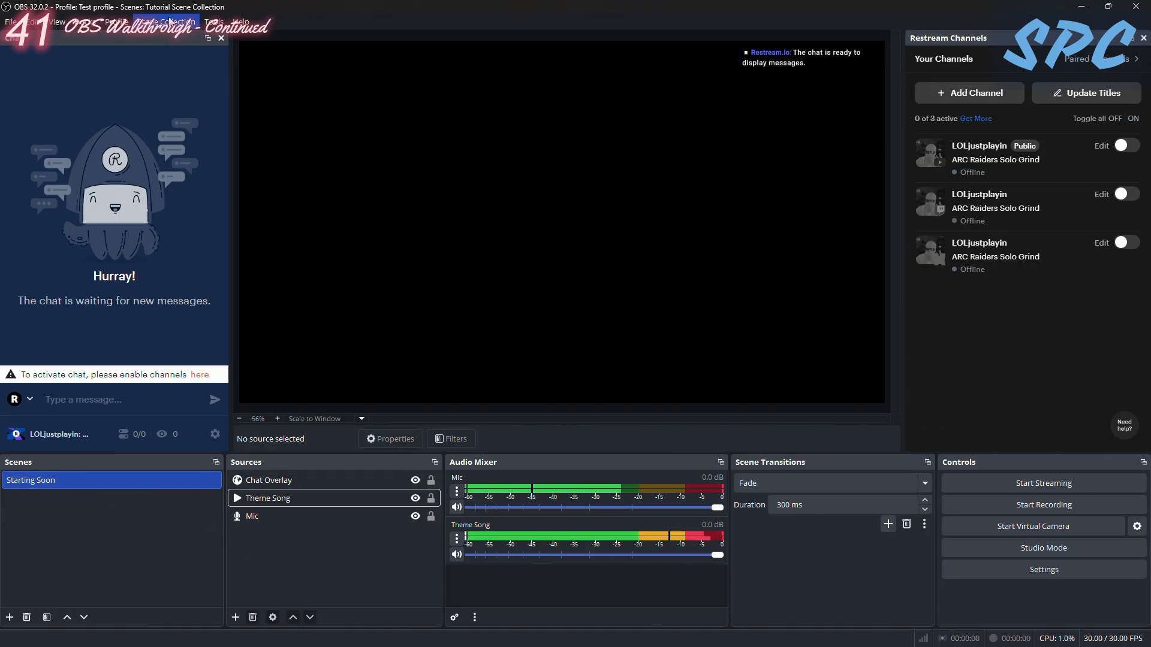
# - In OBS Studio, load the Spaceship scene collection and examine the Spaceship - Starting Scene Starting 01 source in its Starting Soon scene
pyautogui.click(232, 618)
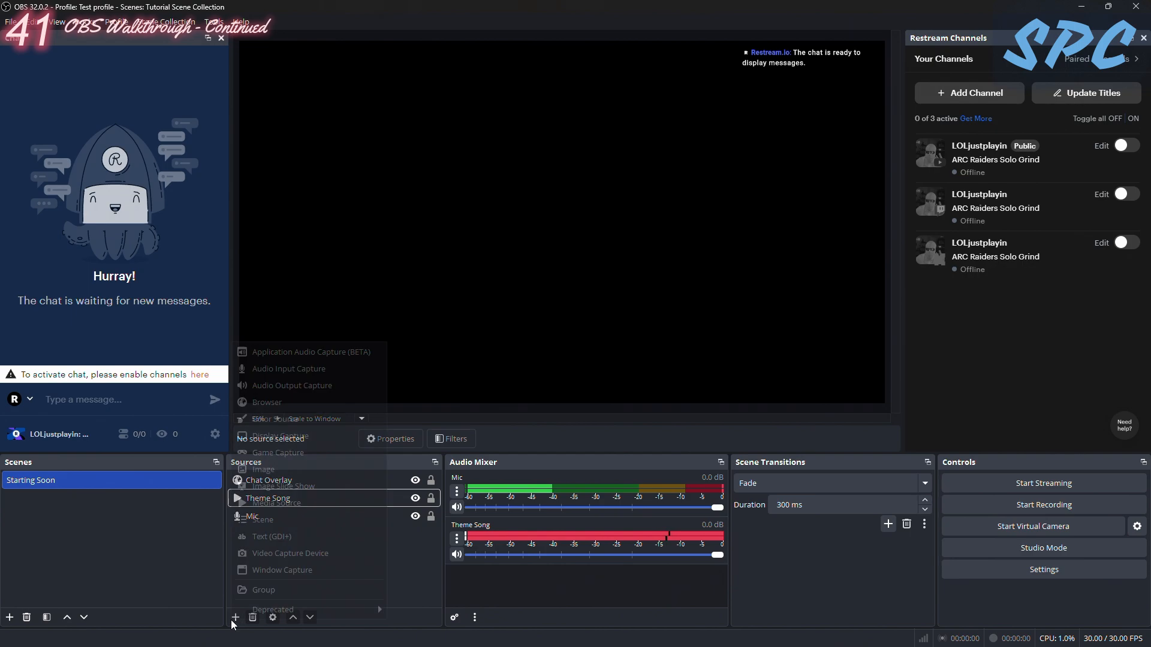
pyautogui.click(419, 569)
pyautogui.click(167, 22)
pyautogui.click(162, 180)
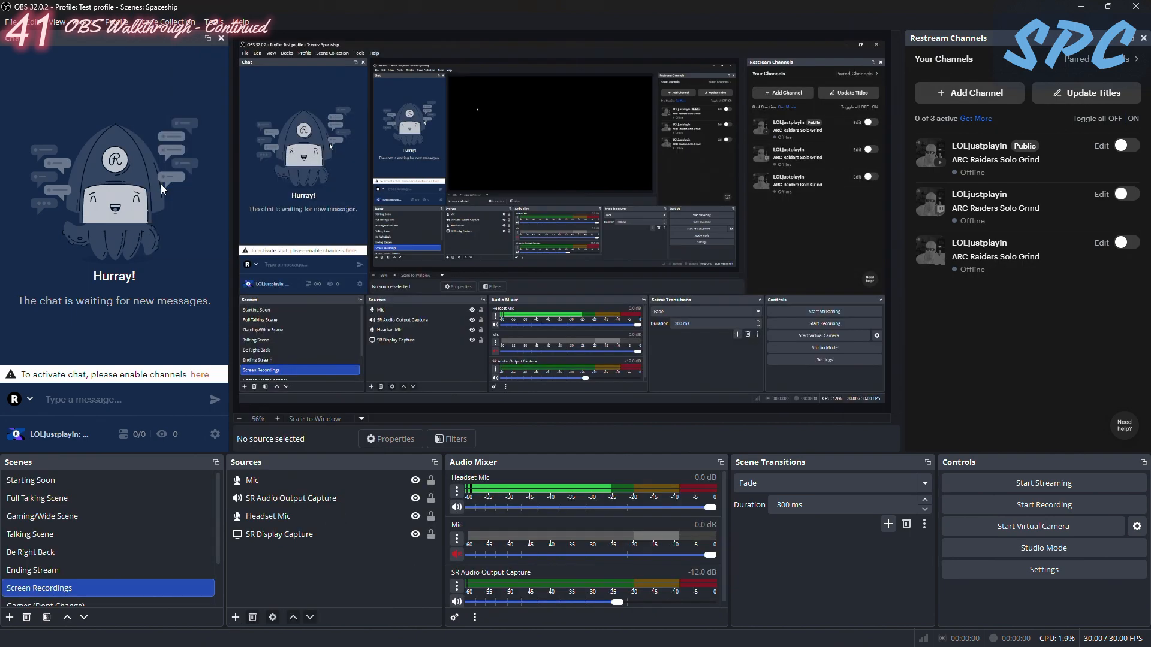
pyautogui.click(71, 481)
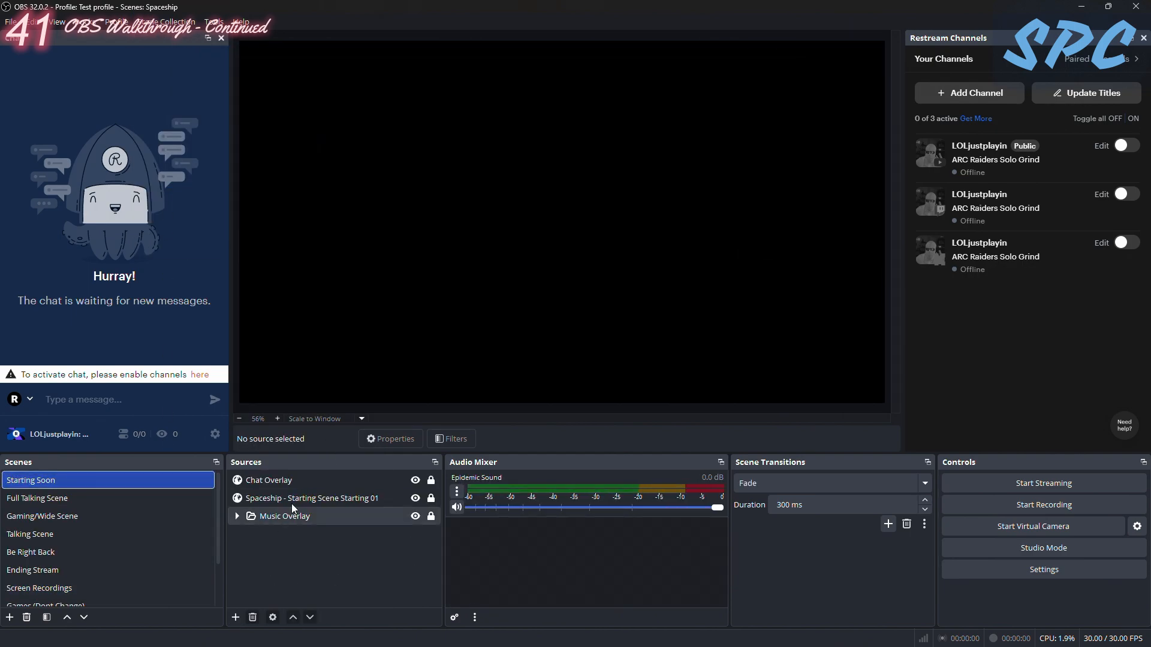
pyautogui.click(279, 499)
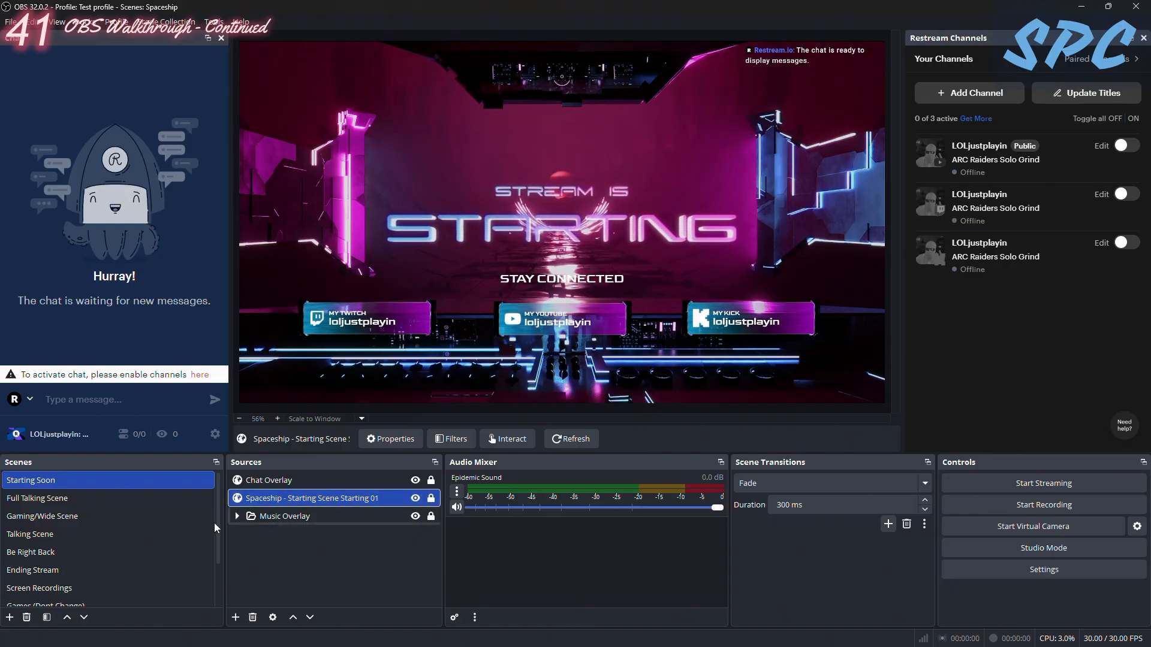
# - Return to the Tutorial Scene Collection and look over the available source types without adding one
pyautogui.click(165, 22)
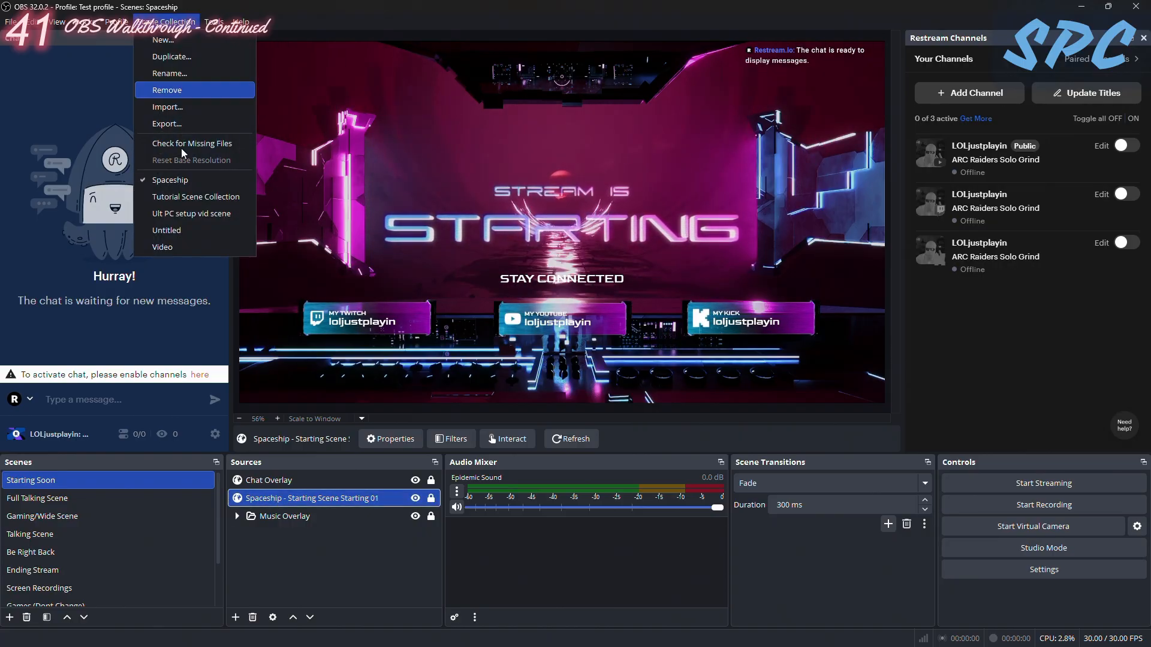
pyautogui.click(195, 198)
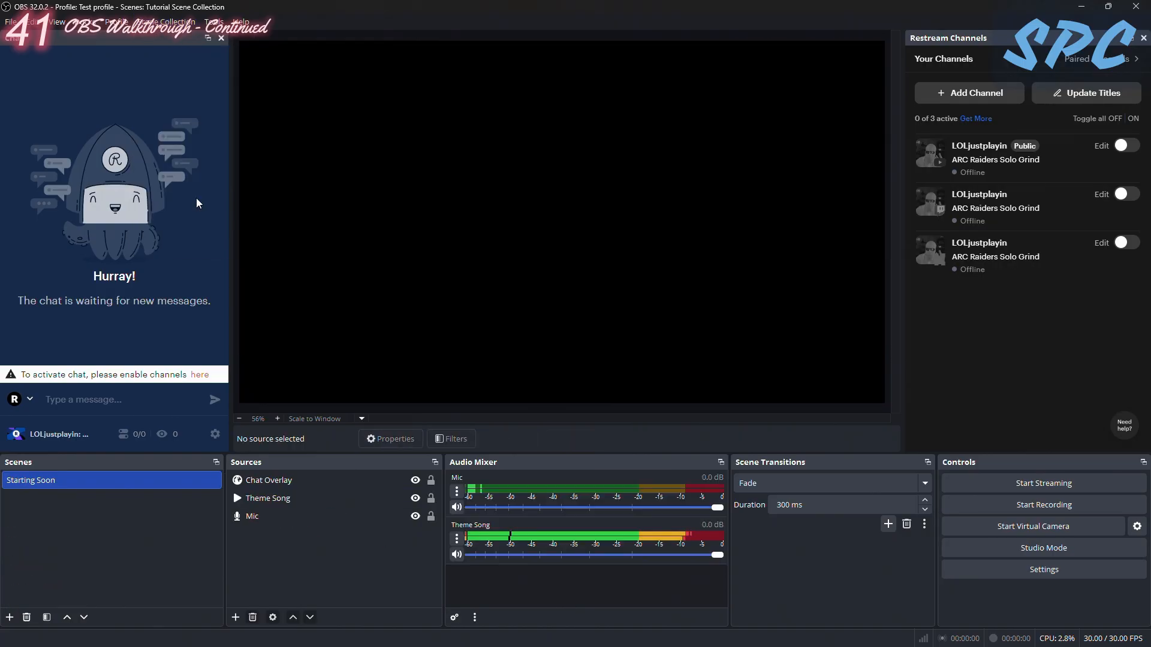
pyautogui.click(236, 618)
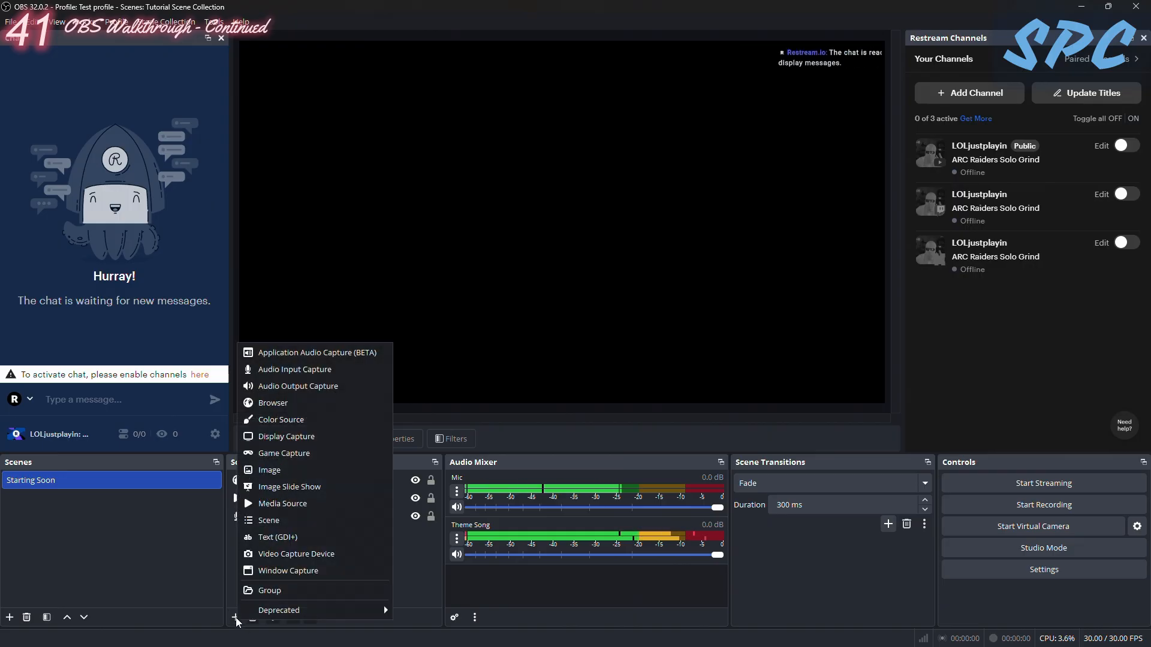
pyautogui.click(407, 576)
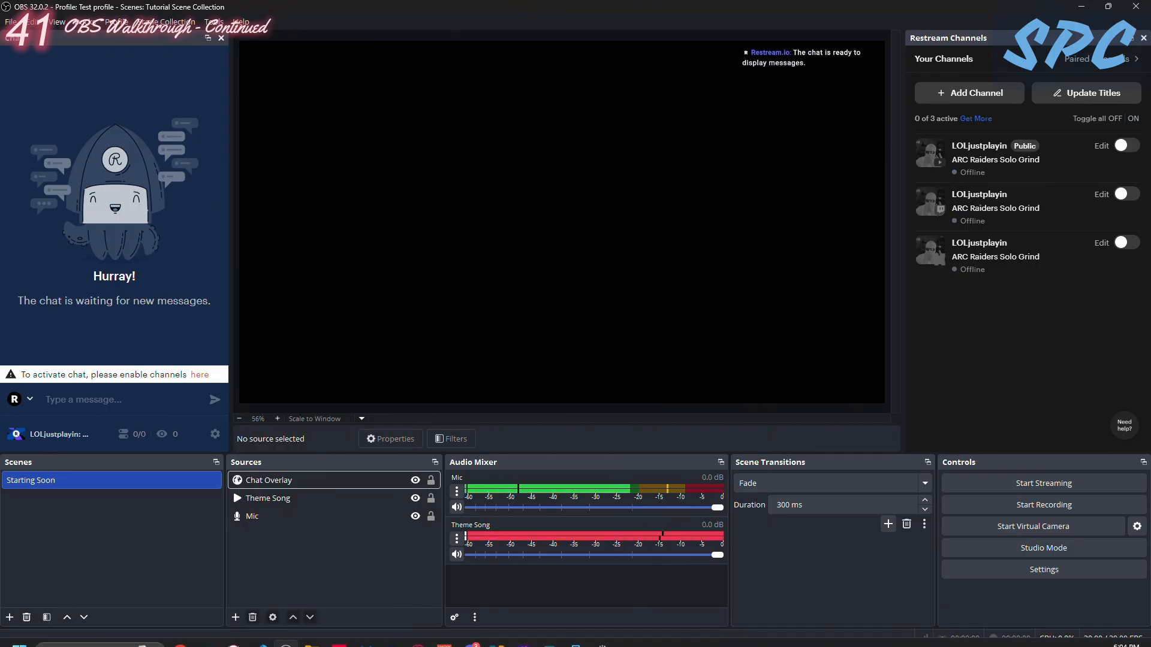
# - Switch to the browser and examine the OWN3D Pro home page's overview of its stream overlay editor
pyautogui.click(418, 645)
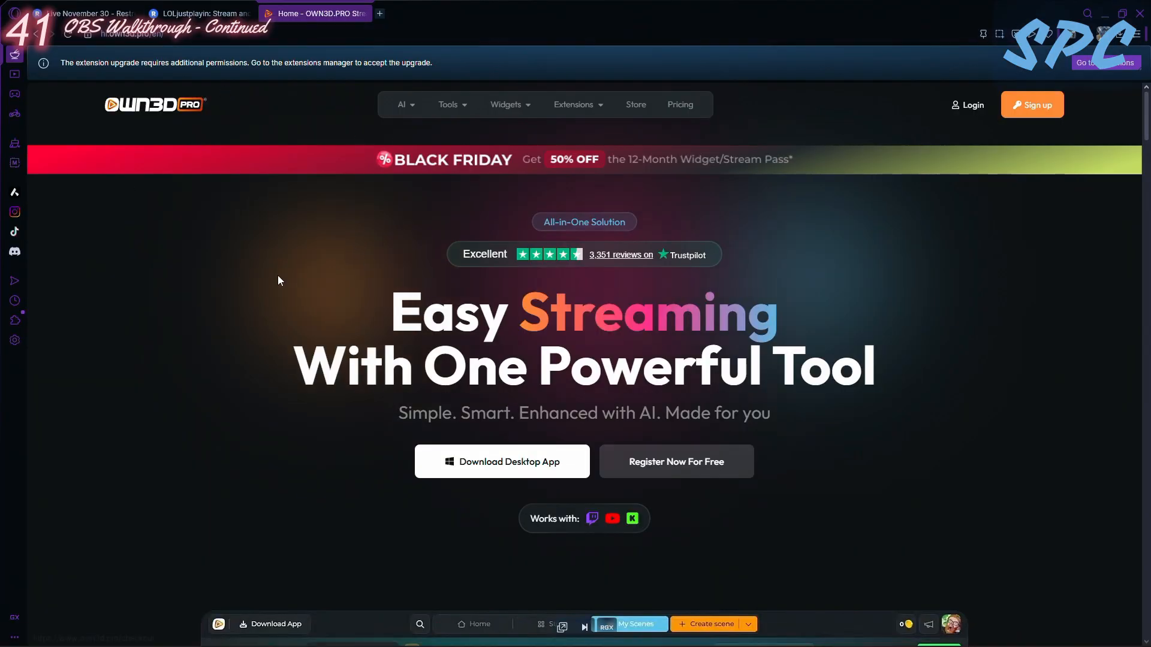
pyautogui.scroll(-2, 513, 311)
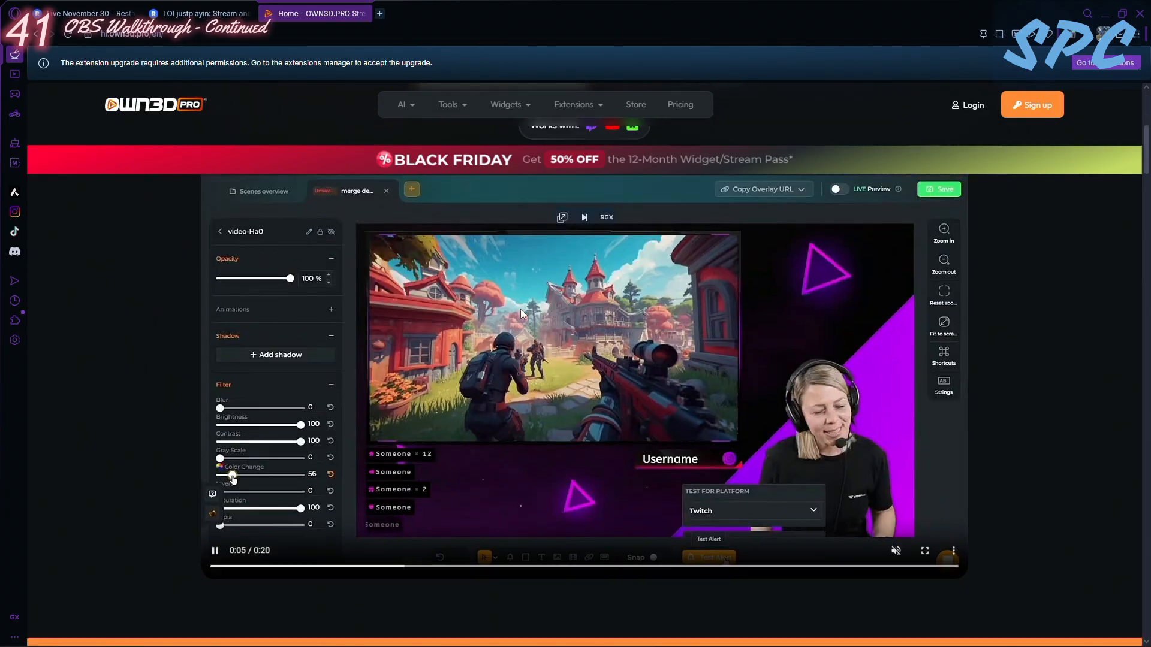
pyautogui.scroll(-5, 565, 295)
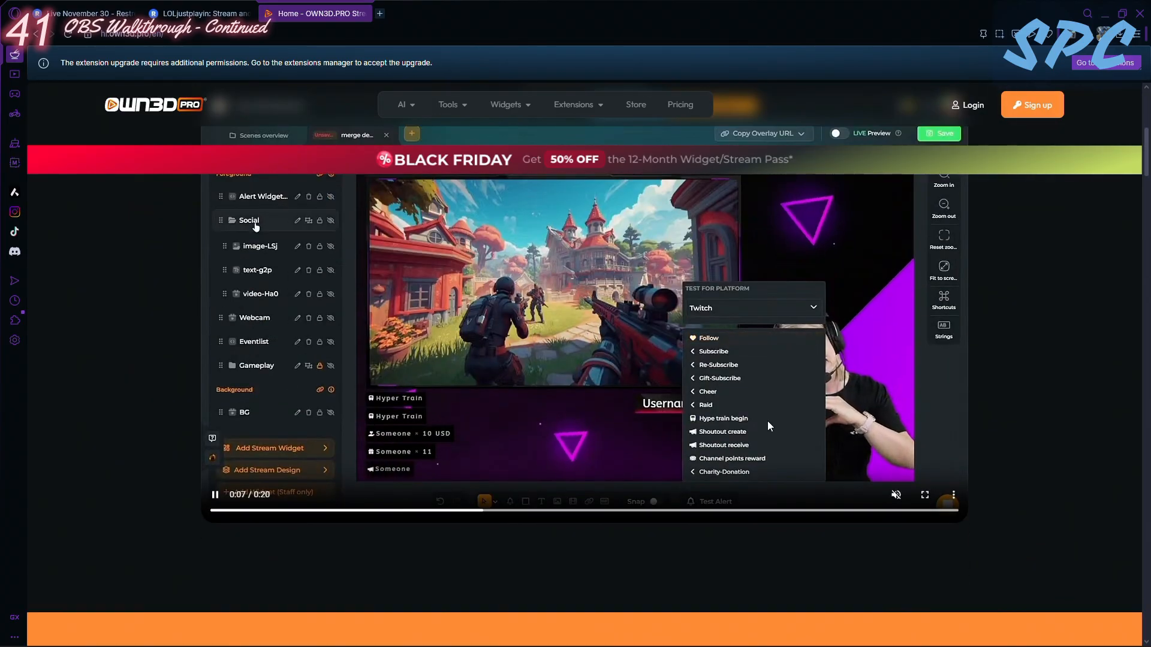
pyautogui.scroll(2, 343, 305)
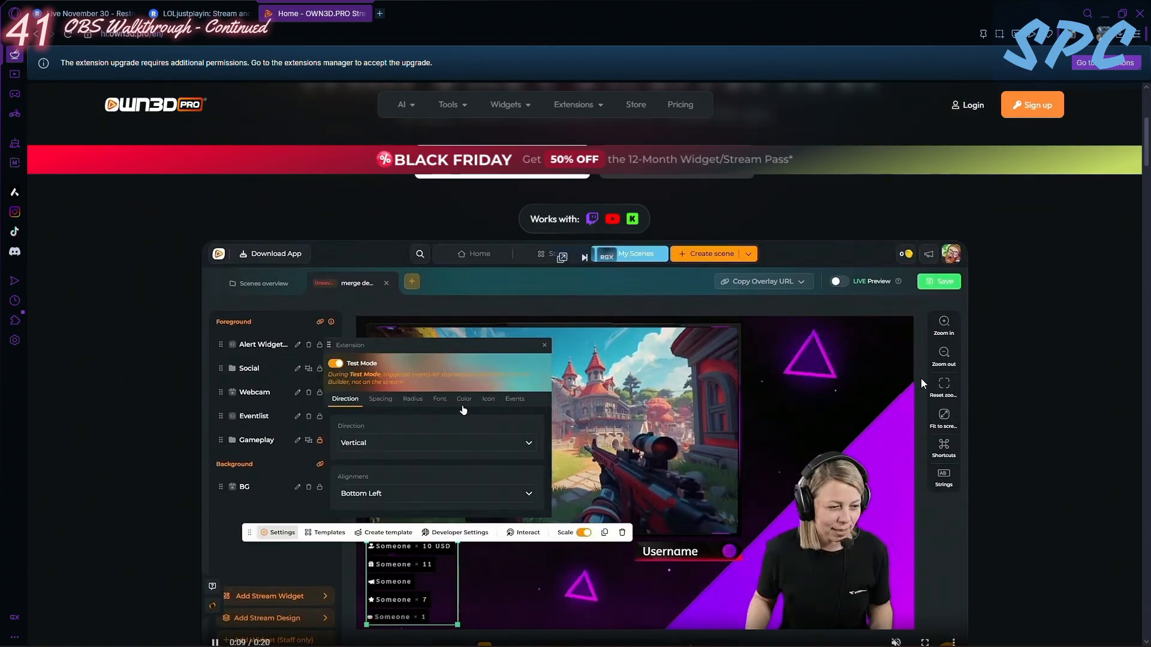
pyautogui.scroll(-3, 743, 375)
pyautogui.scroll(3, 724, 373)
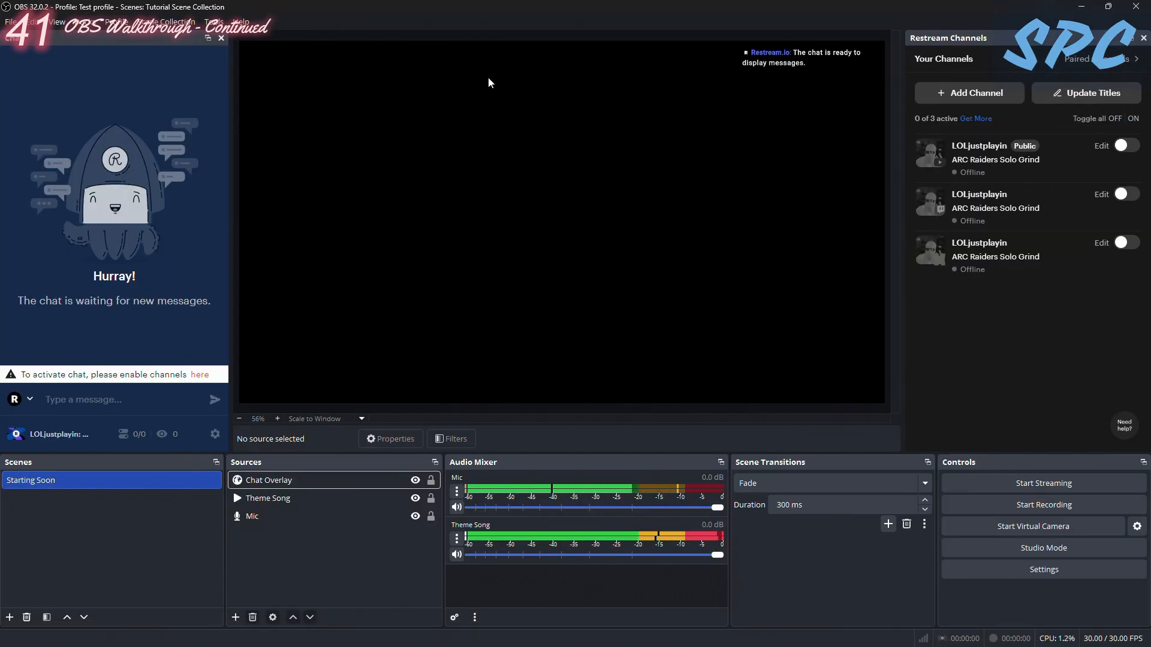
# - Load the Spaceship scene collection to view its Starting Soon scene, and return to the Tutorial Scene Collection
pyautogui.click(168, 21)
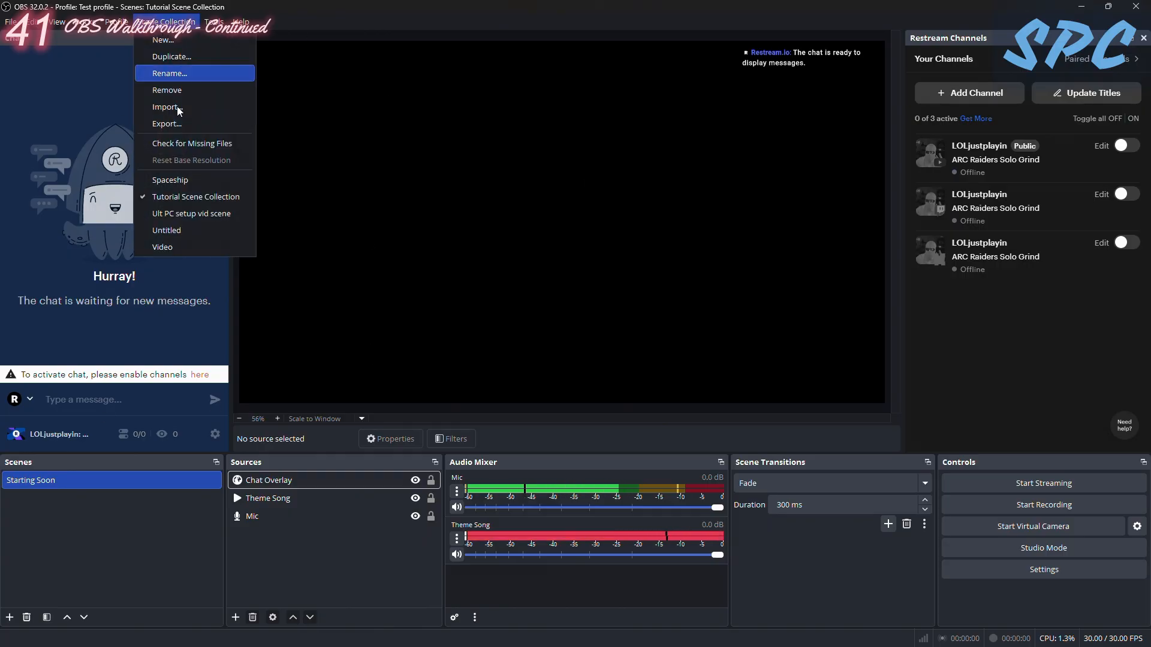
pyautogui.click(180, 175)
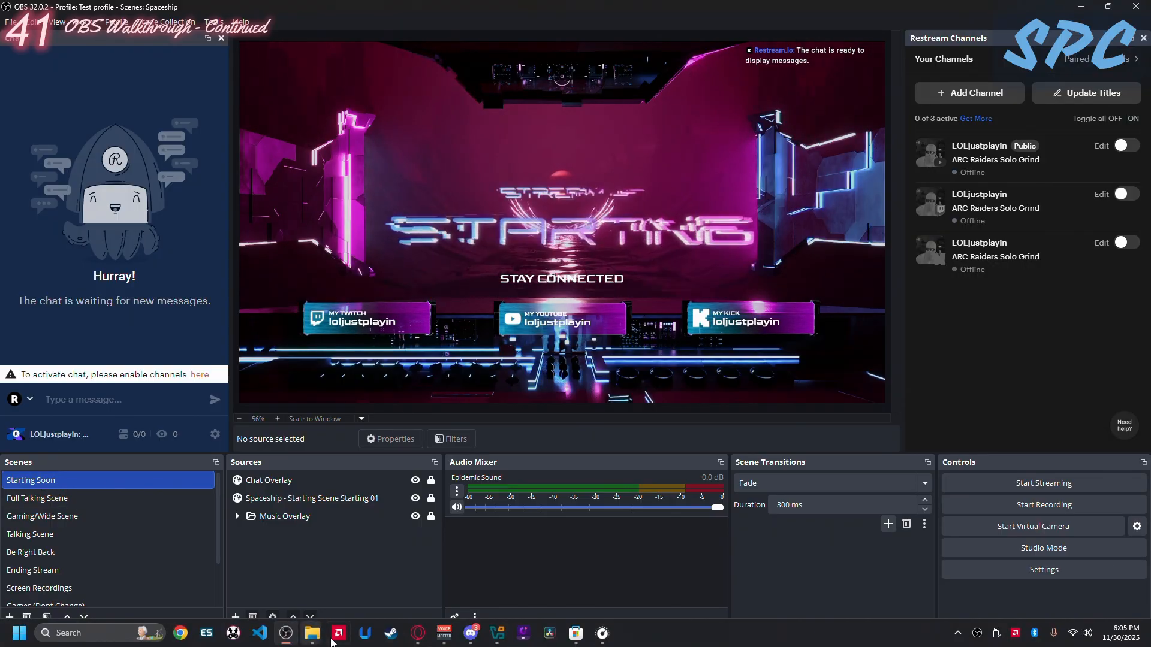
pyautogui.click(167, 22)
pyautogui.click(193, 196)
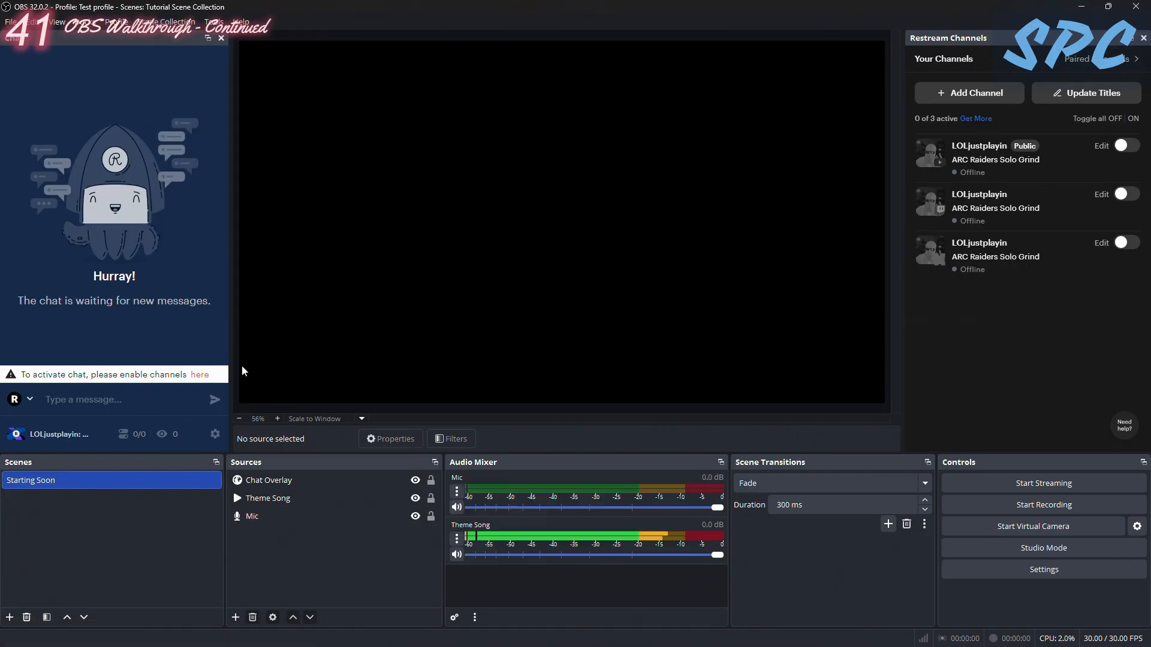
# - Switch to the browser, log in to OWN3D Pro, and open the My Scenes overview
pyautogui.click(418, 636)
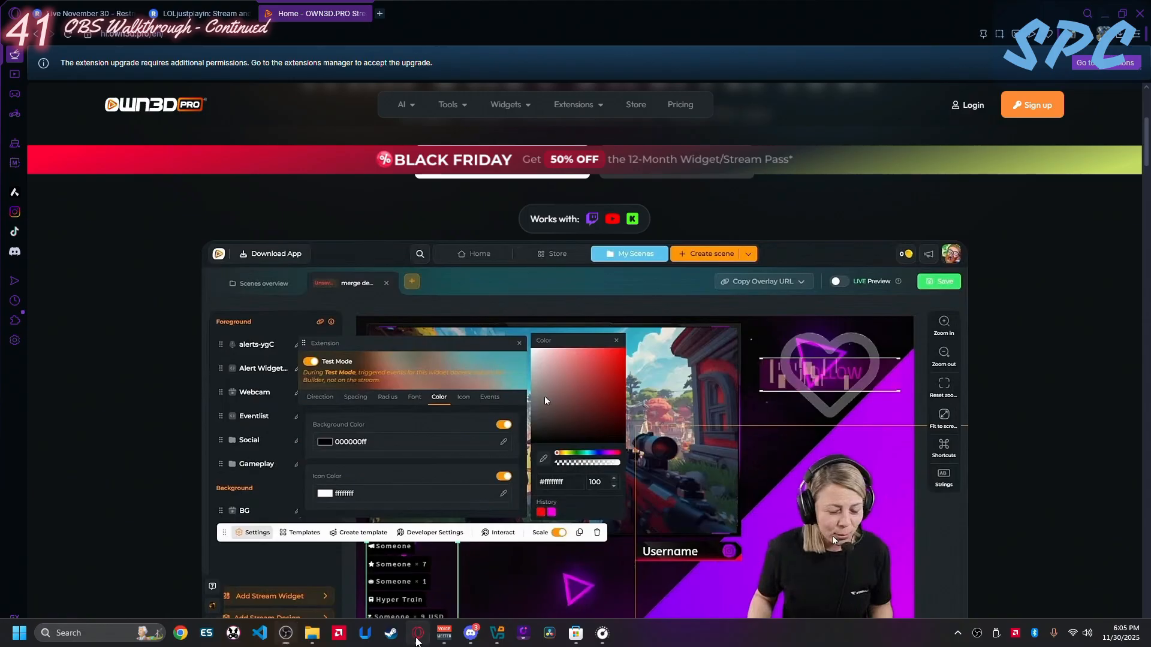
pyautogui.click(950, 107)
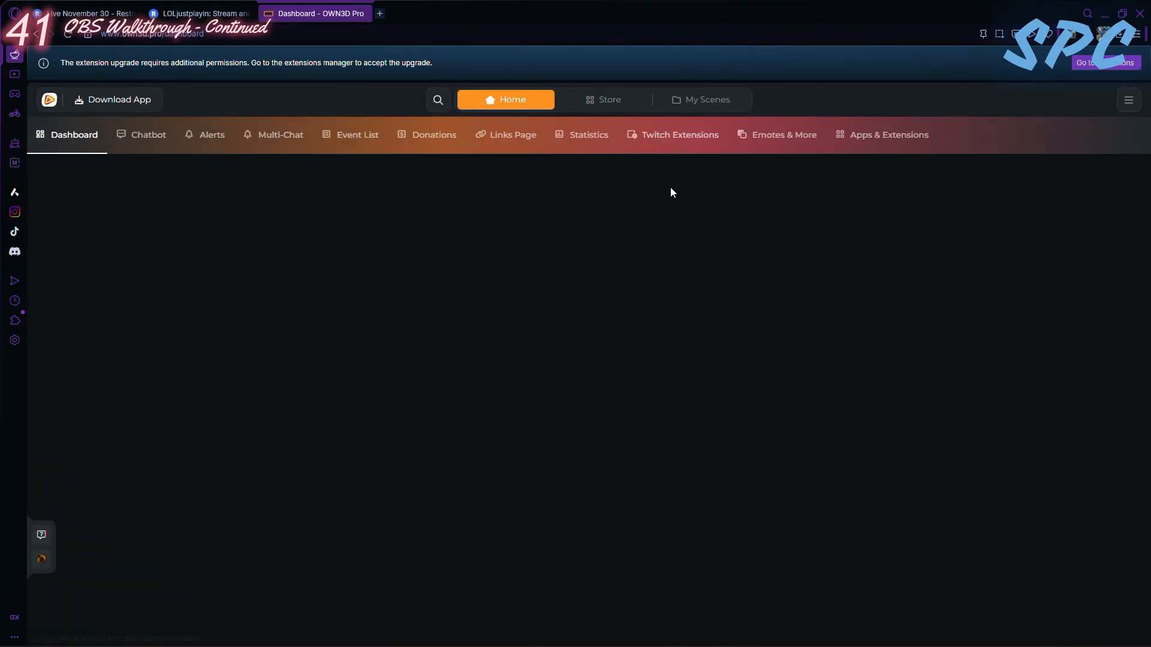
pyautogui.click(619, 368)
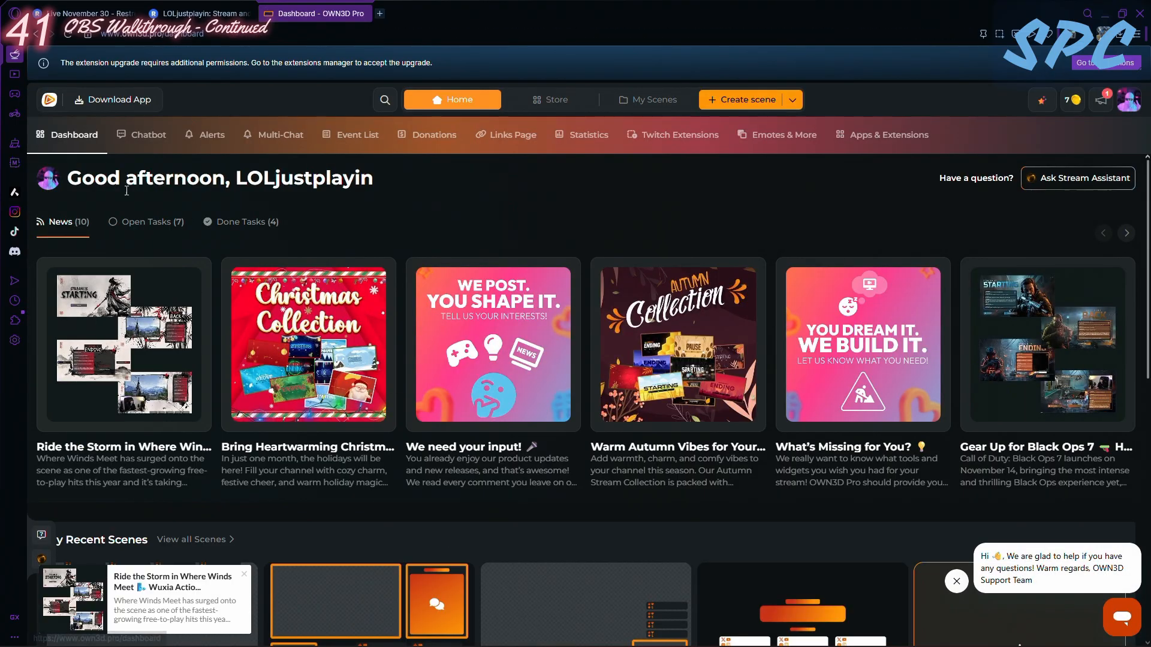
pyautogui.click(655, 102)
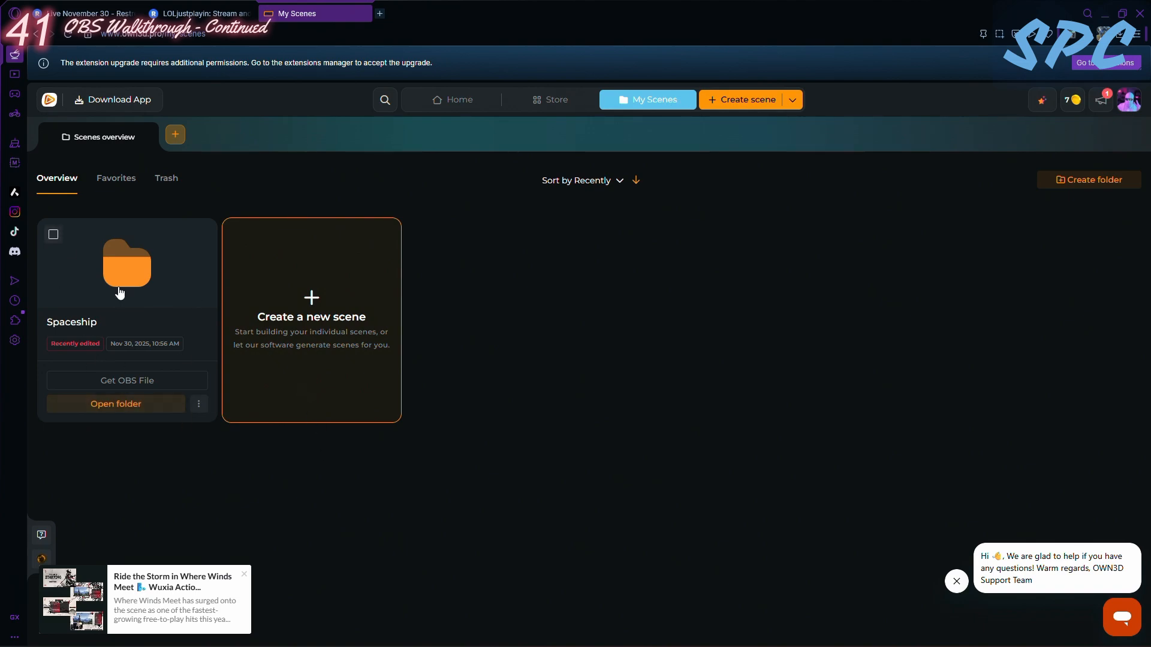
# - Download the Spaceship folder's OBS file and delete the duplicate Spaceship (1) JSON file from the Downloads folder
pyautogui.click(801, 103)
pyautogui.click(797, 104)
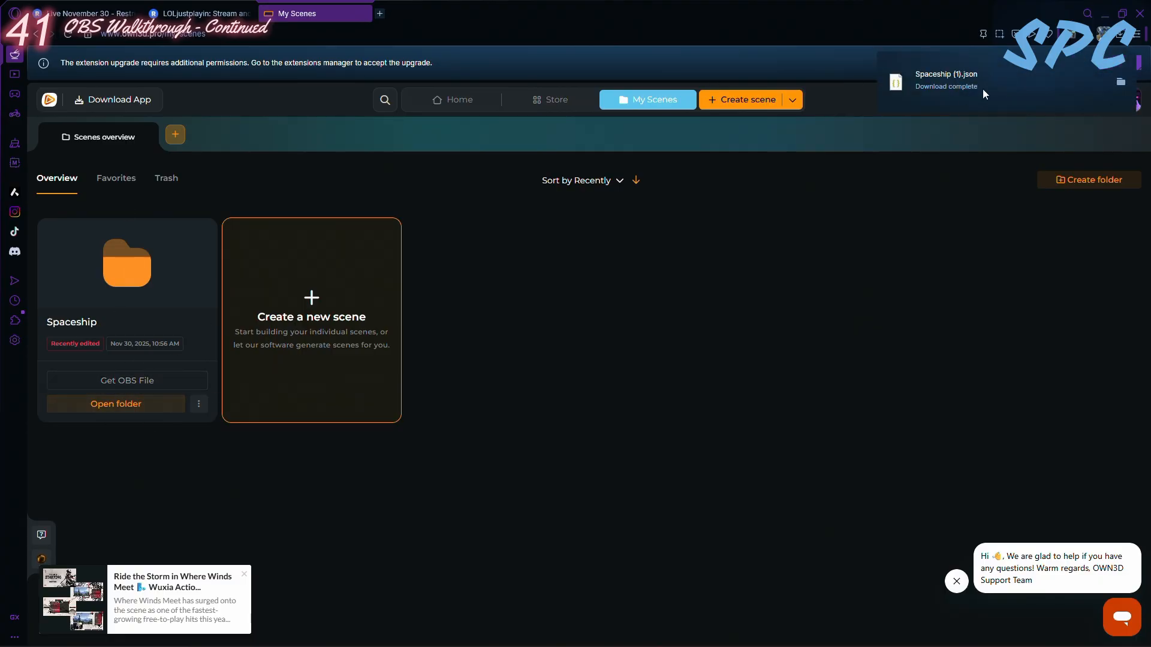
pyautogui.click(1122, 84)
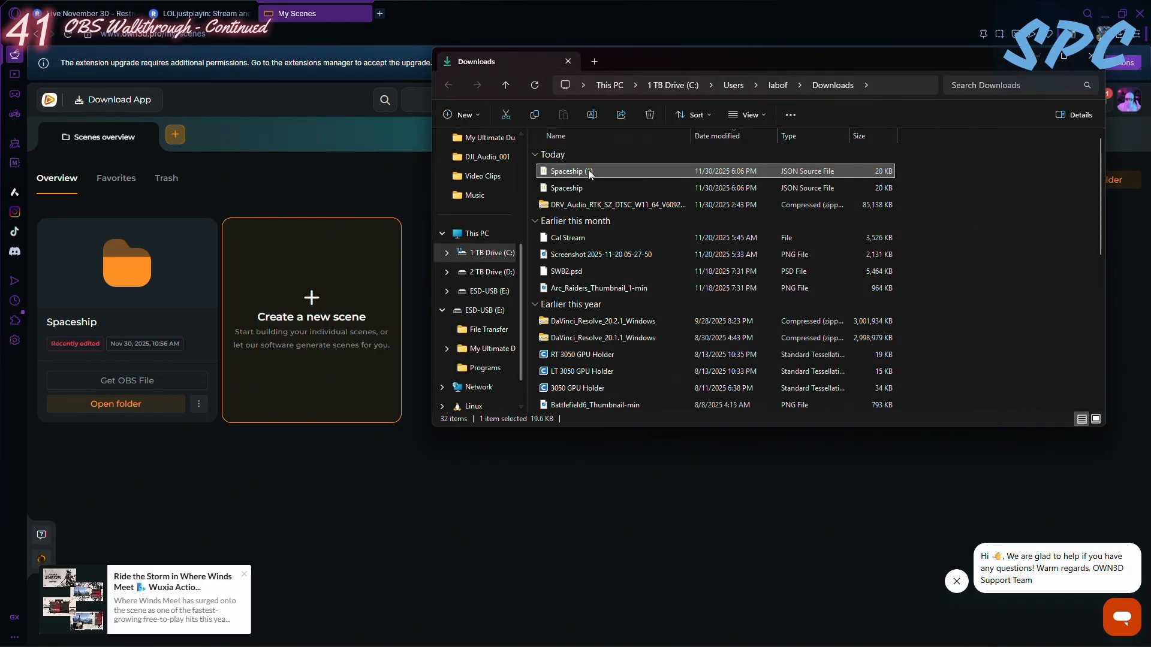
pyautogui.click(658, 112)
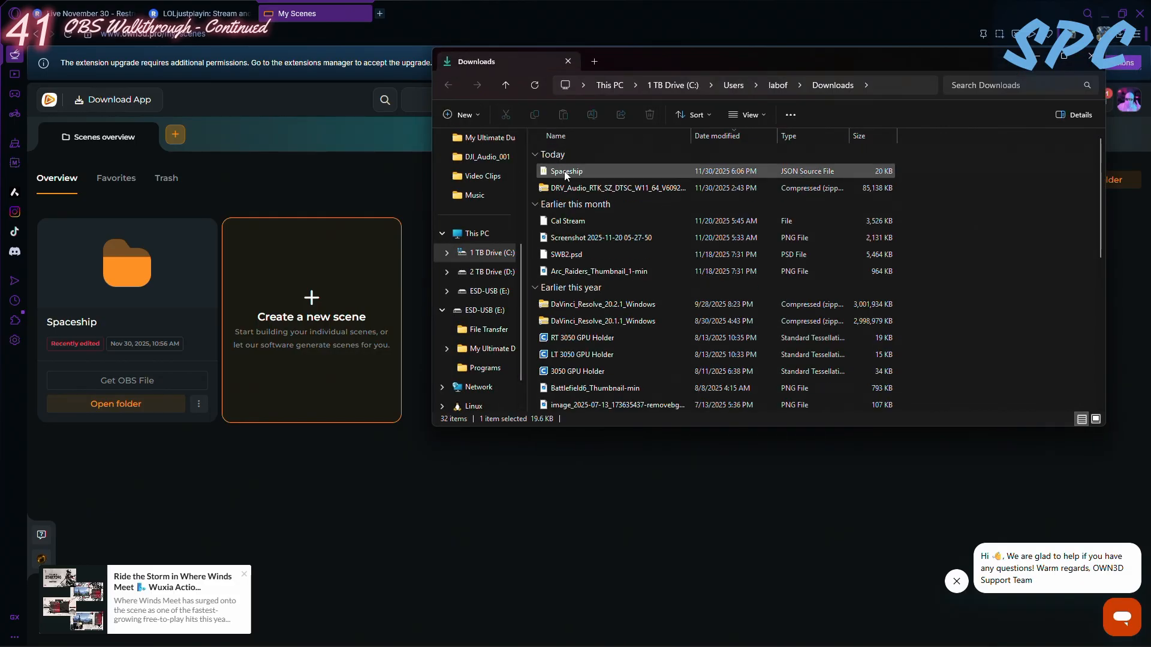
pyautogui.click(1038, 60)
pyautogui.moveTo(111, 643)
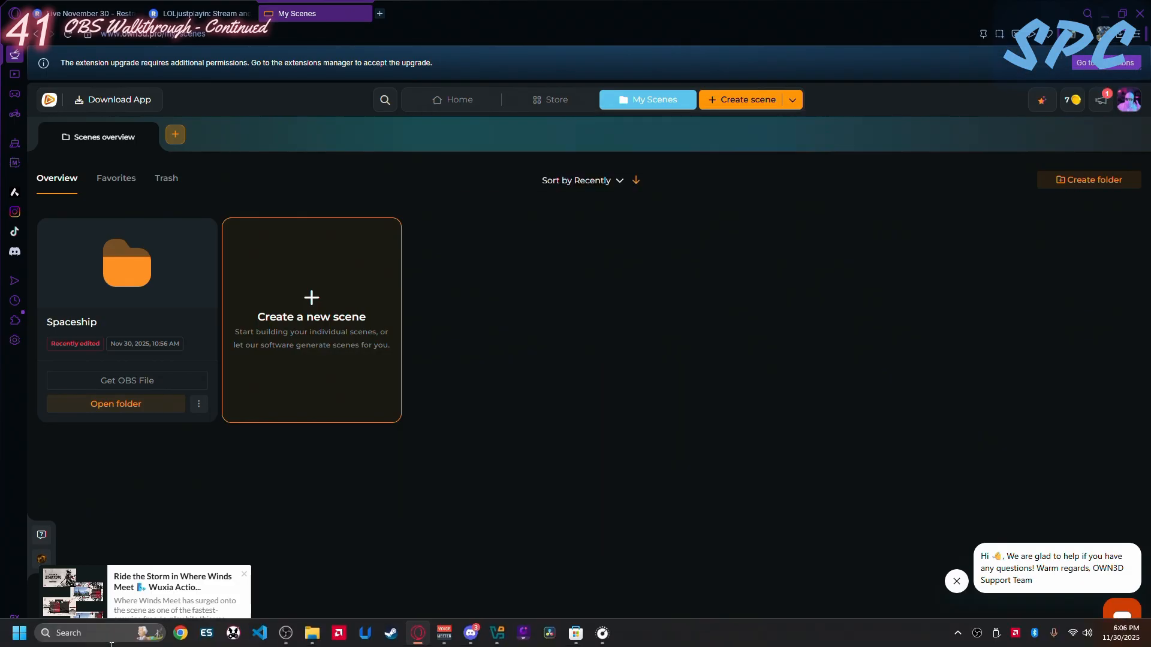
# - Switch to OBS Studio and import Spaceship.json from the Downloads folder as a scene collection
pyautogui.click(287, 634)
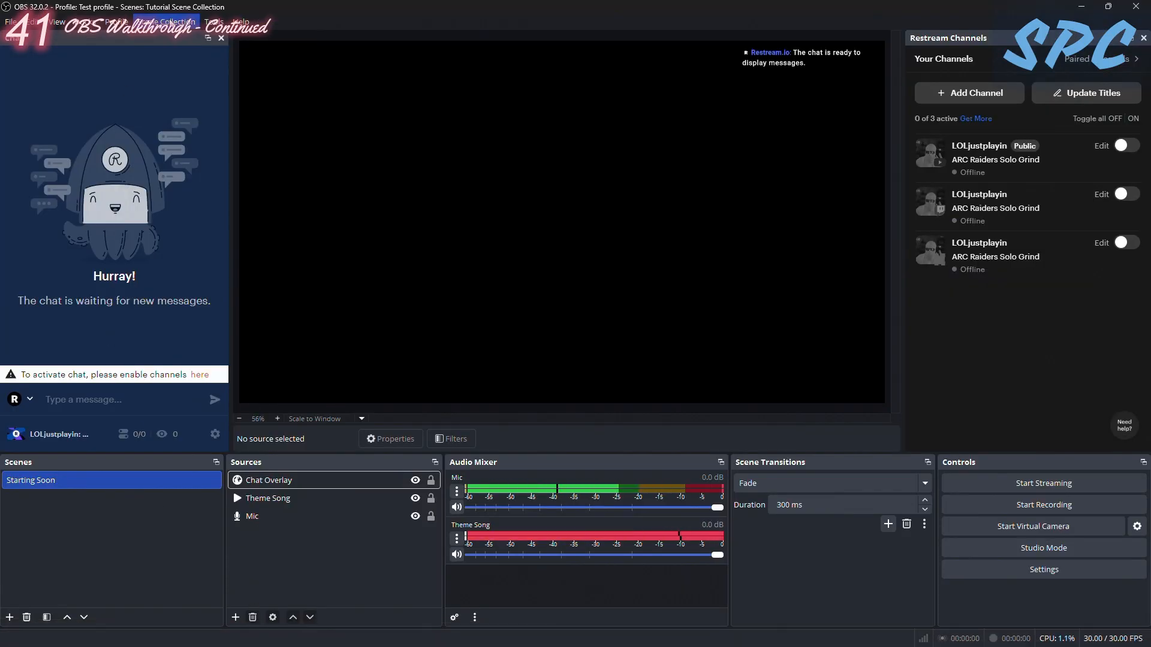
pyautogui.click(171, 22)
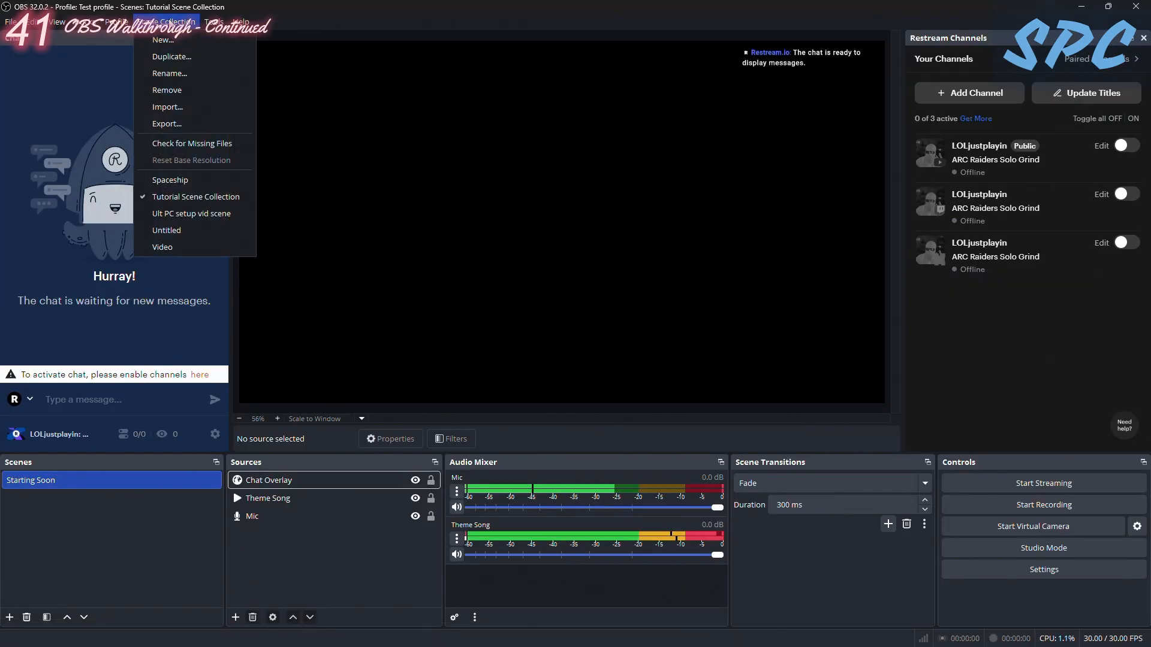
pyautogui.click(157, 107)
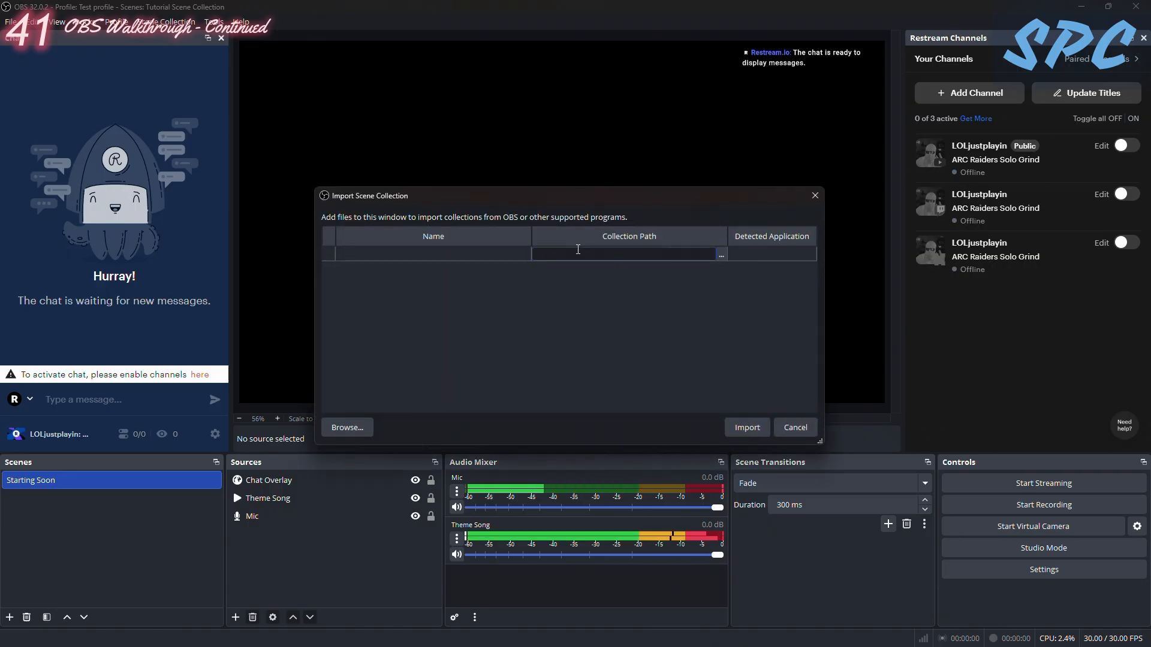
pyautogui.click(720, 256)
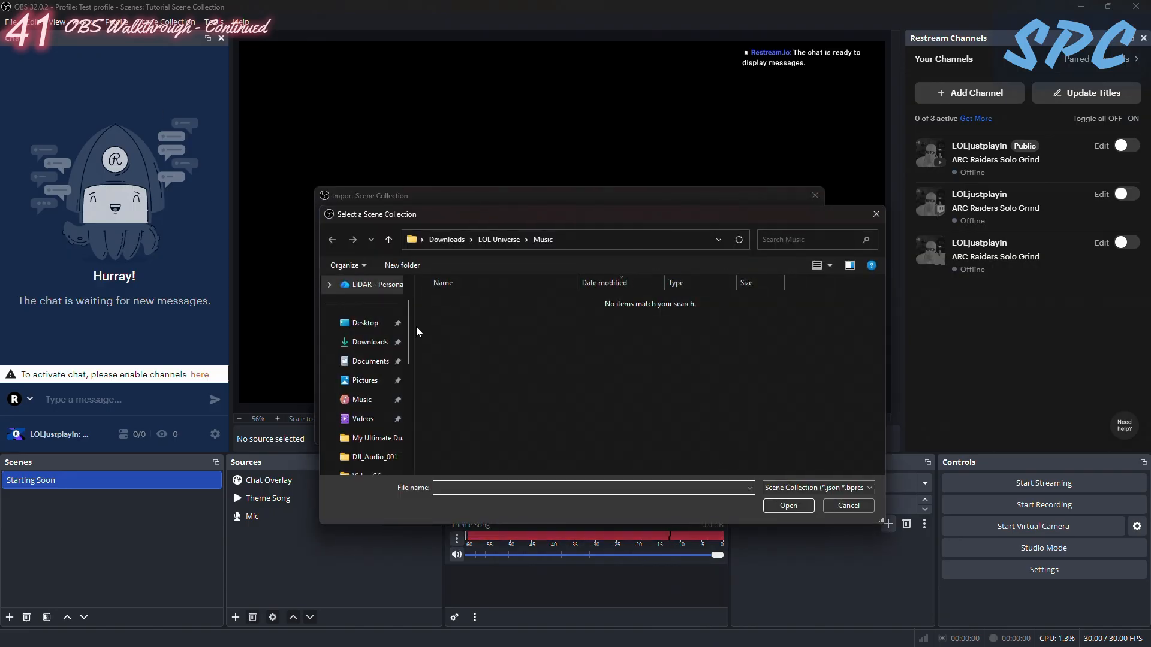
pyautogui.click(370, 343)
pyautogui.doubleClick(454, 319)
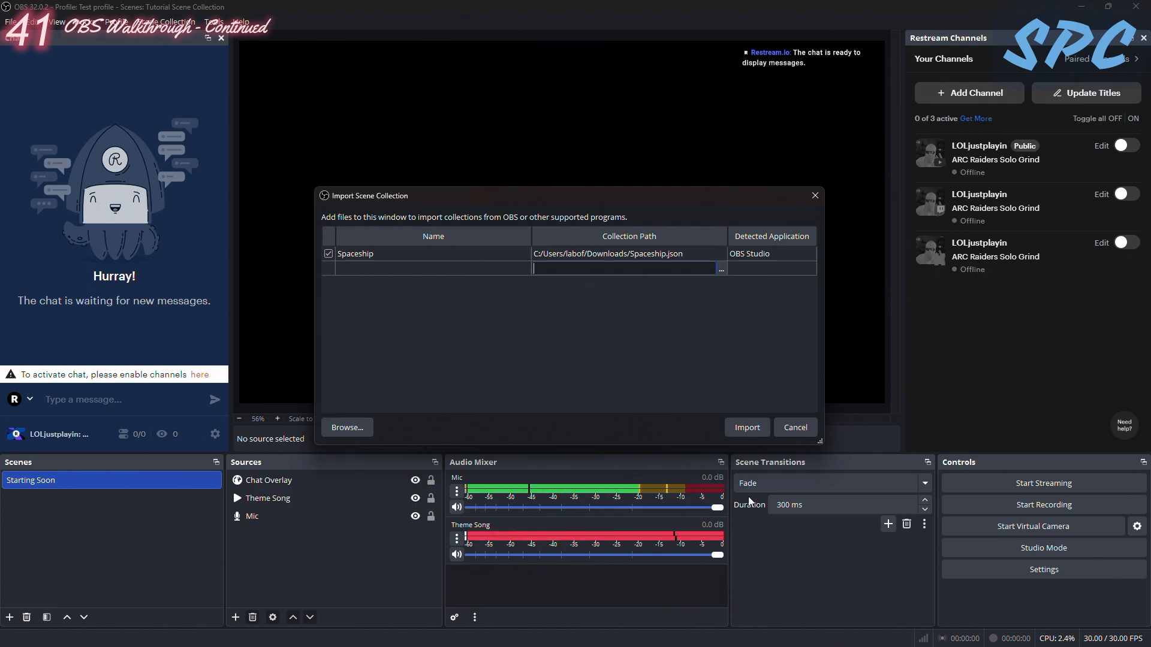
pyautogui.click(747, 427)
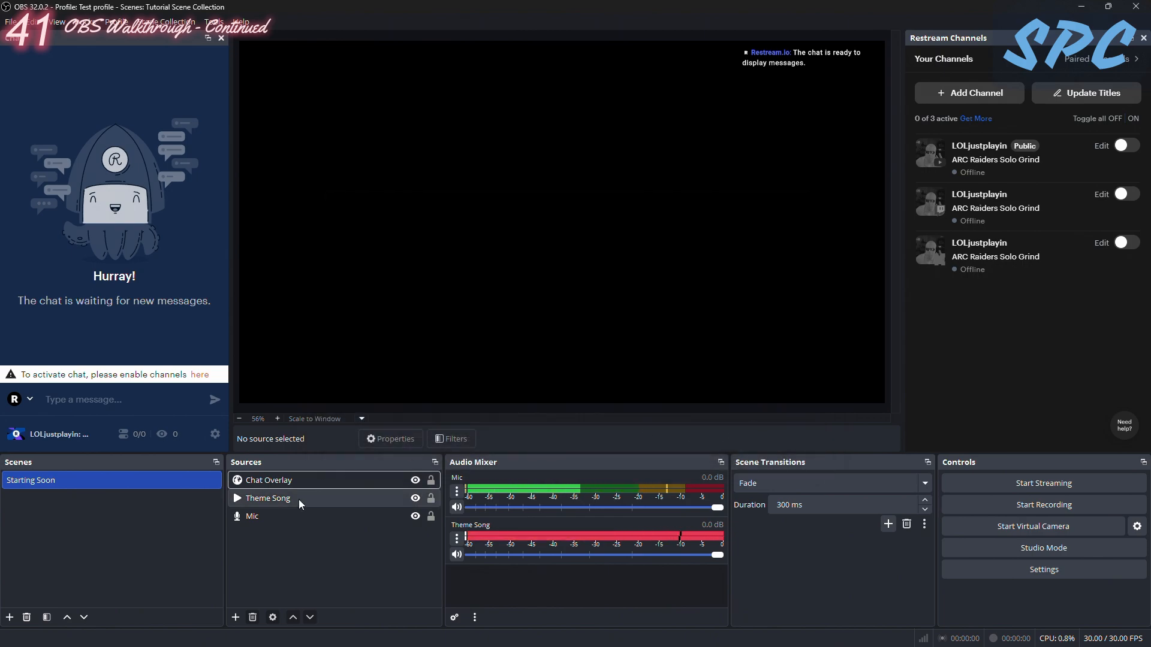
# - Load the Spaceship 2 scene collection and examine the foreground and background browser sources of its Starting 01 scene
pyautogui.click(166, 22)
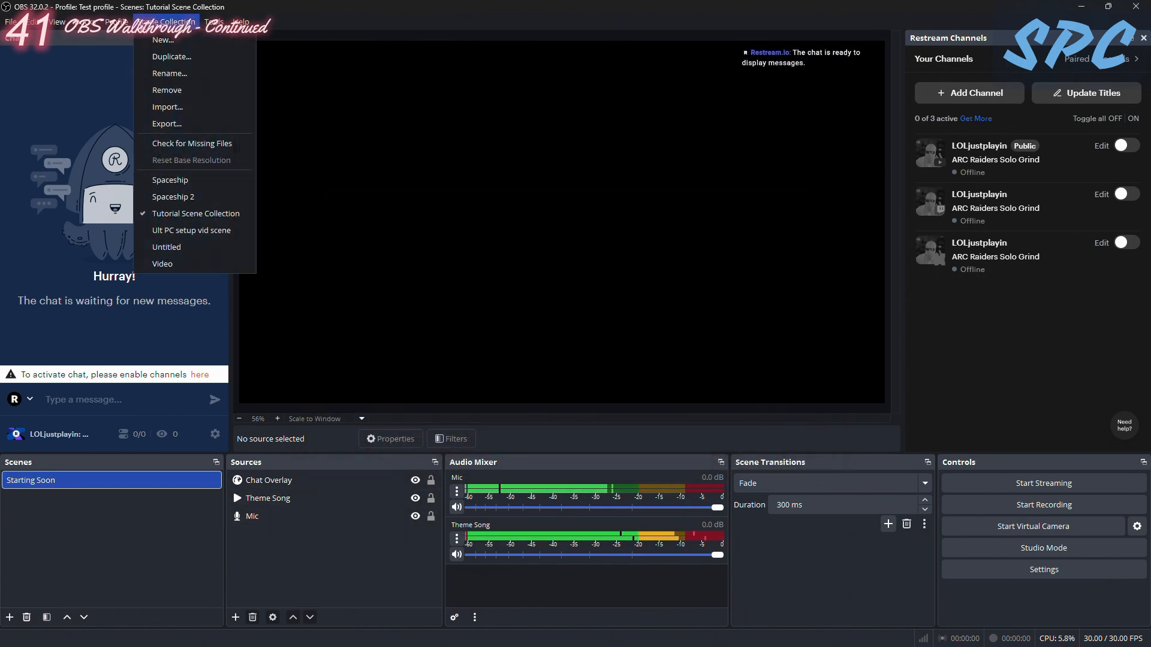
pyautogui.click(176, 196)
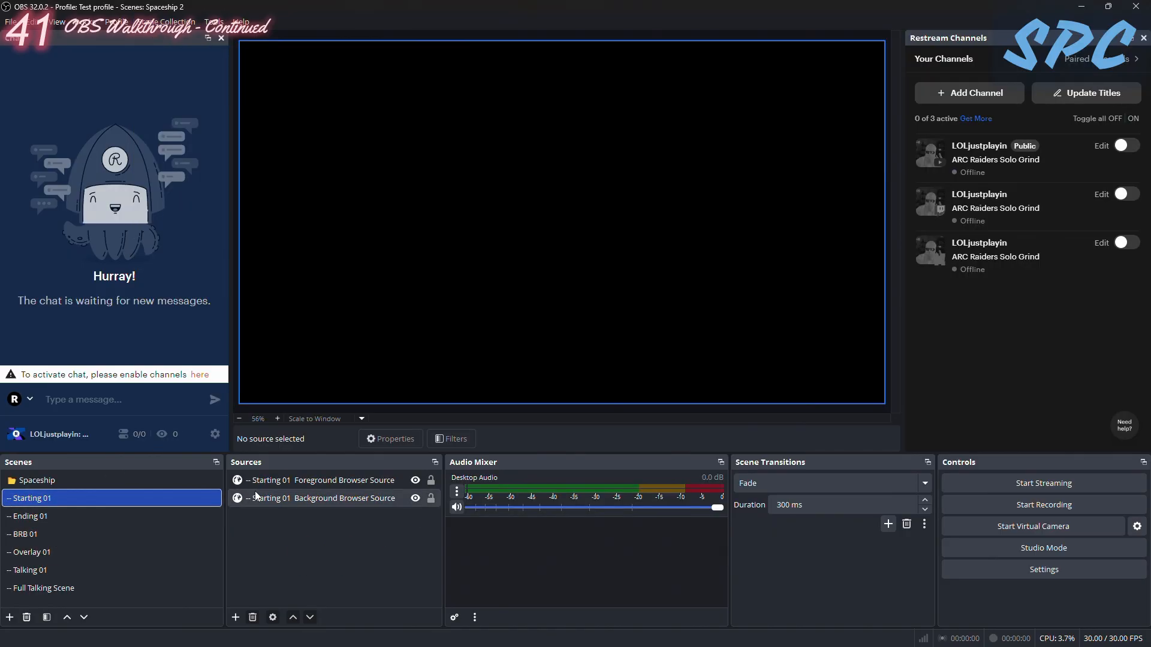
pyautogui.click(320, 480)
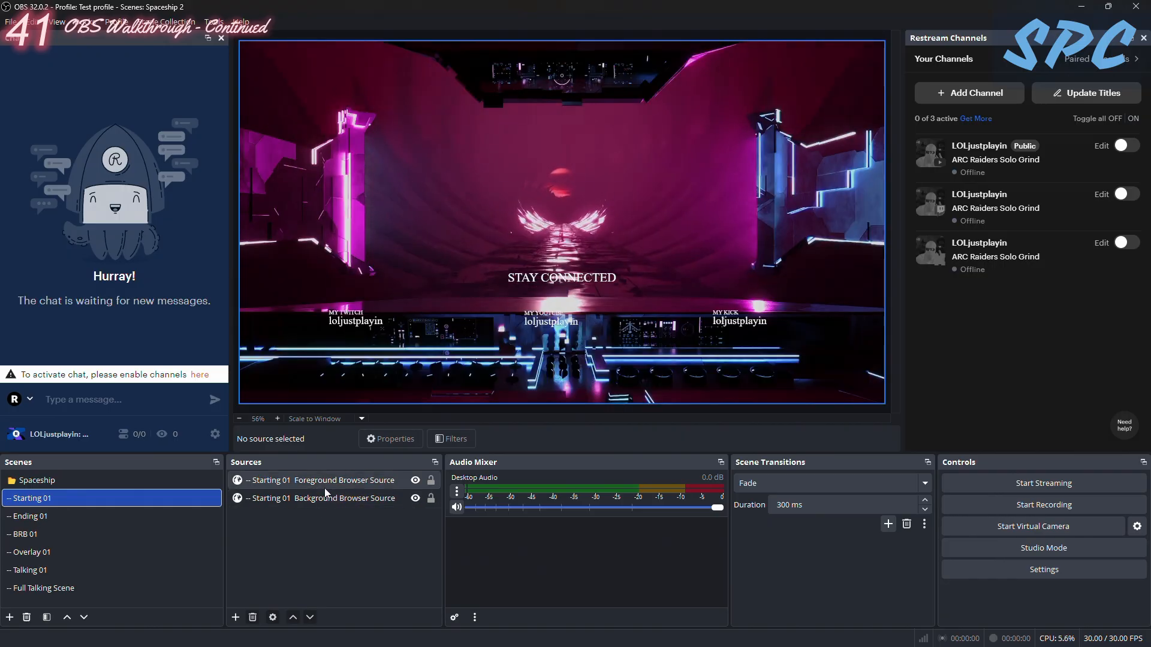
pyautogui.click(324, 499)
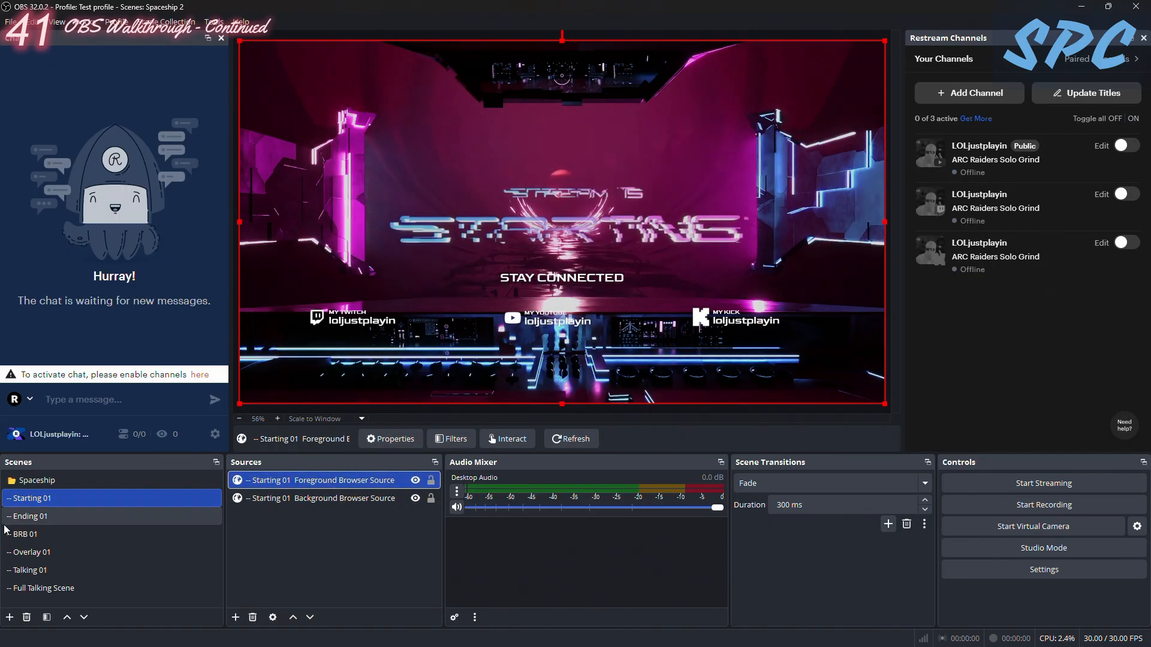
# - Preview the Ending 01, BRB 01, Overlay 01, Talking 01 and Full Talking Scene scenes, and return to Starting 01
pyautogui.click(30, 516)
pyautogui.click(34, 533)
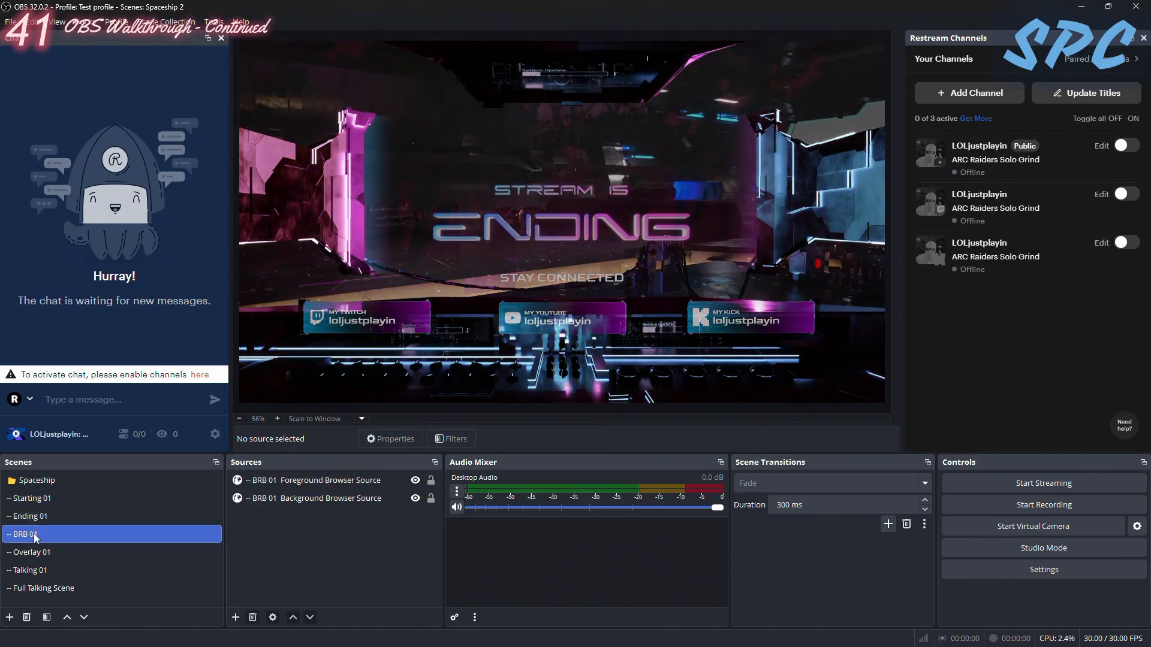
pyautogui.click(34, 552)
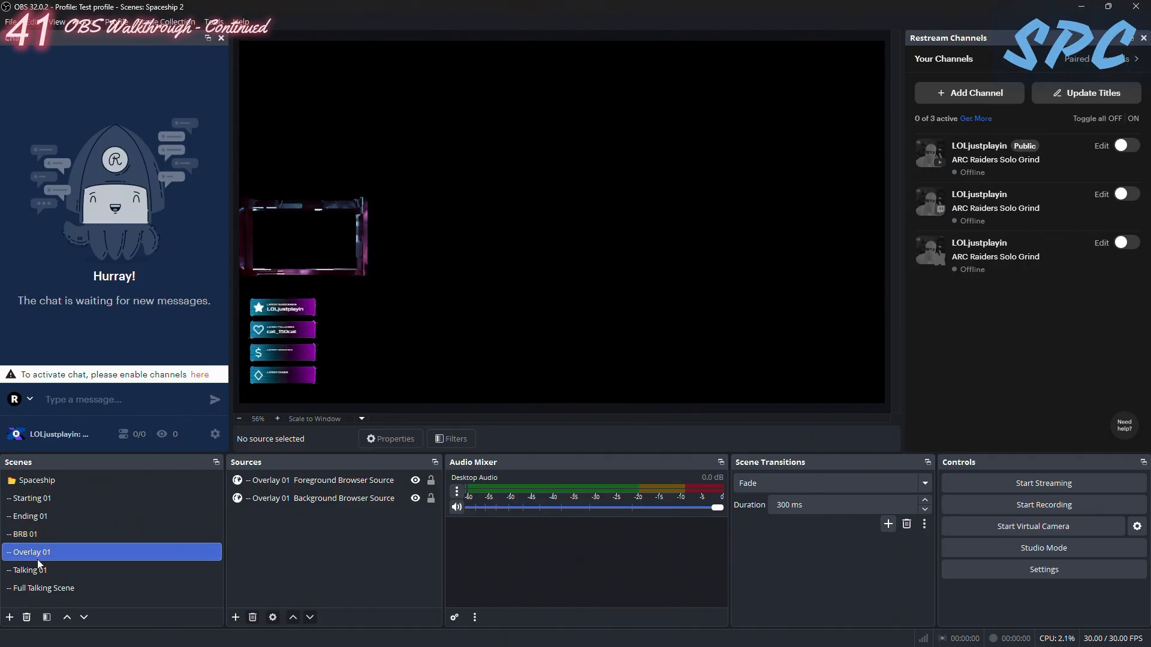
pyautogui.click(31, 572)
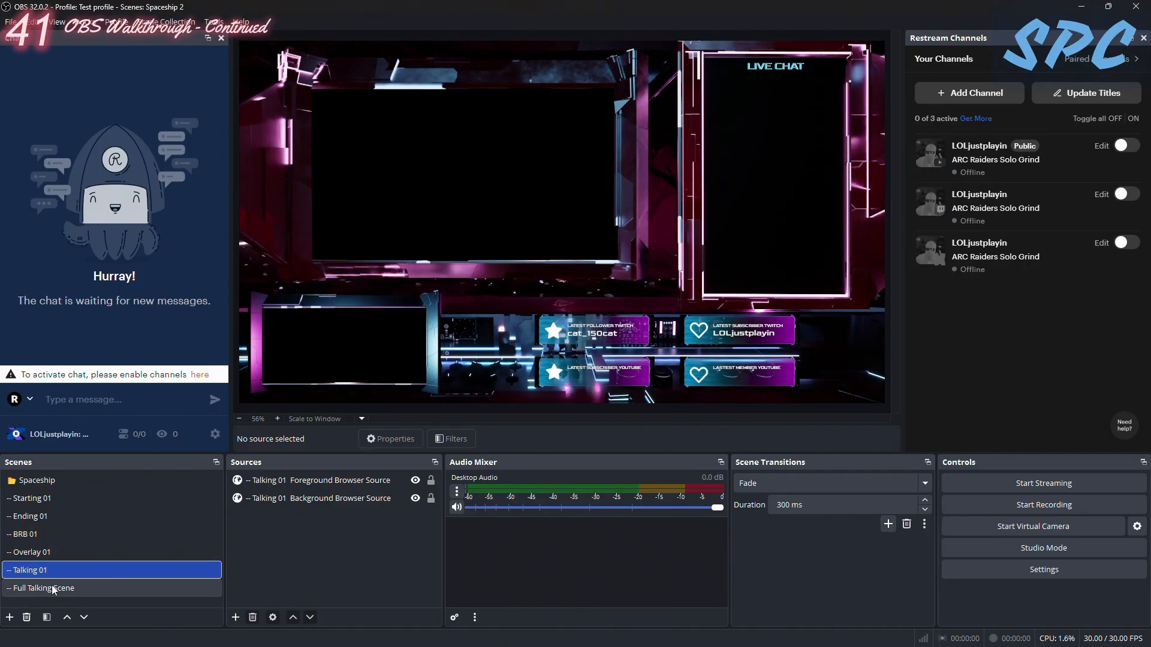
pyautogui.click(51, 589)
pyautogui.click(45, 515)
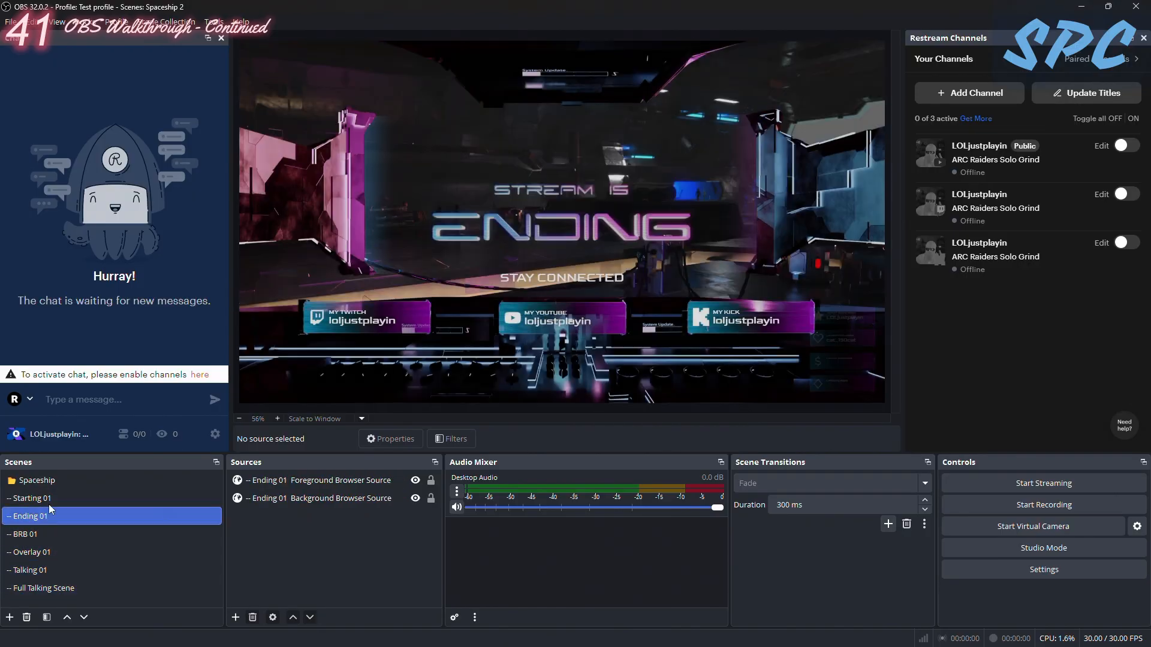
pyautogui.click(63, 501)
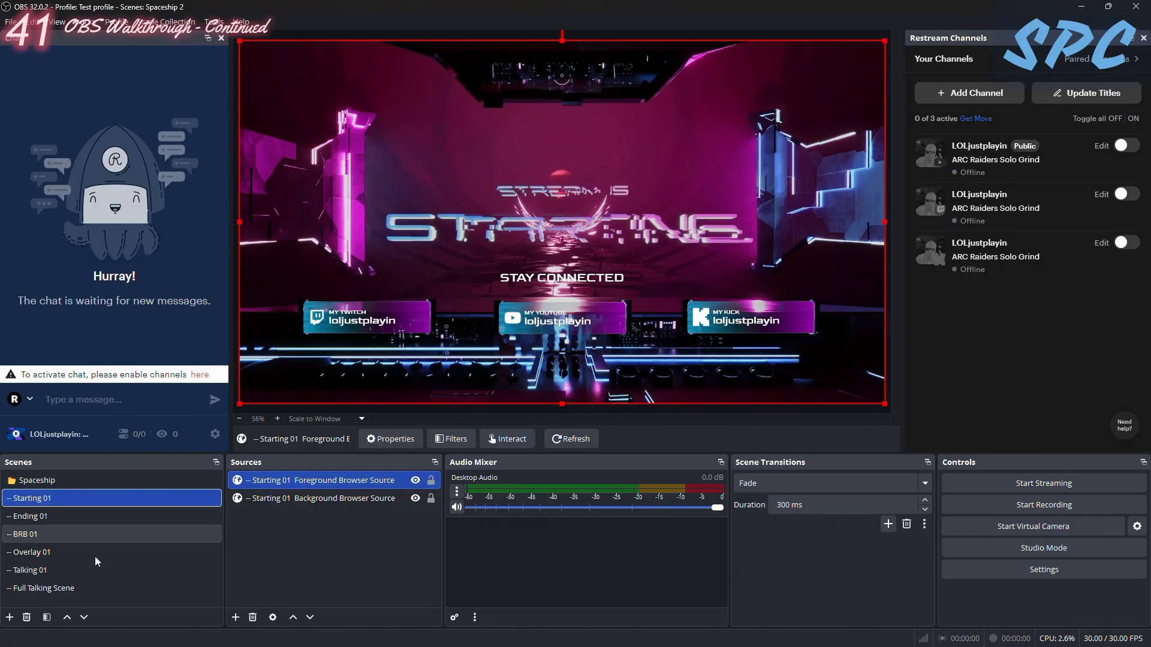
# - Rename the Spaceship 2 scene collection to "tutorial scene collectionn"
pyautogui.click(167, 21)
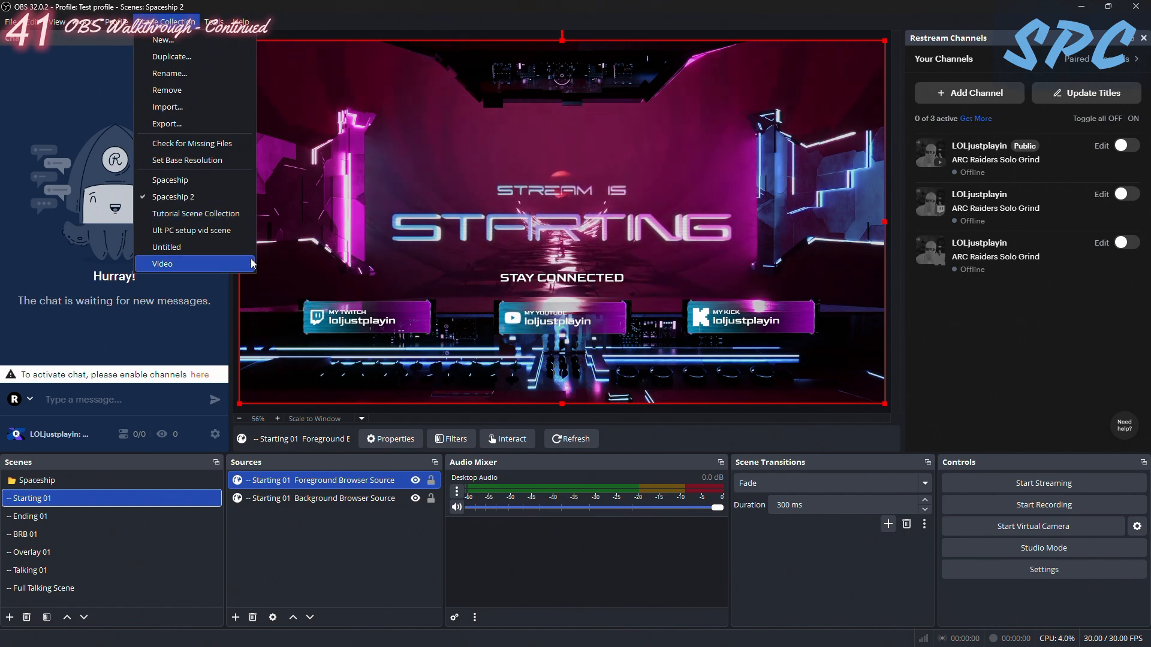
pyautogui.click(170, 73)
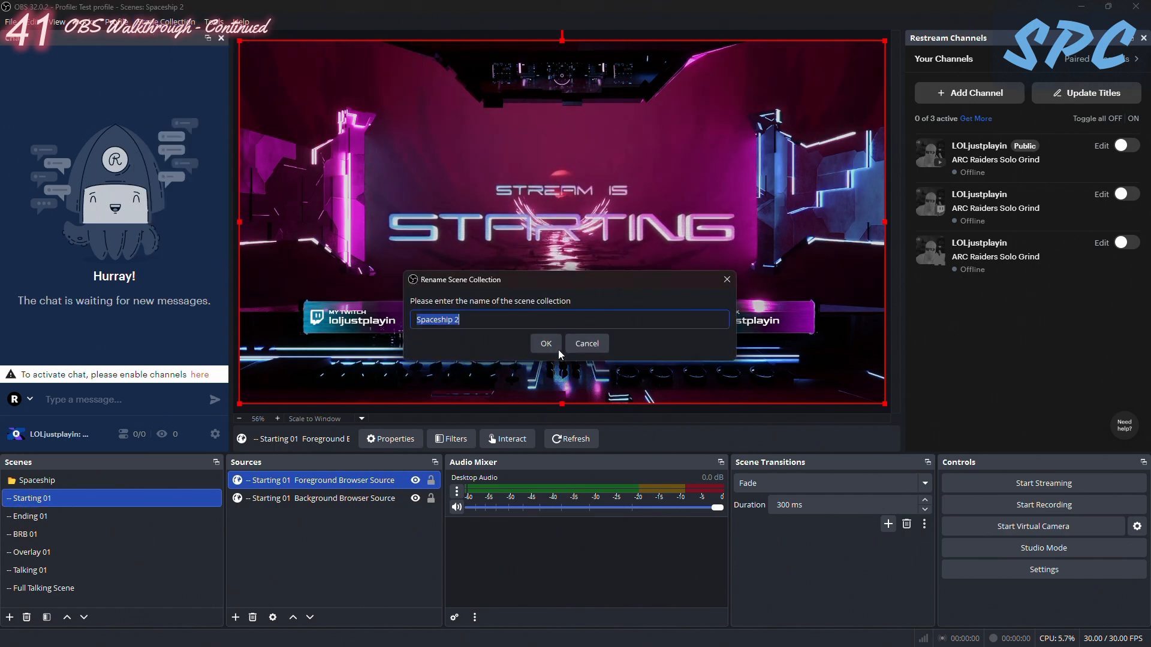
pyautogui.press('BackSpace')
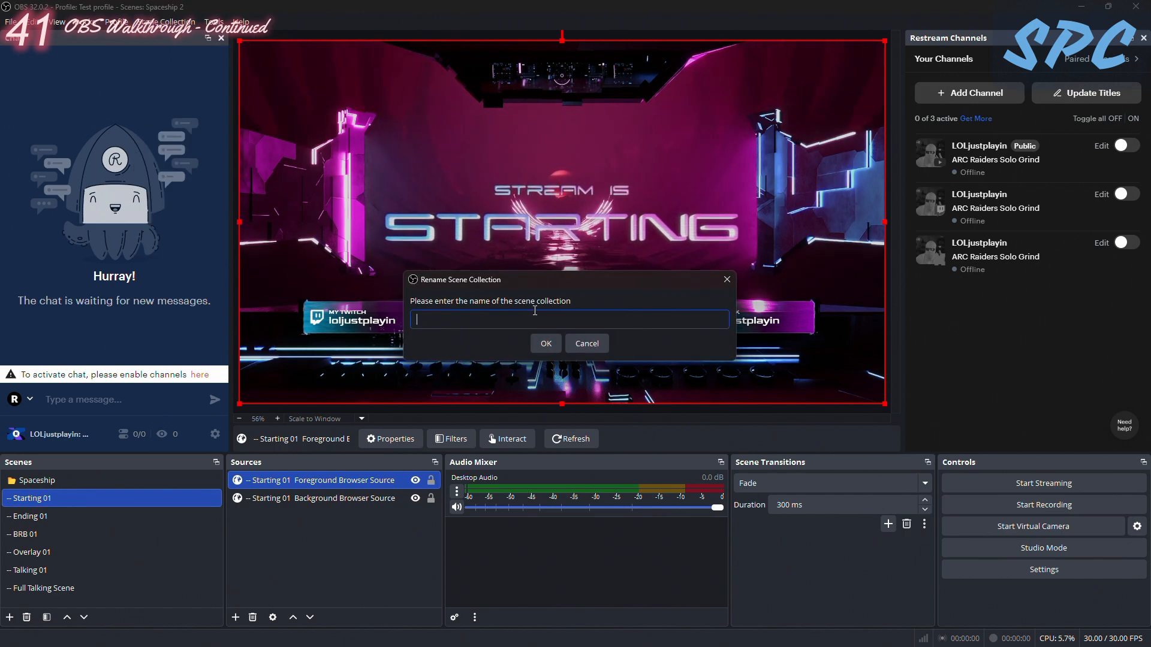
pyautogui.write('tutorial scene collect')
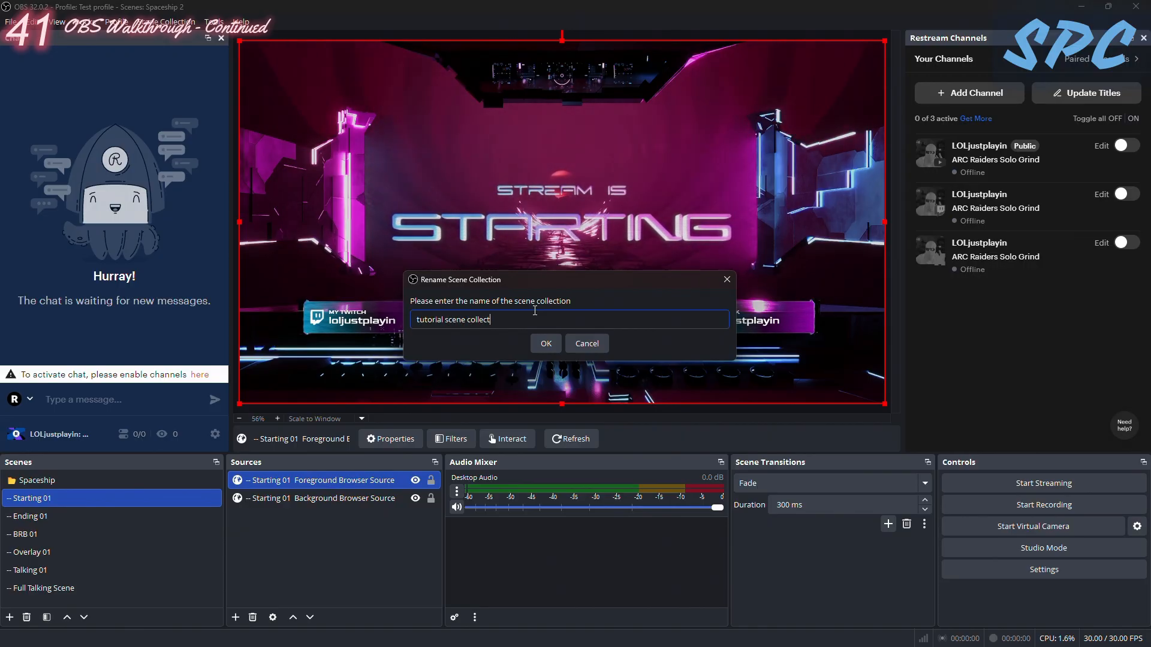
pyautogui.write('ionn')
pyautogui.press('Return')
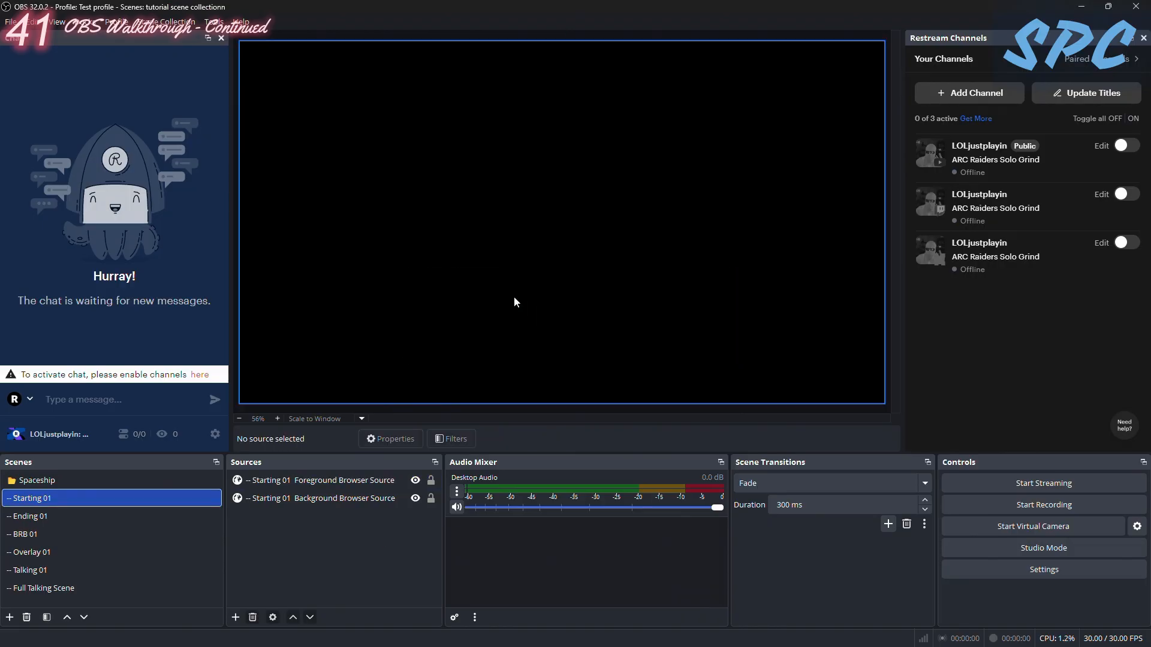
# - Switch between Tutorial Scene Collection and tutorial scene collectionn to compare them, previewing the latter's Ending 01 and BRB 01 scenes
pyautogui.click(165, 21)
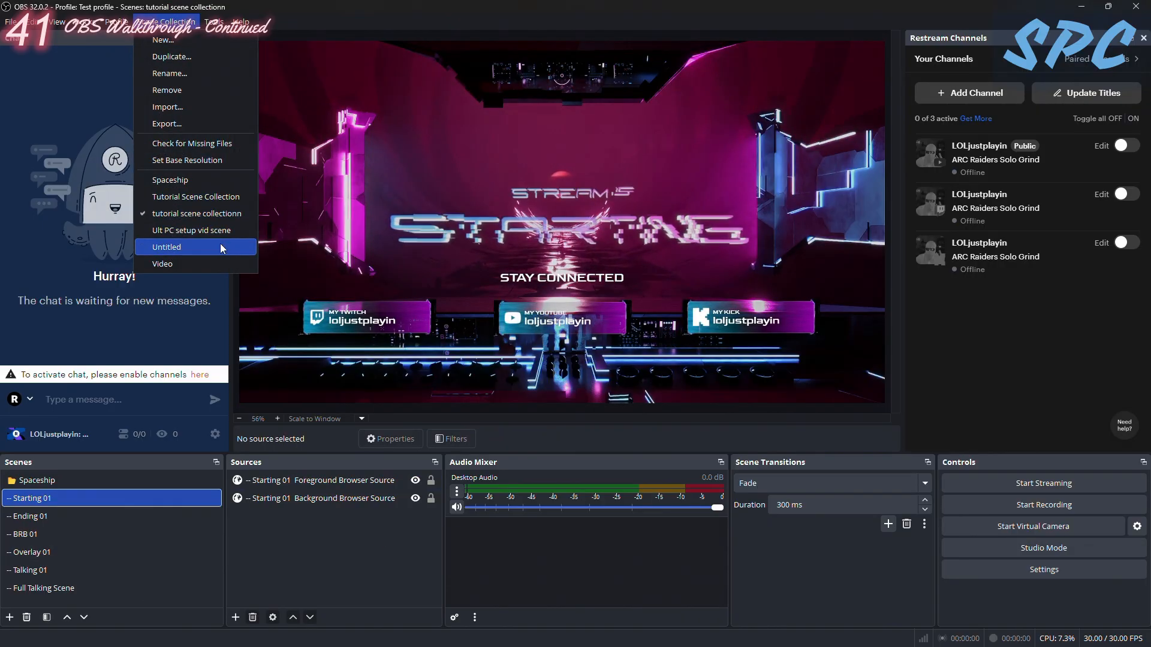
pyautogui.click(202, 196)
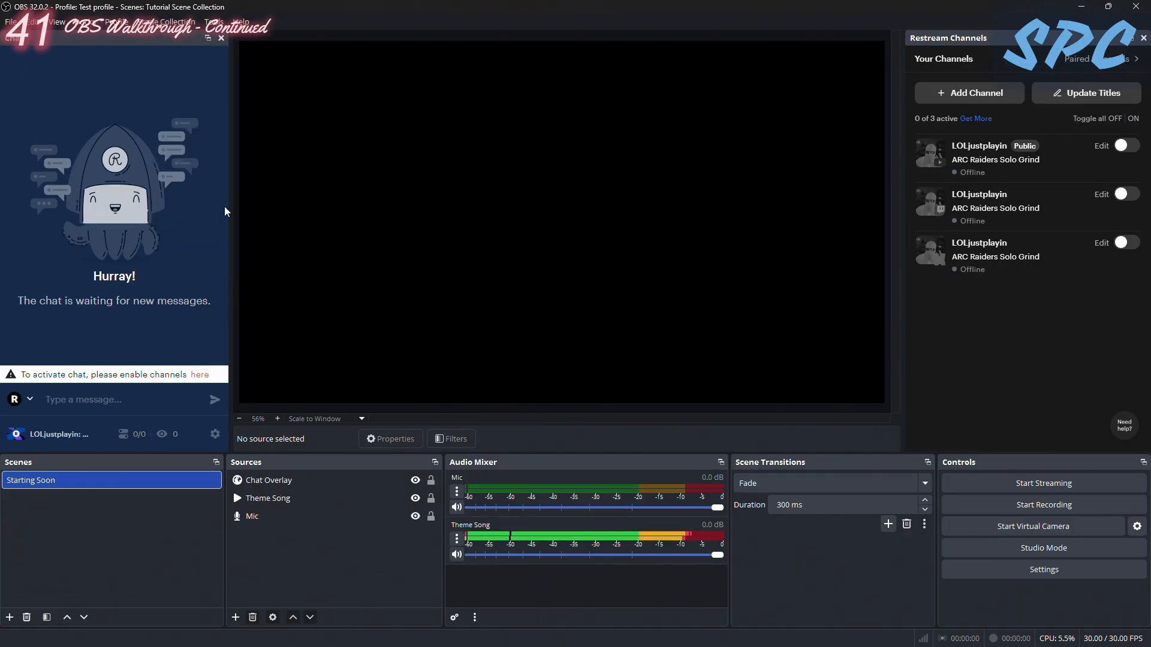
pyautogui.click(165, 22)
pyautogui.click(198, 211)
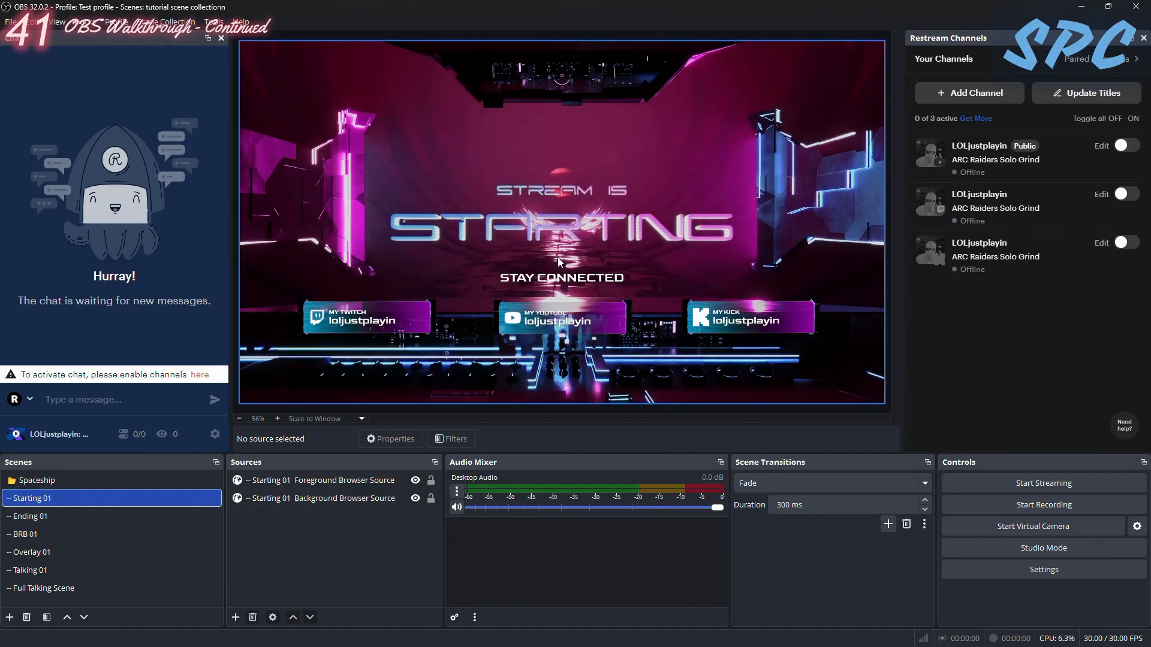
pyautogui.click(45, 519)
pyautogui.click(40, 537)
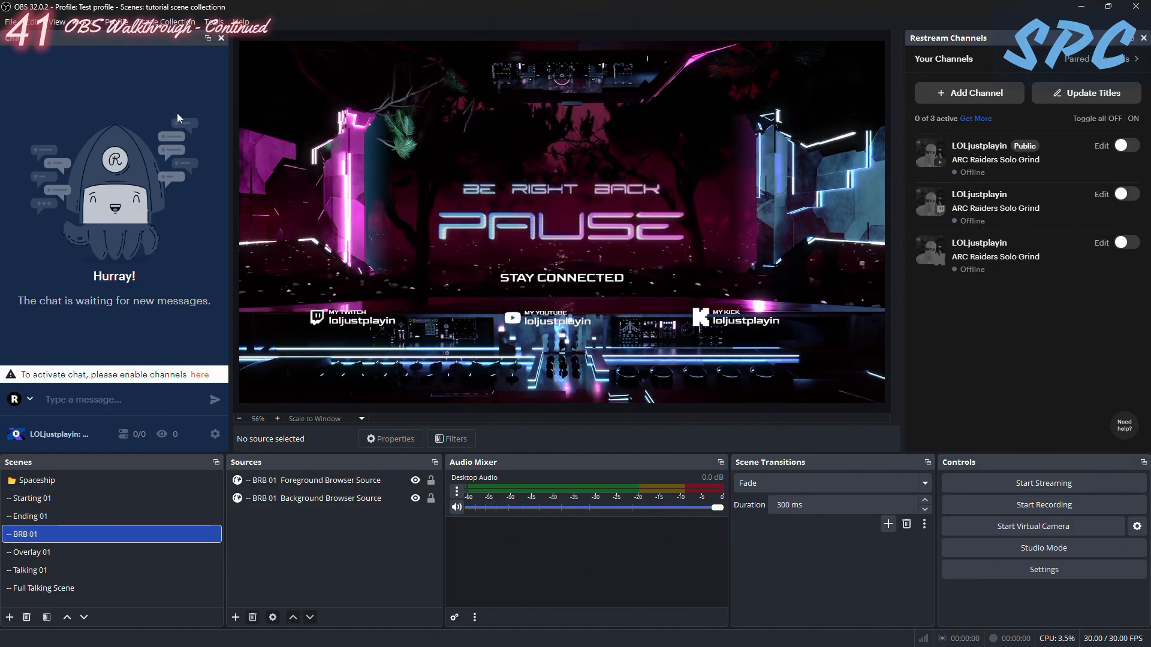
pyautogui.click(165, 22)
pyautogui.click(200, 196)
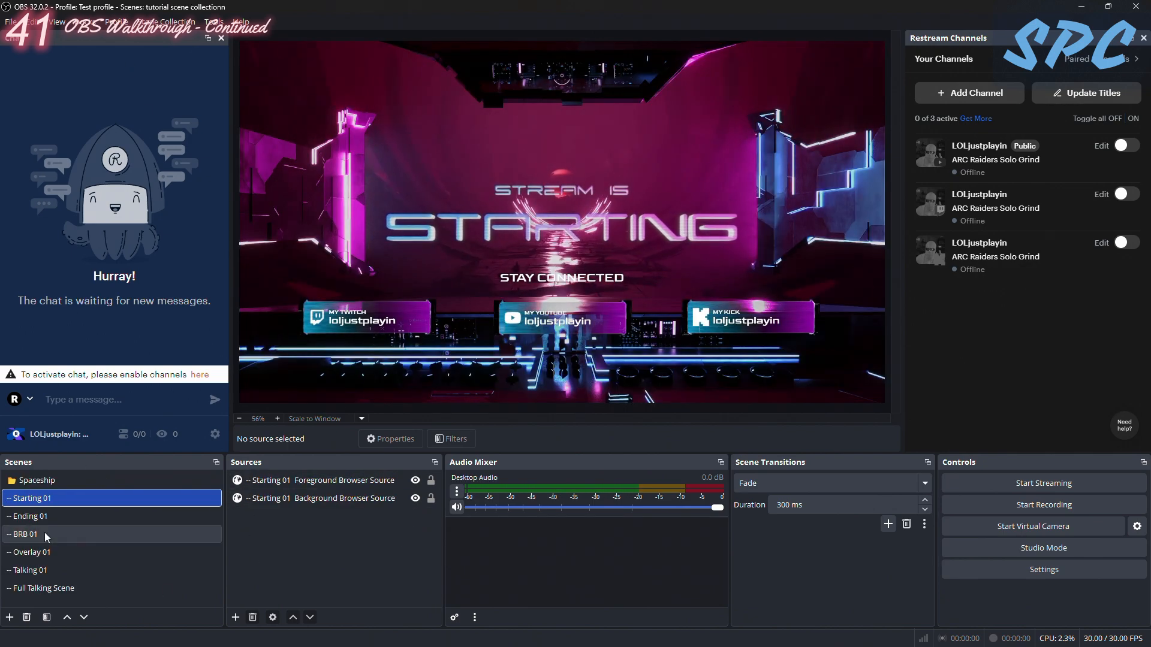
# - Move the Ending 01 scene below BRB 01 in the scene order and select the Starting 01 scene
pyautogui.moveTo(41, 518); pyautogui.dragTo(36, 544)
pyautogui.click(34, 497)
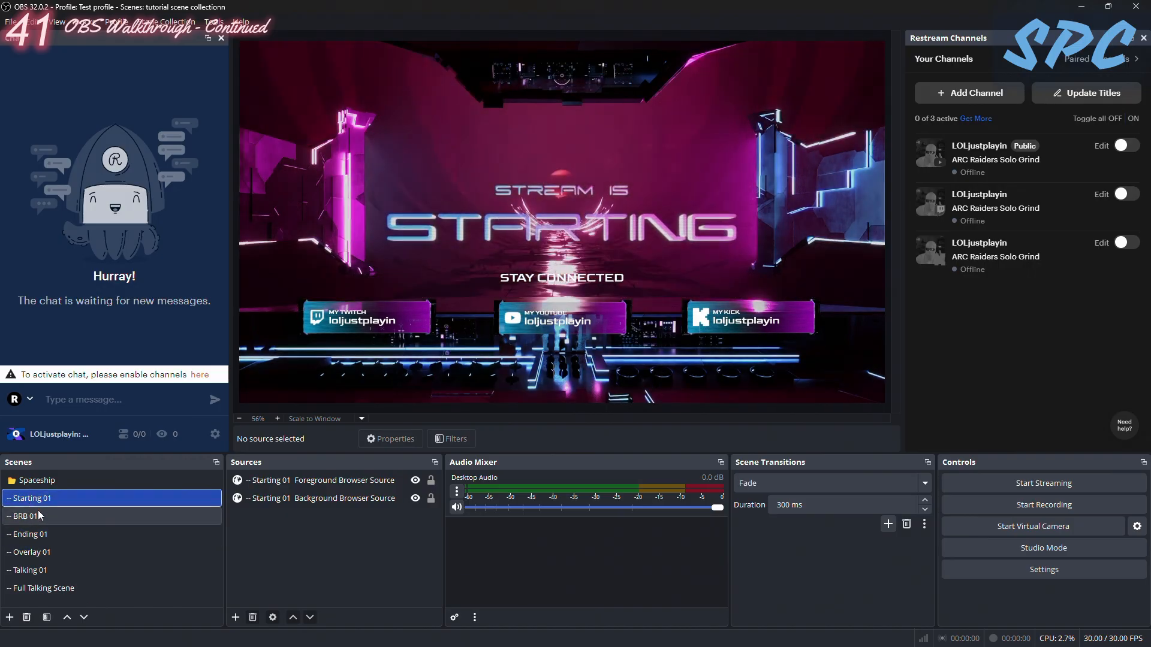
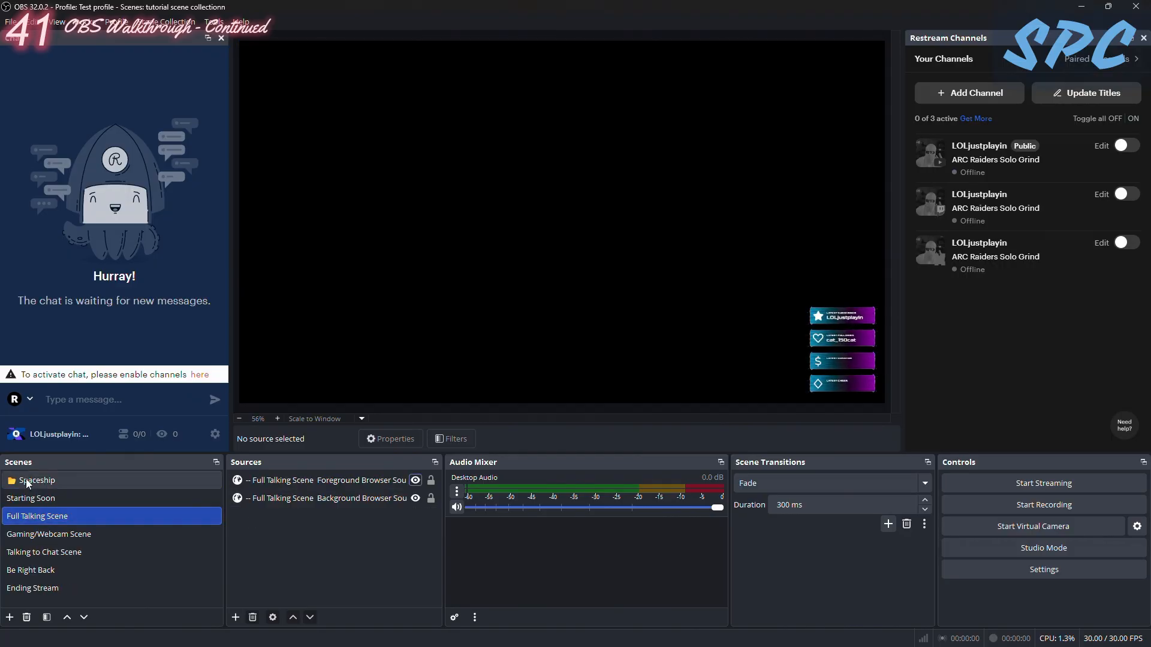
# - Preview the Starting Soon, Full Talking, Gaming/Webcam, Talking to Chat, Be Right Back and Ending Stream scenes
pyautogui.click(24, 496)
pyautogui.click(41, 522)
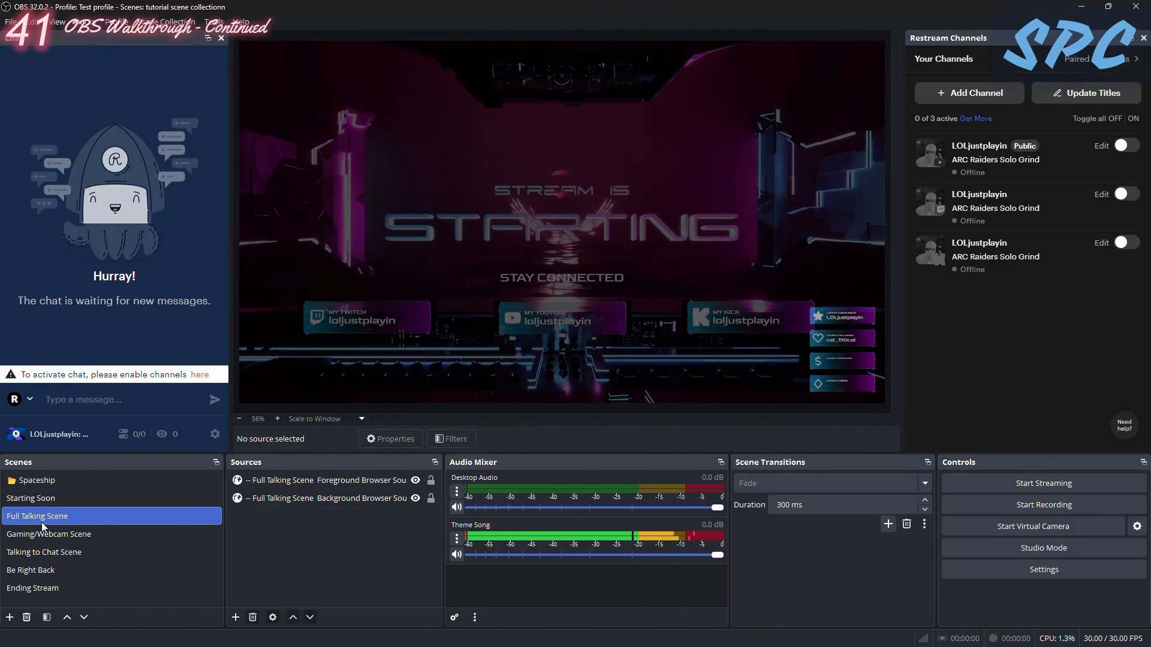
pyautogui.click(42, 535)
pyautogui.click(51, 501)
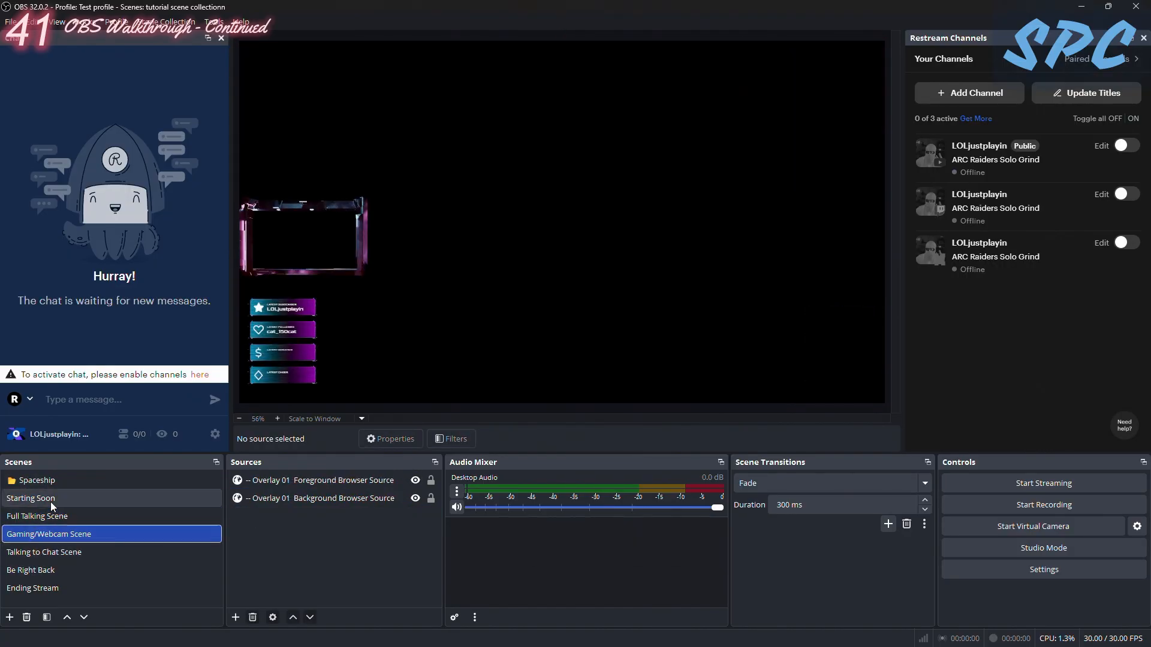
pyautogui.click(97, 516)
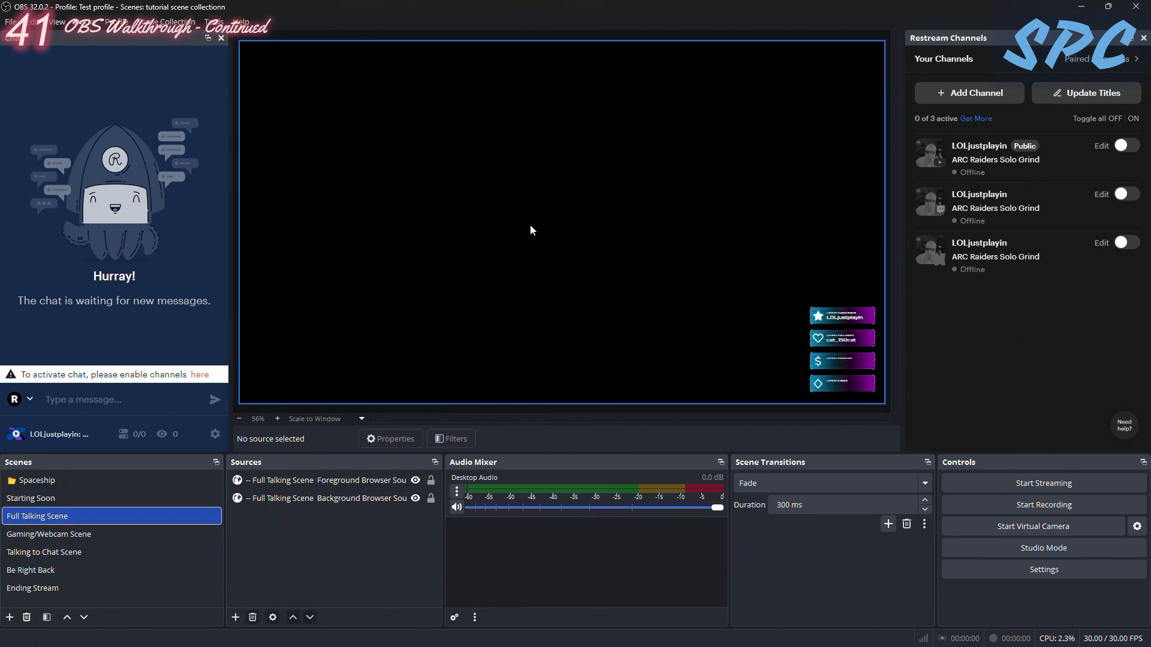
pyautogui.click(68, 539)
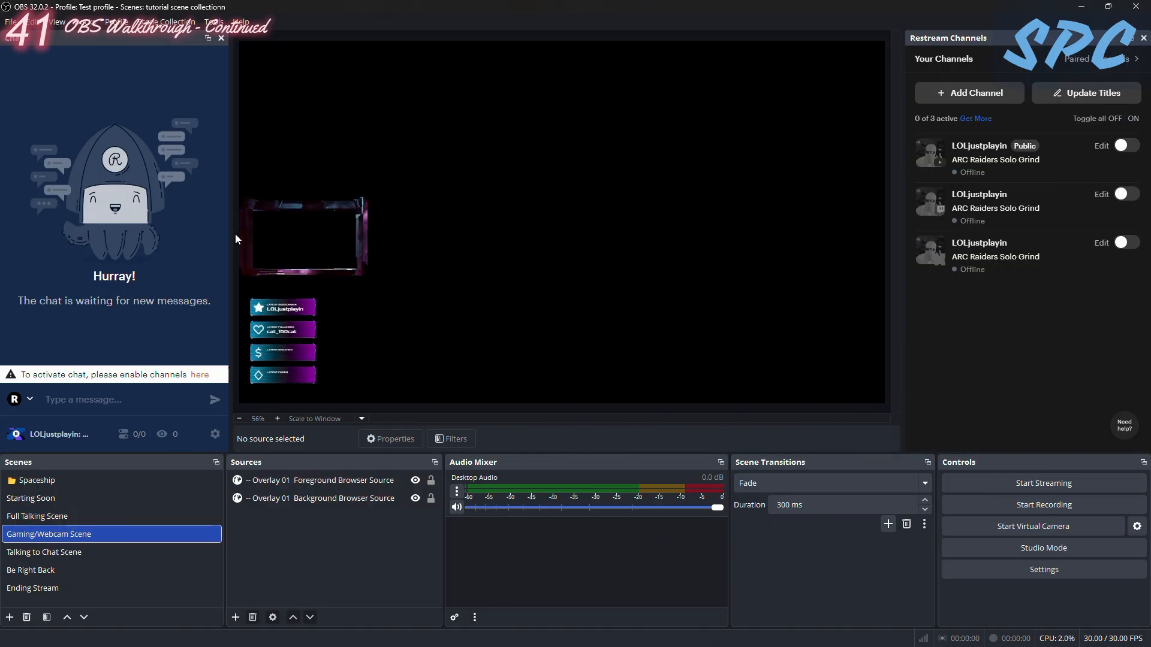
pyautogui.click(91, 552)
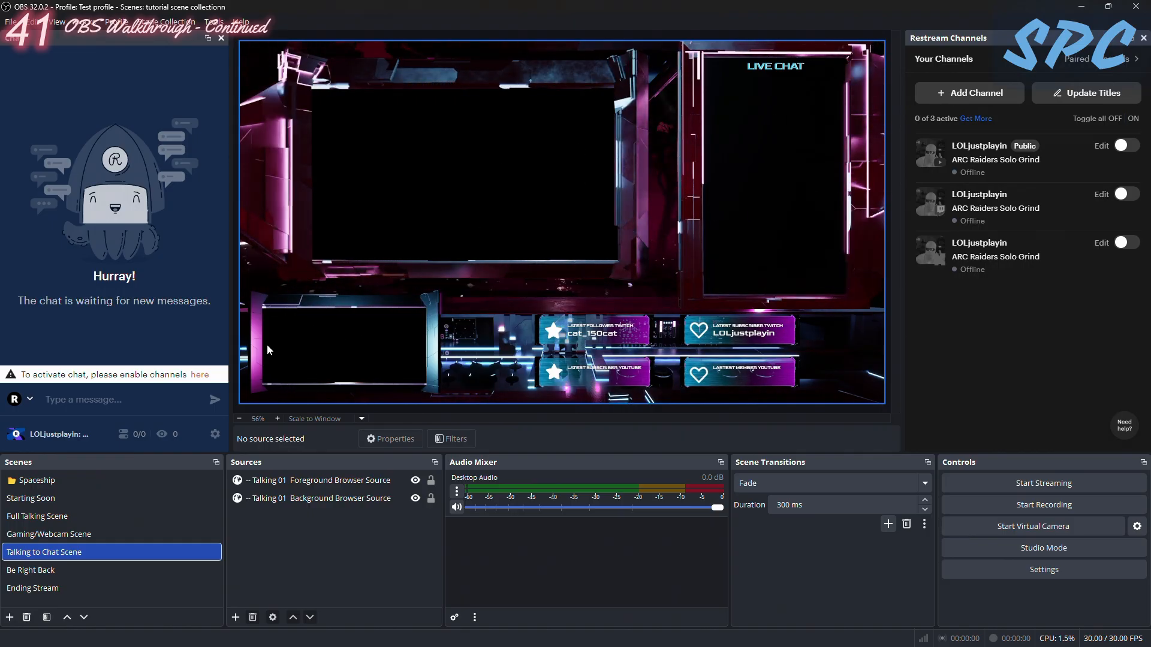
pyautogui.click(37, 575)
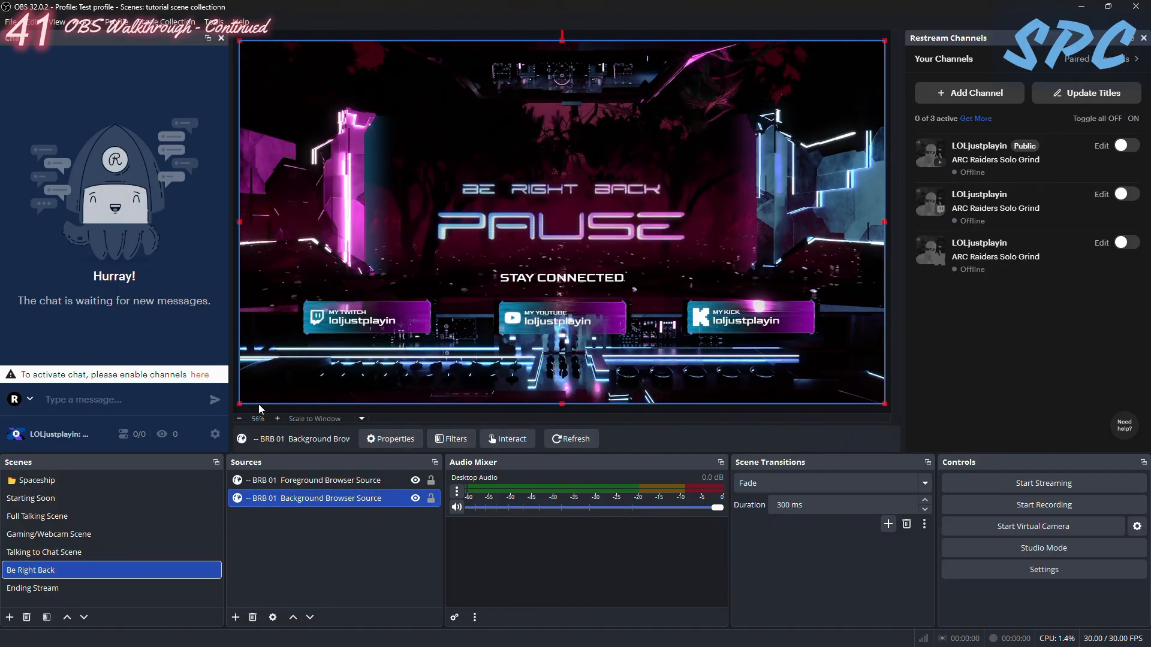
pyautogui.click(29, 589)
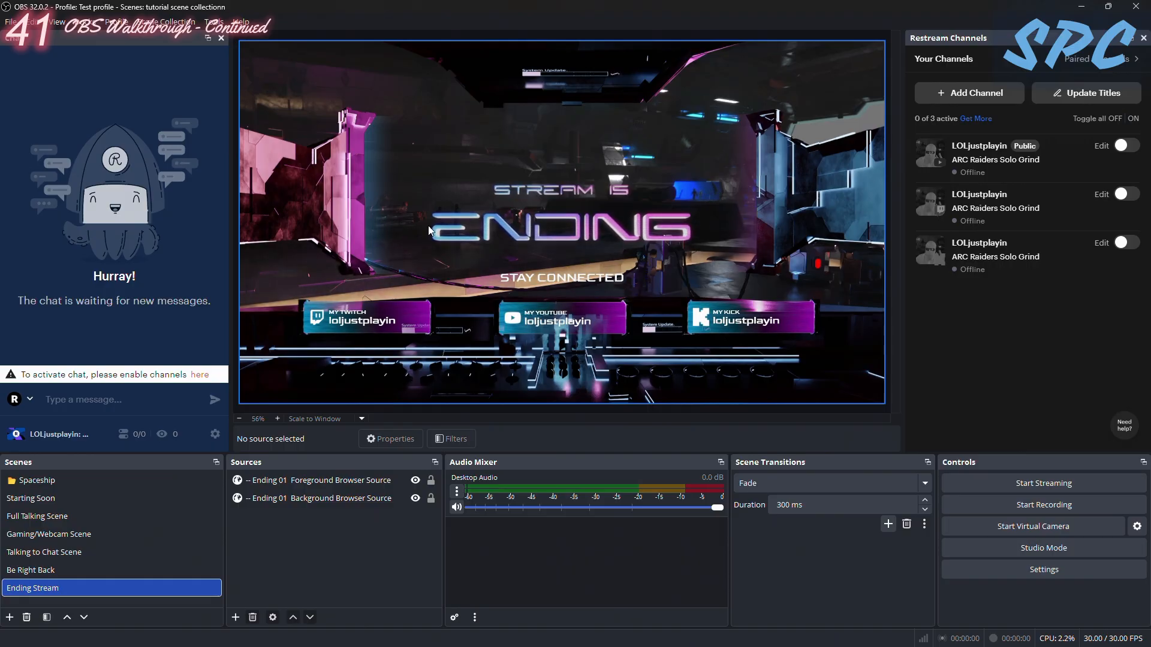
# - Add the existing Mic audio input source to the Full Talking Scene
pyautogui.click(41, 519)
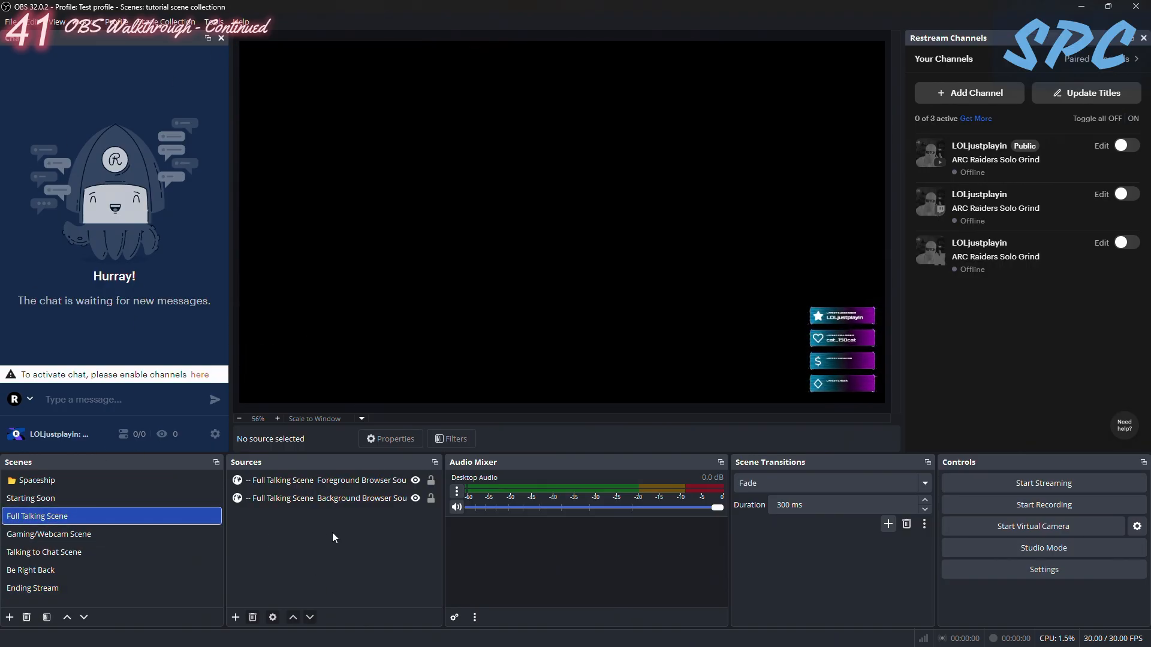
pyautogui.click(235, 618)
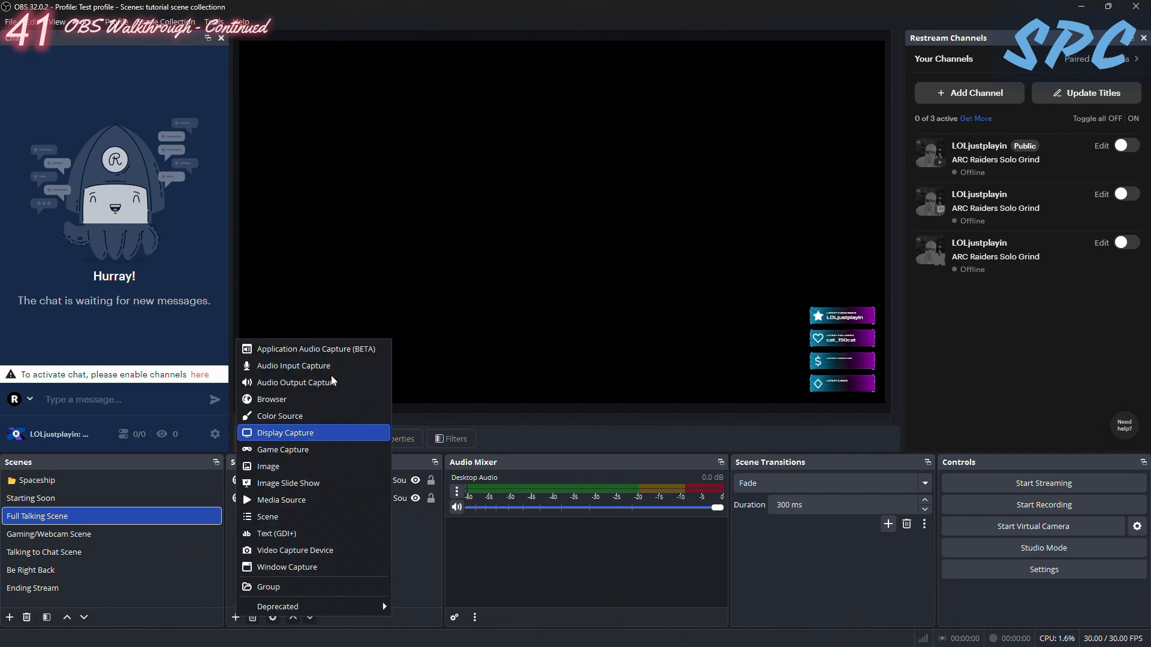
pyautogui.click(299, 366)
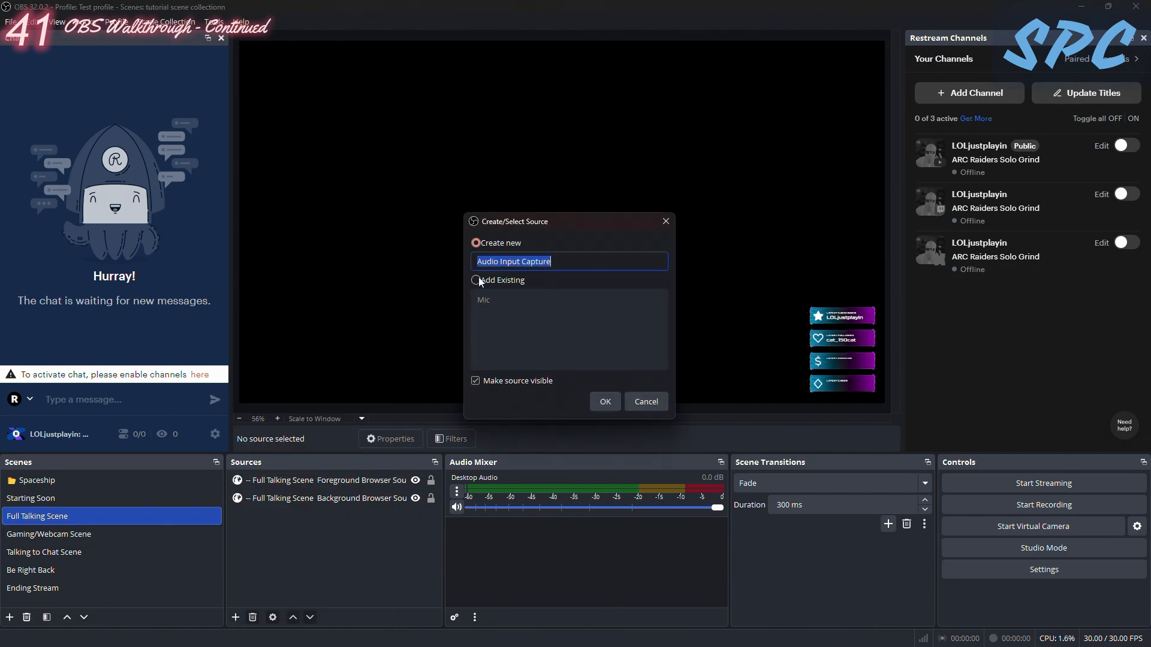
pyautogui.click(497, 325)
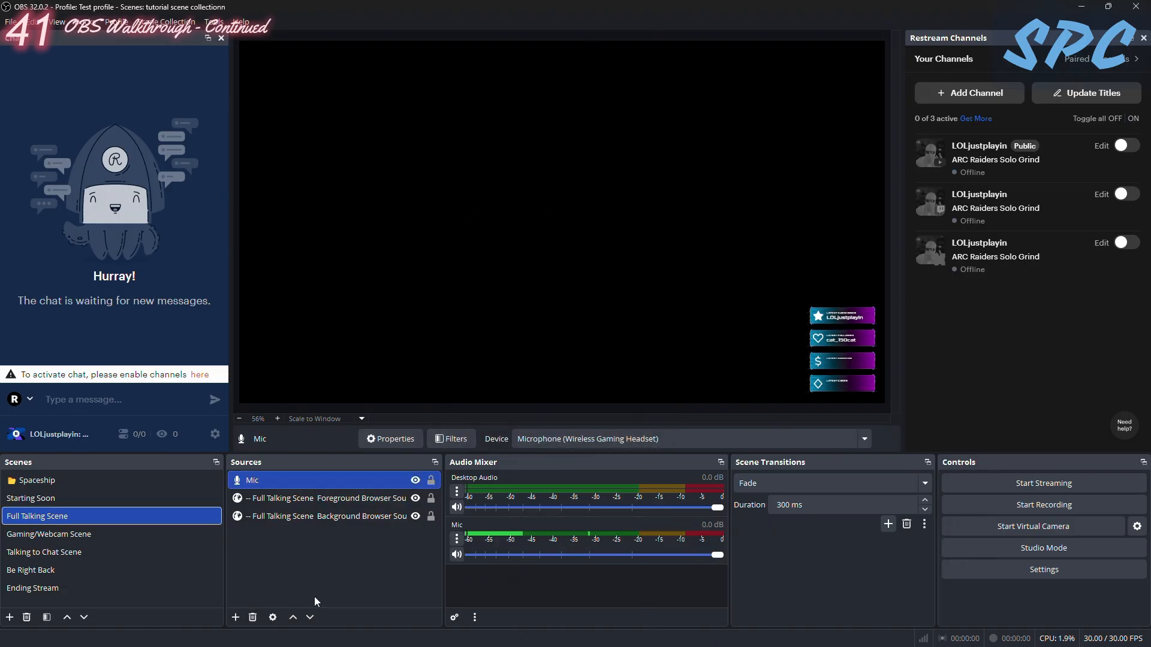
# - Add the existing Chat Overlay browser source to the Full Talking Scene and make it visible
pyautogui.click(236, 618)
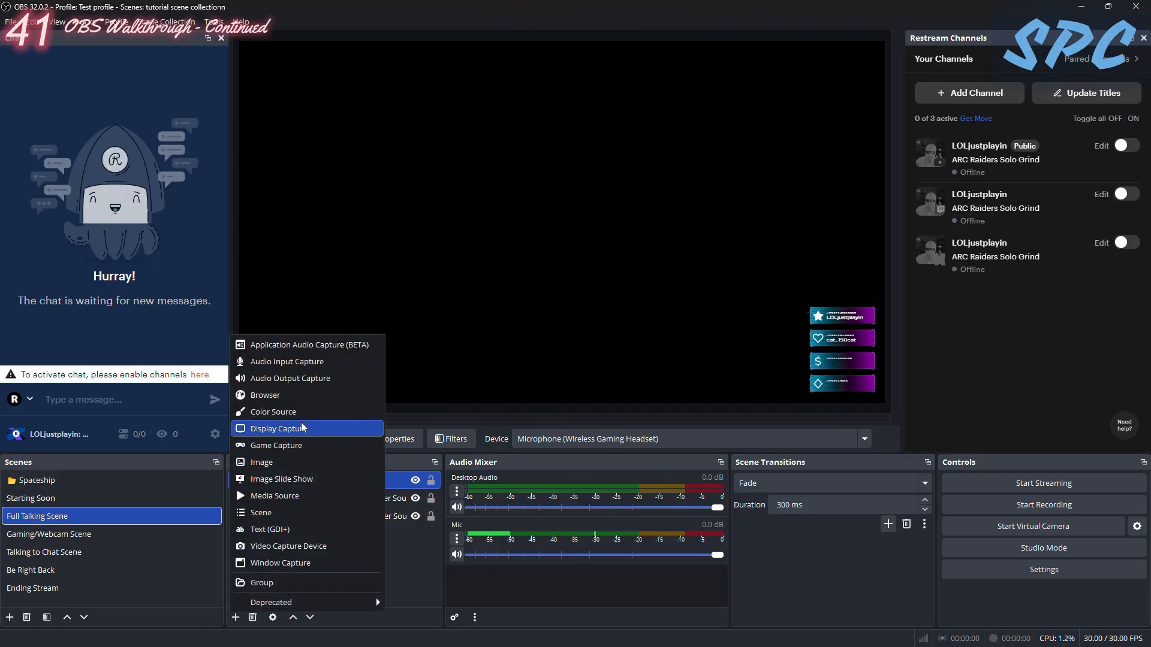
pyautogui.click(265, 395)
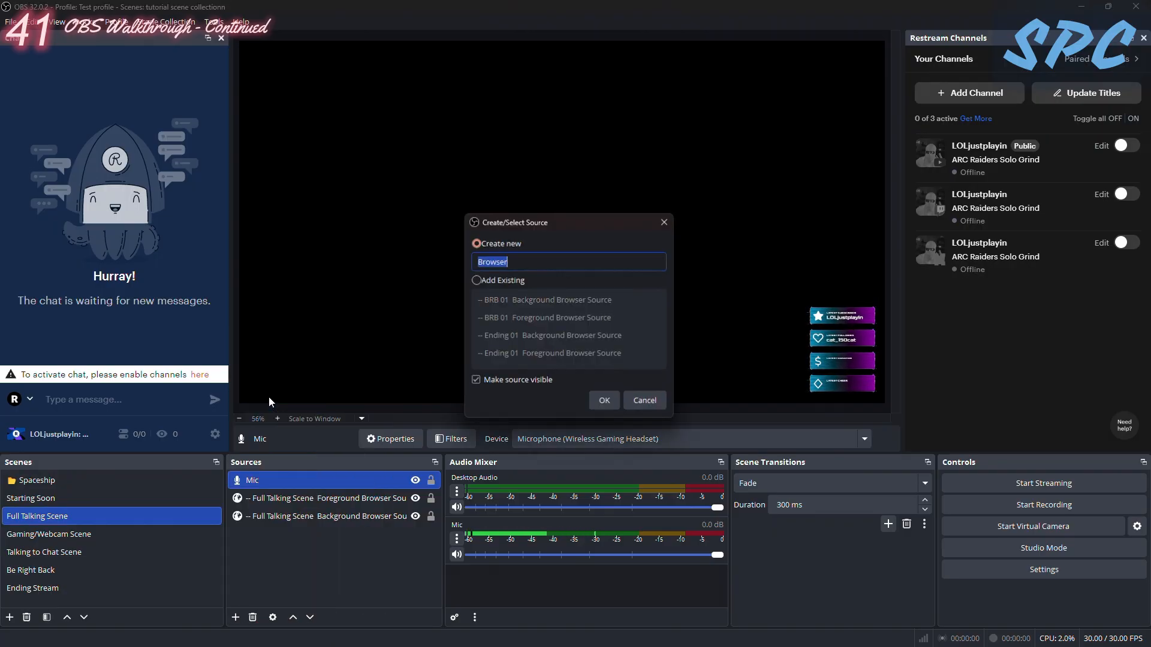
pyautogui.click(475, 280)
pyautogui.scroll(-5, 533, 345)
pyautogui.click(520, 353)
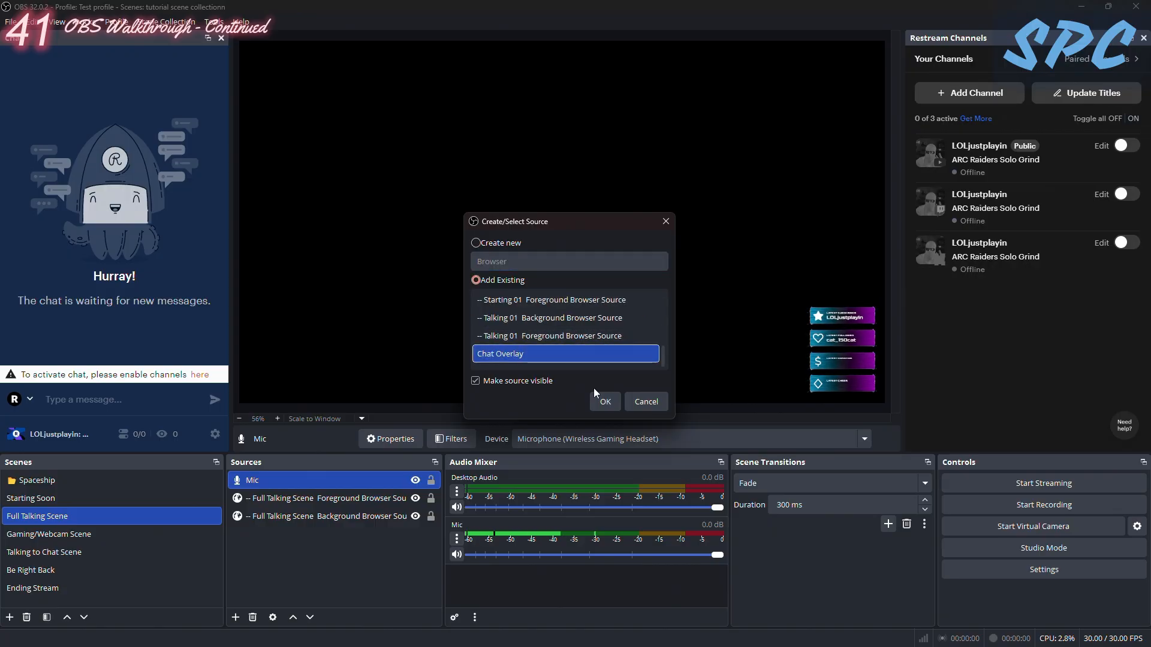
pyautogui.click(592, 400)
# - Shrink the Chat Overlay and place it in the canvas's upper-right corner, checking it with the foreground source hidden and shown
pyautogui.moveTo(240, 244); pyautogui.dragTo(338, 168)
pyautogui.moveTo(430, 90); pyautogui.dragTo(810, 97)
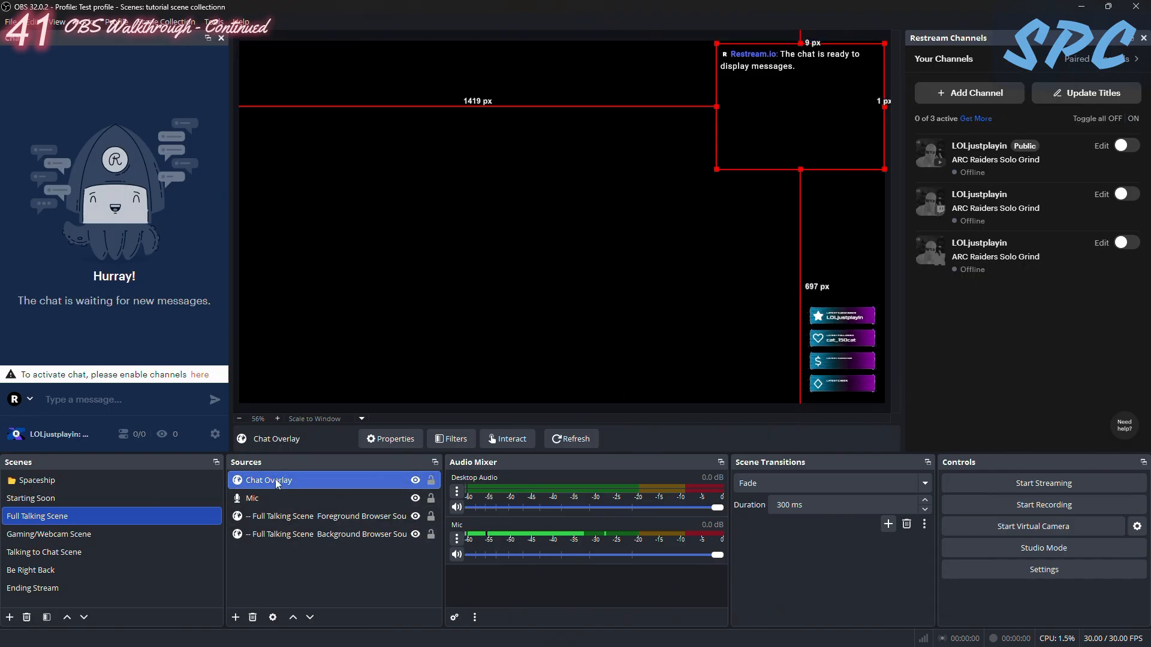
pyautogui.moveTo(275, 480); pyautogui.dragTo(250, 481)
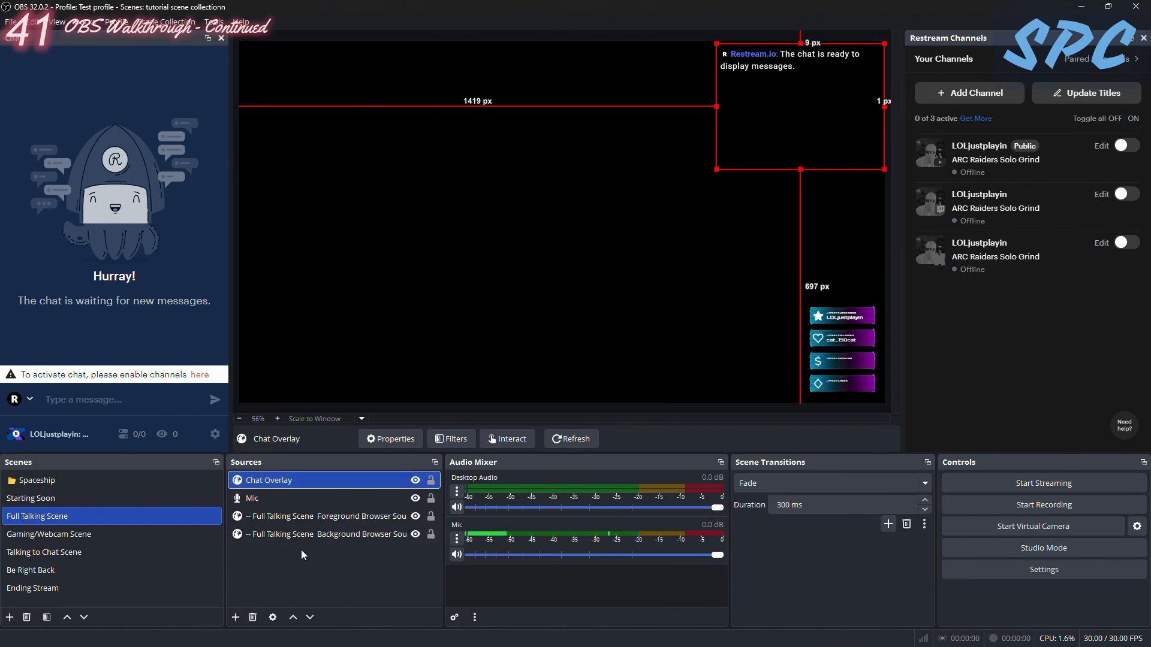
pyautogui.click(415, 517)
pyautogui.click(416, 517)
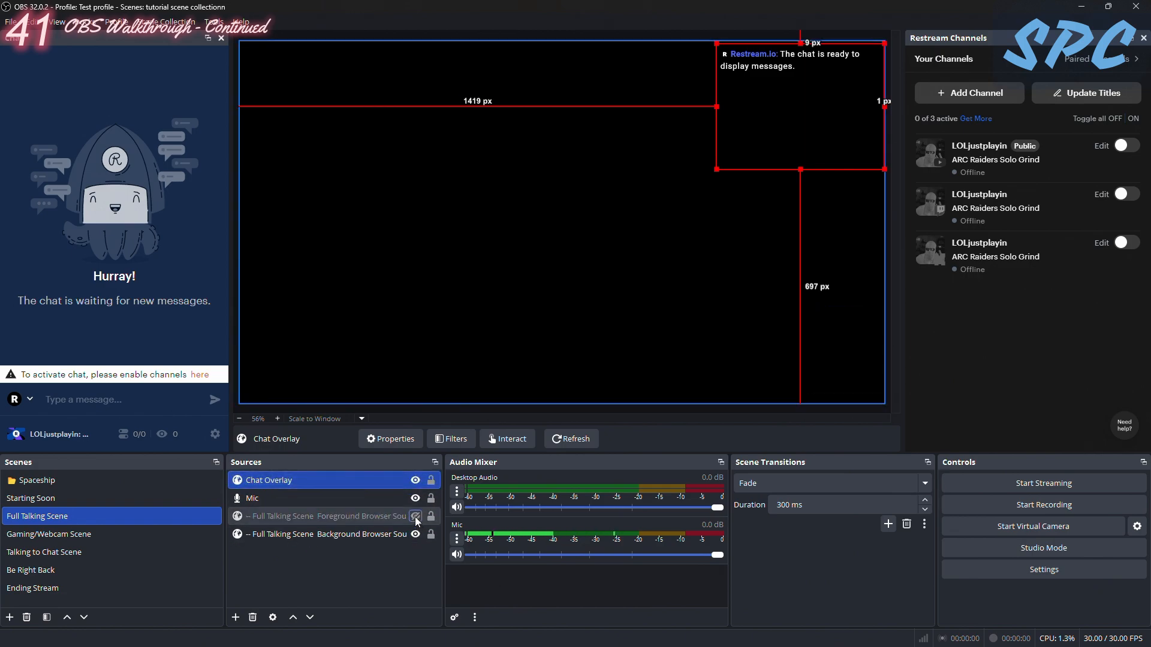
pyautogui.moveTo(760, 57)
pyautogui.mouseDown()
pyautogui.moveTo(794, 334)
pyautogui.moveTo(763, 126)
pyautogui.moveTo(768, 53)
pyautogui.moveTo(756, 52)
pyautogui.mouseUp()
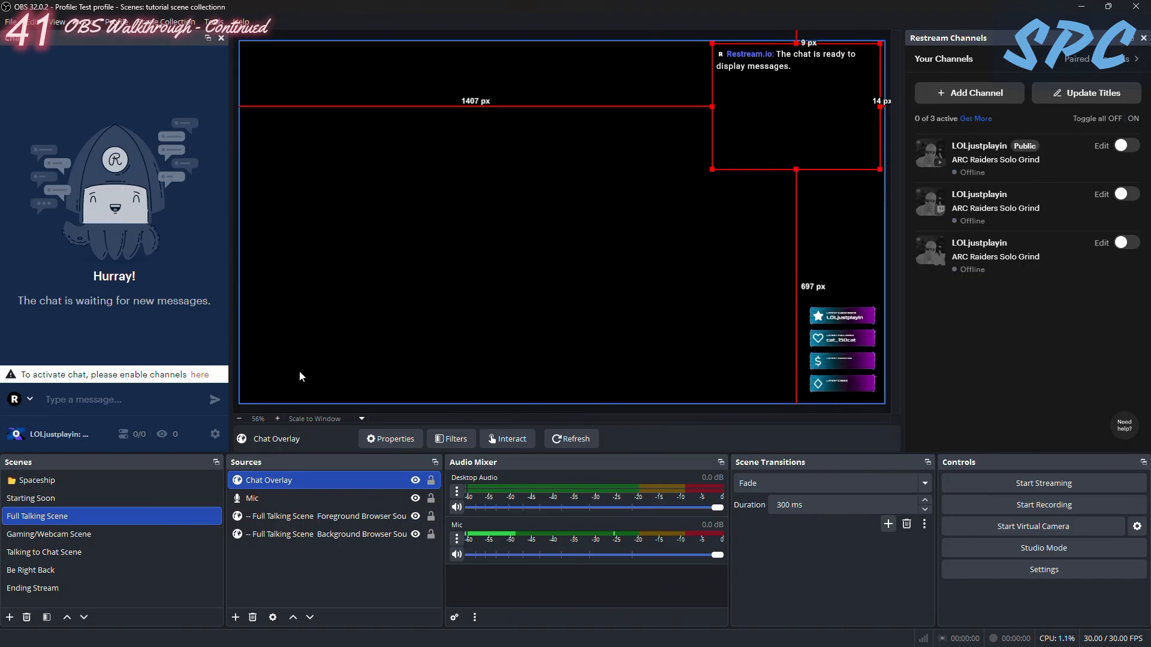
# - In the Starting Soon scene, move Chat Overlay to the bottom of the source order and back to the top
pyautogui.click(89, 498)
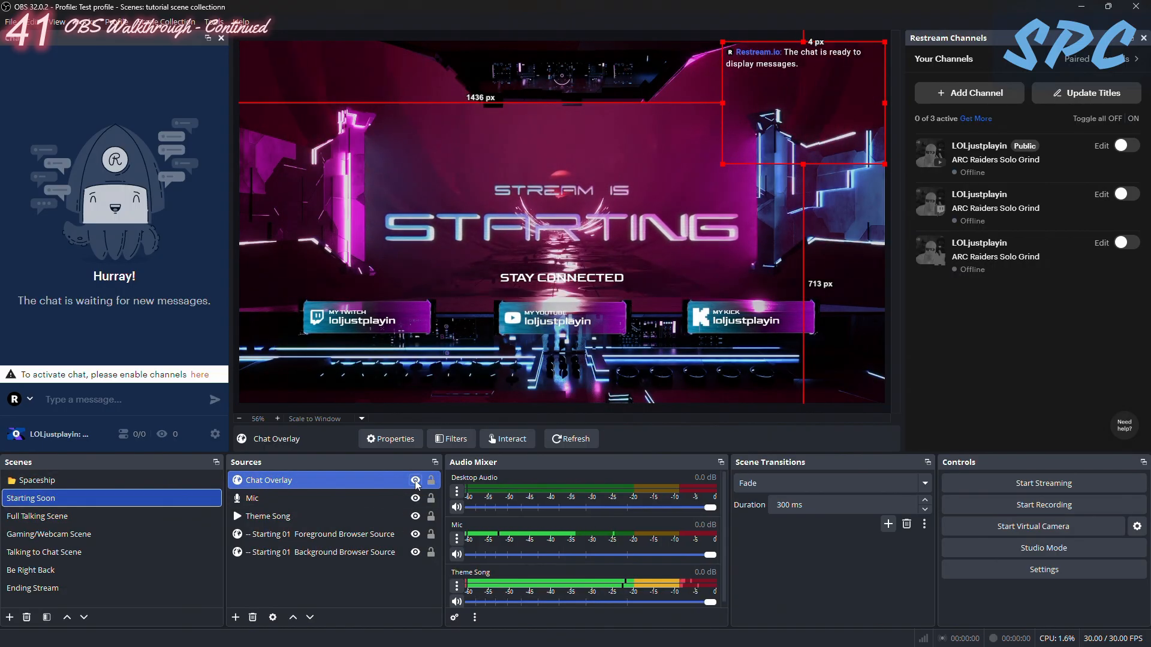
pyautogui.moveTo(380, 480); pyautogui.dragTo(296, 566)
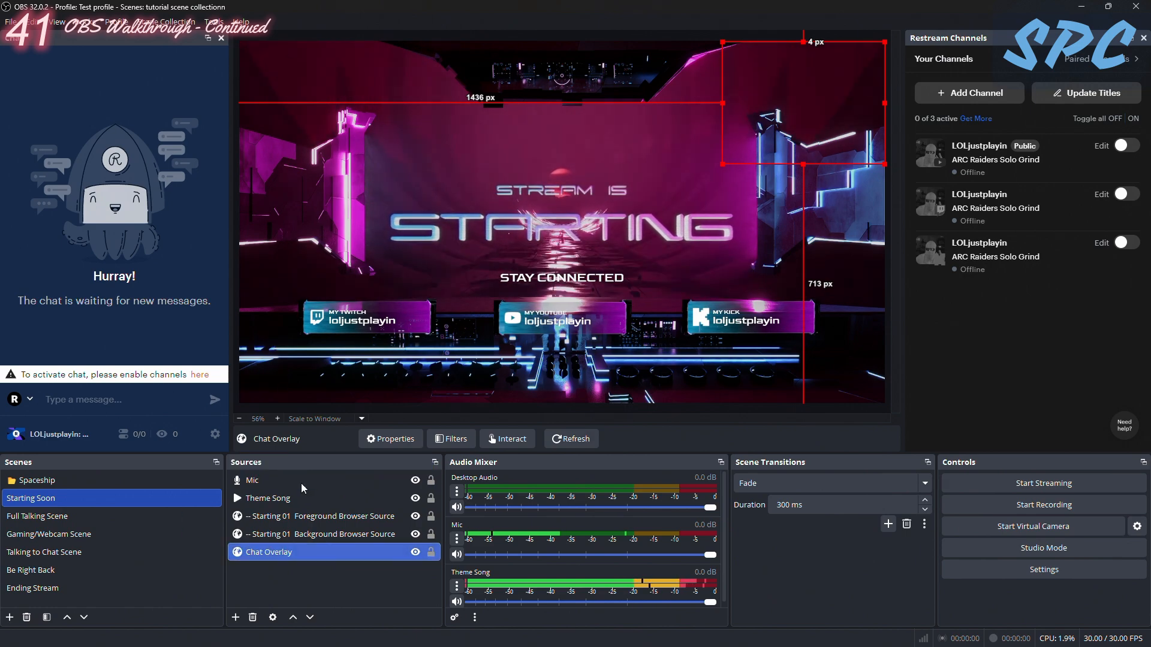
pyautogui.moveTo(270, 553); pyautogui.dragTo(276, 473)
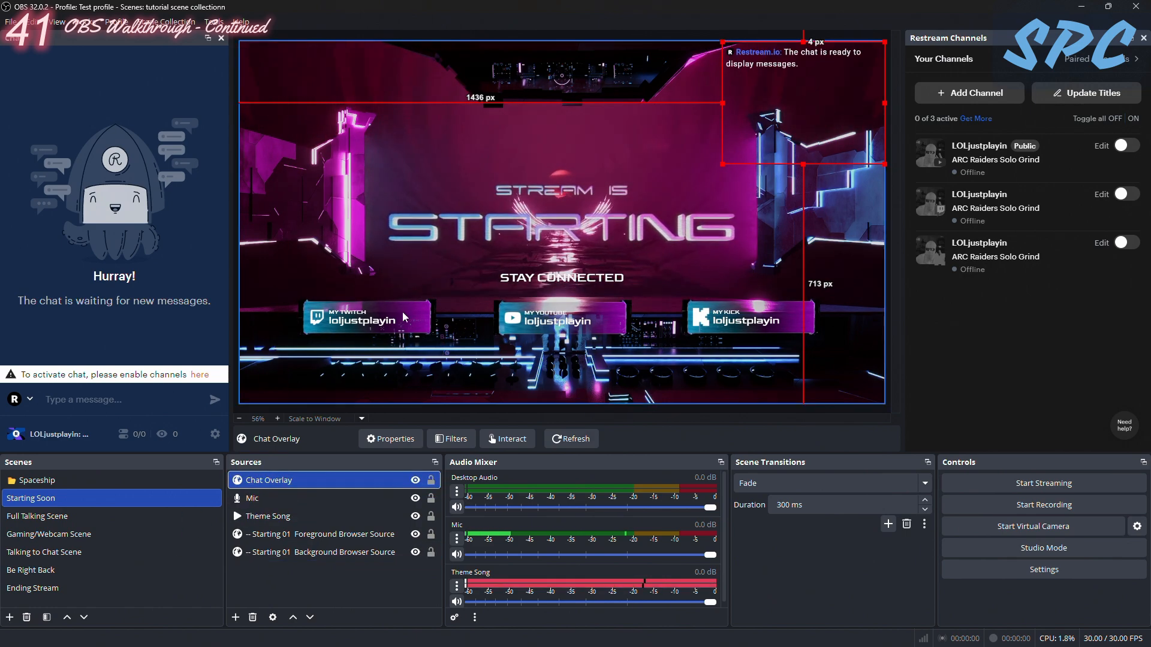
# - Nudge the Full Talking Scene's Chat Overlay to about 16 px from the canvas top and 8 px from its right edge
pyautogui.click(70, 517)
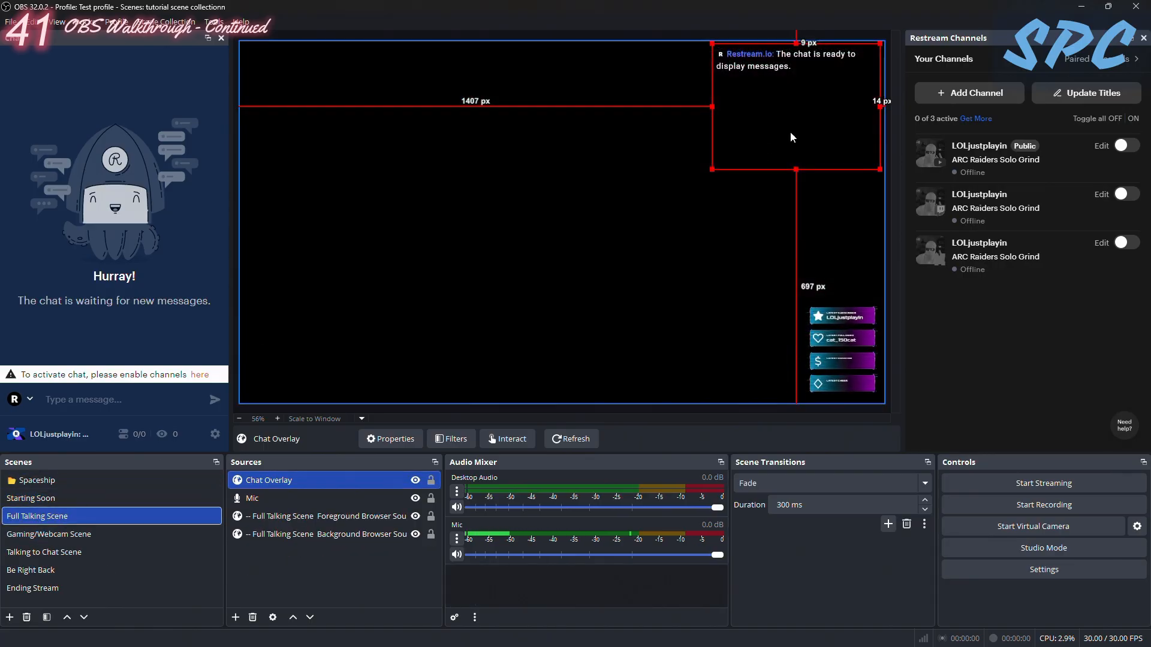
pyautogui.moveTo(770, 93); pyautogui.dragTo(772, 95)
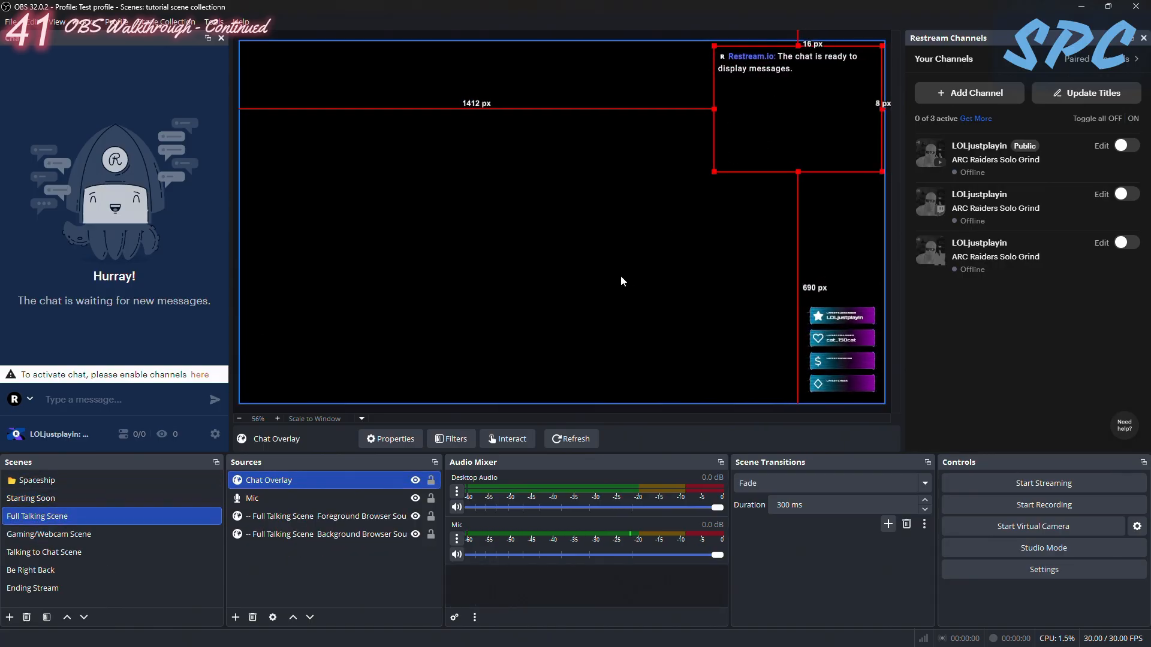
# - Add a new video capture device source named Webcam to the Full Talking Scene, using DemoCreator Virtual Camera
pyautogui.click(235, 617)
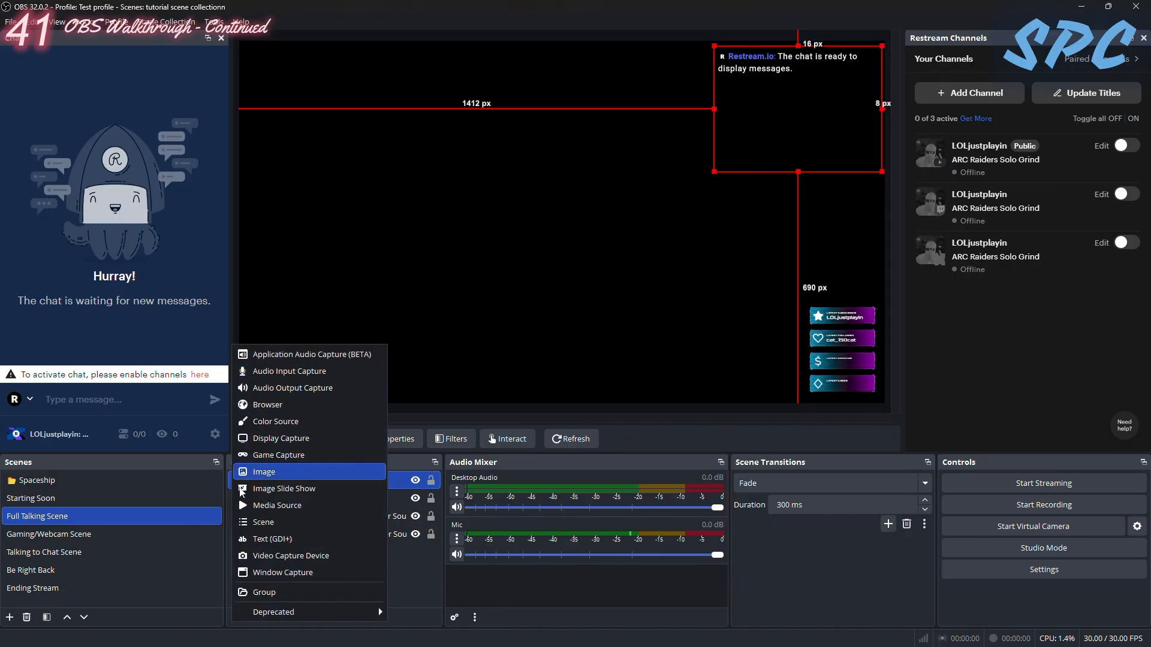
pyautogui.click(257, 557)
pyautogui.press('BackSpace')
pyautogui.write('Webcam')
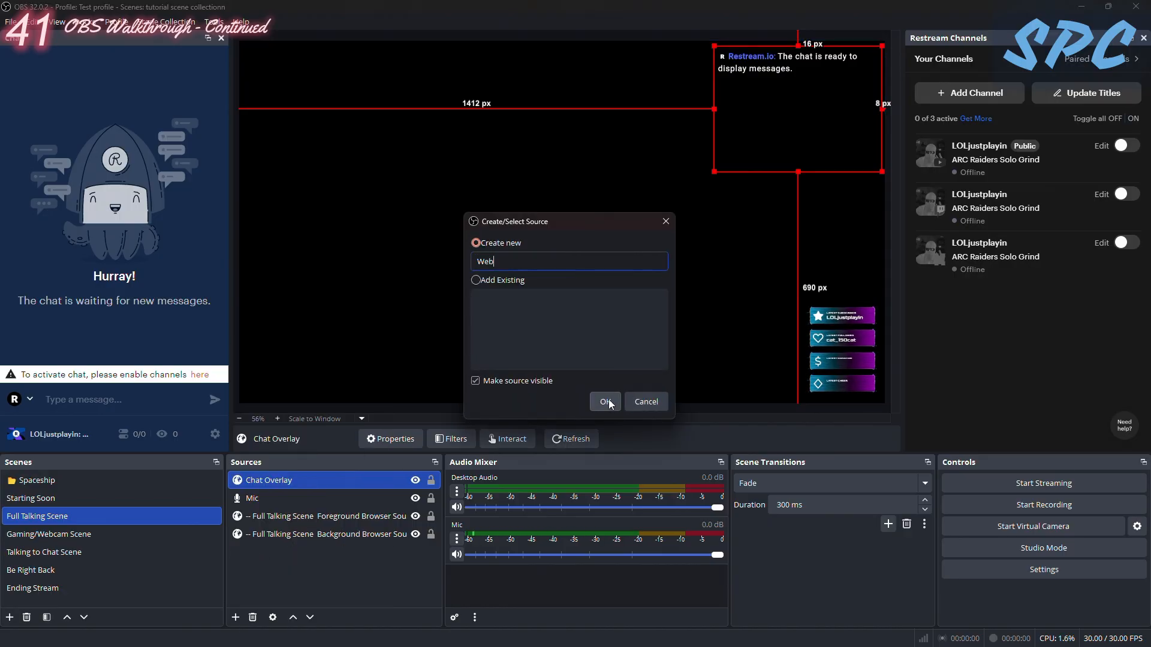
pyautogui.click(609, 400)
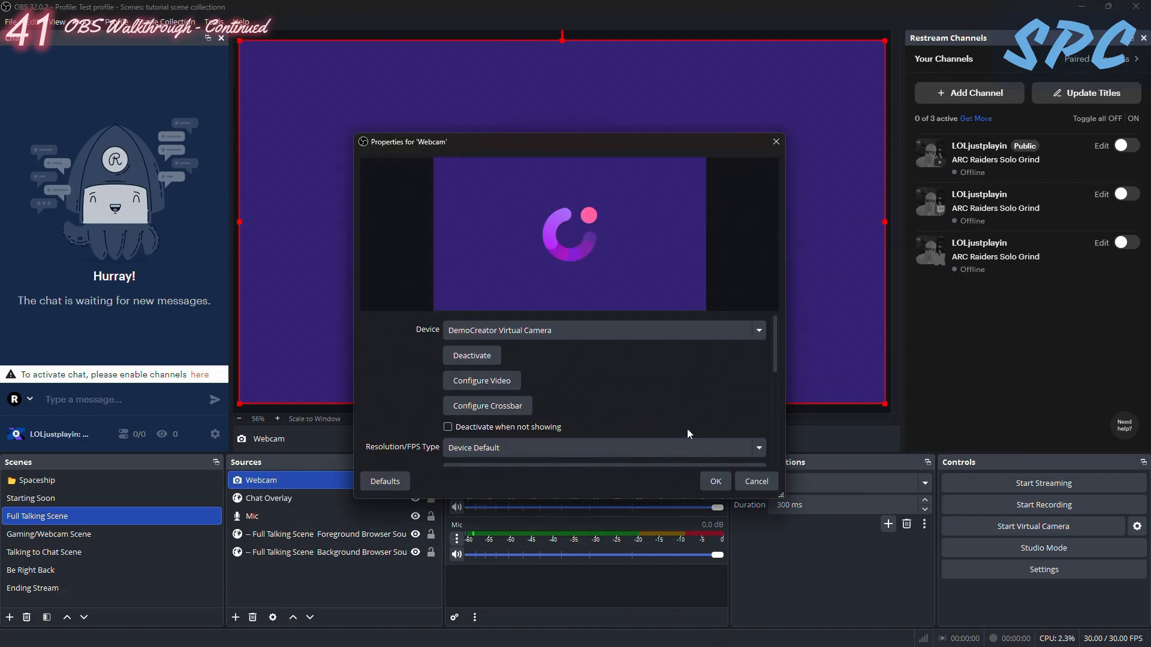
pyautogui.click(777, 143)
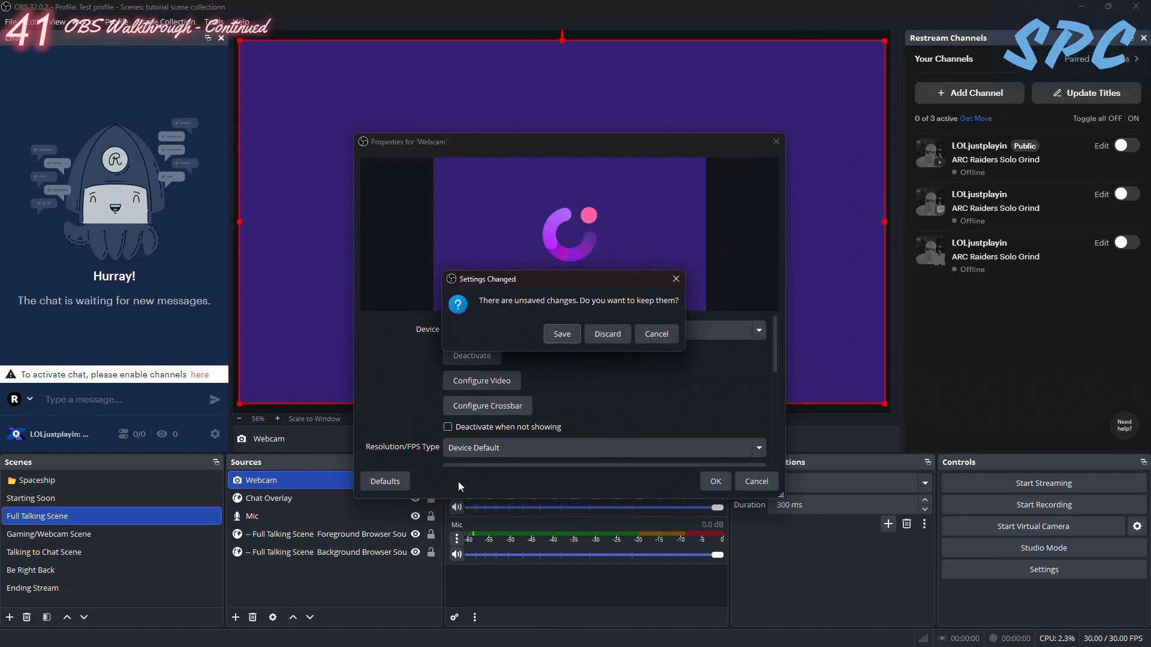
pyautogui.click(669, 285)
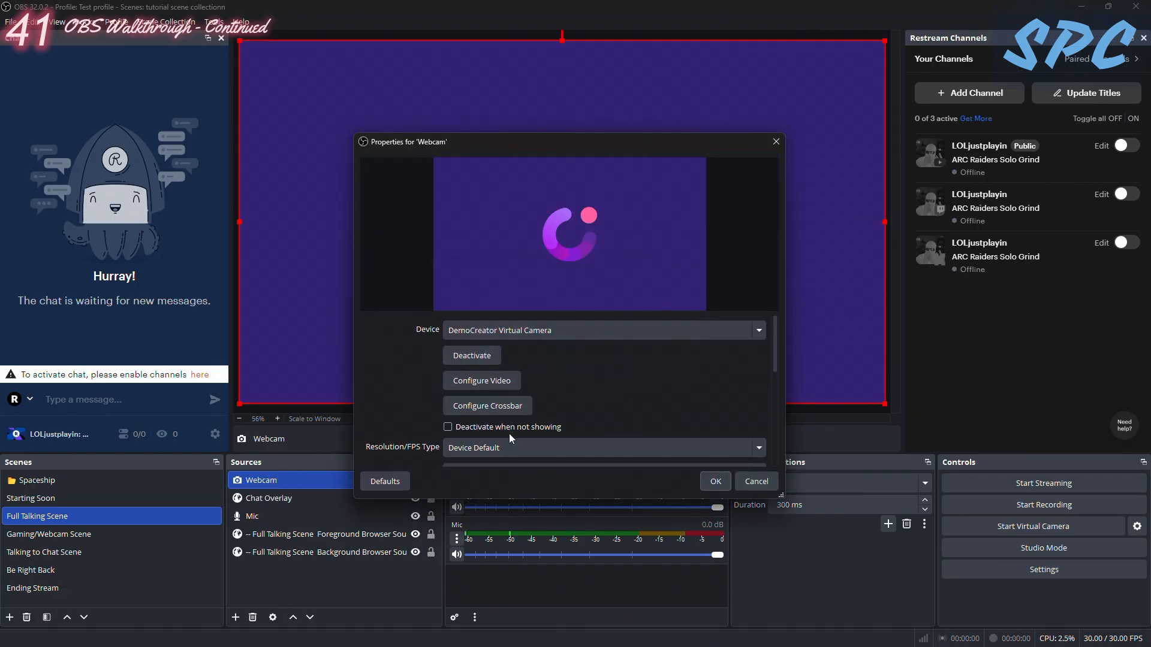
pyautogui.click(717, 483)
# - Move the Webcam source to the bottom of the source order and check the layering by hiding and showing the background source
pyautogui.click(258, 495)
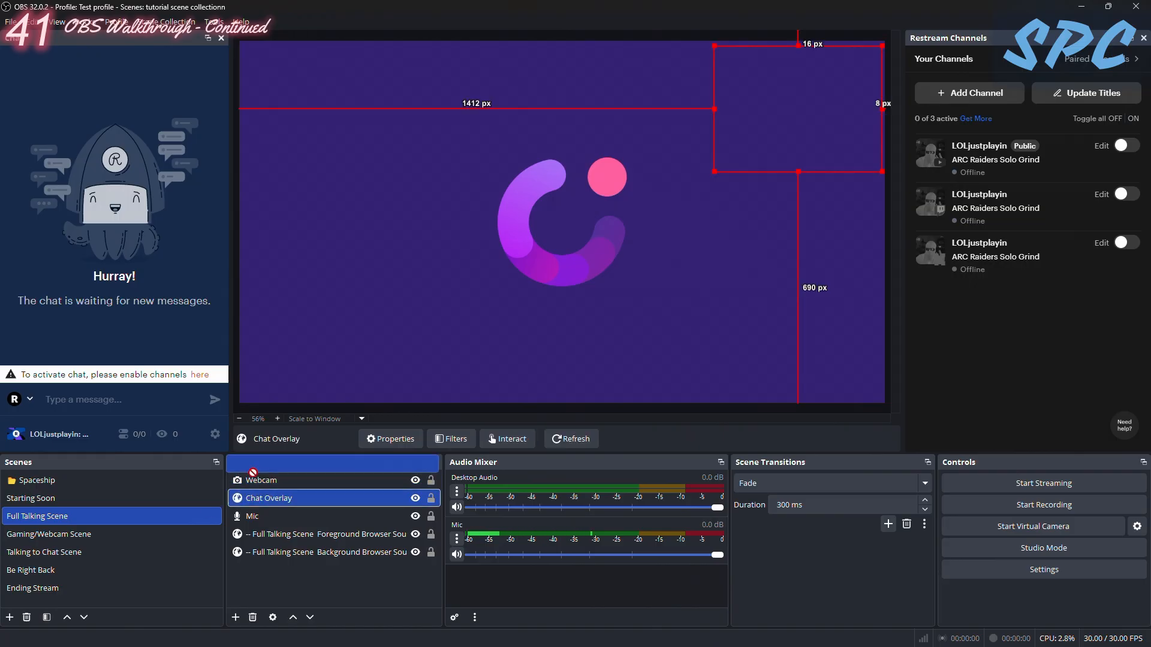
pyautogui.moveTo(276, 484)
pyautogui.mouseDown()
pyautogui.moveTo(289, 486)
pyautogui.moveTo(283, 498)
pyautogui.mouseUp()
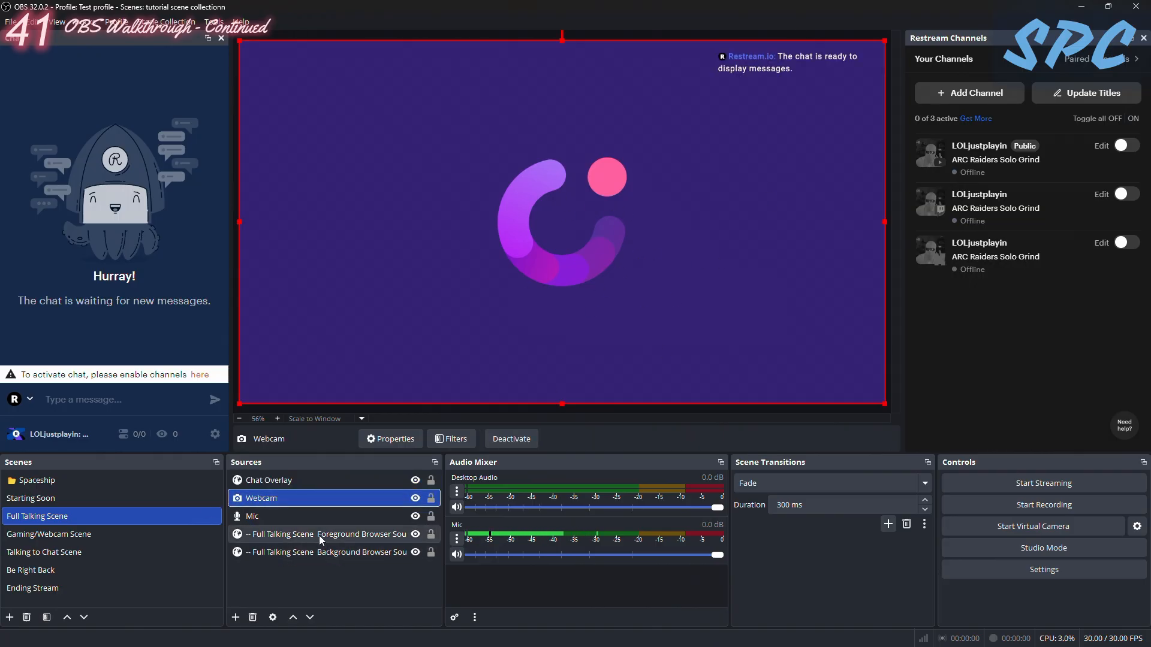
pyautogui.moveTo(282, 499); pyautogui.dragTo(292, 567)
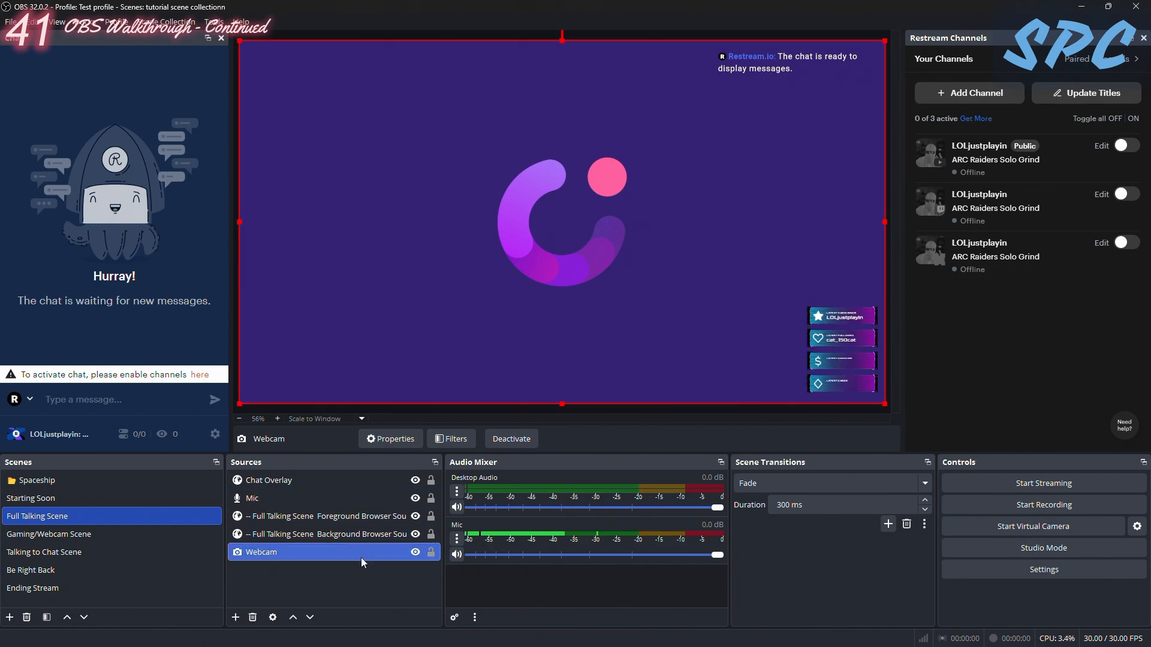
pyautogui.click(415, 535)
pyautogui.click(417, 535)
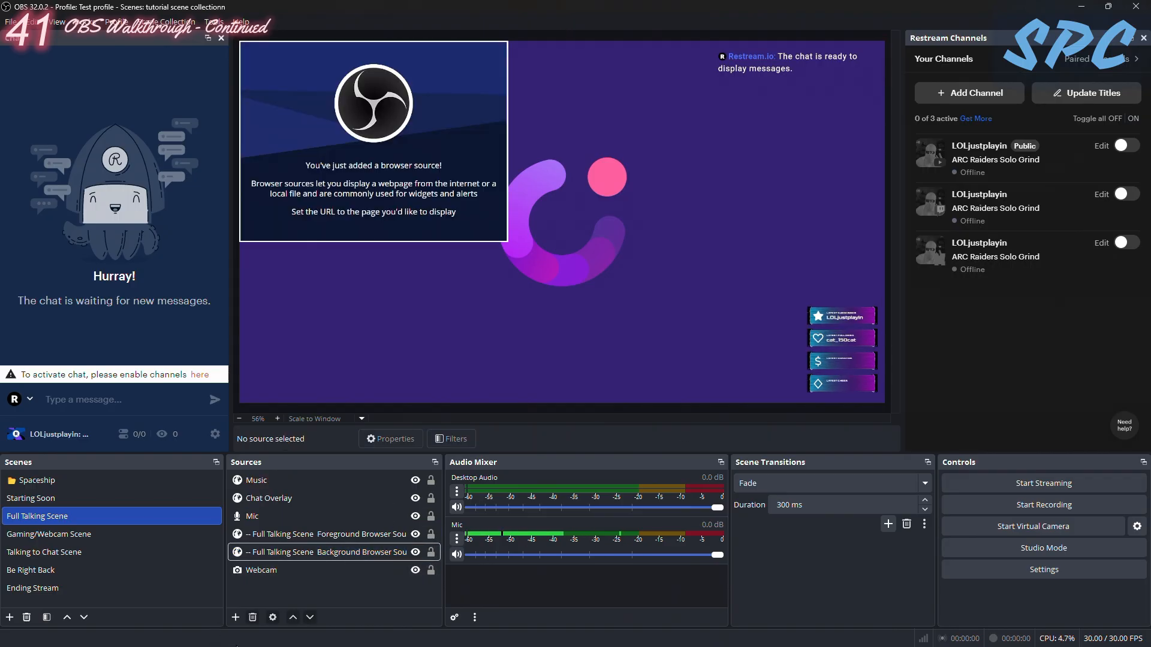
# - Switch to the web browser and bring up the OWN3D My Scenes page
pyautogui.click(236, 618)
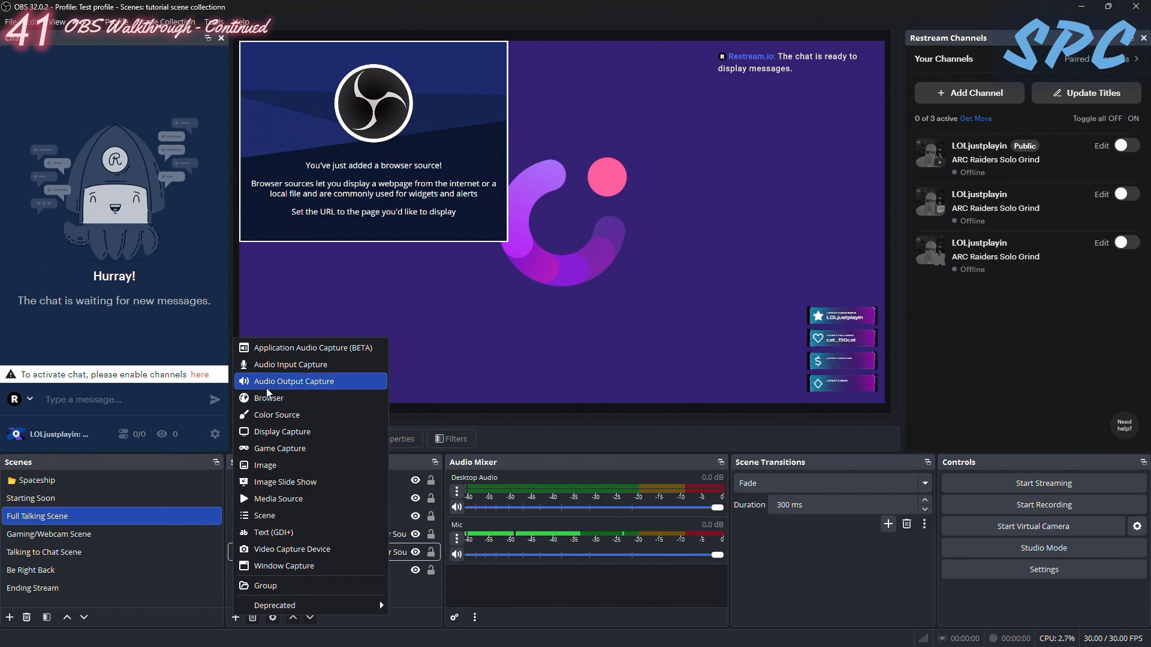
pyautogui.click(416, 634)
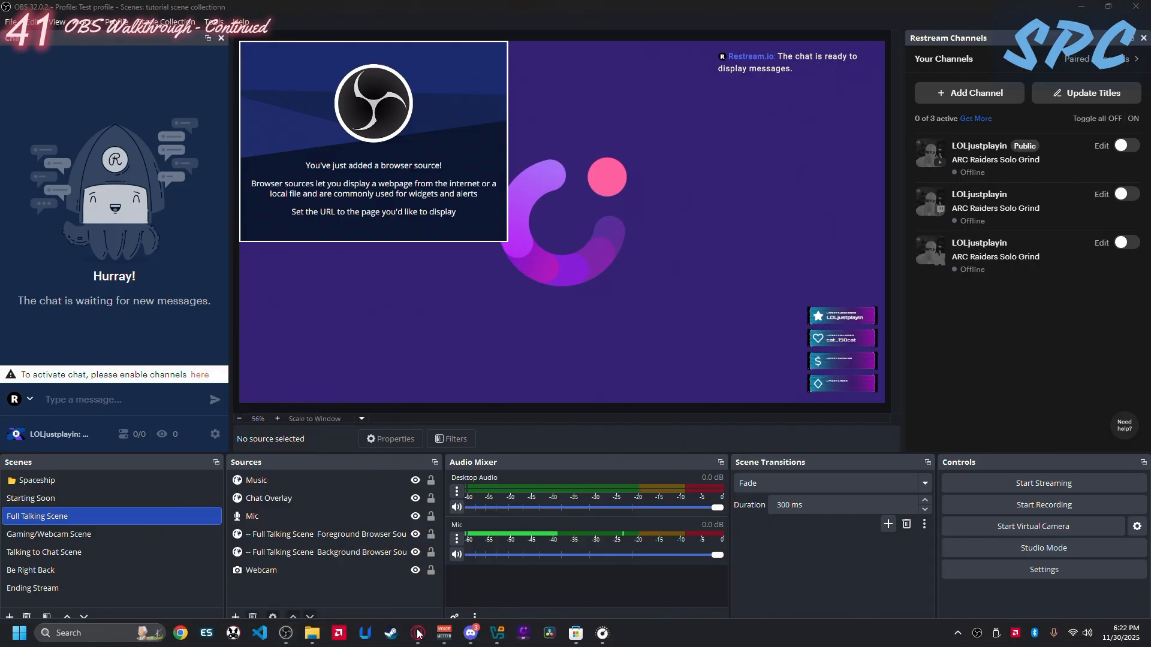
pyautogui.click(418, 634)
pyautogui.click(356, 15)
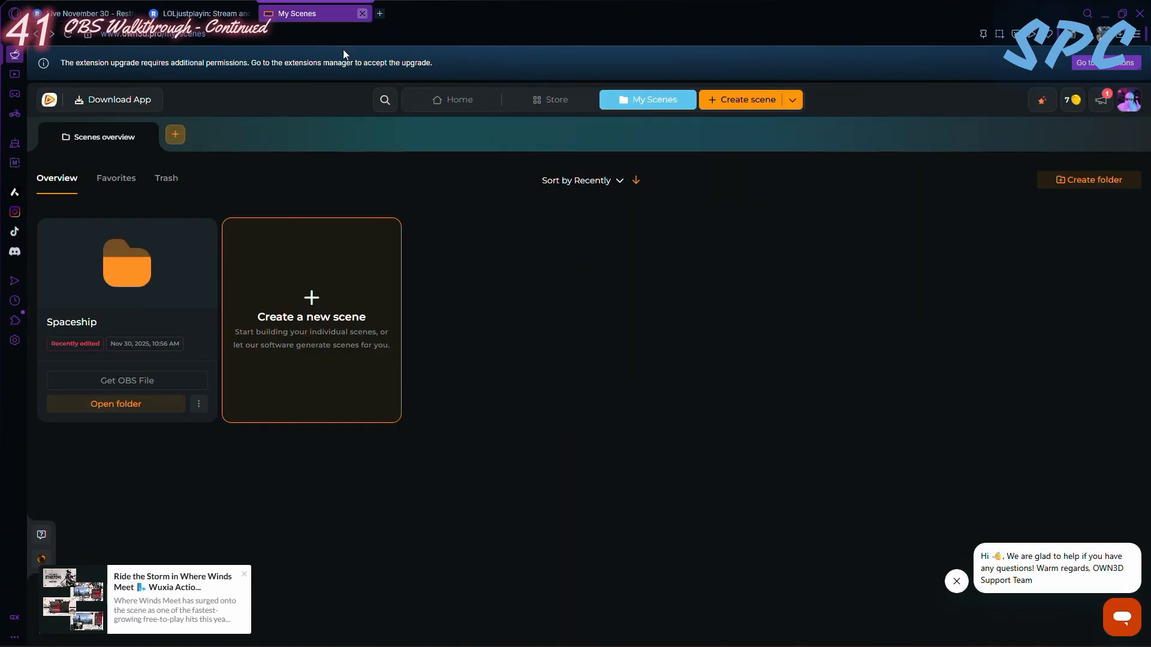
# - Return to OBS Studio and add a new window capture source named Muisc to the Full Talking Scene
pyautogui.click(1103, 14)
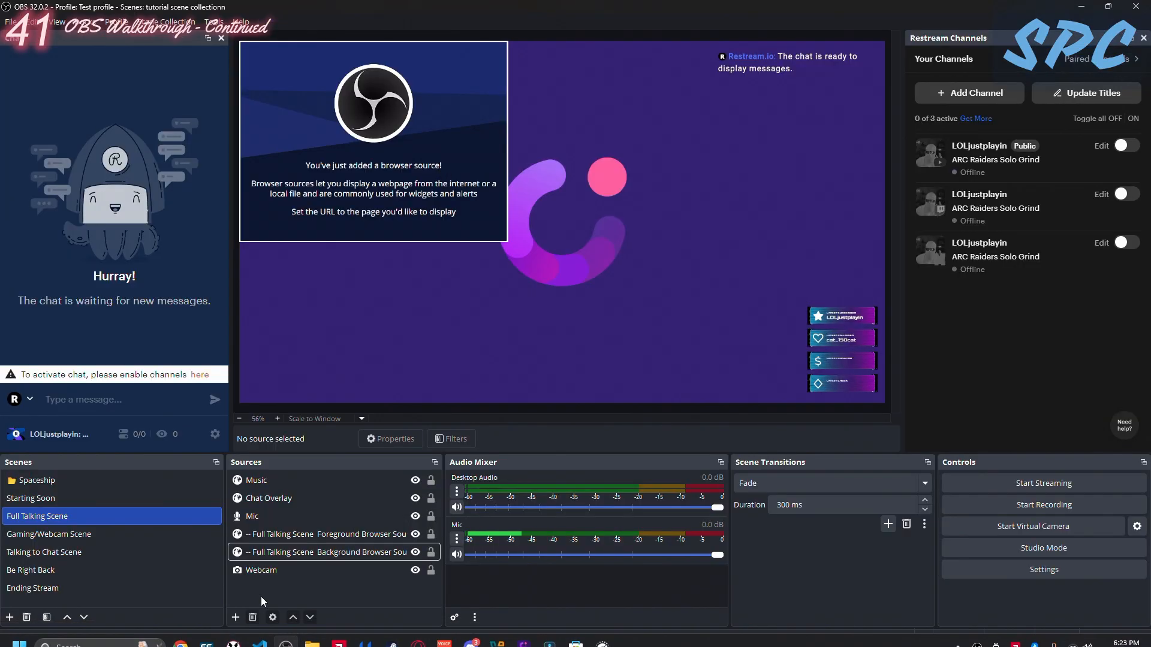
pyautogui.click(235, 618)
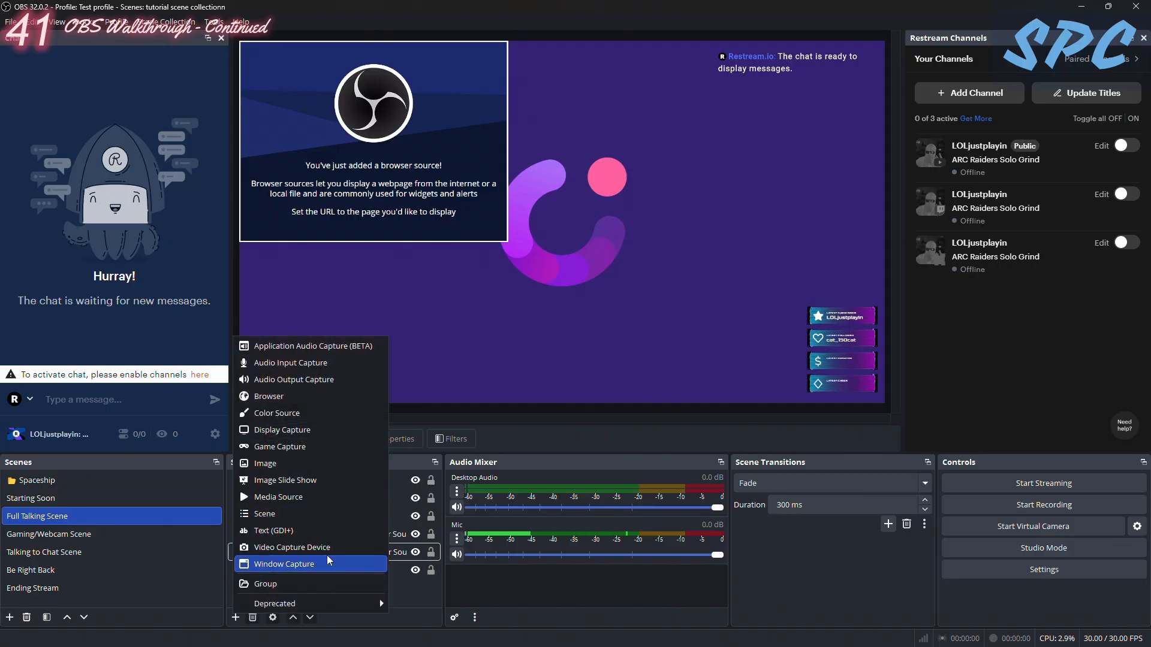
pyautogui.click(284, 565)
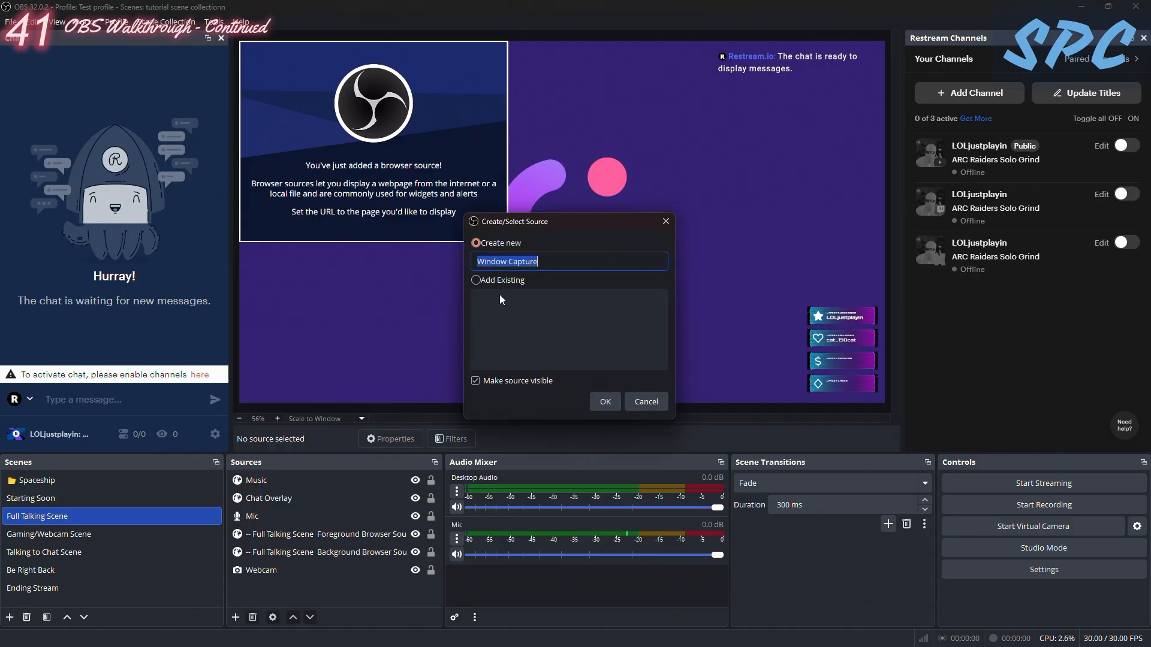
pyautogui.press('BackSpace')
pyautogui.write('Muis')
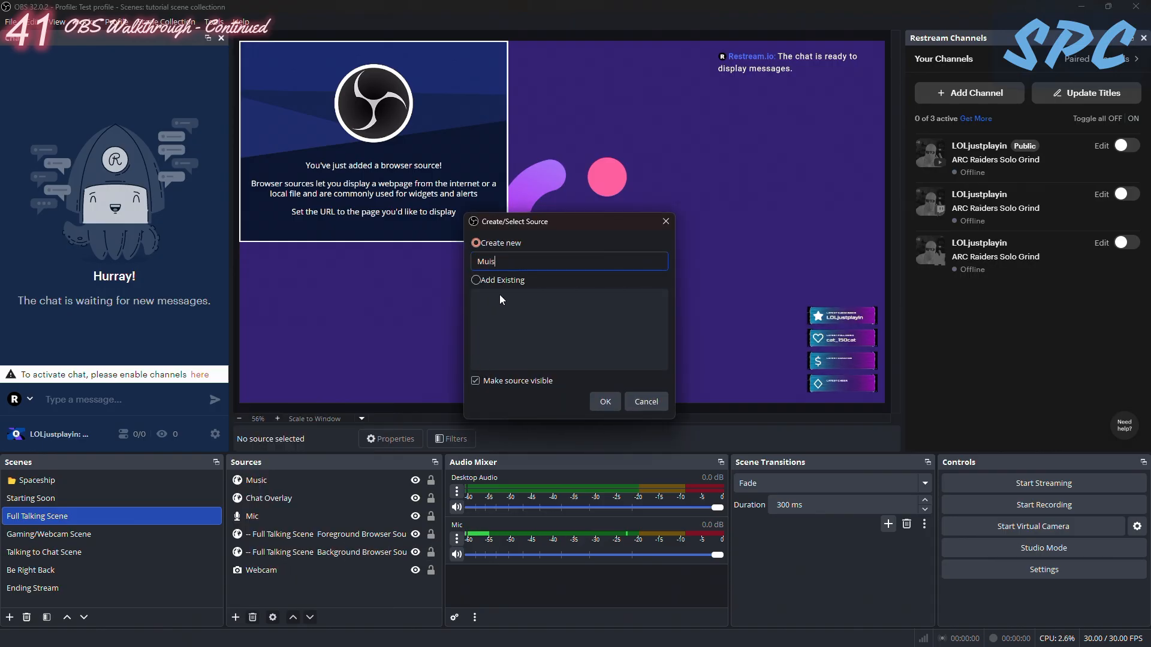
pyautogui.write('c')
pyautogui.press('Return')
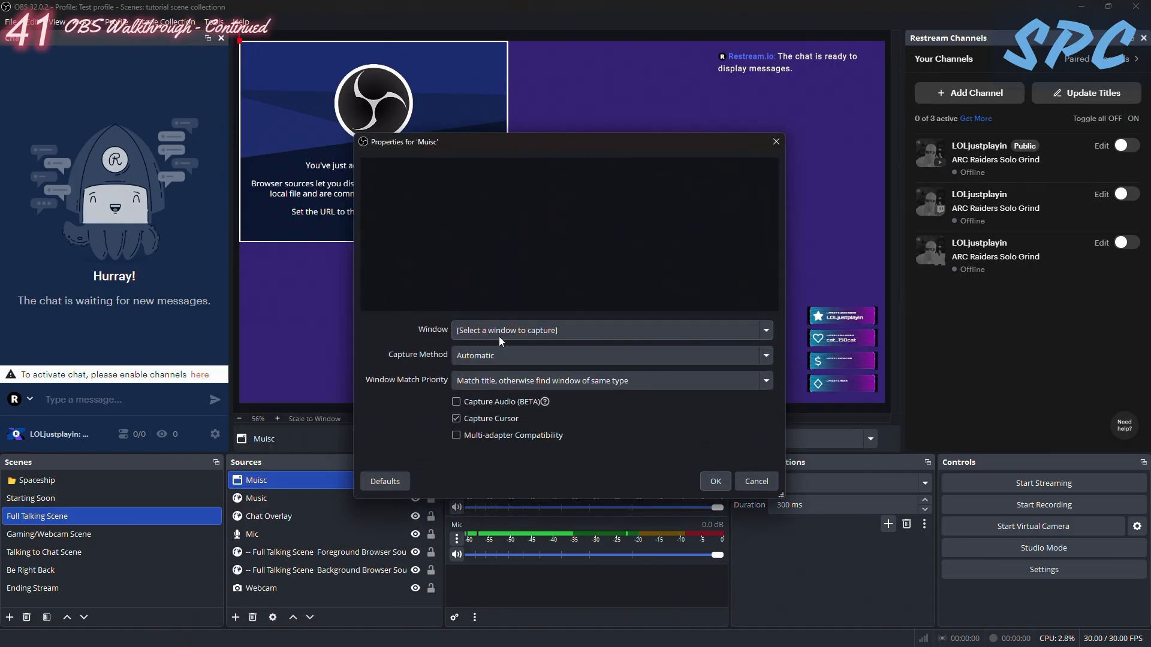
# - Check which open windows the new window capture source can capture, leaving the window choice unset
pyautogui.click(766, 333)
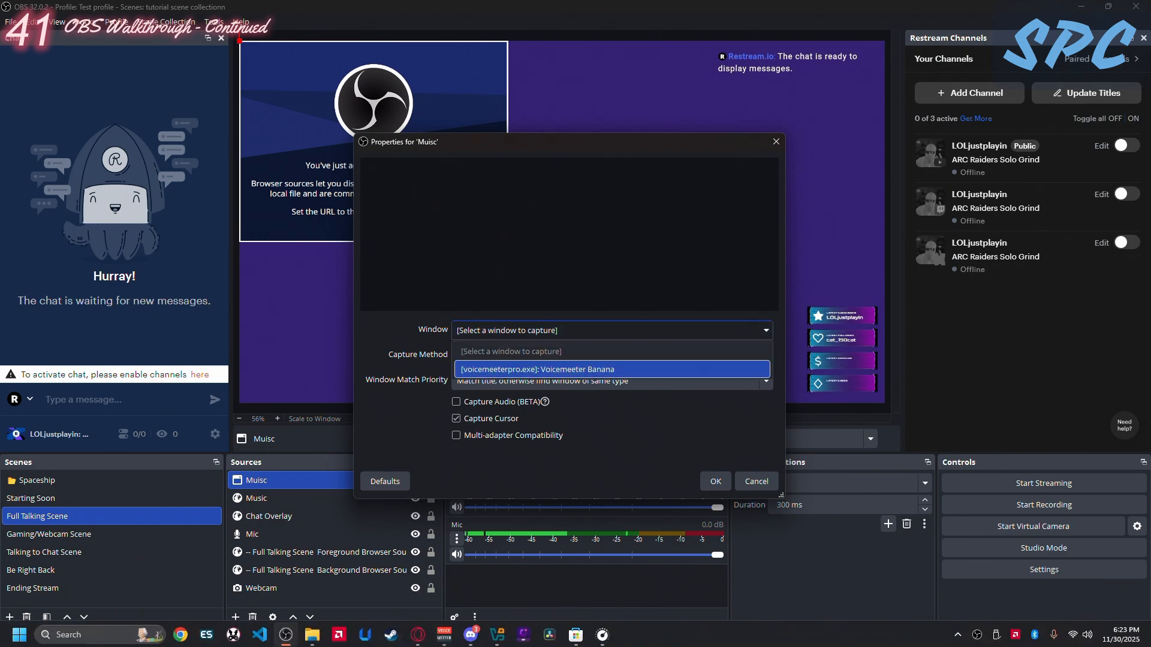
pyautogui.moveTo(445, 633)
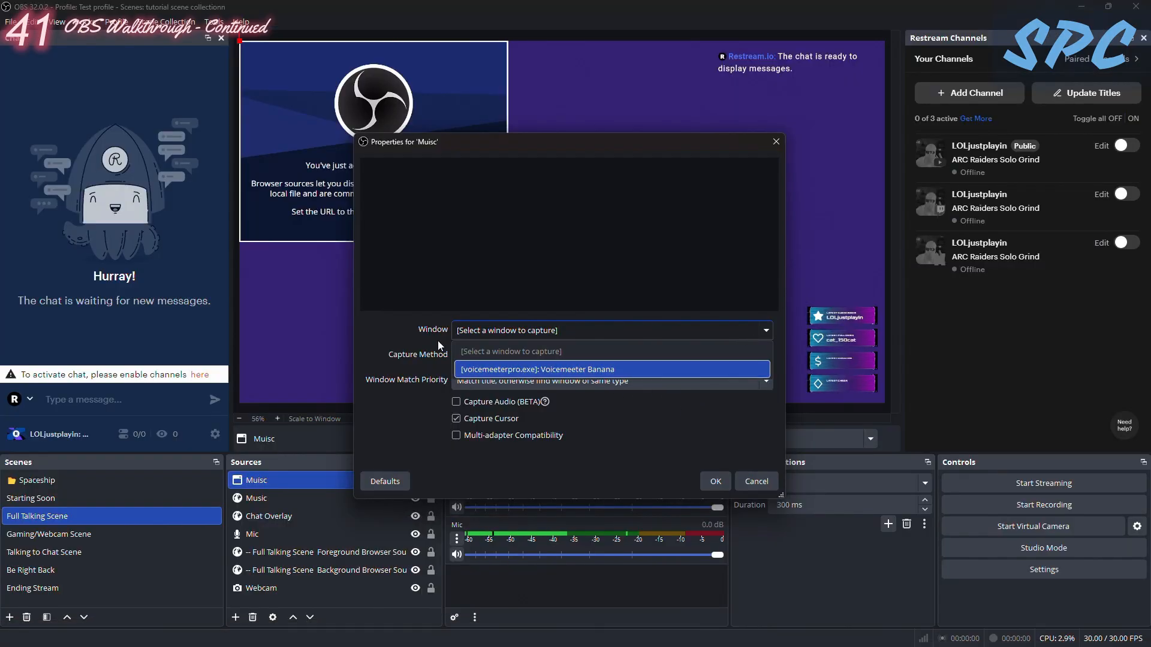
pyautogui.click(398, 312)
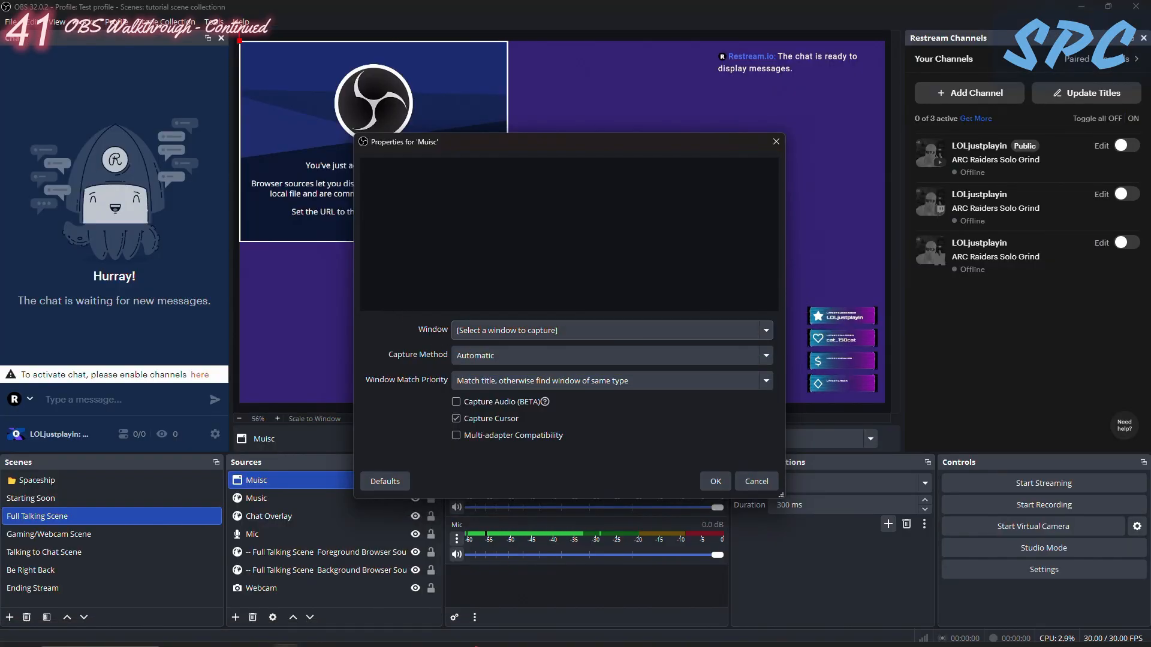
# - Switch to Google Chrome and close its What's New tab
pyautogui.moveTo(423, 646)
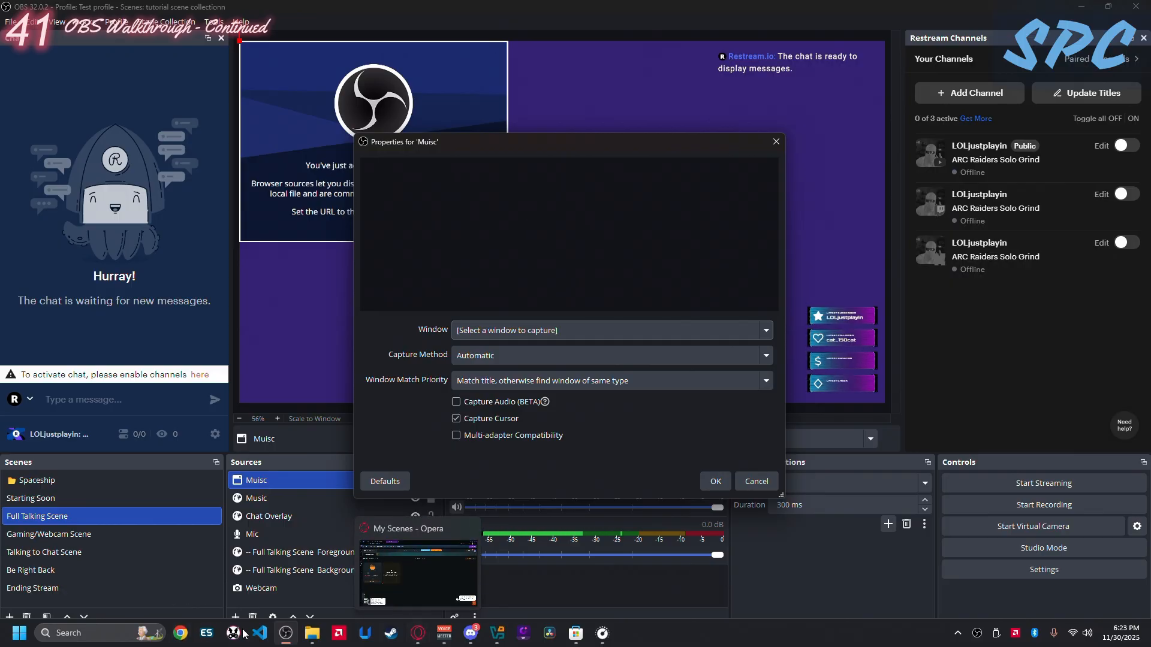
pyautogui.click(176, 635)
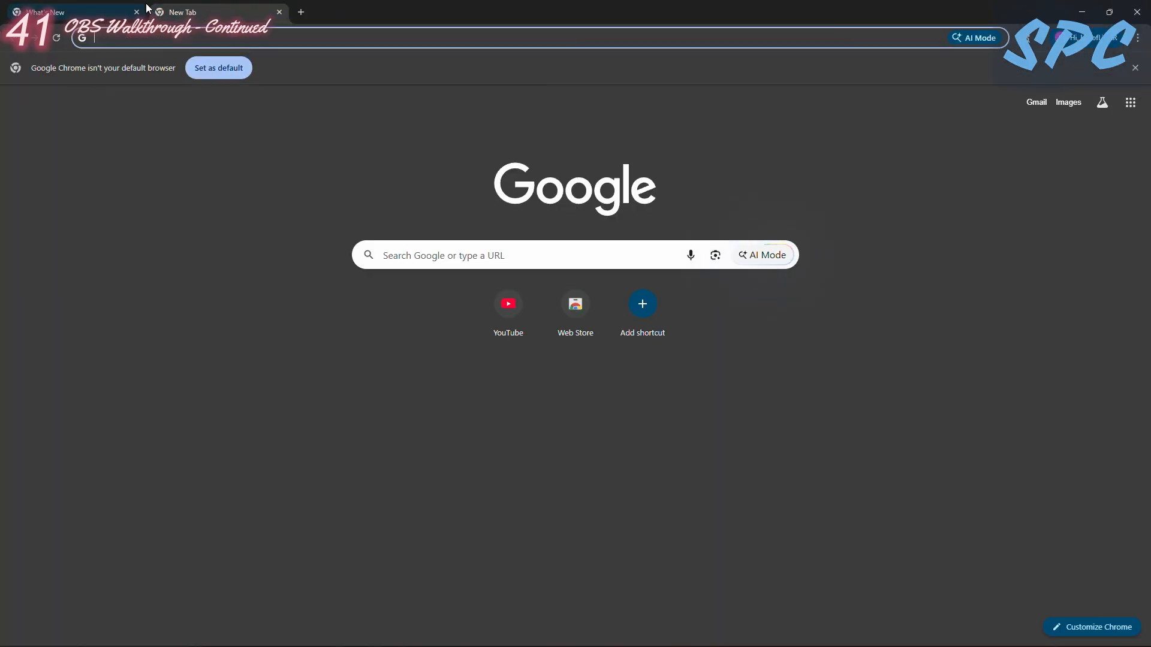
pyautogui.click(136, 12)
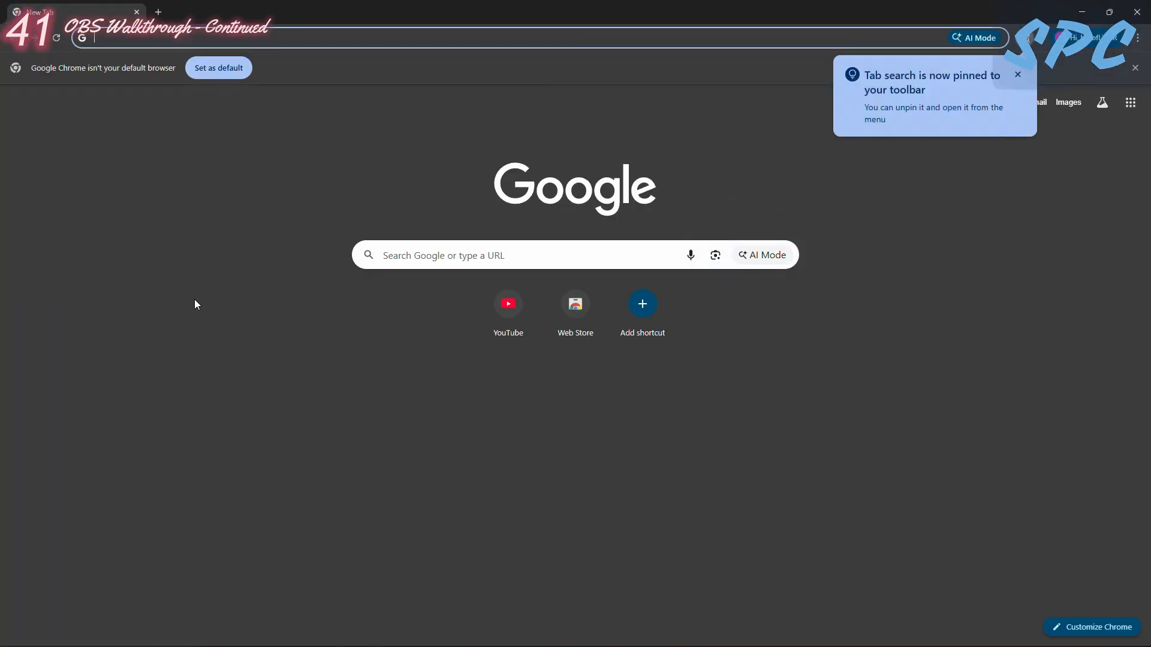
# - Search Google for Epidemic Sound and open the Epidemic Sound website from the results
pyautogui.write('epdo')
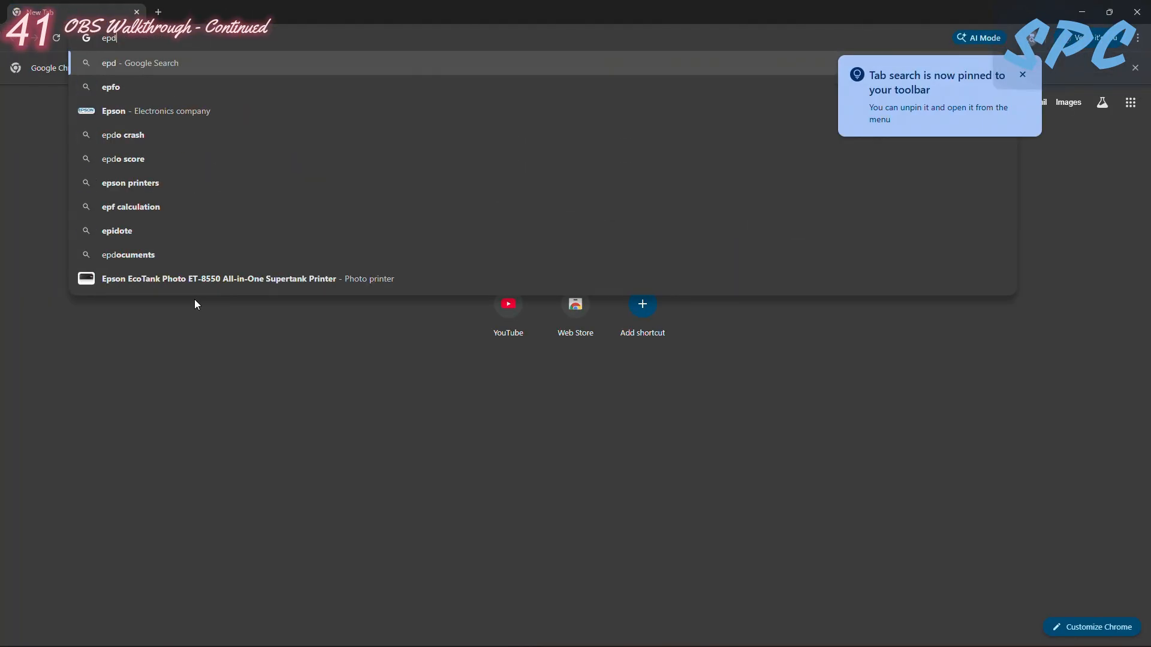
pyautogui.press('BackSpace')
pyautogui.write('imed')
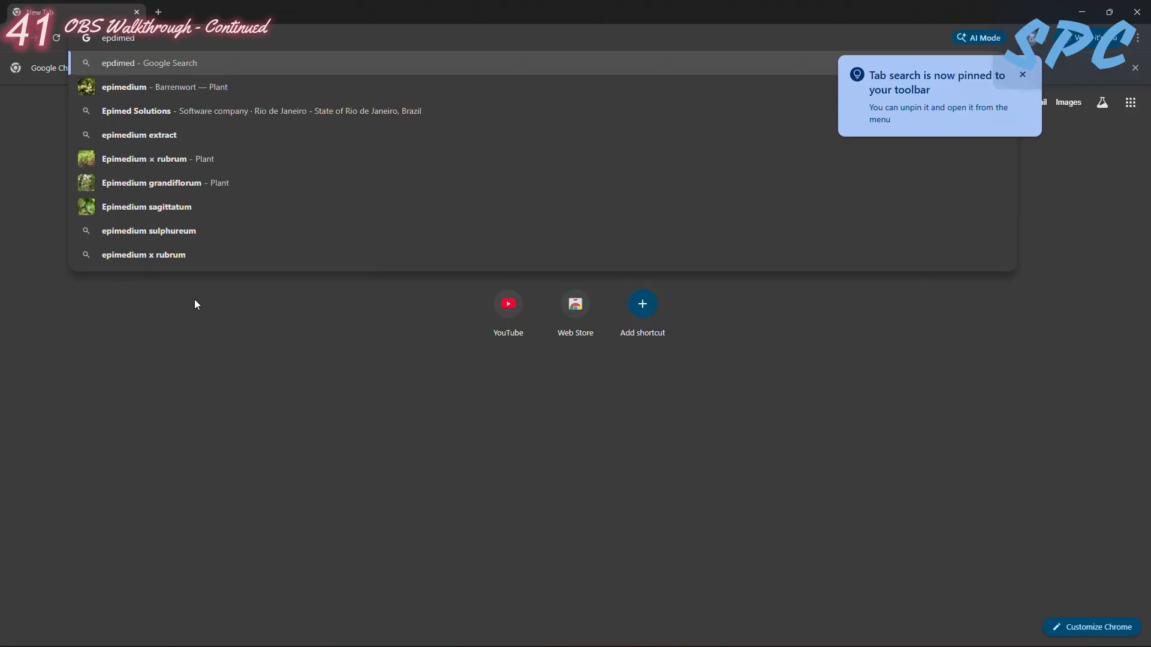
pyautogui.press('BackSpace')
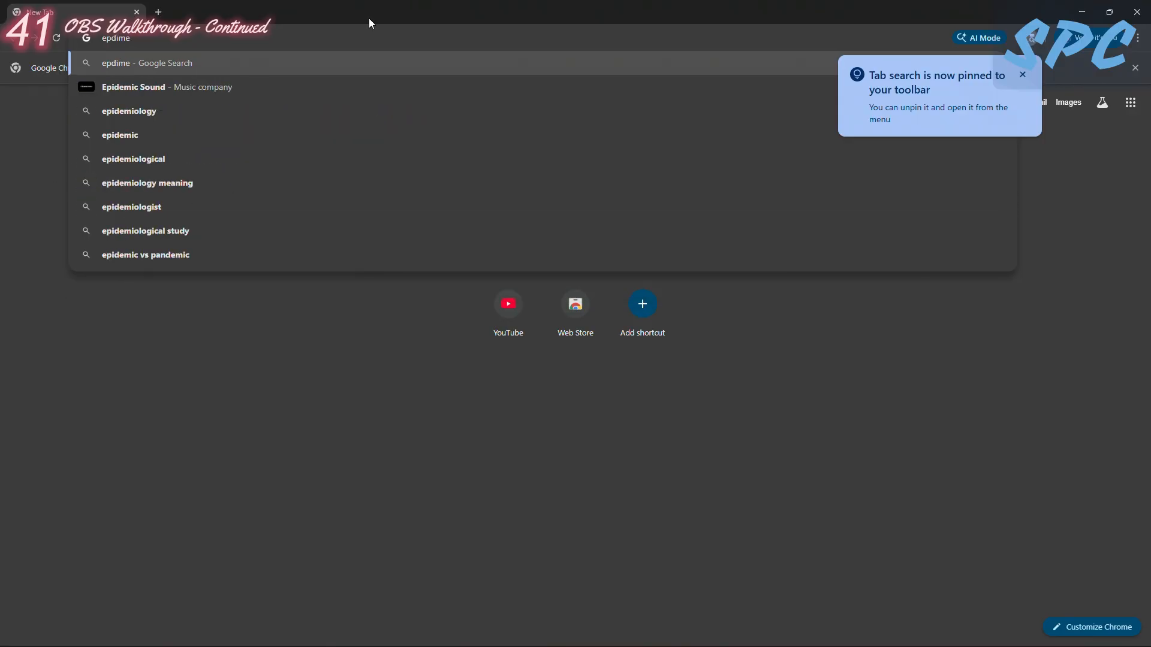
pyautogui.click(157, 84)
pyautogui.click(180, 259)
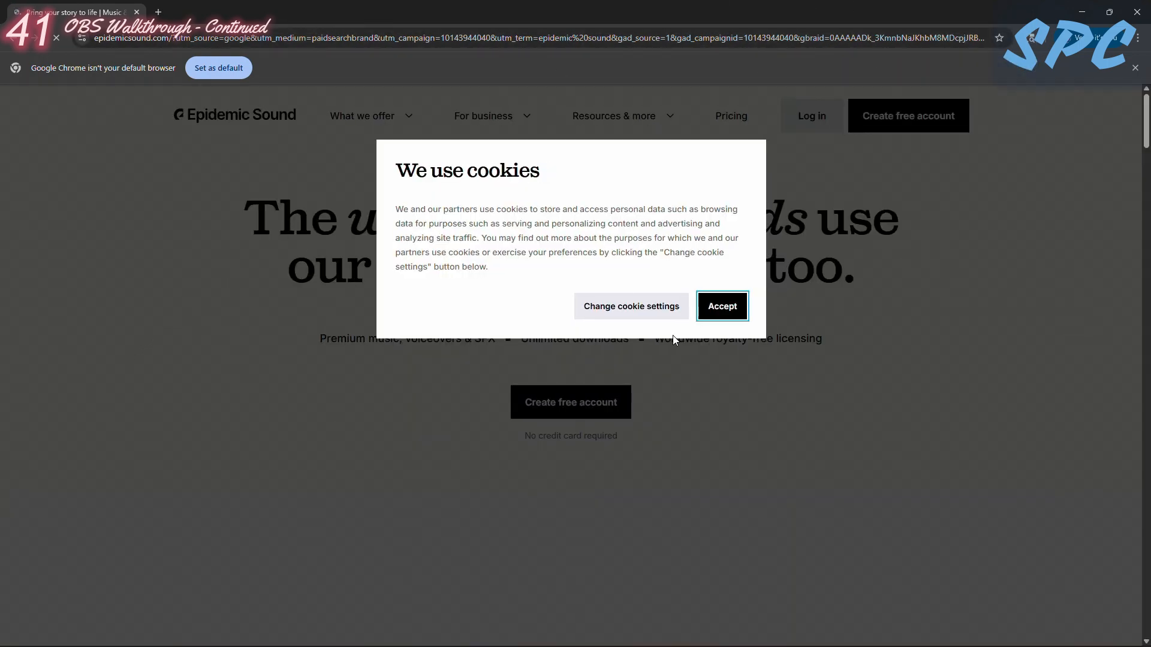
# - Log in to the Epidemic Sound account
pyautogui.click(720, 306)
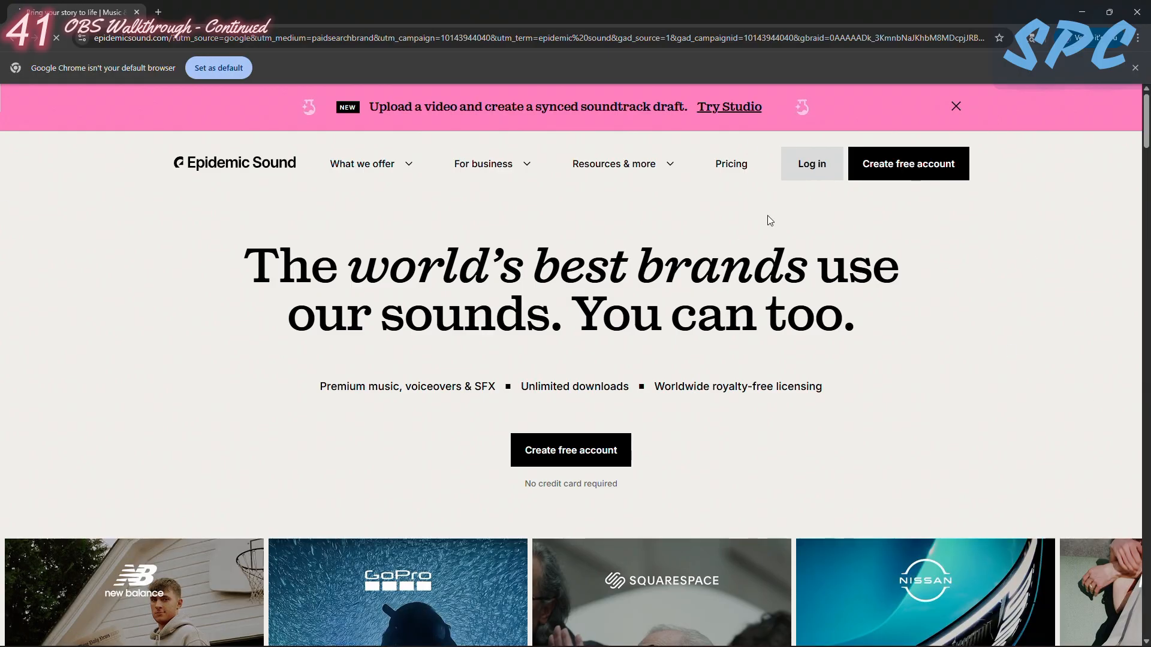
pyautogui.click(810, 151)
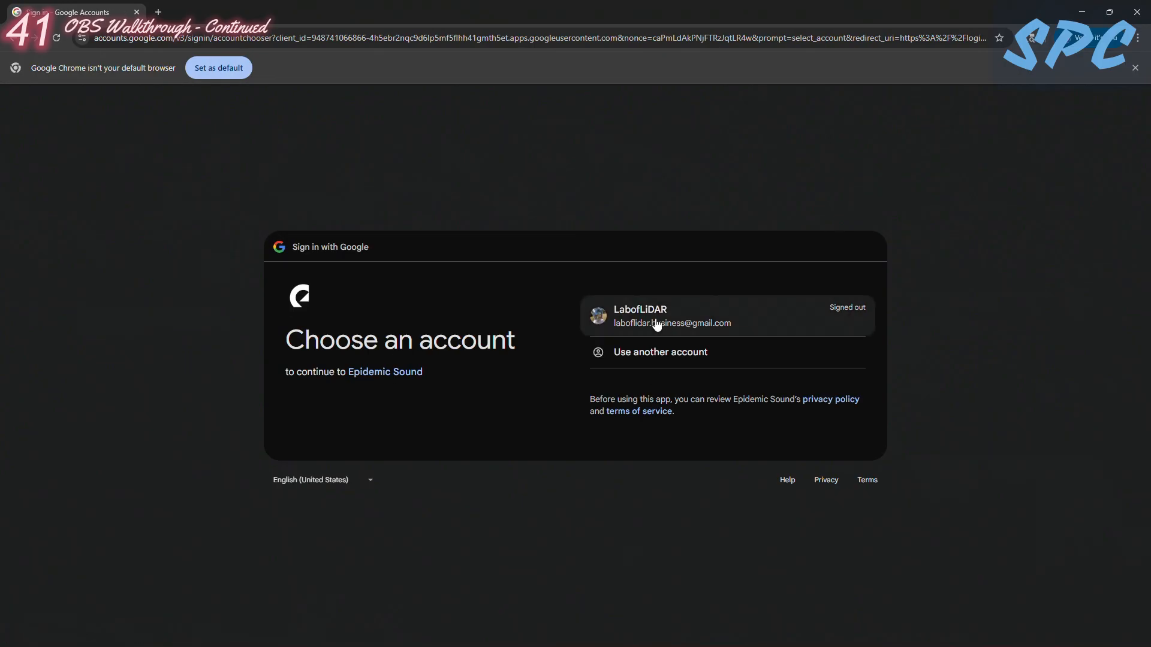
pyautogui.click(654, 321)
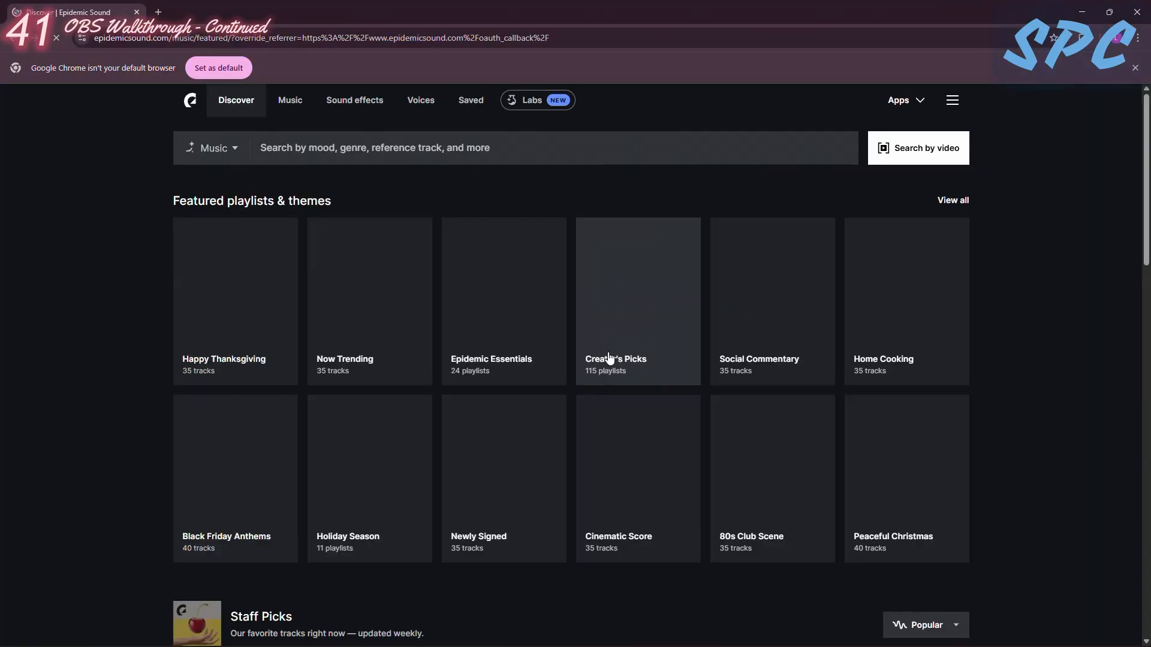
# - Browse the Discover and Music pages of Epidemic Sound
pyautogui.scroll(-3, 318, 395)
pyautogui.scroll(3, 354, 480)
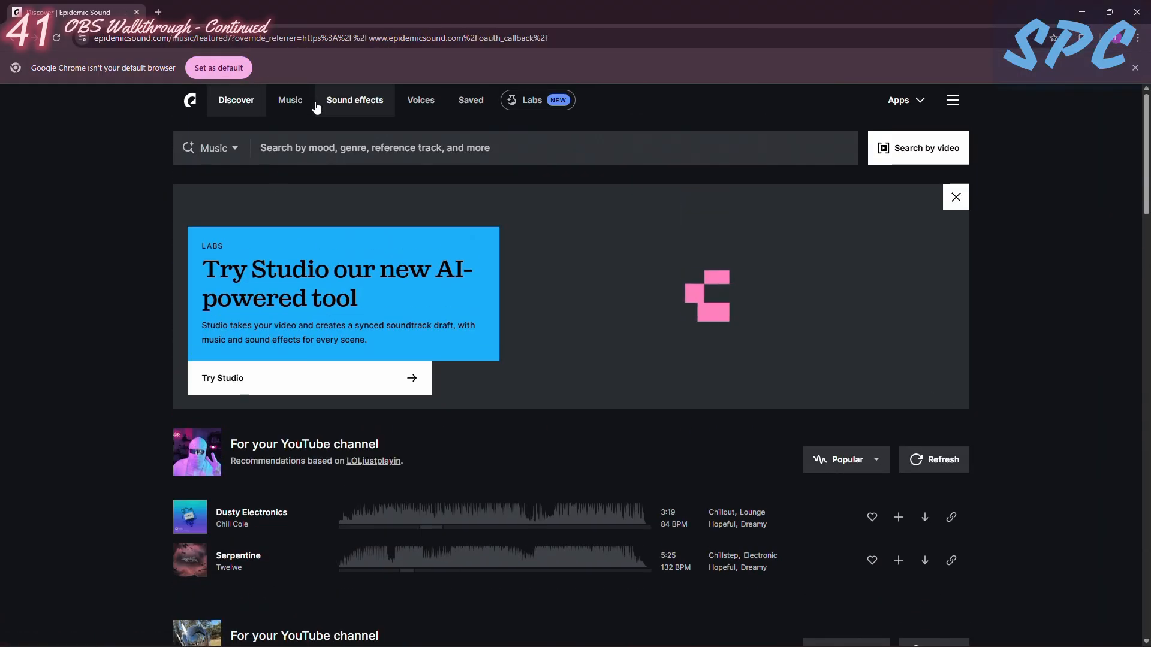
pyautogui.click(295, 107)
pyautogui.scroll(-2, 328, 348)
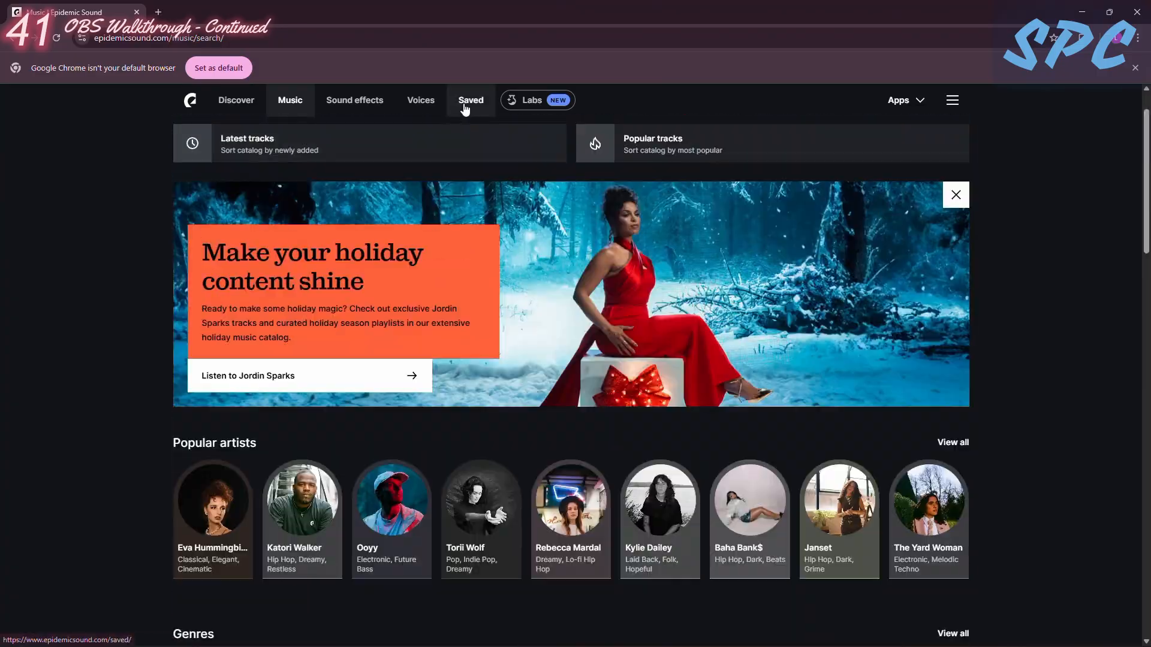
# - Open the Ult PC Setup playlist from the saved playlists and look through its tracks
pyautogui.click(470, 100)
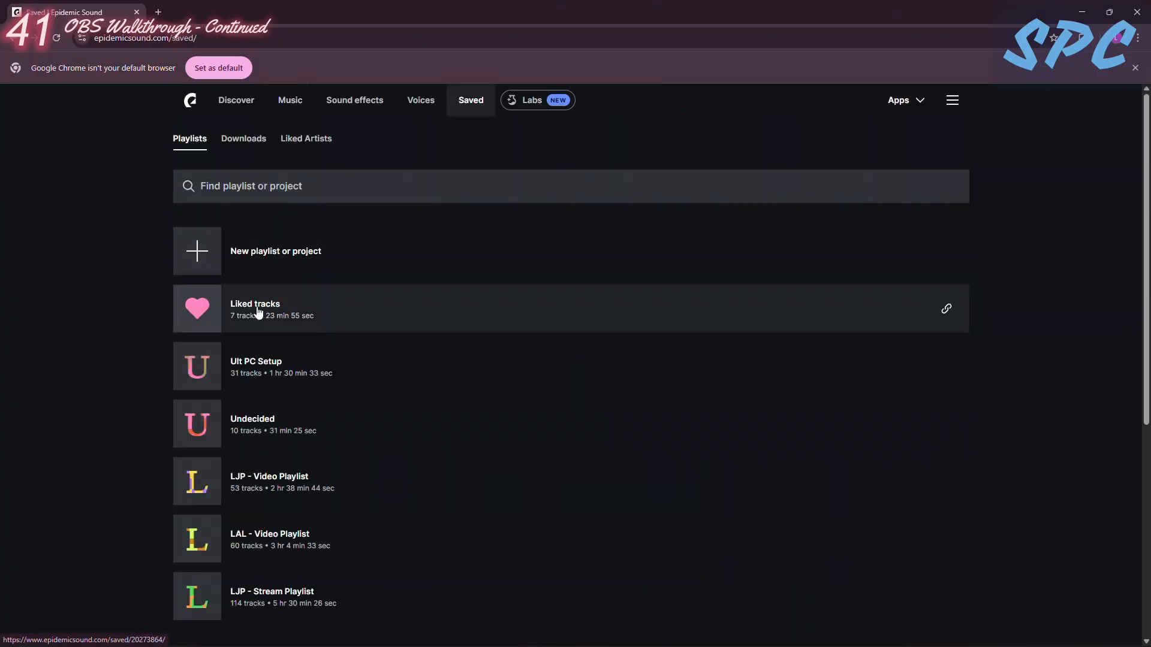
pyautogui.scroll(-3, 314, 228)
pyautogui.scroll(3, 348, 273)
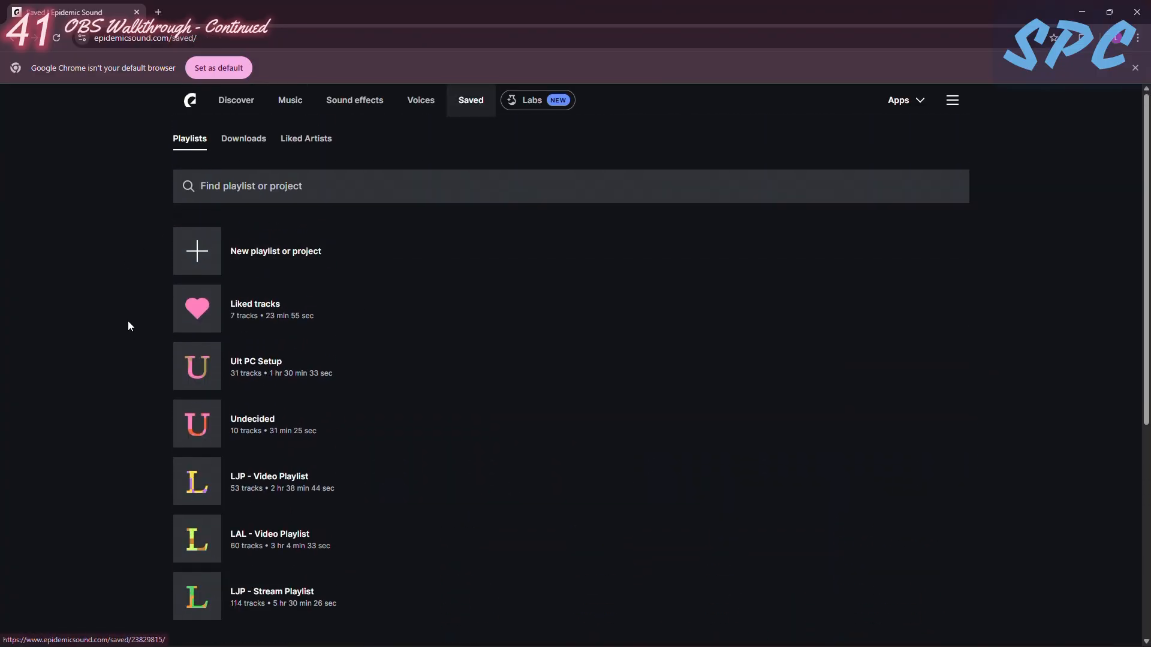
pyautogui.click(289, 365)
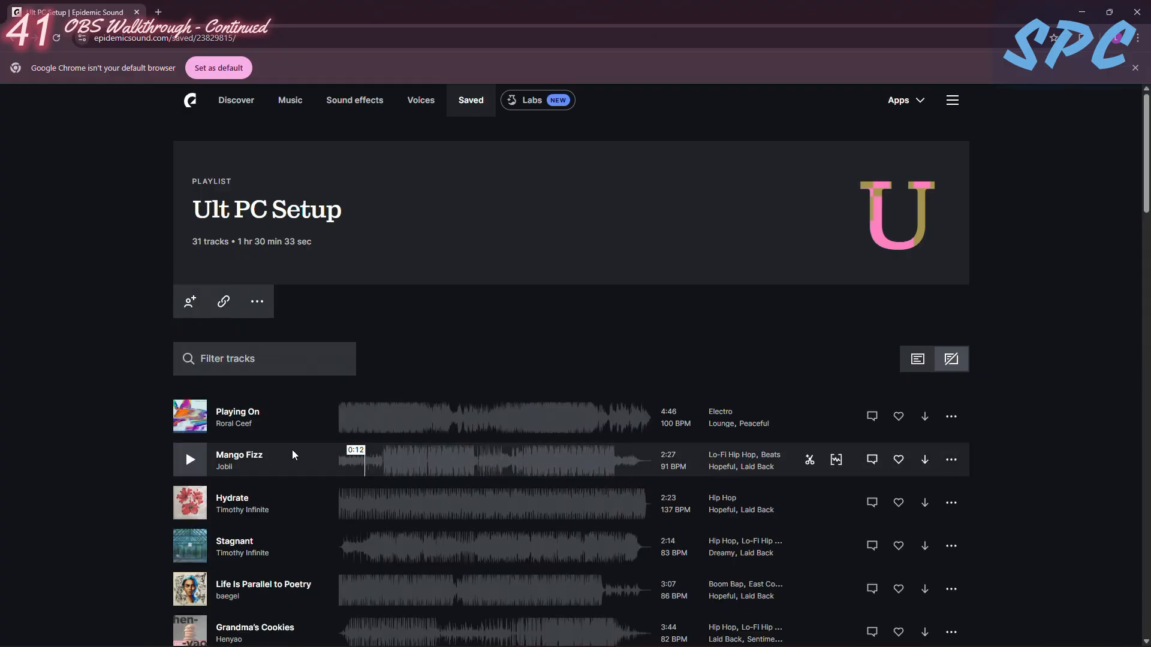
pyautogui.scroll(-4, 359, 467)
pyautogui.scroll(4, 270, 431)
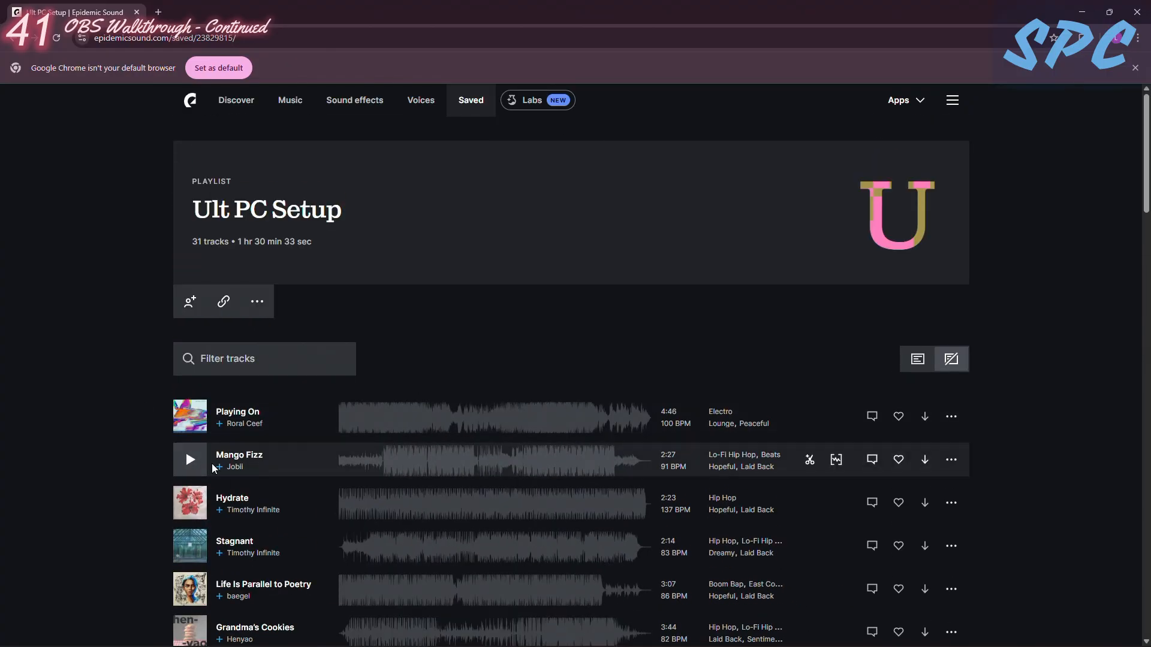
pyautogui.scroll(-3, 224, 435)
# - Switch to OBS Studio and set the Music source to capture the Google Chrome window showing the Ult PC Setup playlist
pyautogui.moveTo(319, 641)
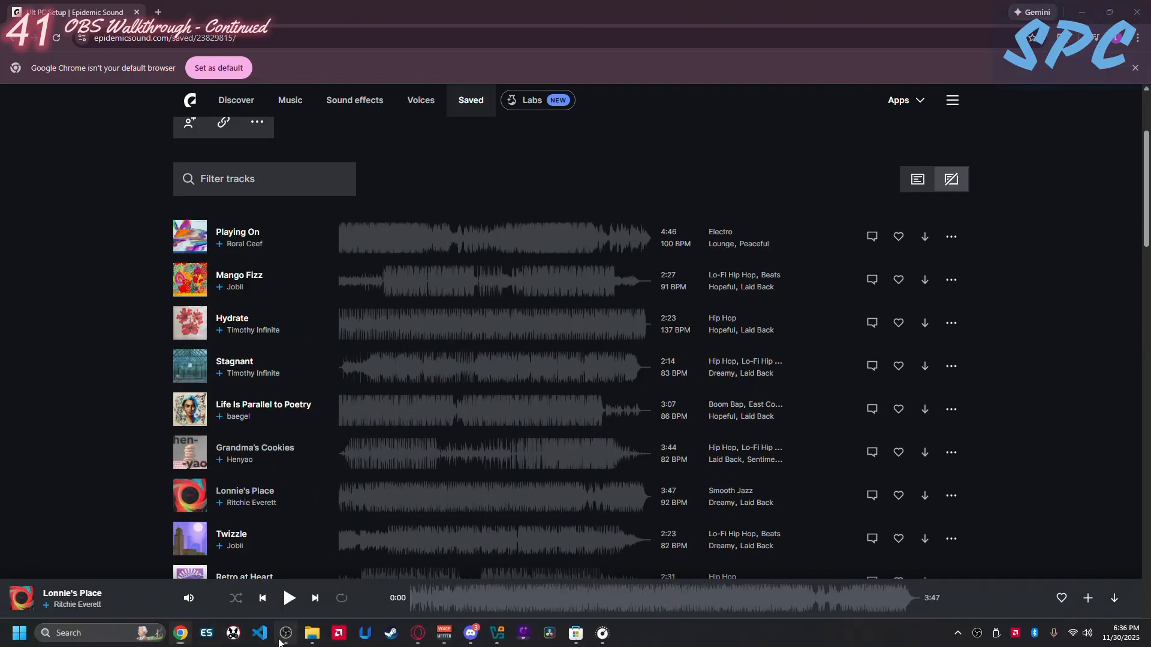
pyautogui.click(286, 634)
pyautogui.click(264, 483)
pyautogui.rightClick(264, 485)
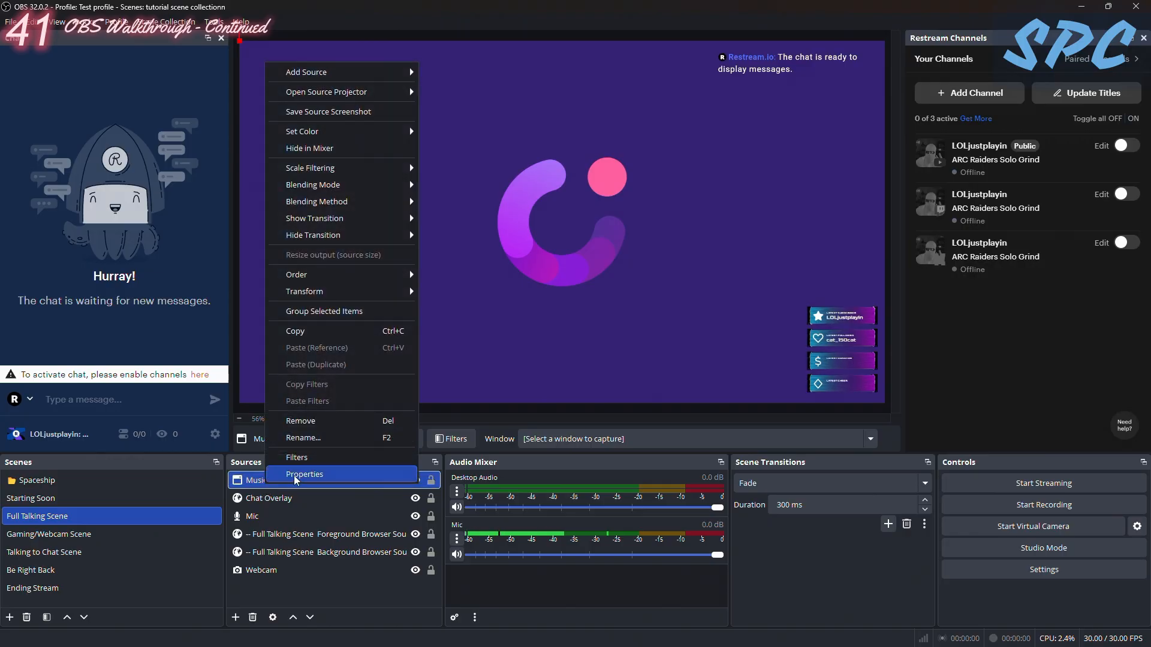
pyautogui.click(303, 476)
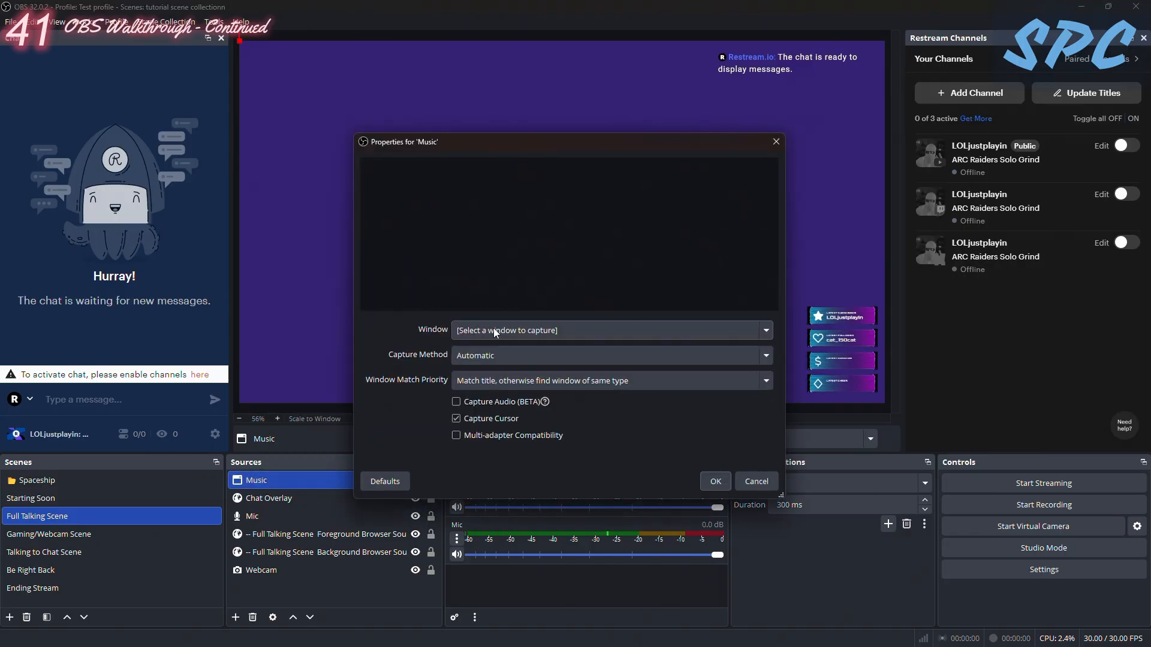
pyautogui.click(724, 328)
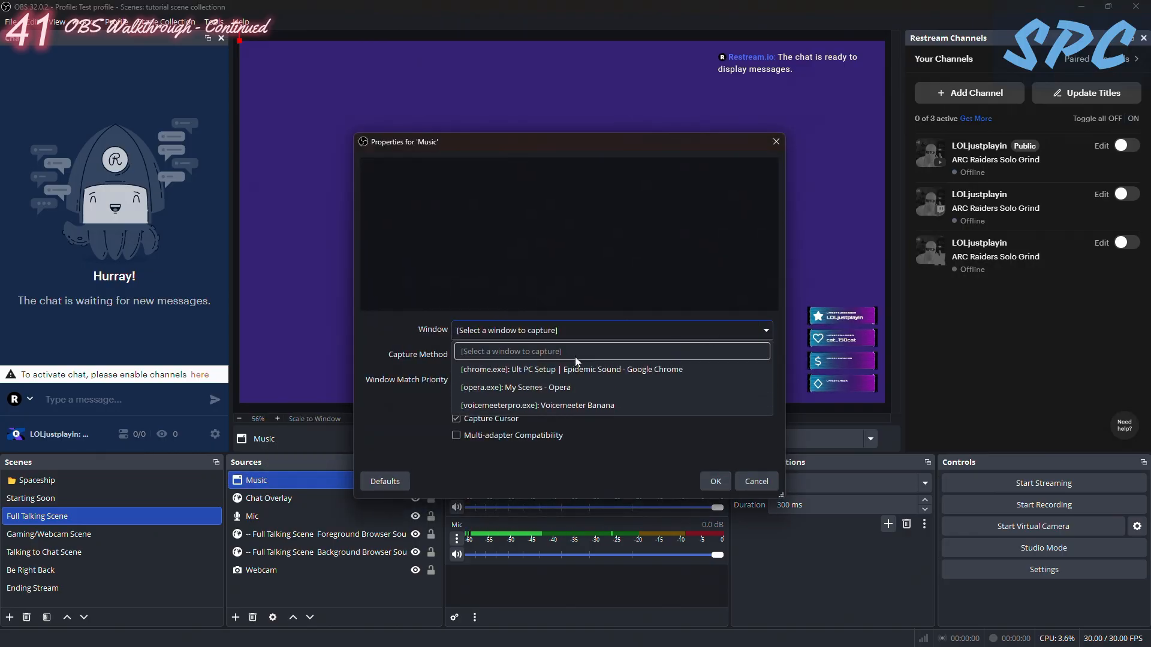
pyautogui.click(518, 370)
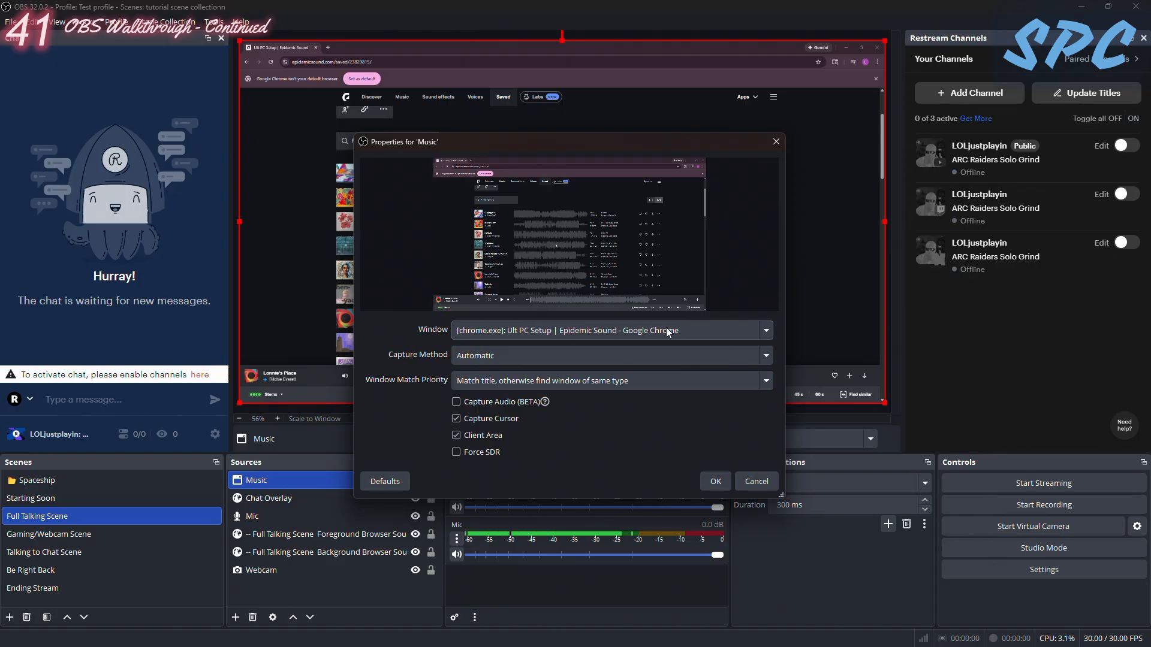
pyautogui.click(690, 329)
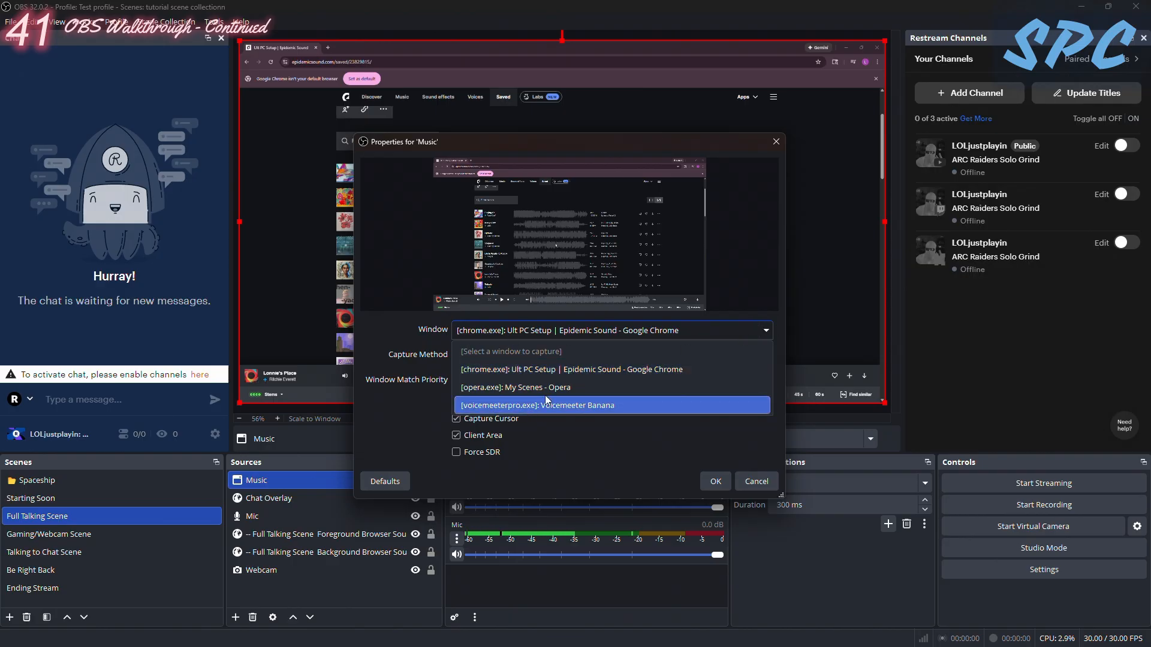
pyautogui.click(405, 345)
# - Switch to Google Chrome and open its System settings to check the graphics acceleration option
pyautogui.moveTo(121, 646)
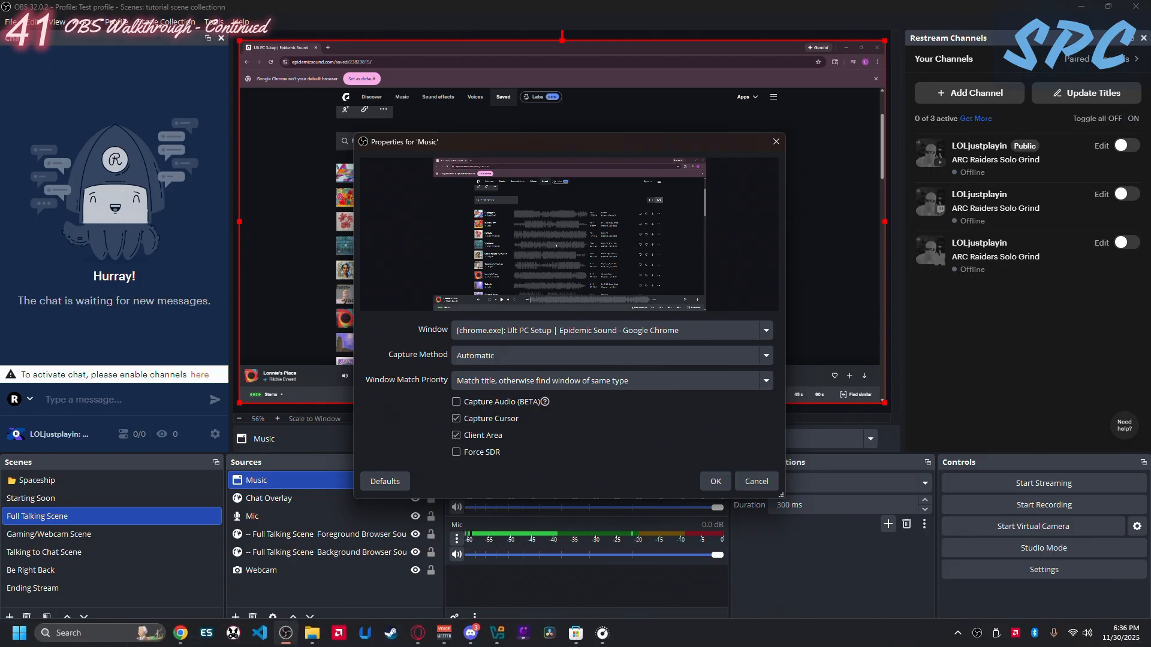
pyautogui.click(181, 634)
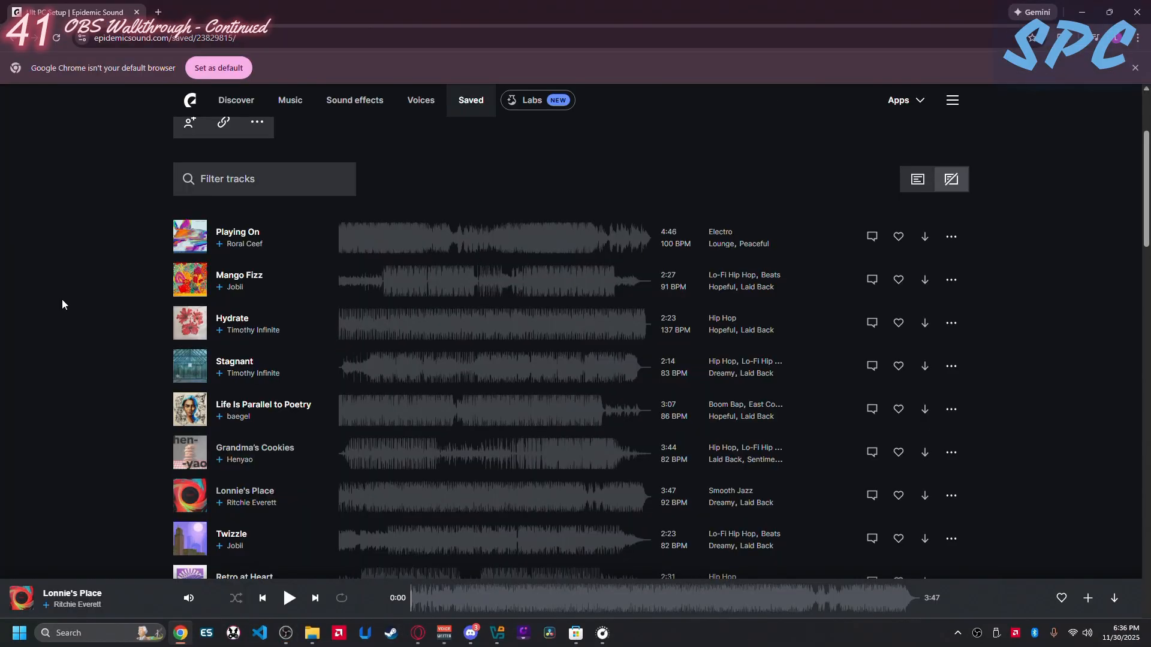
pyautogui.click(1138, 37)
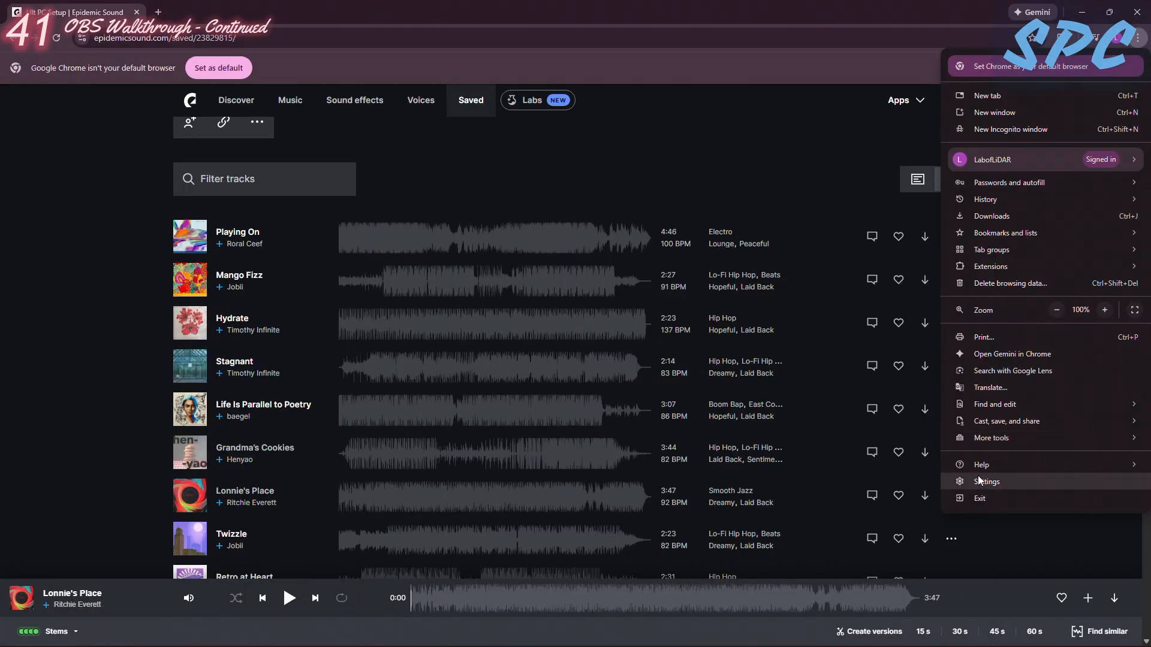
pyautogui.click(983, 482)
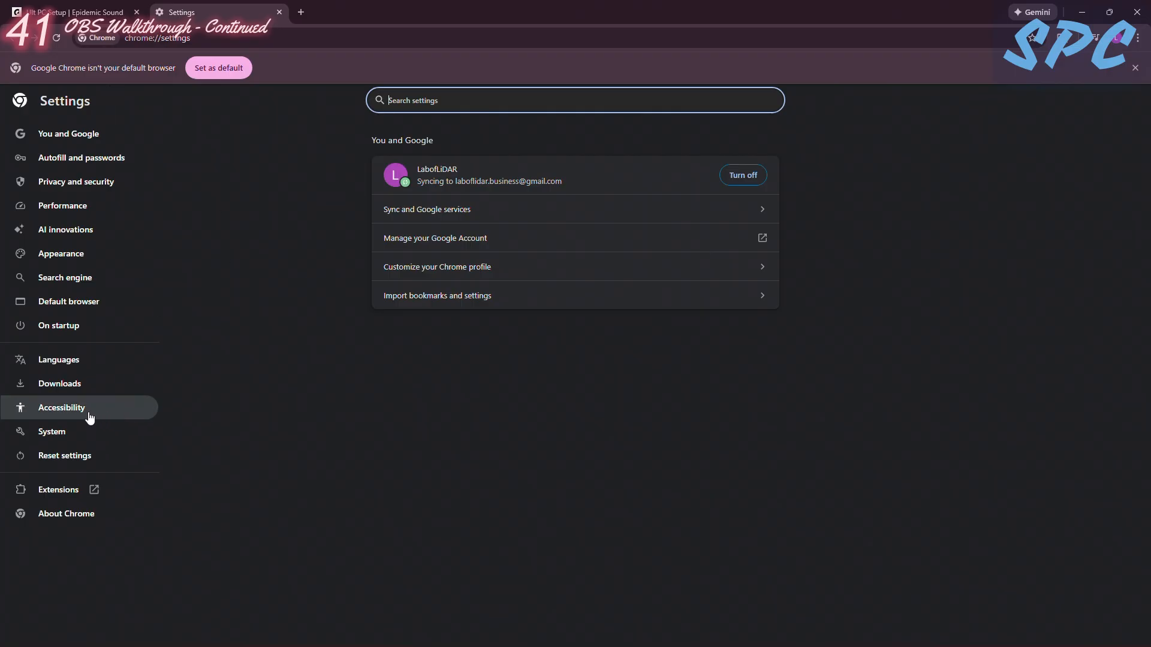
pyautogui.click(53, 434)
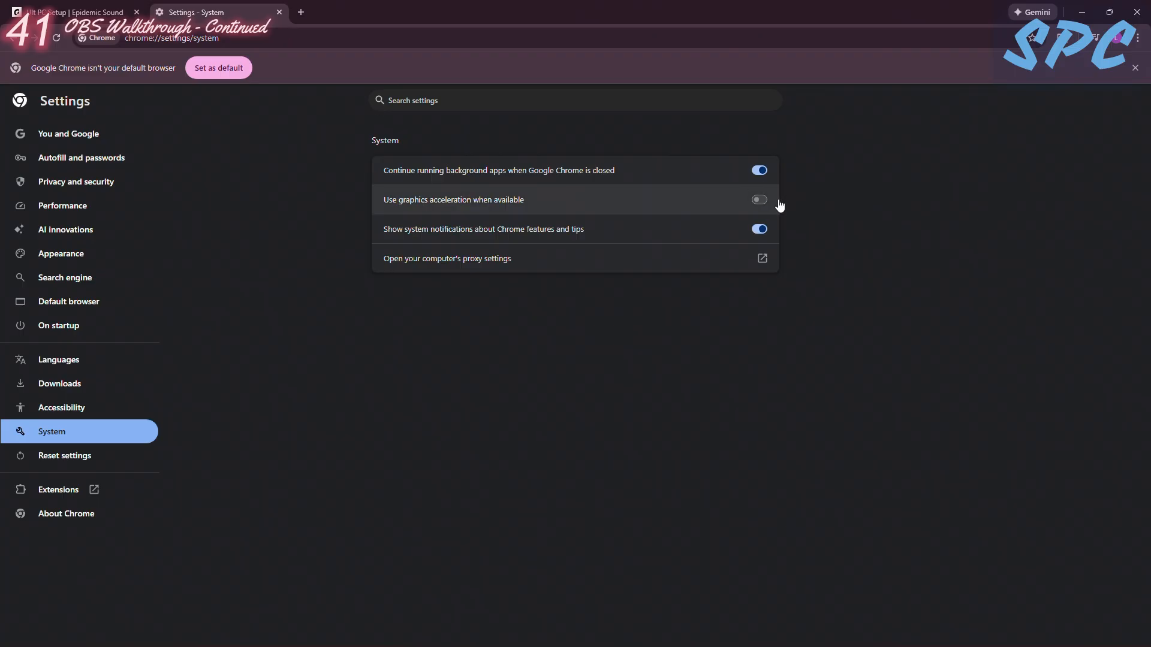
# - Close Chrome's settings page, switch to OBS Studio and dismiss the Music source's properties
pyautogui.click(279, 12)
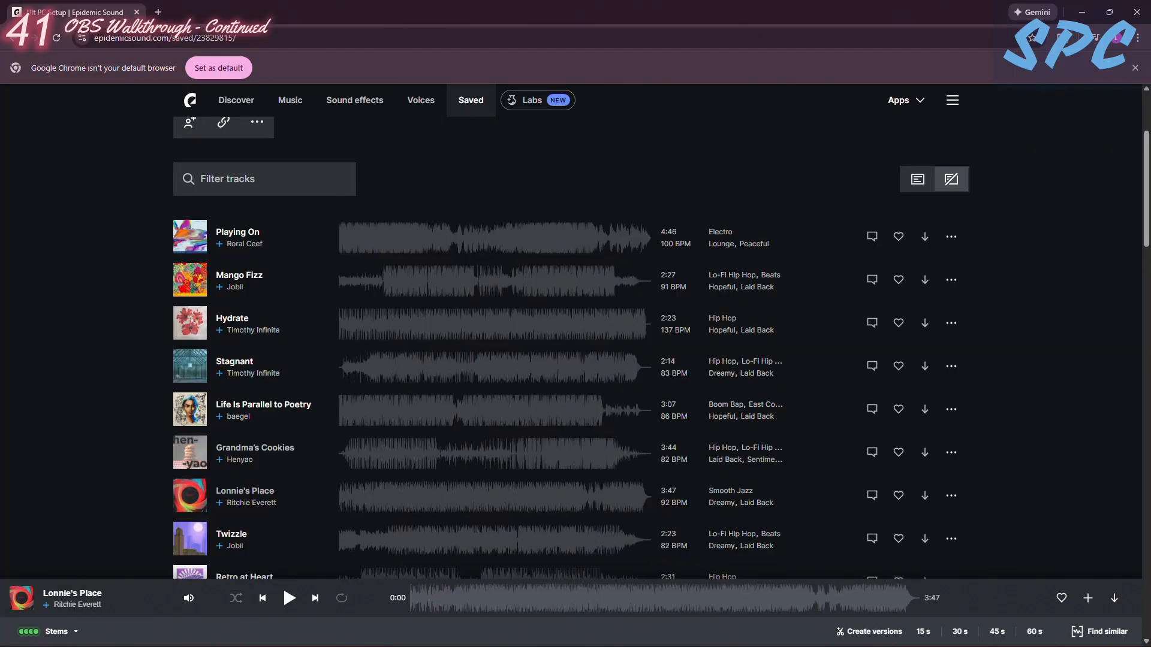
pyautogui.click(286, 634)
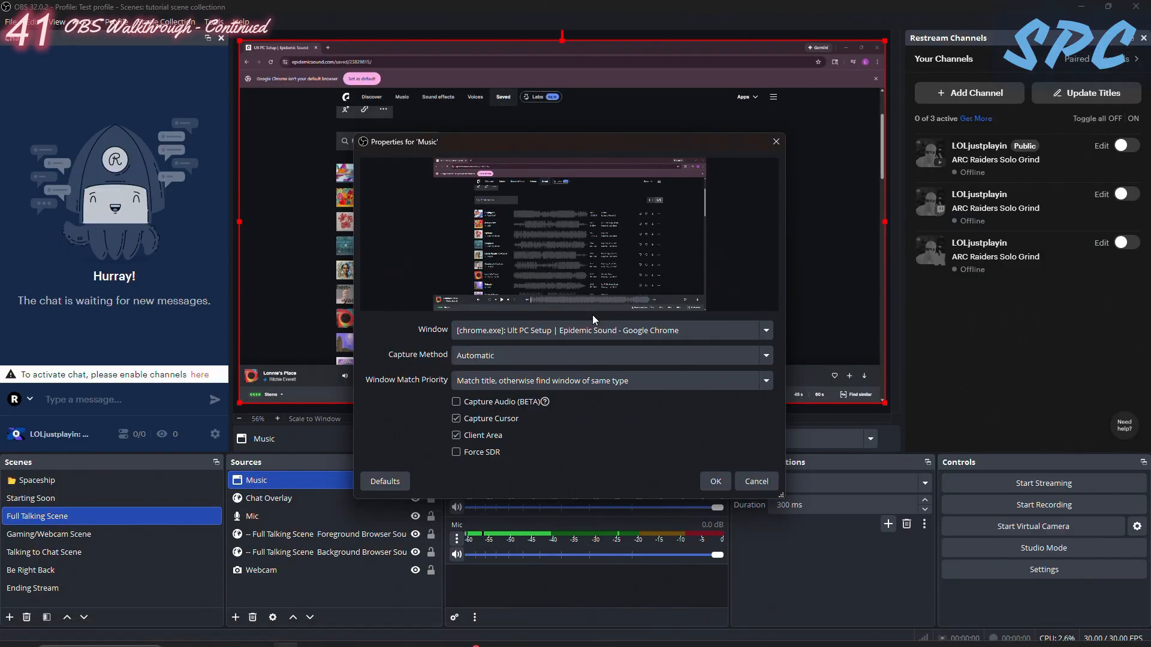
pyautogui.click(772, 142)
pyautogui.click(607, 333)
# - Enable Capture Audio (BETA) for the Music source, keeping the Ult PC Setup Chrome window as its captured window
pyautogui.rightClick(257, 478)
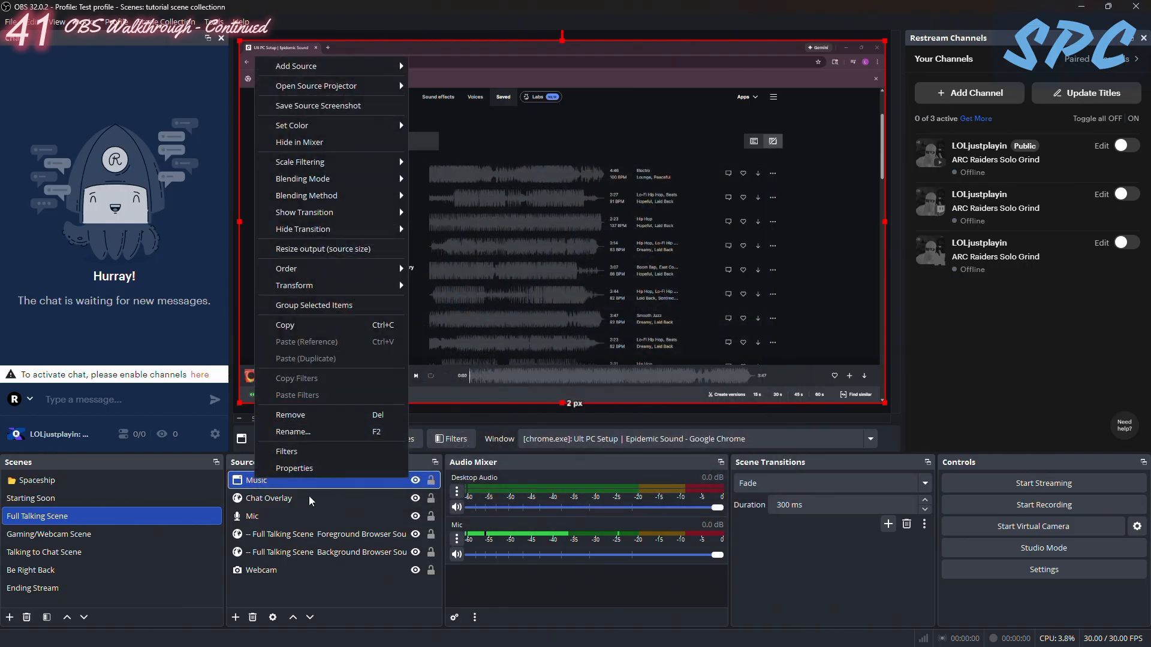
pyautogui.click(307, 473)
pyautogui.click(565, 335)
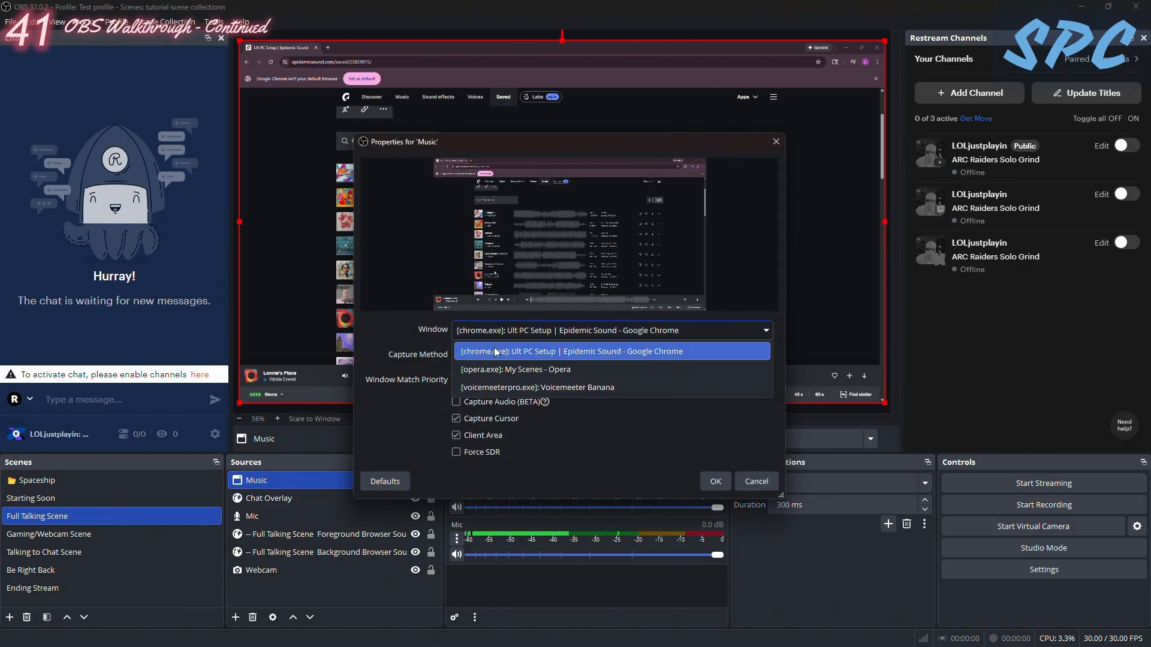
pyautogui.click(315, 400)
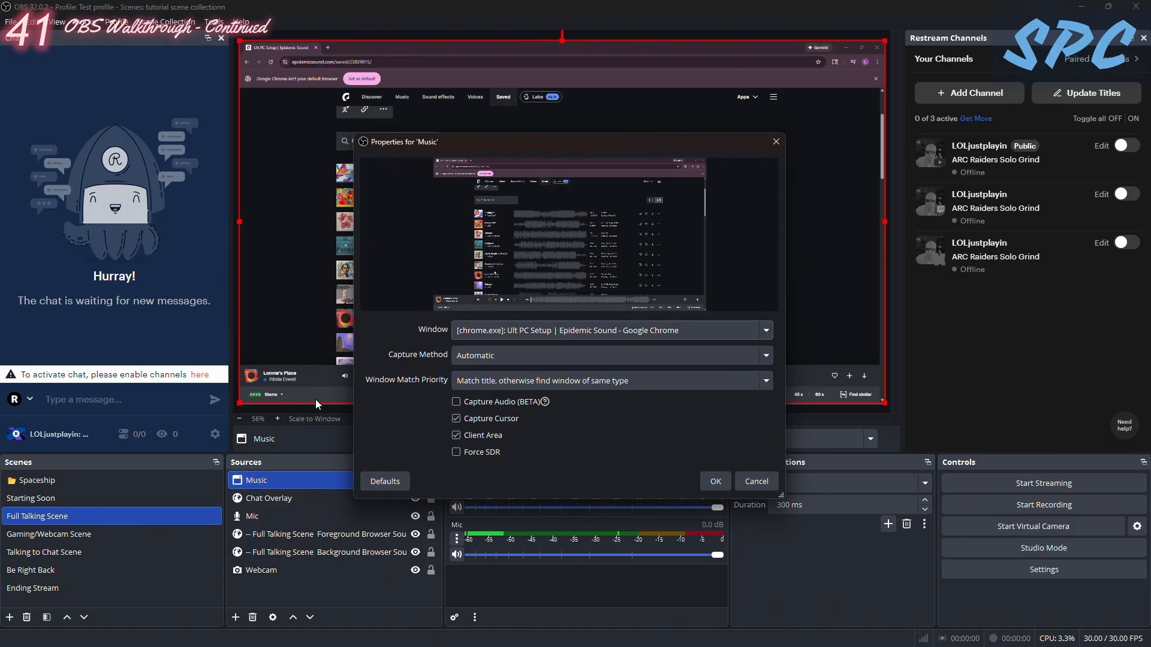
pyautogui.click(456, 402)
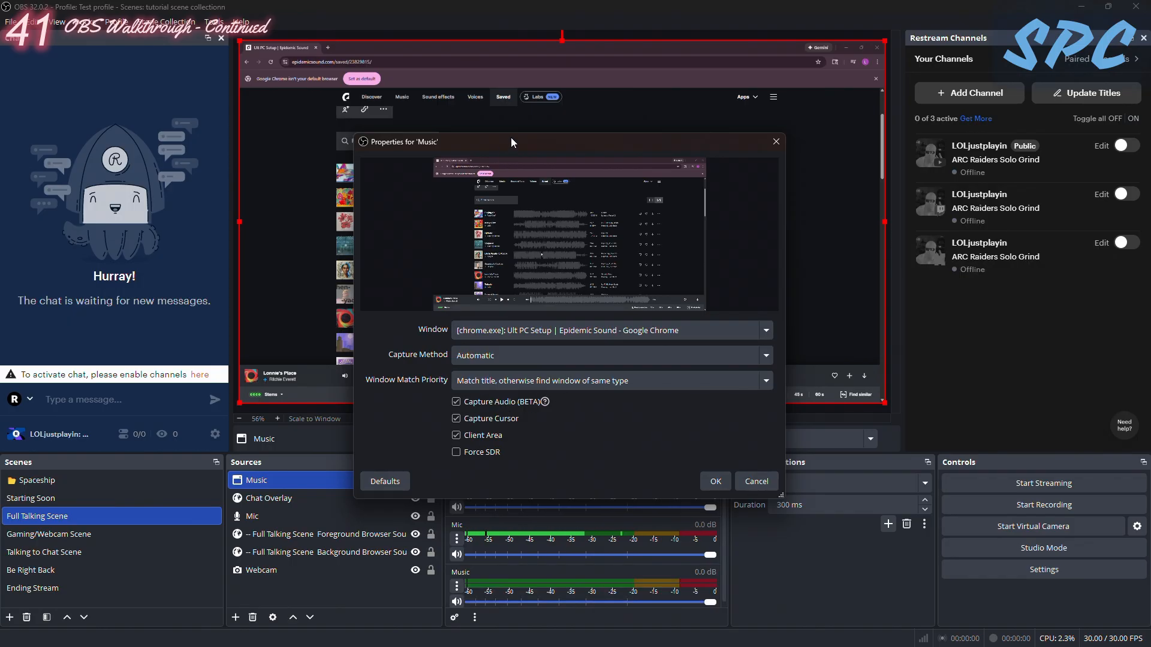
pyautogui.moveTo(458, 142); pyautogui.dragTo(306, 48)
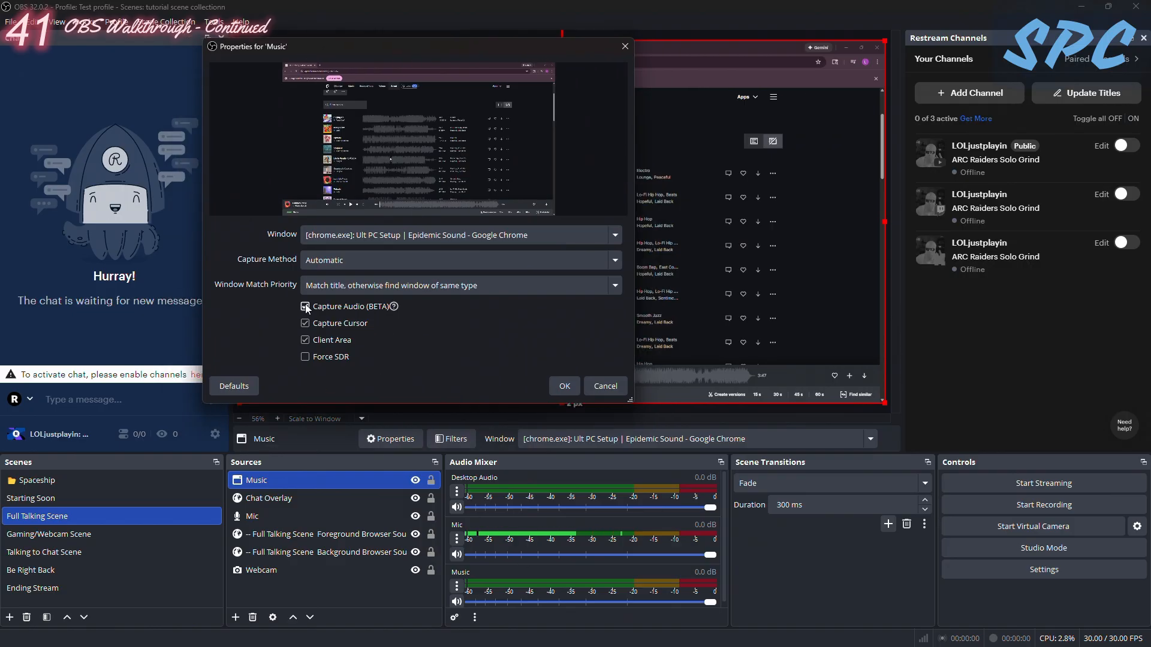
pyautogui.click(565, 386)
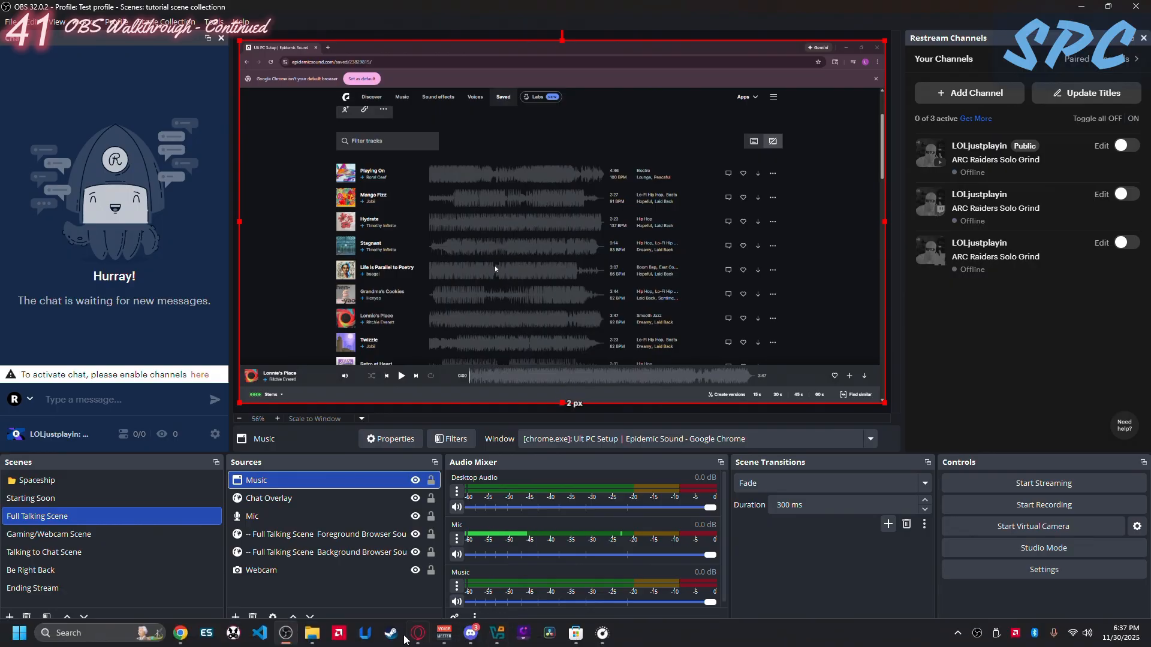
# - Switch to Google Chrome, start playing the track Lonnie's Place, and return to OBS Studio
pyautogui.click(179, 633)
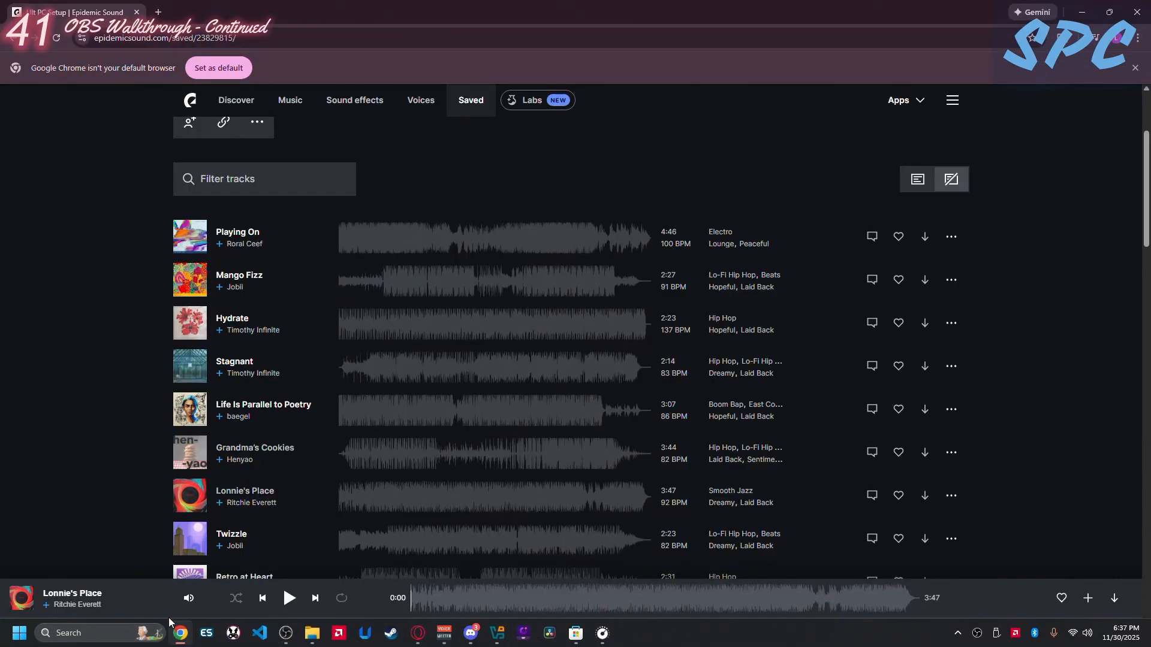
pyautogui.click(290, 599)
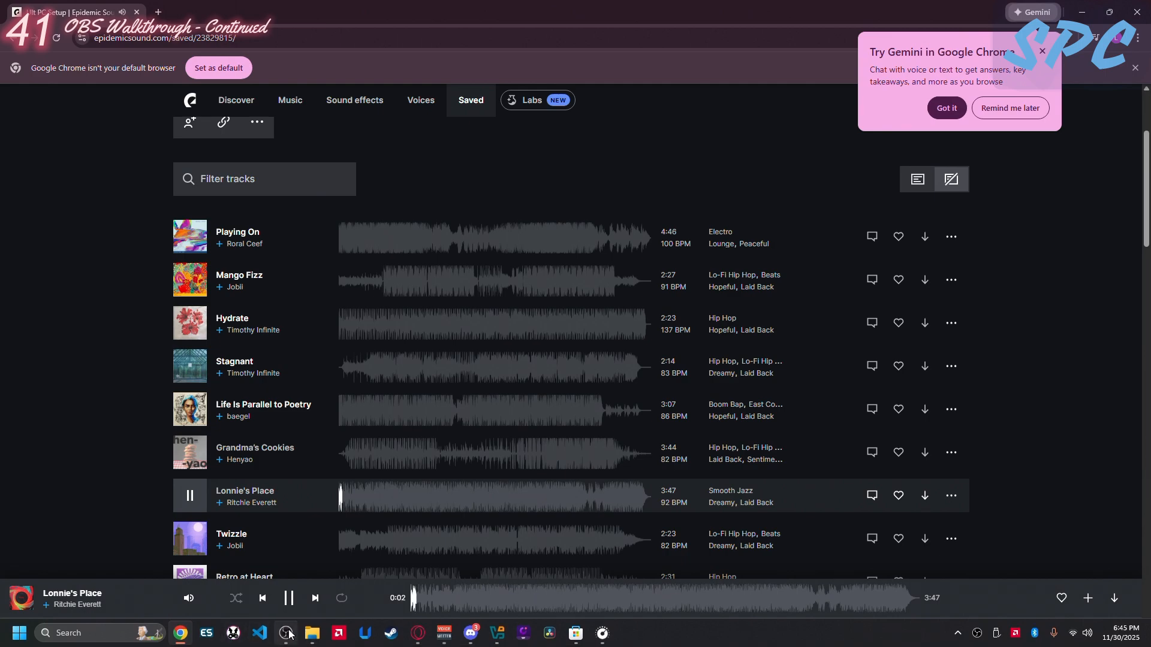
pyautogui.click(287, 634)
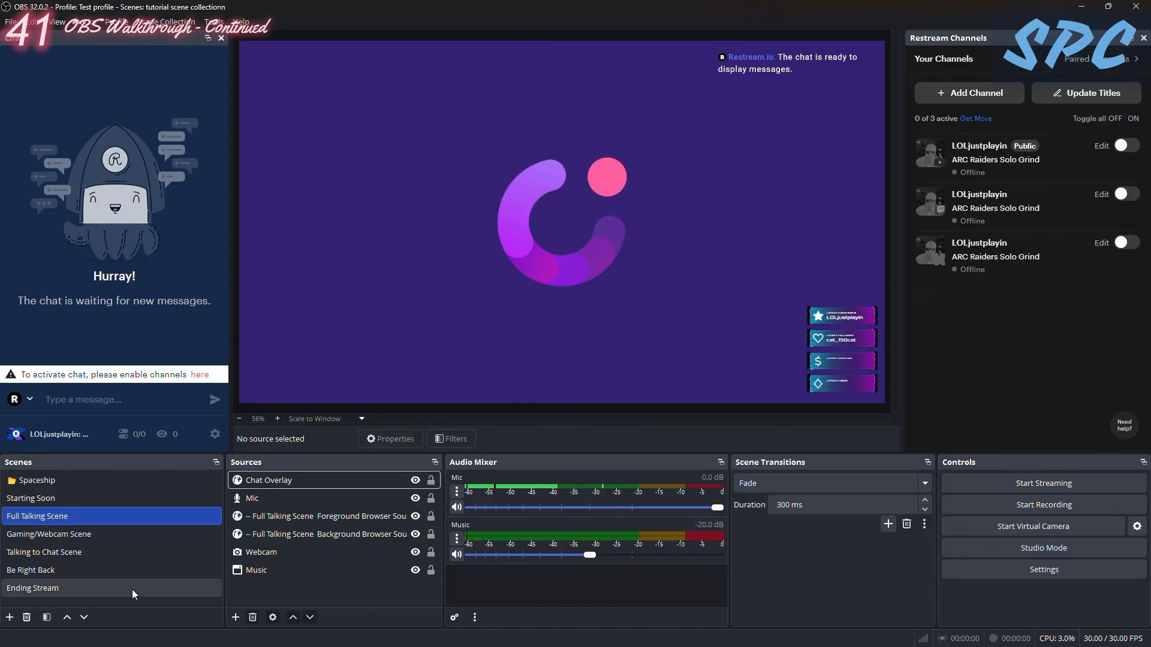
# - Add a new Window Capture source named Discord to the Full Talking Scene
pyautogui.click(236, 618)
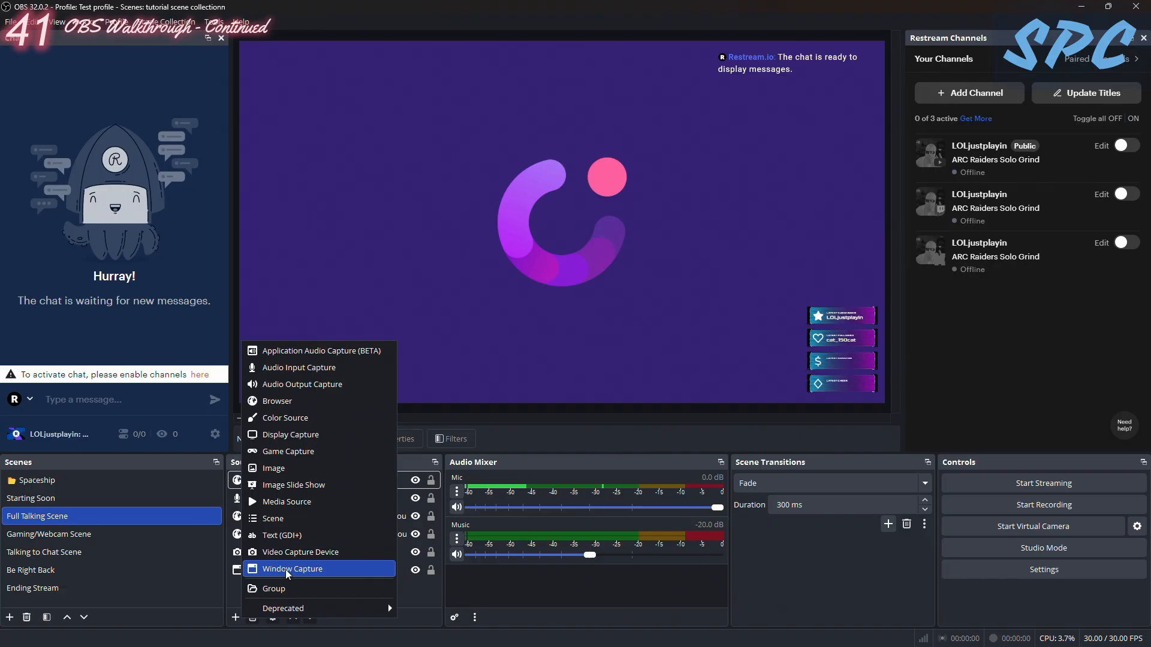
pyautogui.click(288, 571)
pyautogui.press('BackSpace')
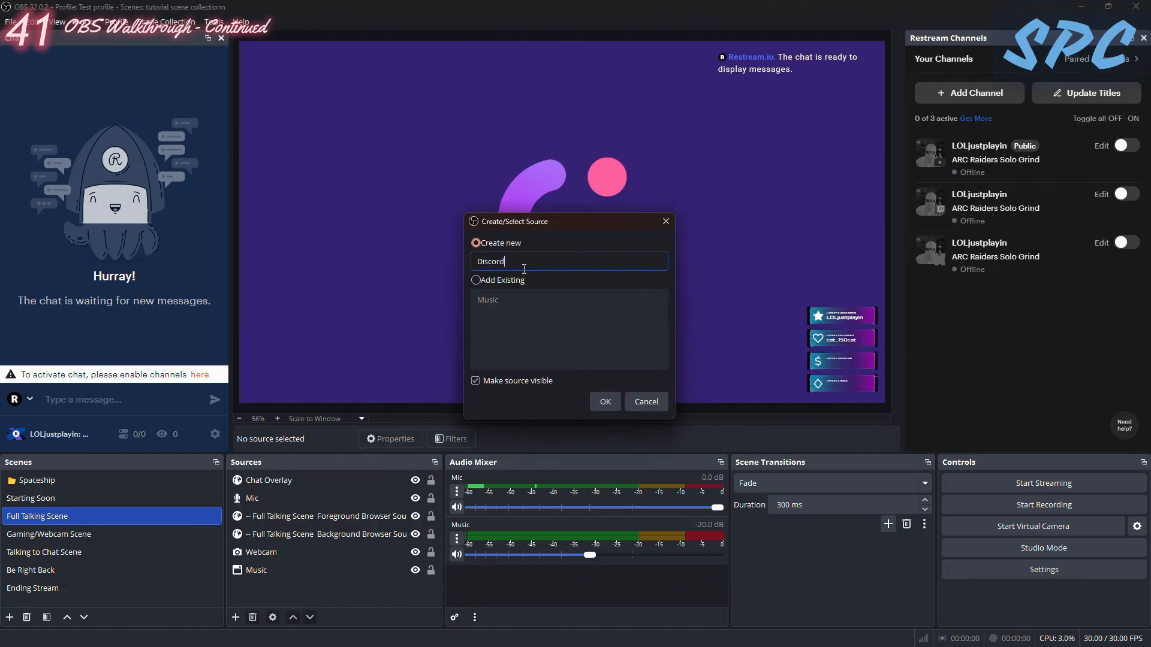
pyautogui.press('Return')
# - Check the Discord source's list of capturable windows for the Discord app
pyautogui.click(495, 333)
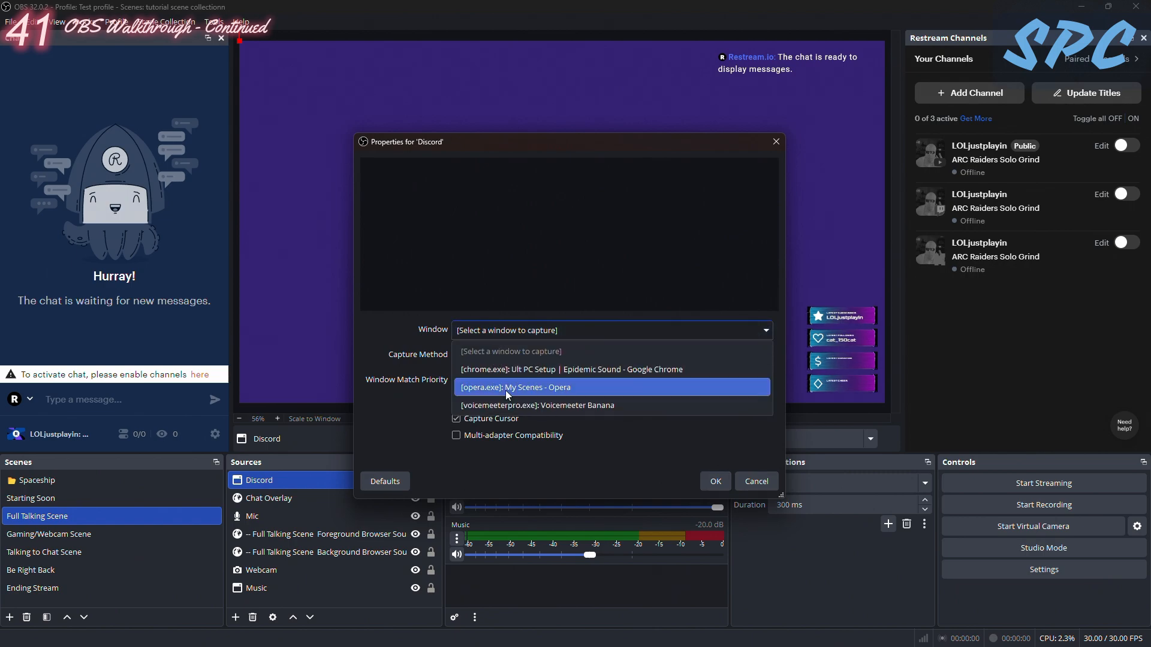
pyautogui.click(436, 333)
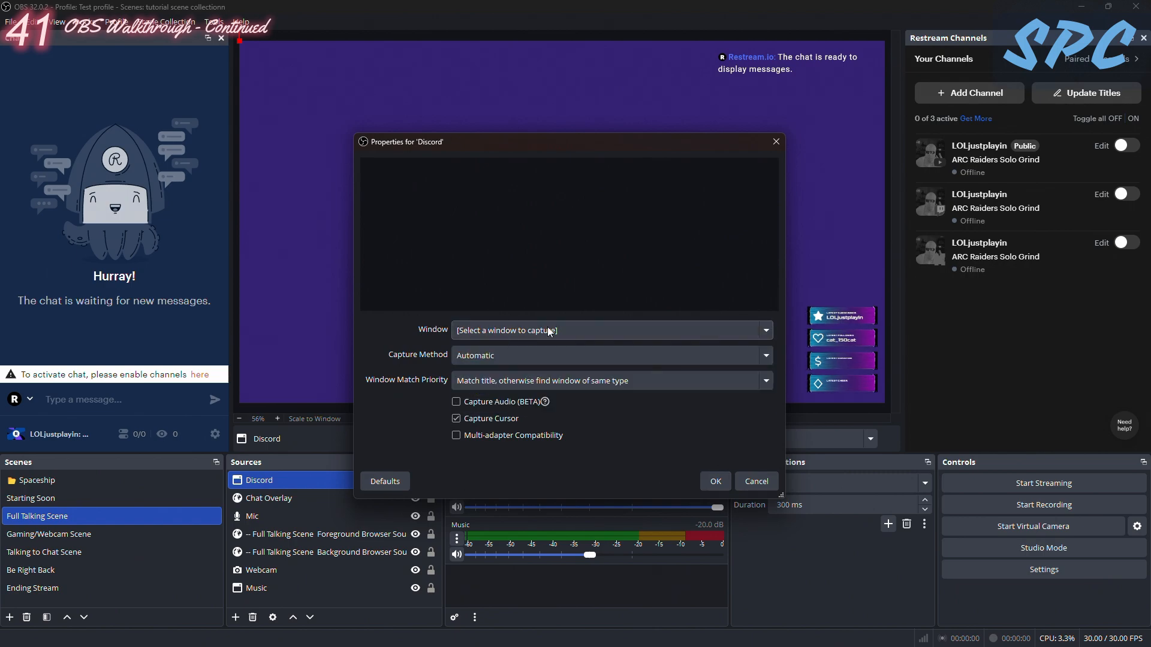
pyautogui.click(517, 331)
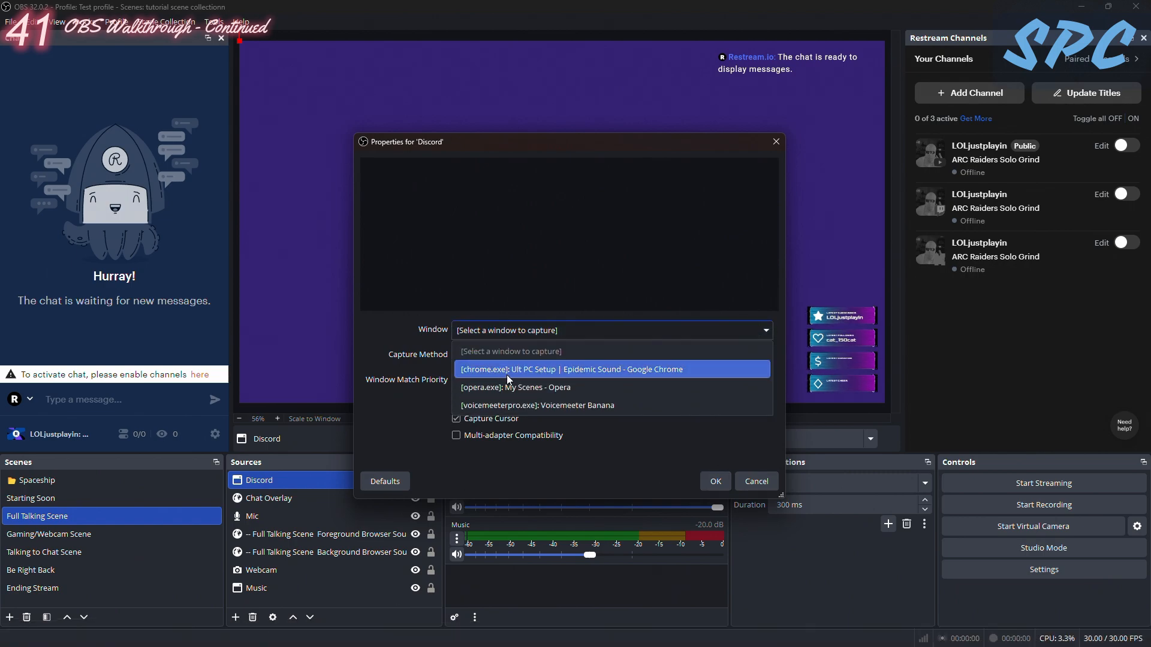
pyautogui.click(390, 331)
pyautogui.click(506, 332)
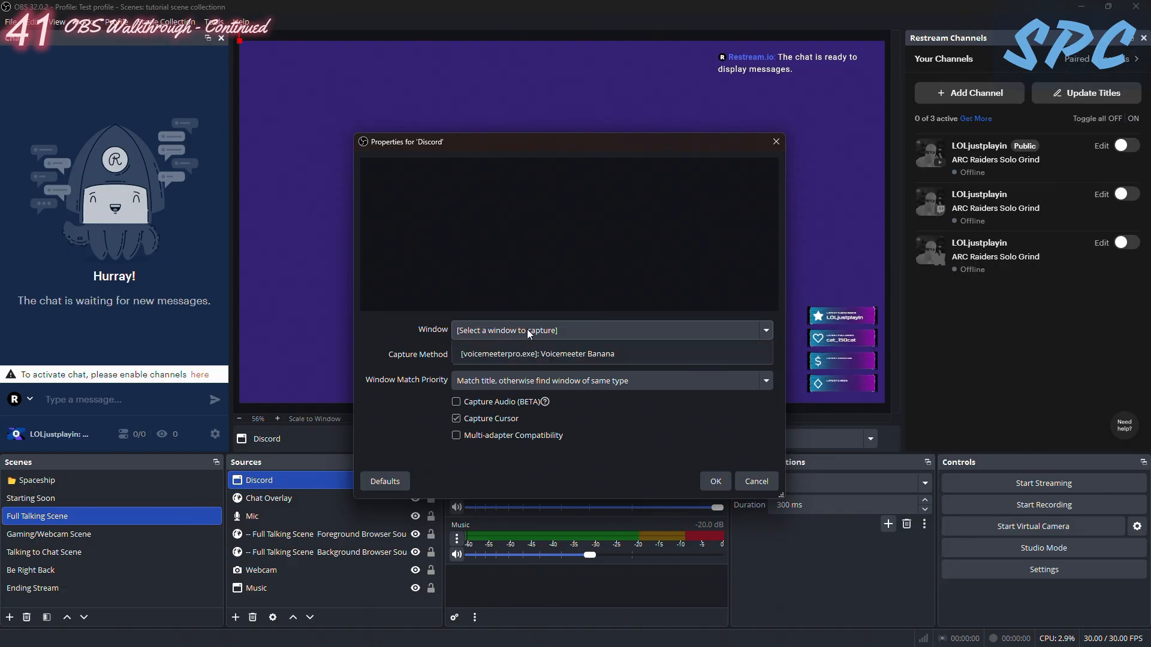
pyautogui.click(434, 323)
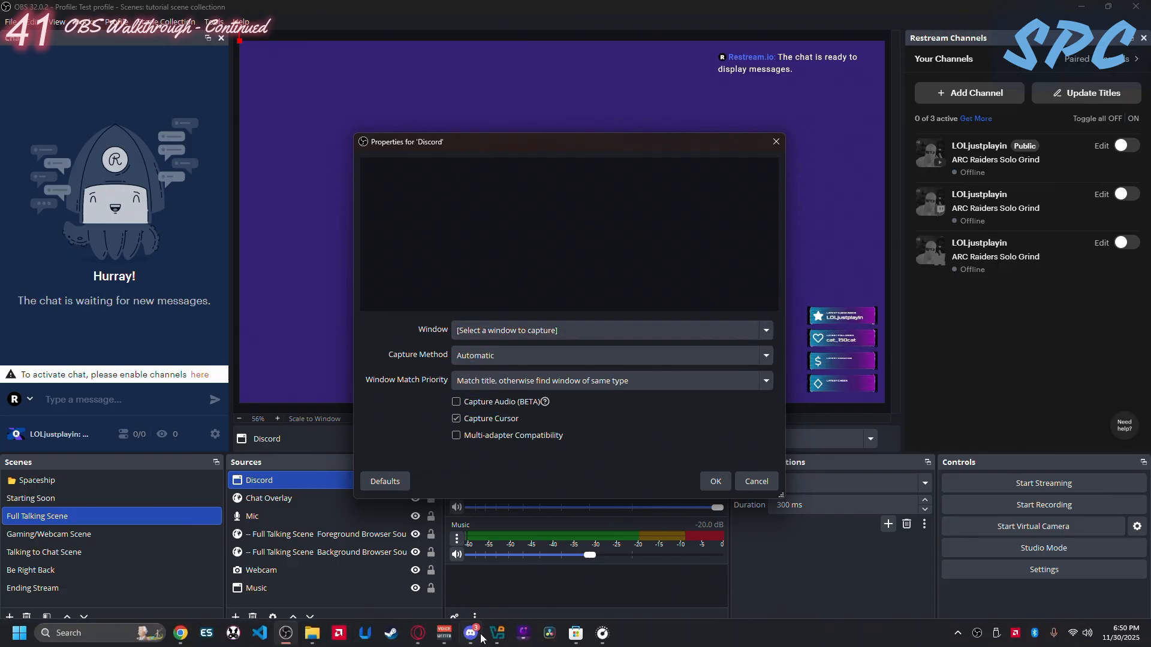
# - Switch to Discord, turn off Hardware Acceleration in its Advanced settings and confirm the change with a restart
pyautogui.click(471, 636)
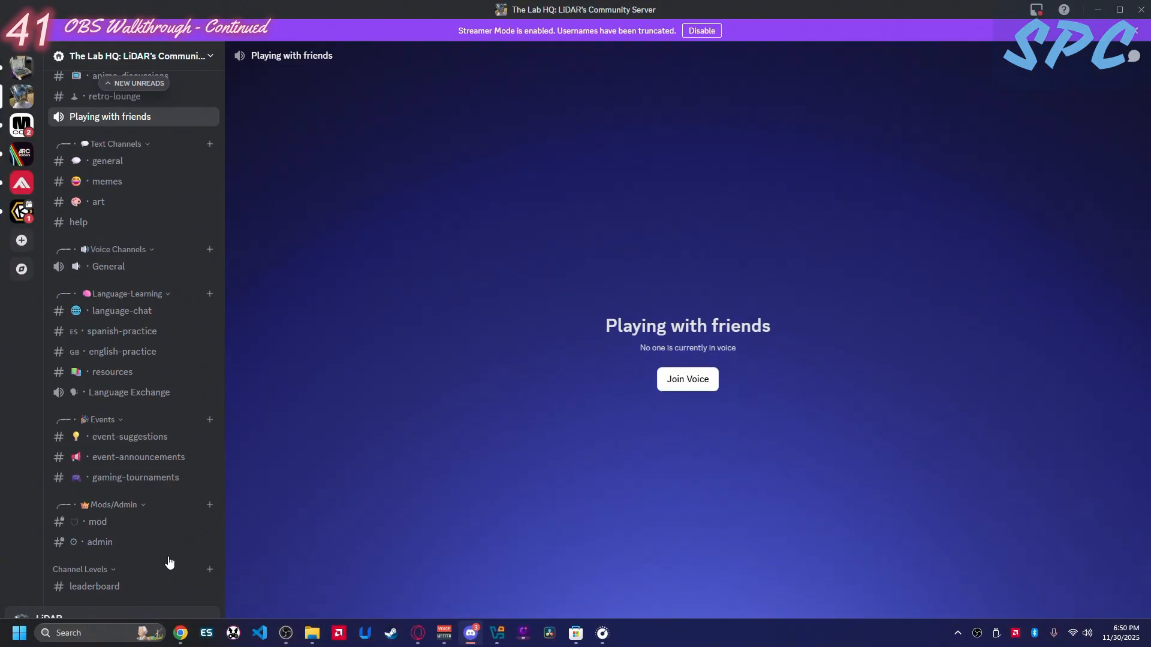
pyautogui.click(200, 626)
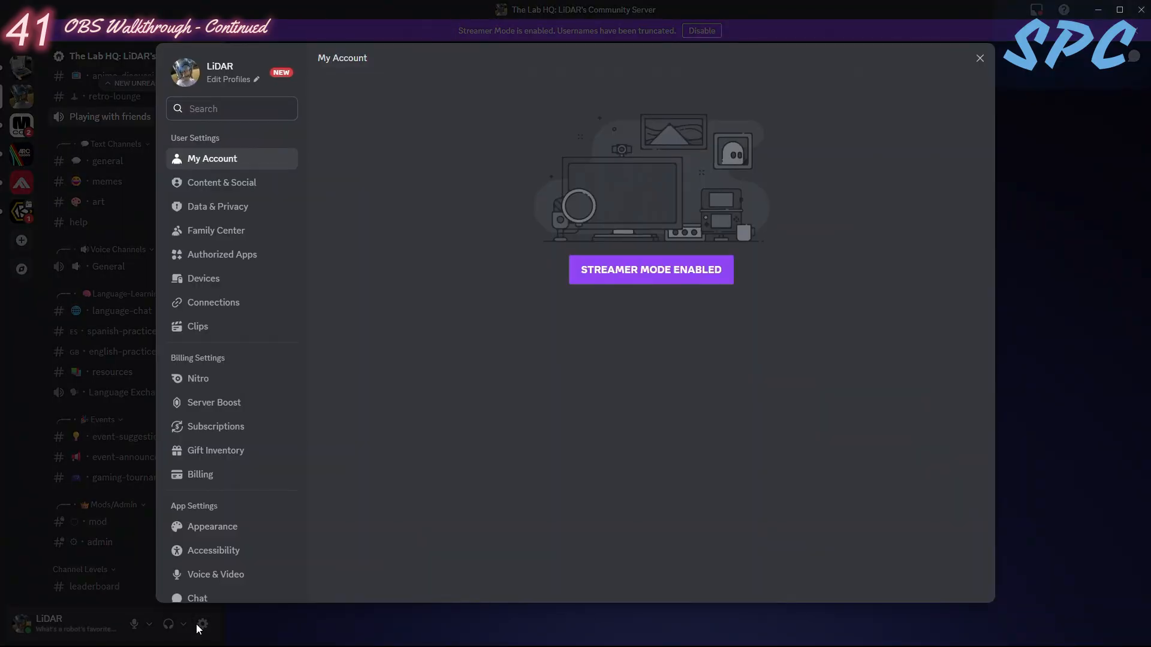
pyautogui.scroll(-5, 214, 444)
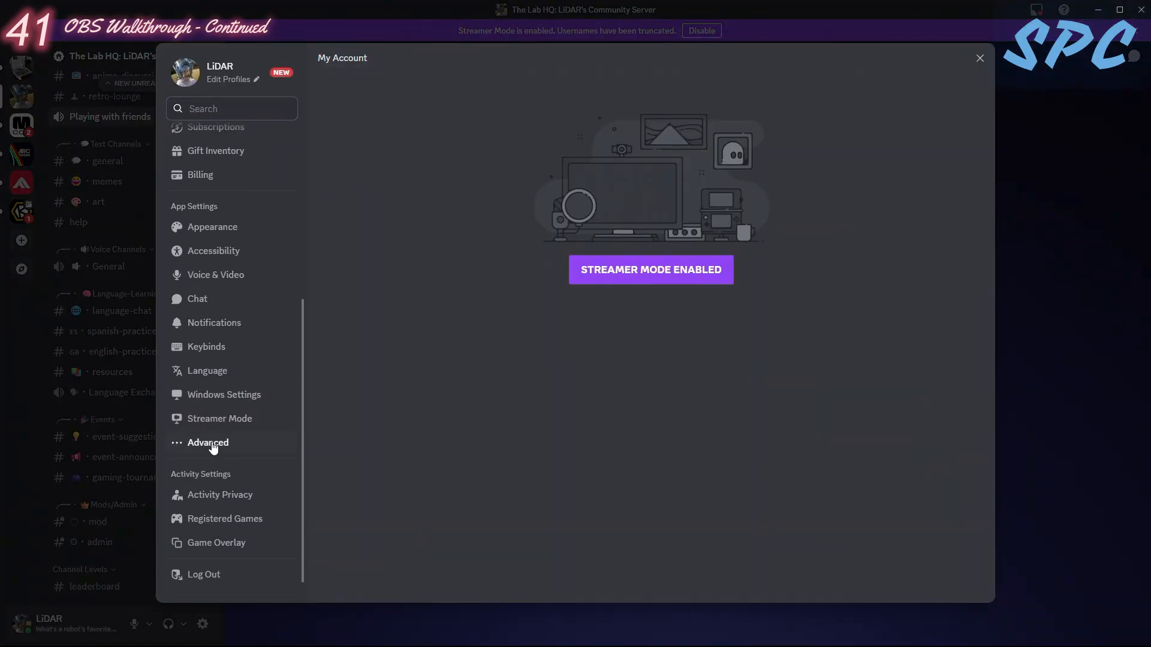
pyautogui.click(211, 444)
pyautogui.click(846, 190)
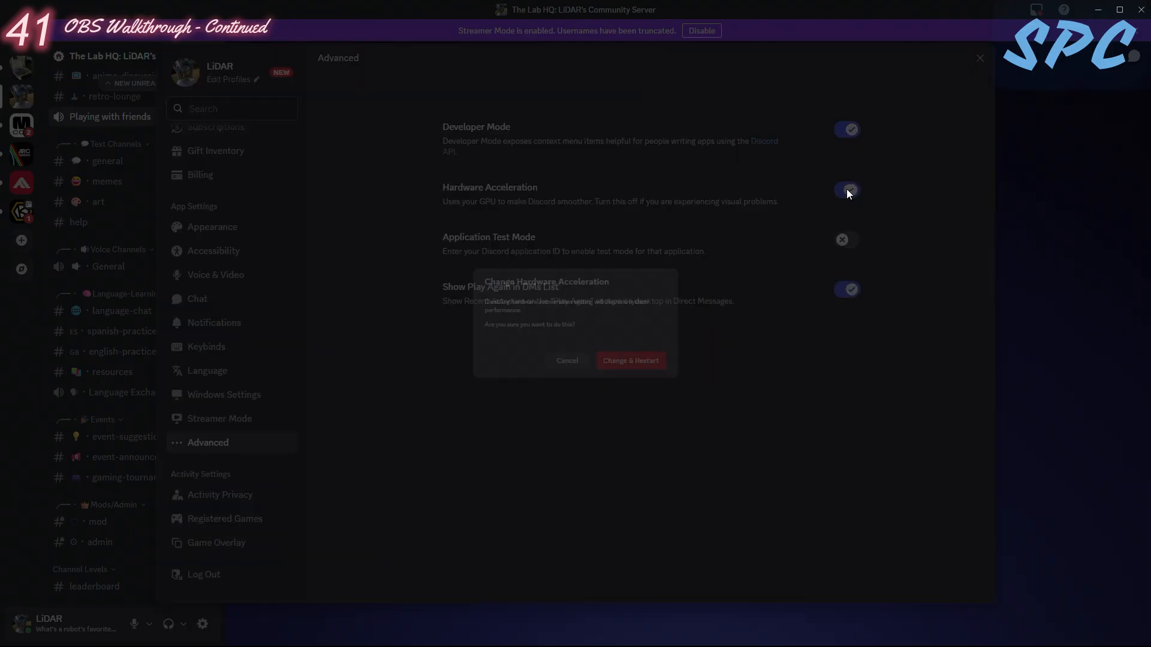
pyautogui.click(636, 372)
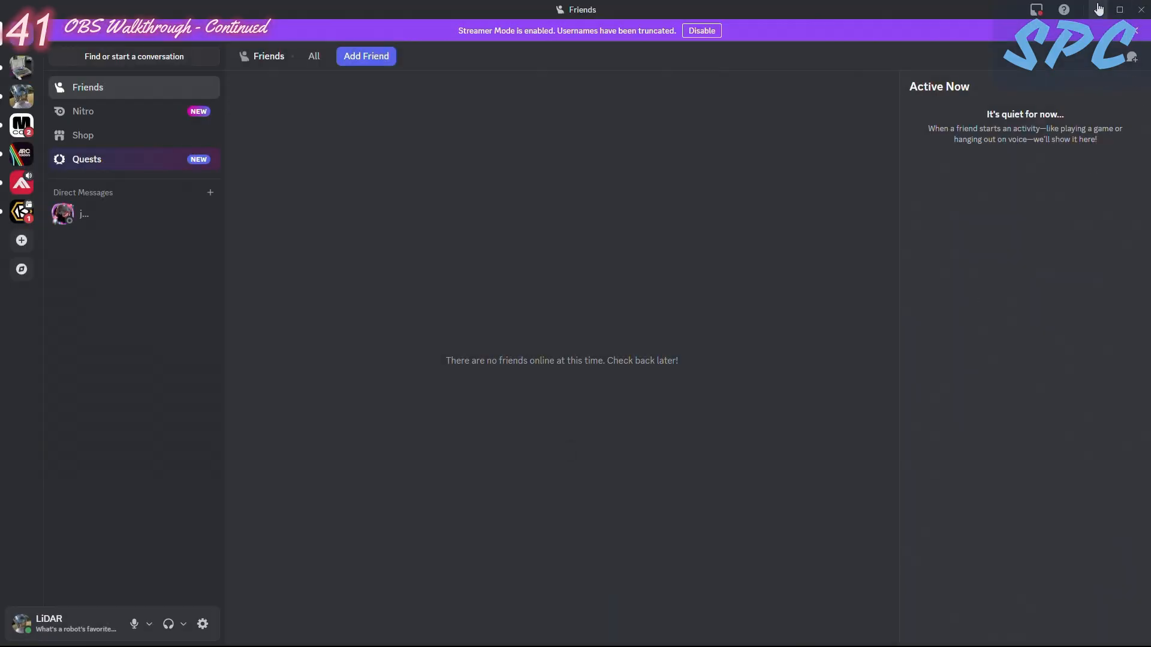
# - Switch back to OBS Studio and reopen the Discord source's properties to recheck the list of capturable windows
pyautogui.hotkey('alt', 'Tab')
pyautogui.click(549, 324)
pyautogui.click(387, 355)
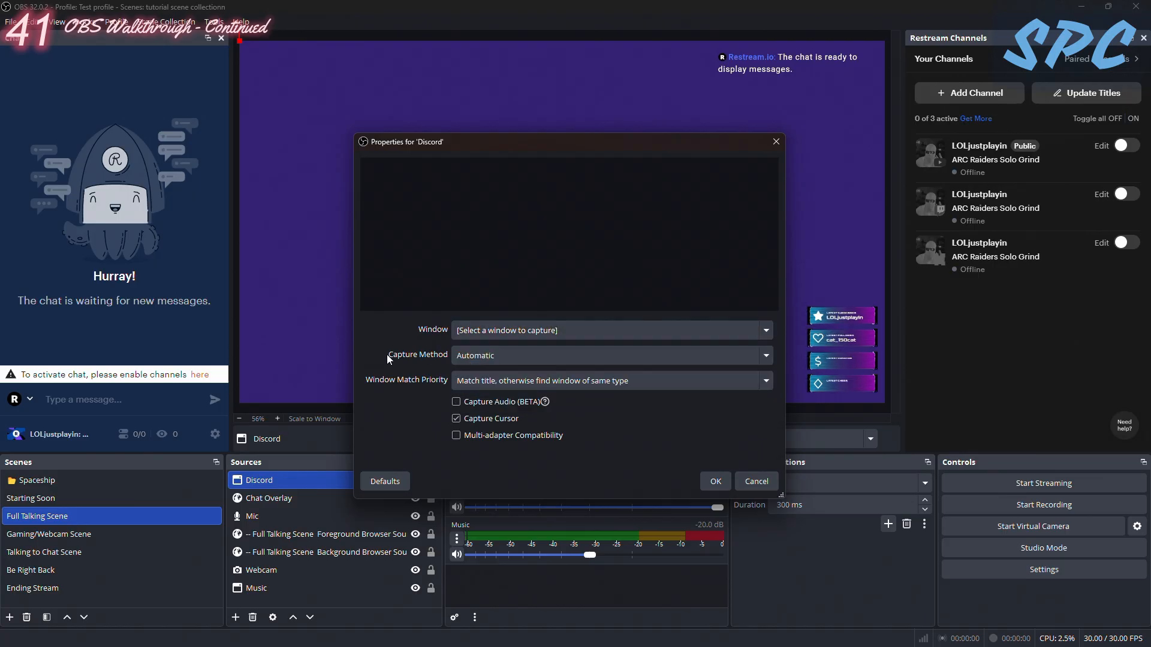
pyautogui.click(776, 142)
pyautogui.rightClick(269, 473)
pyautogui.click(314, 462)
pyautogui.click(491, 331)
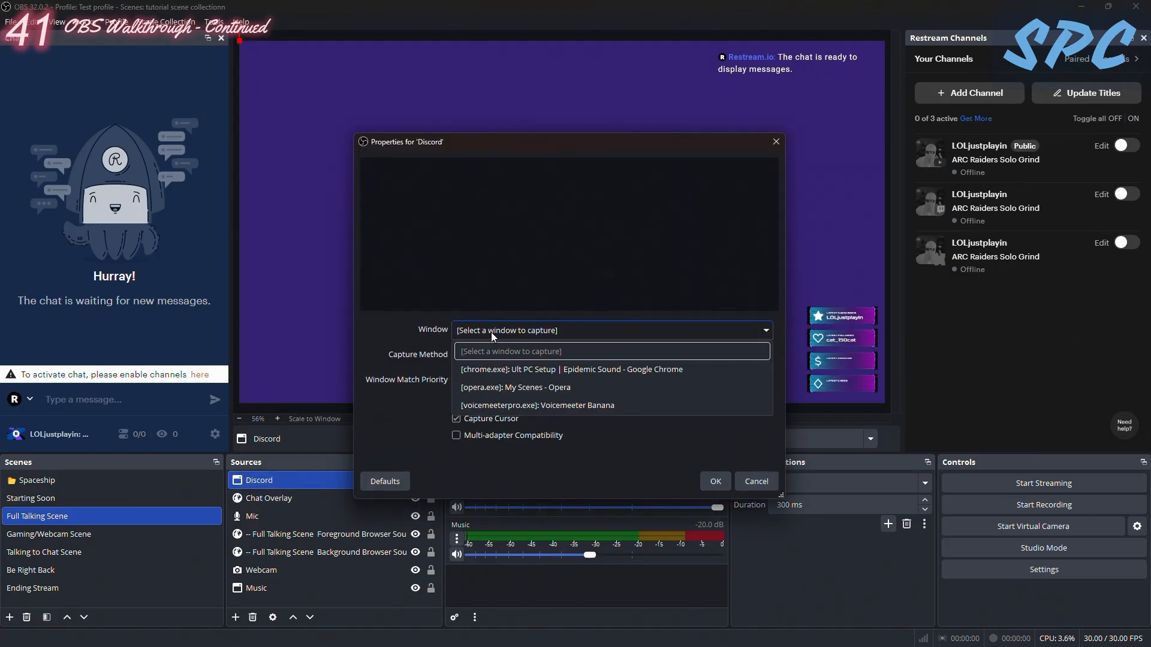
pyautogui.click(752, 485)
pyautogui.click(756, 482)
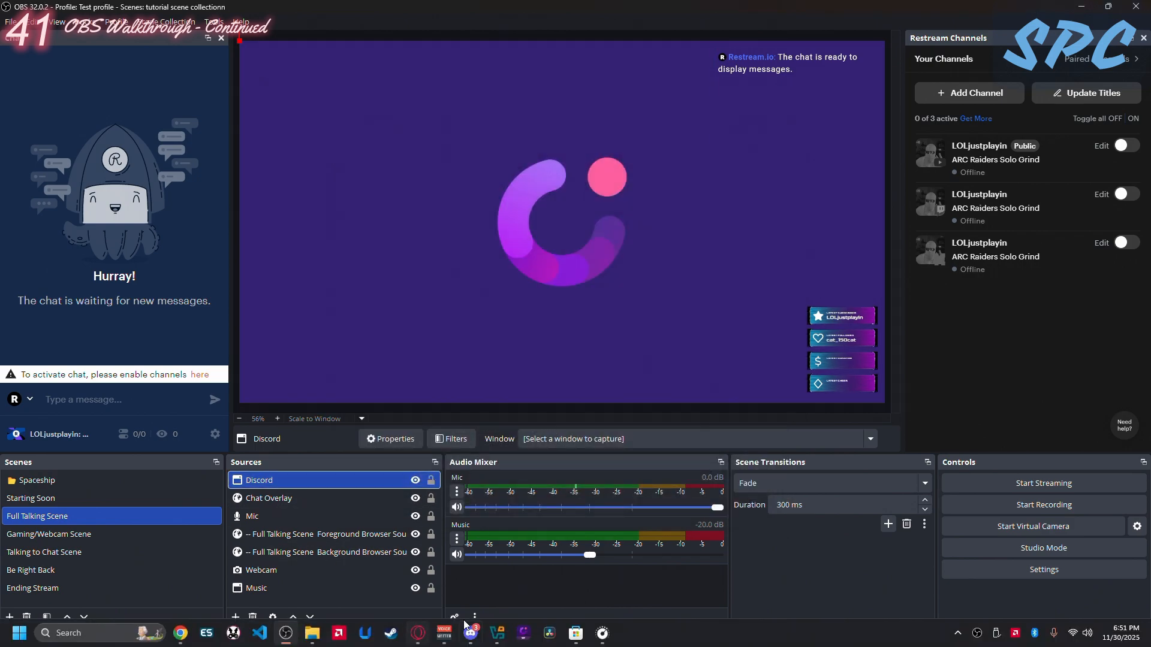
# - Bring up the Discord app, return to OBS Studio and set the Discord source's window to [explorer.exe]: Discord Inc - File Explorer
pyautogui.click(470, 633)
pyautogui.click(471, 633)
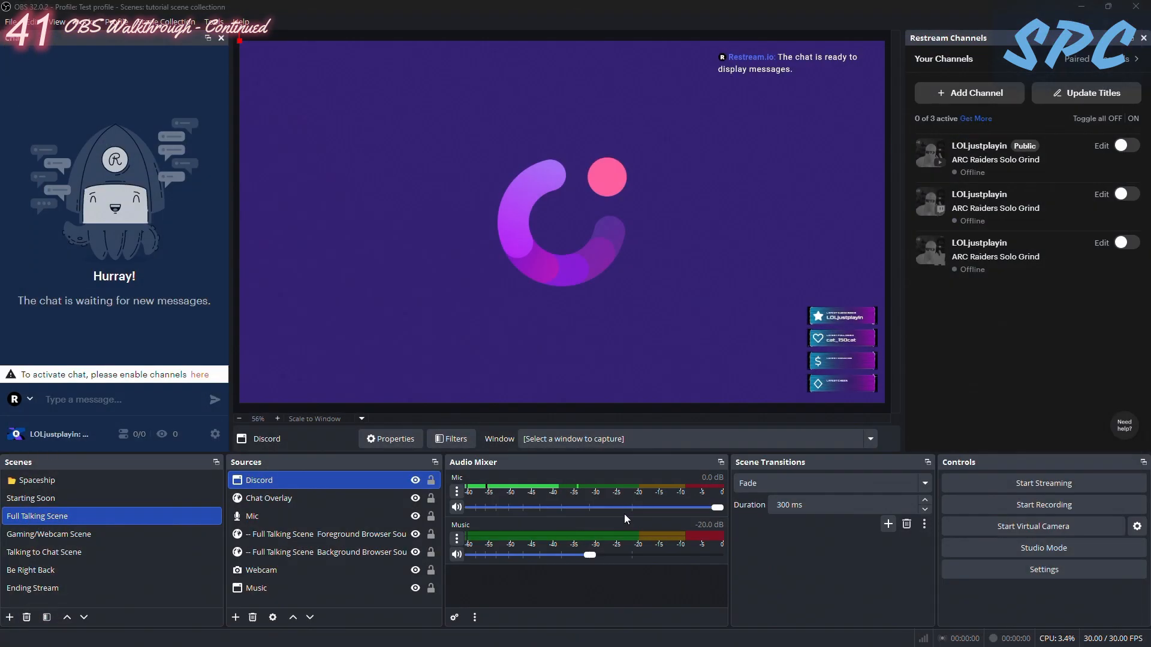
pyautogui.click(471, 633)
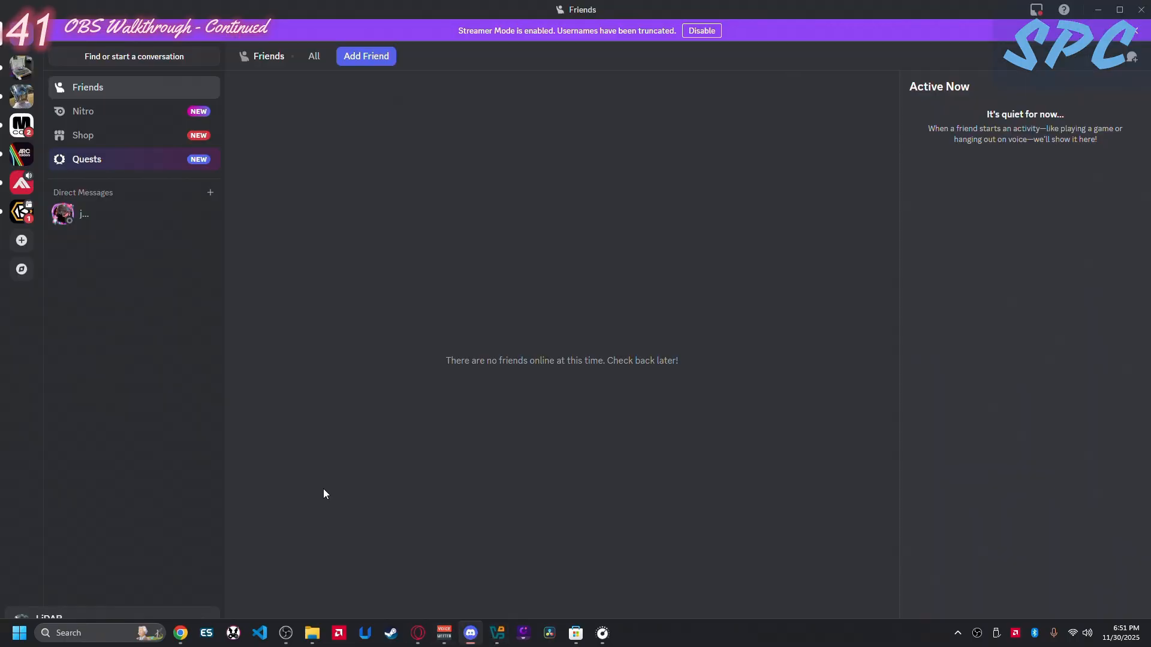
pyautogui.click(315, 474)
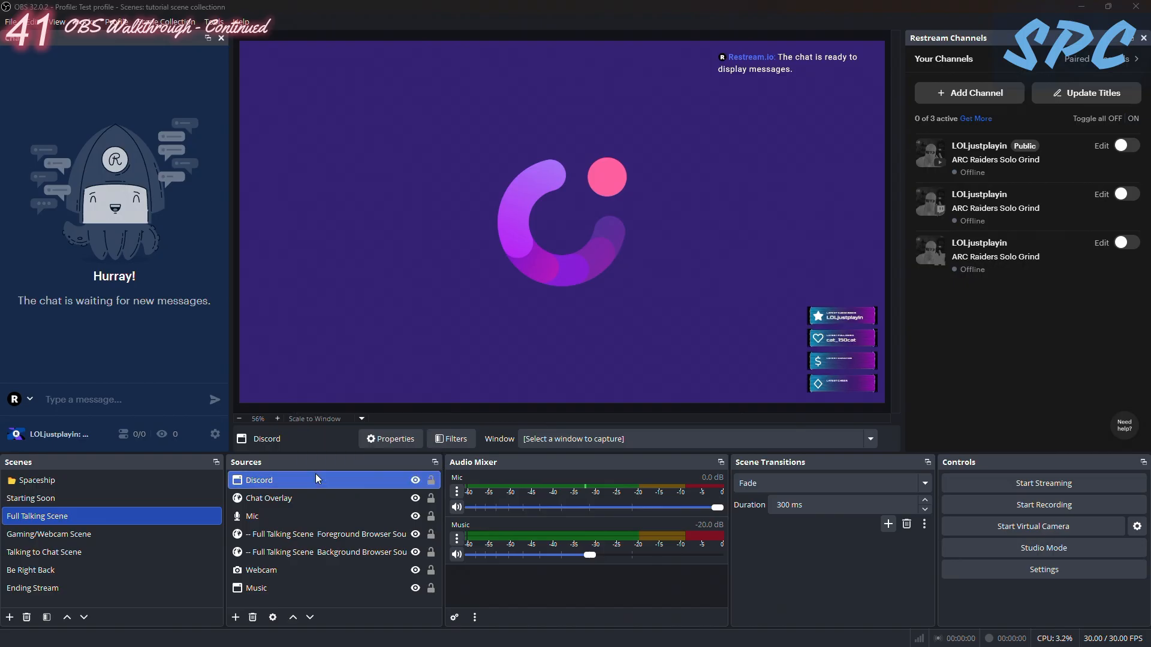
pyautogui.doubleClick(315, 474)
pyautogui.click(493, 330)
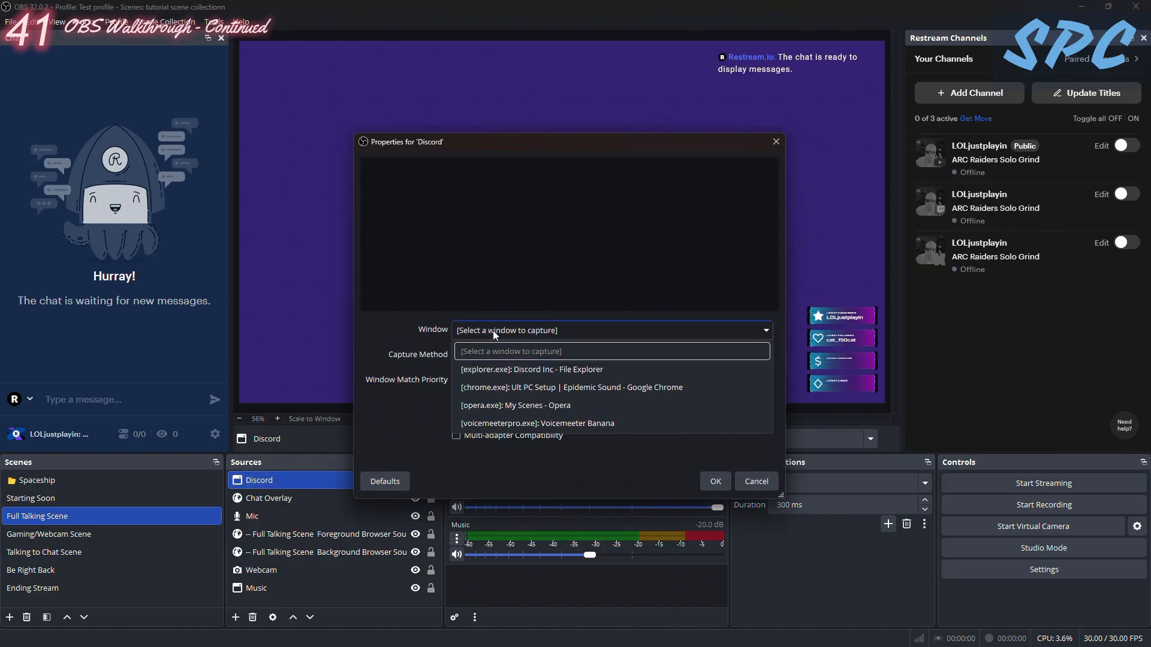
pyautogui.click(531, 369)
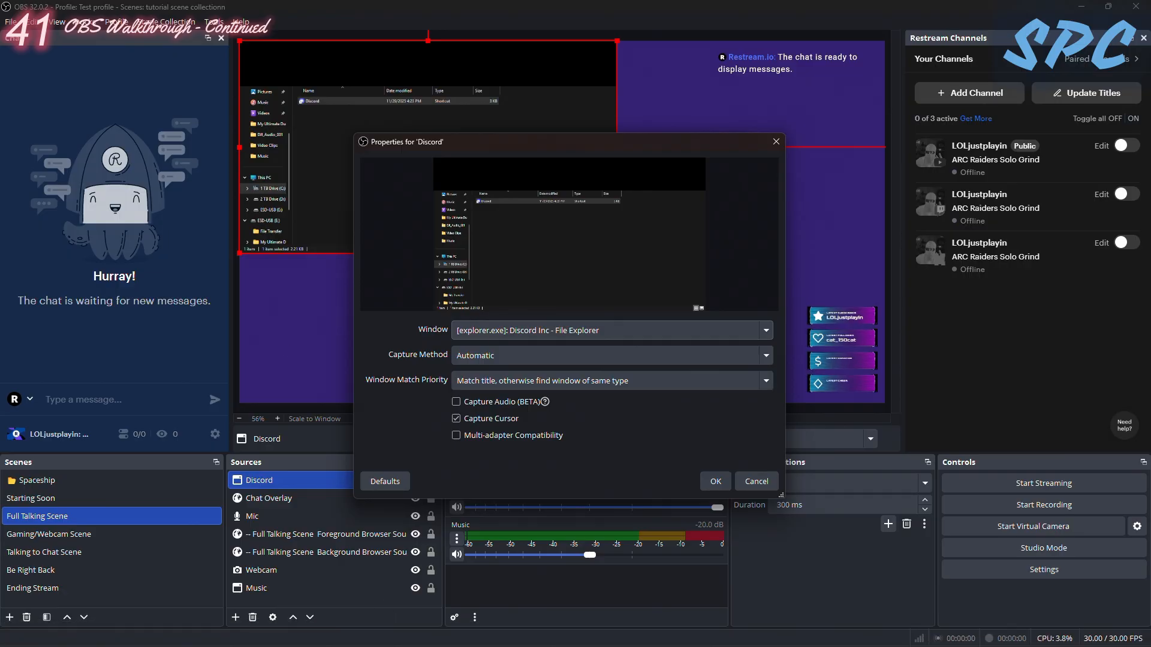
# - Switch between the Discord app and OBS Studio to check whether the open Discord window is offered for capture
pyautogui.click(471, 641)
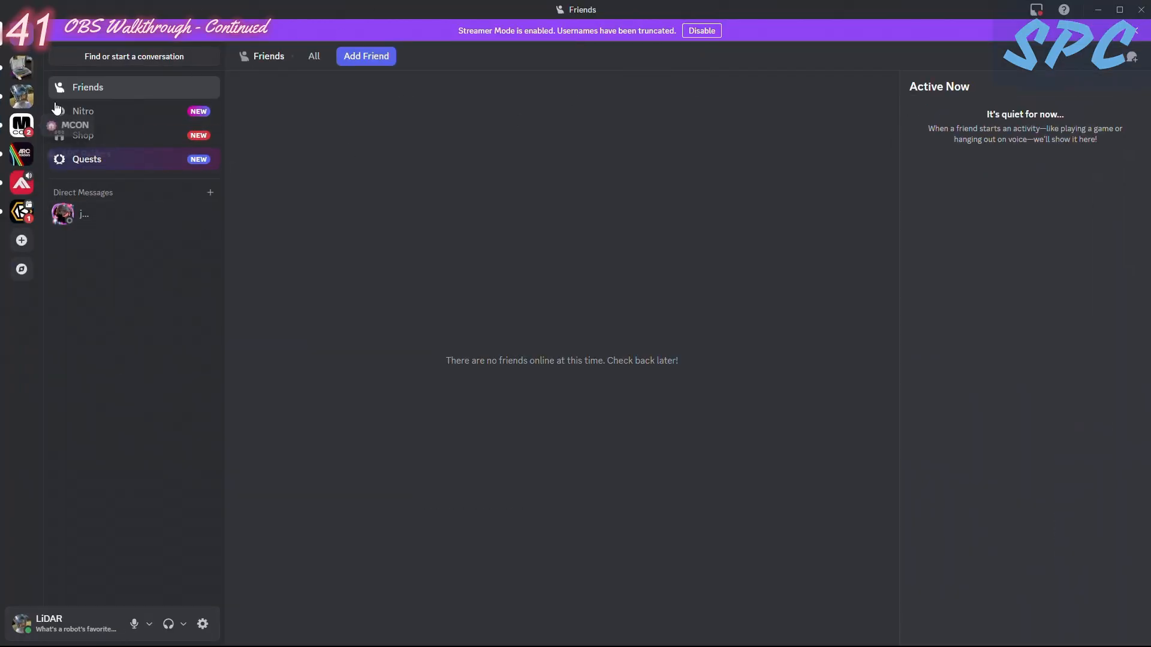
pyautogui.click(1098, 10)
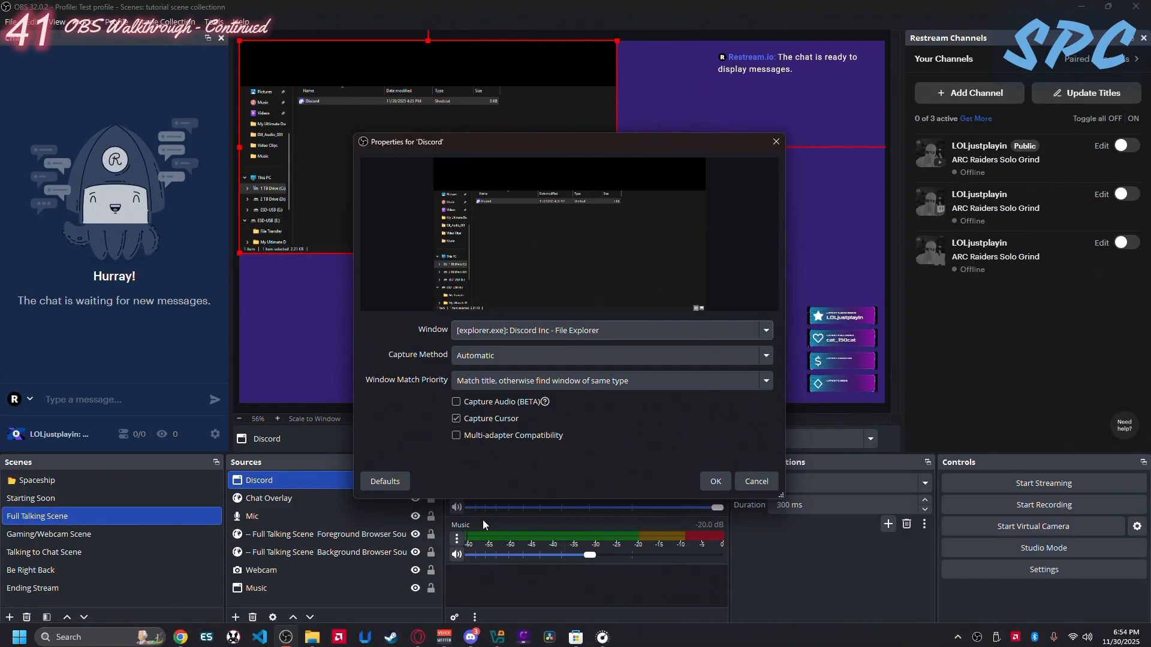
pyautogui.click(531, 331)
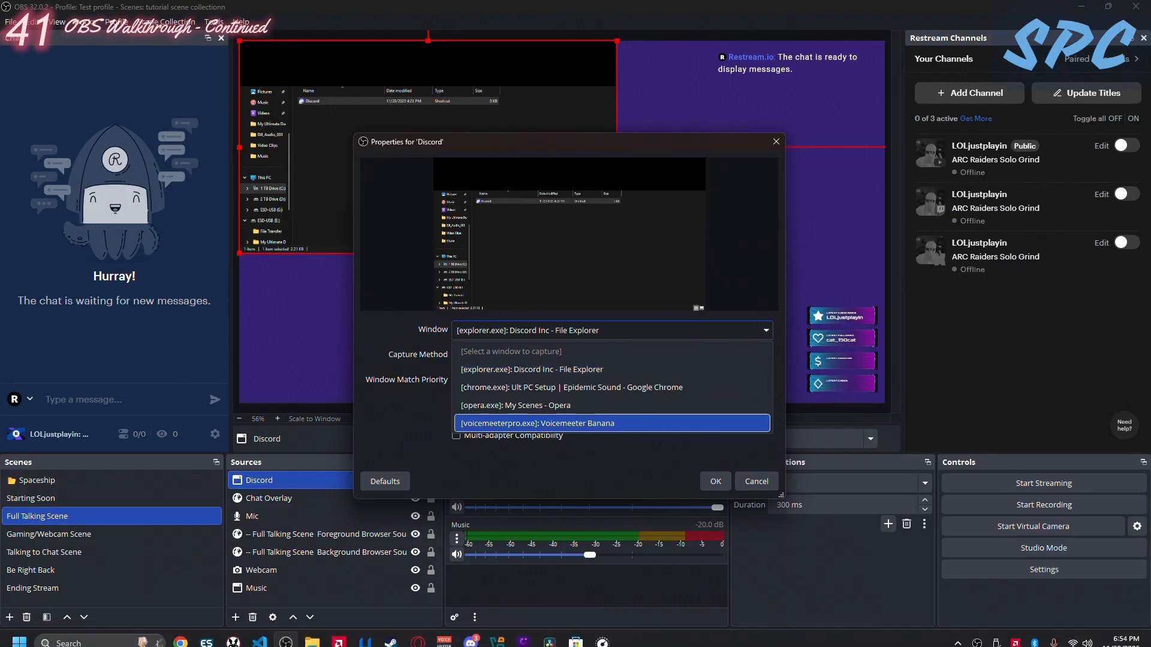
pyautogui.click(472, 644)
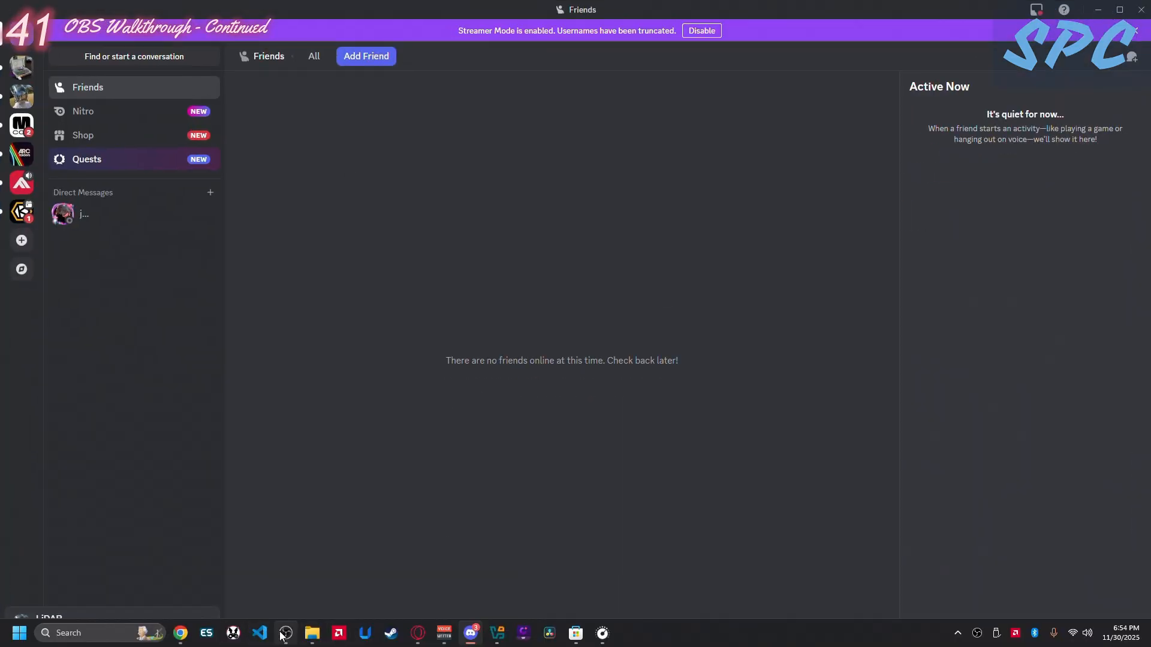
pyautogui.click(286, 634)
# - Select [explorer.exe]: Discord Inc - File Explorer as the Discord source's window, enable Capture Audio (BETA) and accept the properties
pyautogui.click(503, 330)
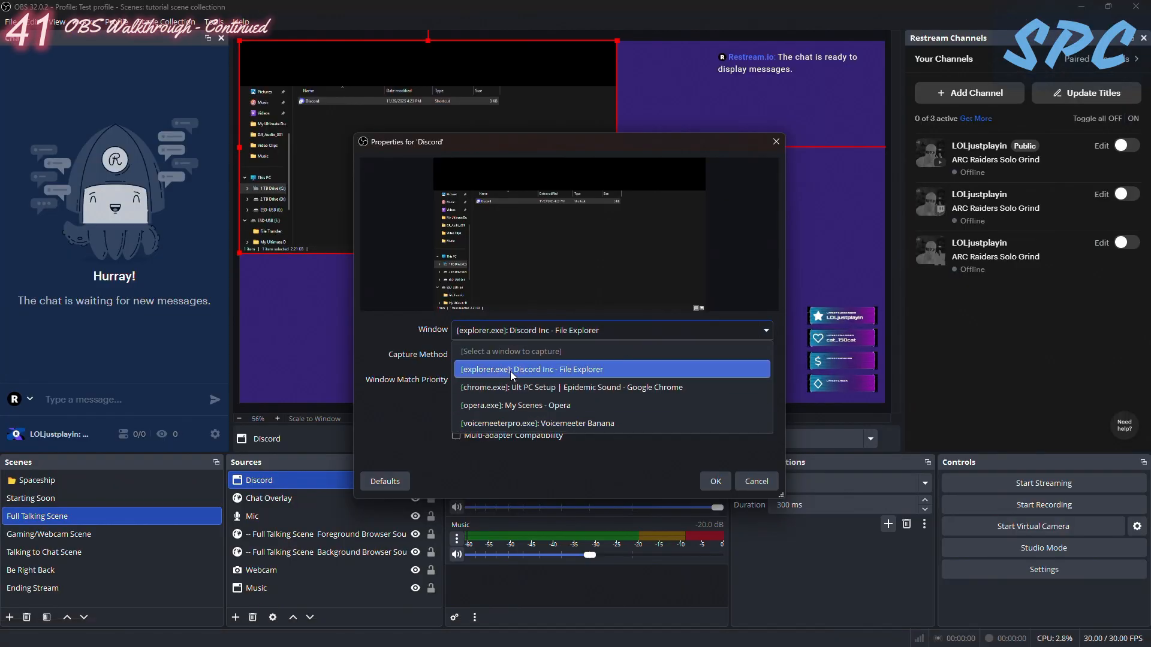
pyautogui.click(509, 371)
pyautogui.click(457, 402)
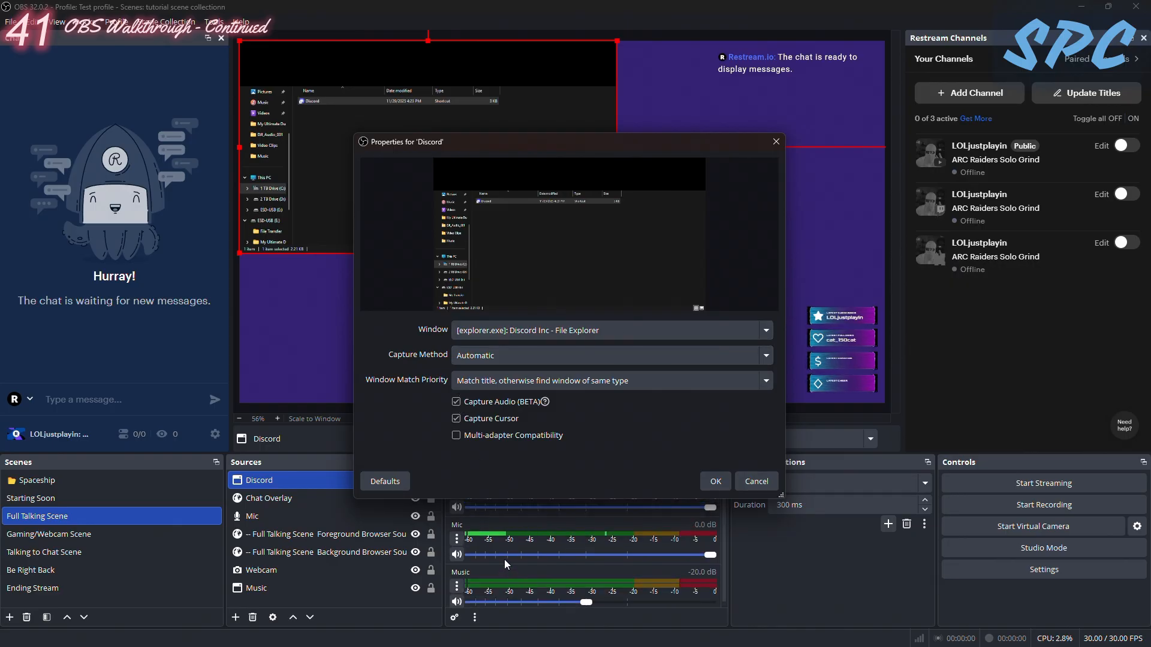
pyautogui.click(716, 482)
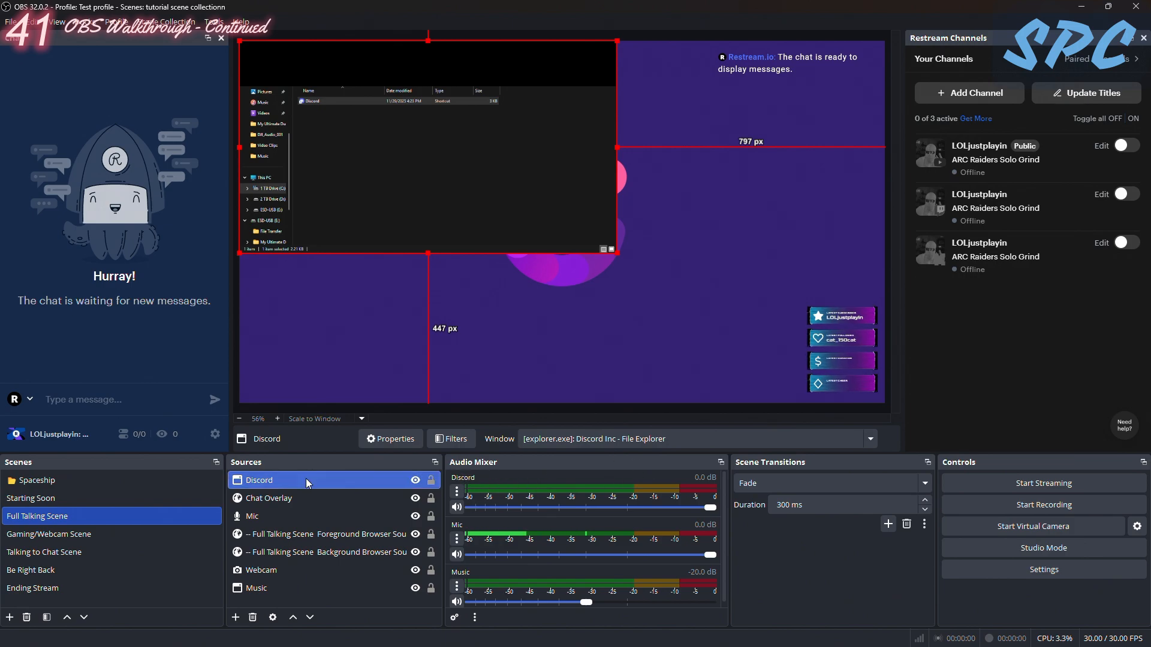
# - Move the Discord source below Music in the Full Talking Scene and toggle the Webcam source's visibility to check the layering
pyautogui.moveTo(300, 481); pyautogui.dragTo(293, 599)
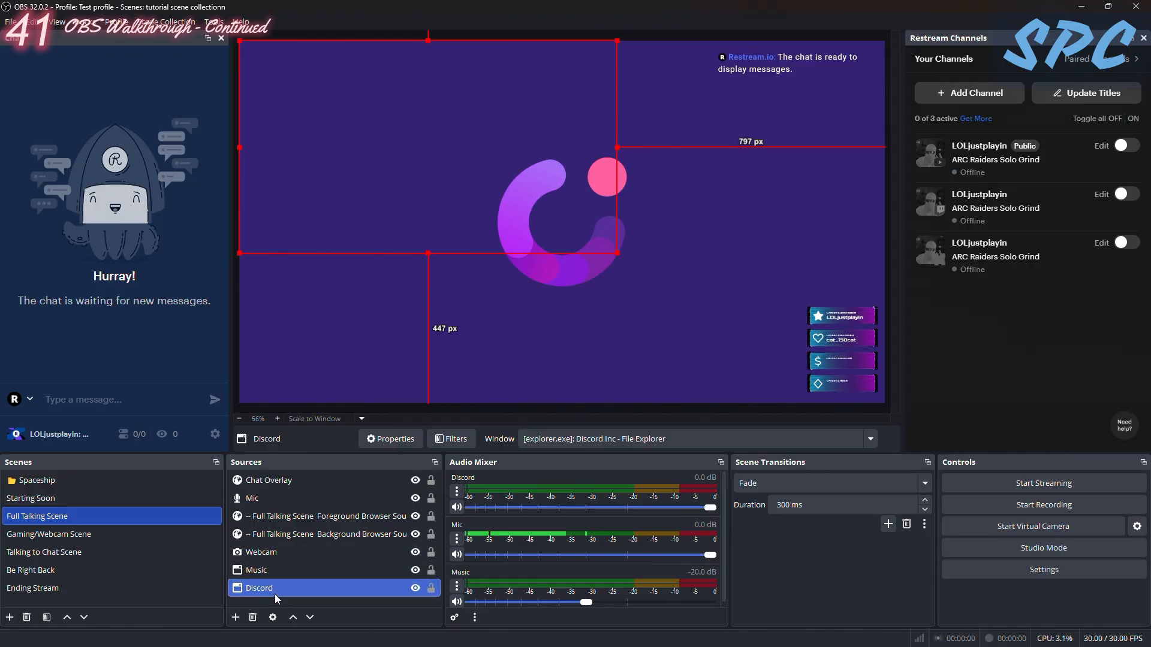
pyautogui.click(416, 551)
pyautogui.click(415, 551)
pyautogui.click(415, 551)
pyautogui.click(416, 550)
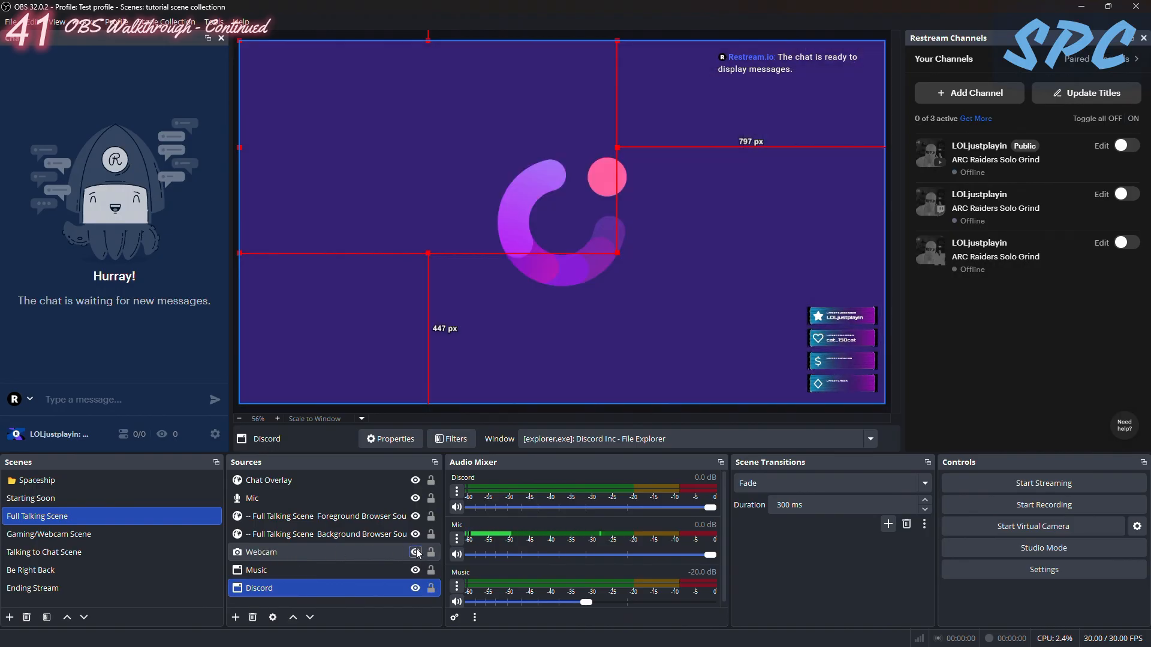
pyautogui.moveTo(708, 149); pyautogui.dragTo(705, 149)
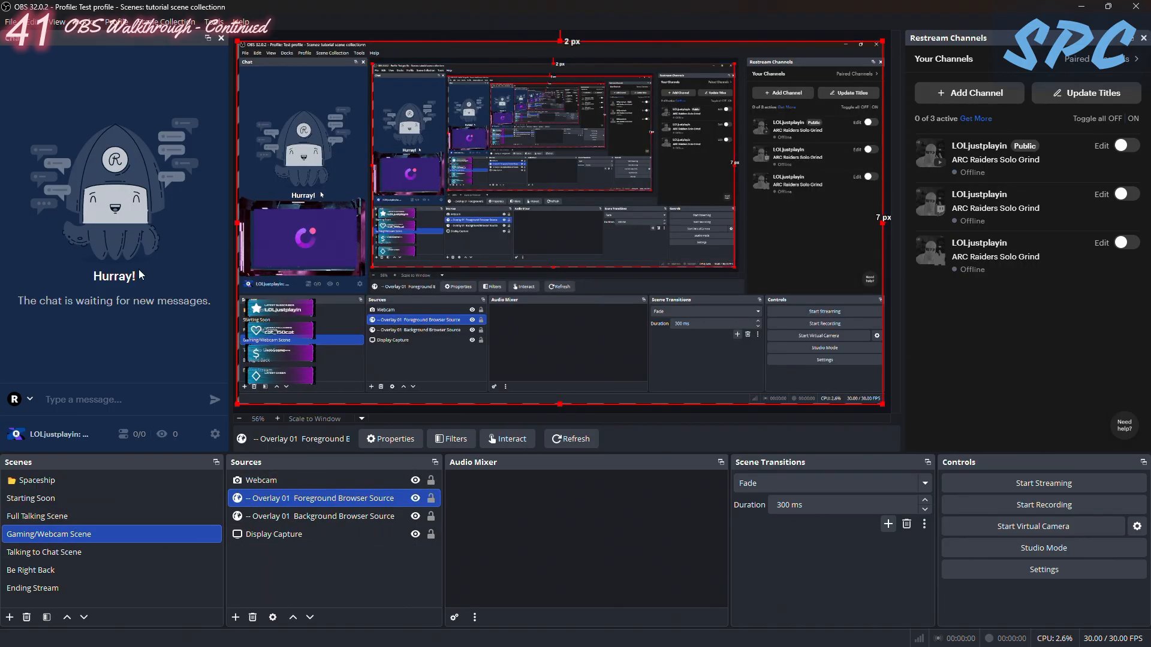
# - Step through the scenes from Starting Soon to Ending Stream to review their layouts, ending on the Gaming/Webcam Scene
pyautogui.click(34, 501)
pyautogui.click(35, 517)
pyautogui.click(40, 552)
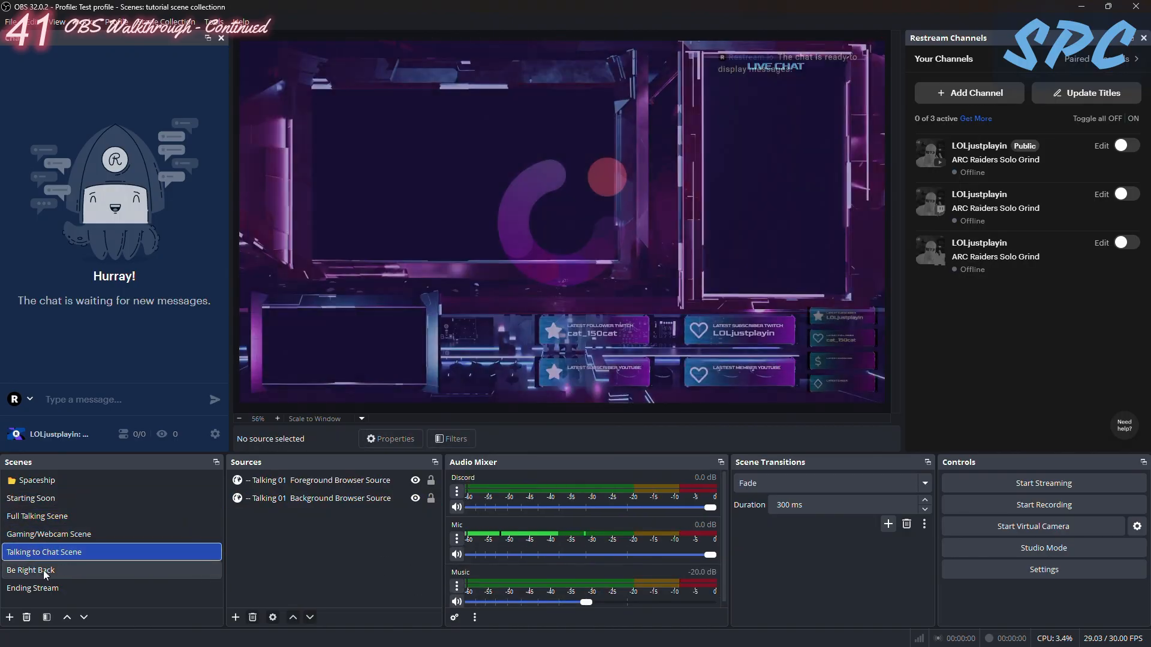
pyautogui.click(43, 570)
pyautogui.click(46, 590)
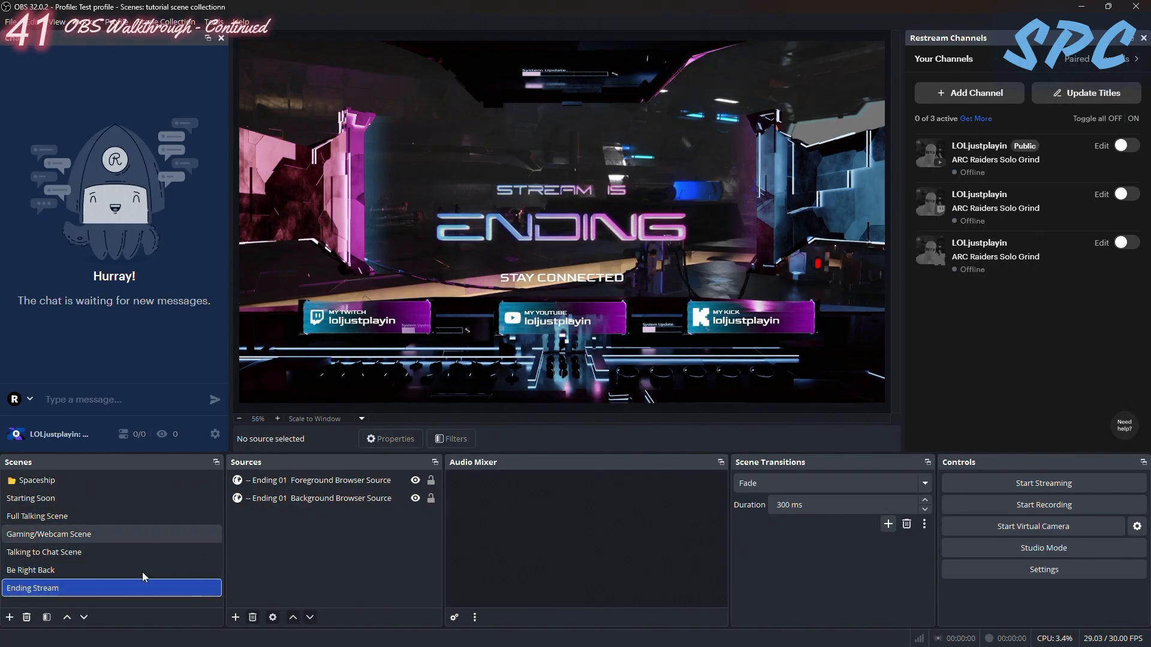
pyautogui.click(73, 500)
pyautogui.click(90, 517)
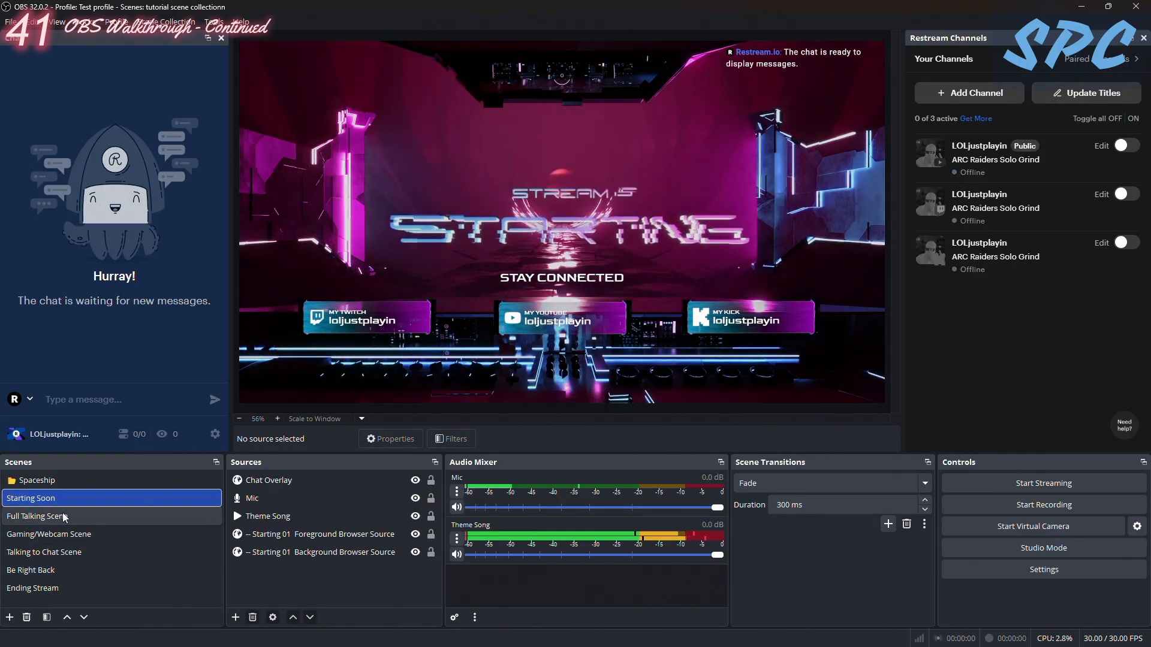
pyautogui.click(127, 536)
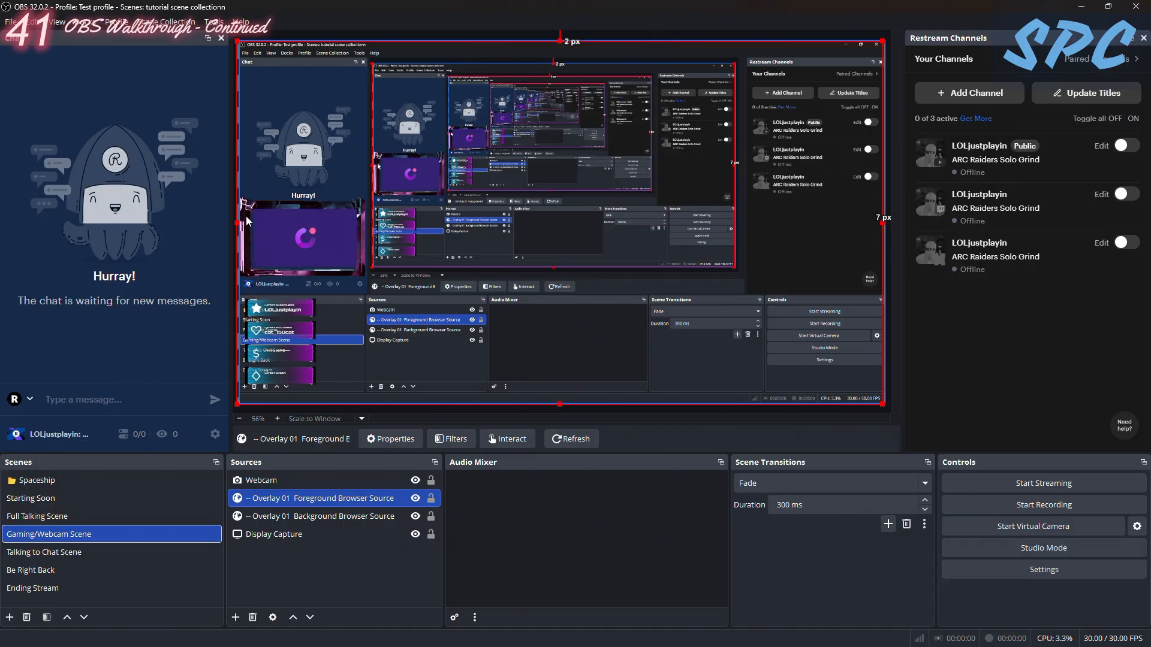
pyautogui.click(41, 518)
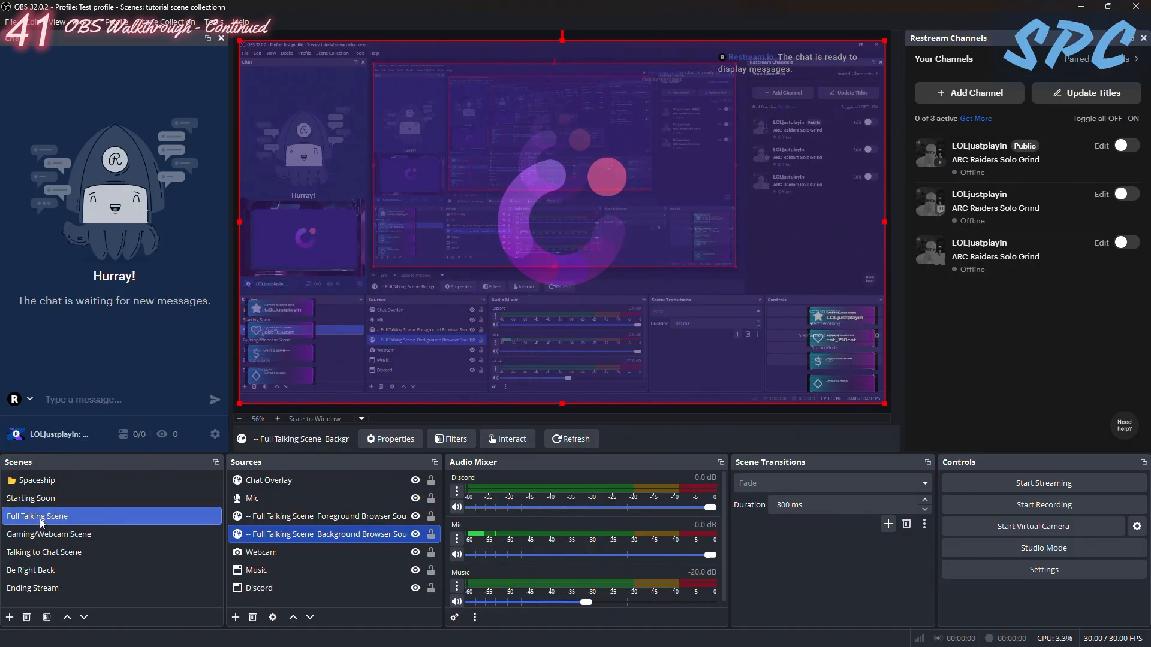
pyautogui.click(42, 552)
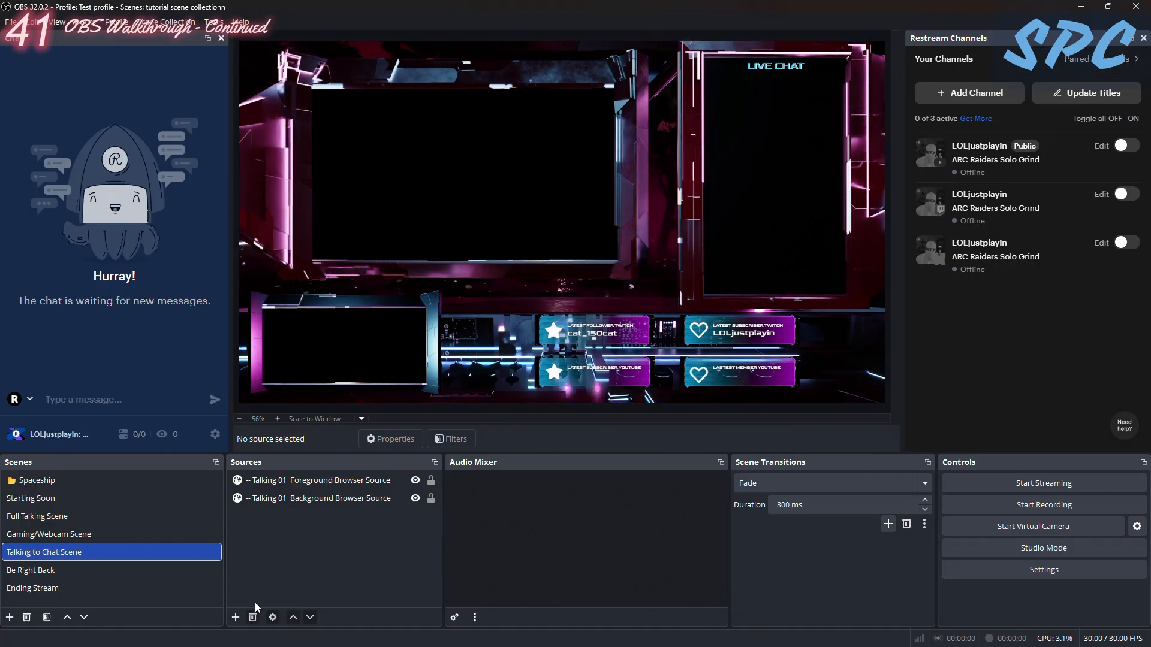
pyautogui.click(81, 570)
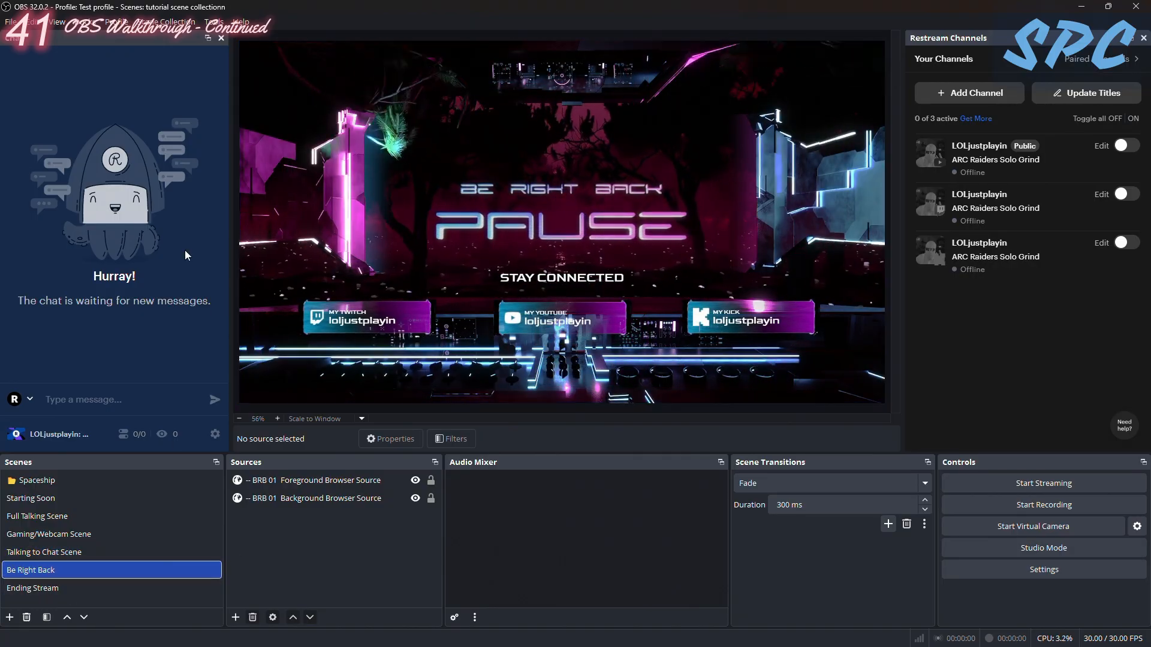
pyautogui.moveTo(43, 521)
pyautogui.mouseDown()
pyautogui.moveTo(95, 479)
pyautogui.moveTo(45, 532)
pyautogui.mouseUp()
pyautogui.click(65, 540)
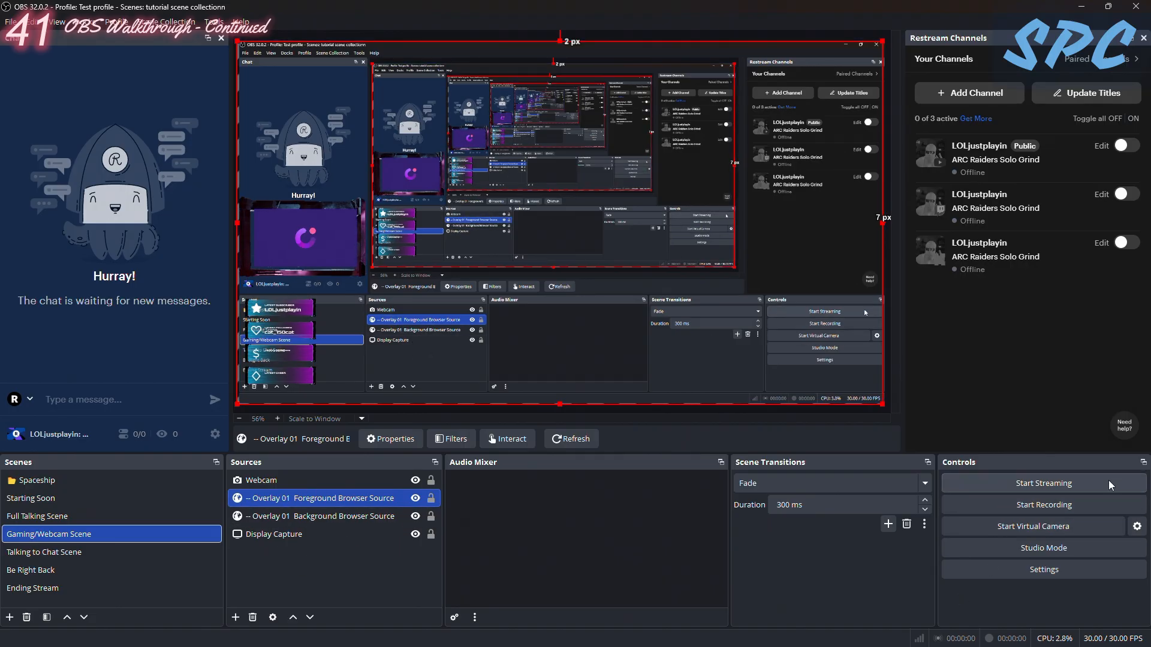
# - Enable all Restream channels and open the YouTube channel for editing to examine its event options
pyautogui.click(1133, 120)
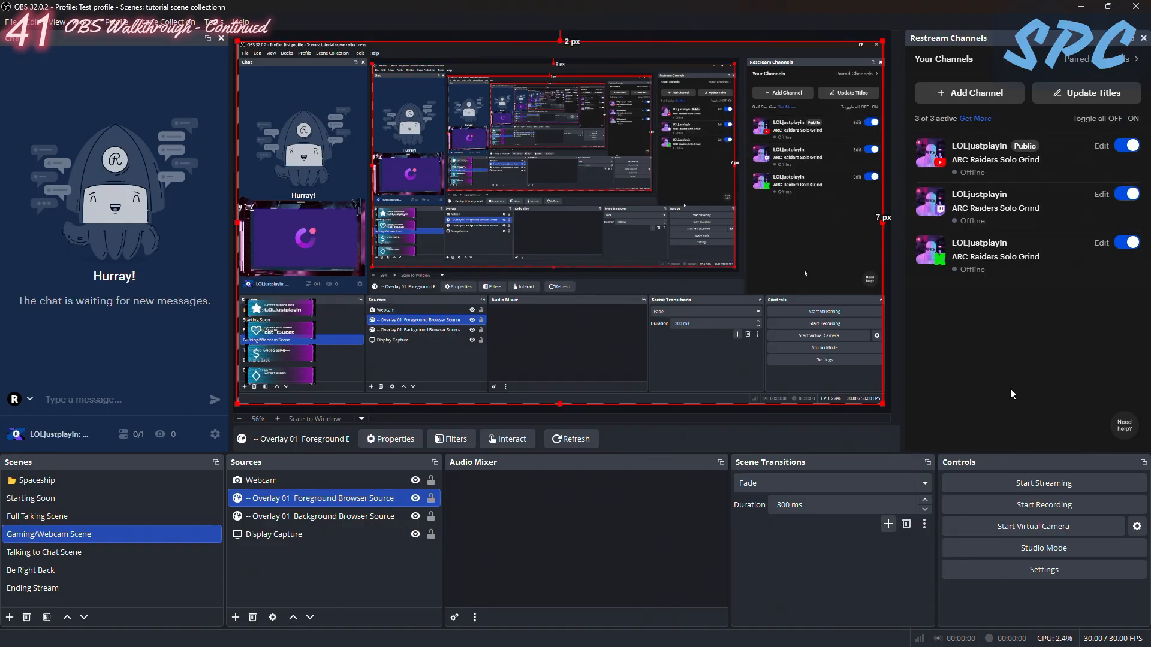
pyautogui.click(1098, 148)
pyautogui.scroll(-3, 982, 180)
pyautogui.scroll(3, 982, 179)
pyautogui.click(979, 133)
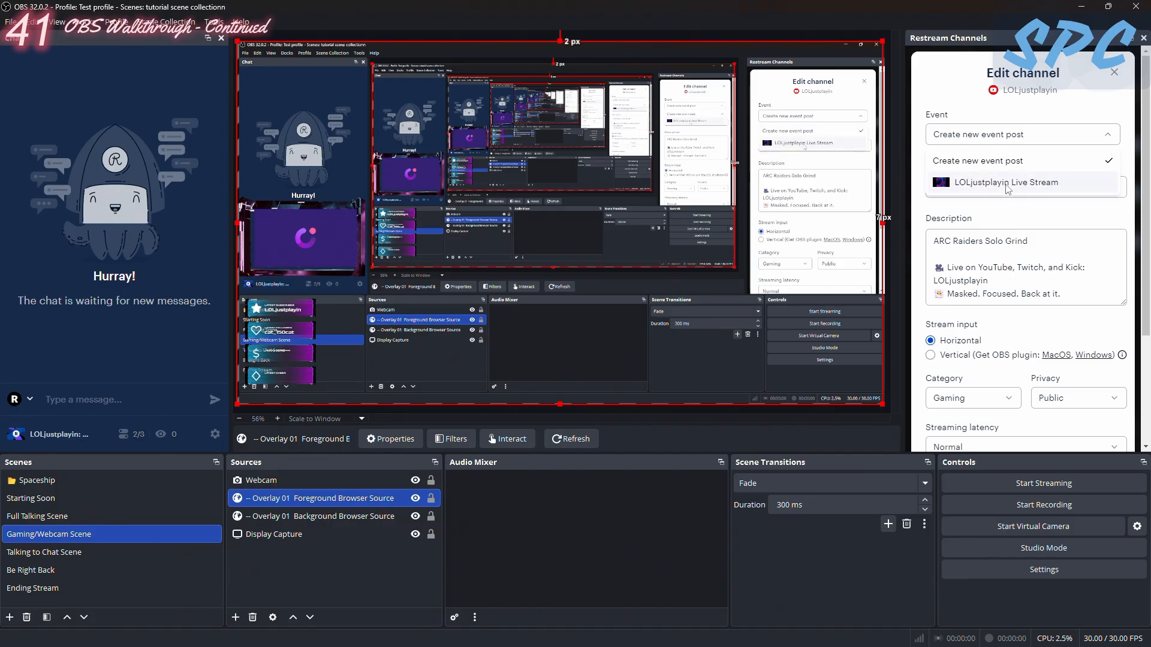
# - Review the rest of the YouTube channel's settings, save them and disable all Restream channels
pyautogui.click(1075, 323)
pyautogui.scroll(-3, 1075, 318)
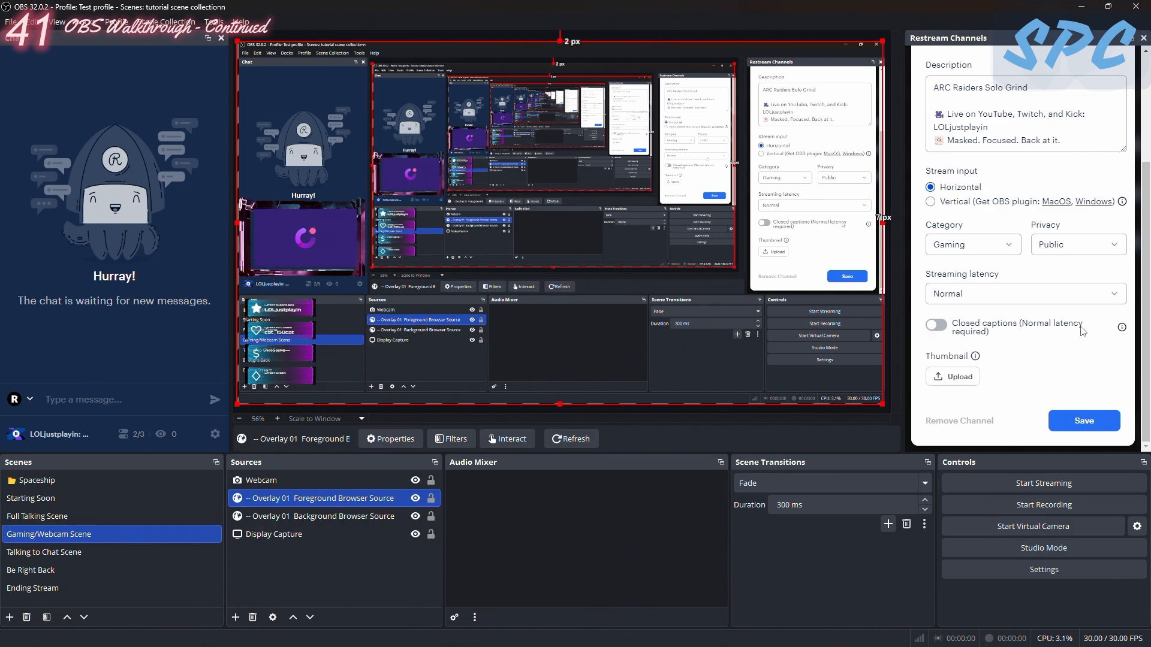
pyautogui.click(1086, 419)
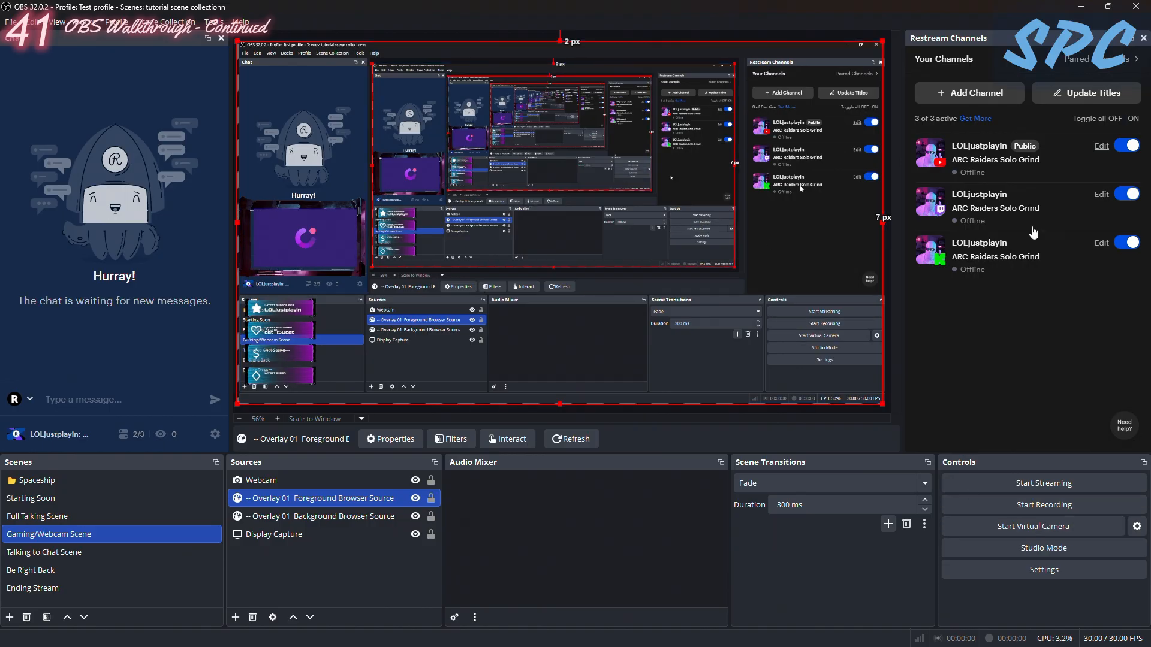
pyautogui.click(1116, 119)
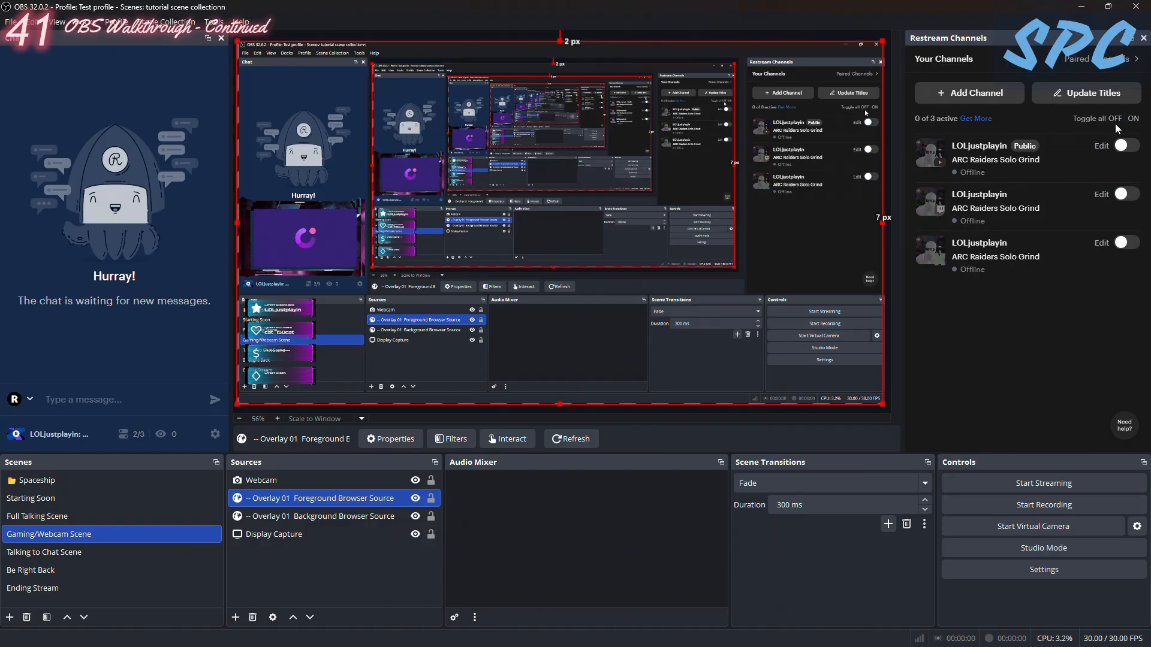
# - Rename the active profile as "Test profile for streaming"
pyautogui.click(12, 22)
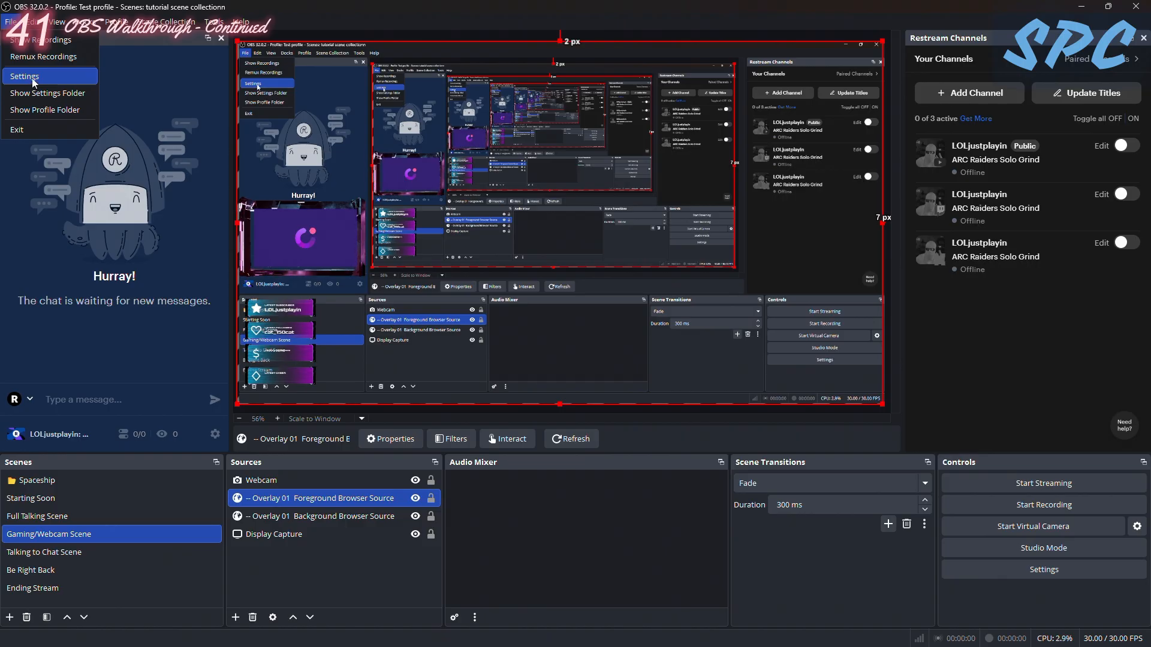
pyautogui.moveTo(117, 22)
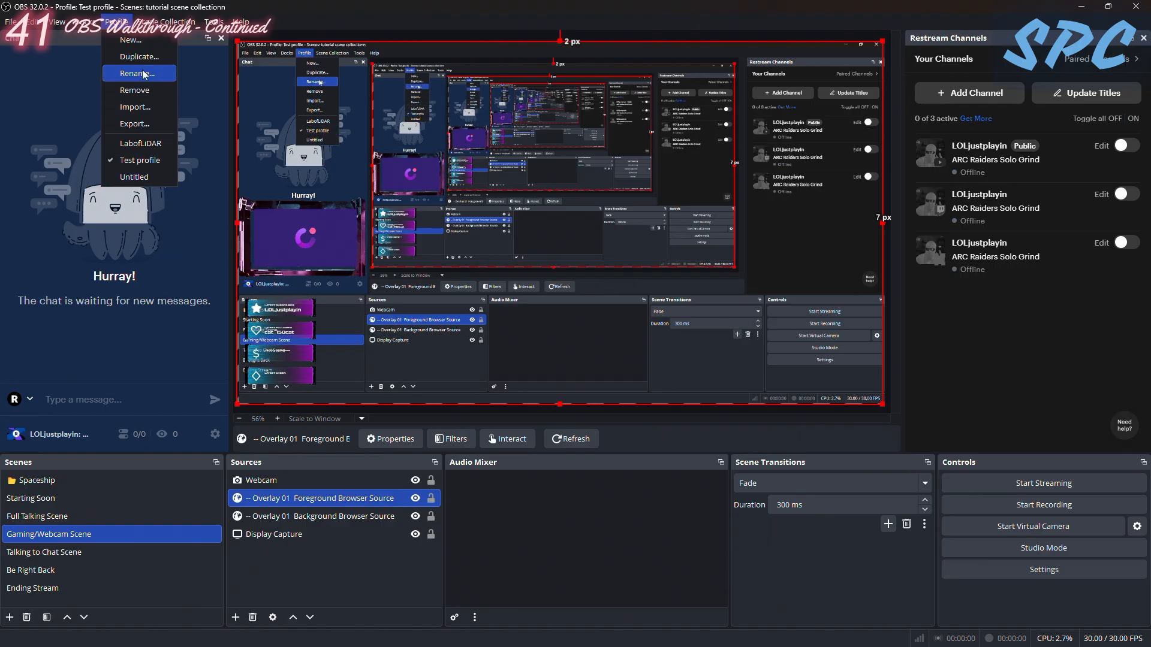
pyautogui.click(144, 160)
pyautogui.click(117, 22)
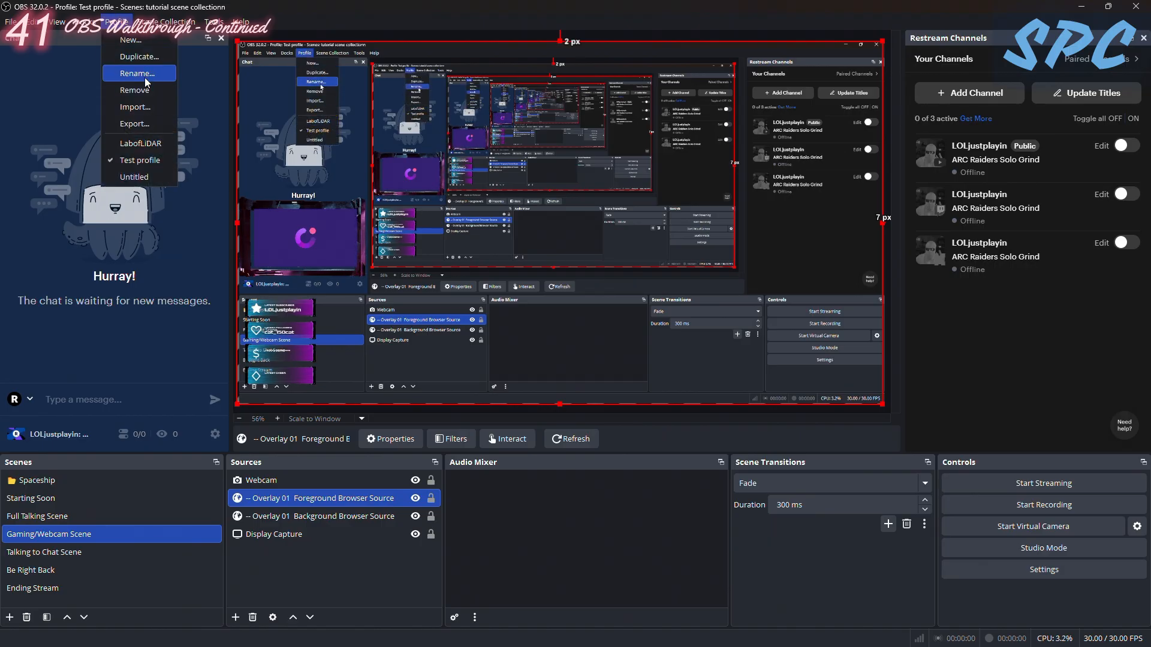
pyautogui.click(143, 73)
pyautogui.click(458, 323)
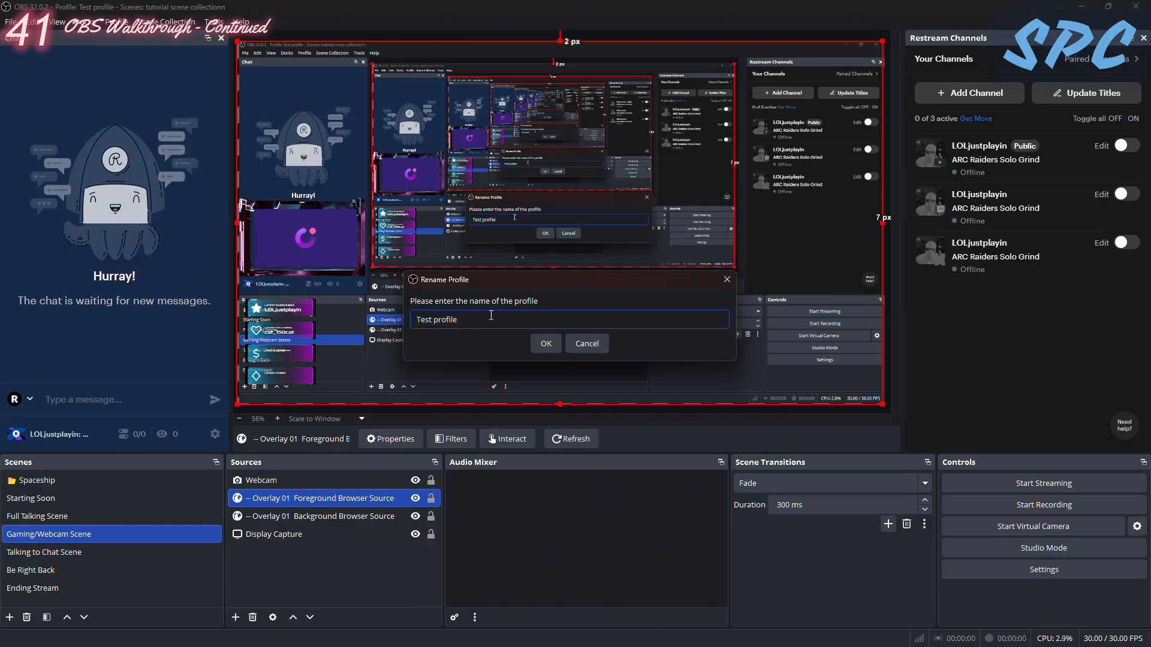
pyautogui.write('for stre')
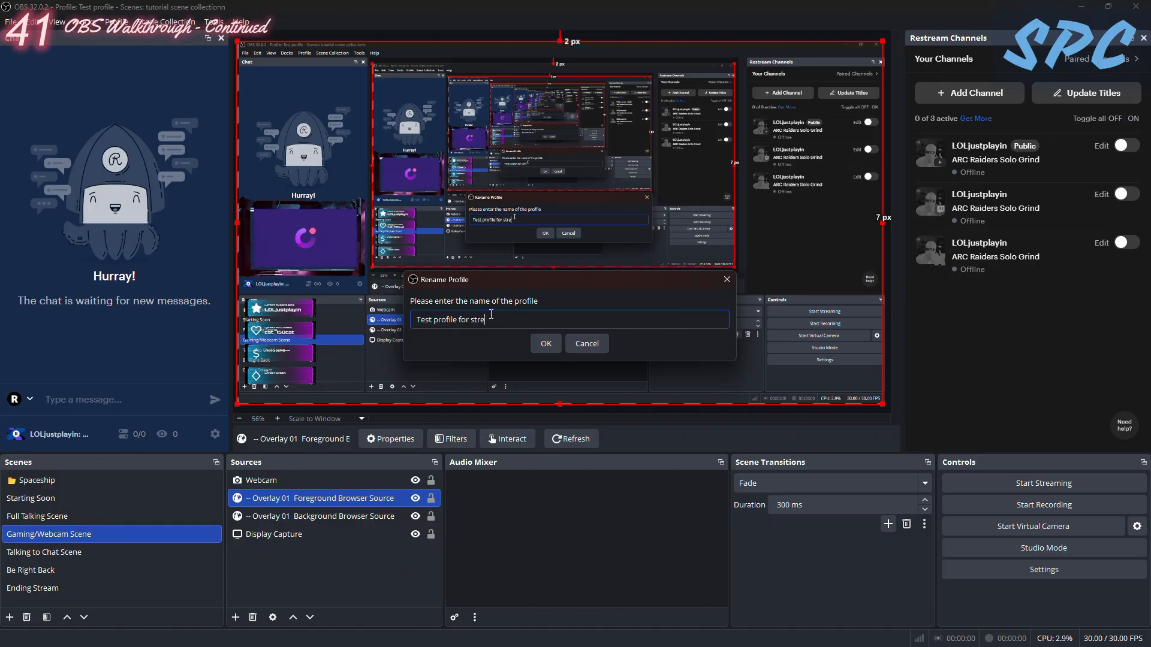
pyautogui.write('aming')
pyautogui.press('Return')
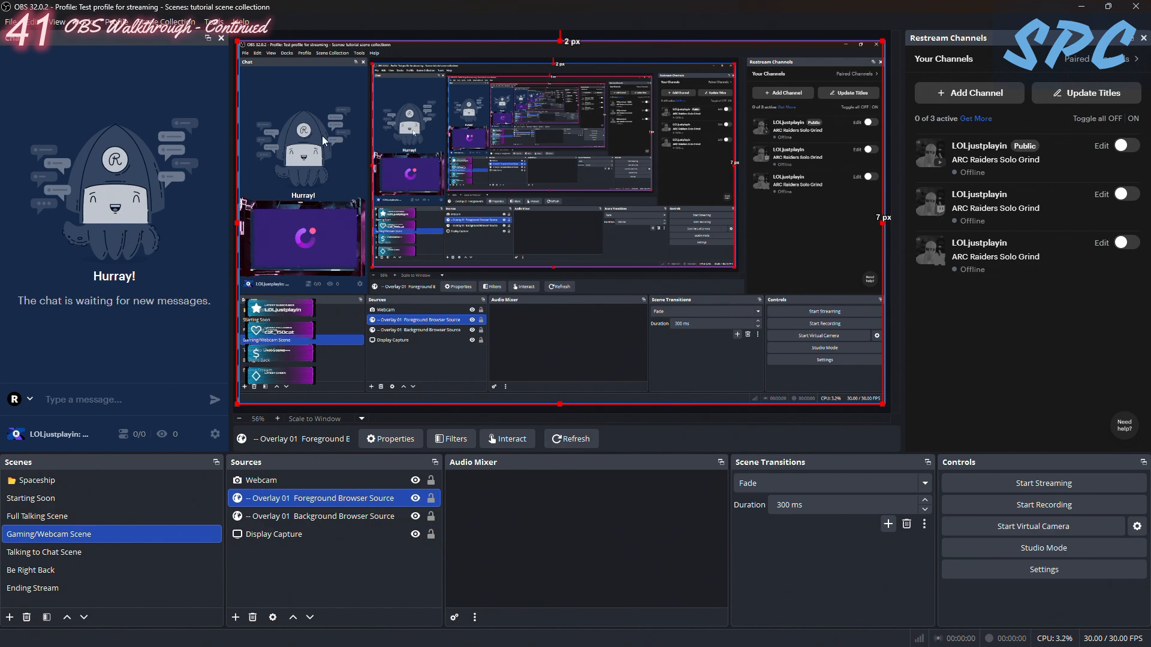
# - Open the OBS settings and examine the Stream service and destination options
pyautogui.click(11, 21)
pyautogui.click(51, 77)
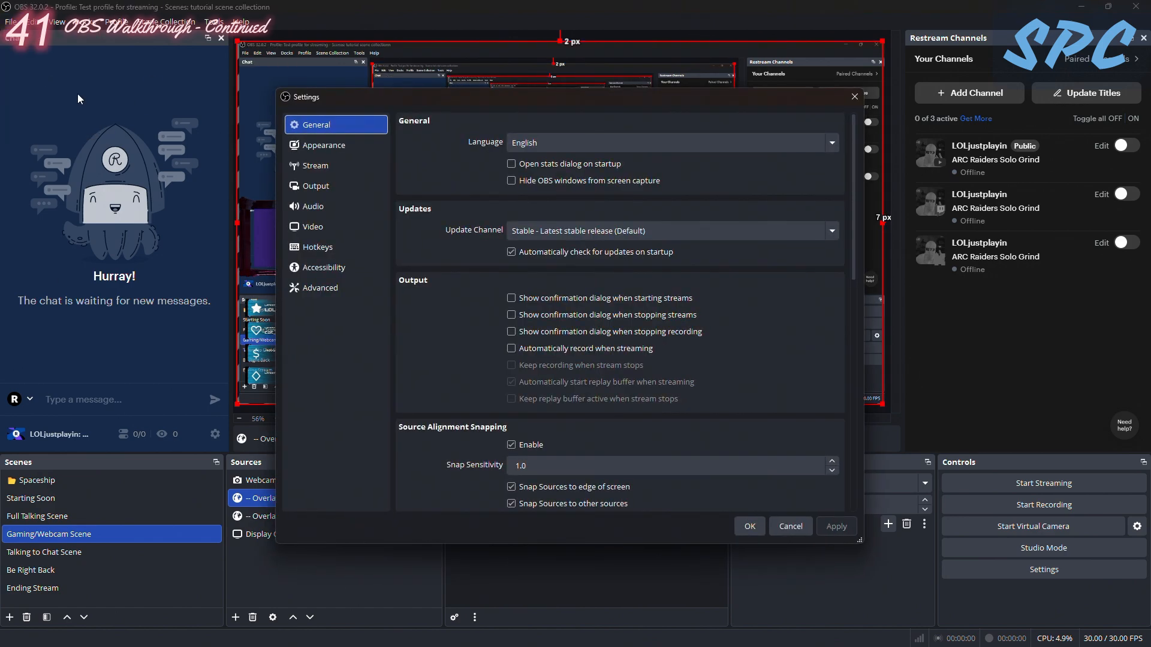
pyautogui.click(326, 166)
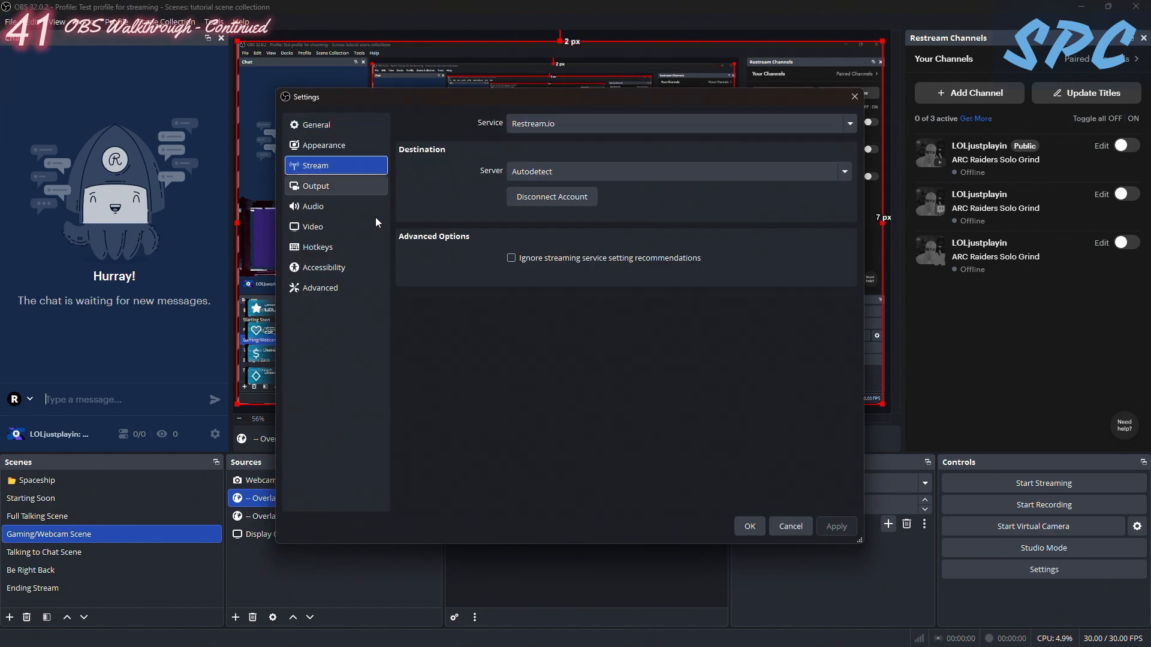
pyautogui.click(319, 204)
# - Set the Output Mode to Advanced in the Output settings and show its Recording options
pyautogui.click(324, 186)
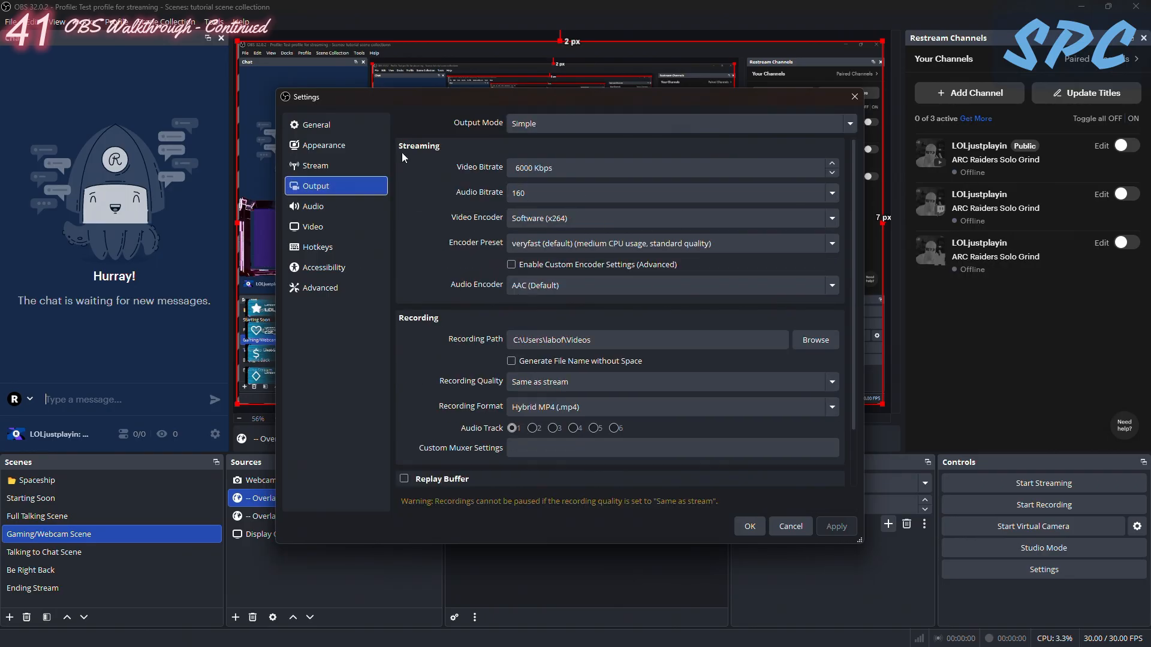
pyautogui.click(567, 124)
pyautogui.click(433, 113)
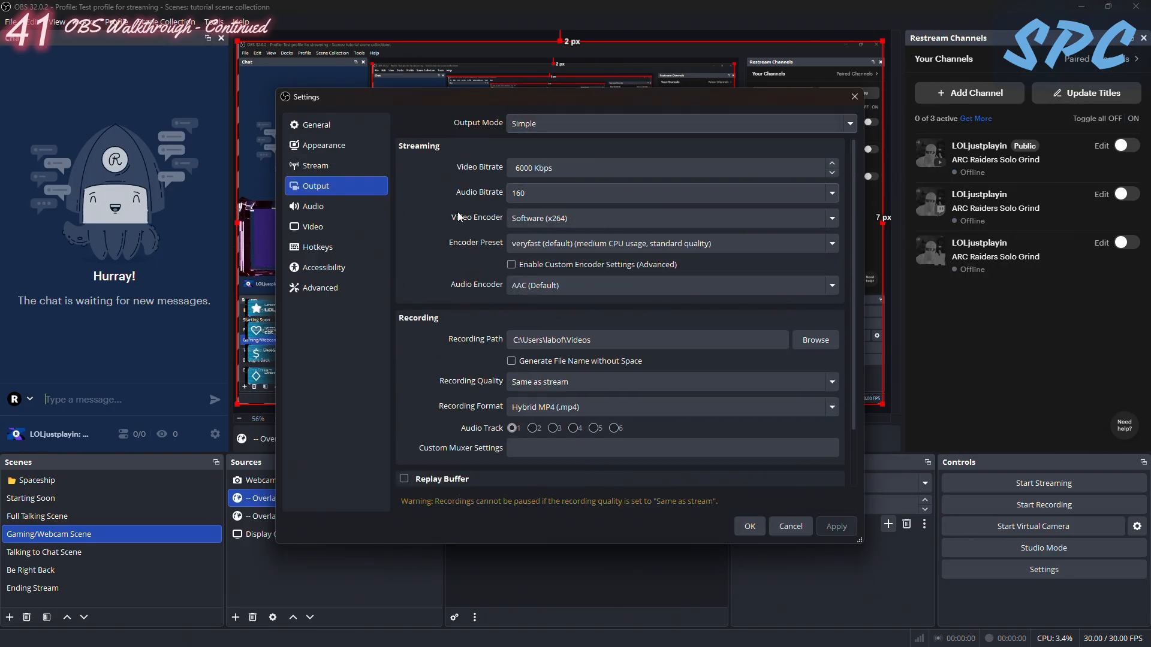
pyautogui.click(528, 124)
pyautogui.click(537, 163)
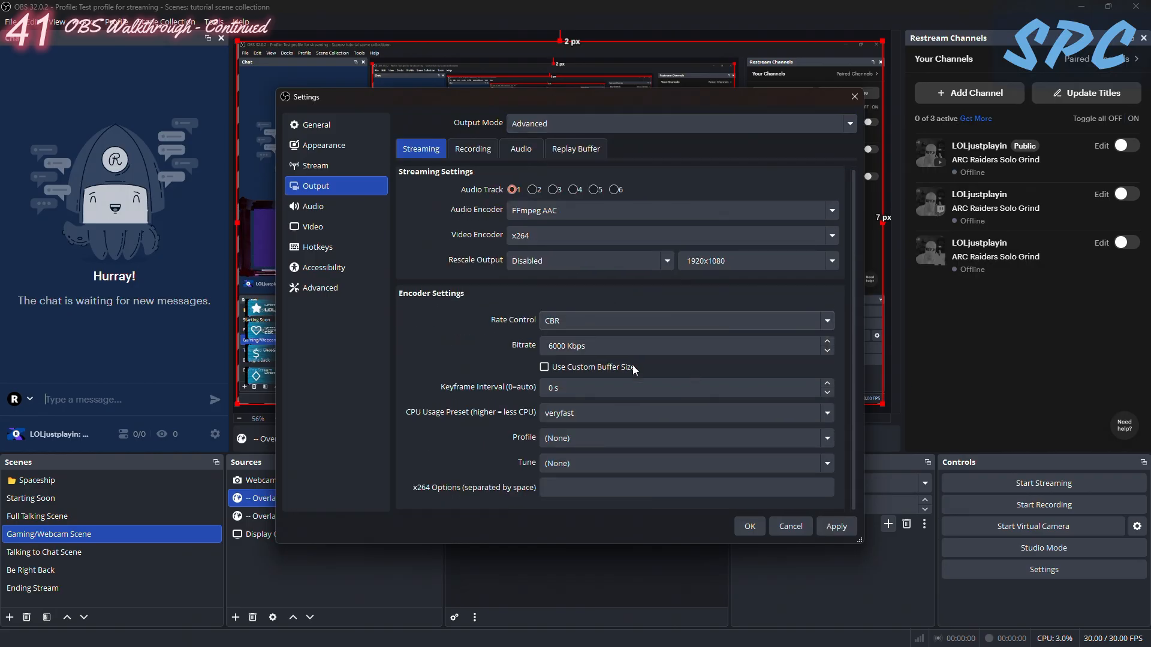
pyautogui.click(473, 148)
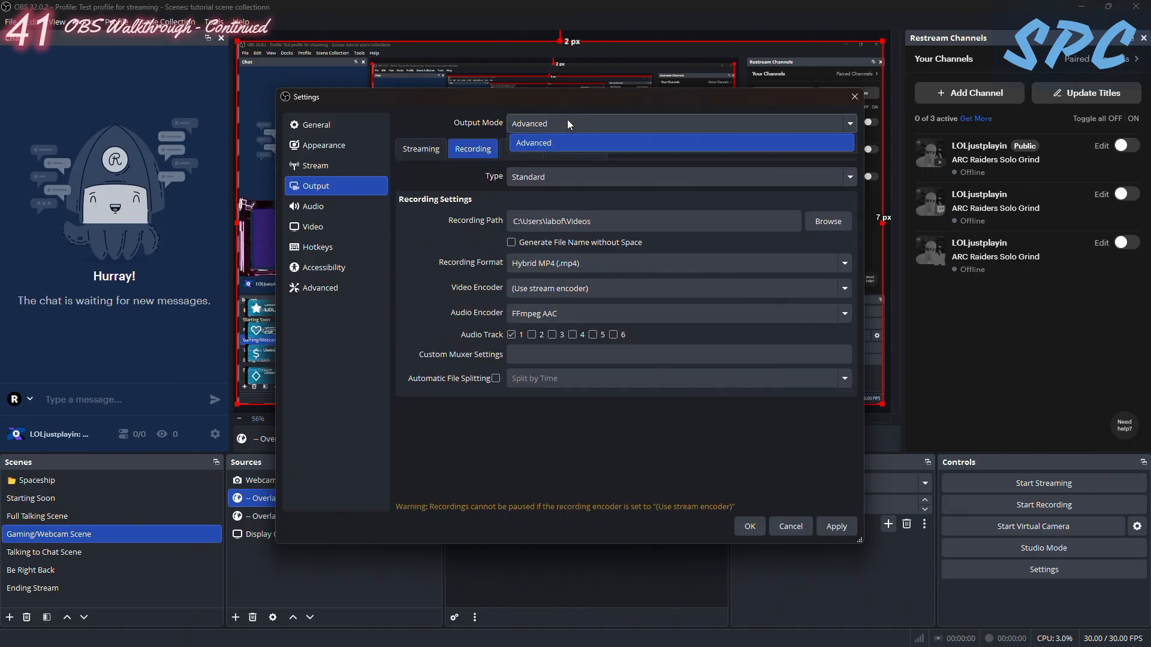
# - Set the Output Mode to Simple and review its streaming and recording options
pyautogui.click(567, 122)
pyautogui.click(538, 139)
pyautogui.scroll(-2, 576, 355)
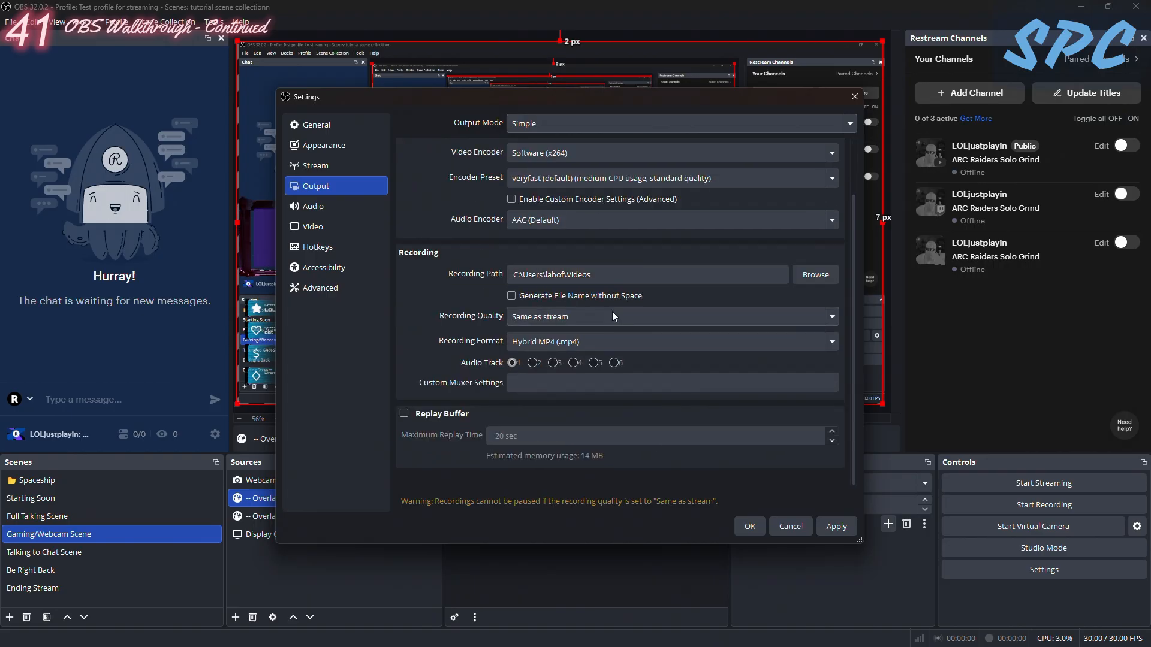
pyautogui.scroll(2, 623, 308)
pyautogui.click(549, 123)
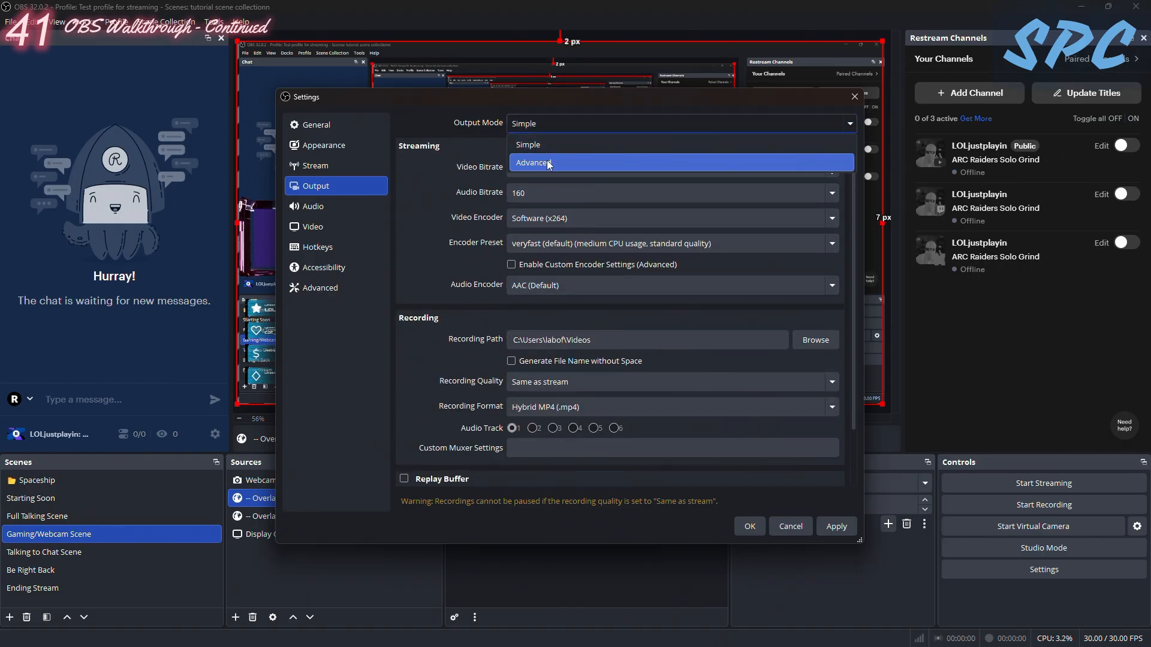
pyautogui.click(664, 349)
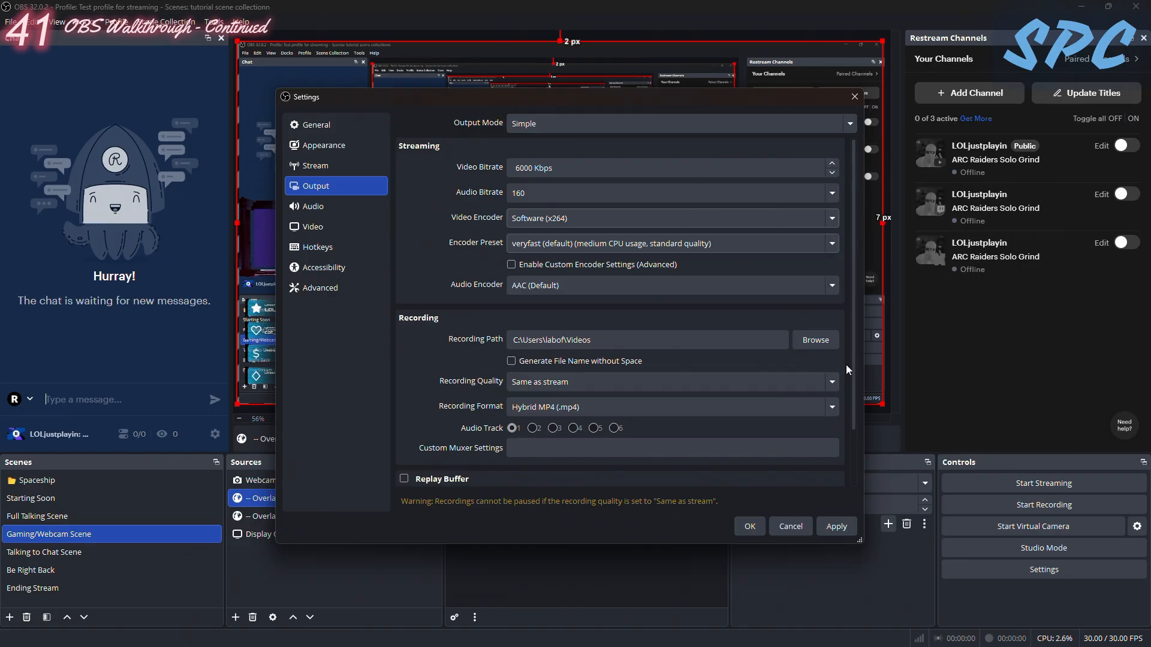
# - Set the Output Mode to Advanced and show its Streaming options
pyautogui.click(545, 124)
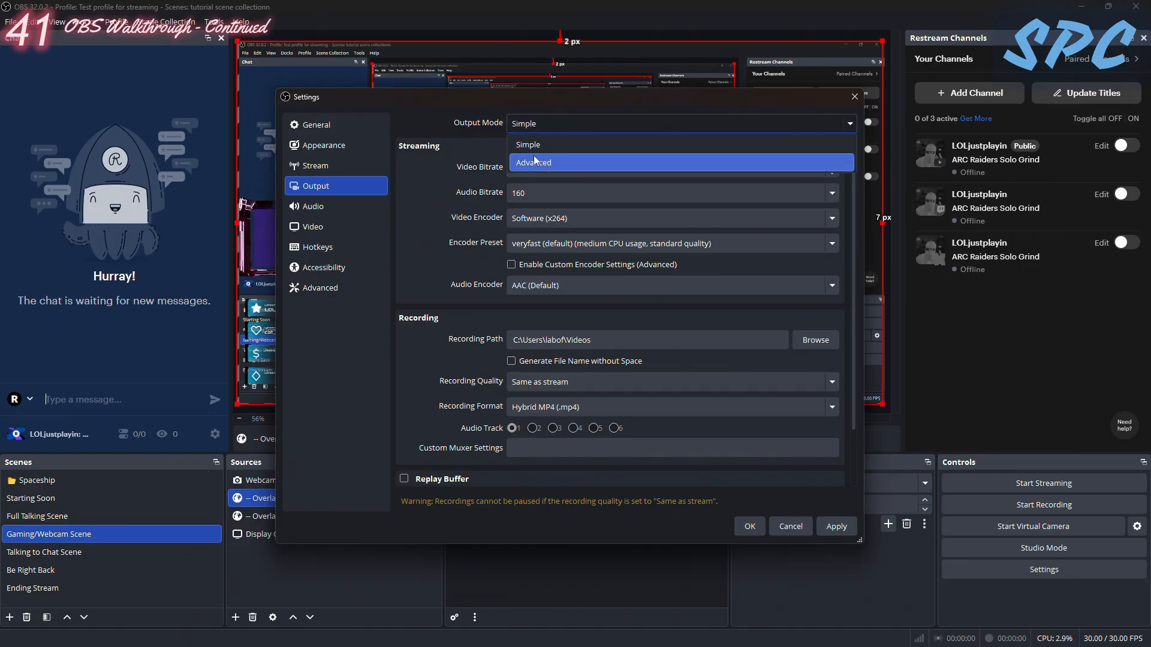
pyautogui.click(542, 160)
pyautogui.click(421, 149)
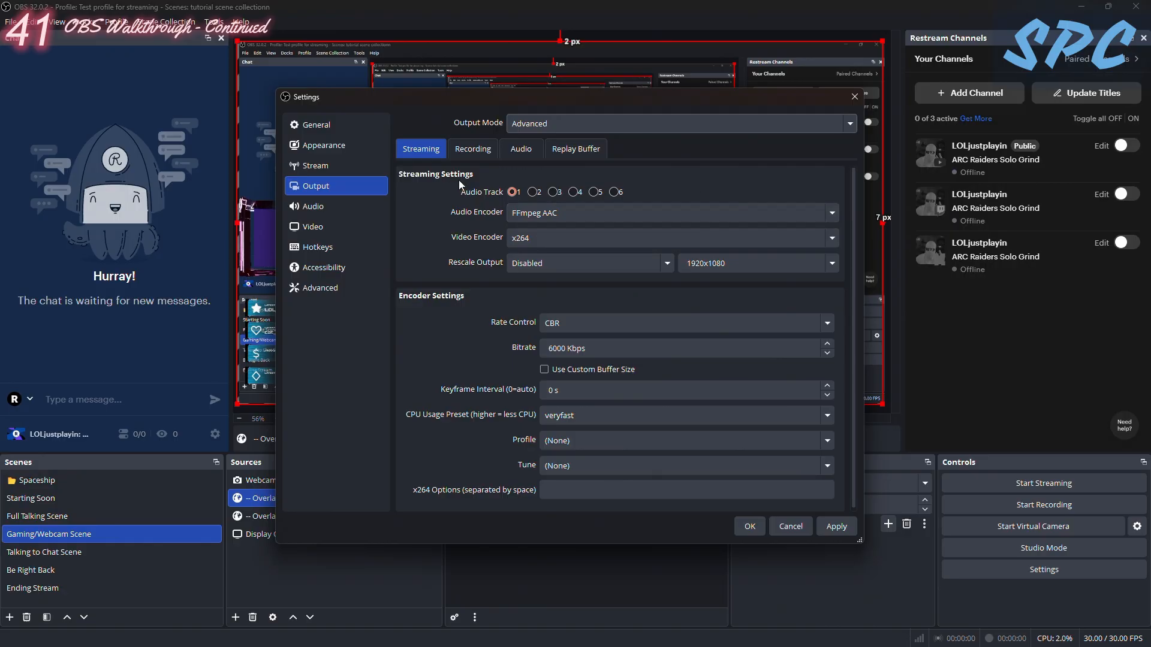
# - Set the output resolution to 1920x1080 and the frame rate to 60 FPS in the Video settings and apply them
pyautogui.click(318, 227)
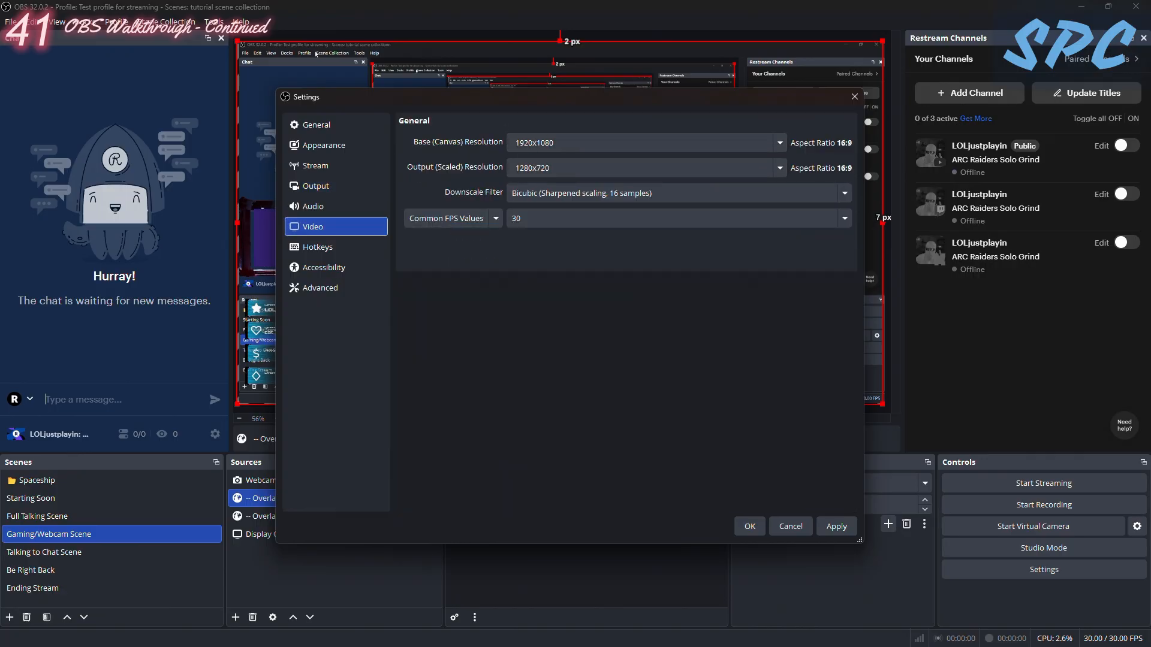
pyautogui.click(568, 217)
pyautogui.click(519, 398)
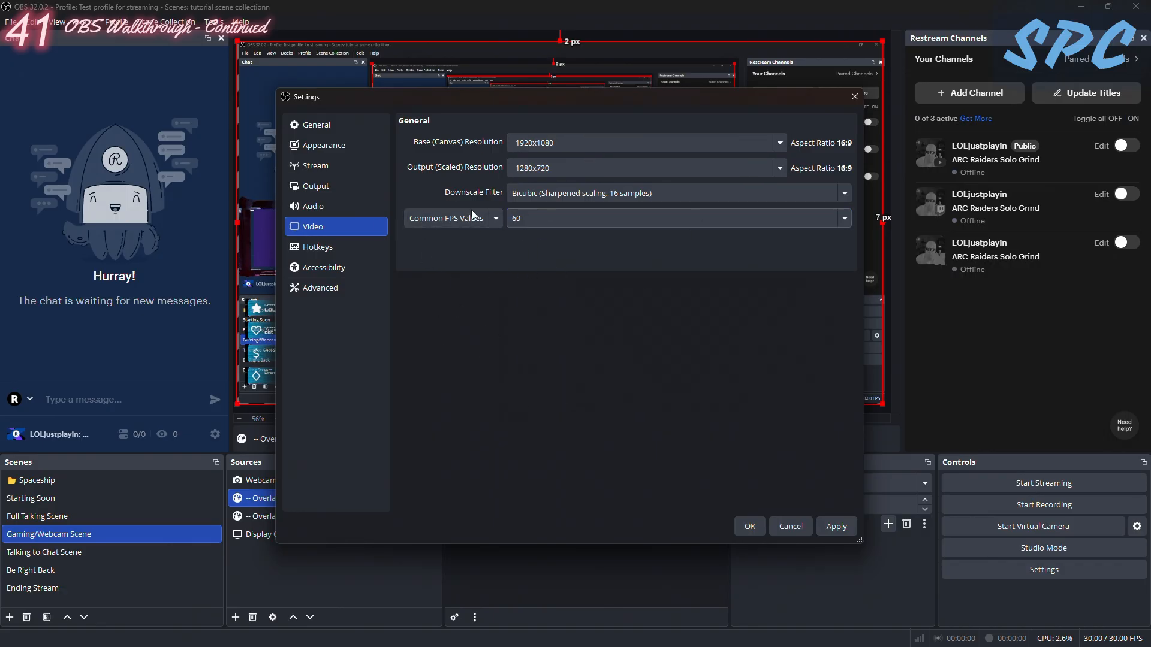
pyautogui.click(847, 218)
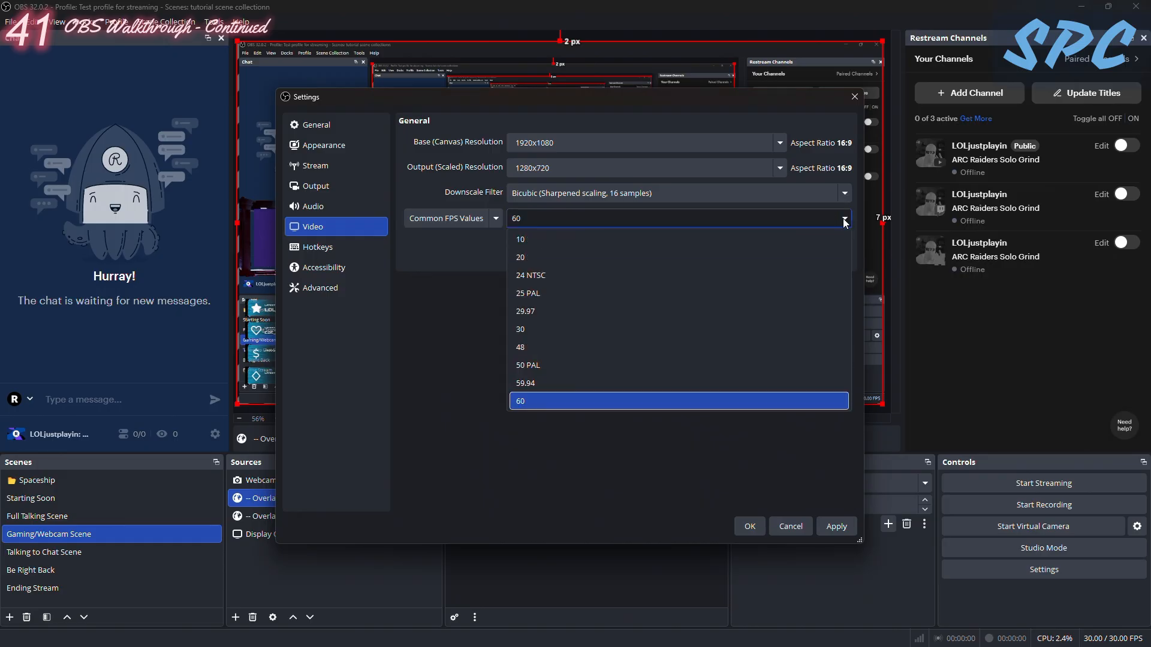
pyautogui.click(566, 400)
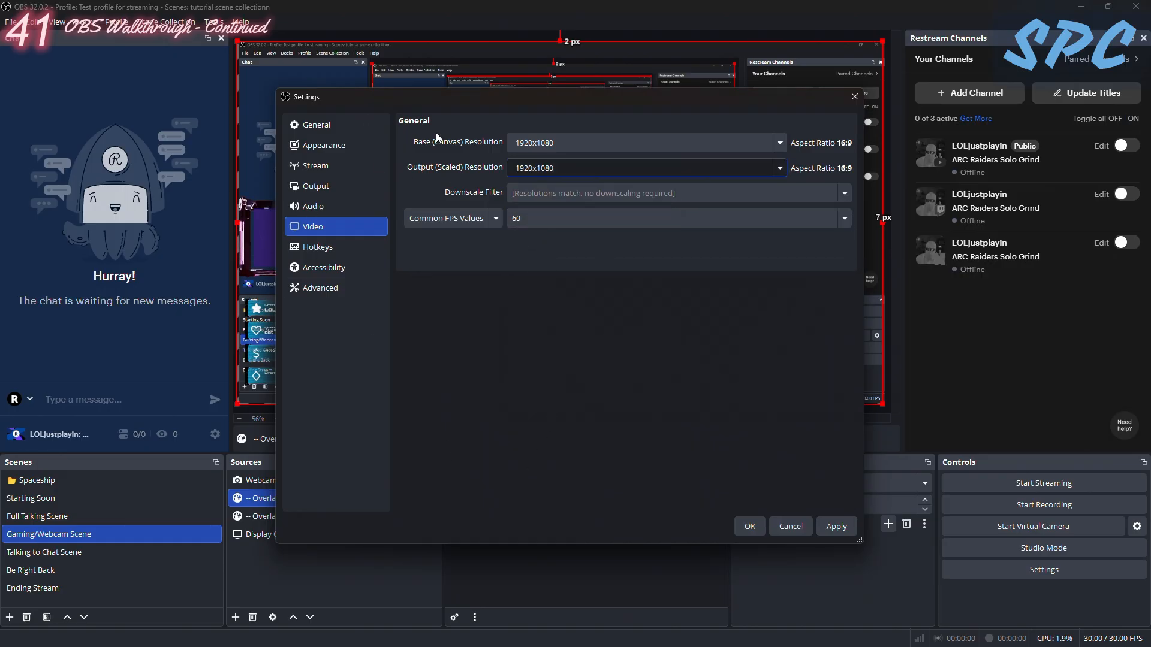
pyautogui.click(545, 223)
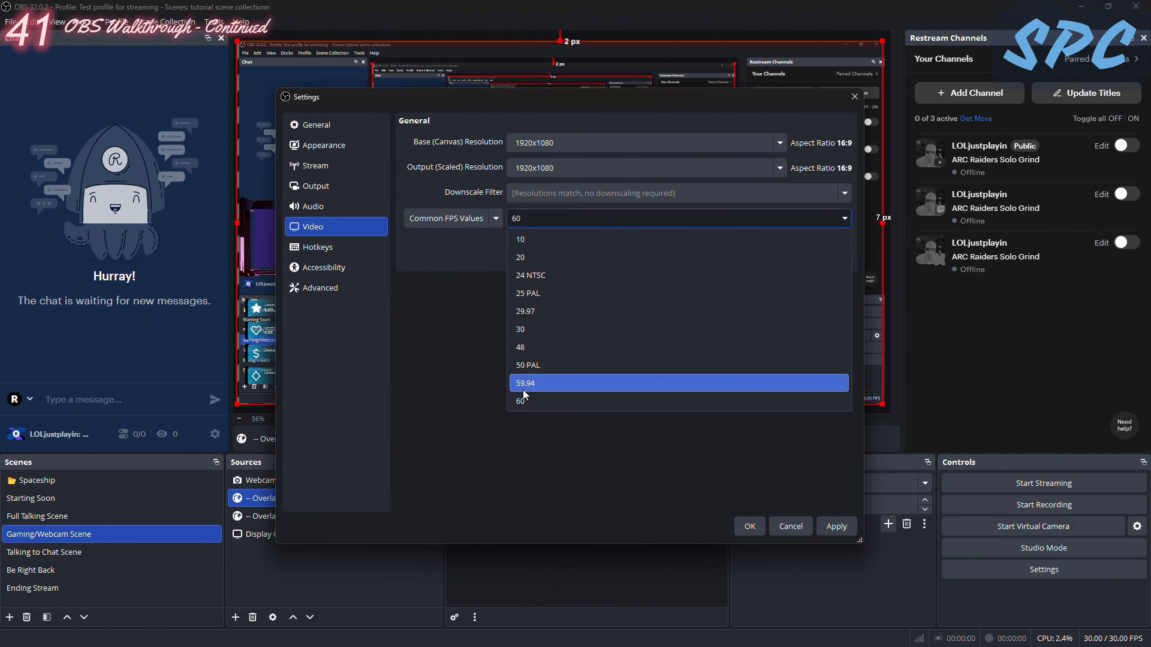
pyautogui.click(520, 401)
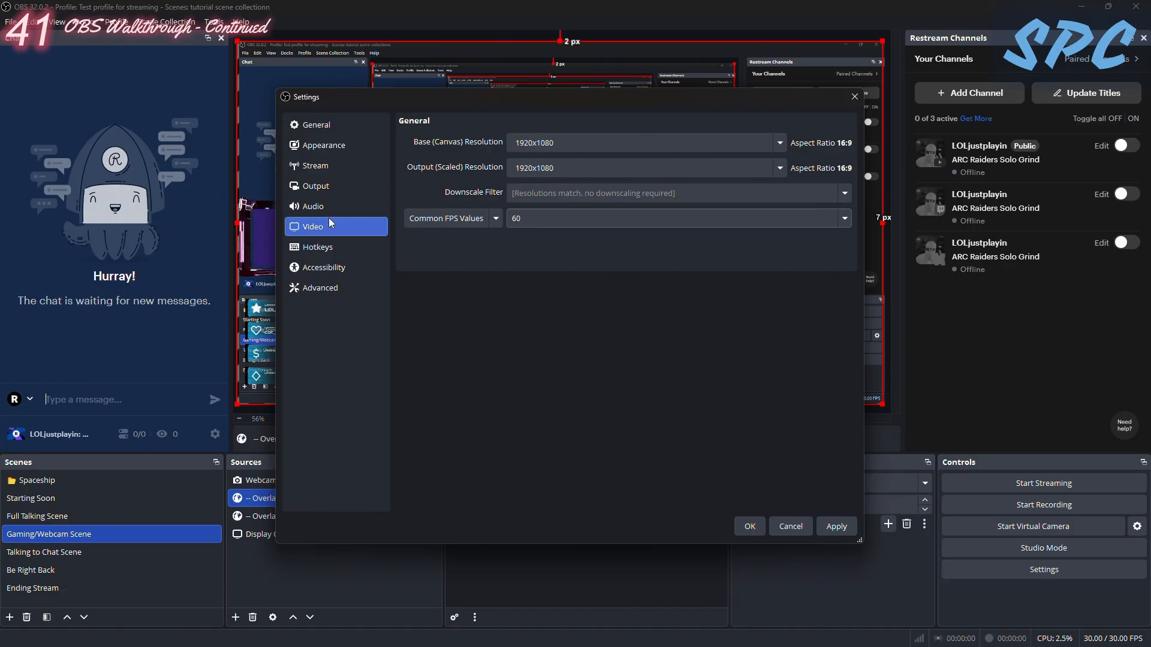
pyautogui.click(840, 520)
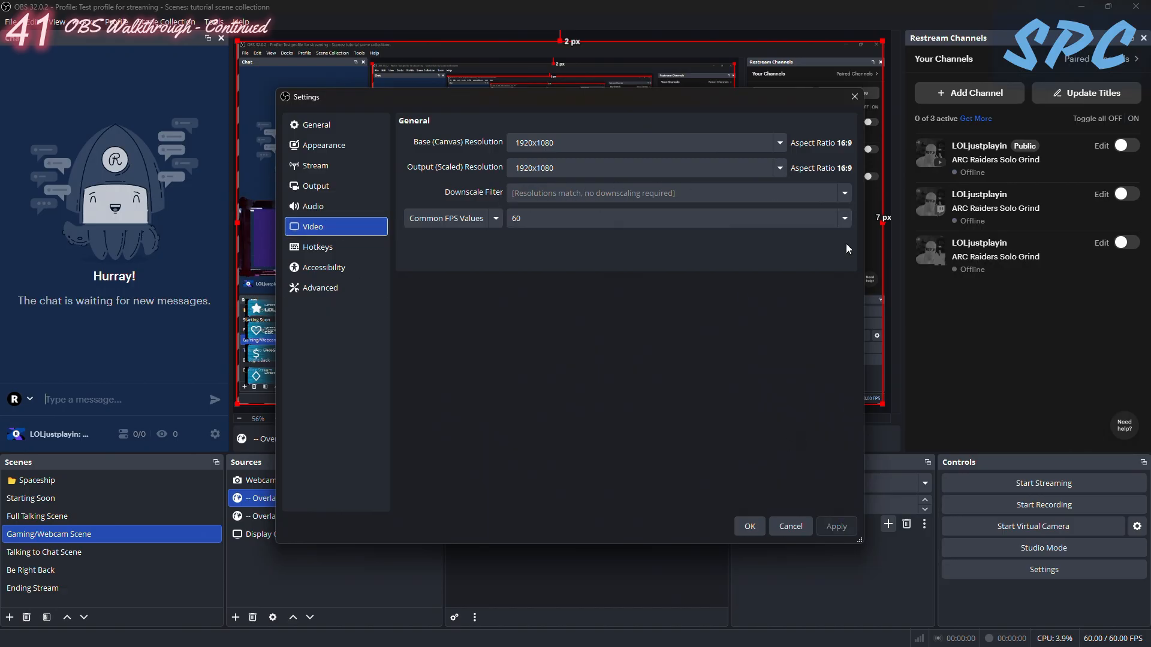
pyautogui.moveTo(556, 168); pyautogui.dragTo(460, 167)
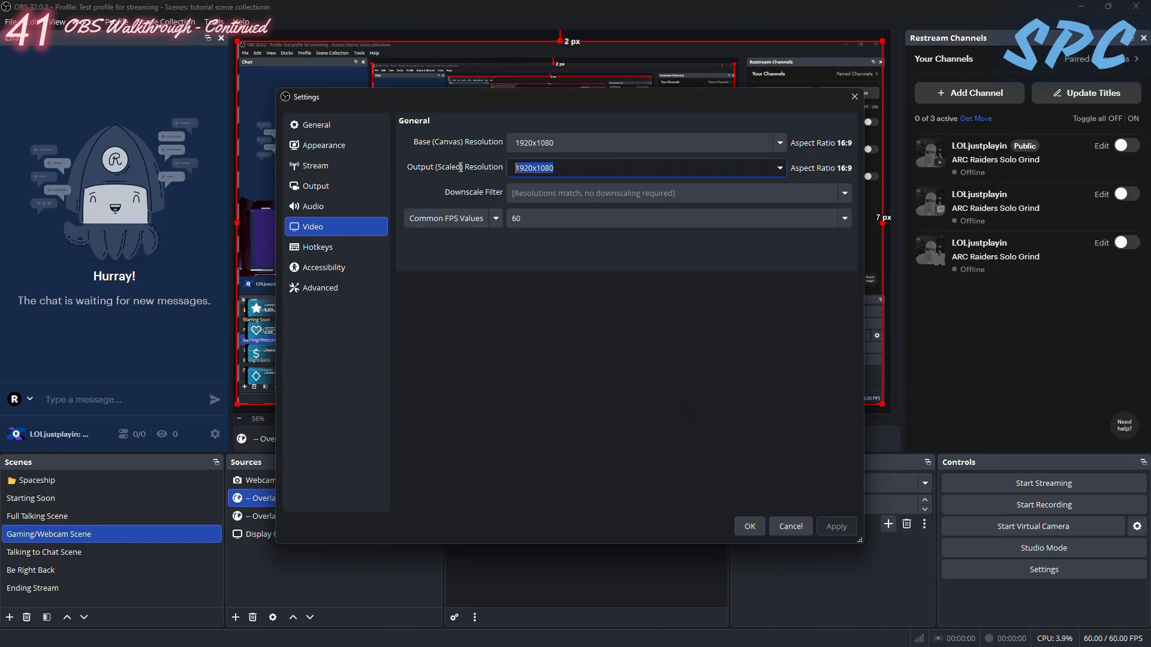
# - Compare the AMD HW H.264 (AVC) and x264 video encoders in the Output streaming settings, leaving x264 selected
pyautogui.click(321, 191)
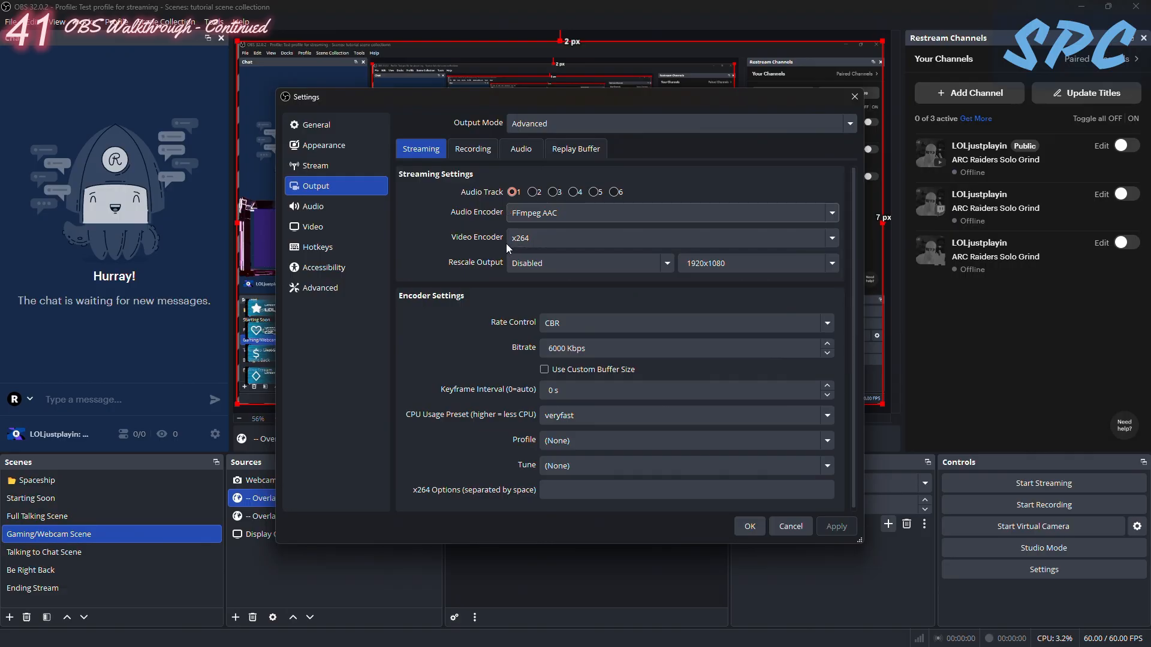
pyautogui.click(524, 238)
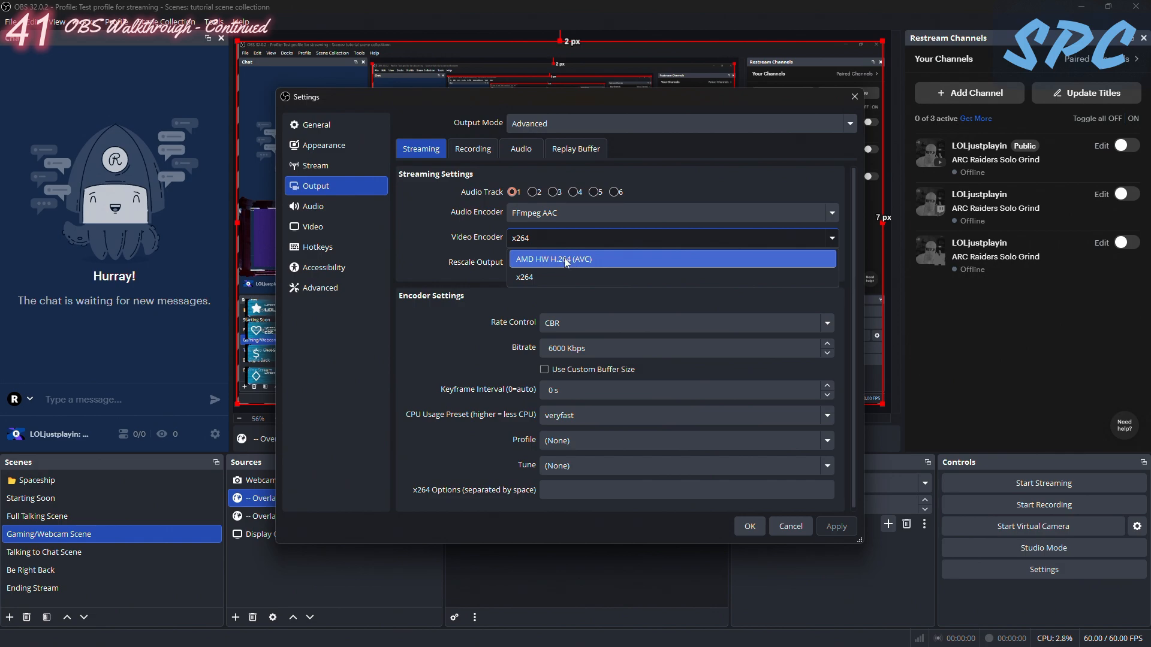
pyautogui.click(549, 264)
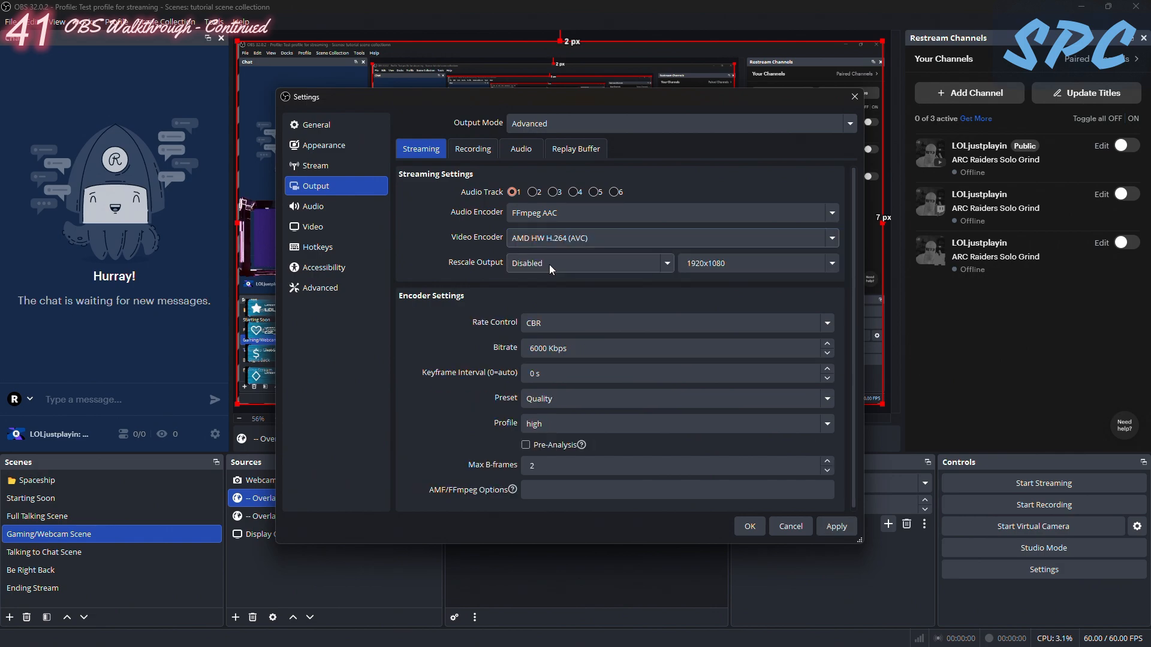
pyautogui.click(531, 239)
pyautogui.click(541, 274)
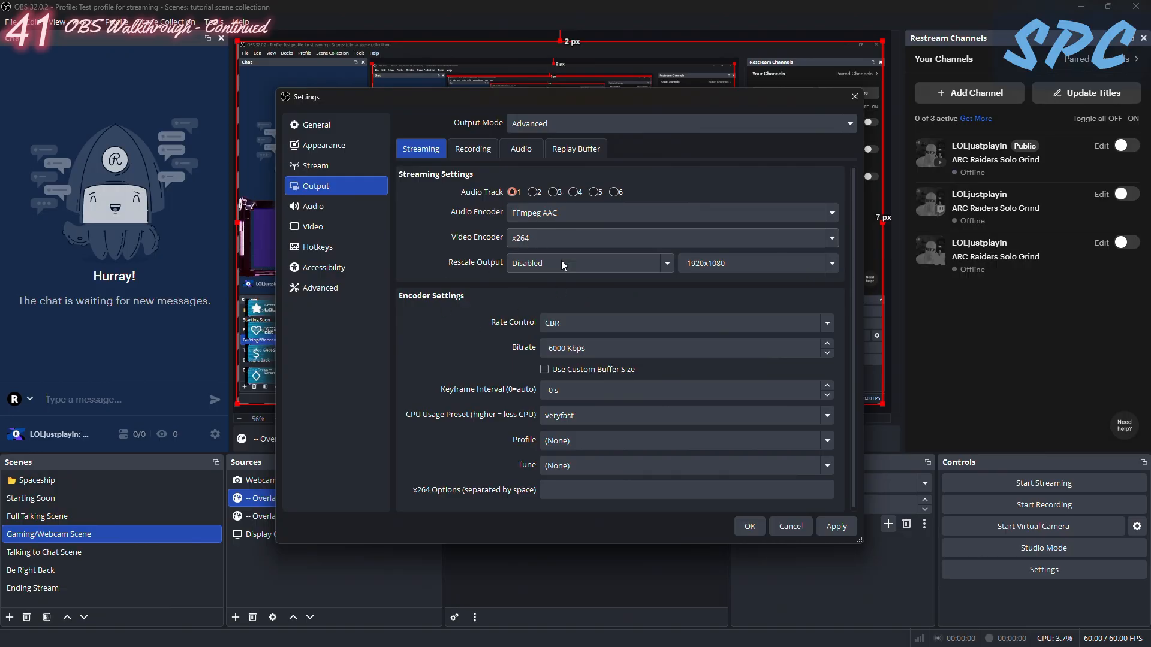
pyautogui.click(540, 247)
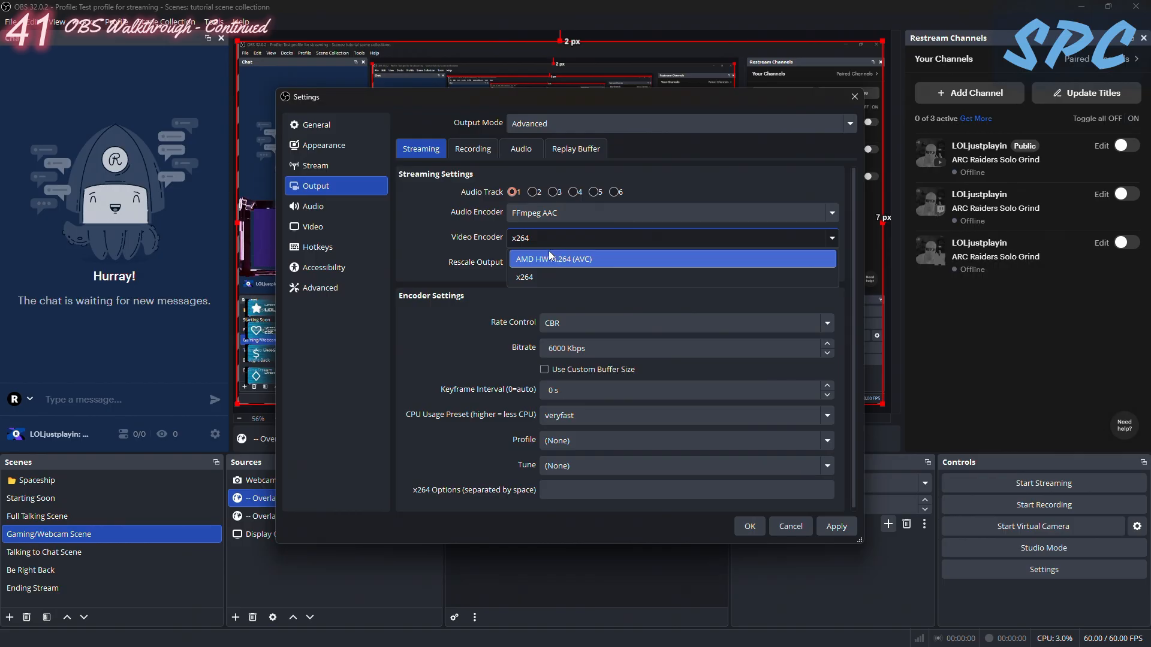
pyautogui.click(526, 278)
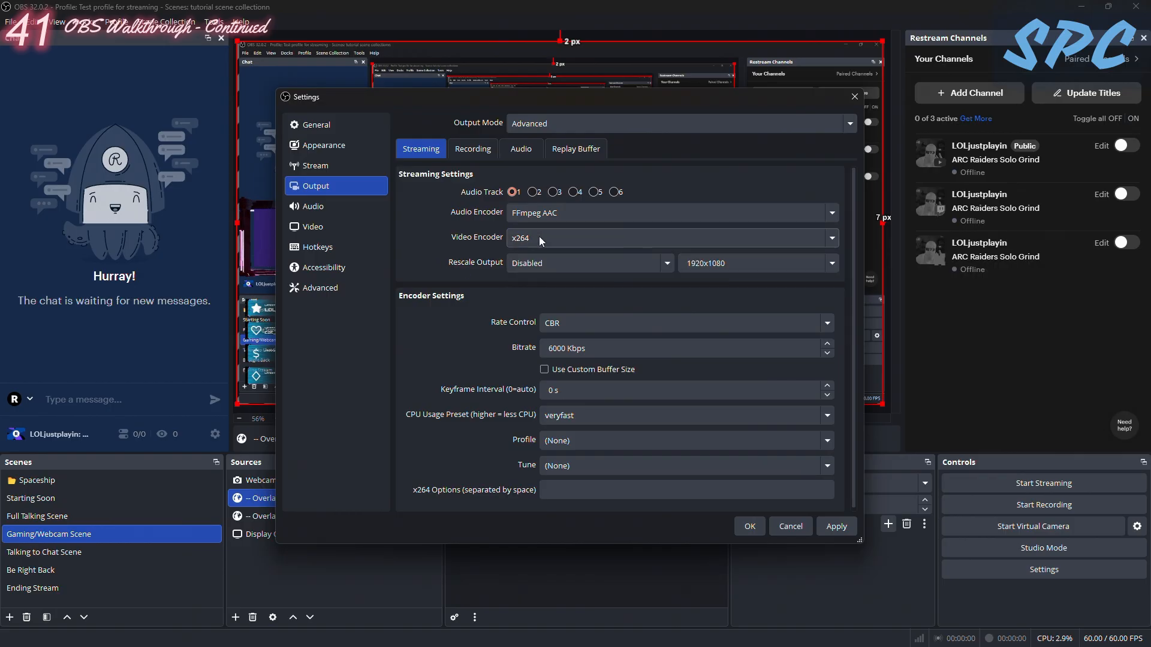
pyautogui.click(517, 240)
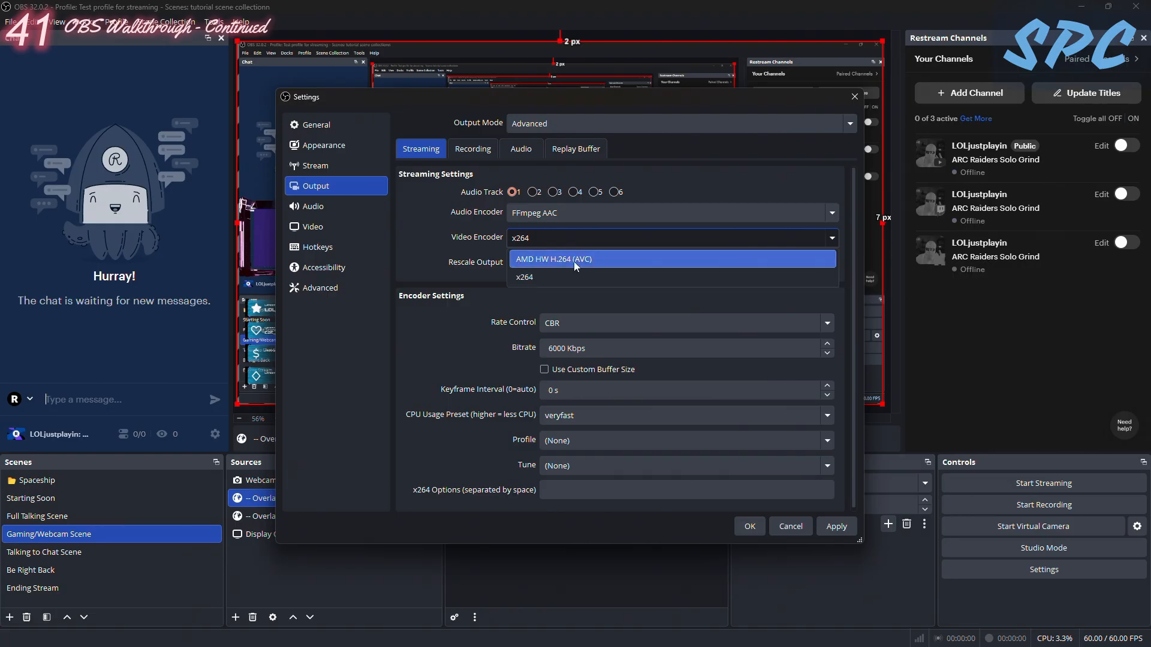
pyautogui.click(540, 259)
pyautogui.click(527, 238)
pyautogui.click(578, 264)
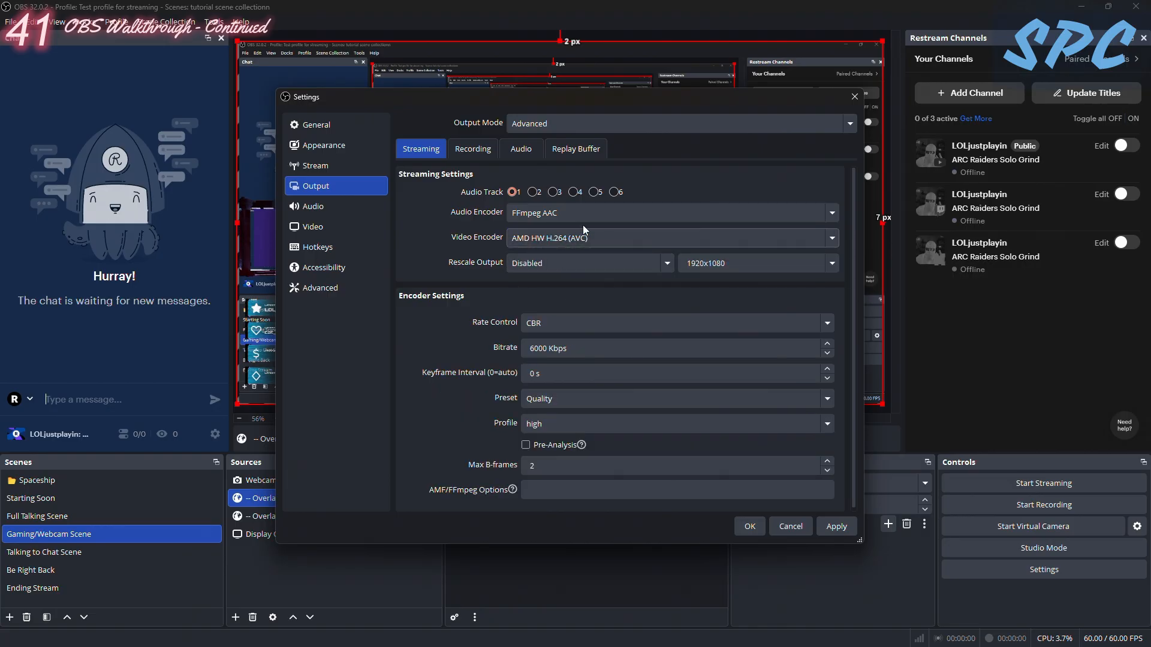
pyautogui.click(554, 239)
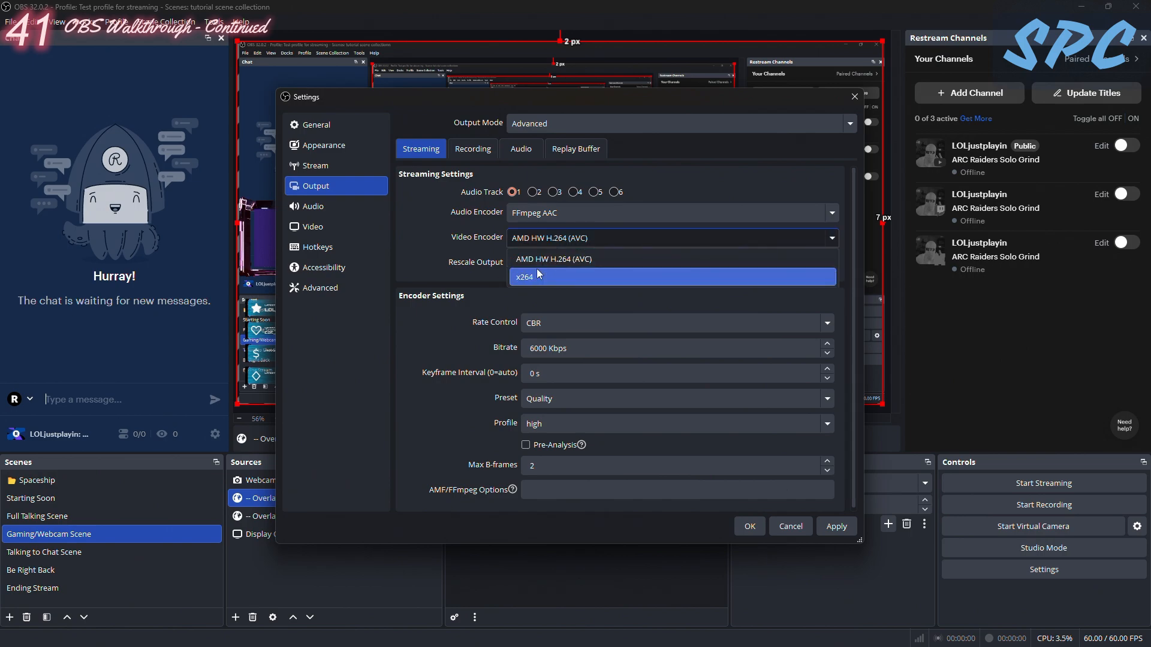
pyautogui.click(537, 276)
pyautogui.click(541, 242)
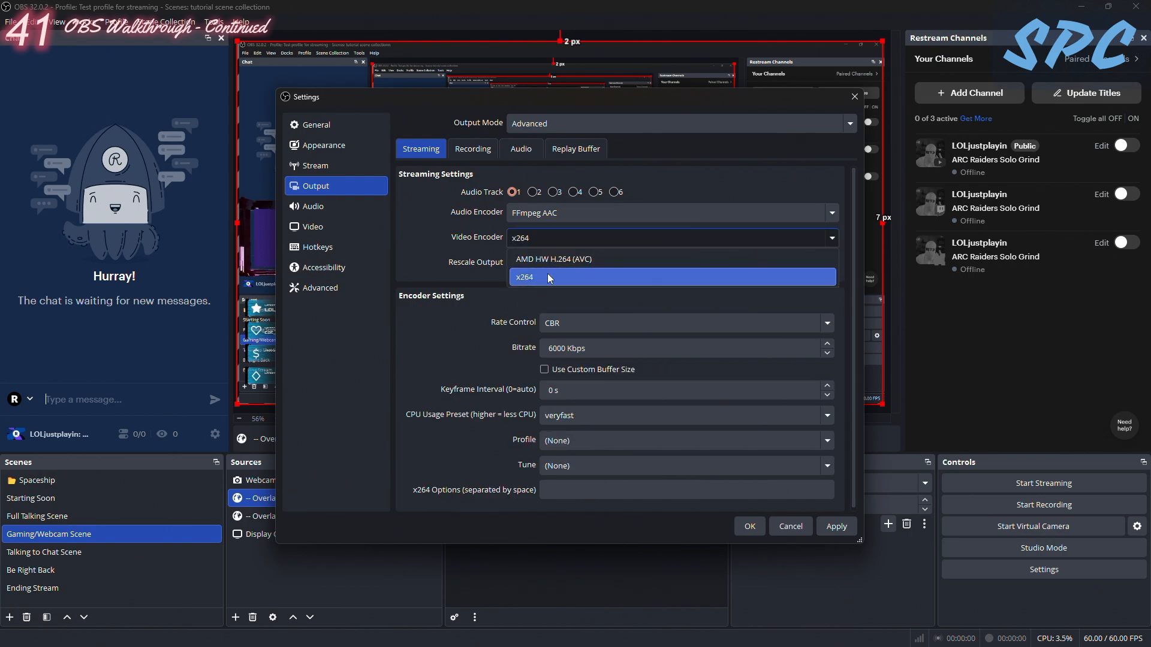
pyautogui.click(538, 276)
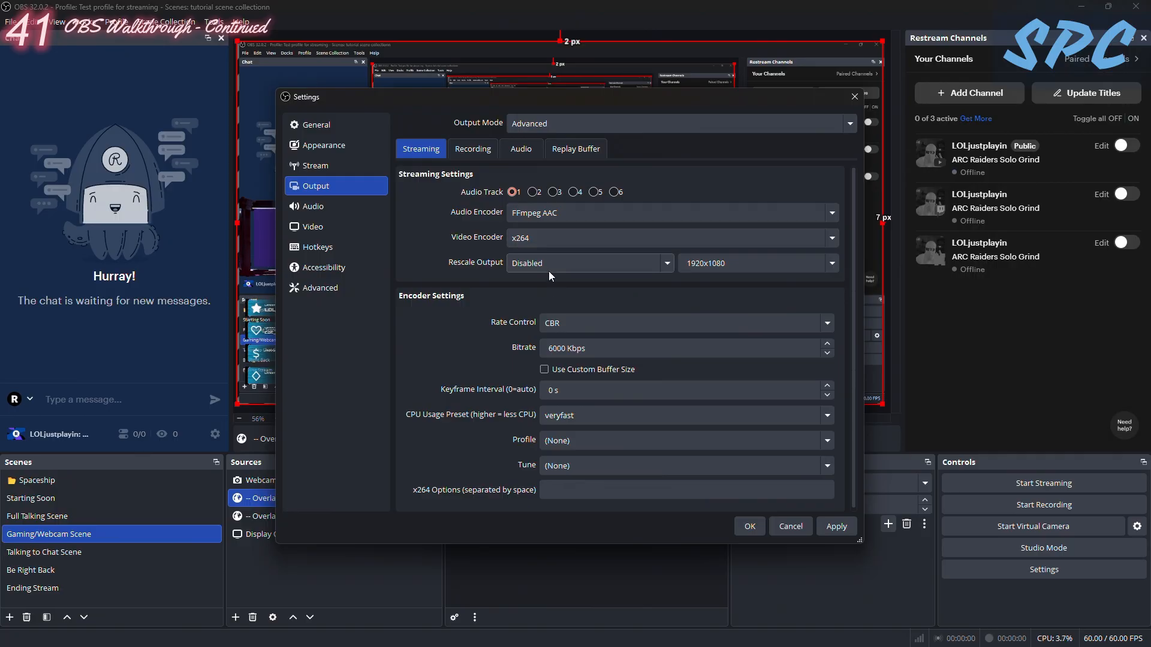
# - Set the stream's Rescale Output to Bicubic (Sharpened scaling, 16 samples) with a resolution of 1280x720
pyautogui.click(549, 269)
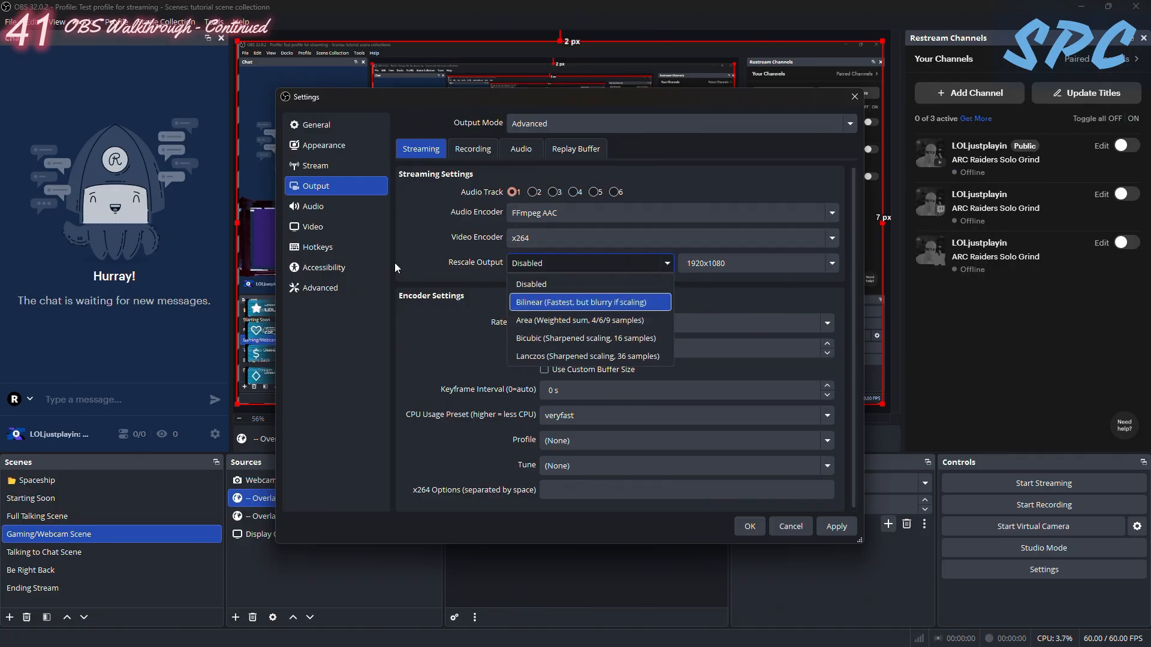
pyautogui.click(313, 227)
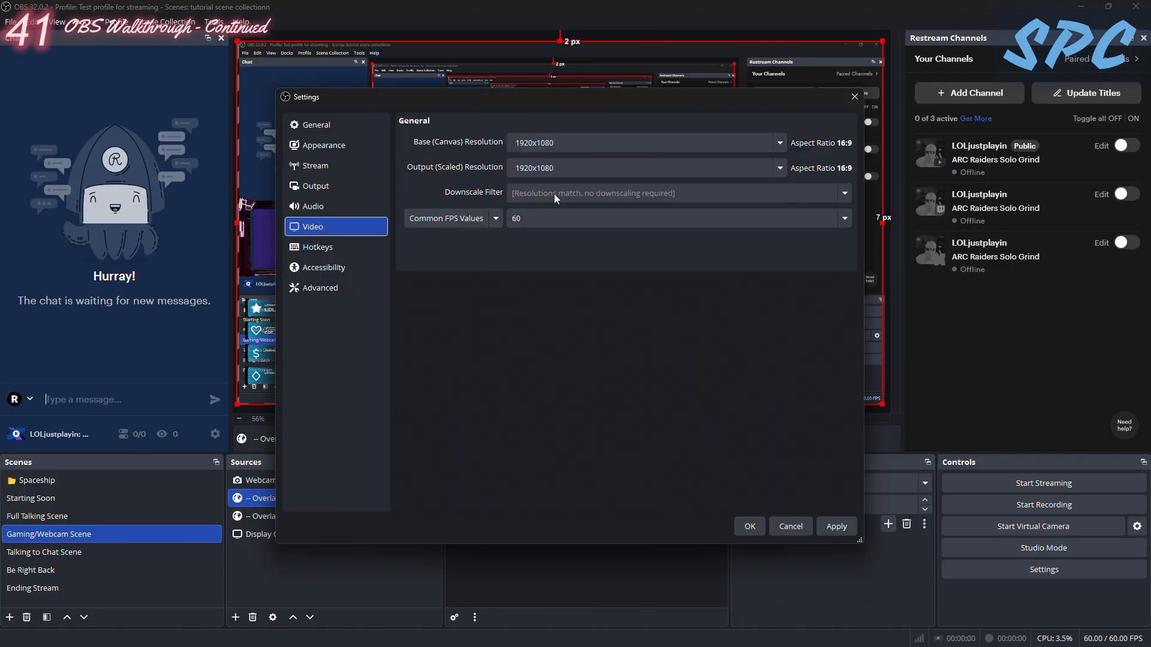
pyautogui.click(342, 186)
pyautogui.click(546, 264)
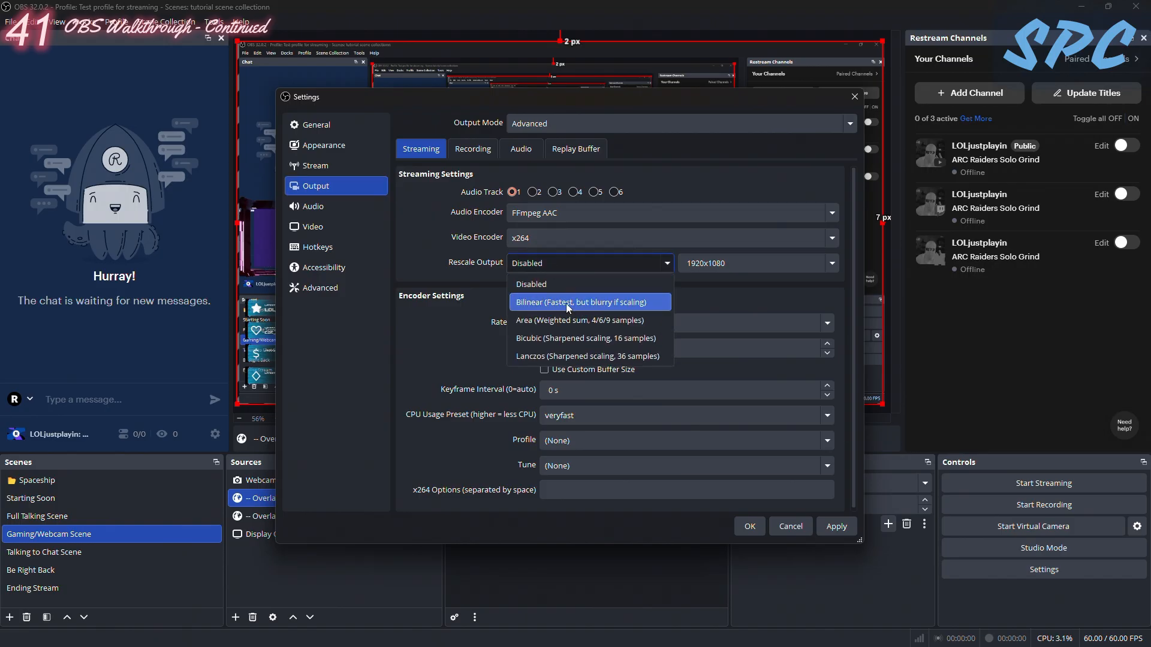
pyautogui.click(556, 338)
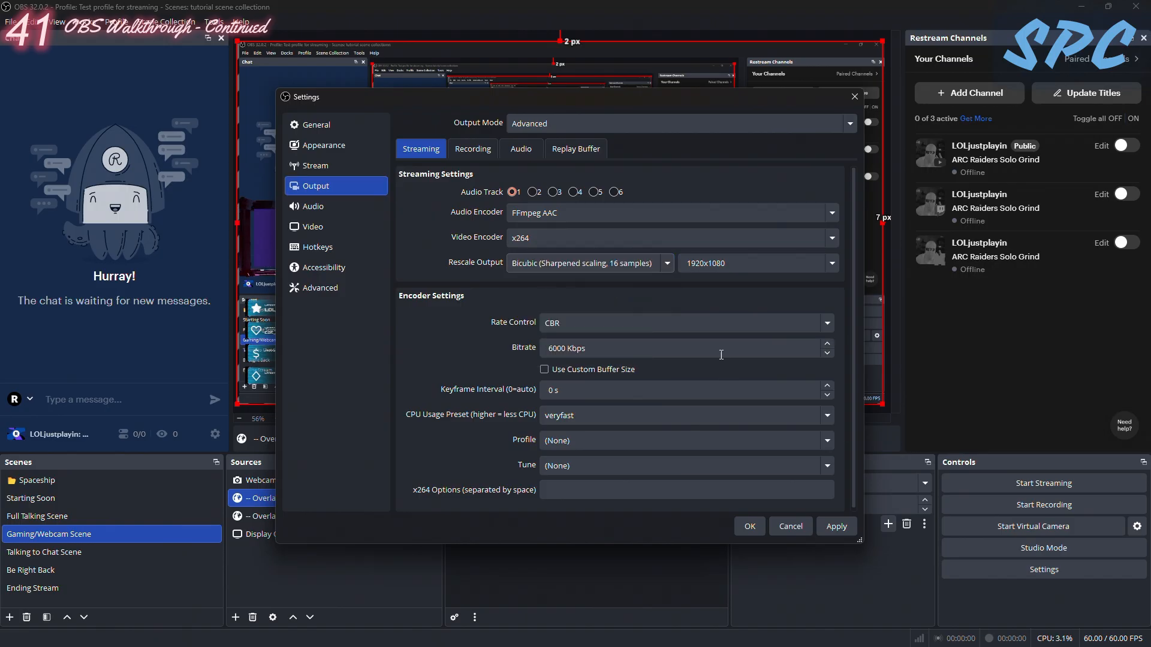
pyautogui.doubleClick(734, 266)
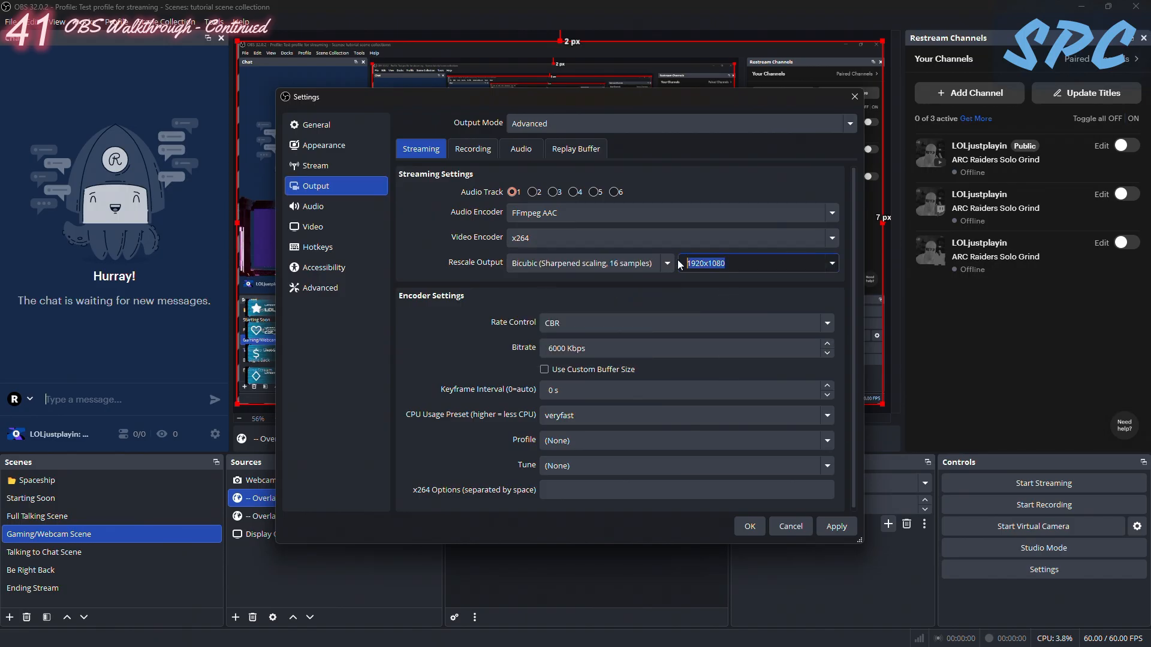
pyautogui.write('1280x720')
pyautogui.click(779, 269)
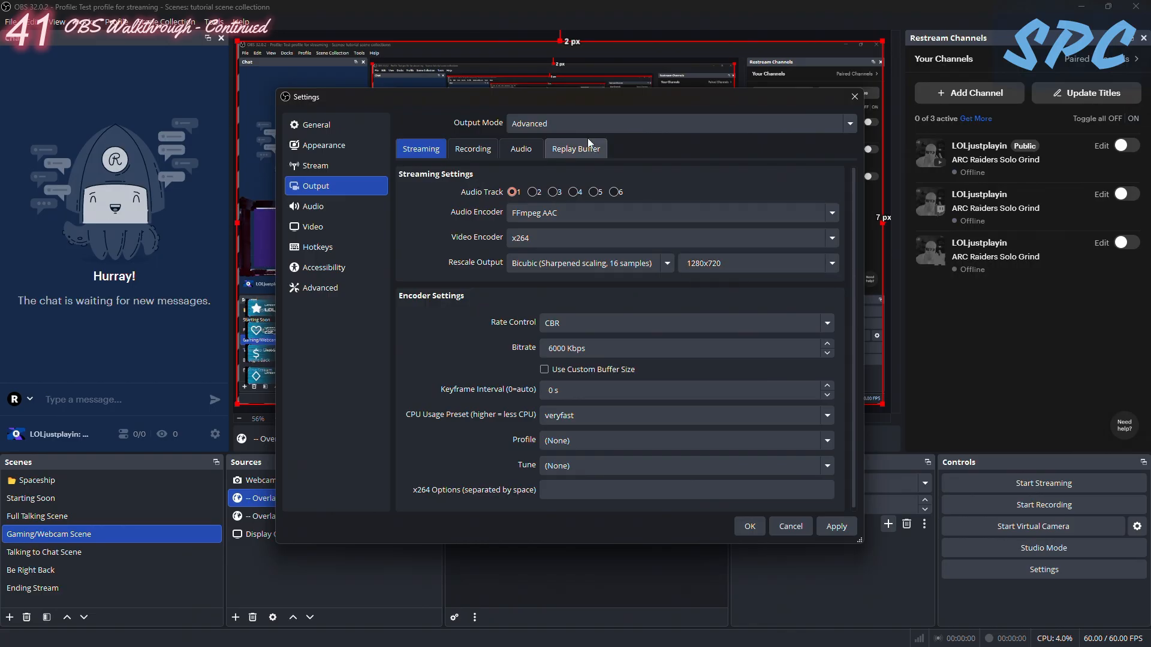
pyautogui.click(832, 263)
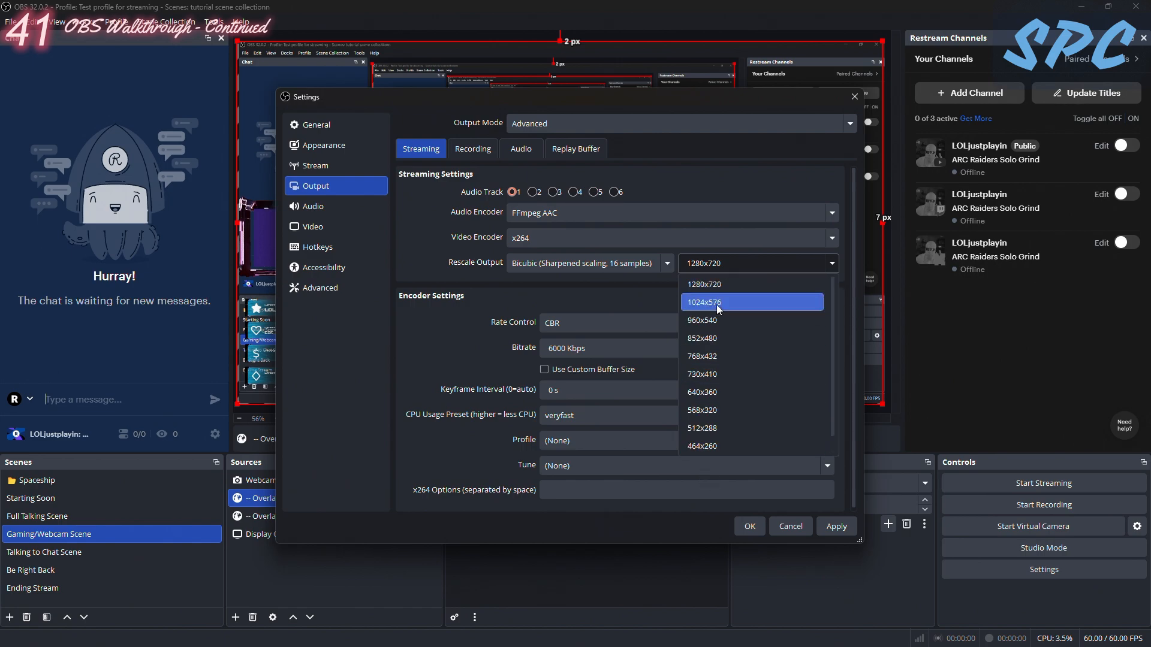
pyautogui.click(724, 283)
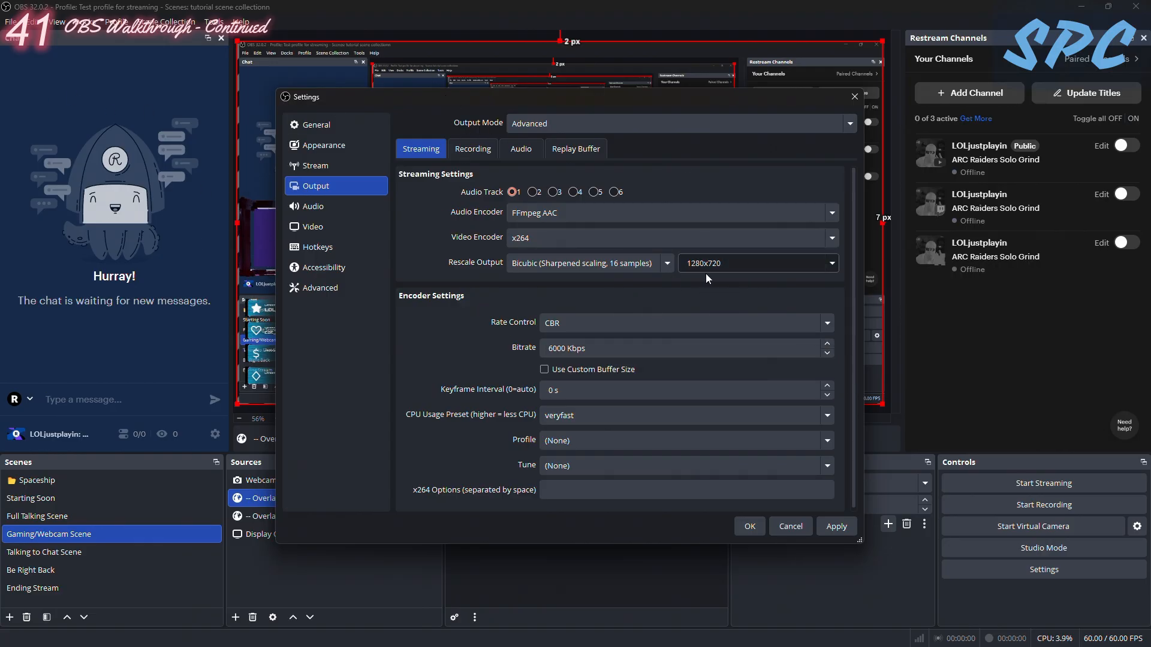
# - Set the x264 stream encoder's bitrate to 8000 Kbps and its keyframe interval to 2 s
pyautogui.doubleClick(567, 348)
pyautogui.write('8000')
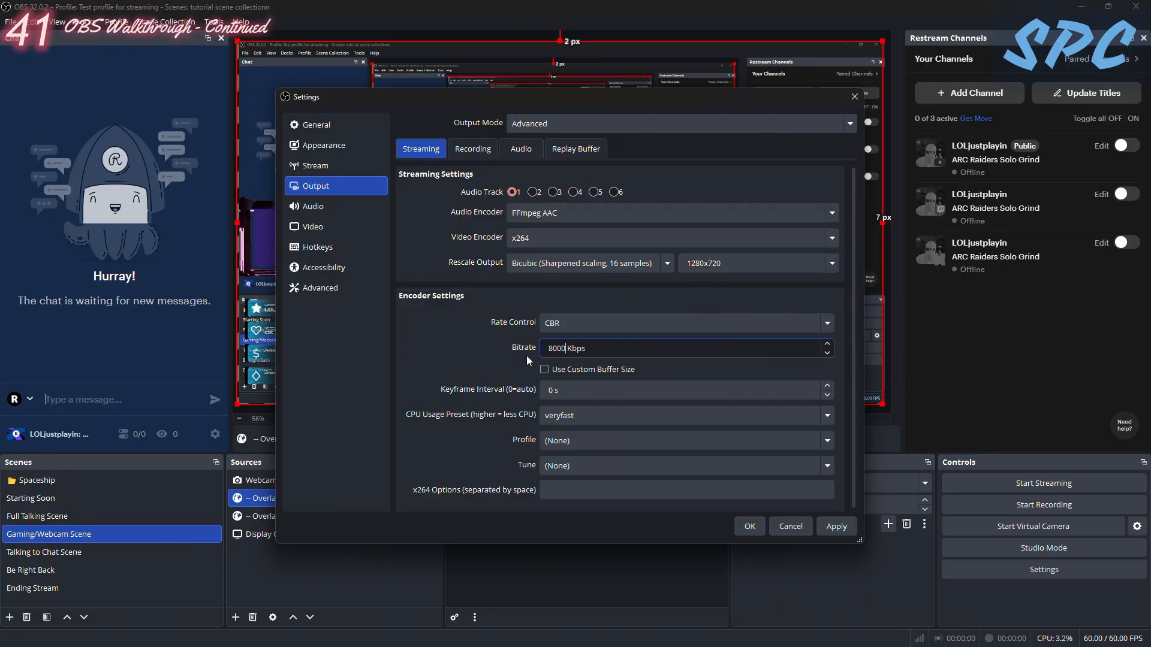
pyautogui.doubleClick(553, 390)
pyautogui.write('2')
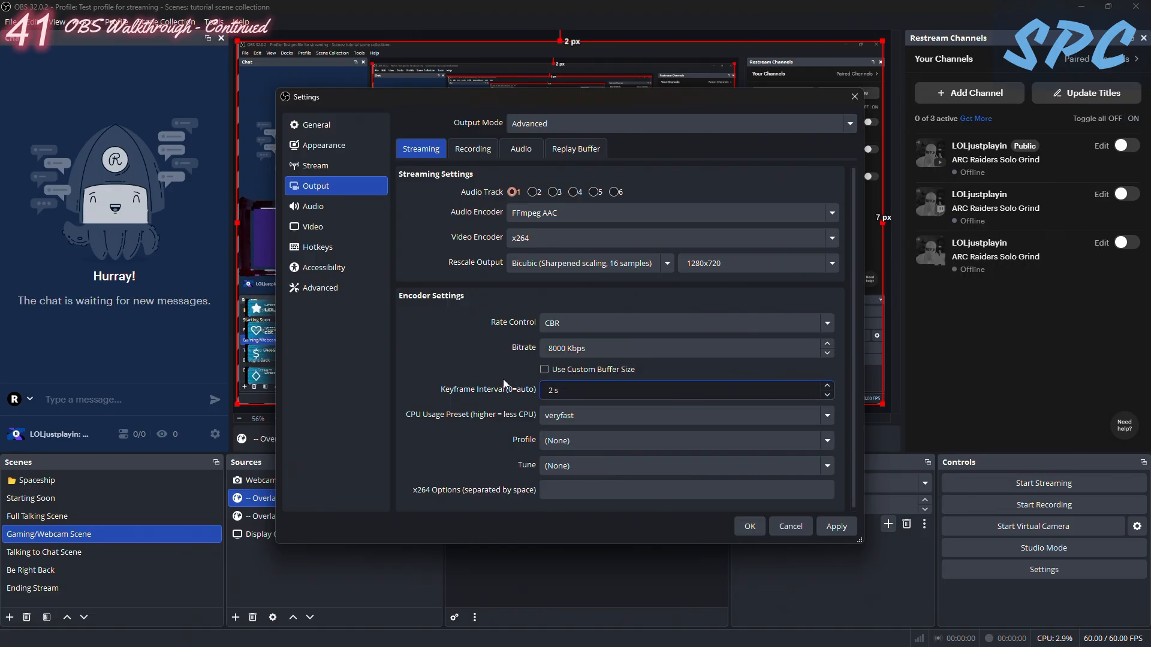
pyautogui.click(520, 411)
pyautogui.scroll(-1, 573, 359)
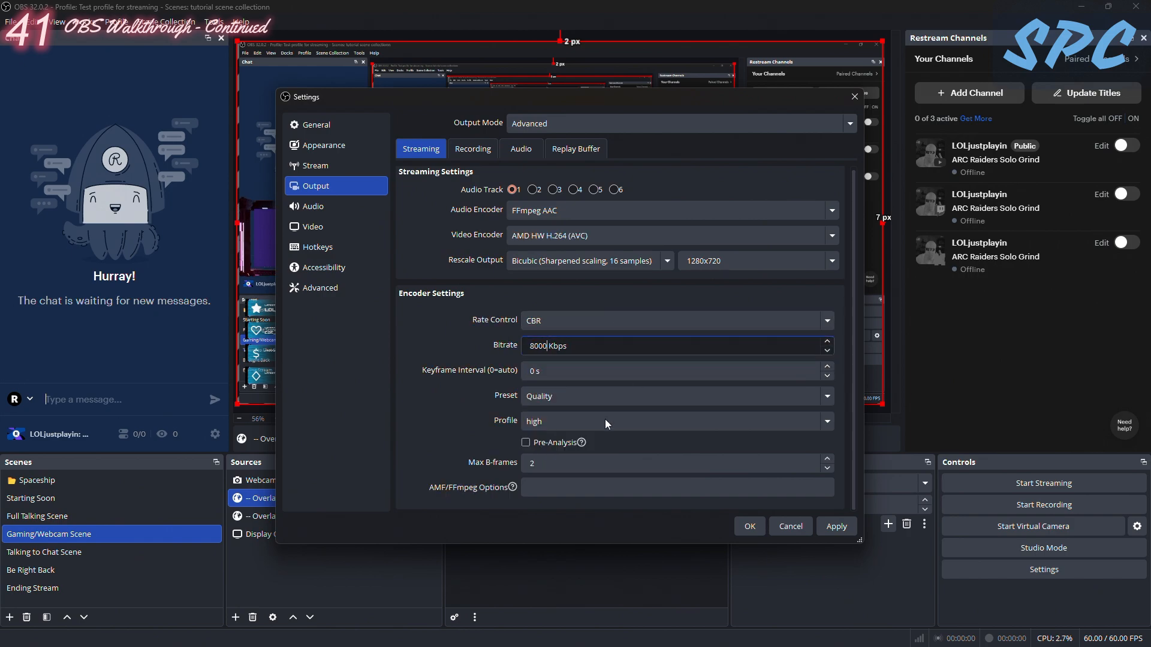
# - Set the AMD HW H.264 stream encoder's keyframe interval to 2 s
pyautogui.moveTo(569, 346); pyautogui.dragTo(514, 349)
pyautogui.click(470, 372)
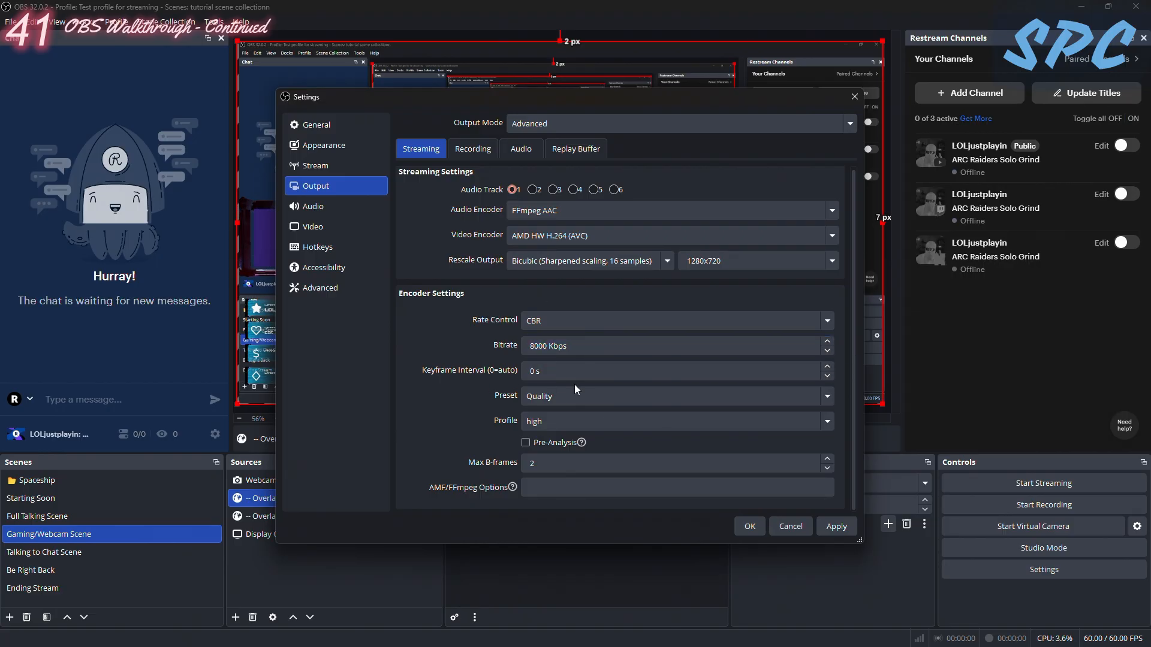
pyautogui.click(613, 339)
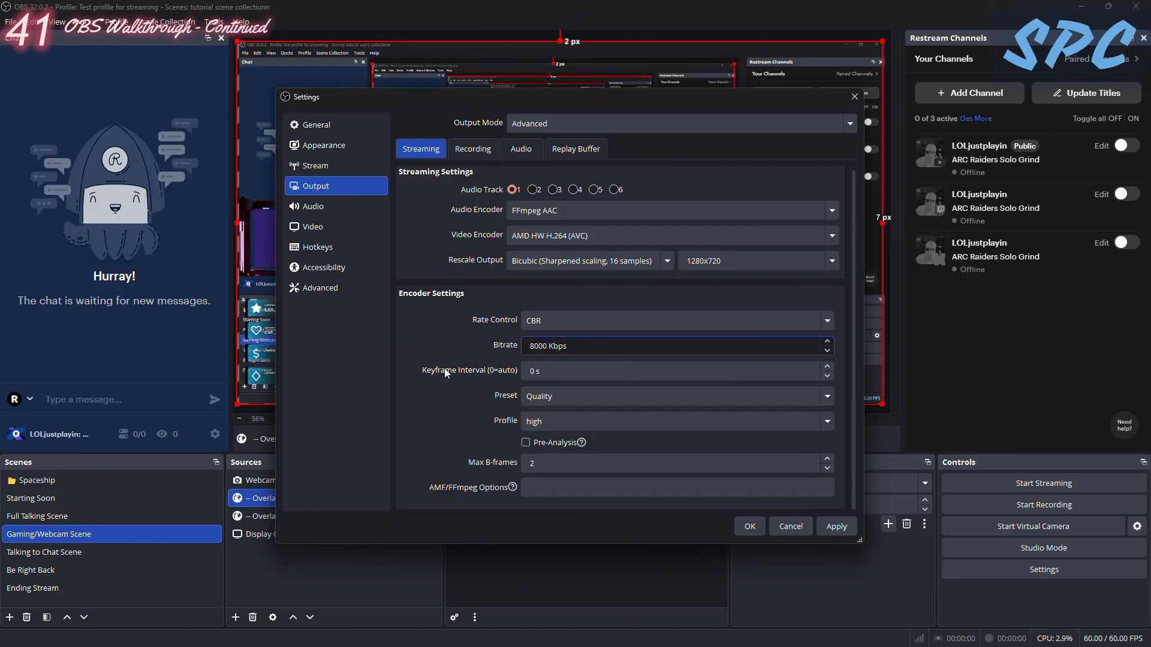
pyautogui.click(536, 372)
pyautogui.doubleClick(535, 371)
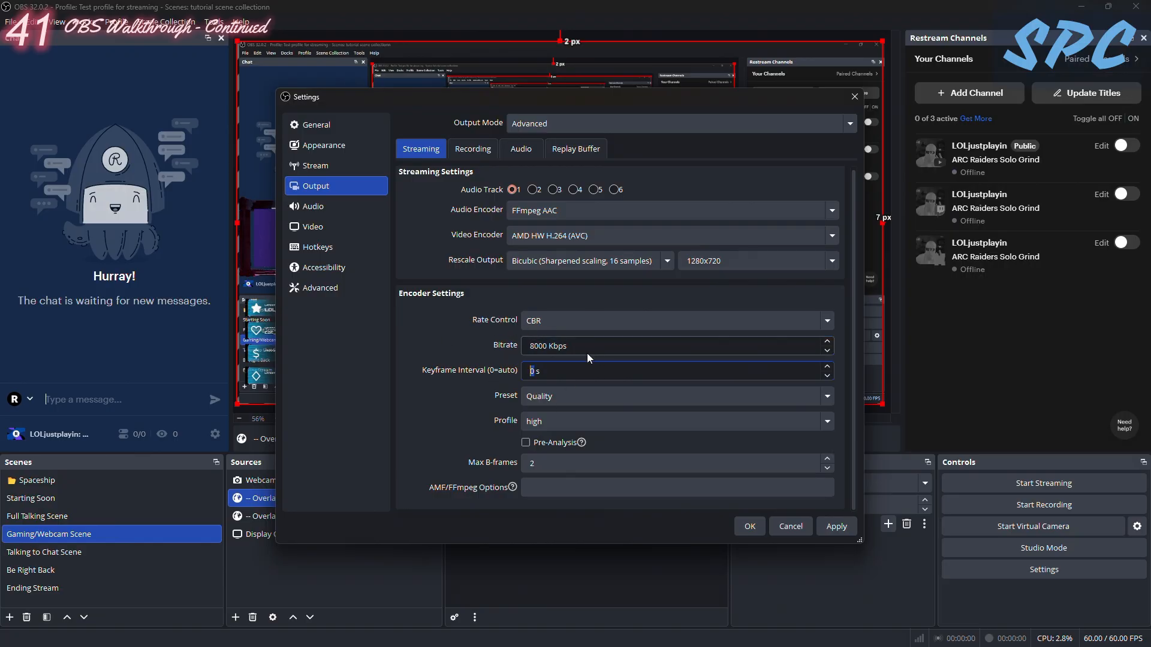
pyautogui.write('2')
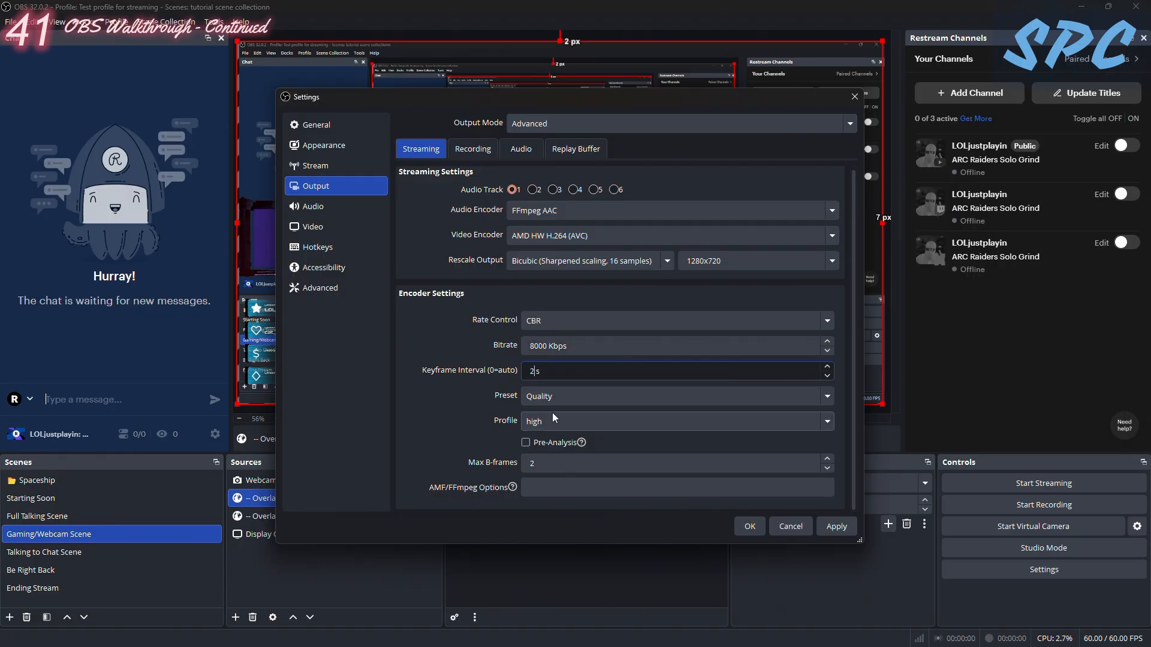
# - Compare the Quality and Balanced presets for the AMD HW H.264 stream encoder, leaving Balanced selected
pyautogui.click(559, 396)
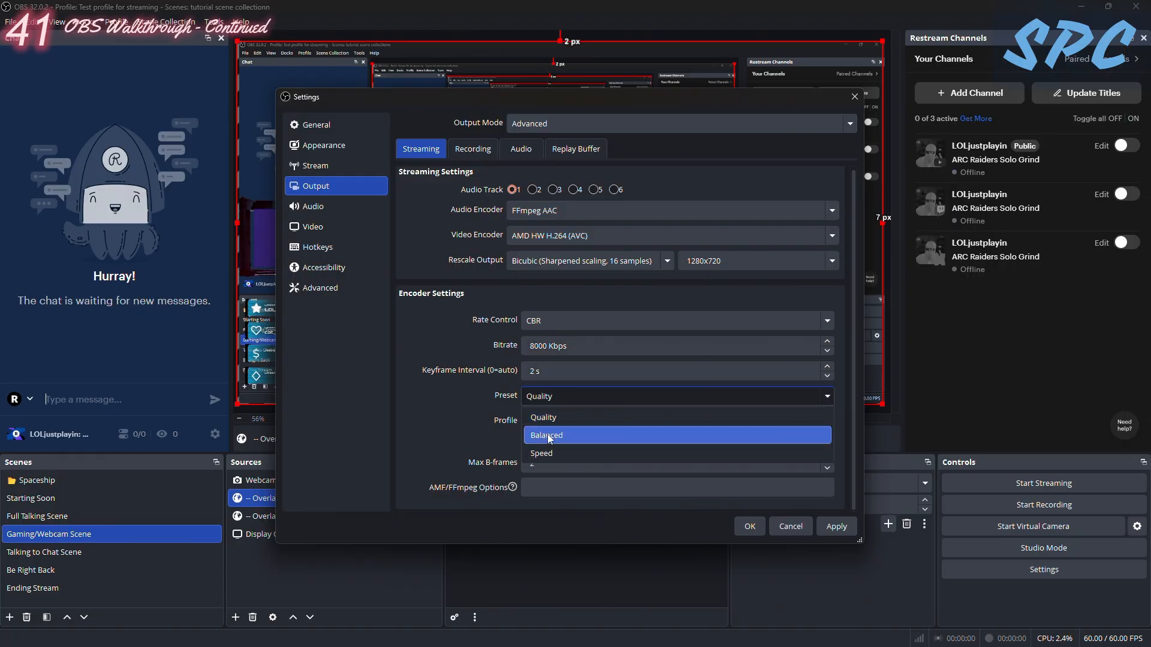
pyautogui.click(535, 418)
pyautogui.scroll(1, 593, 339)
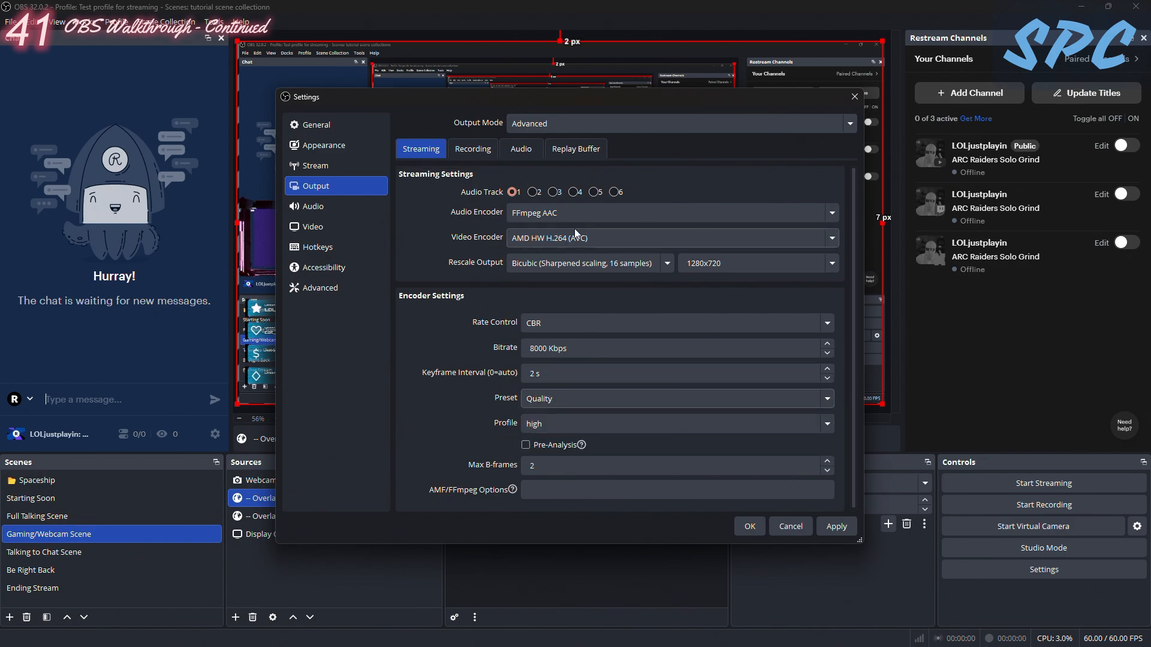
pyautogui.click(544, 400)
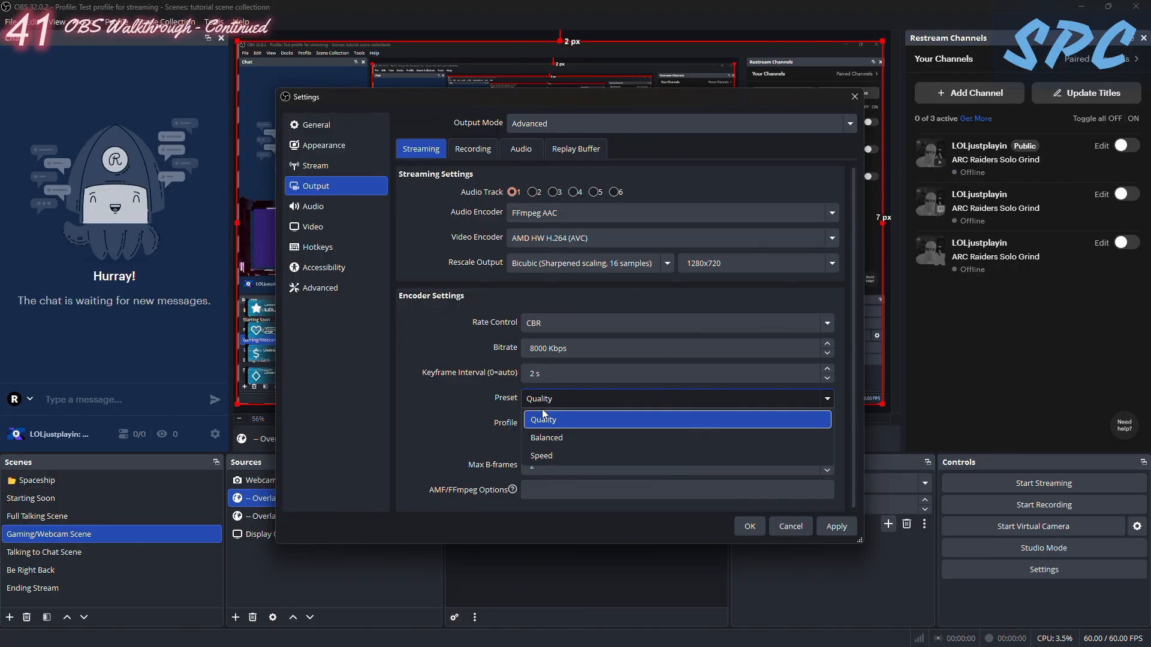
pyautogui.click(545, 418)
pyautogui.scroll(-1, 495, 407)
pyautogui.scroll(1, 490, 438)
pyautogui.scroll(-1, 515, 414)
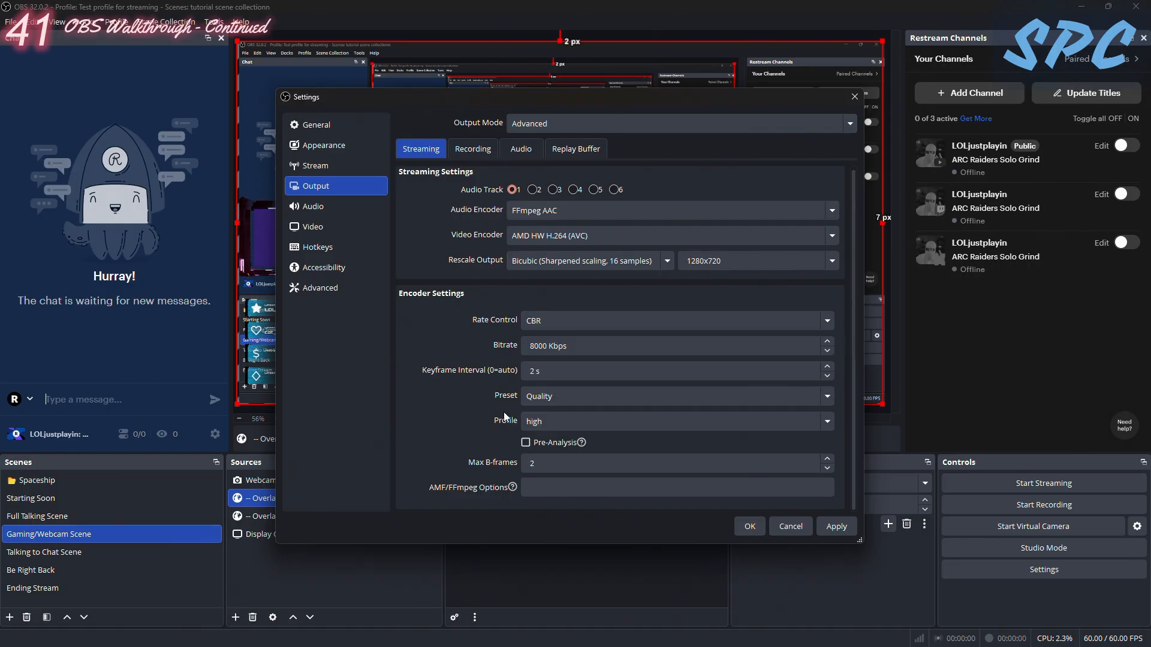
pyautogui.click(544, 404)
pyautogui.click(543, 431)
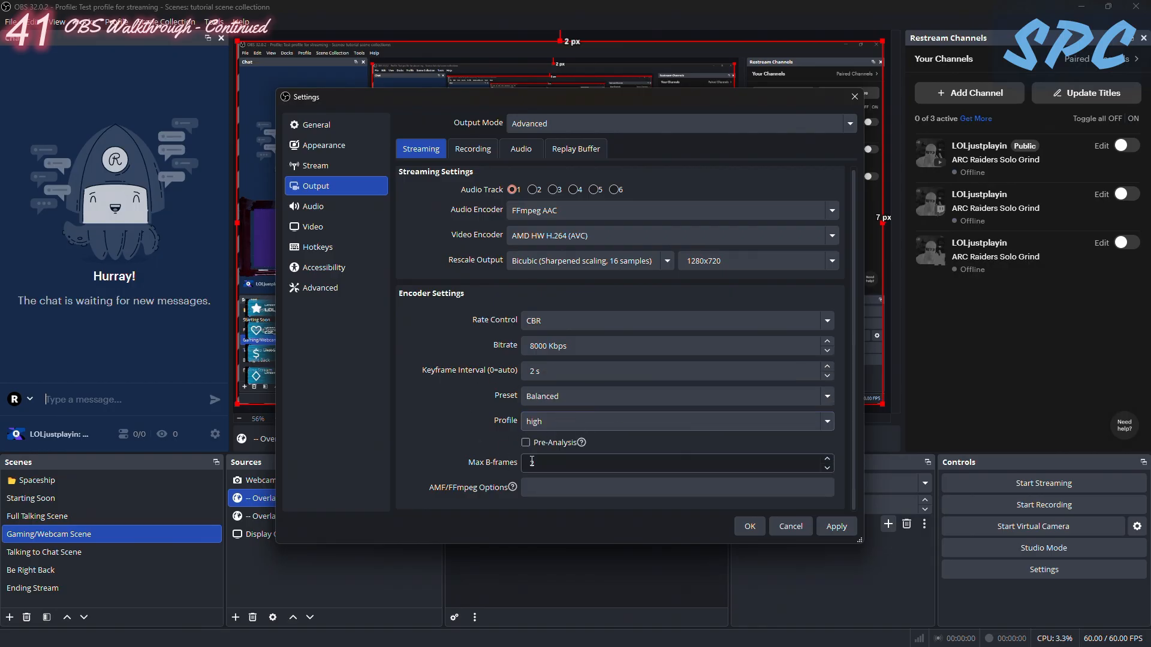
pyautogui.scroll(1, 552, 459)
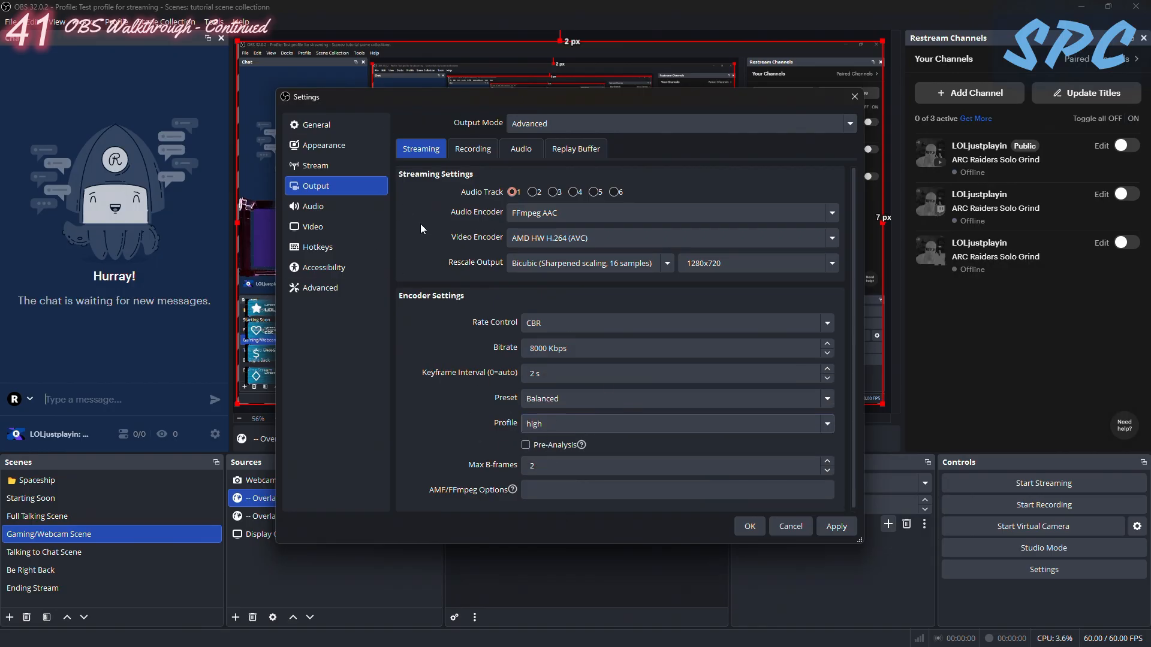
pyautogui.scroll(-1, 569, 467)
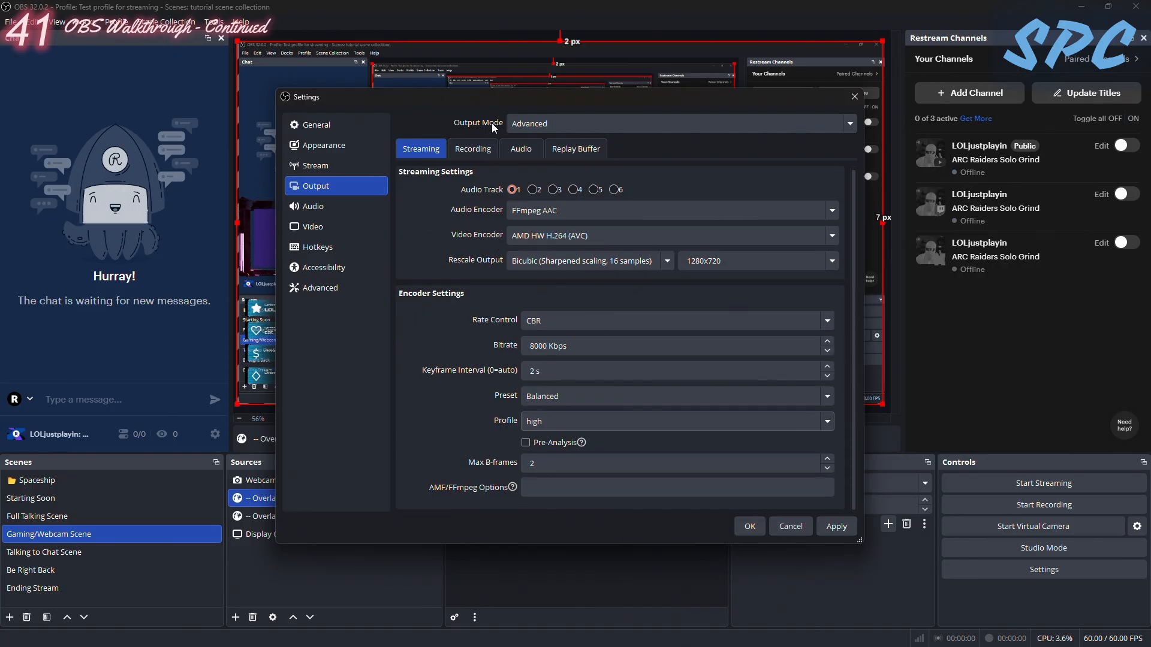
# - Review the Streaming, Recording, Audio and Replay Buffer output settings, and close the settings without saving the pending changes
pyautogui.click(473, 149)
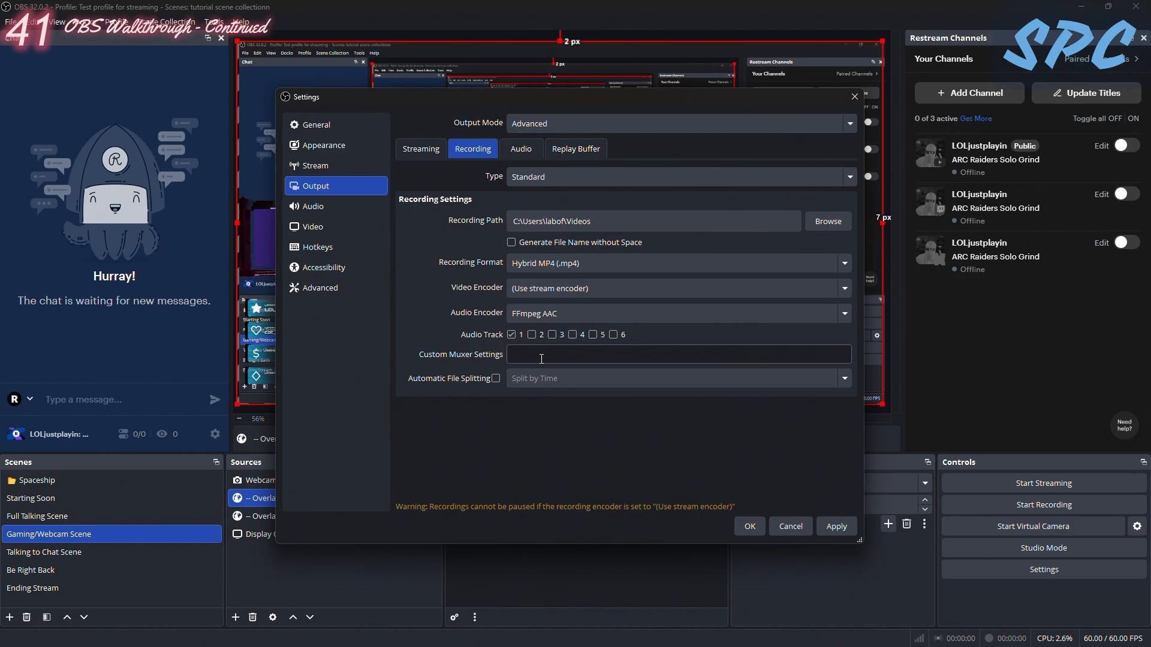
pyautogui.click(421, 149)
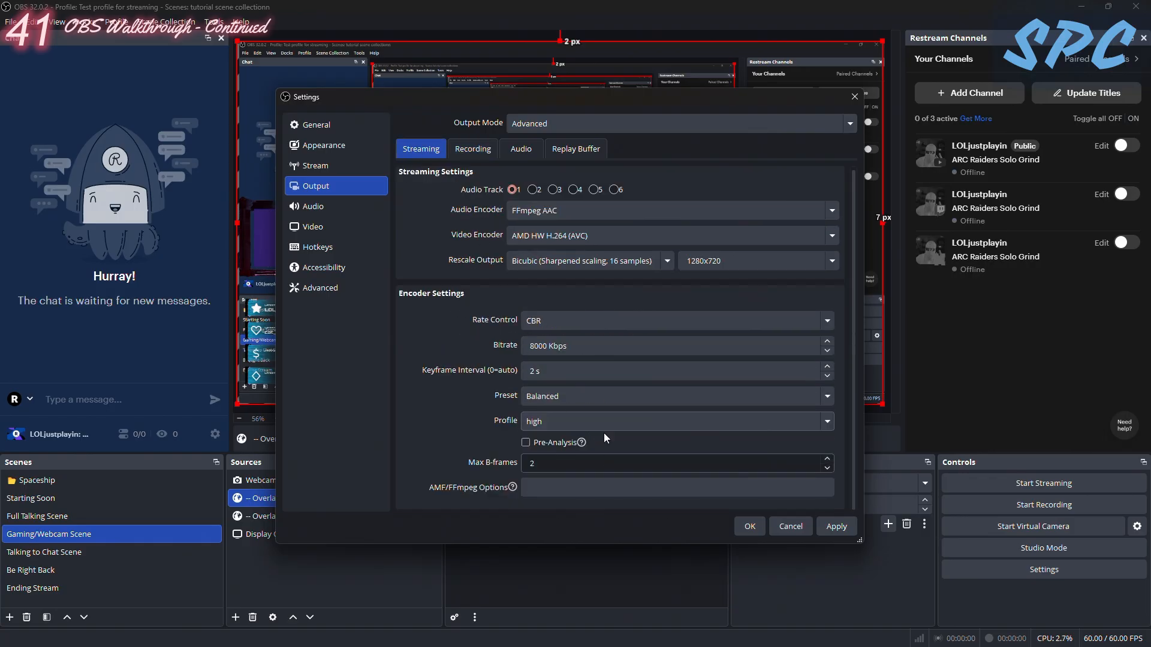
pyautogui.click(473, 149)
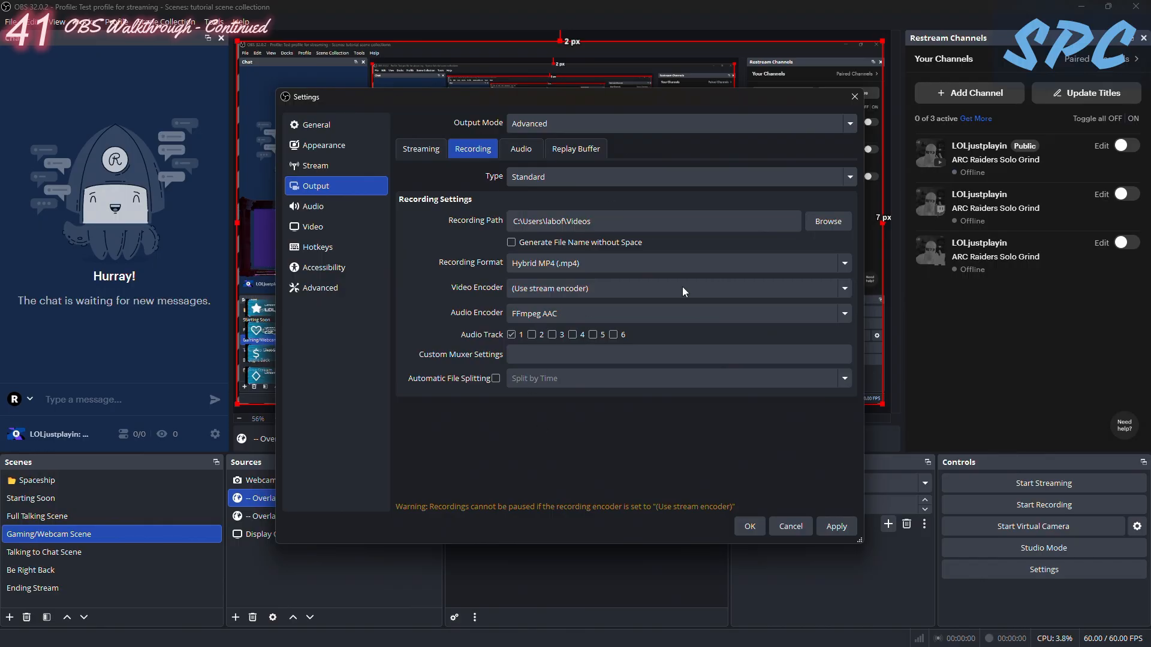
pyautogui.click(424, 148)
pyautogui.click(485, 150)
pyautogui.click(420, 148)
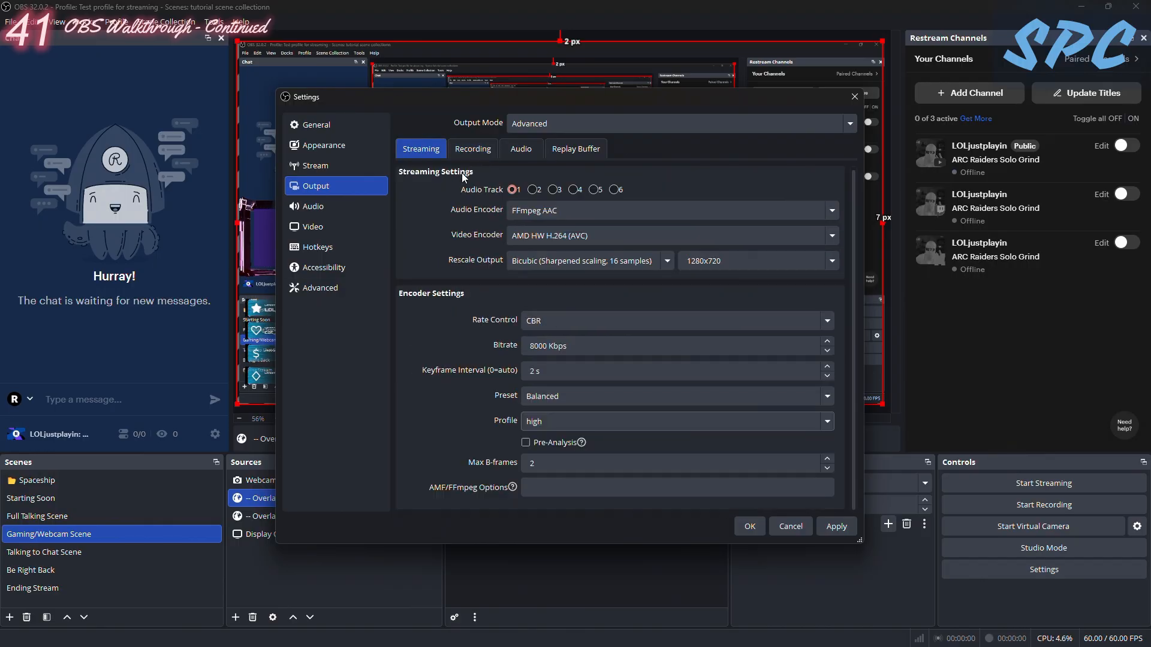
pyautogui.click(473, 152)
pyautogui.click(526, 149)
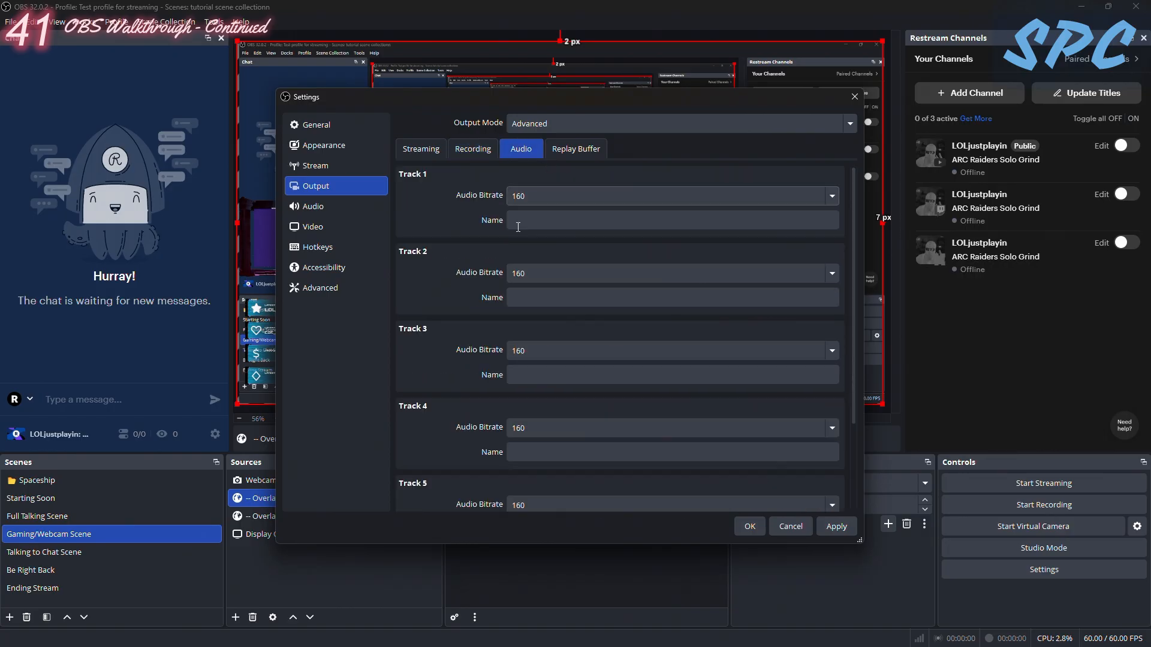
pyautogui.click(577, 149)
pyautogui.click(421, 148)
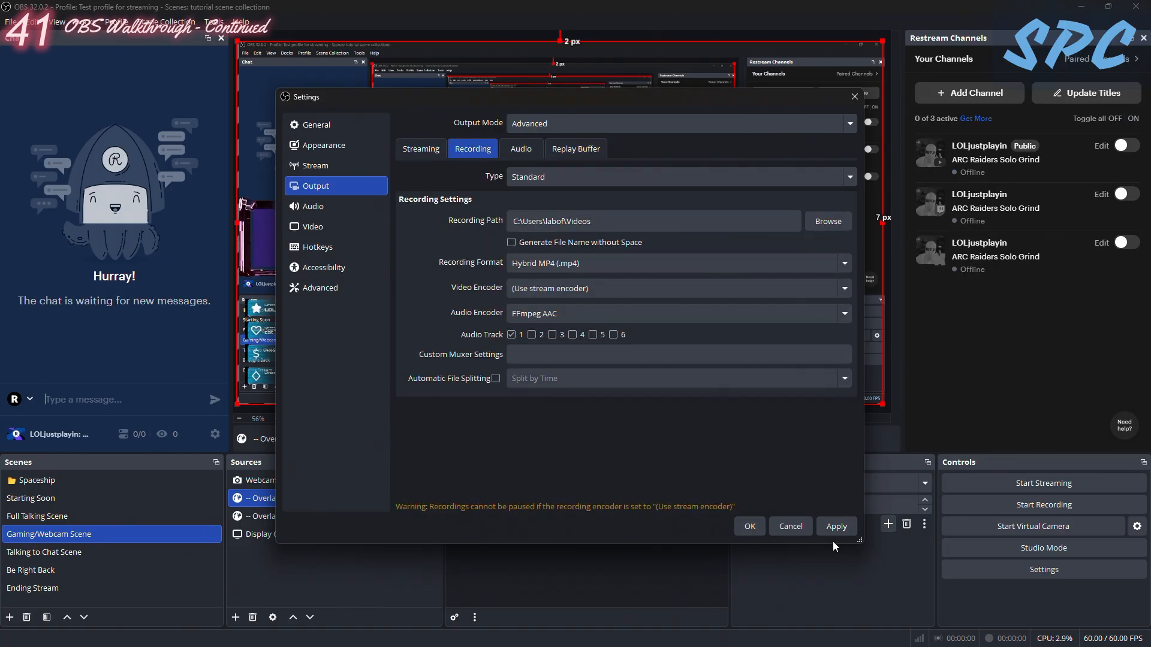
pyautogui.click(420, 149)
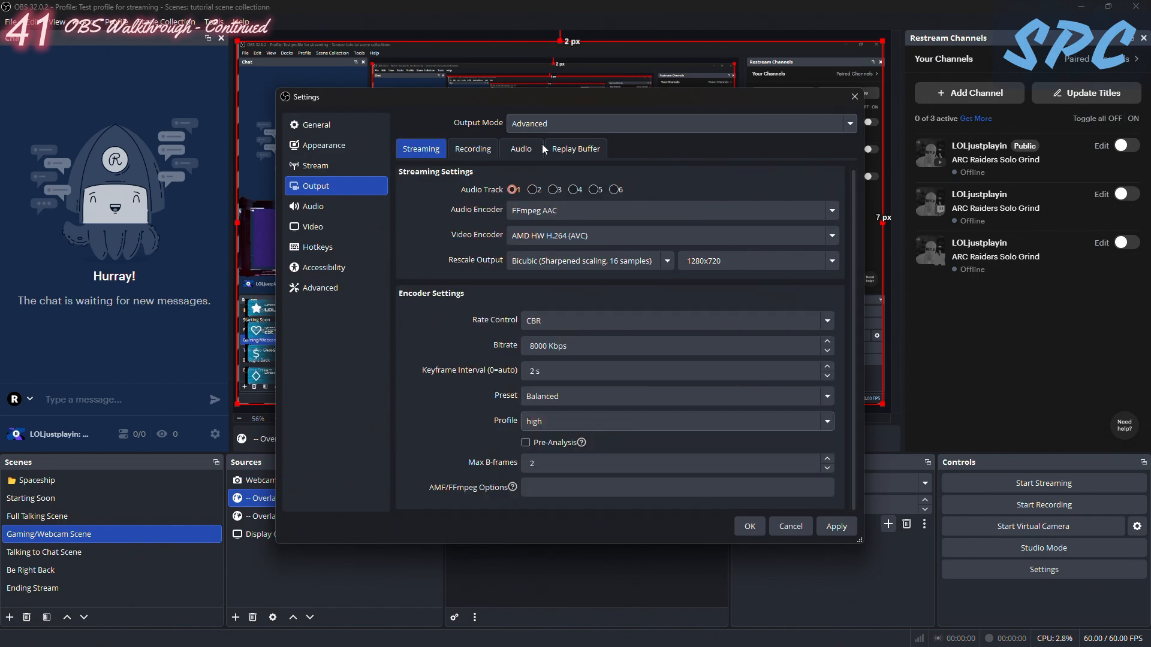
pyautogui.click(789, 527)
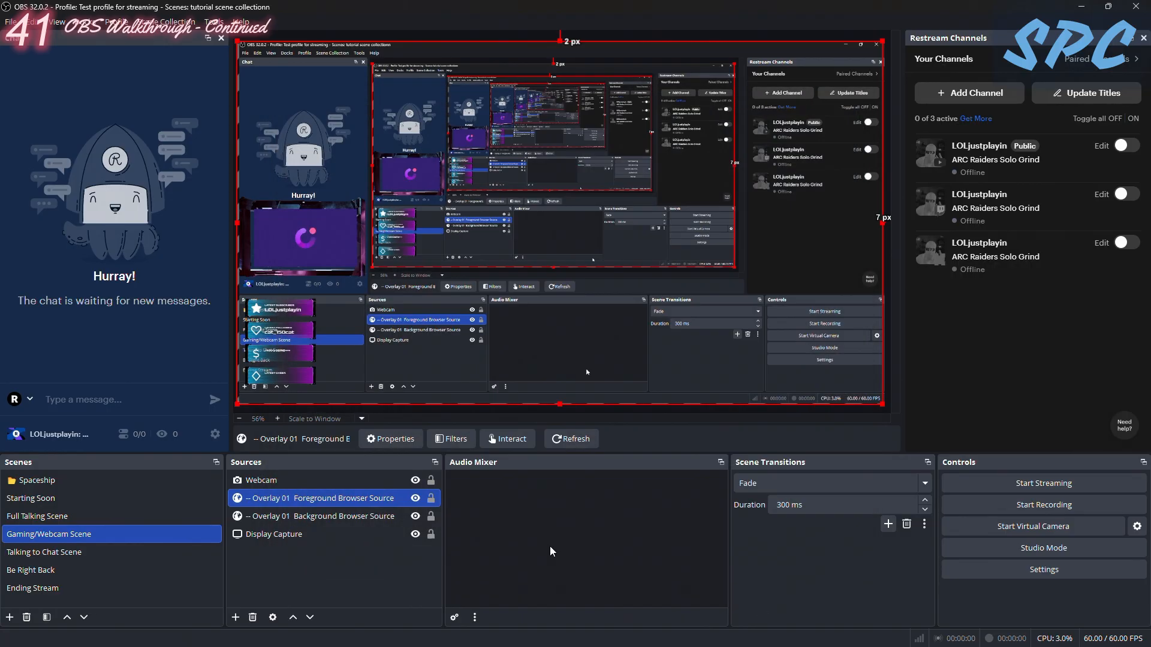
# - Examine the list of available profiles and the assignable hotkeys in the settings
pyautogui.click(115, 22)
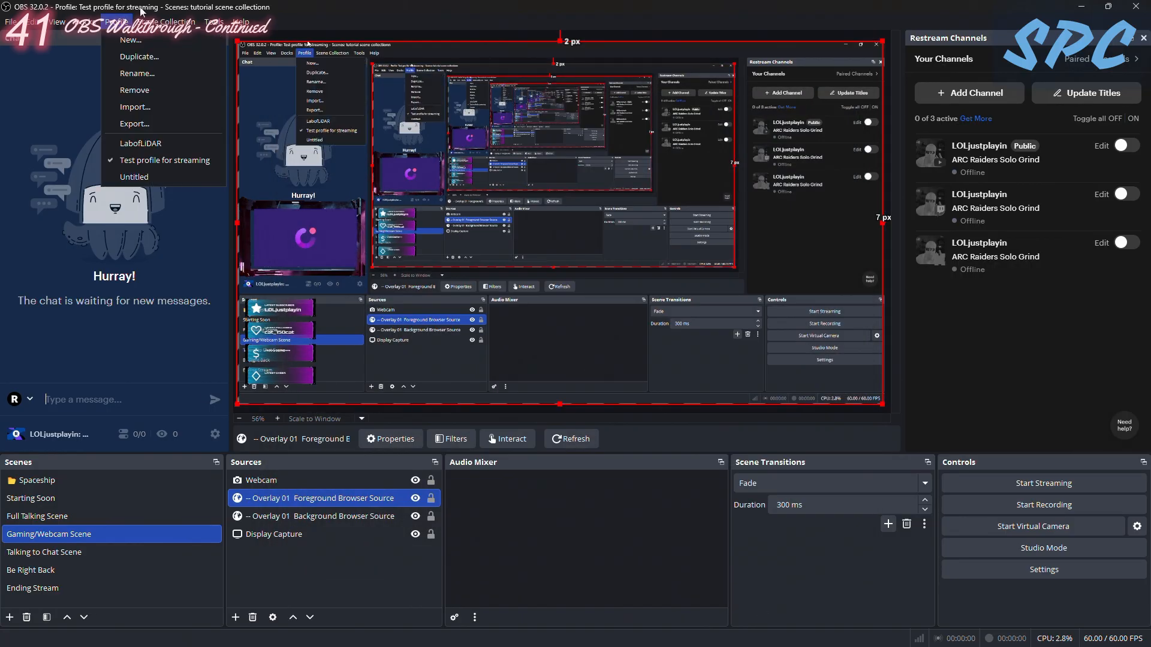
pyautogui.click(16, 24)
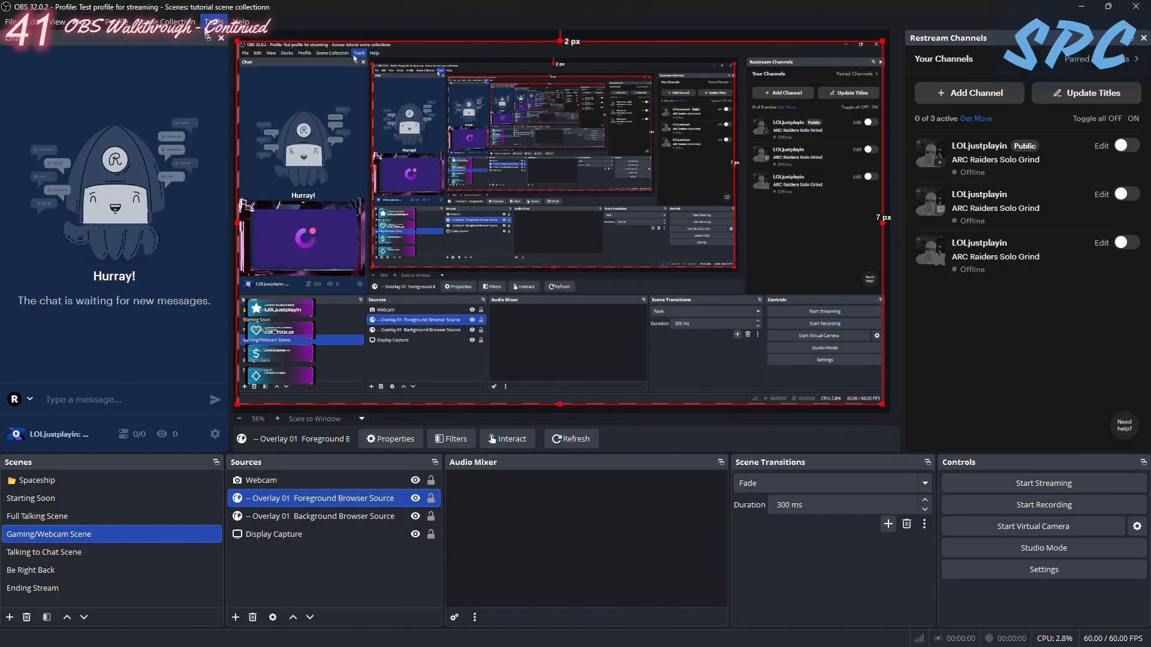
pyautogui.click(115, 22)
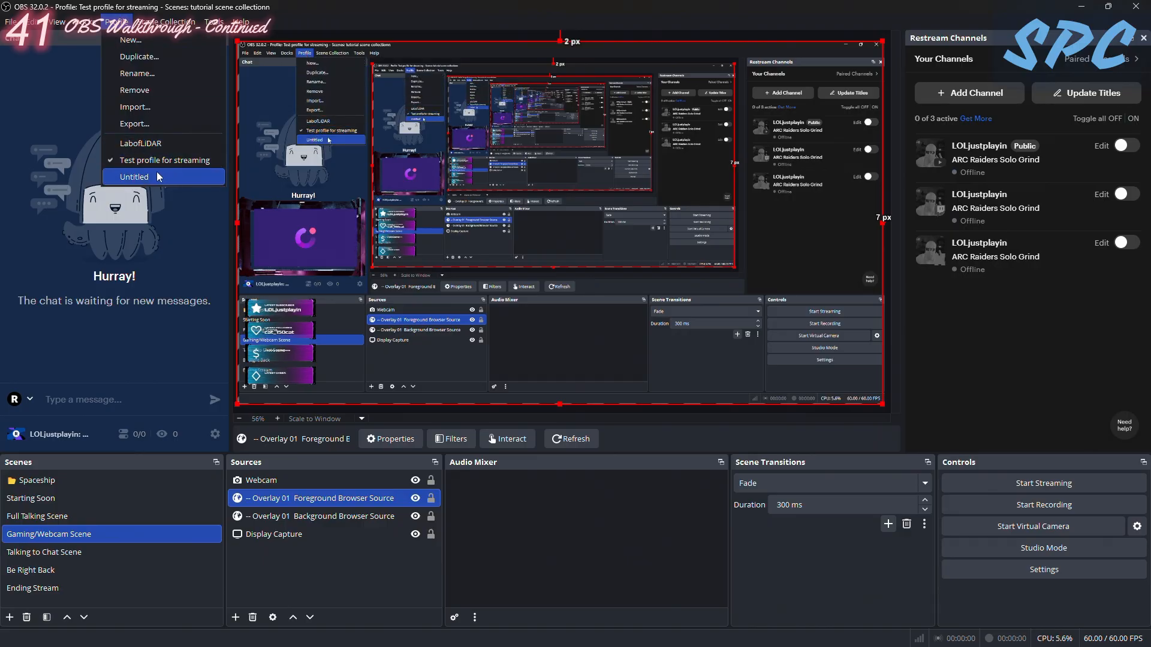
pyautogui.click(11, 24)
pyautogui.click(11, 22)
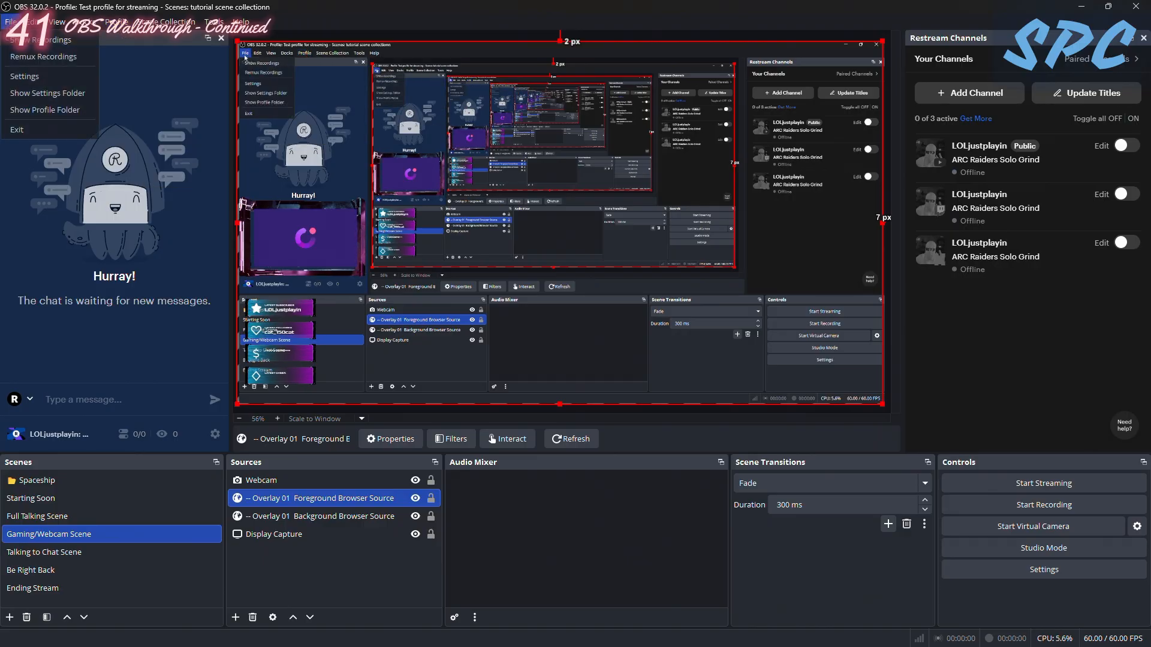
pyautogui.click(28, 77)
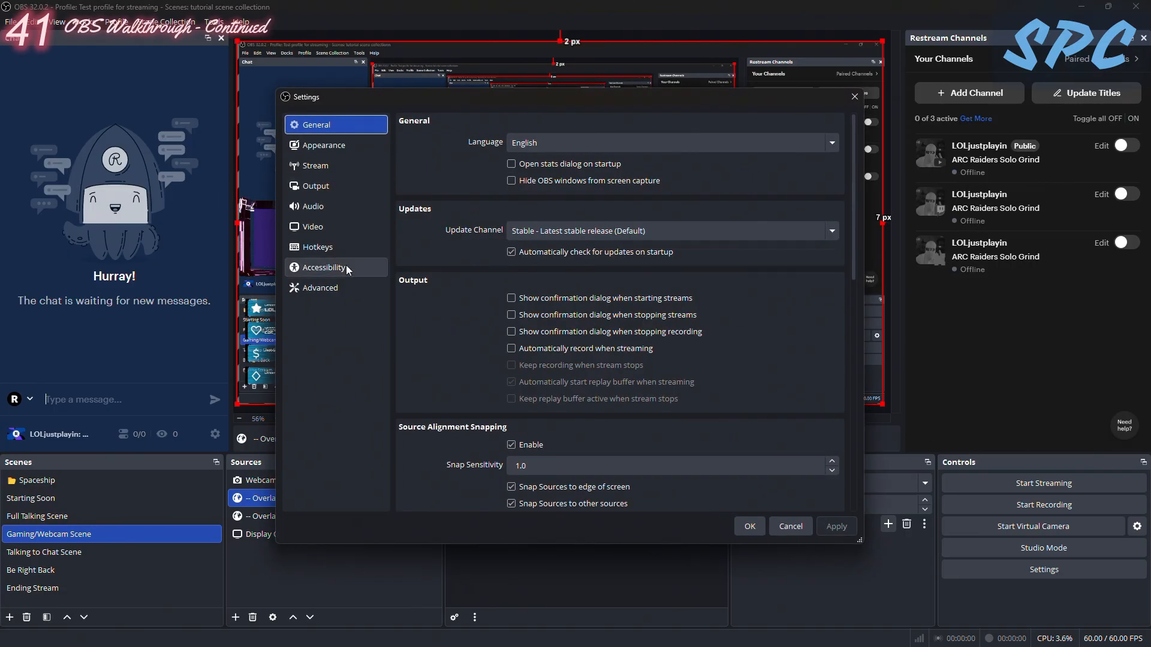
pyautogui.click(312, 248)
pyautogui.scroll(-3, 657, 199)
pyautogui.scroll(3, 654, 174)
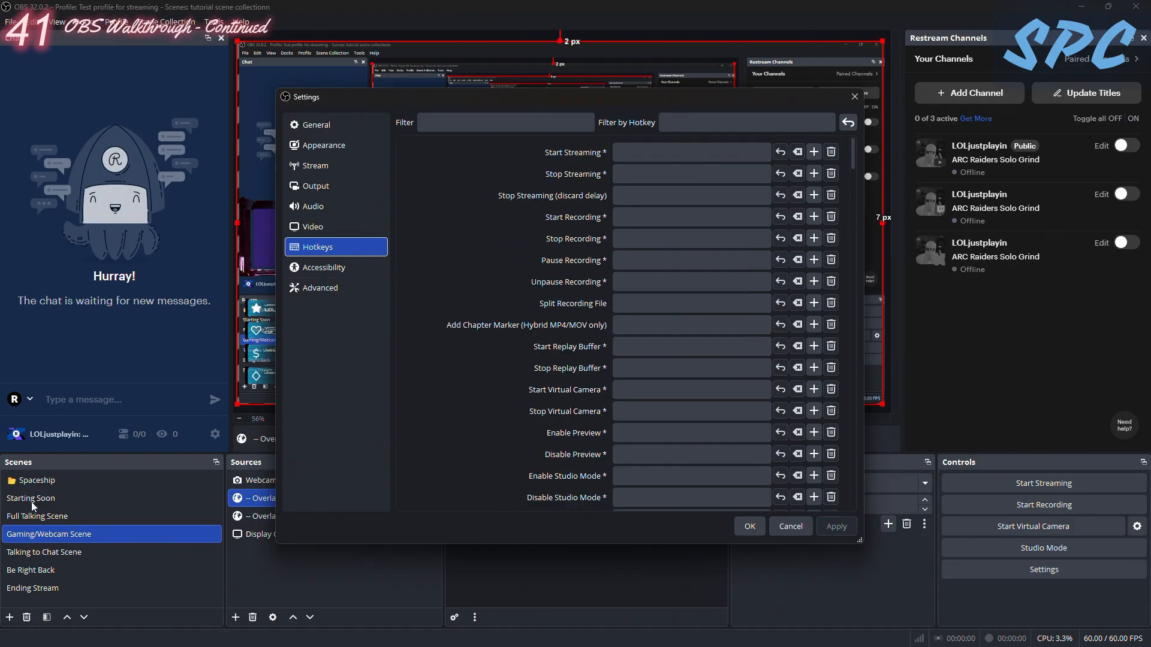
pyautogui.click(855, 96)
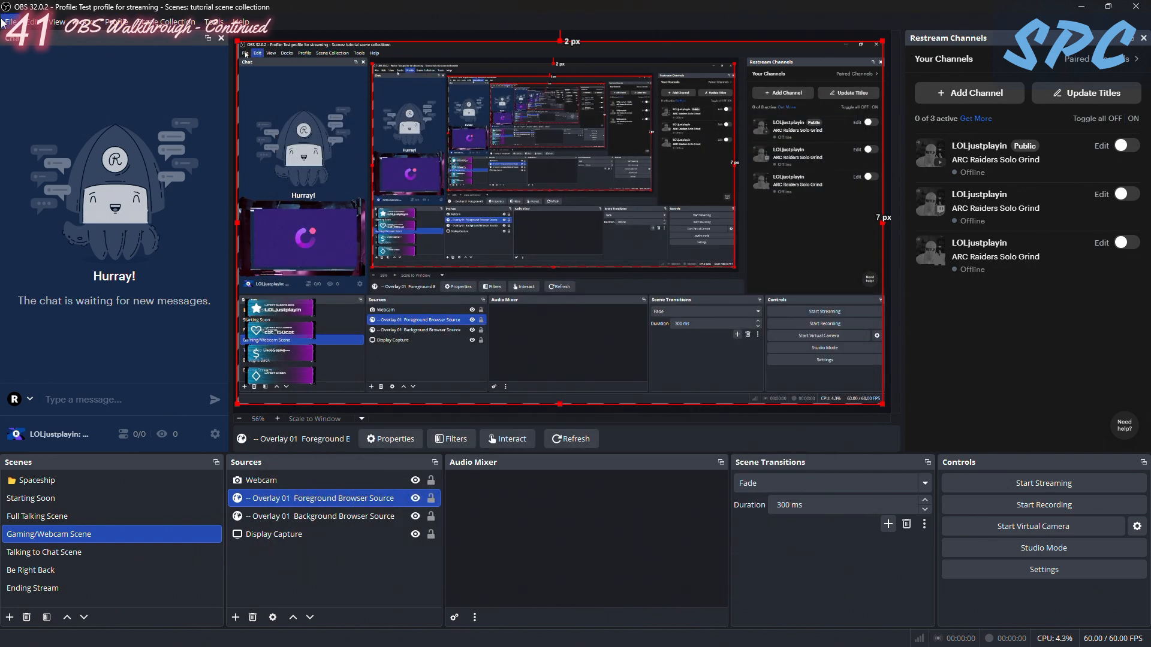
# - Create a new profile named "Scene for recording" without the auto-configuration wizard
pyautogui.click(116, 21)
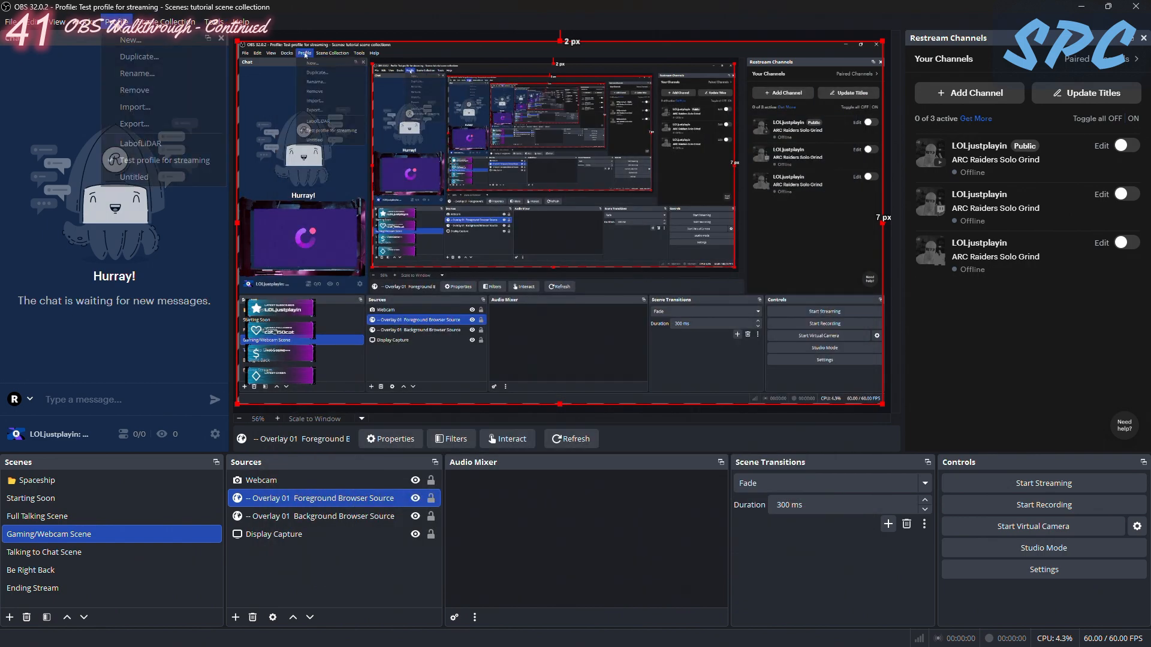
pyautogui.click(143, 47)
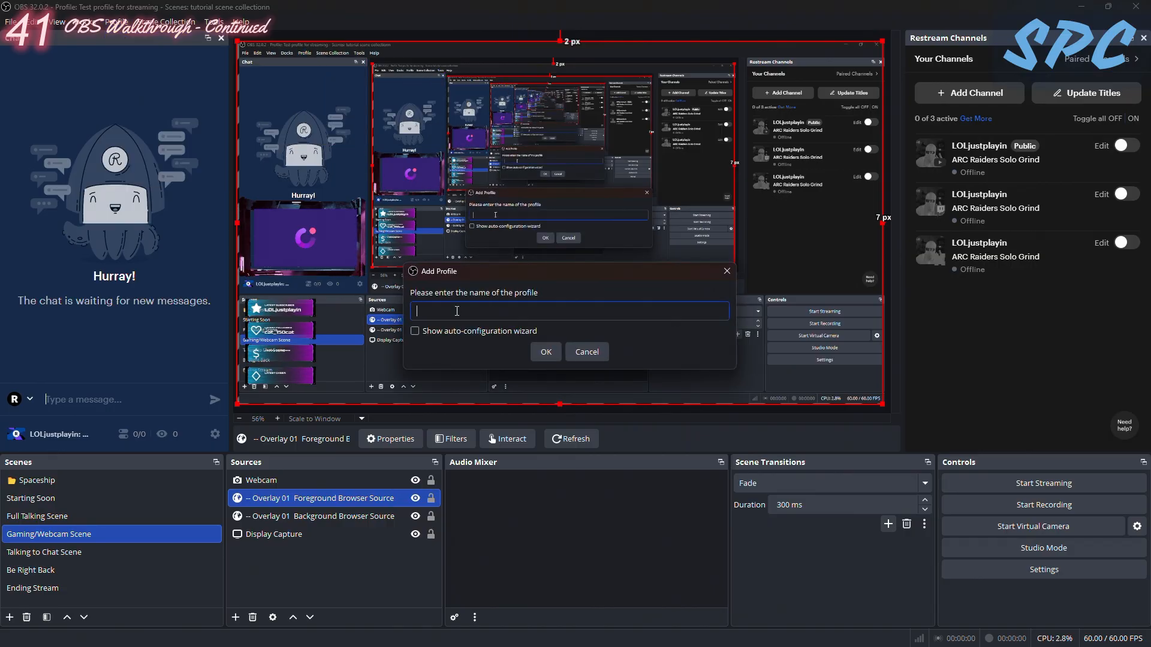
pyautogui.write('T')
pyautogui.press('BackSpace')
pyautogui.write('Scene')
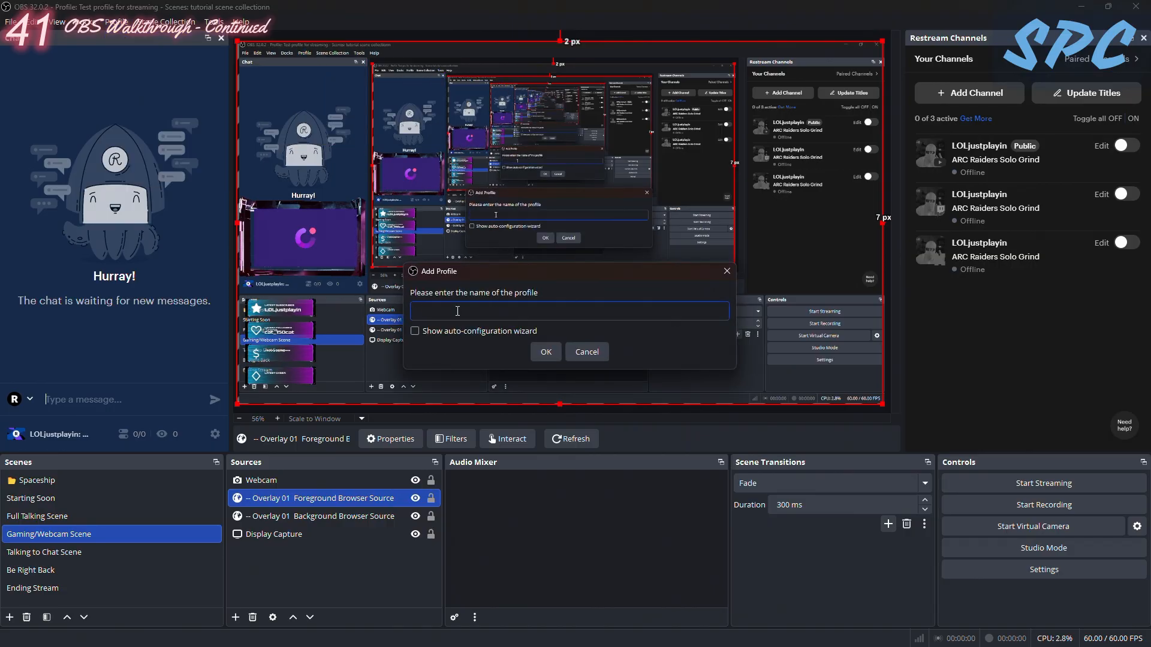
pyautogui.write(' for recording')
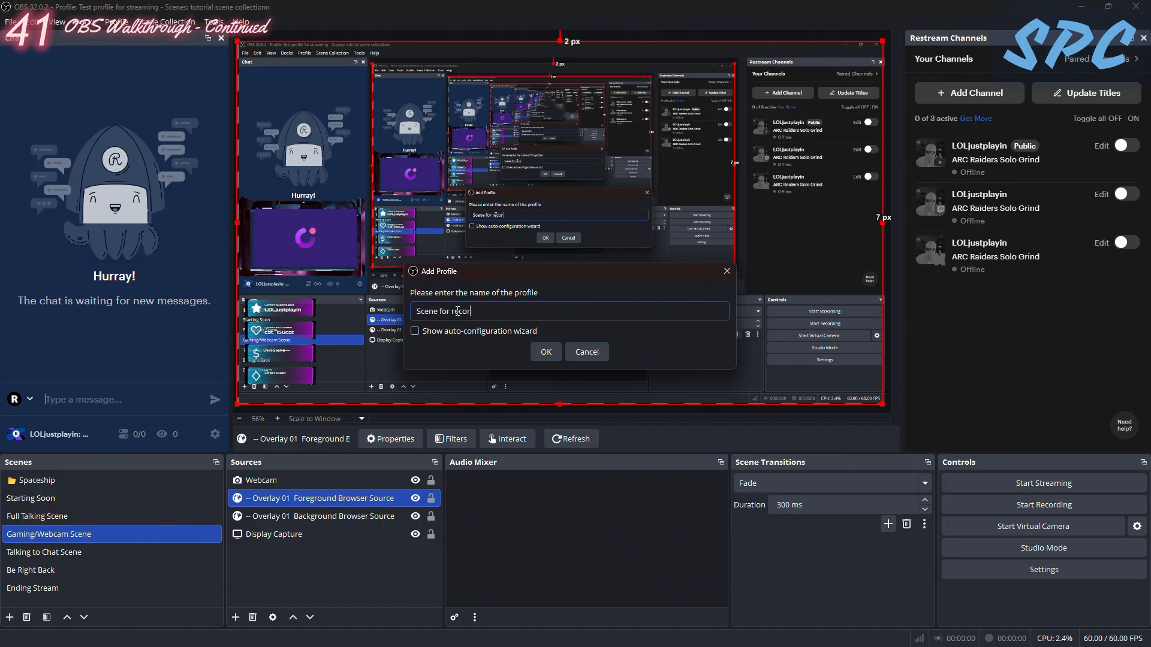
pyautogui.press('Return')
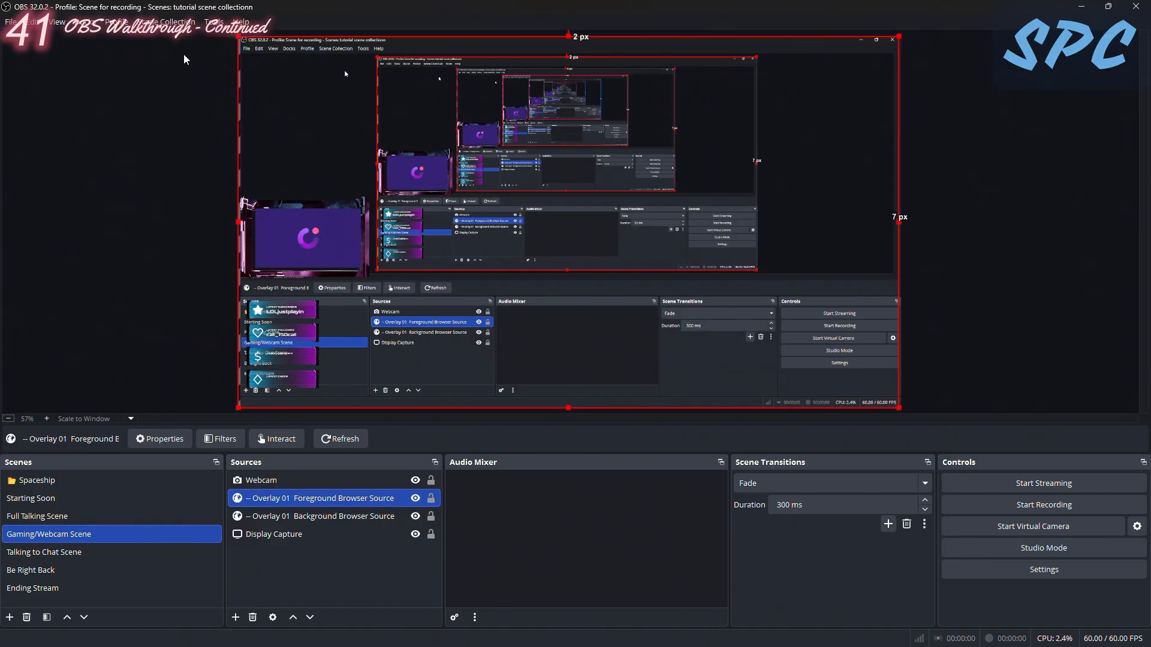
# - Rename the new recording profile as "profile for recording"
pyautogui.click(167, 22)
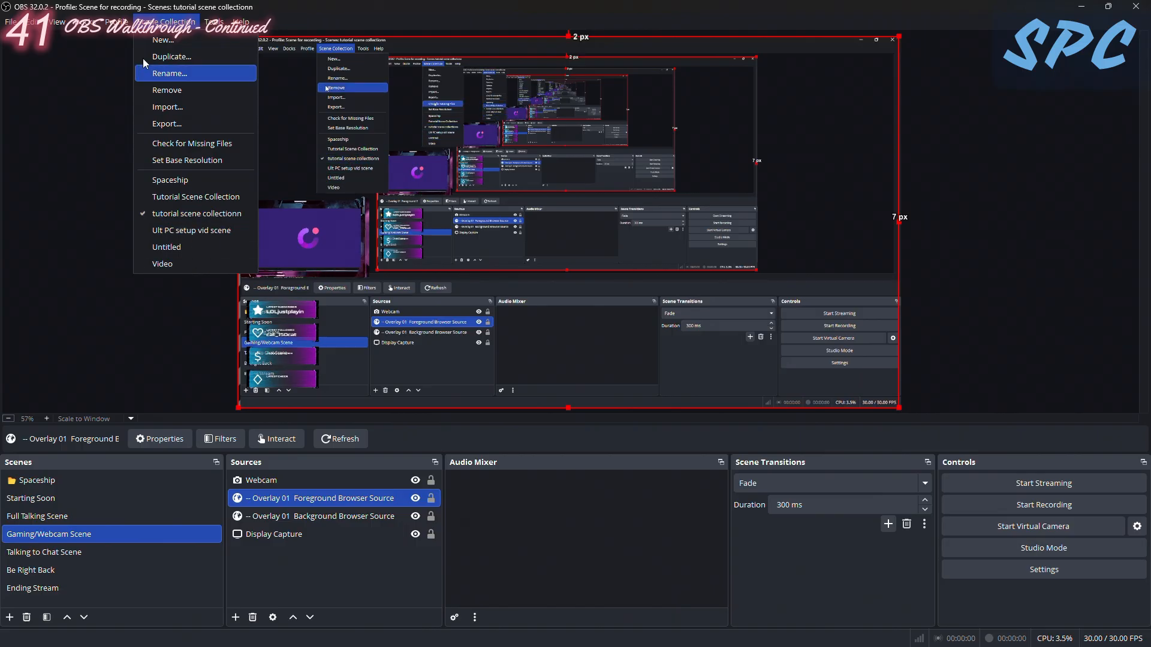
pyautogui.click(117, 23)
pyautogui.click(116, 22)
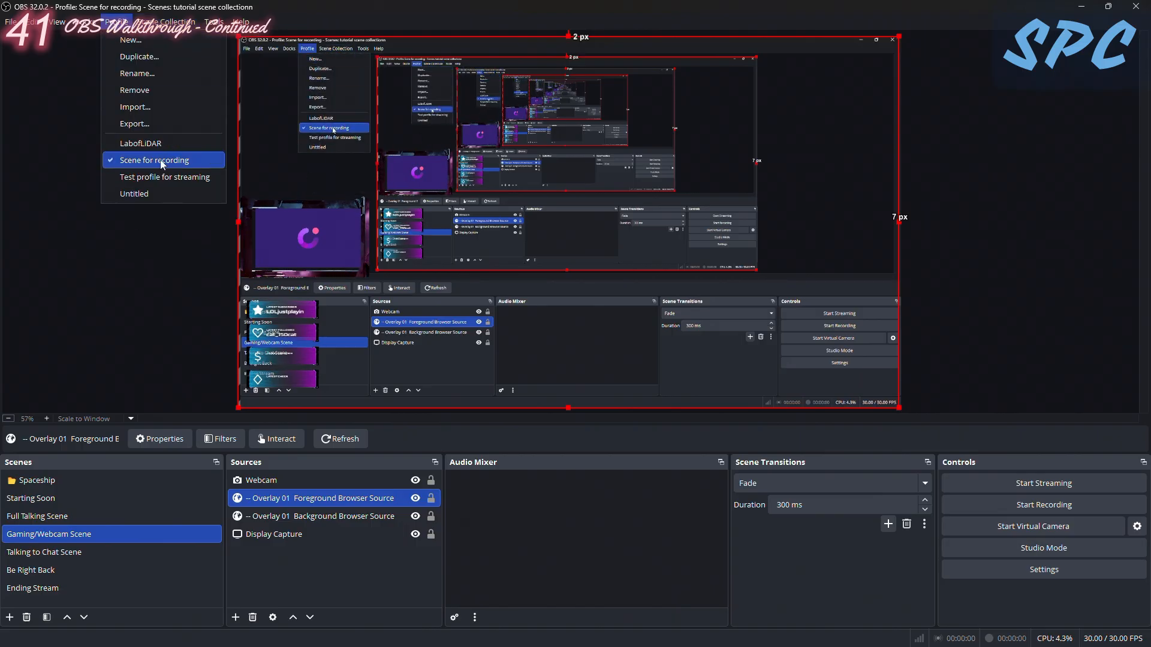
pyautogui.click(138, 74)
pyautogui.click(481, 318)
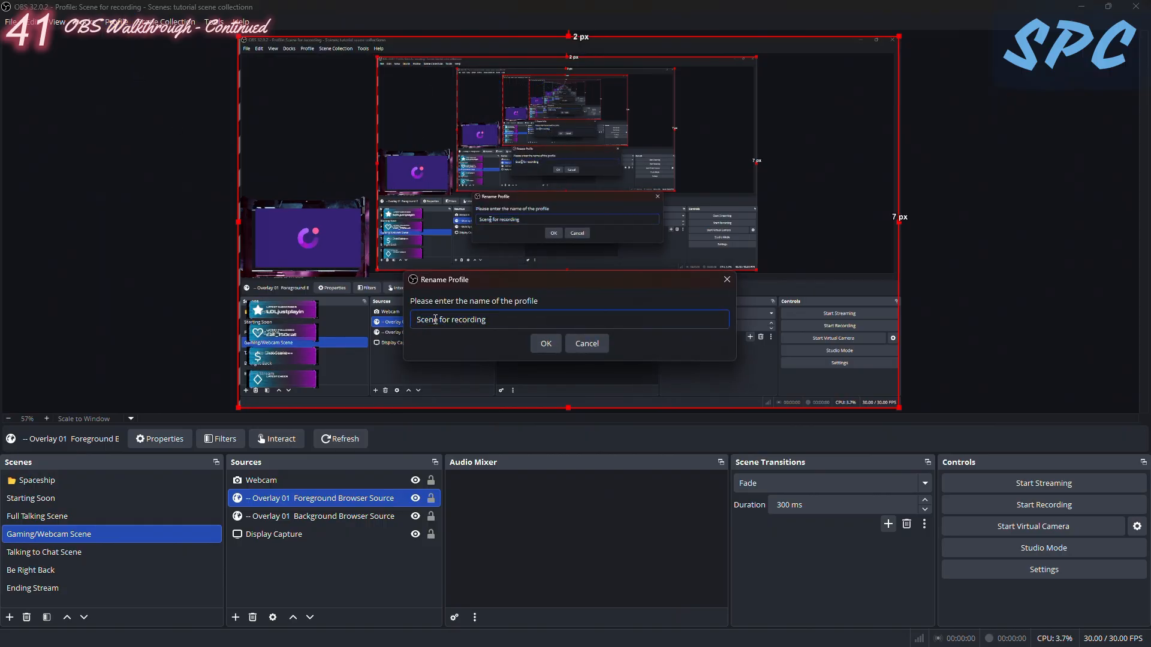
pyautogui.doubleClick(429, 319)
pyautogui.write('profile')
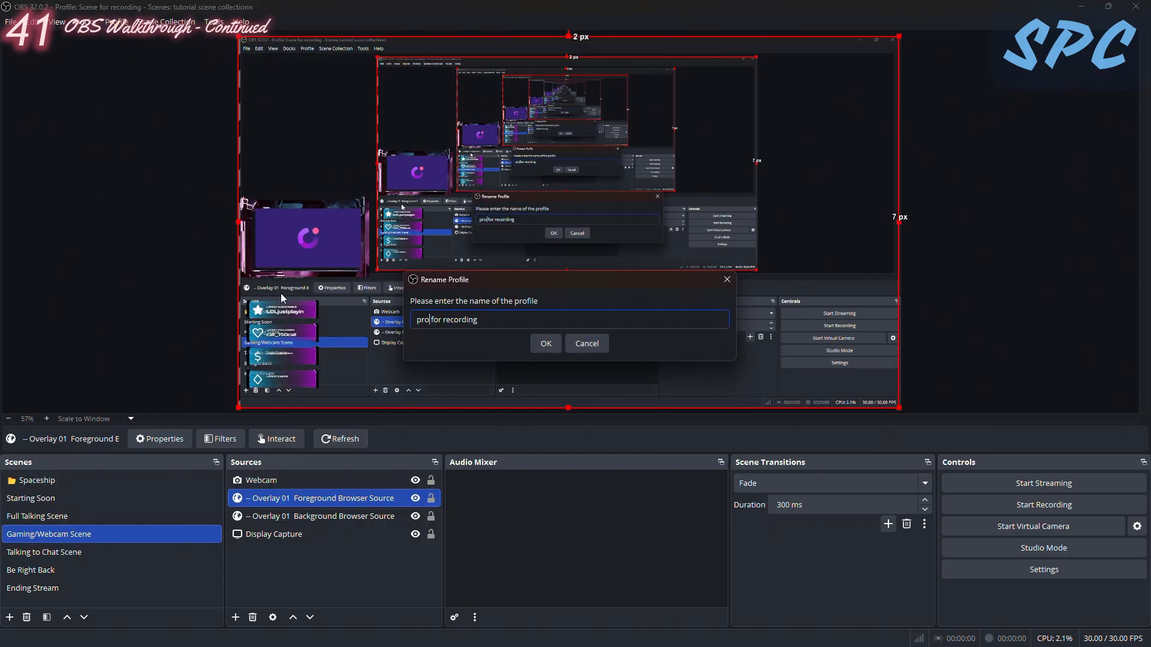
pyautogui.press('Return')
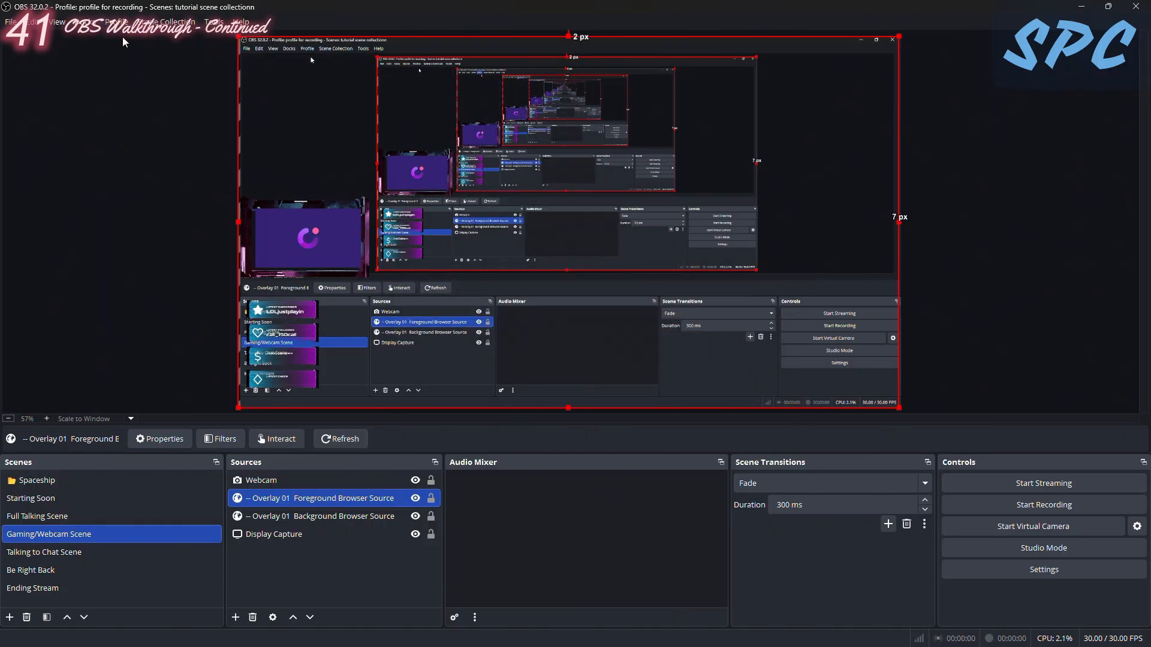
pyautogui.click(116, 22)
pyautogui.click(55, 159)
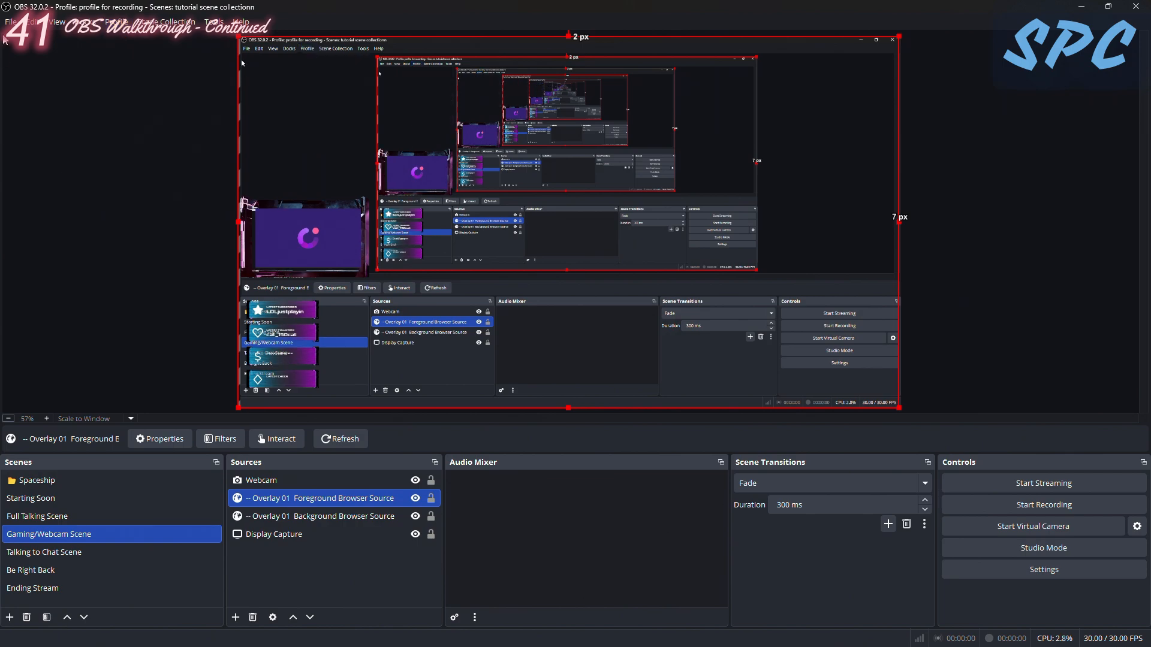
# - Set the recording profile's output resolution to 1920x1080 with 30 FPS, and apply the video settings
pyautogui.click(10, 22)
pyautogui.click(28, 74)
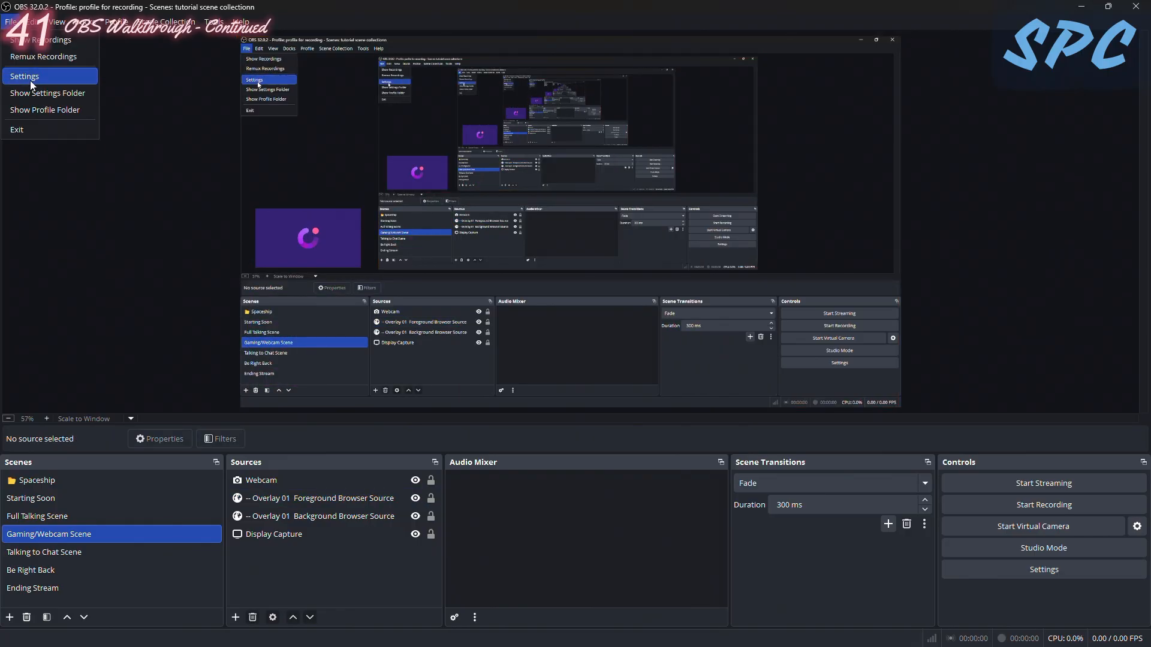
pyautogui.click(30, 80)
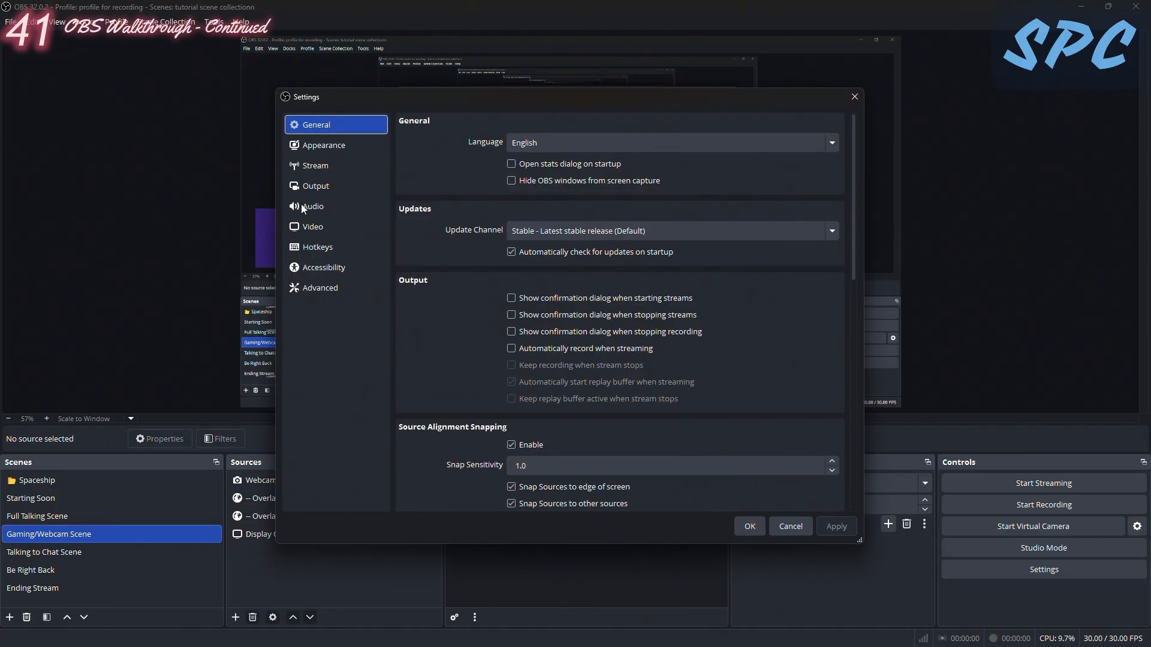
pyautogui.click(314, 231)
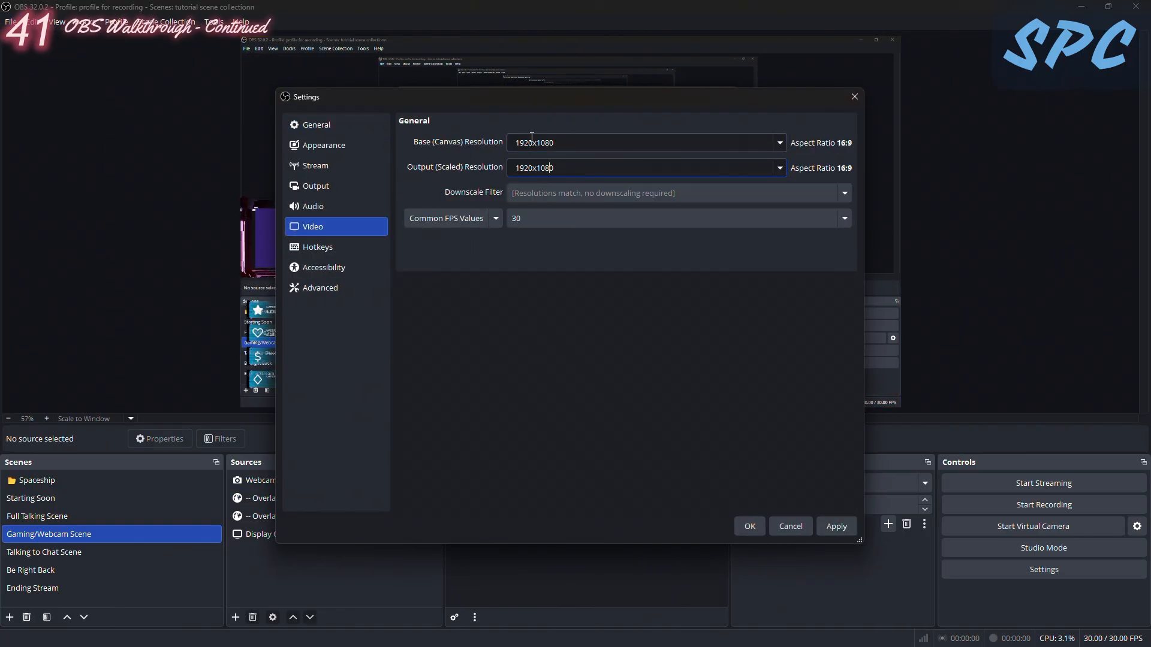
pyautogui.click(780, 168)
pyautogui.click(497, 240)
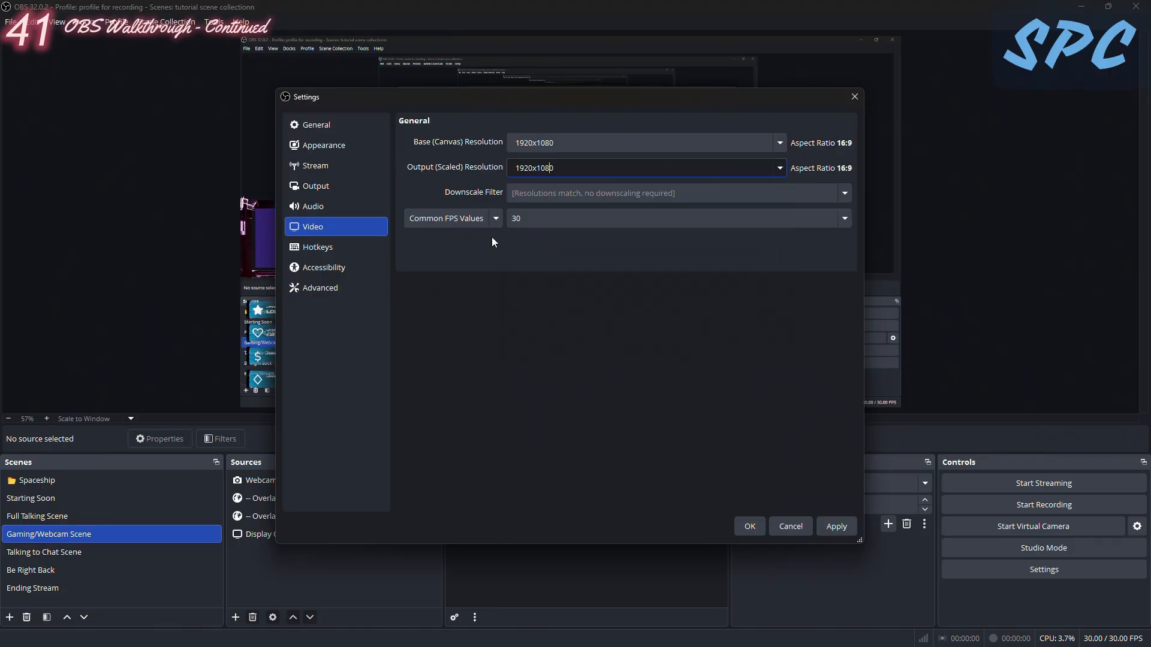
pyautogui.click(552, 223)
pyautogui.click(440, 348)
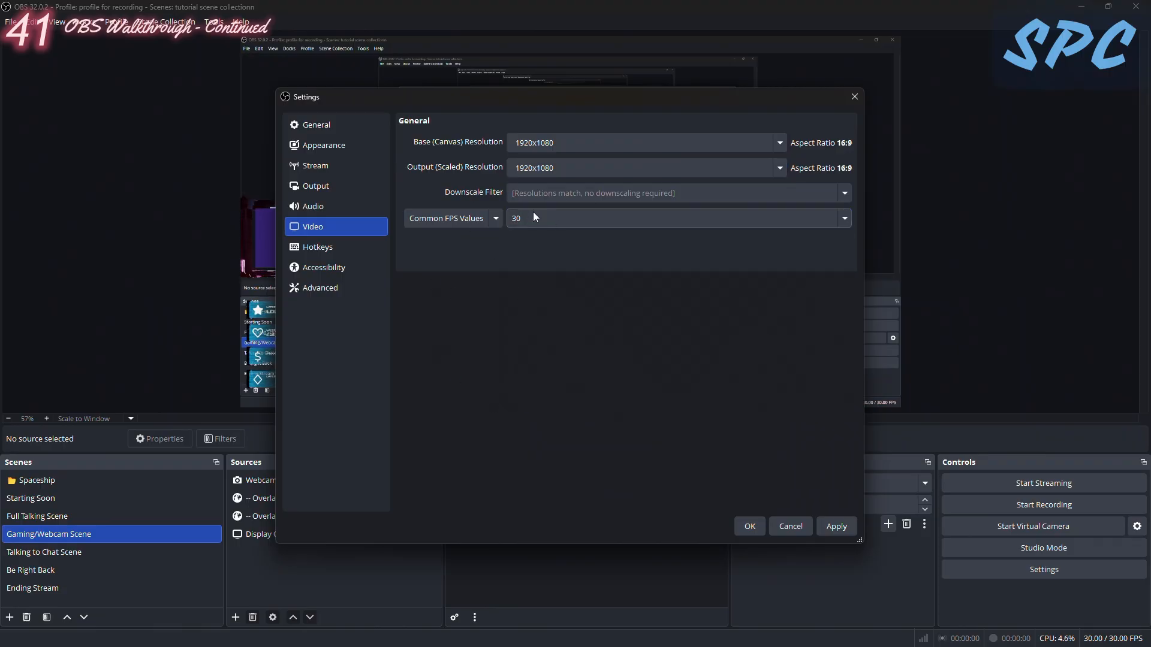
pyautogui.click(831, 528)
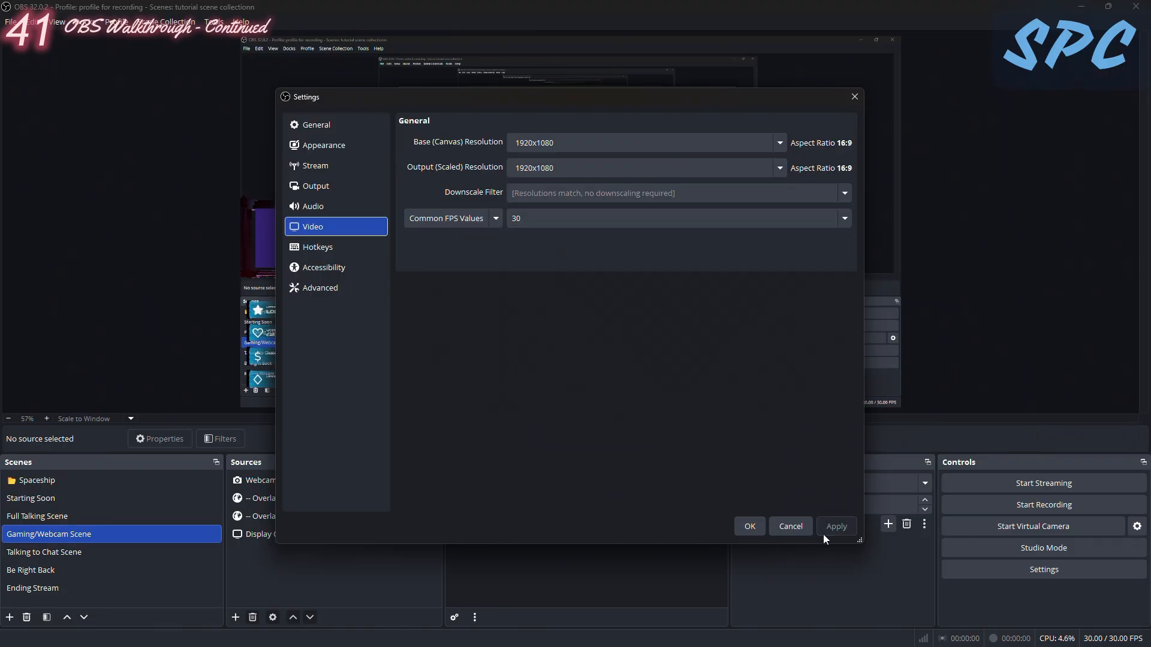
# - Switch the output mode to Advanced, and review the Streaming and Recording output settings alongside the video settings
pyautogui.click(316, 189)
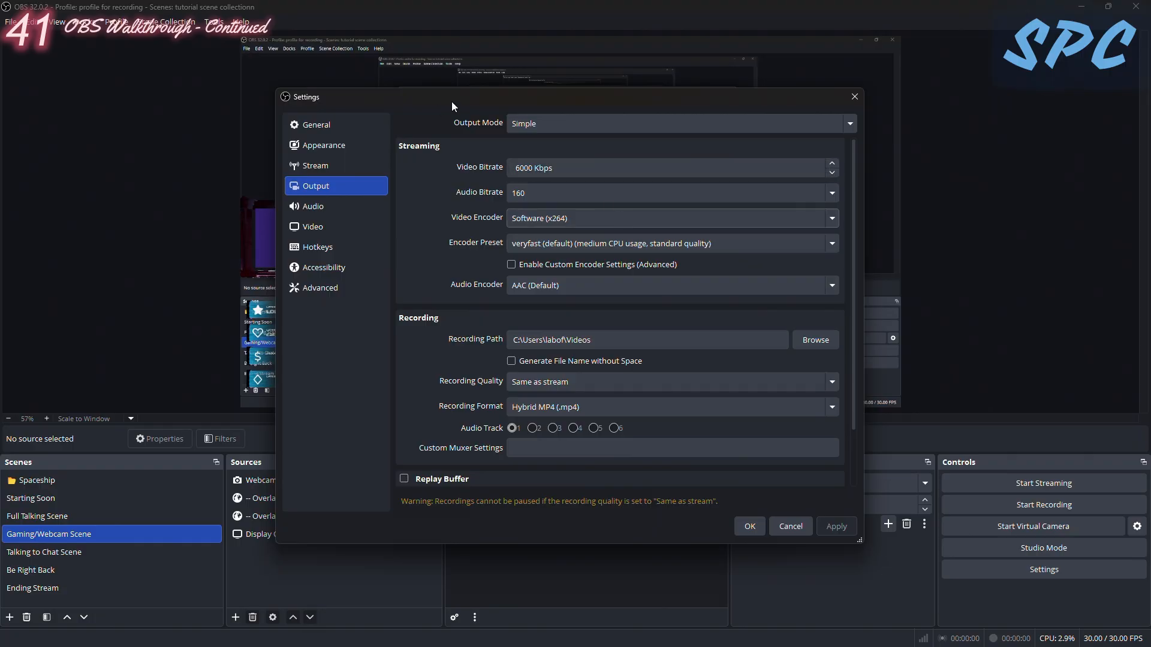
pyautogui.click(530, 126)
pyautogui.click(535, 167)
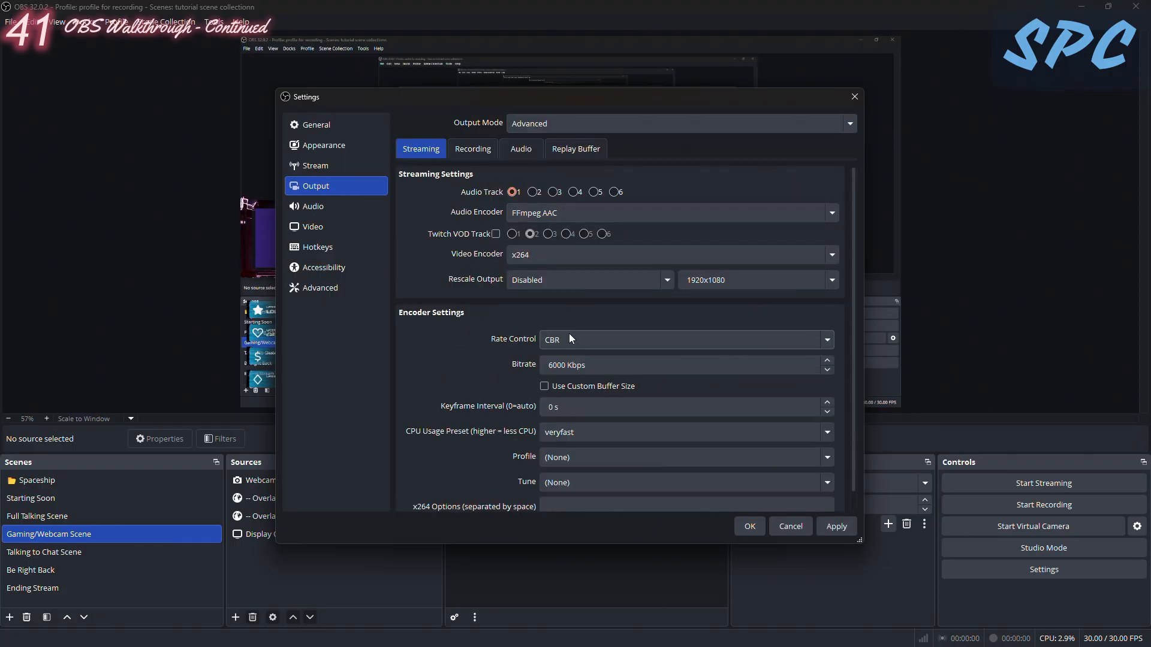
pyautogui.scroll(-1, 569, 387)
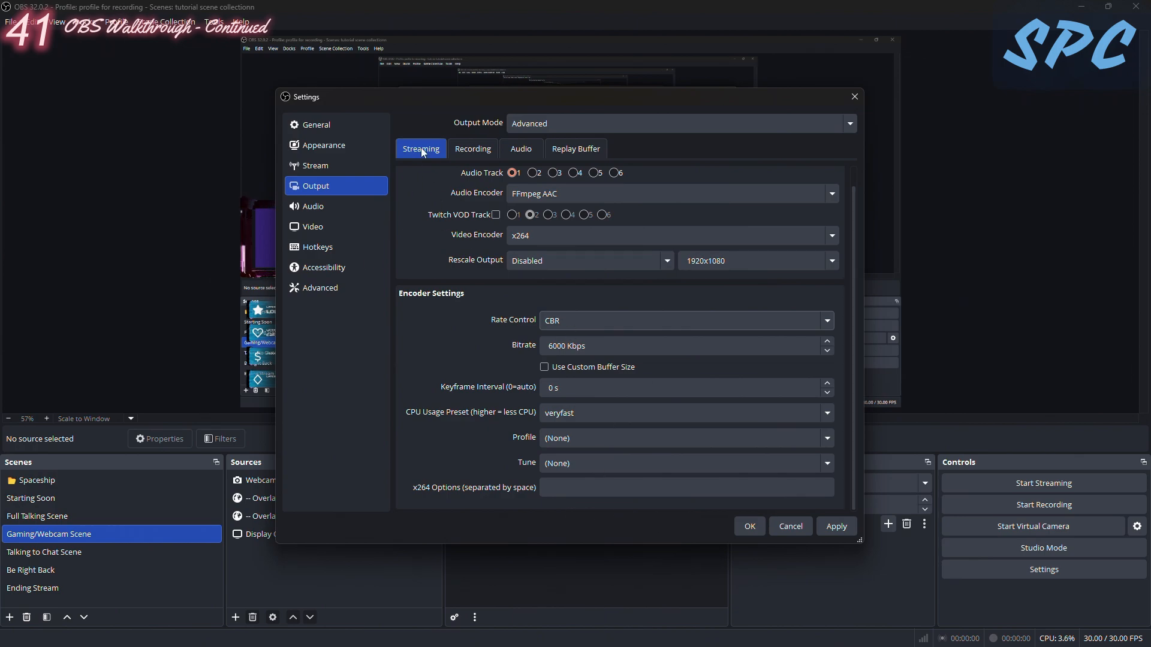
pyautogui.click(473, 149)
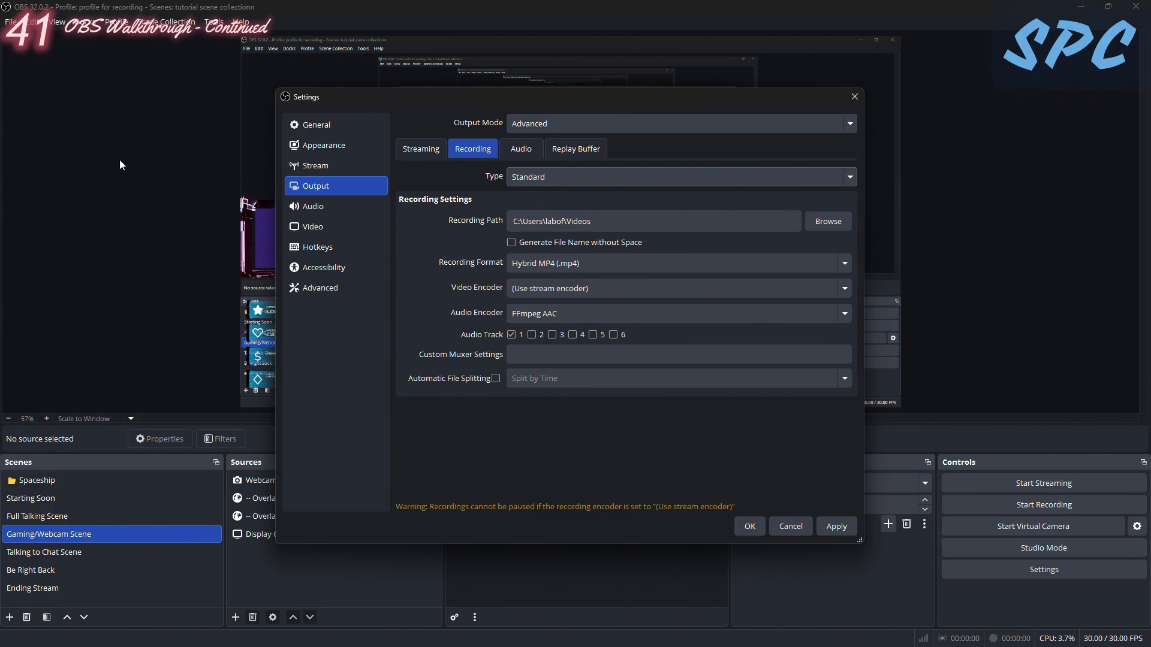
pyautogui.click(326, 226)
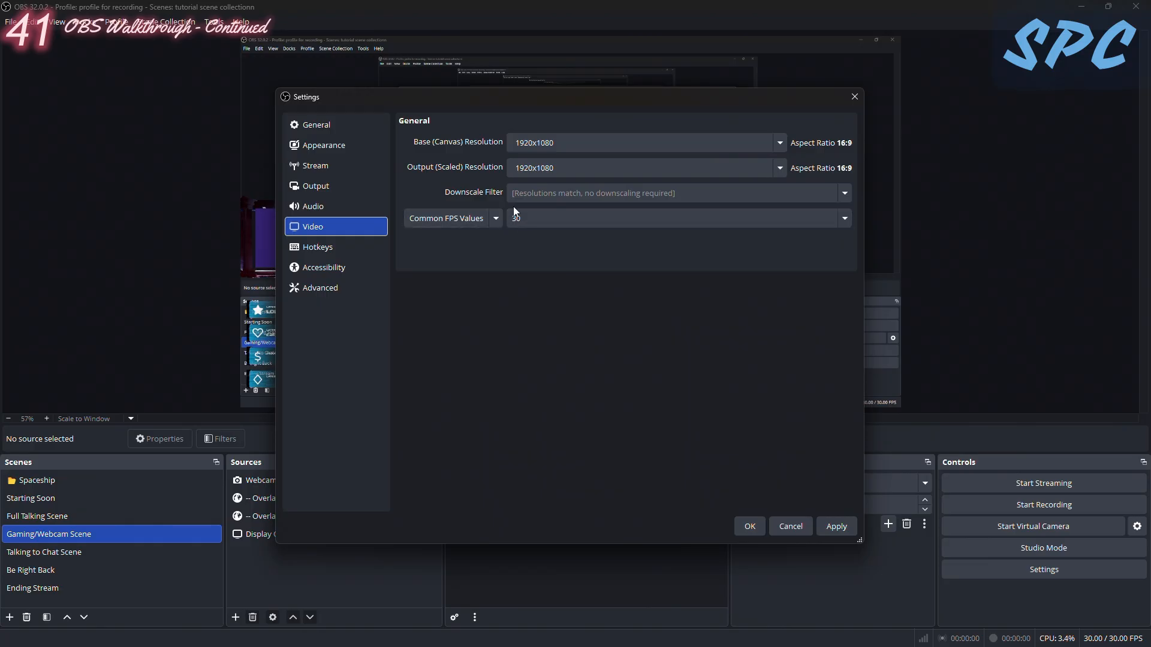
pyautogui.click(316, 190)
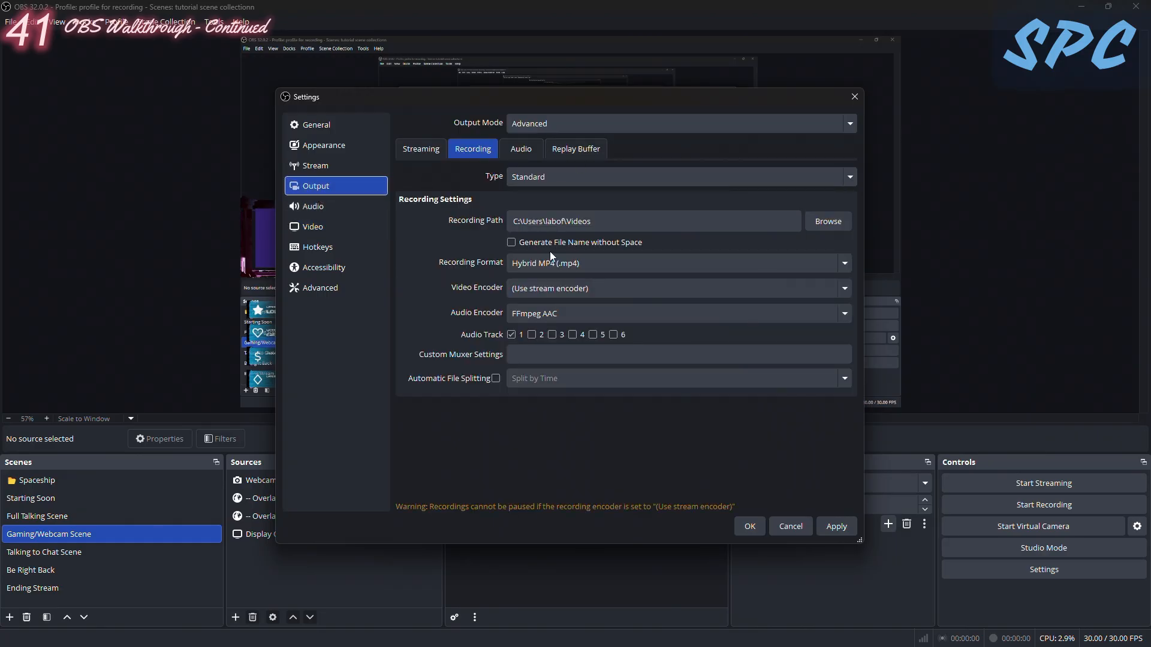
# - Look through the folders available for the recording path without choosing one, and close the settings without saving the pending changes
pyautogui.click(819, 227)
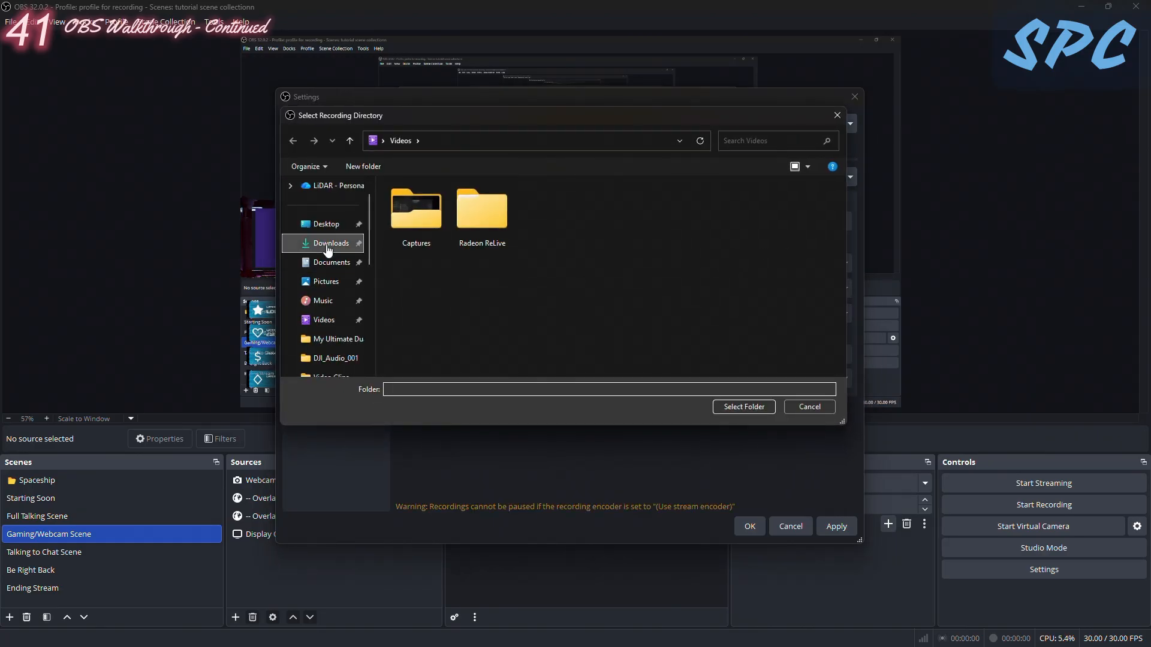
pyautogui.click(330, 243)
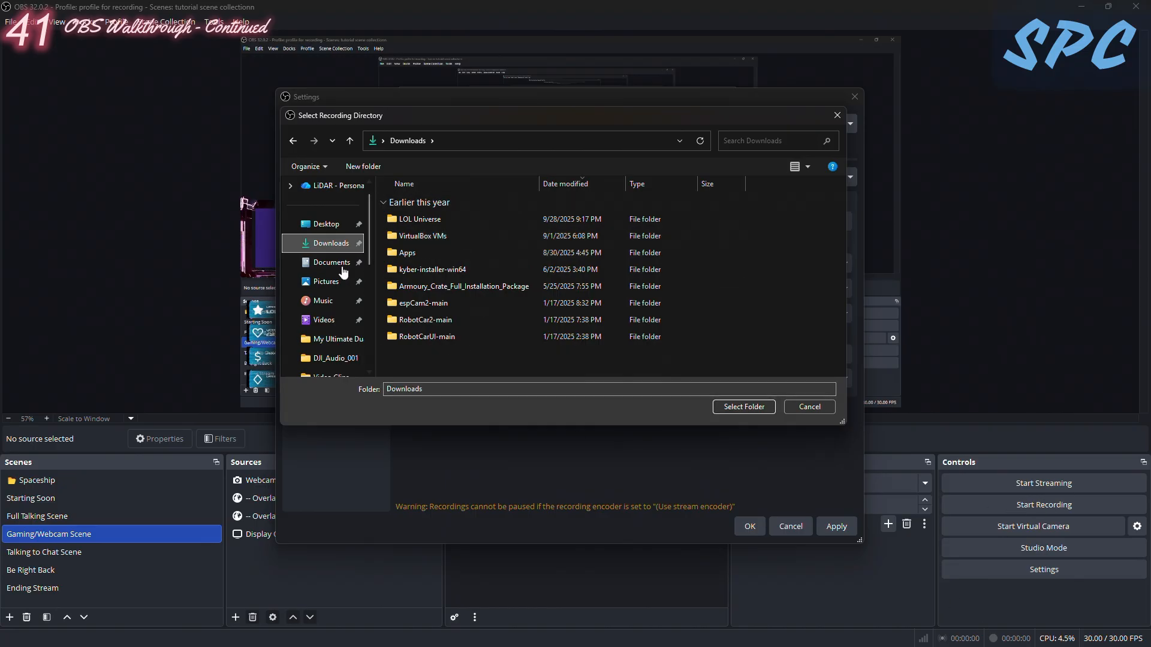
pyautogui.click(837, 115)
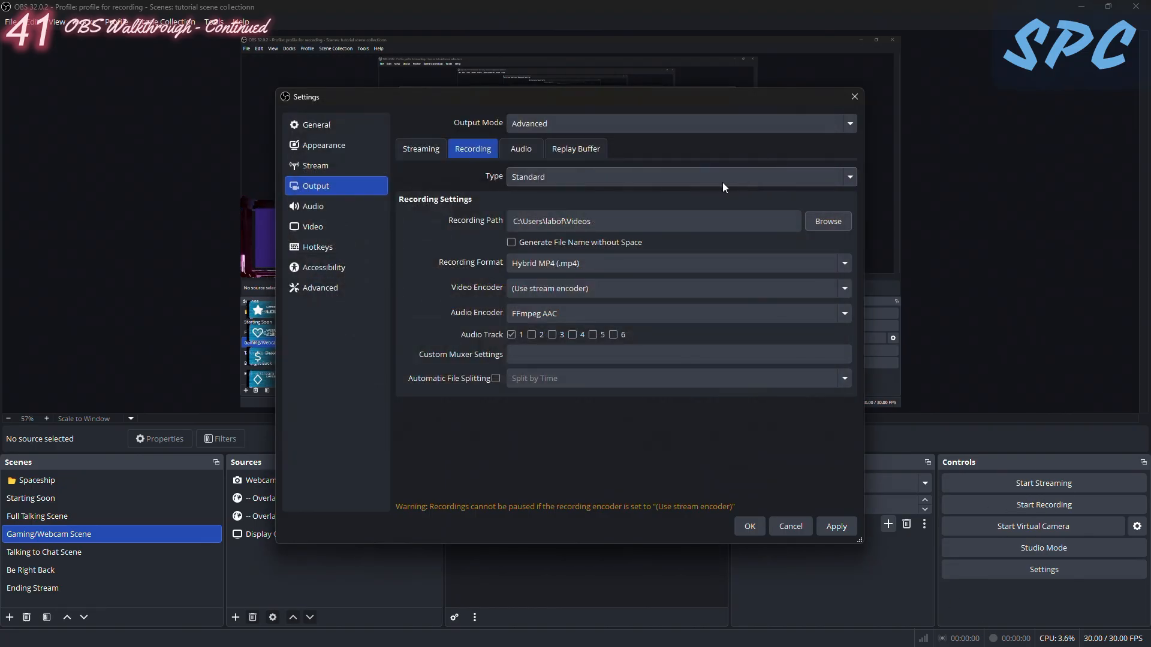
pyautogui.click(828, 221)
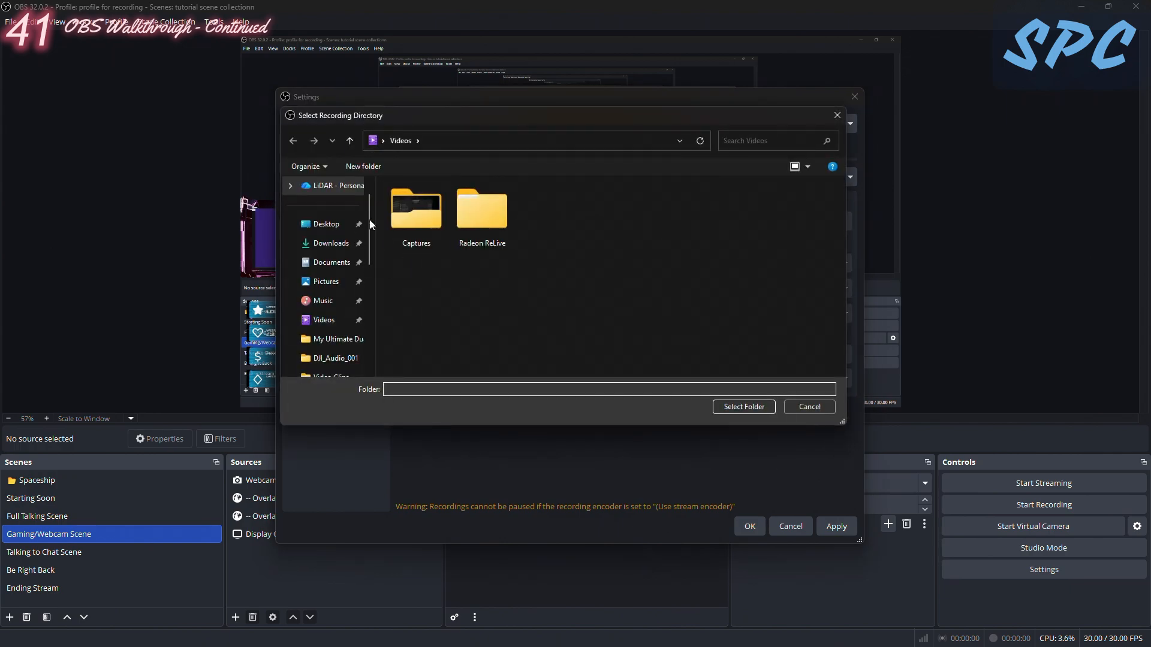
pyautogui.scroll(-2, 335, 270)
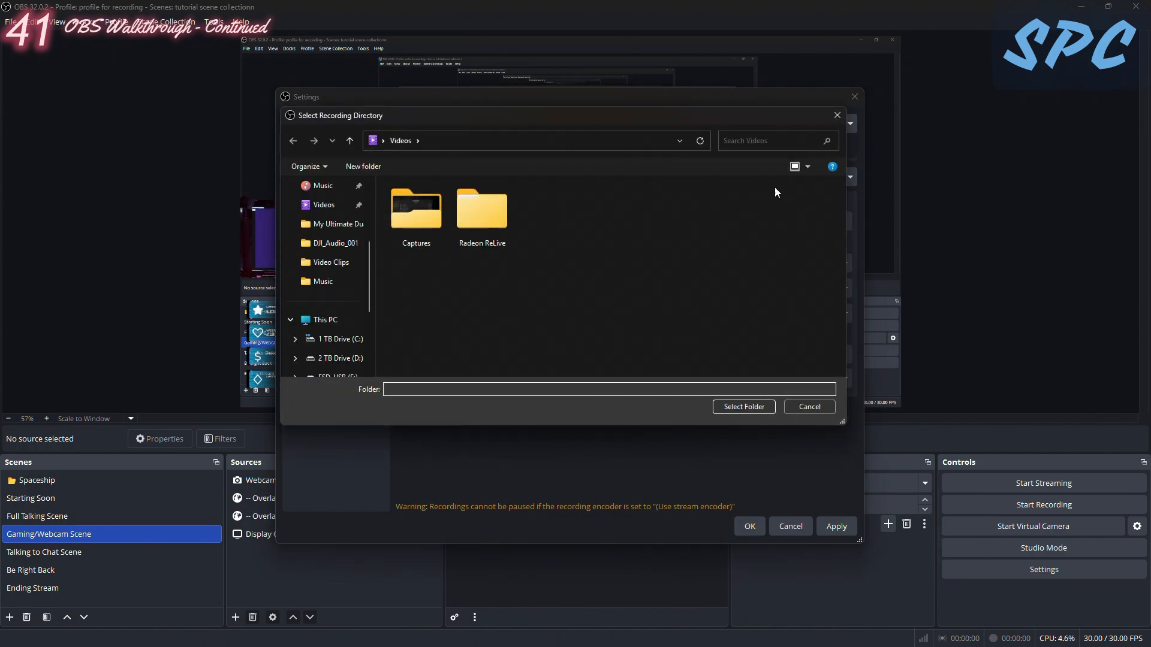
pyautogui.click(838, 114)
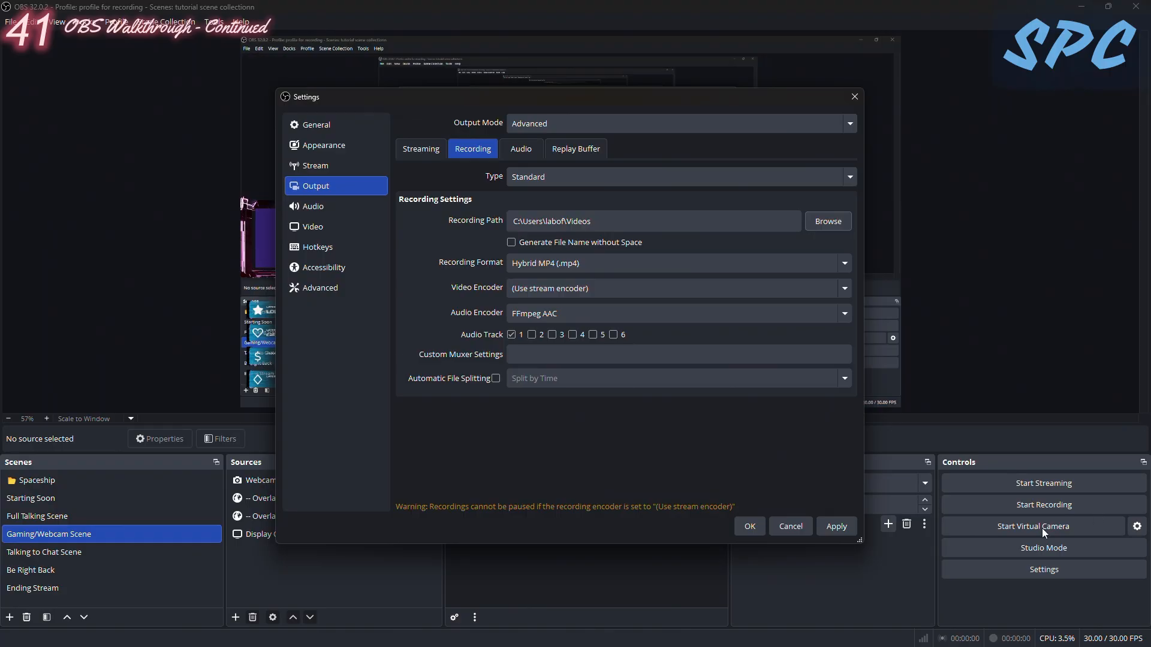
pyautogui.click(855, 96)
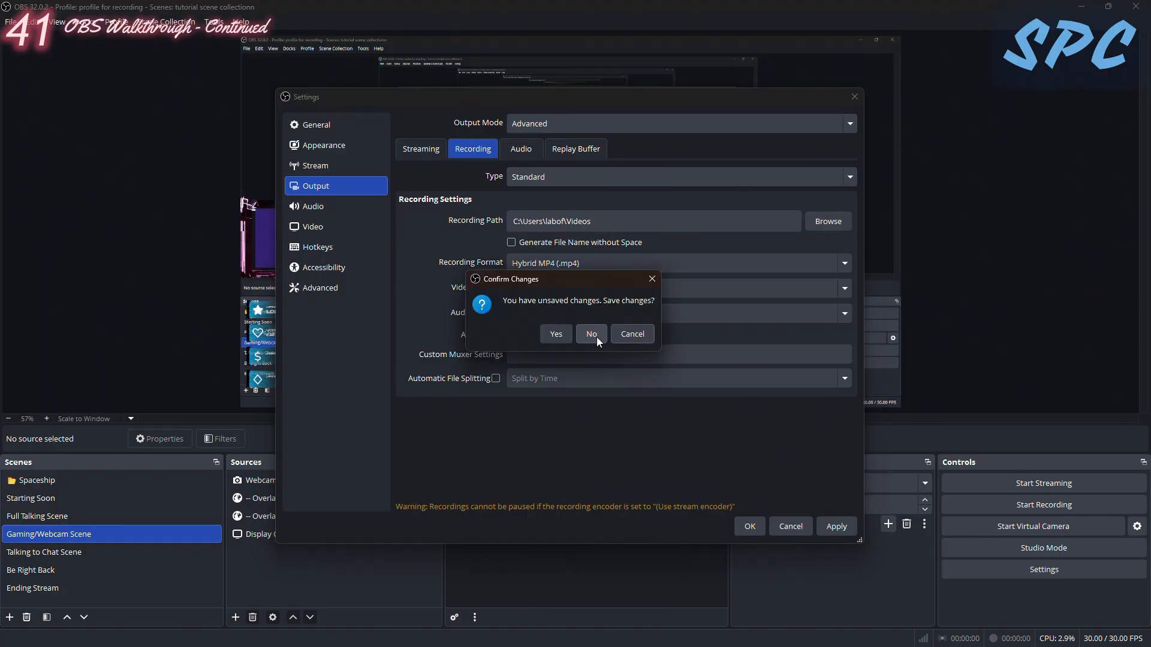
pyautogui.click(594, 334)
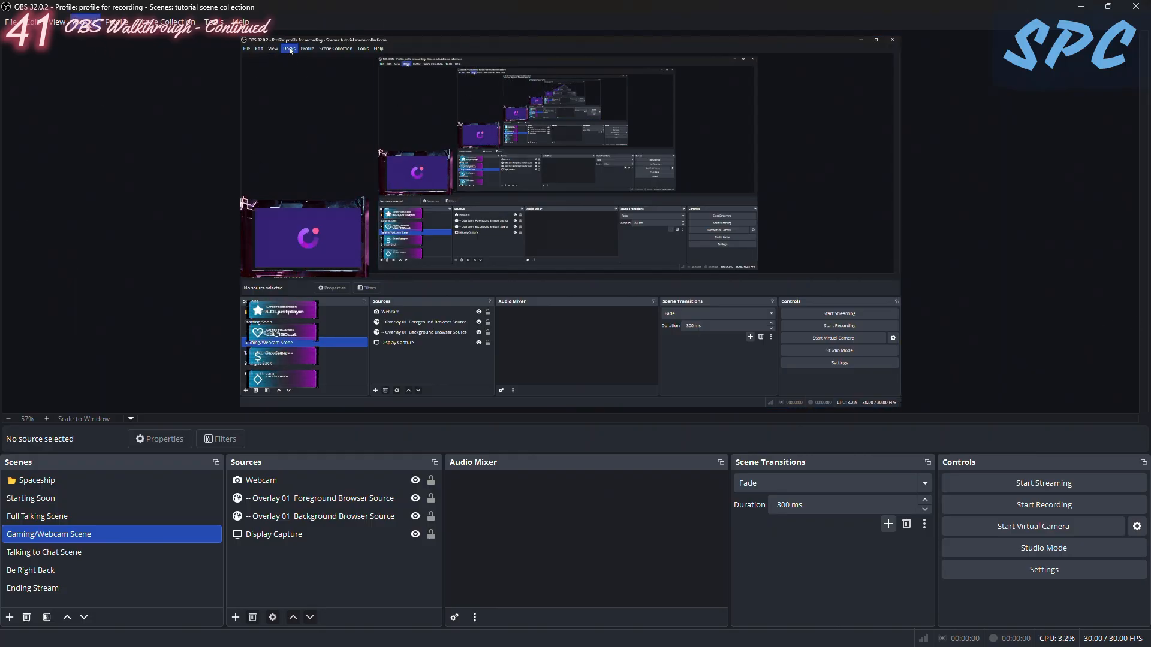
# - Show the Chat dock briefly and close it again
pyautogui.click(84, 21)
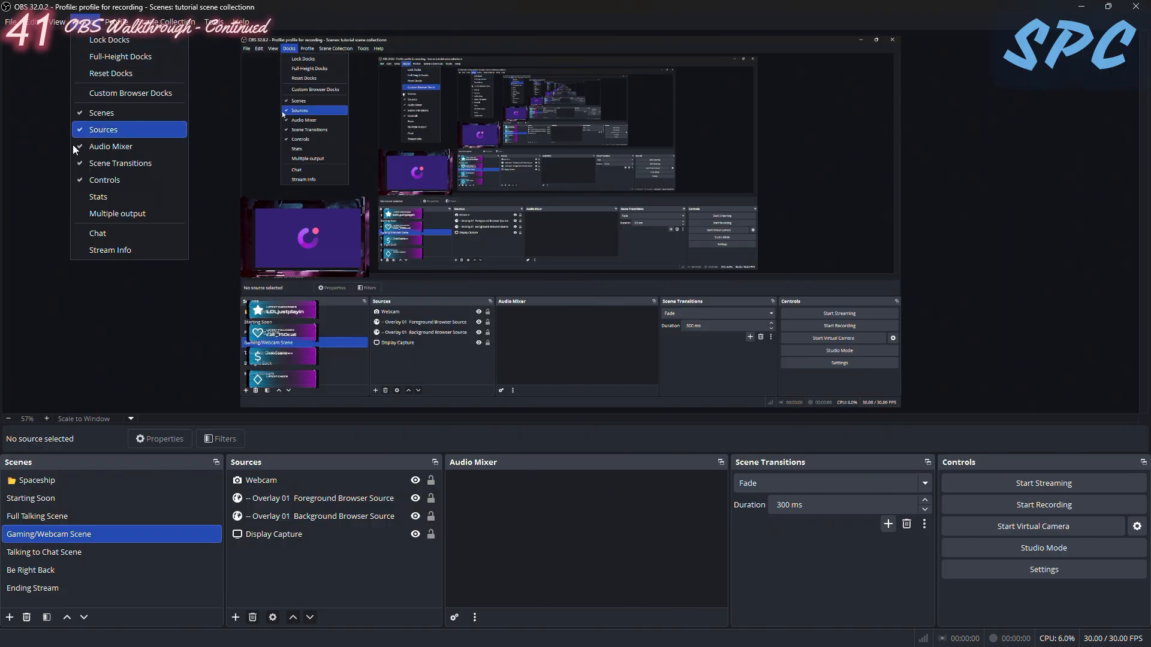
pyautogui.click(93, 236)
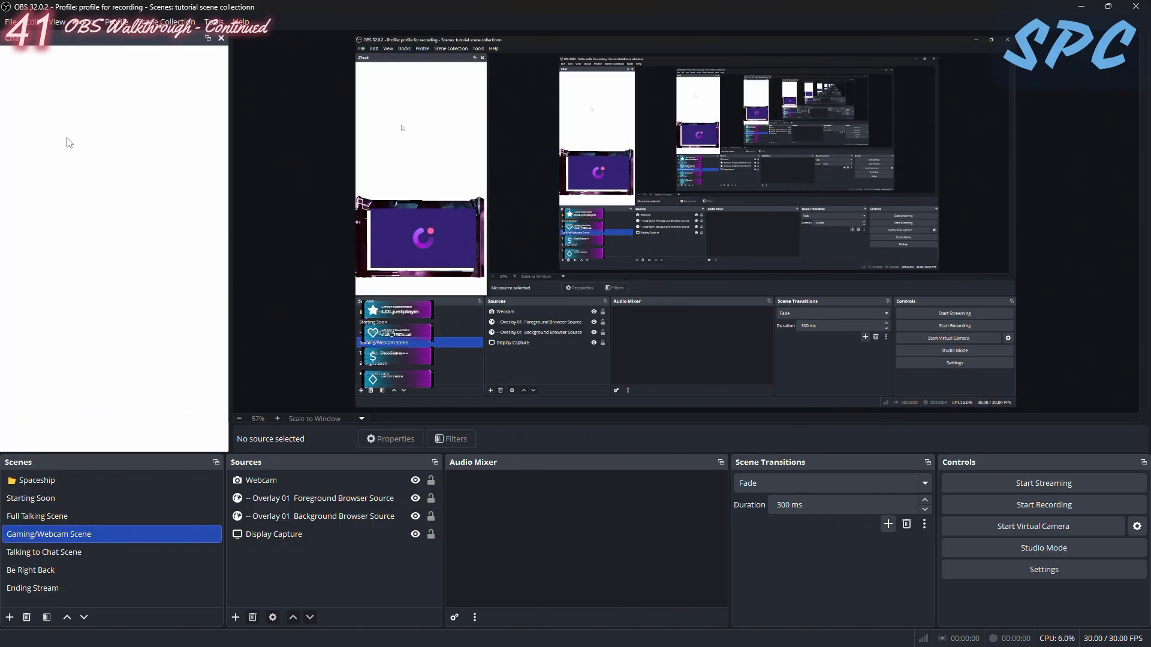
pyautogui.click(220, 41)
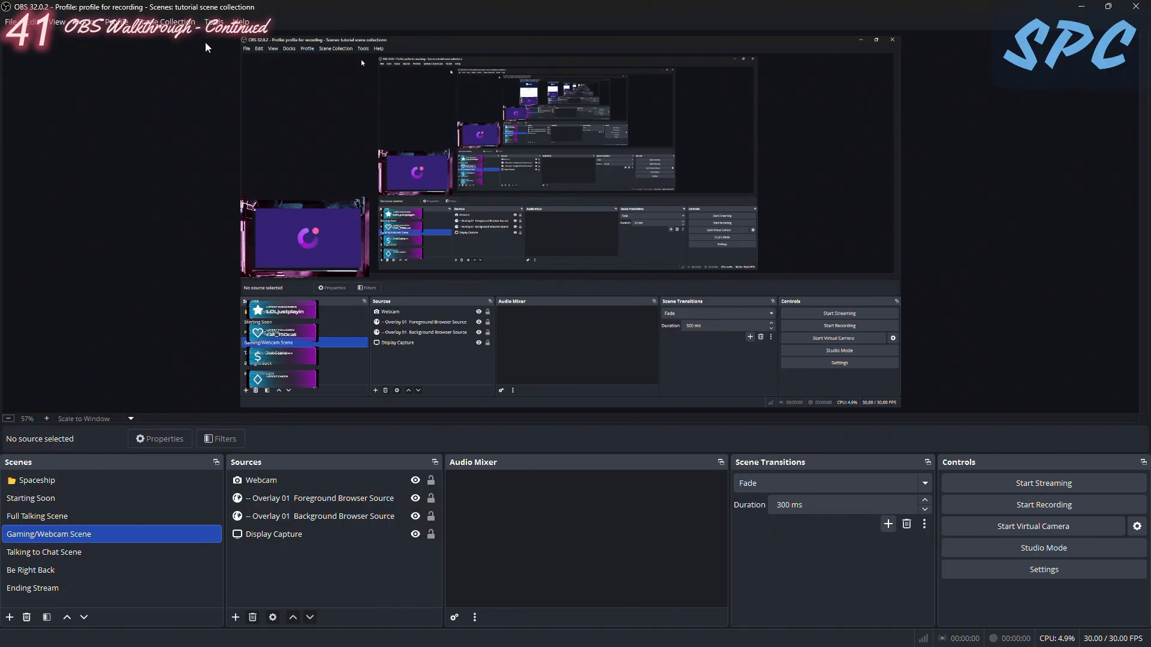
# - Show the Chat and Stream Info docks, and close the Chat dock
pyautogui.click(81, 21)
pyautogui.click(94, 236)
pyautogui.click(81, 22)
pyautogui.click(93, 250)
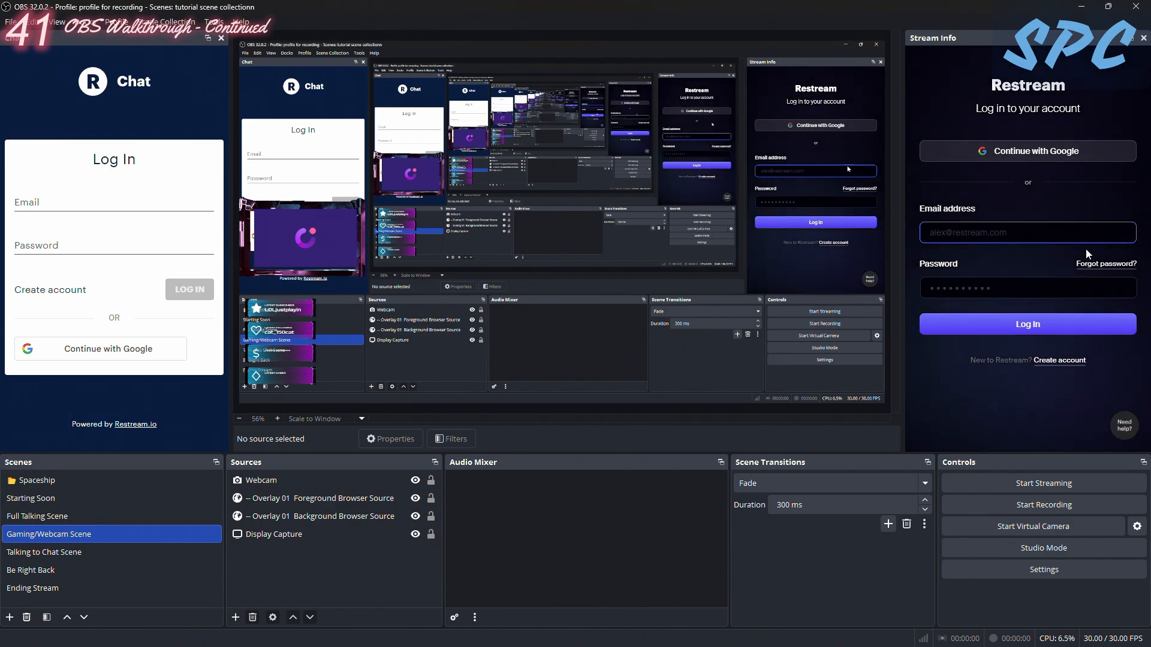
pyautogui.click(221, 38)
# - Examine the available dock and view options
pyautogui.click(88, 22)
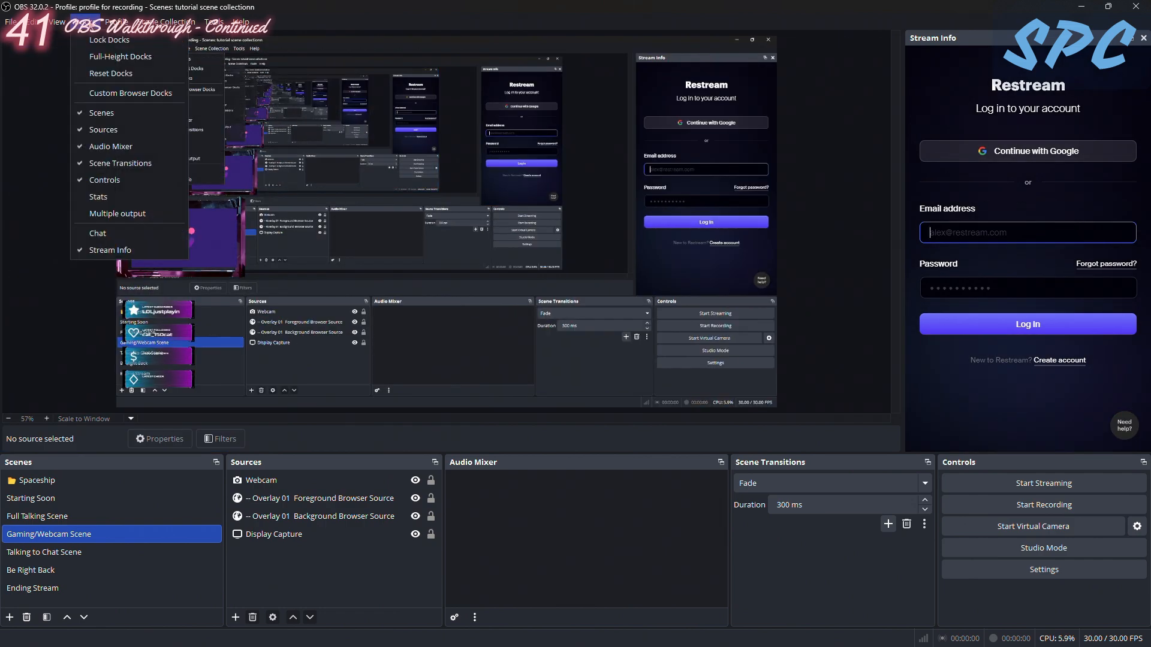
pyautogui.moveTo(57, 23)
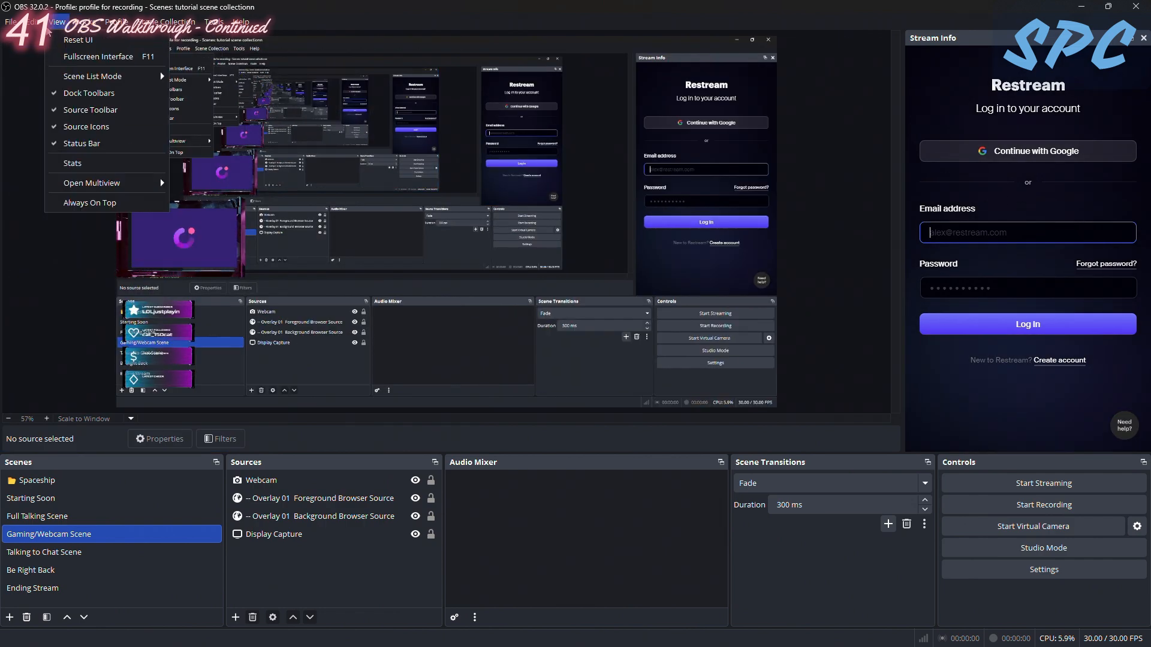
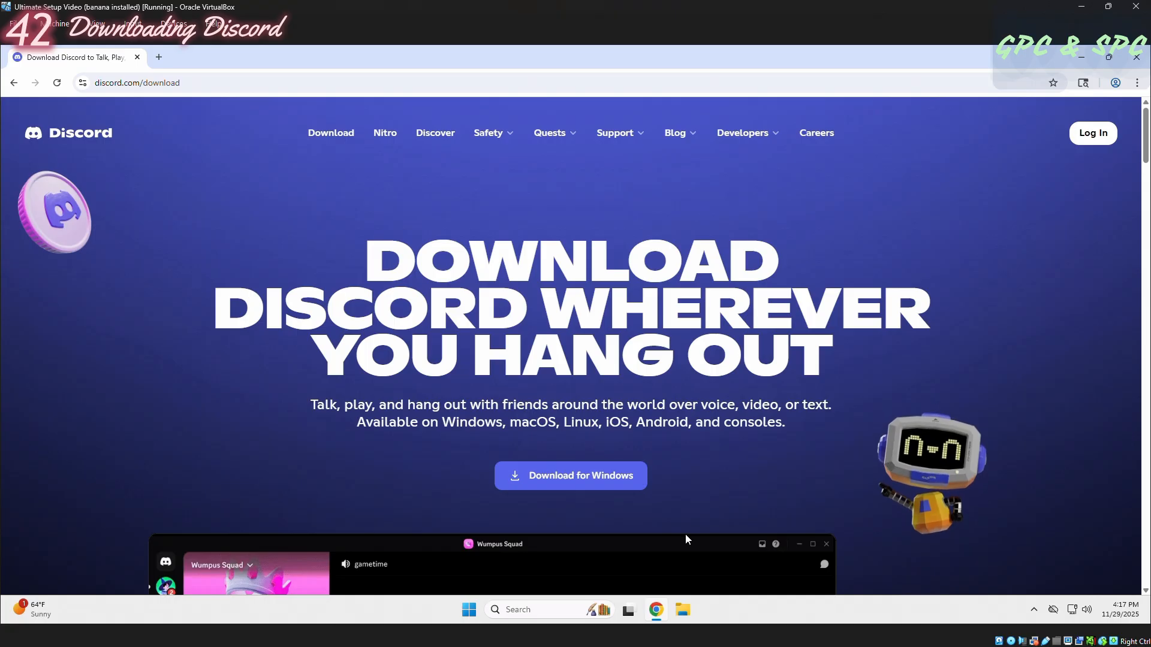
# - Download Discord for Windows, run DiscordSetup.exe, and bring up the login form of the installed application
pyautogui.click(585, 478)
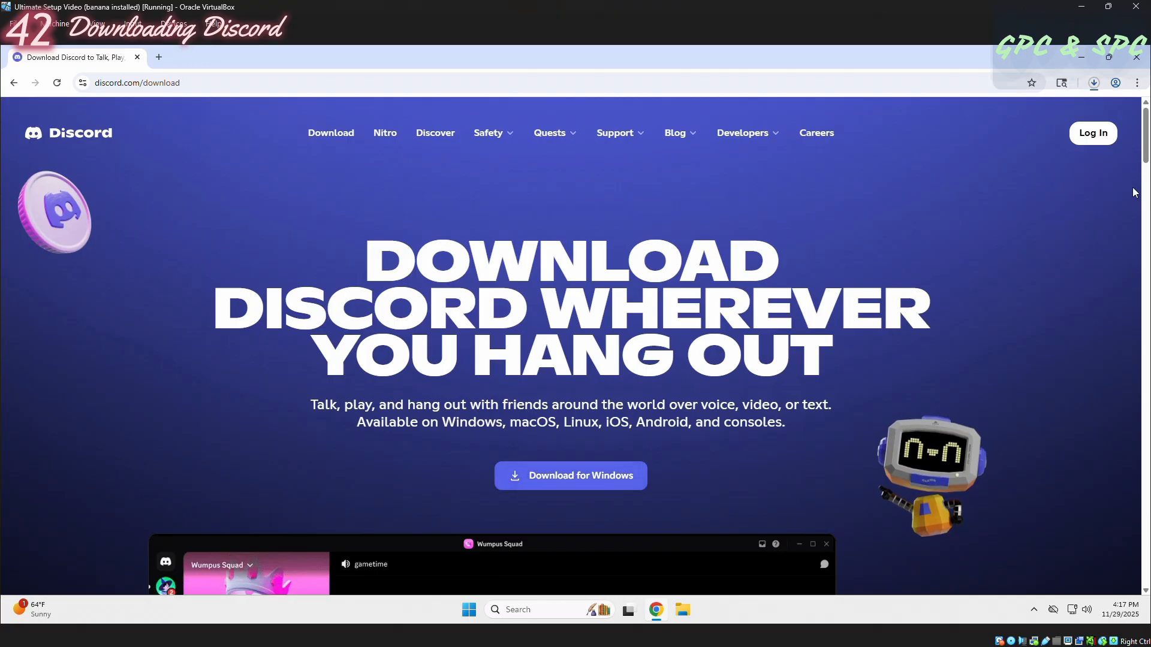
pyautogui.click(1094, 84)
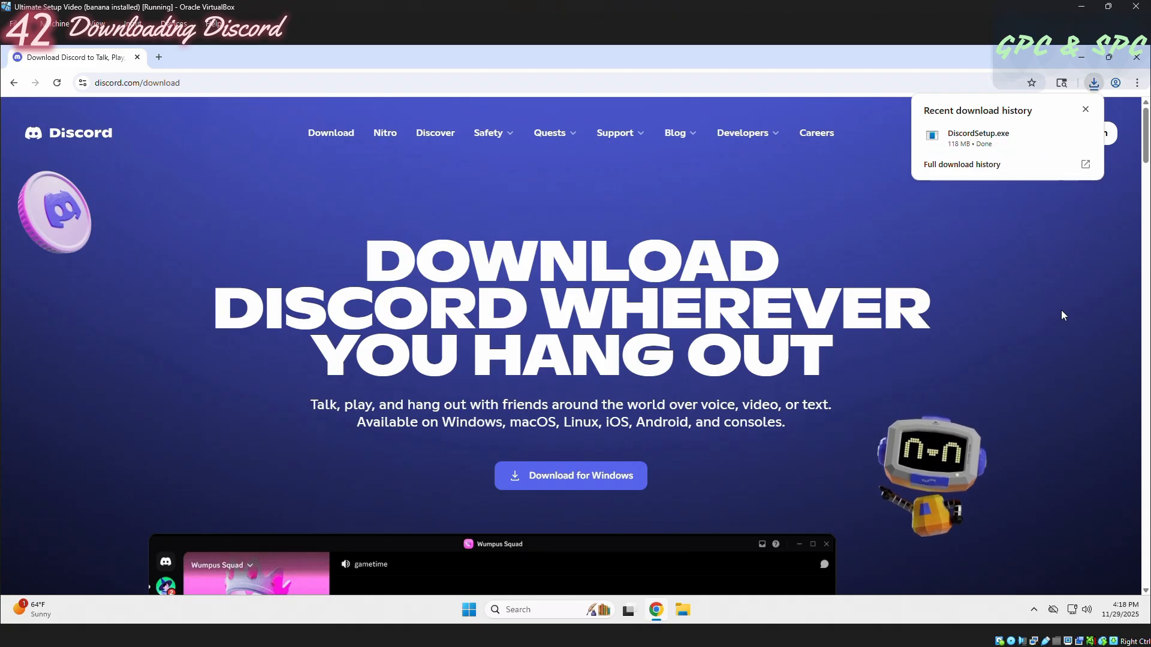
pyautogui.moveTo(967, 142)
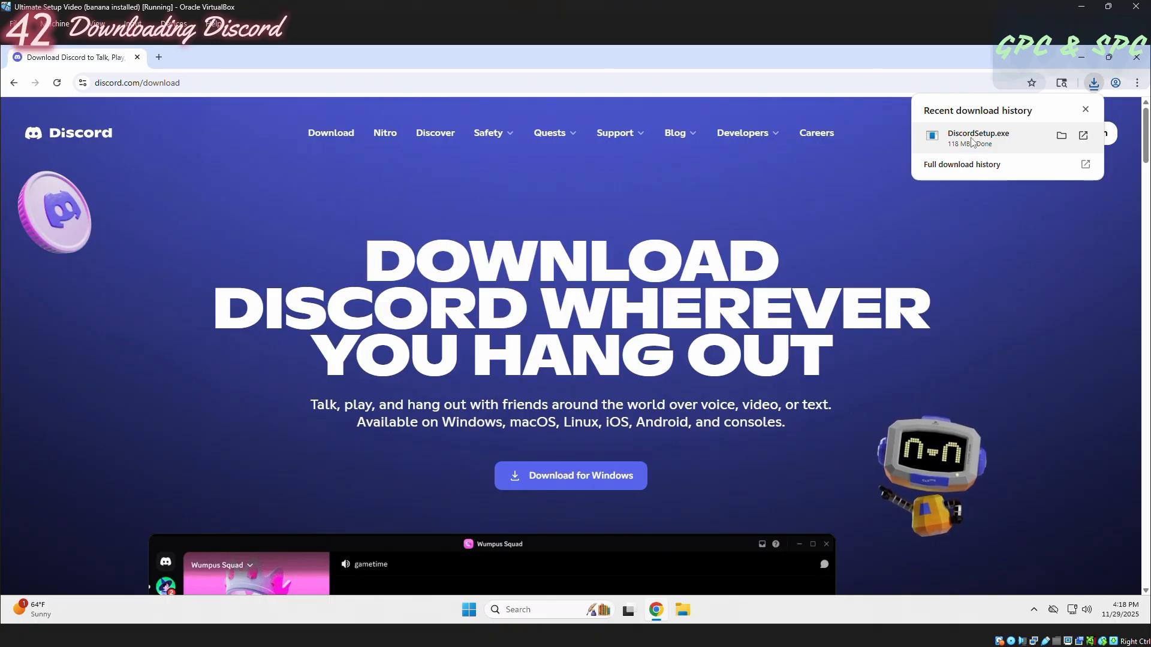
pyautogui.click(975, 143)
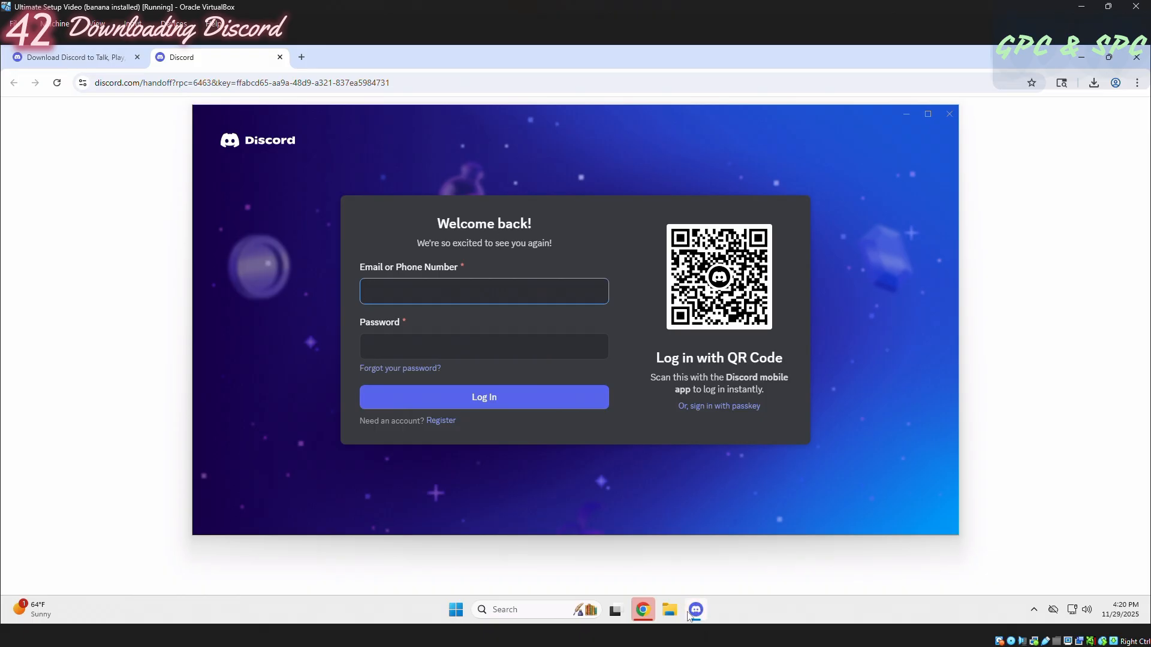
pyautogui.moveTo(706, 593)
pyautogui.click(662, 288)
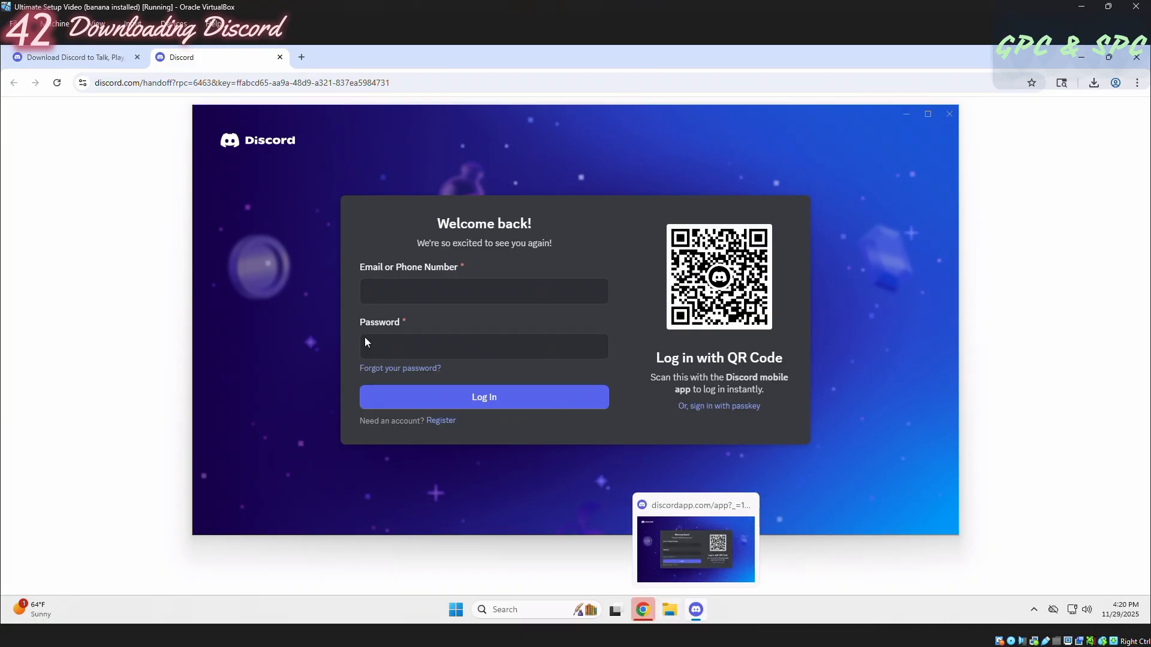
pyautogui.click(411, 286)
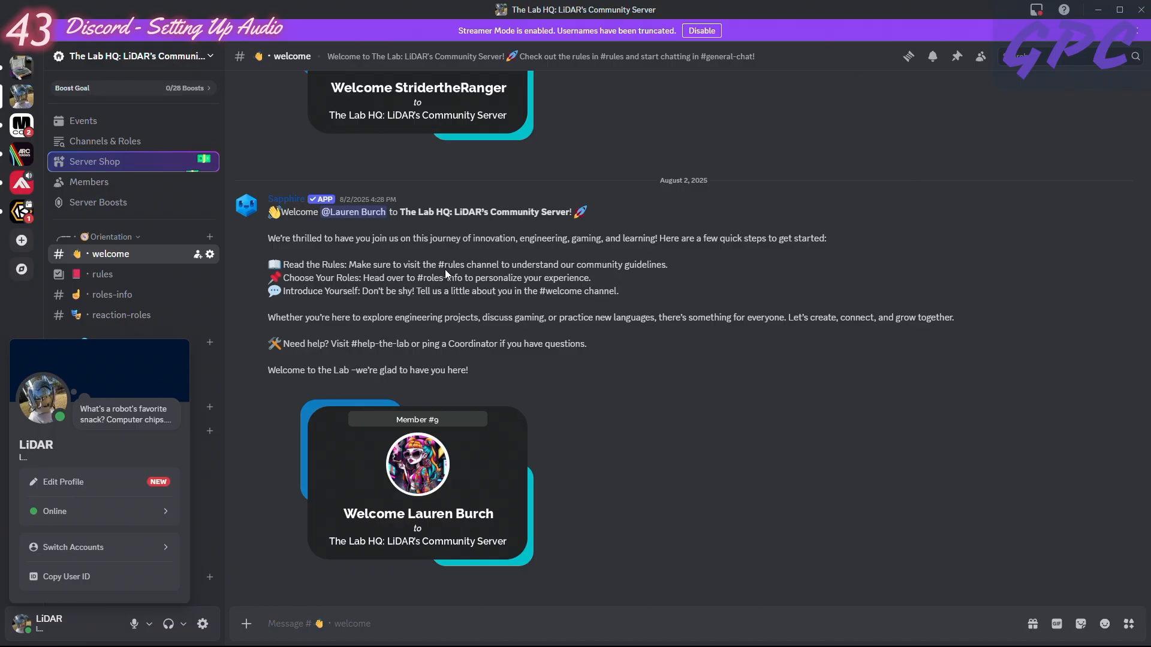
# - Examine the community server's options and look through its channel list
pyautogui.click(209, 59)
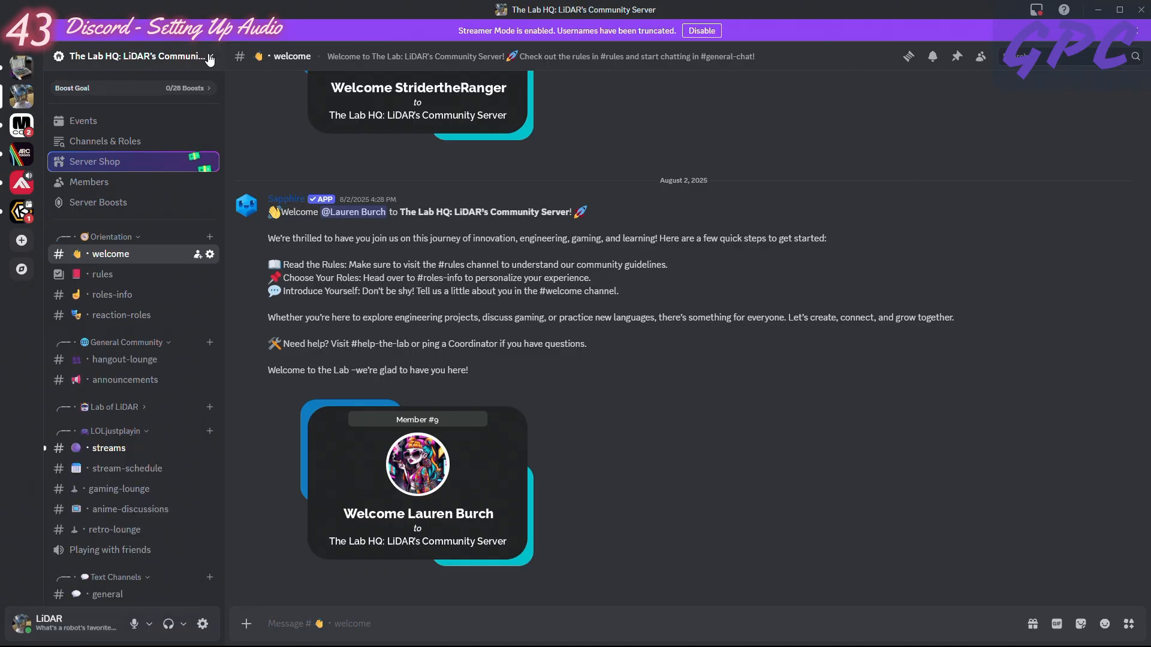
pyautogui.click(210, 59)
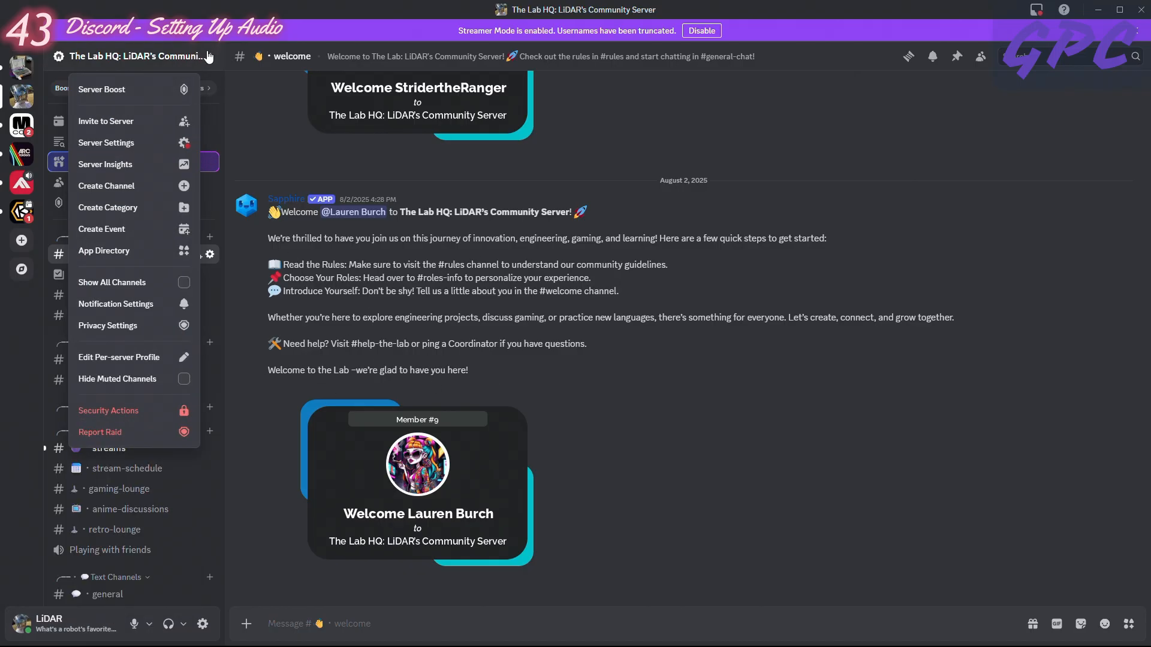
pyautogui.click(208, 57)
pyautogui.scroll(4, 437, 252)
pyautogui.scroll(-3, 414, 264)
pyautogui.scroll(-2, 378, 273)
pyautogui.scroll(3, 389, 276)
pyautogui.scroll(5, 390, 276)
pyautogui.scroll(-6, 346, 246)
pyautogui.scroll(-1, 257, 193)
# - View the dialog for inviting friends to the community server, and close it without sending an invitation
pyautogui.click(189, 57)
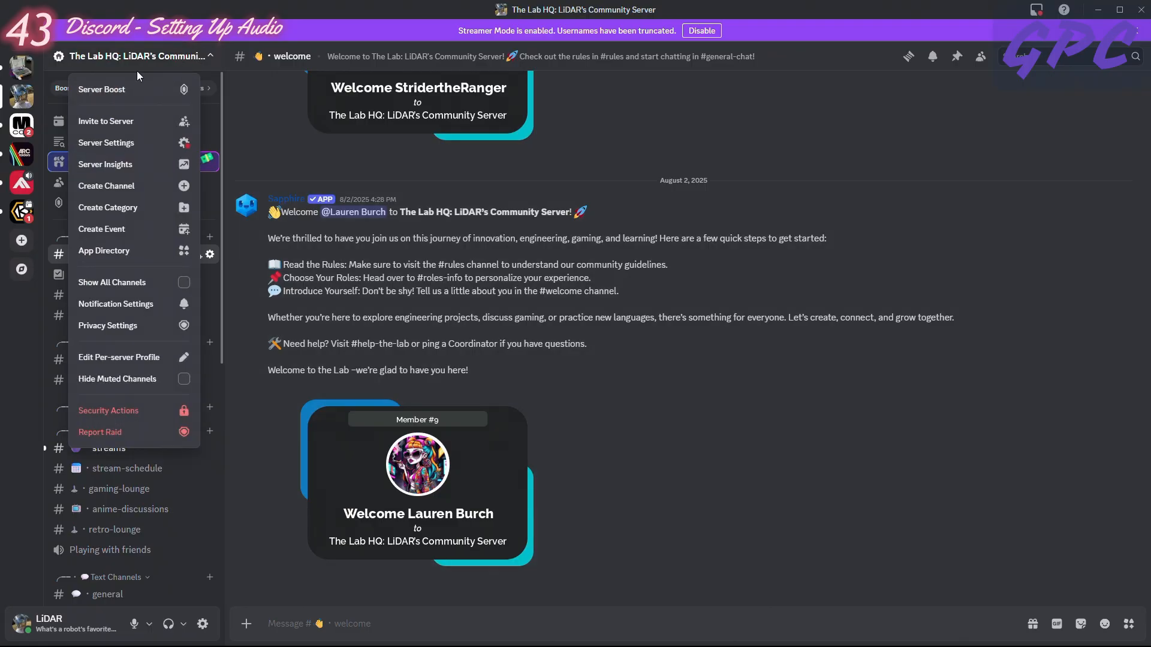
pyautogui.click(132, 123)
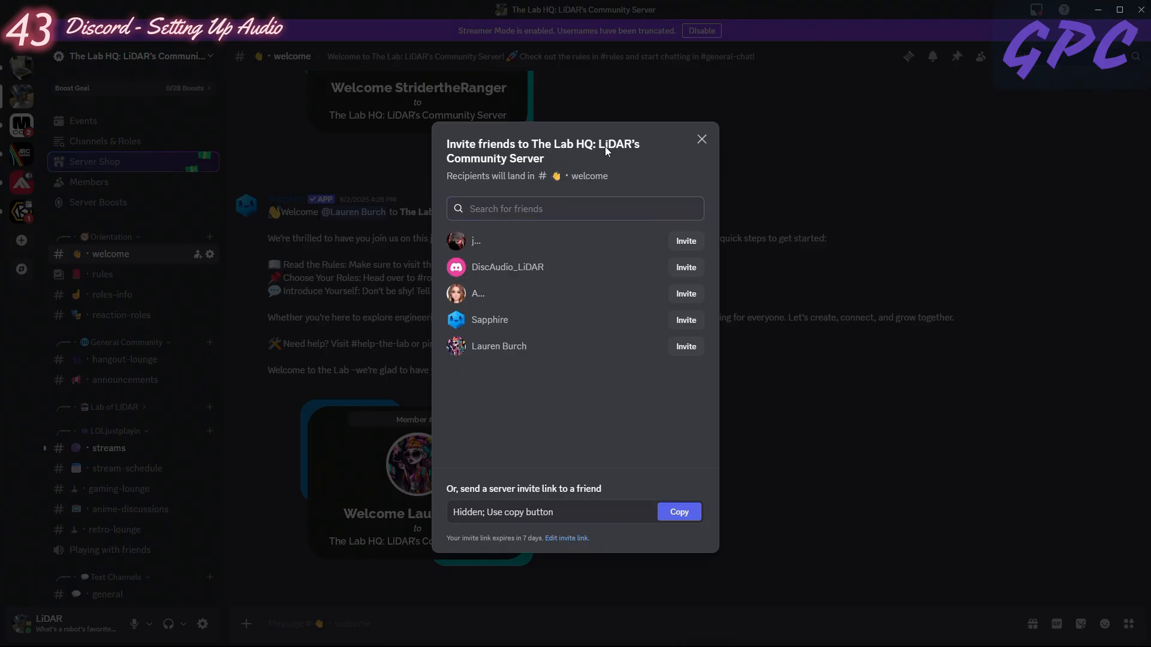
pyautogui.click(702, 140)
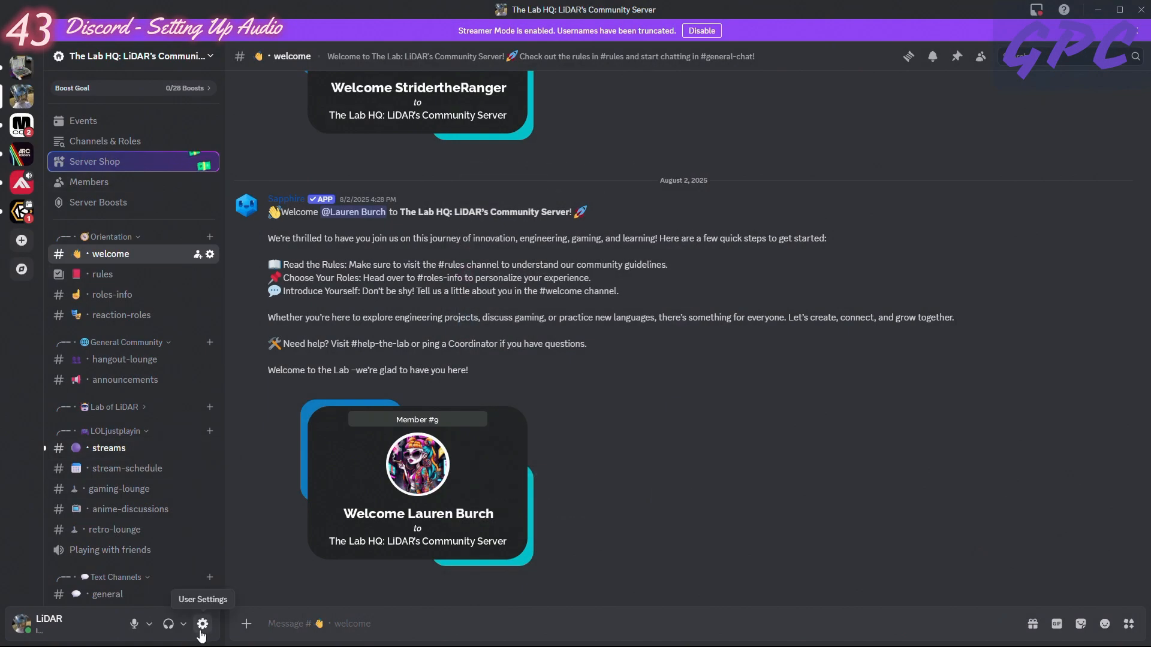
# - Open the Voice & Video section of the user settings
pyautogui.click(202, 626)
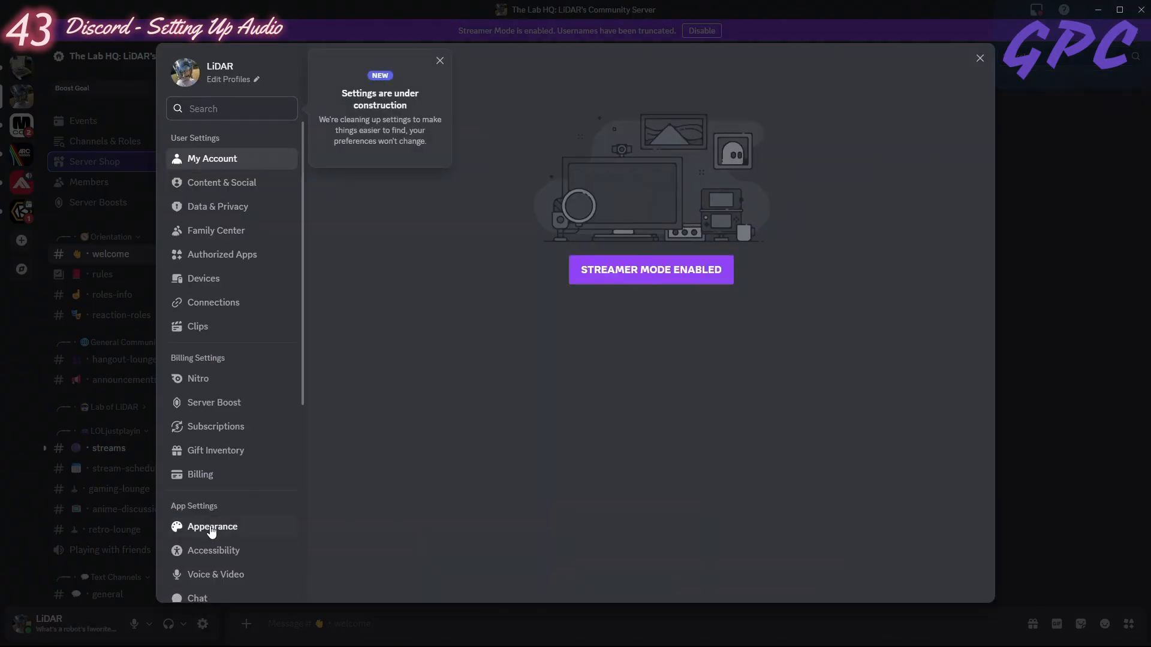
pyautogui.scroll(-3, 250, 198)
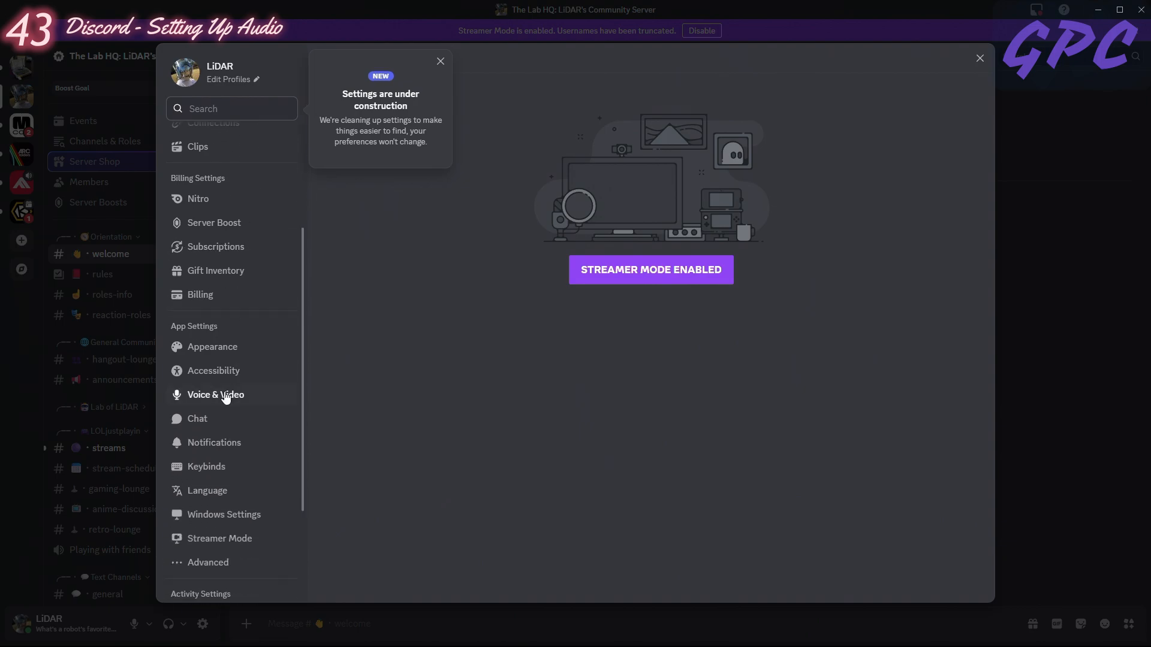
pyautogui.click(225, 396)
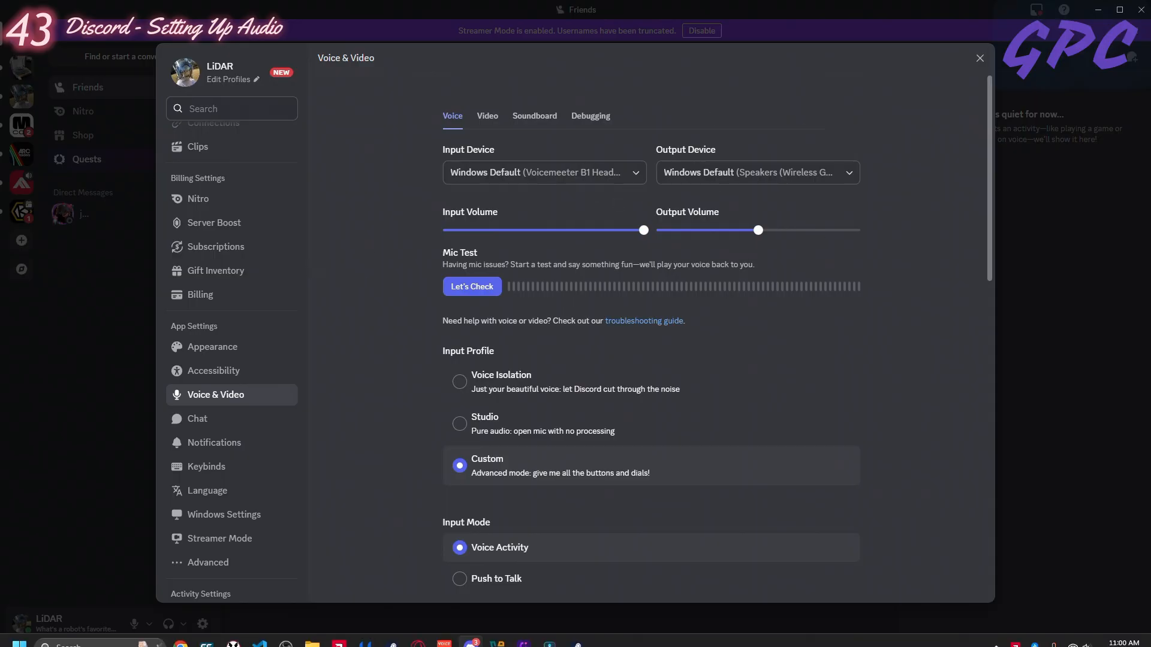
# - Switch to Voicemeeter Banana and review the Headset Mic strip's label and input device choices without changing them
pyautogui.click(443, 640)
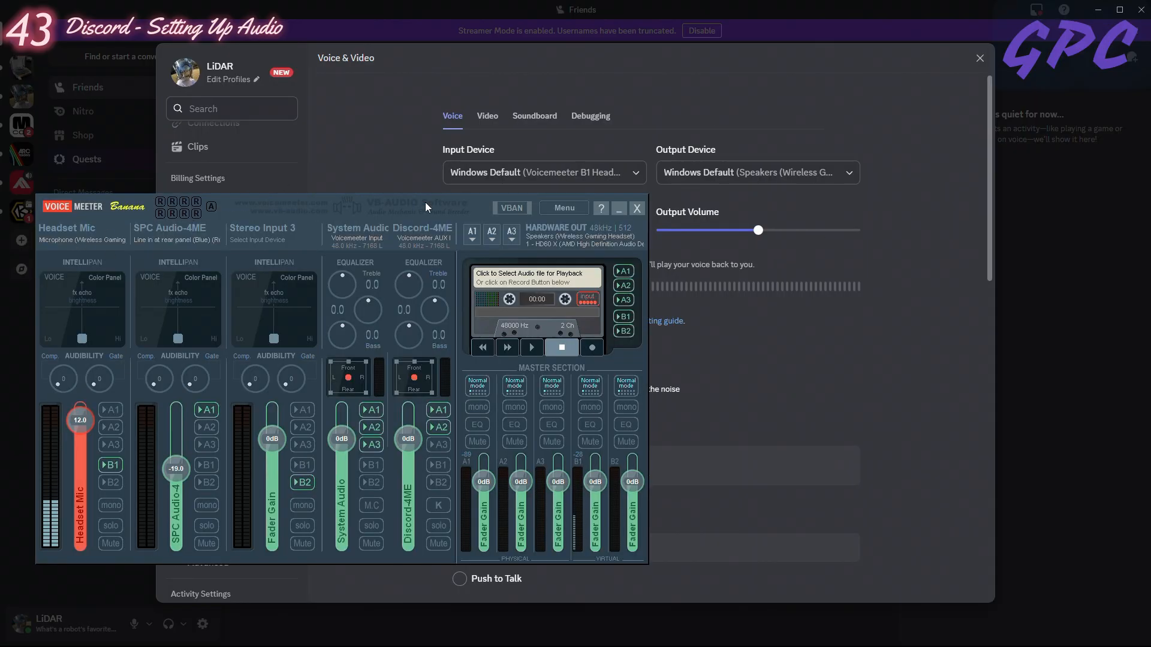
pyautogui.moveTo(426, 202); pyautogui.dragTo(591, 50)
pyautogui.click(243, 78)
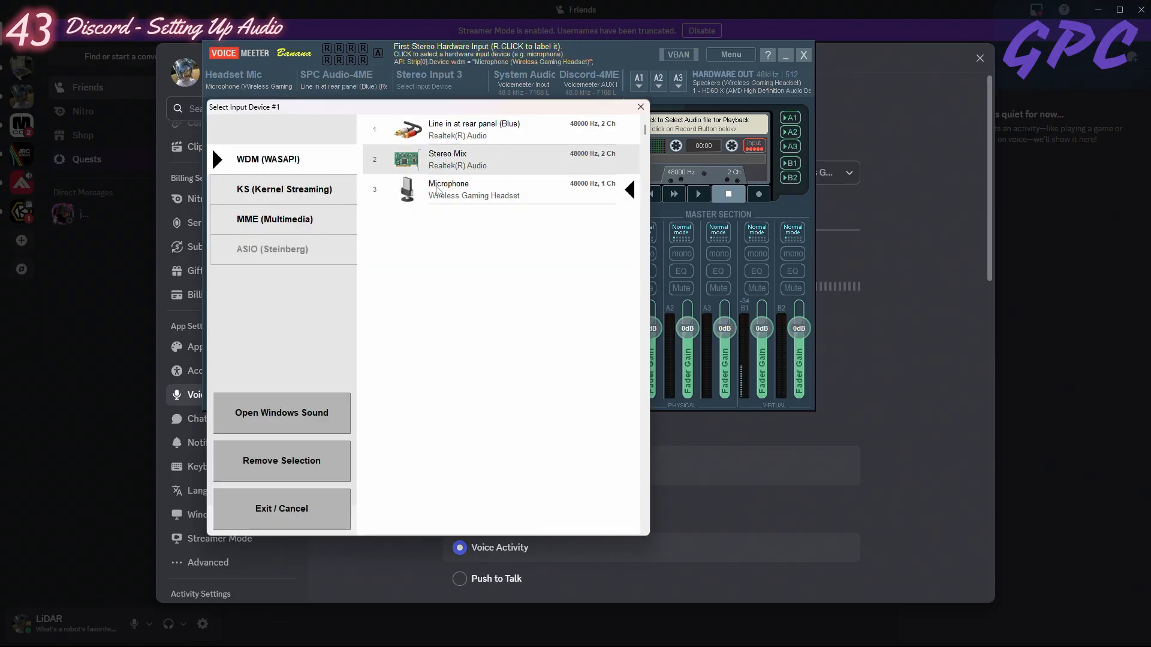
pyautogui.click(640, 107)
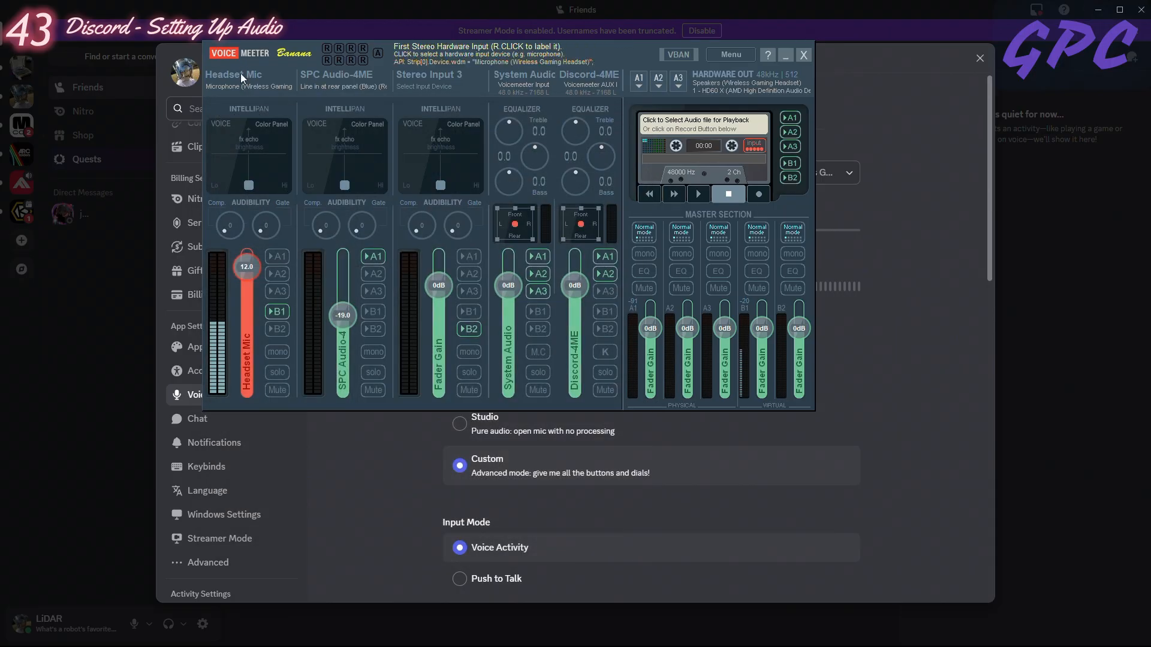
pyautogui.rightClick(240, 74)
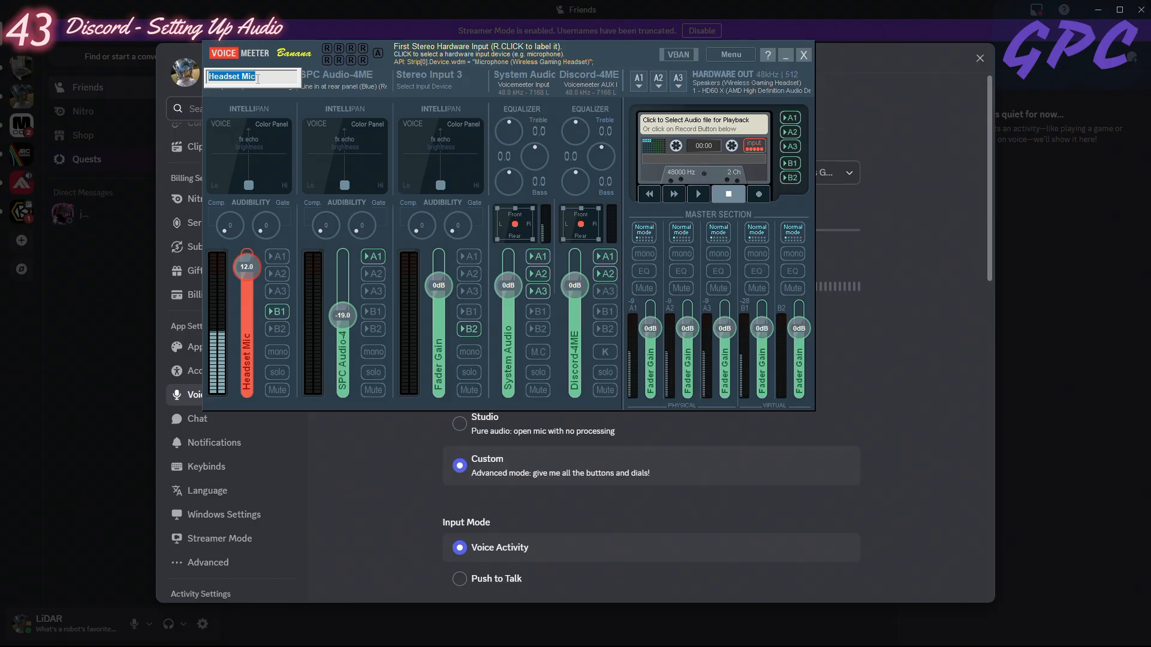
pyautogui.press('Return')
pyautogui.click(258, 84)
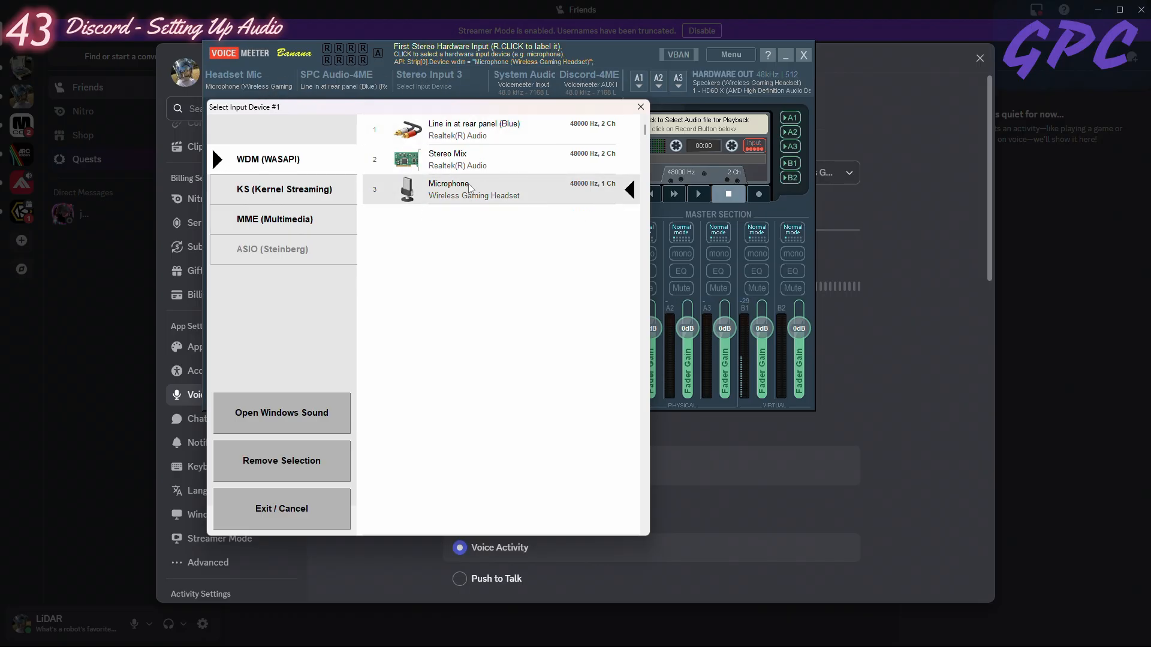
pyautogui.click(641, 107)
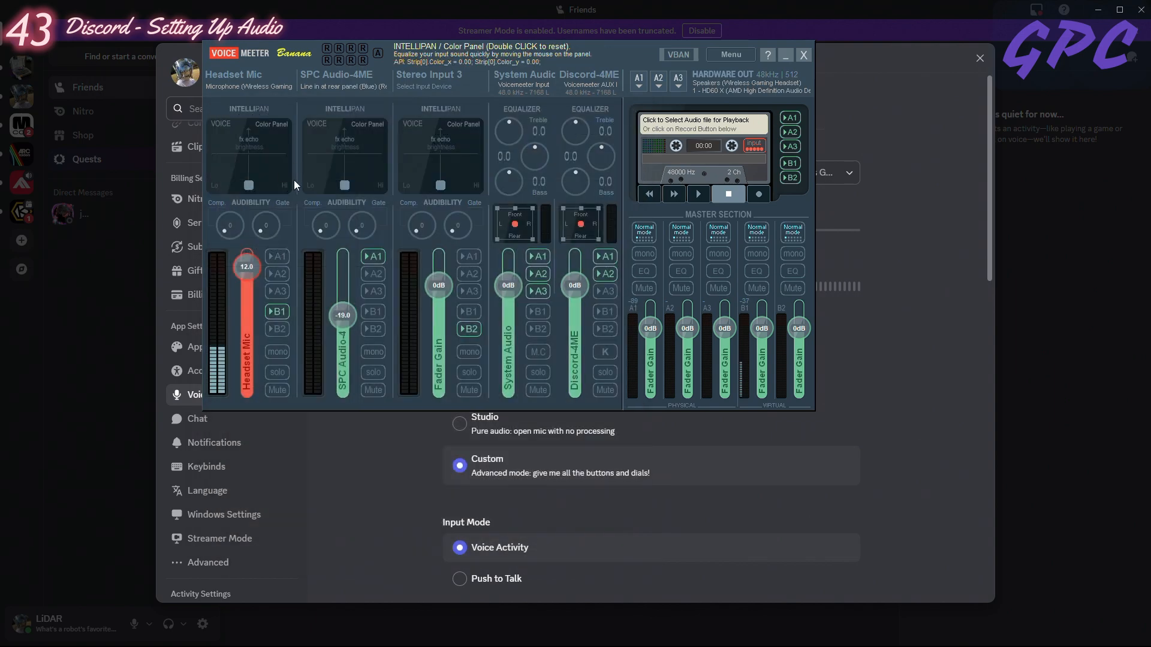
# - Try routing the Headset Mic strip to bus A2, remove that routing again, and minimize Voicemeeter
pyautogui.click(272, 311)
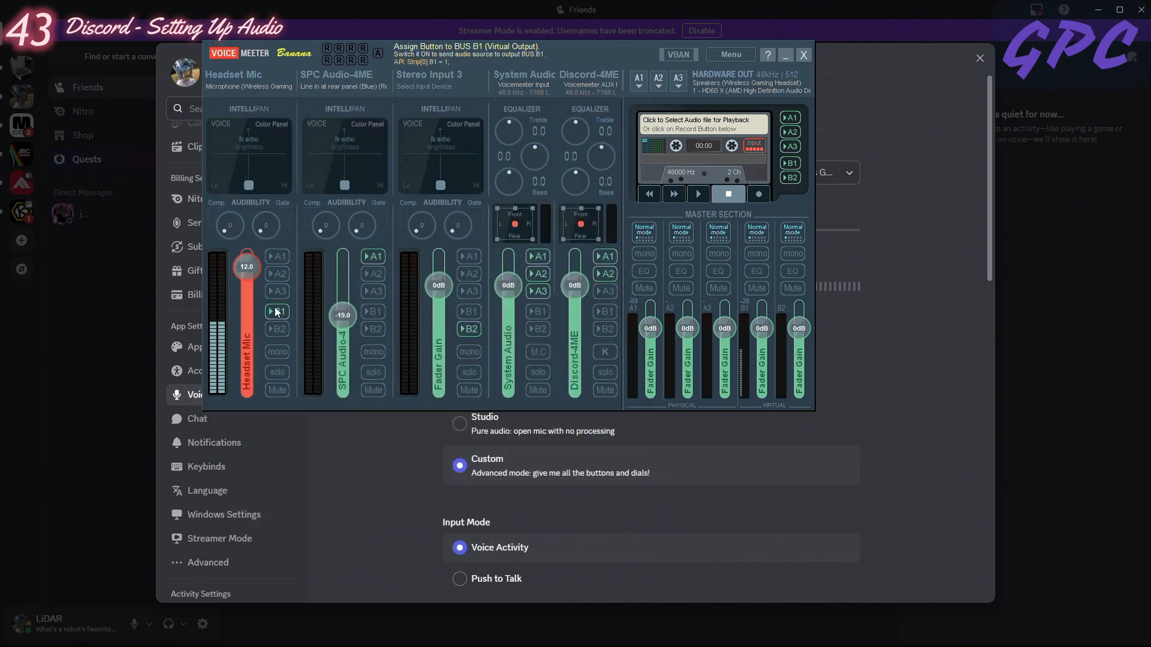
pyautogui.click(275, 274)
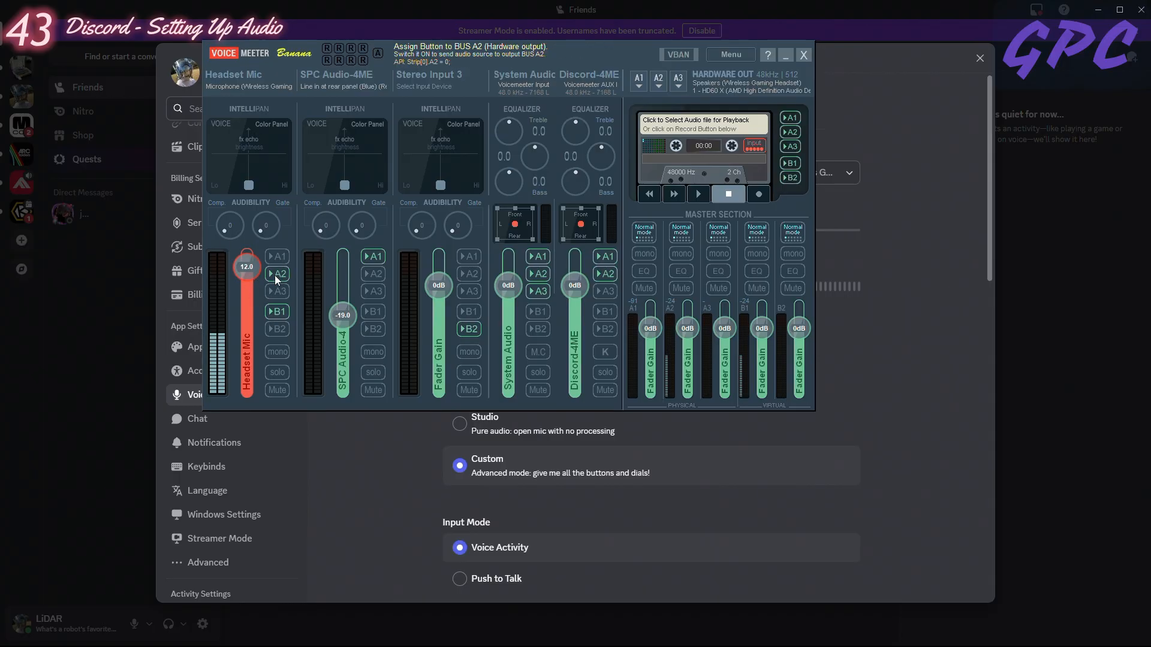
pyautogui.click(276, 274)
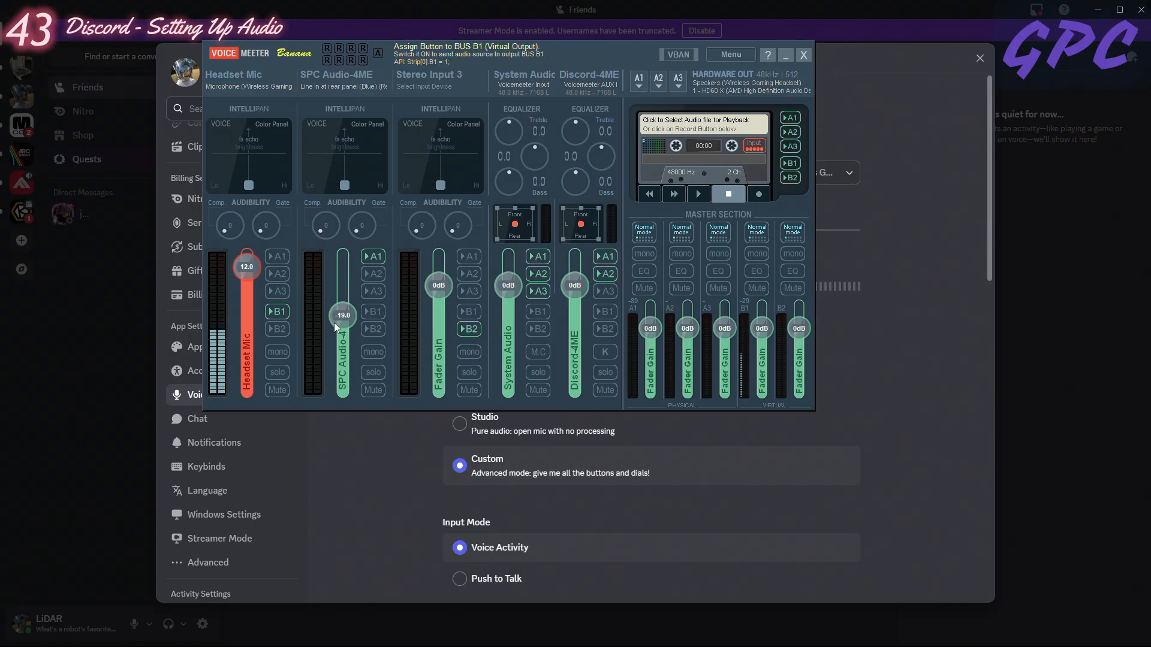
pyautogui.click(784, 55)
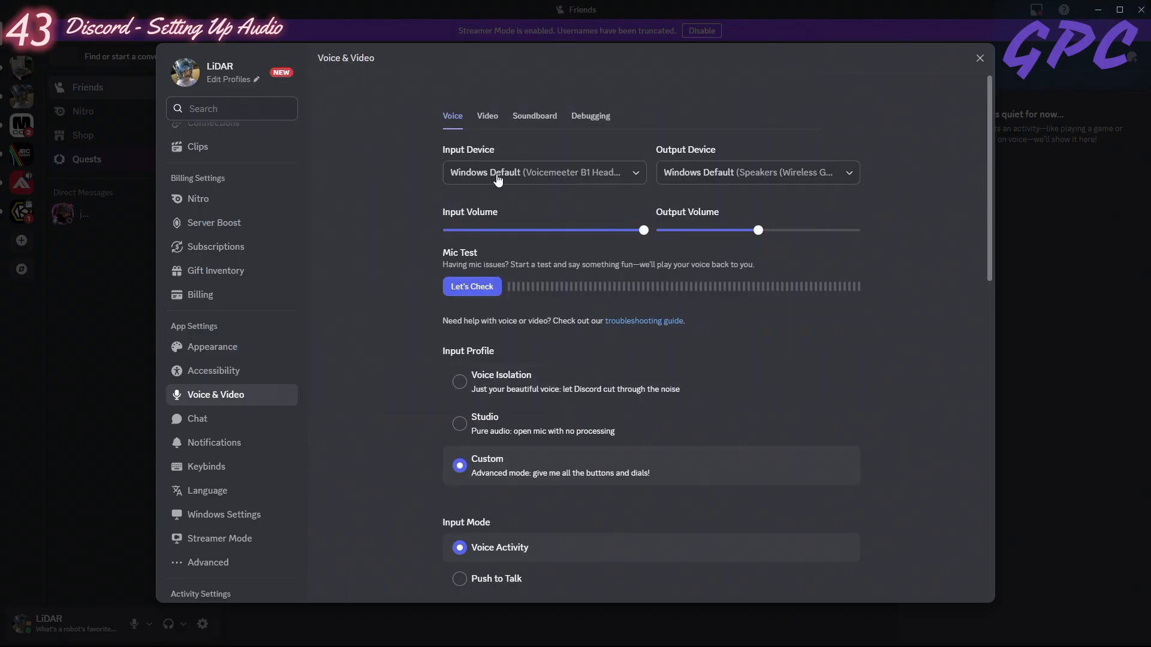
# - Start Discord's mic test and set the Input Device to Voicemeeter B1 Headset Mic (VB-Audio Voicemeeter VAIO)
pyautogui.click(587, 176)
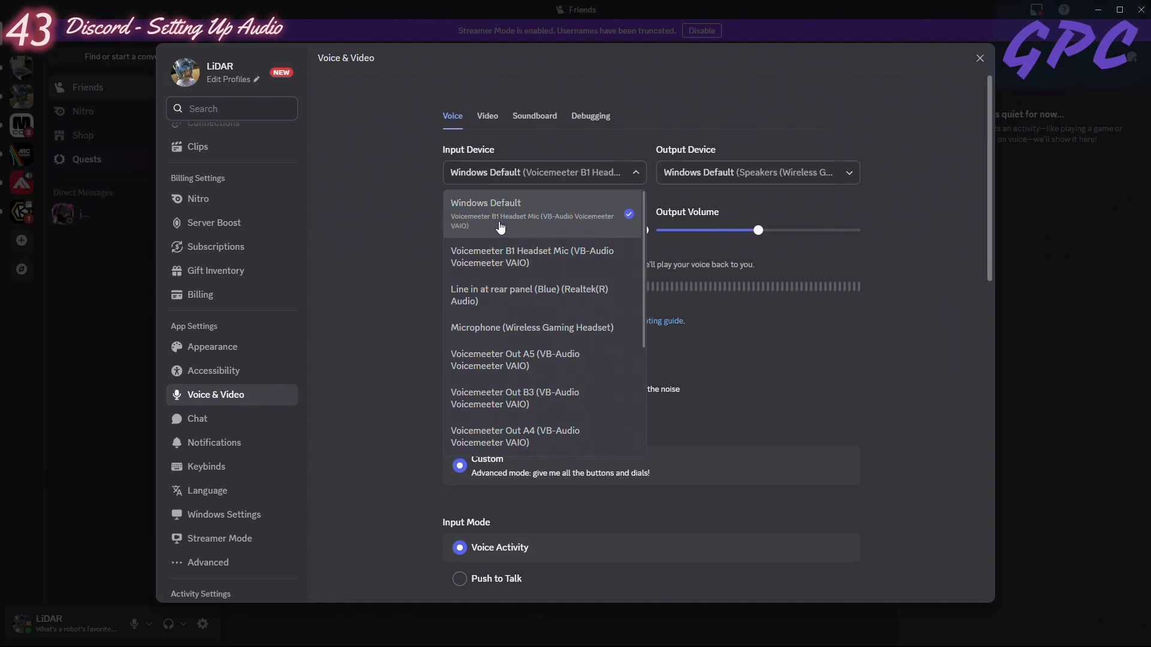
pyautogui.click(393, 287)
pyautogui.click(472, 287)
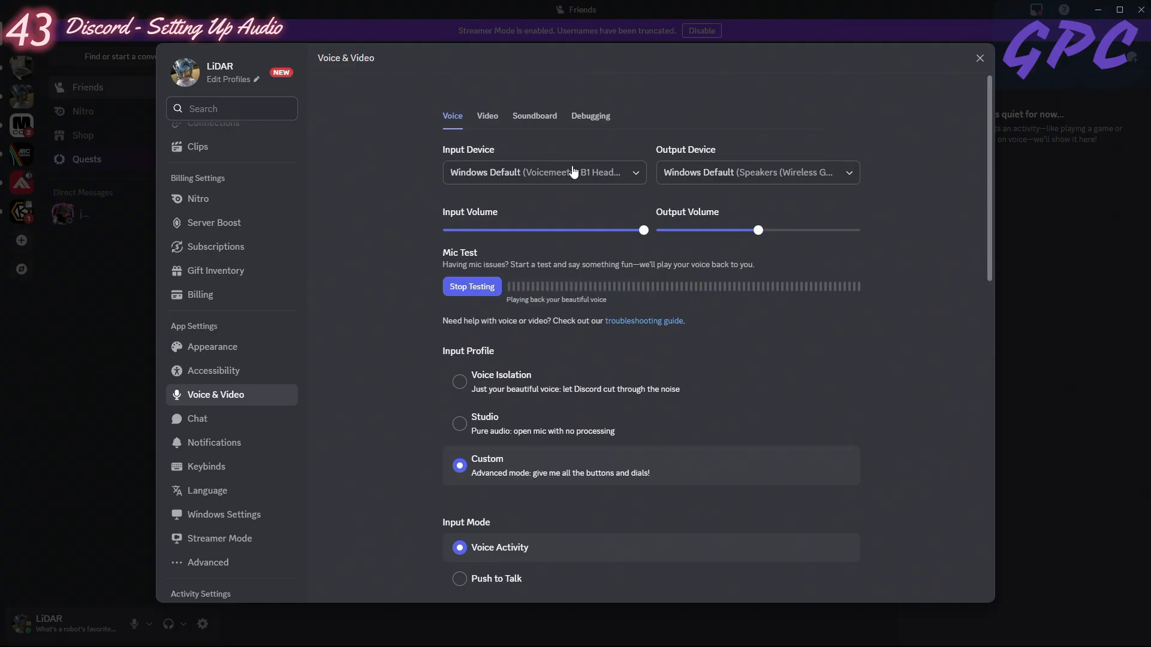
pyautogui.click(577, 188)
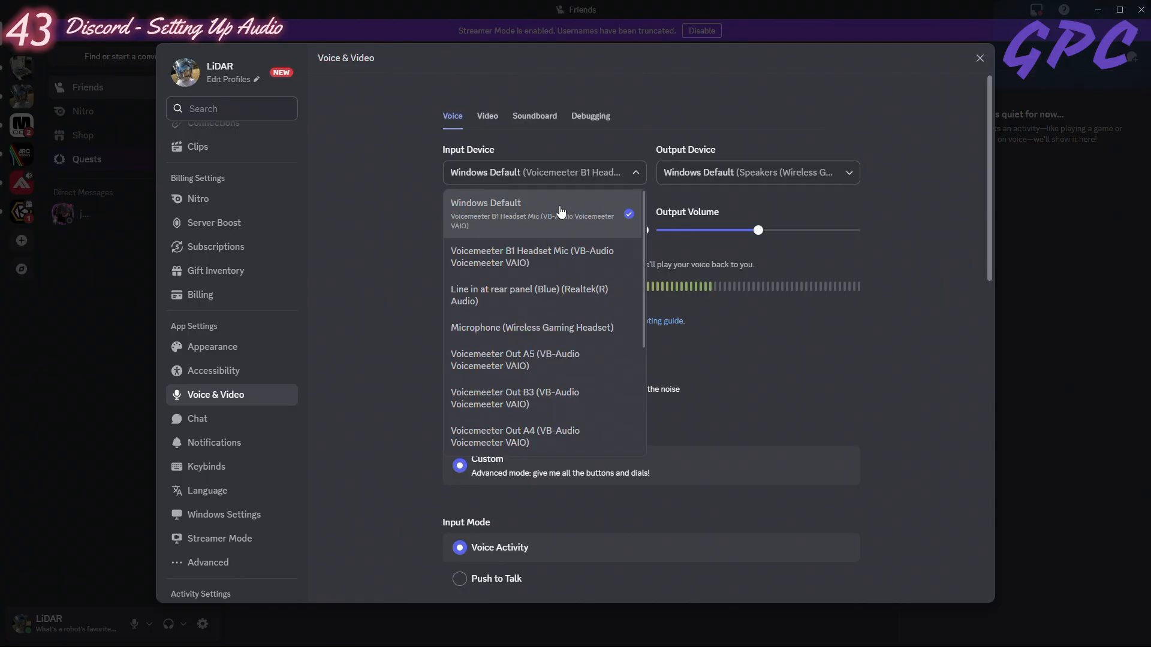
pyautogui.click(504, 262)
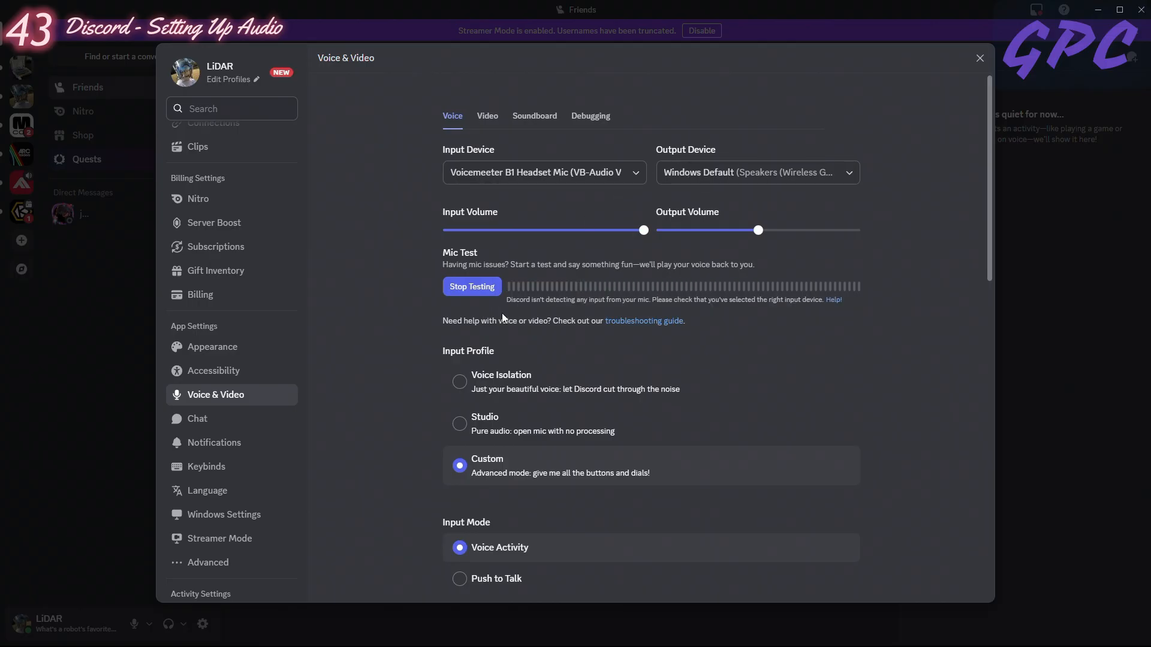
# - Check the System Audio and Discord-4ME strips in Voicemeeter, and return to Discord's voice settings
pyautogui.moveTo(351, 627)
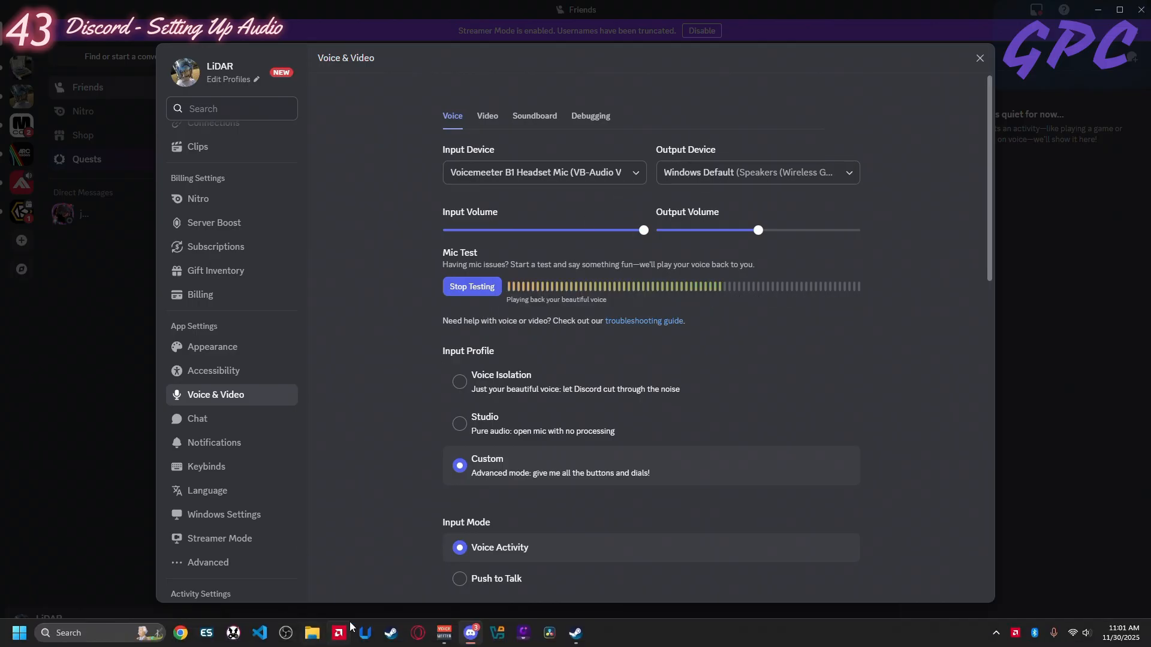
pyautogui.click(443, 633)
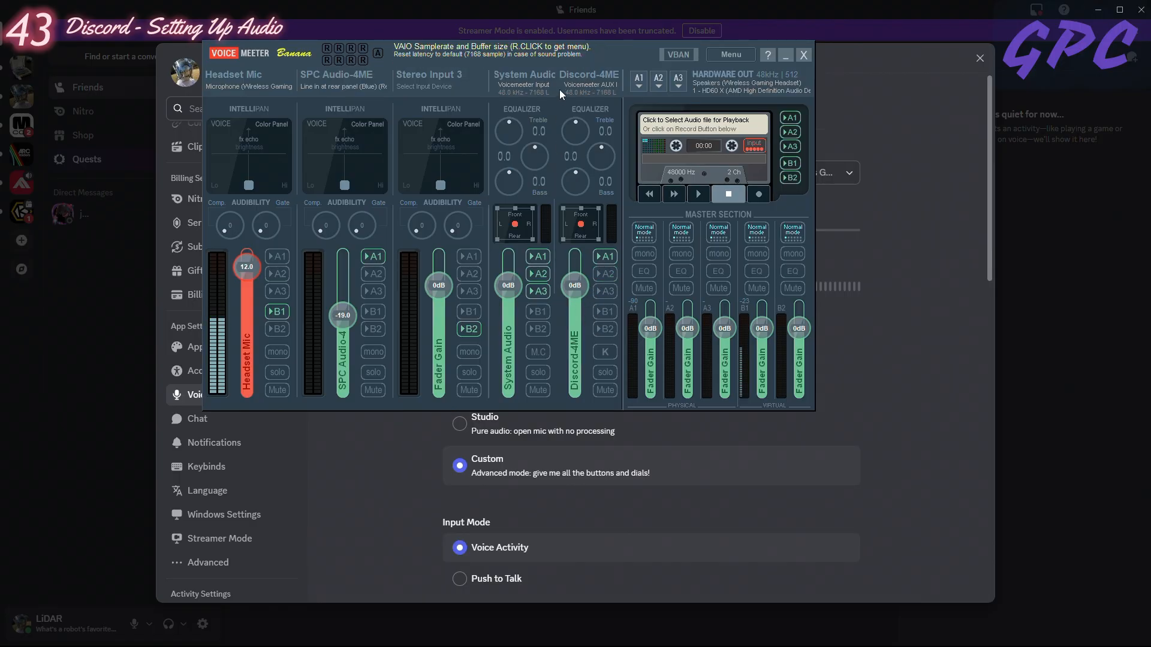
pyautogui.click(784, 56)
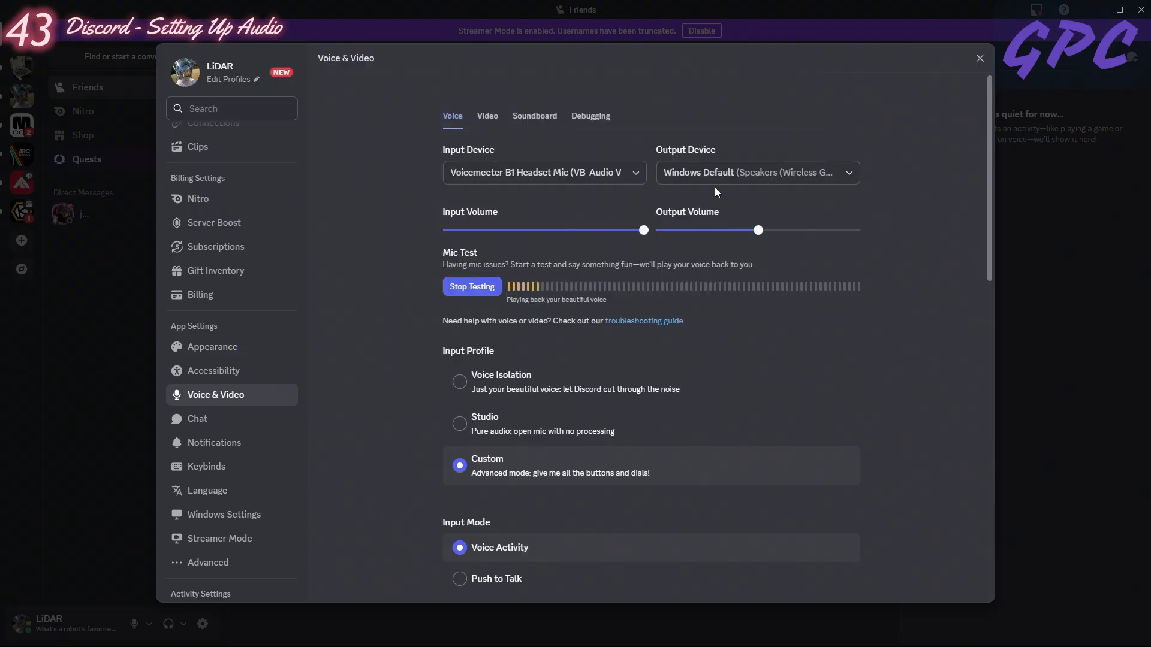
# - Set Discord's Output Device to Voicemeeter AUX Input (VB-Audio Voicemeeter VAIO), and bring up Voicemeeter to check the Discord-4ME strip
pyautogui.click(725, 174)
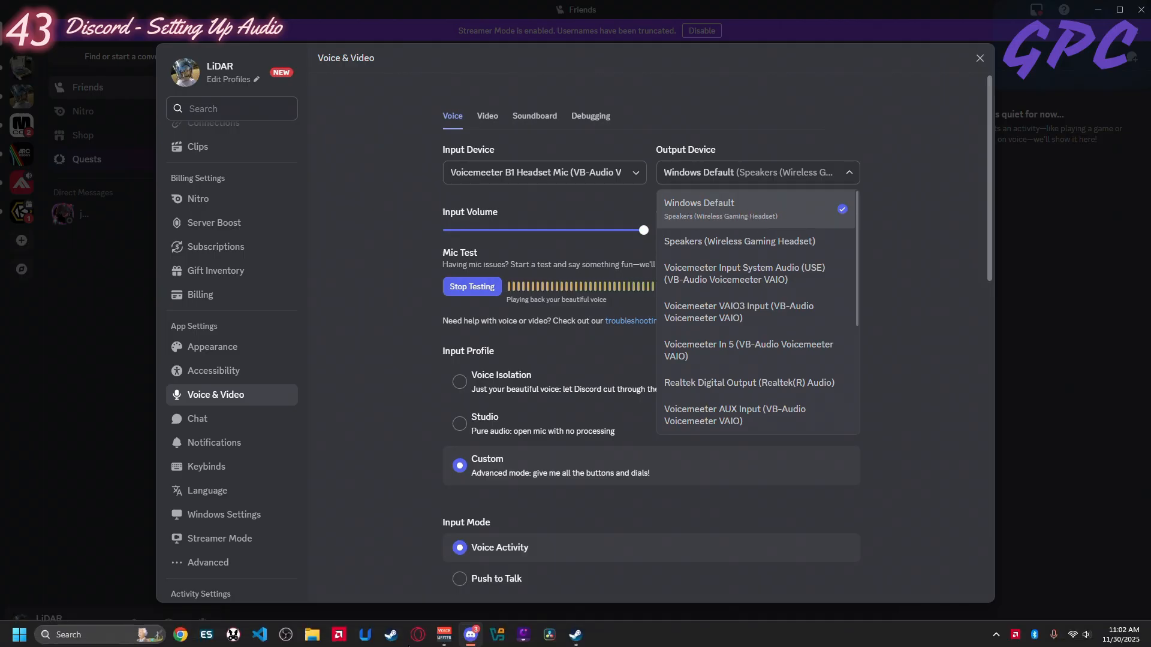
pyautogui.click(443, 636)
pyautogui.click(444, 637)
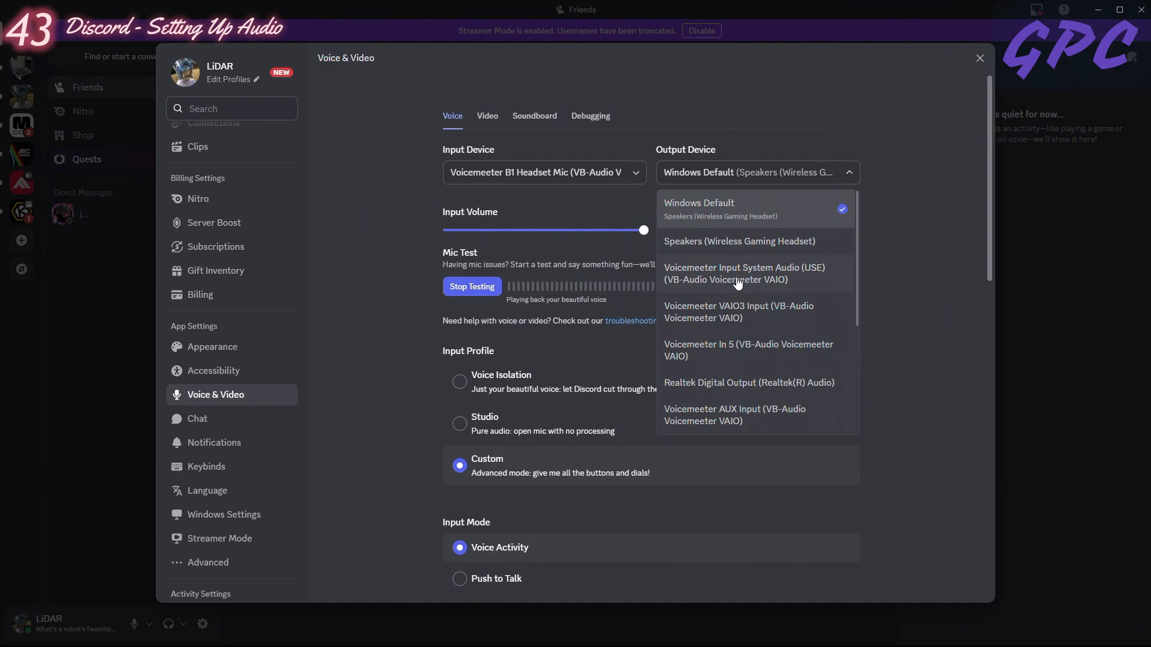
pyautogui.click(721, 415)
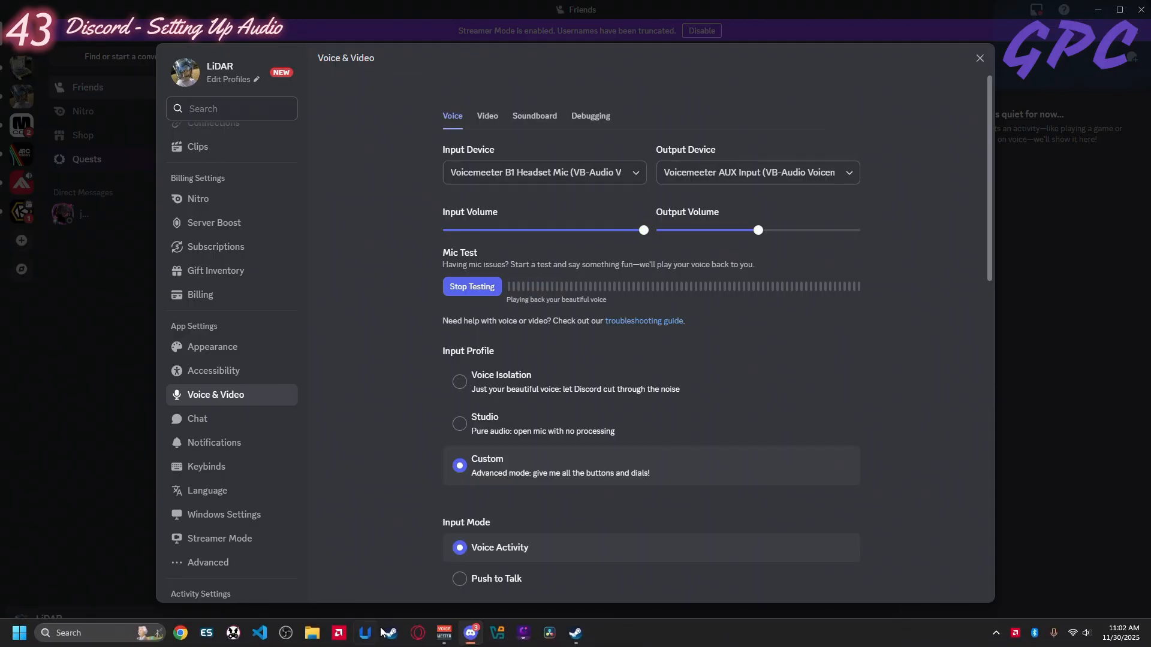
pyautogui.click(445, 641)
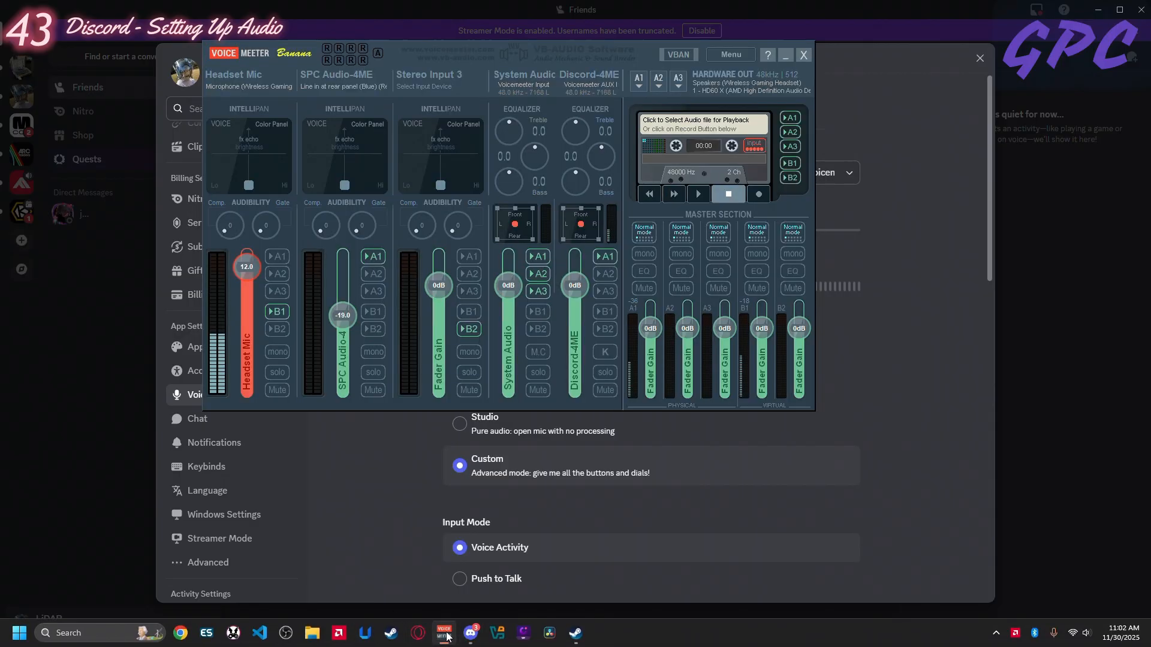
# - Remove the Discord-4ME strip's routing to bus A1 in Voicemeeter
pyautogui.click(606, 274)
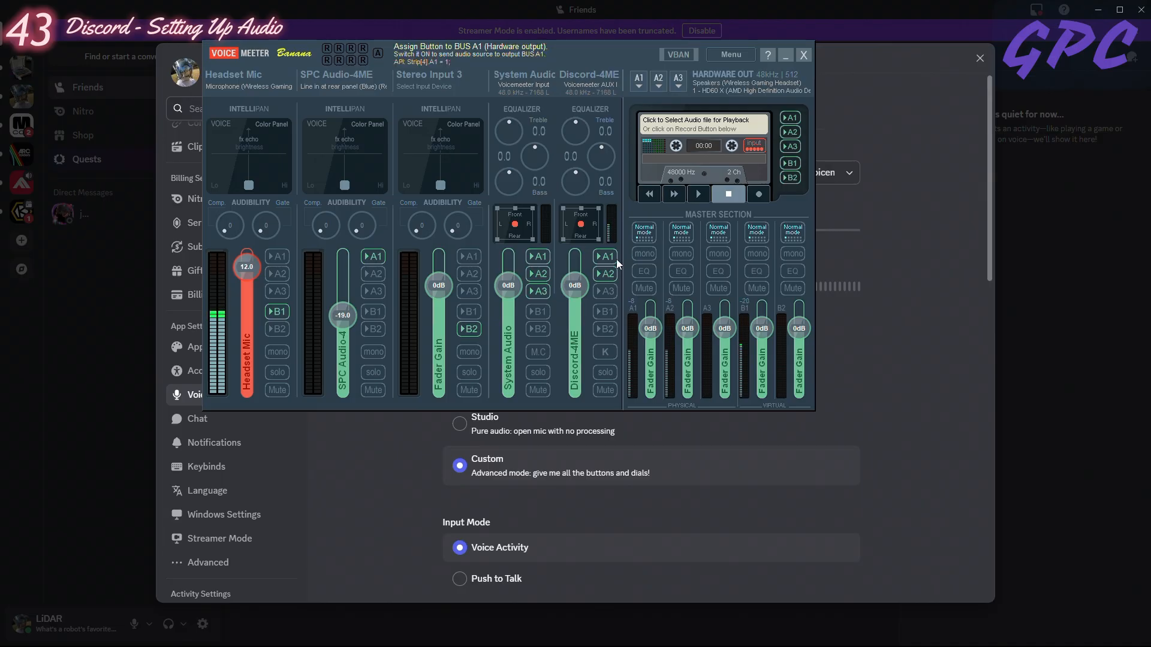
pyautogui.click(601, 257)
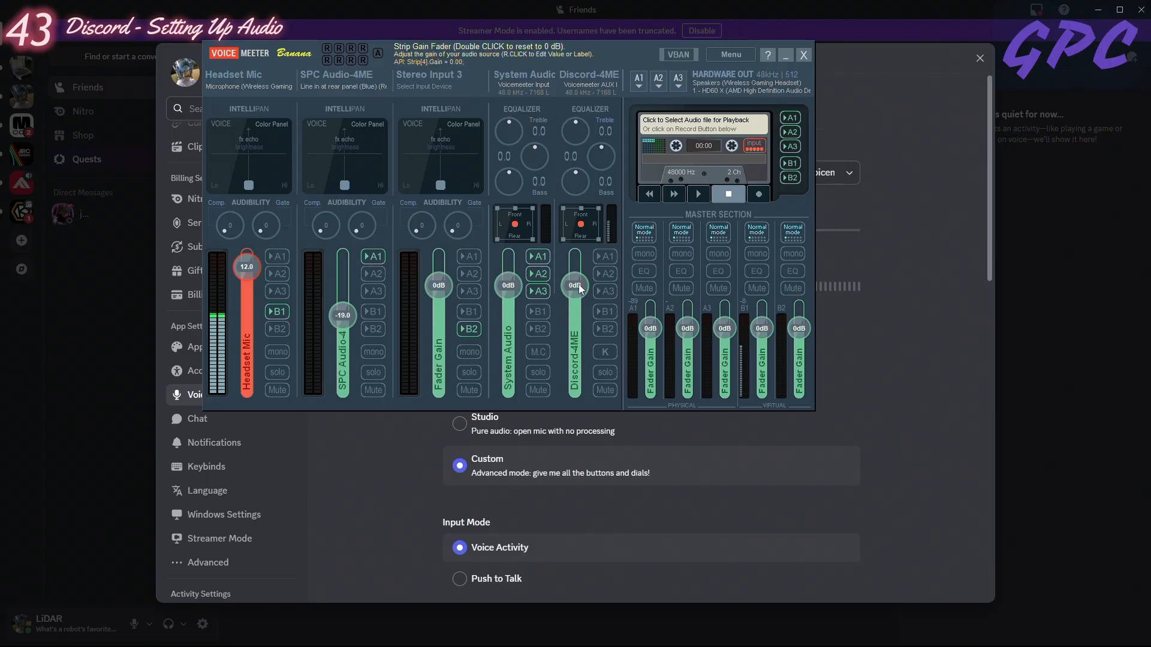
# - Try lowering the Discord-4ME fader to about -52.6 dB, and reset it to 0 dB
pyautogui.moveTo(578, 288); pyautogui.dragTo(571, 361)
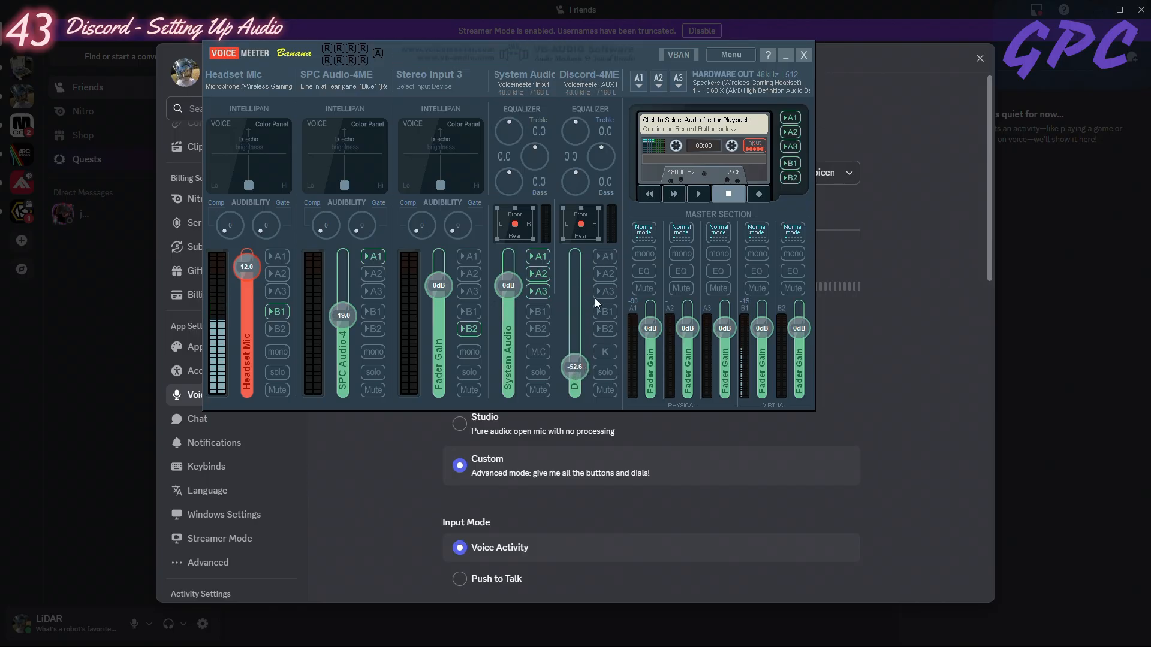
pyautogui.doubleClick(571, 283)
pyautogui.click(605, 274)
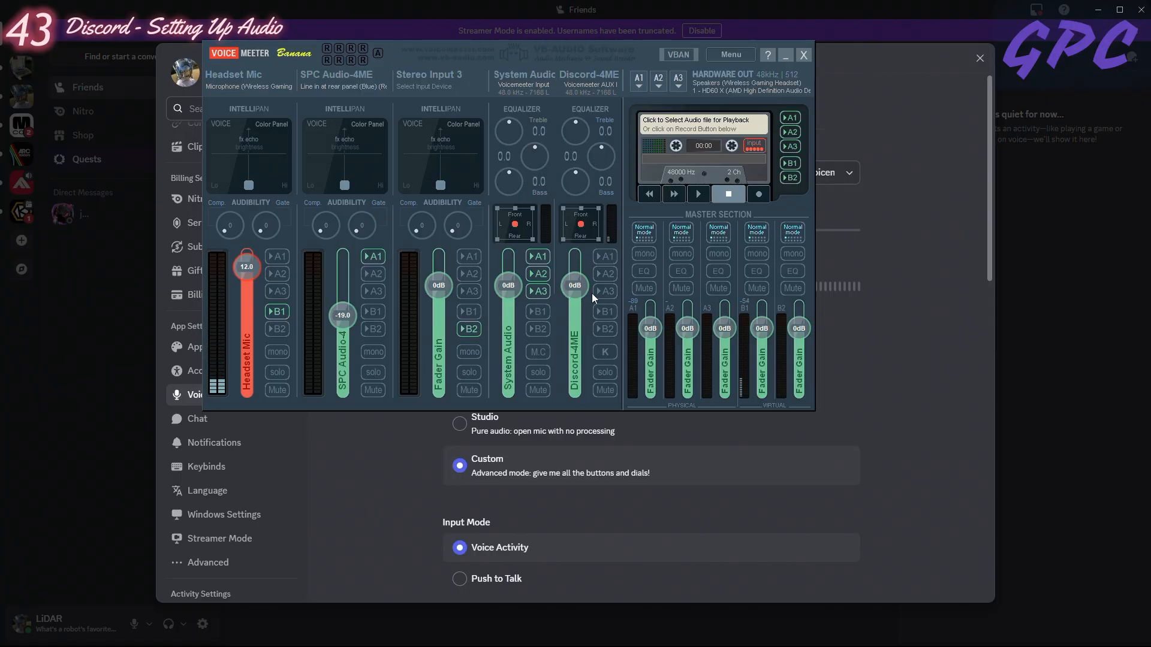
pyautogui.click(601, 271)
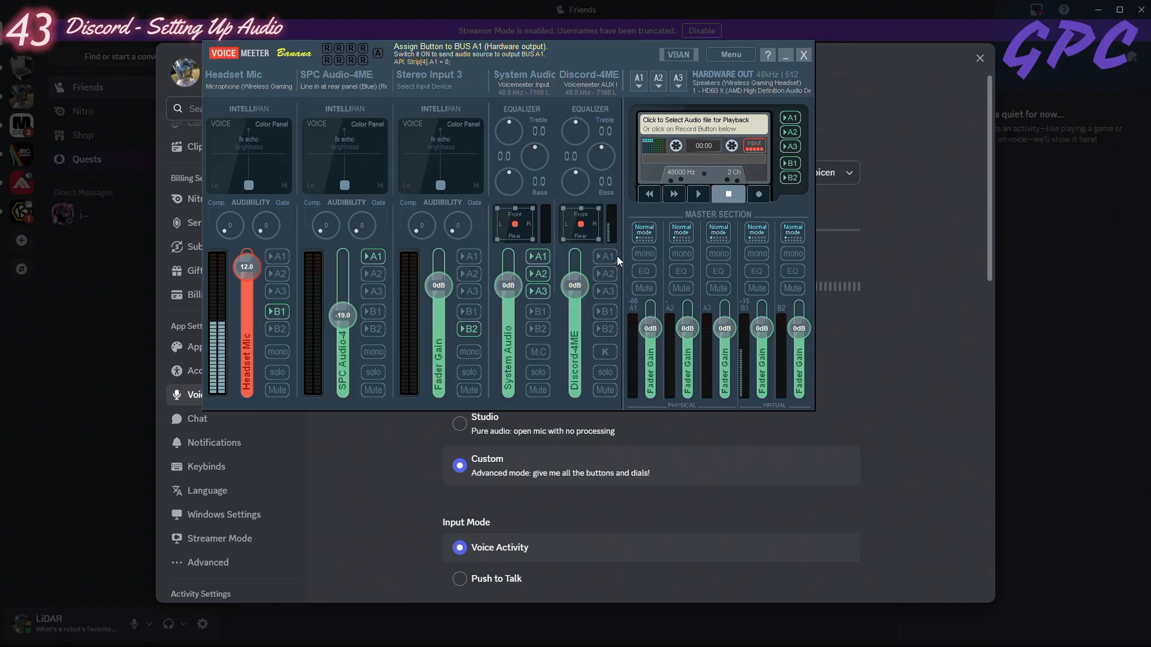
# - Recheck the Discord-4ME strip in Voicemeeter, and end Discord's mic test and leave its voice settings
pyautogui.click(784, 56)
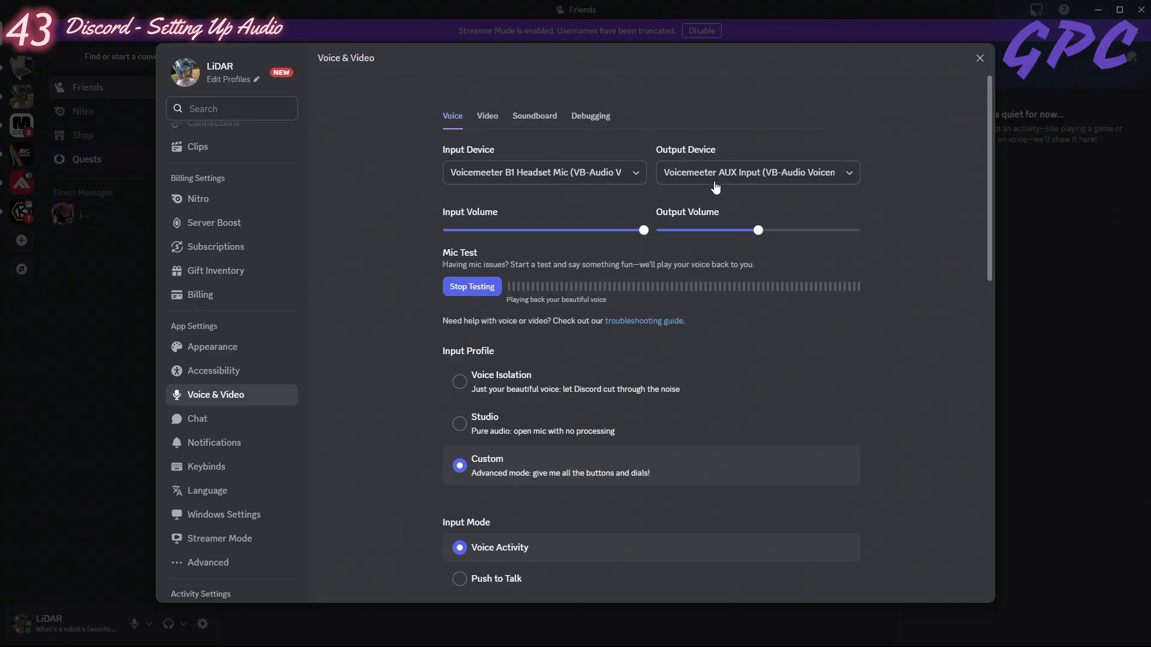
pyautogui.moveTo(407, 642)
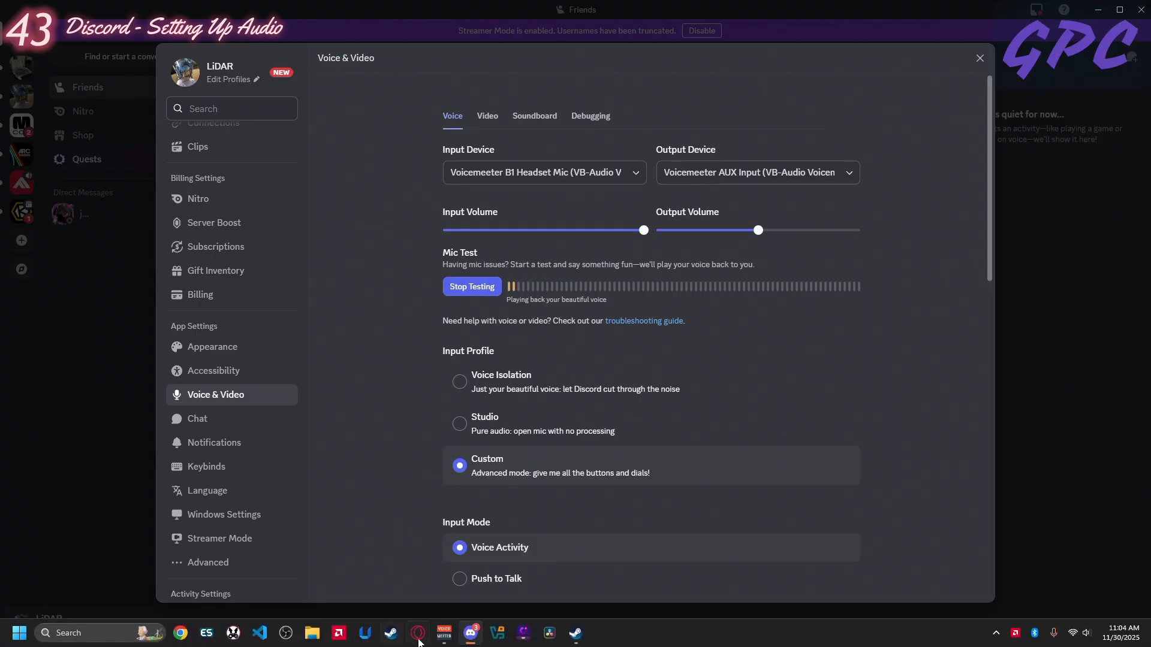
pyautogui.click(444, 634)
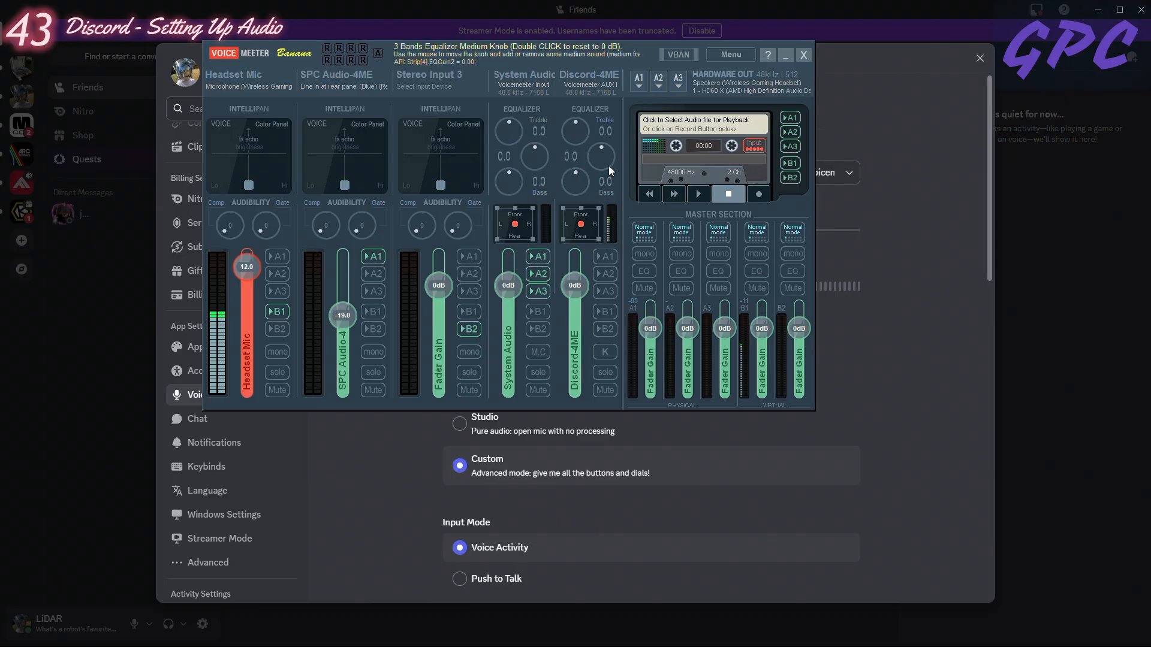
pyautogui.click(783, 55)
pyautogui.scroll(-2, 234, 360)
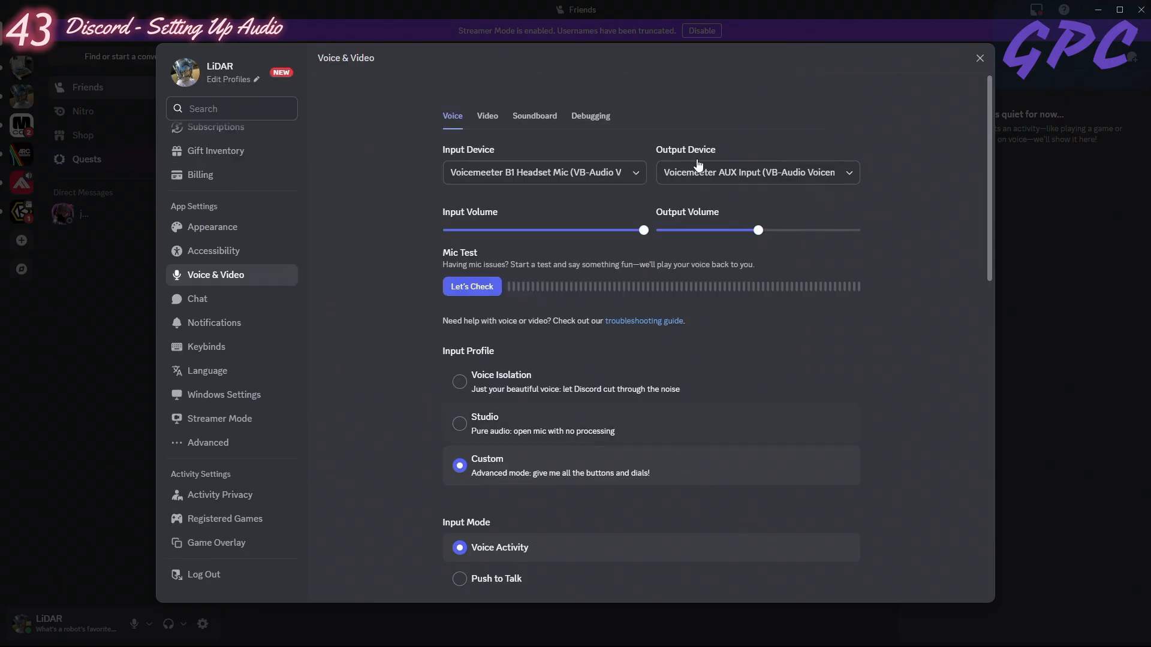
pyautogui.click(979, 57)
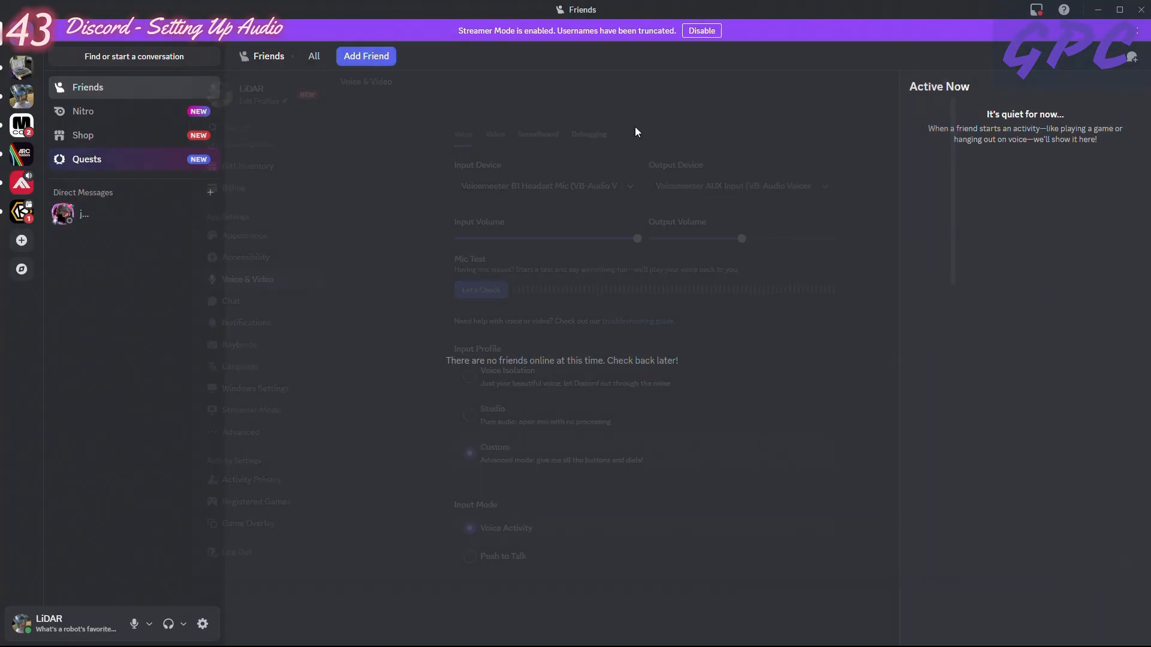
# - Join the Playing with friends voice channel in The Lab HQ community server and open its call view
pyautogui.click(22, 98)
pyautogui.scroll(-3, 169, 442)
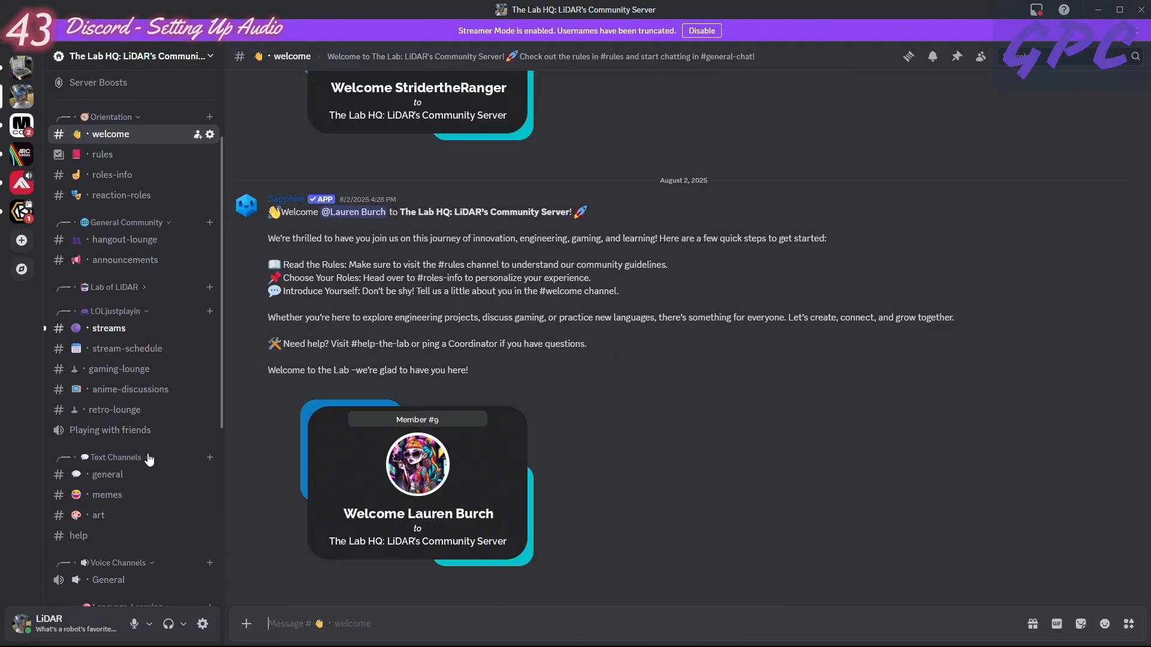
pyautogui.click(124, 432)
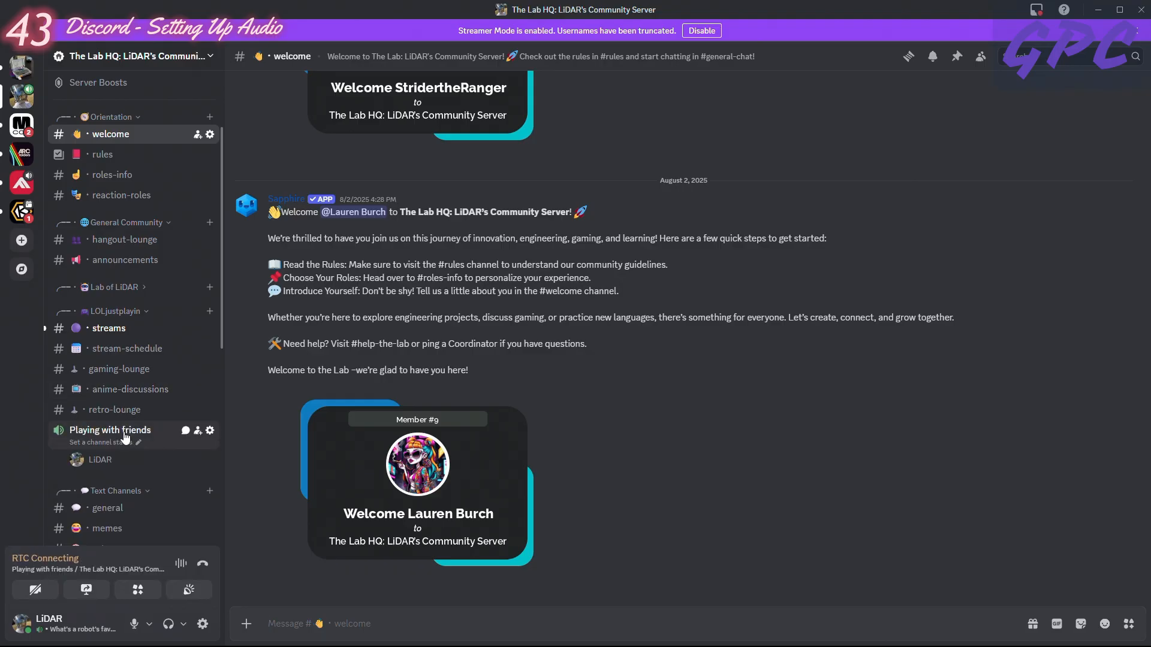
pyautogui.click(108, 570)
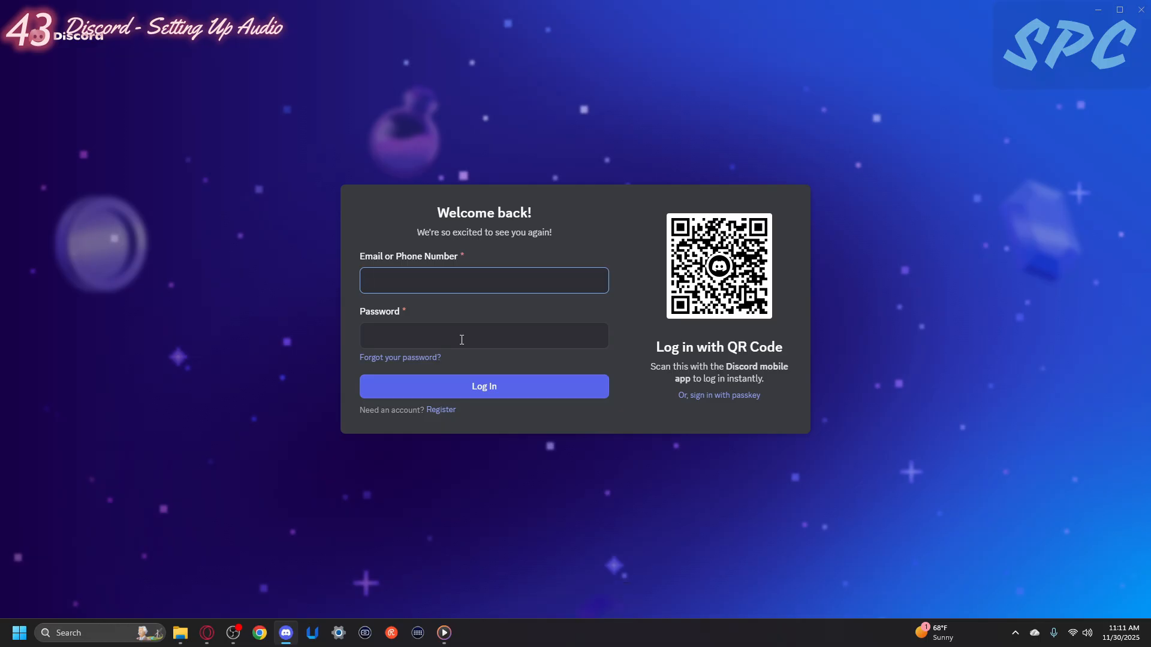
# - Log in to Discord on the streaming PC with the second account's e-mail and password
pyautogui.press('XF86AudioLowerVolume')
pyautogui.write('au')
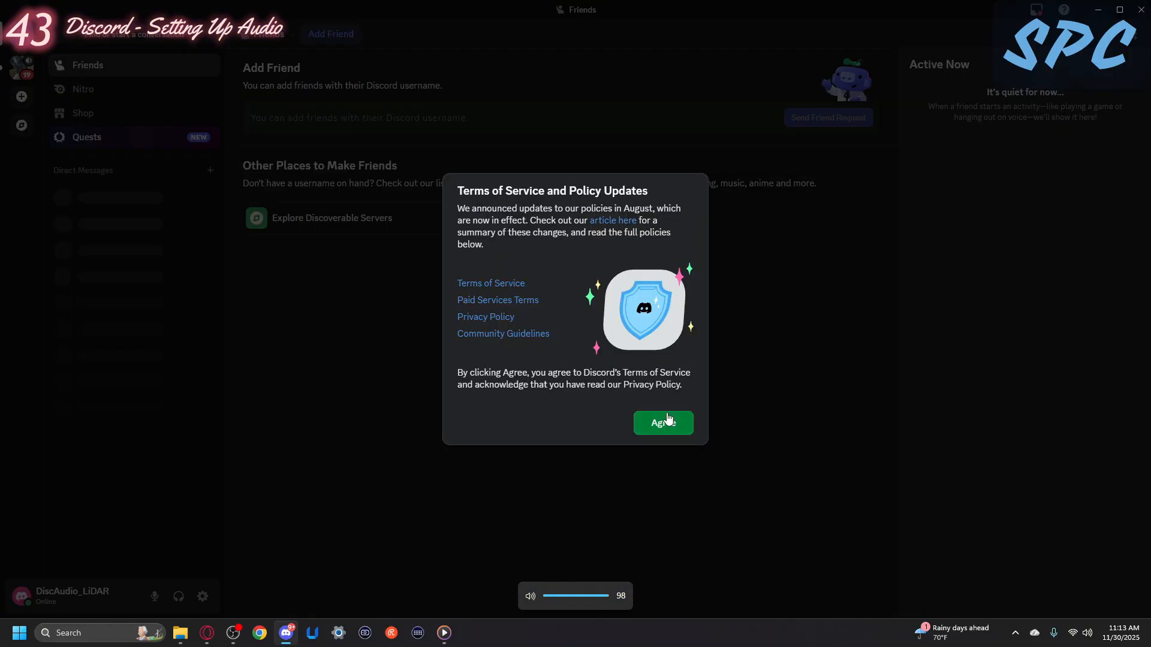
pyautogui.click(666, 421)
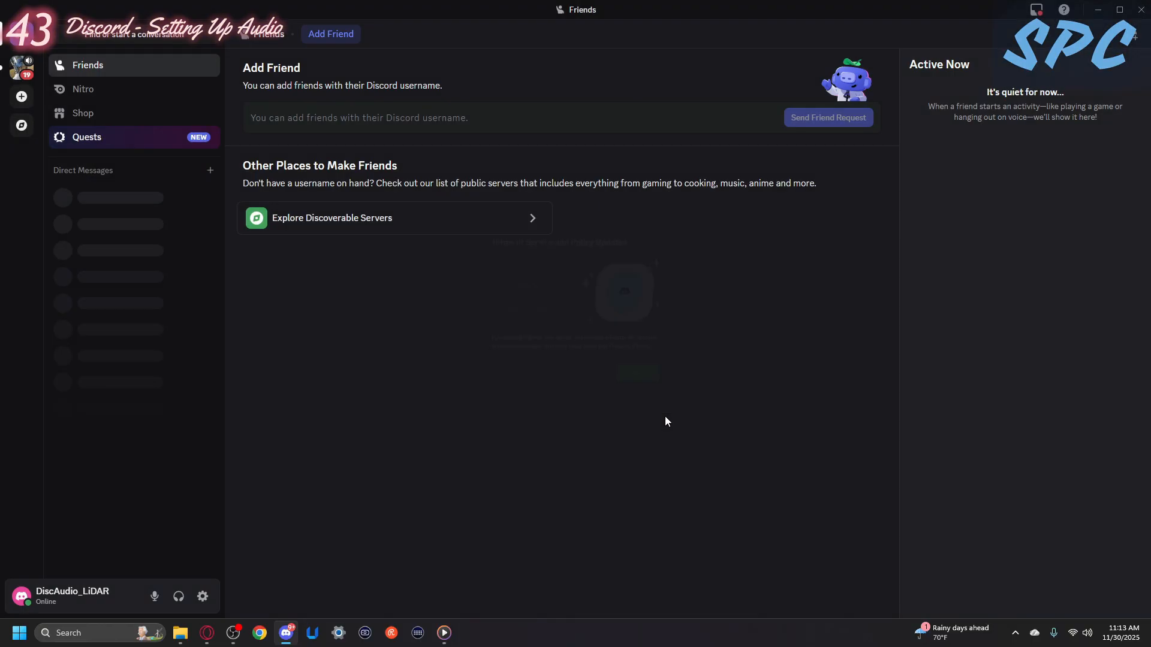
# - Connect the streaming PC's Discord account to the Playing with friends voice channel of The Lab HQ server
pyautogui.click(22, 67)
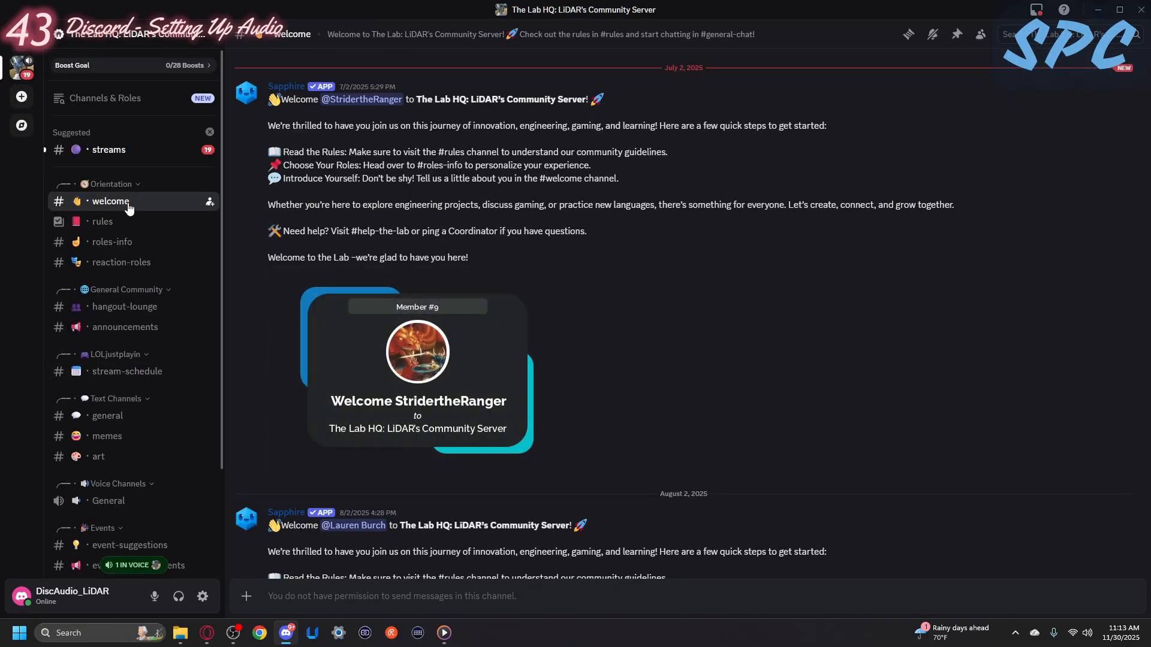
pyautogui.scroll(-3, 135, 311)
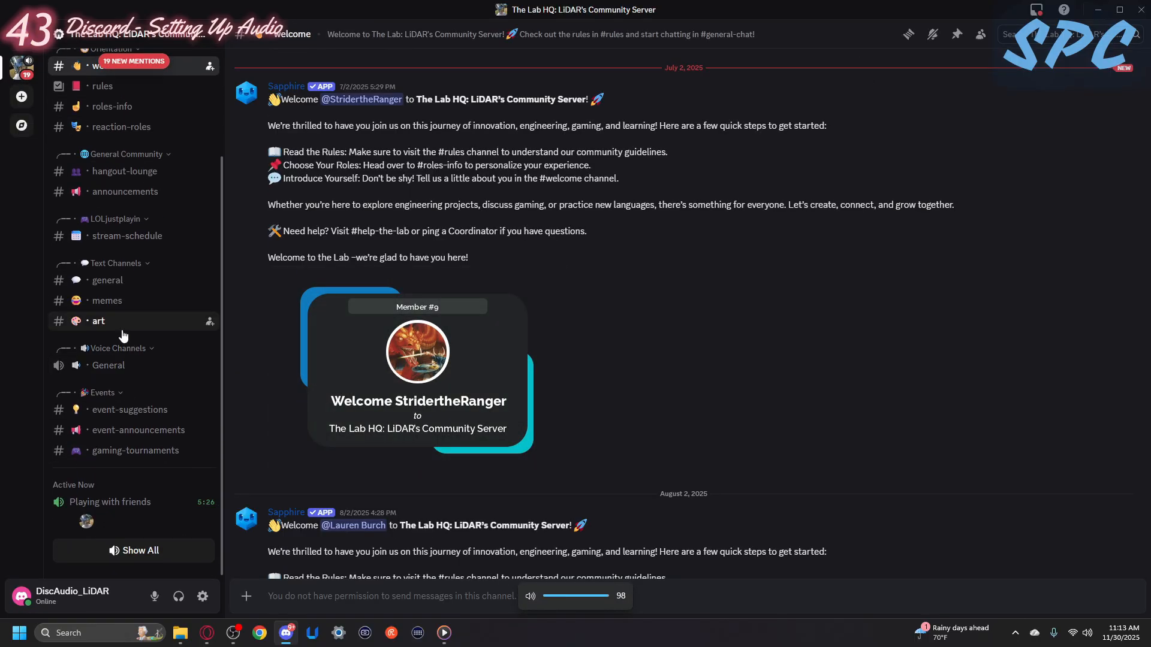
pyautogui.click(106, 502)
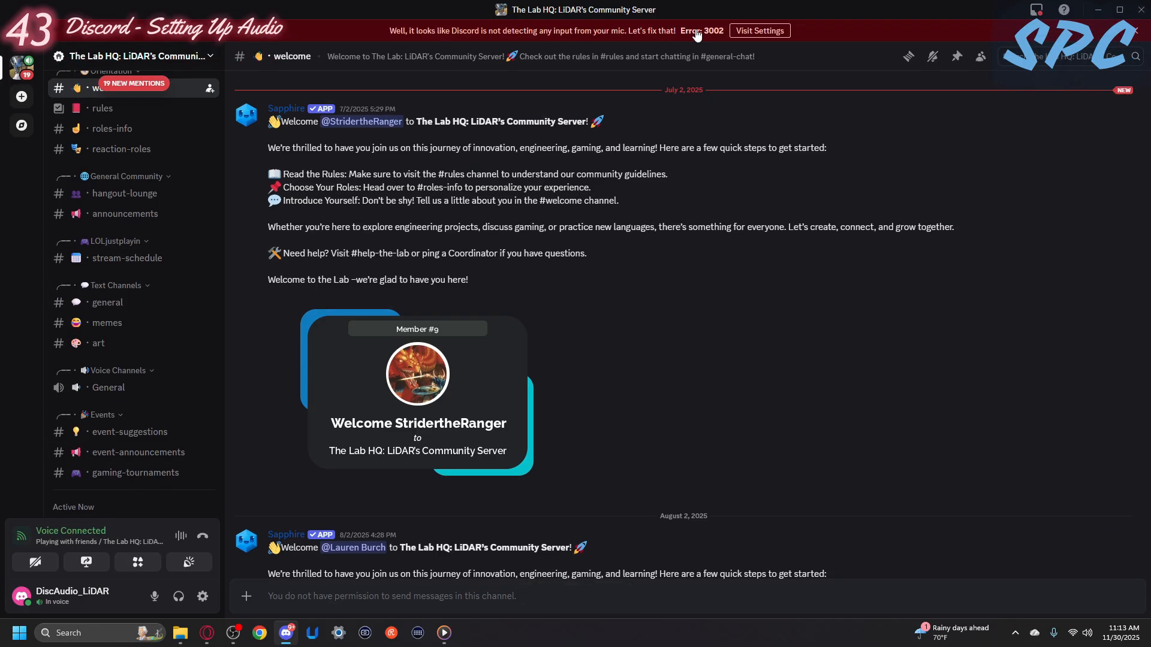
pyautogui.press('XF86AudioLowerVolume')
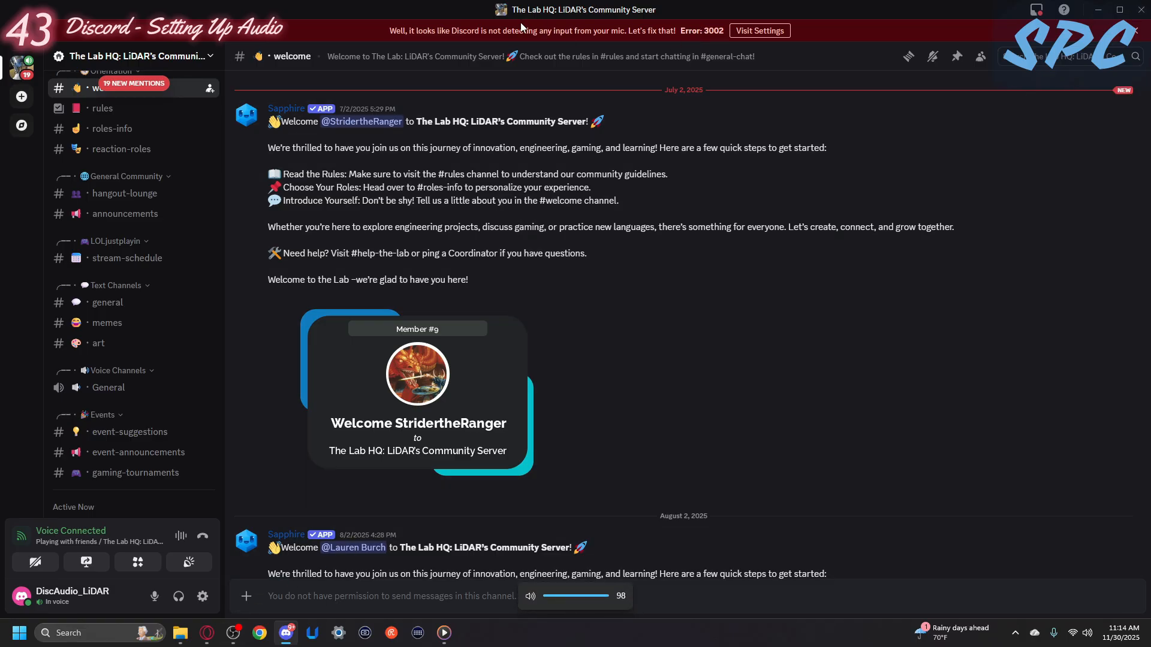
# - Set Discord's Input Device on the streaming PC to Elgato HD60 X in the voice settings
pyautogui.click(740, 31)
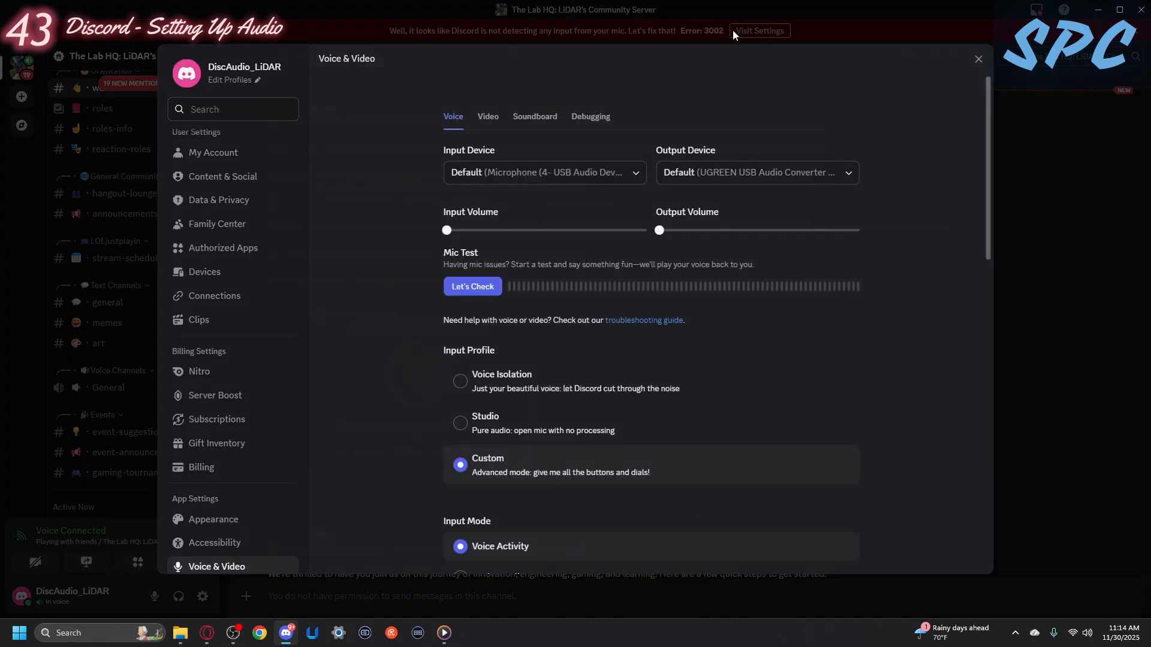
pyautogui.click(570, 174)
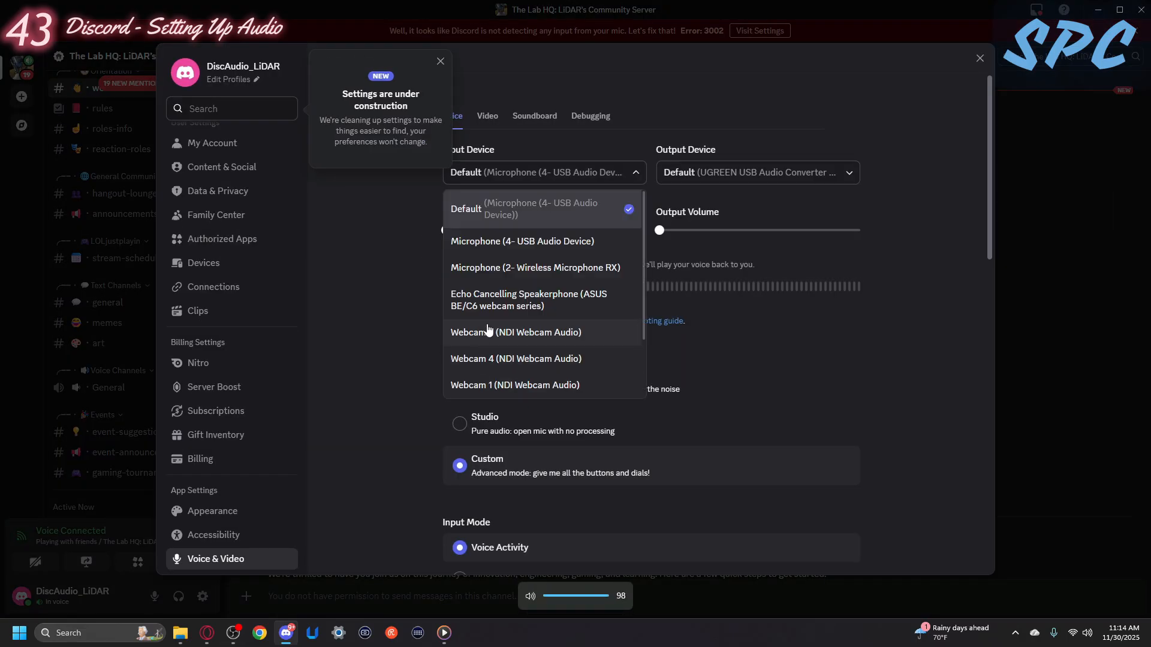
pyautogui.scroll(-2, 510, 357)
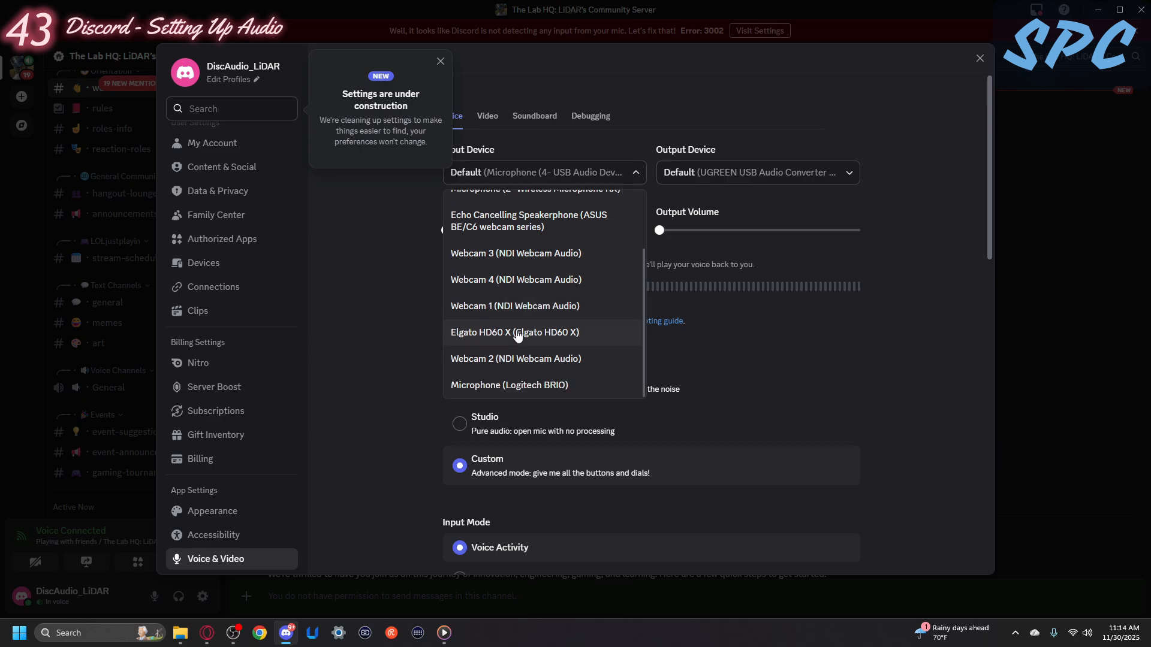
pyautogui.click(514, 333)
# - Check the available Output Device choices, and run a brief mic test with the selected input
pyautogui.click(733, 176)
pyautogui.press('XF86AudioRaiseVolume')
pyautogui.press('XF86AudioLowerVolume')
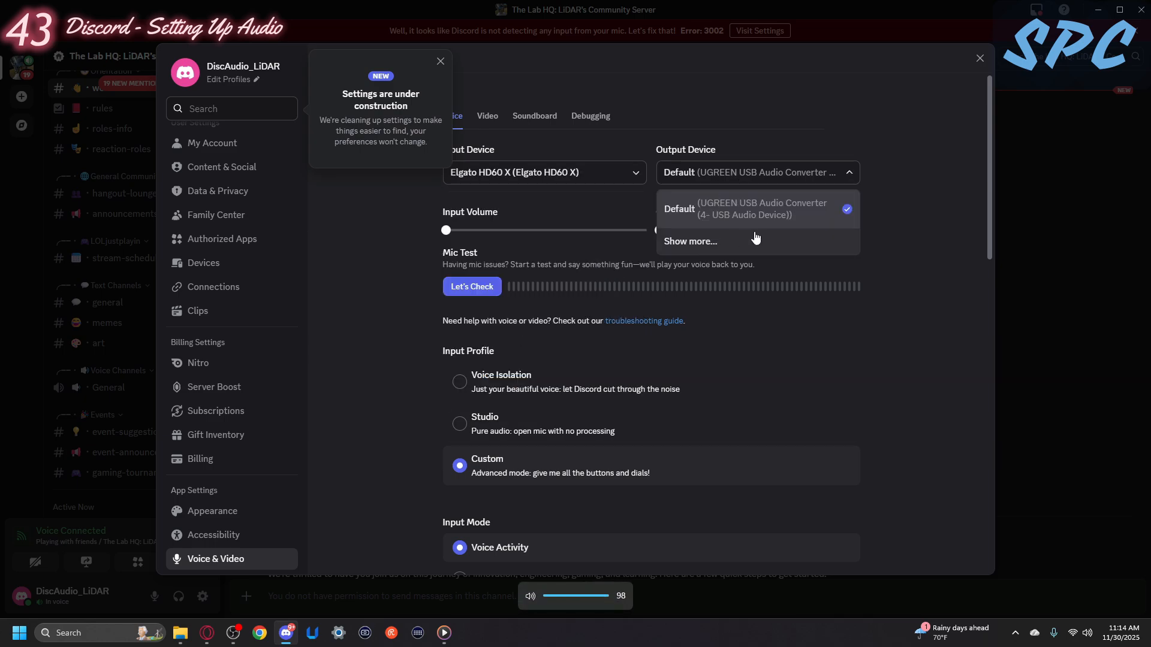
pyautogui.click(482, 289)
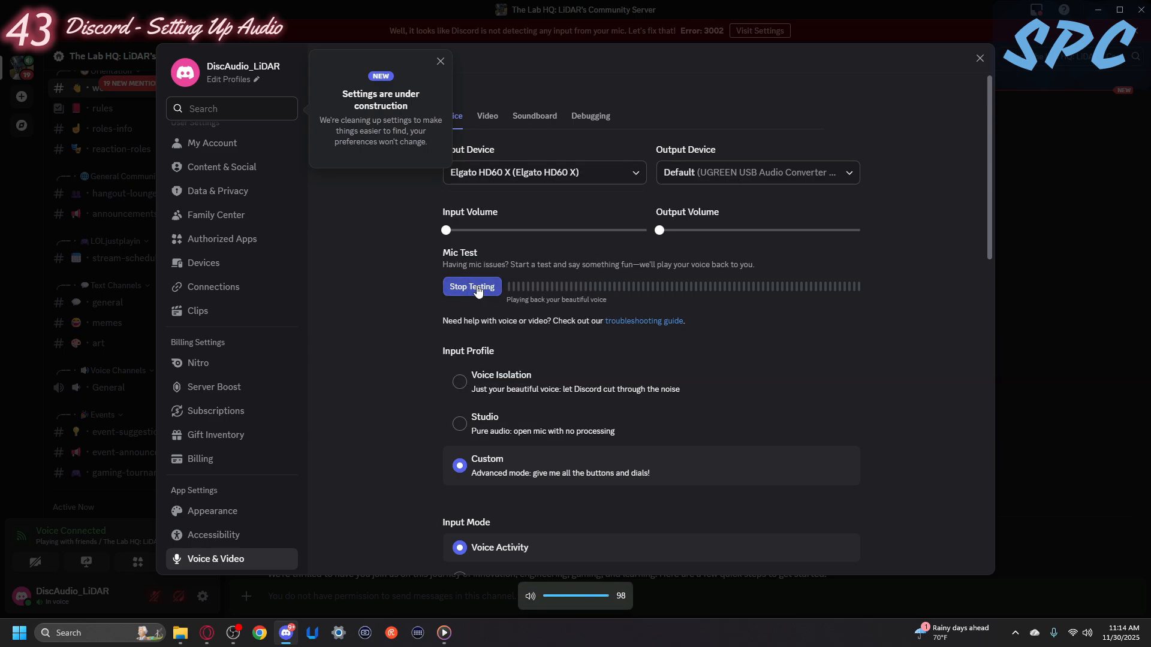
pyautogui.click(478, 289)
# - Dismiss the settings notice and leave the voice settings, and open the Playing with friends call view
pyautogui.click(440, 61)
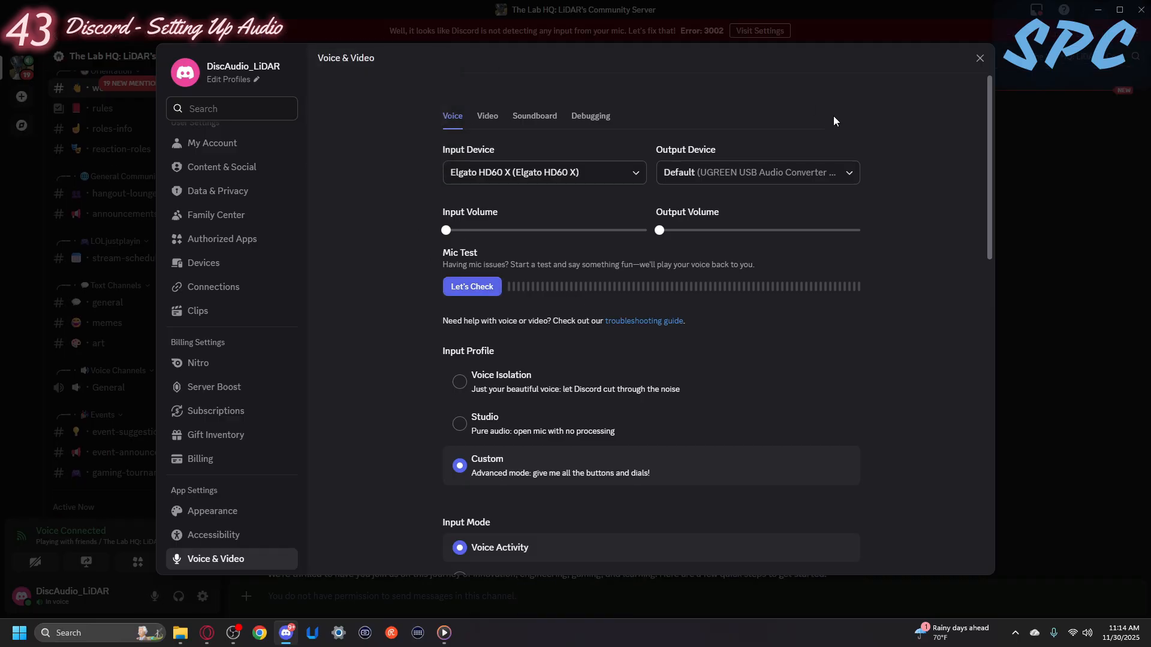
pyautogui.click(979, 59)
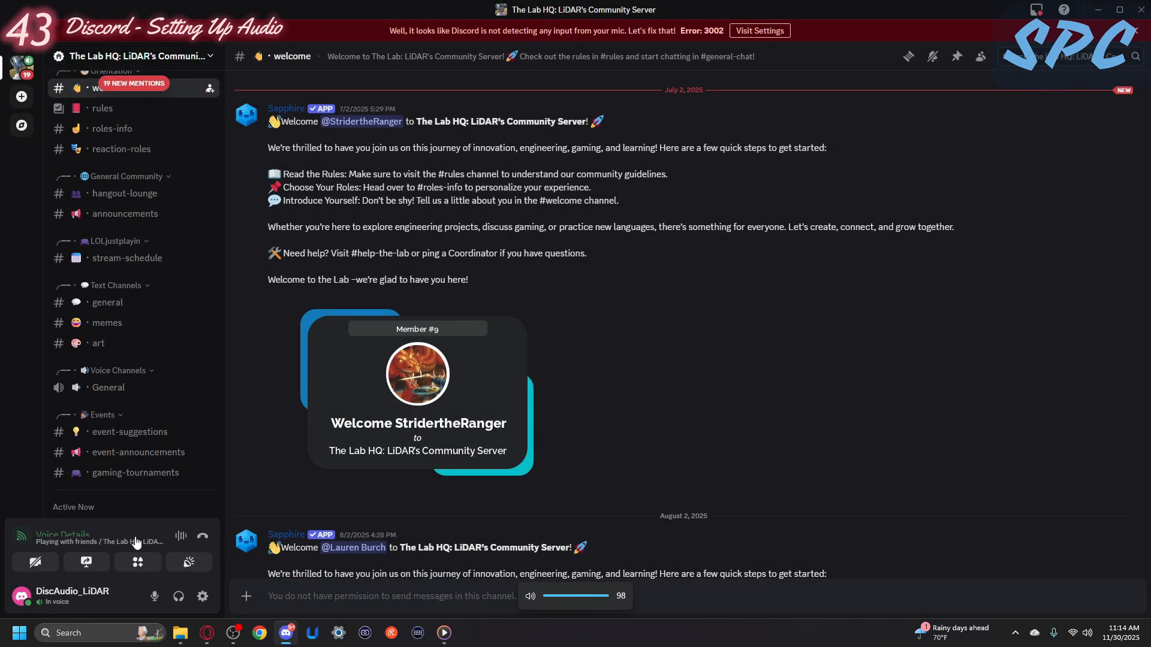
pyautogui.click(95, 542)
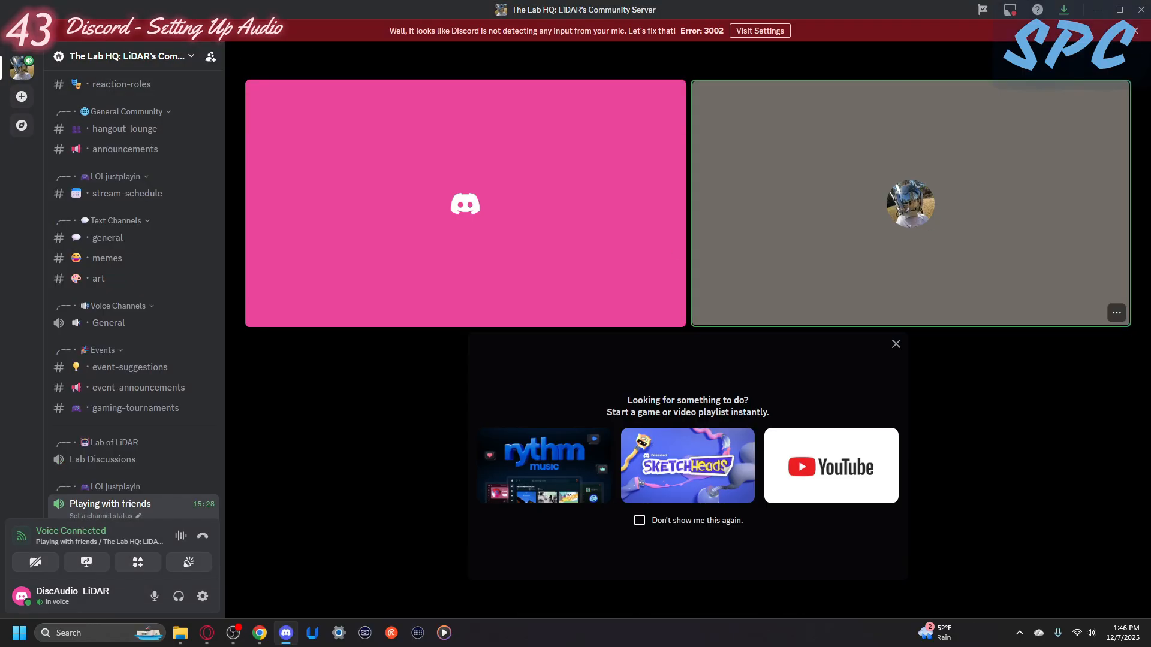
pyautogui.moveTo(831, 206)
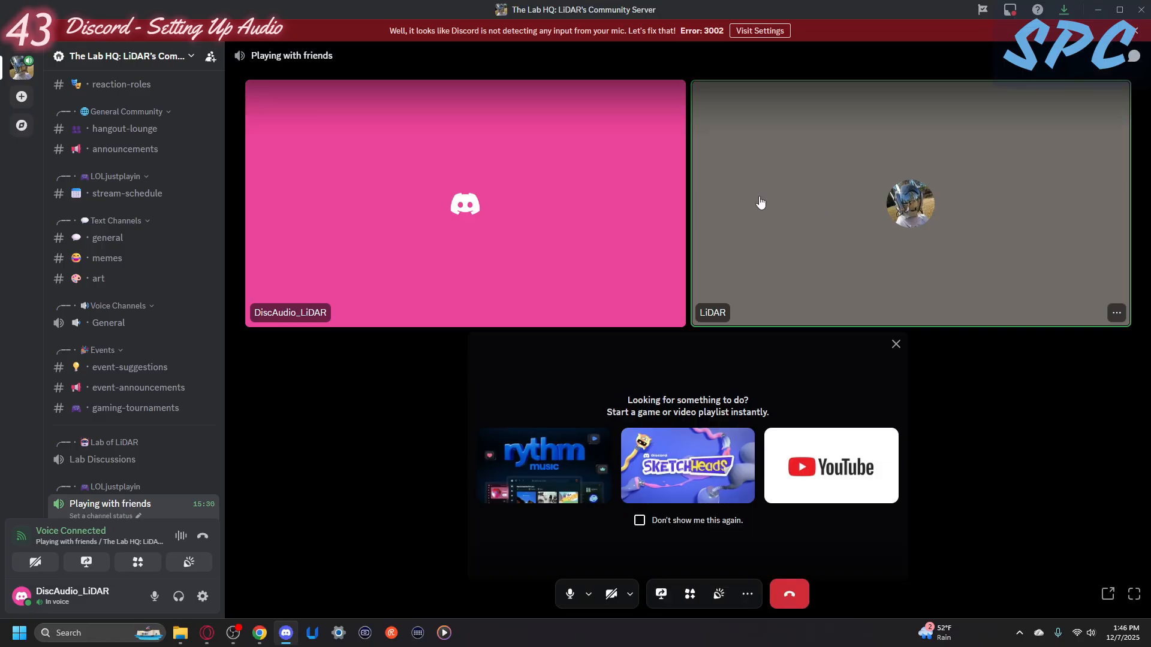
# - Switch to OBS Studio and briefly unmute the Mic source to compare its level with Background - App Capture, muting it again
pyautogui.click(231, 637)
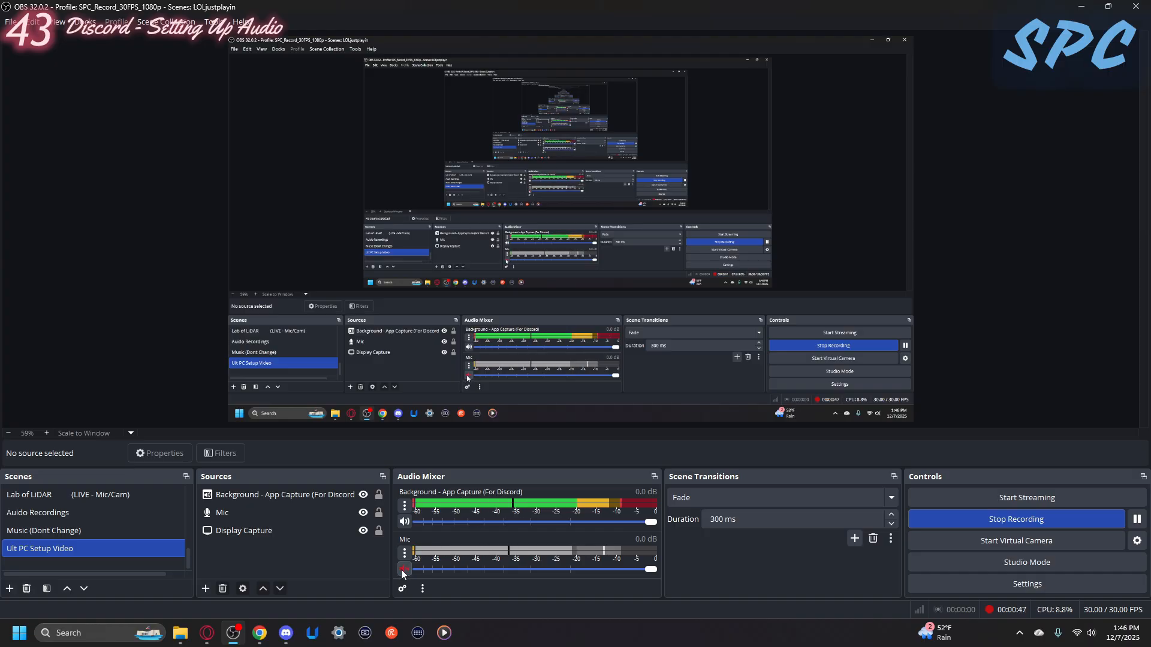
pyautogui.click(404, 569)
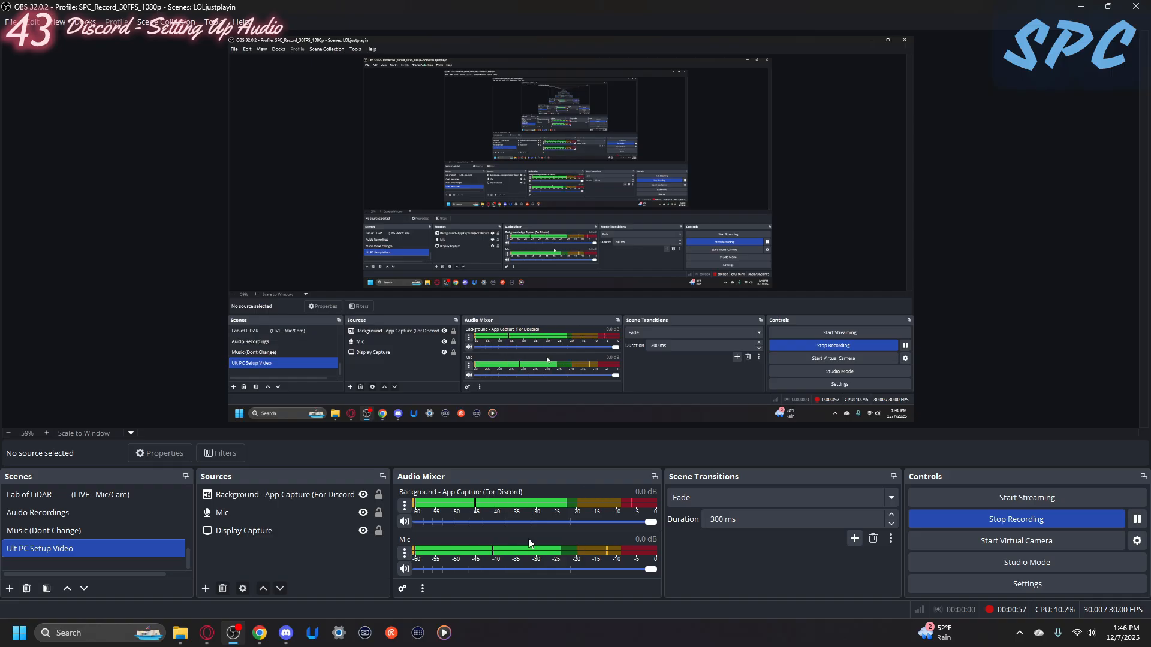
pyautogui.click(406, 569)
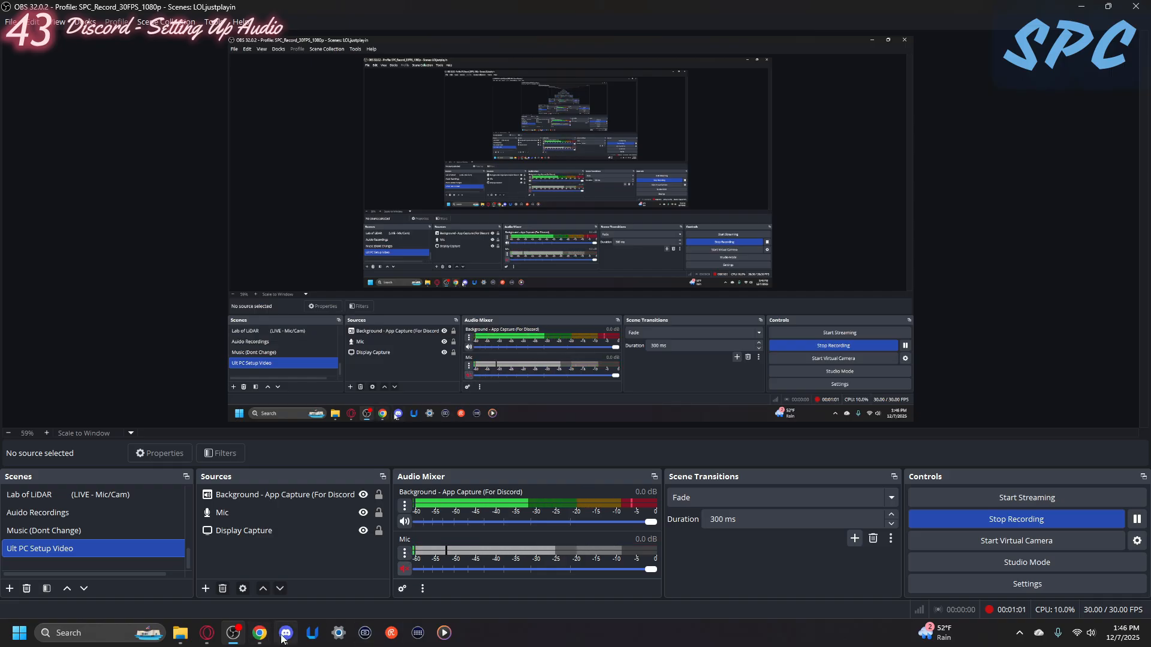
# - Return to Discord and mute the other participant in the Playing with friends call
pyautogui.click(284, 642)
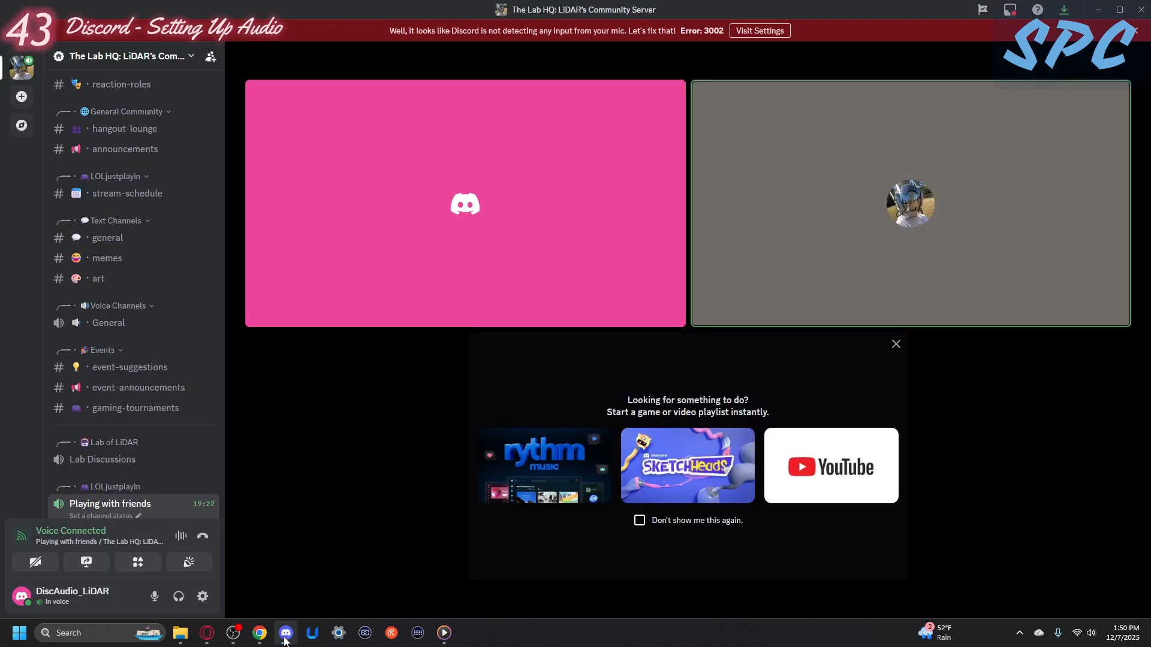
pyautogui.rightClick(715, 310)
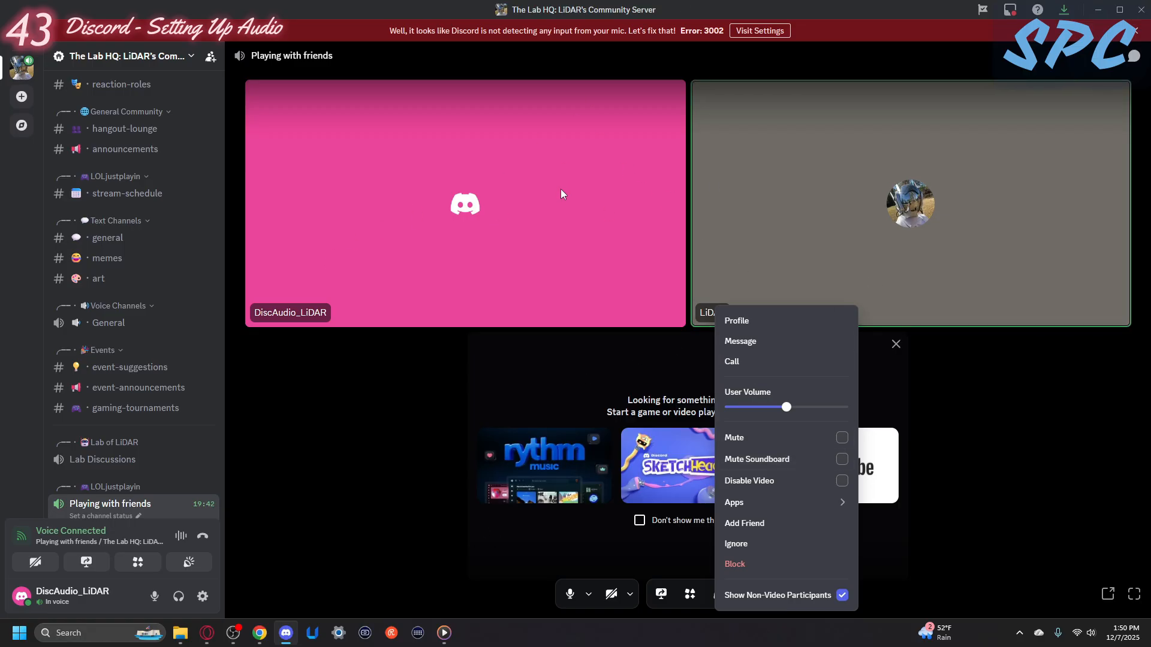
pyautogui.click(842, 438)
# - Unmute the Mic source in OBS Studio's audio mixer to check its level, and return to the Discord call
pyautogui.click(234, 633)
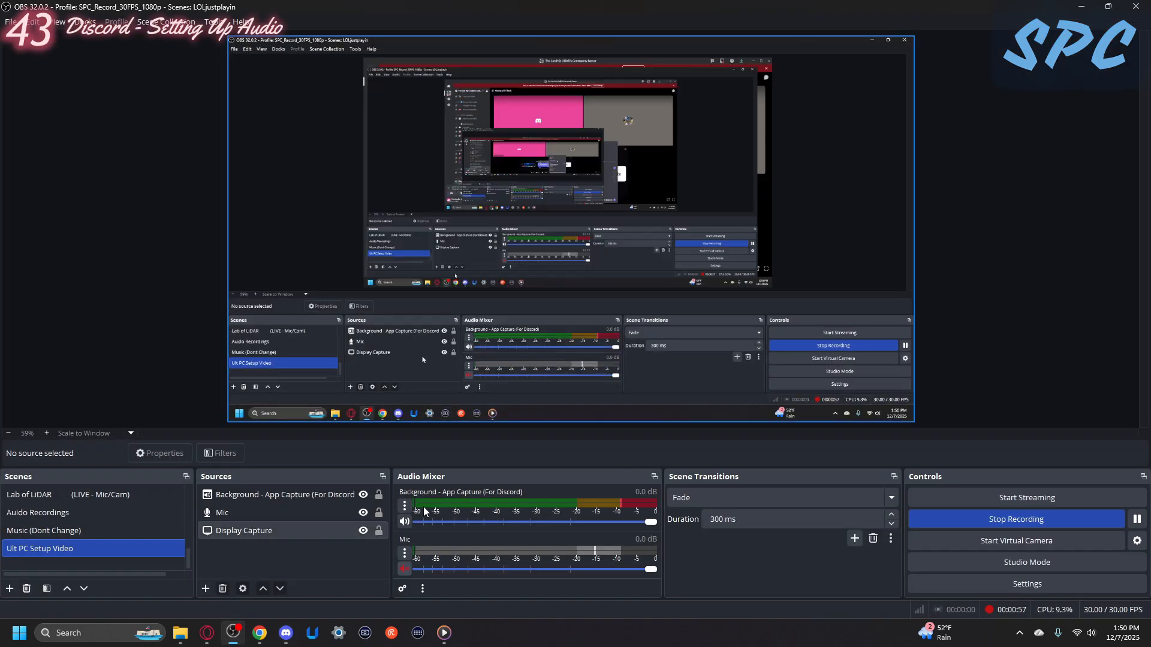
pyautogui.click(406, 569)
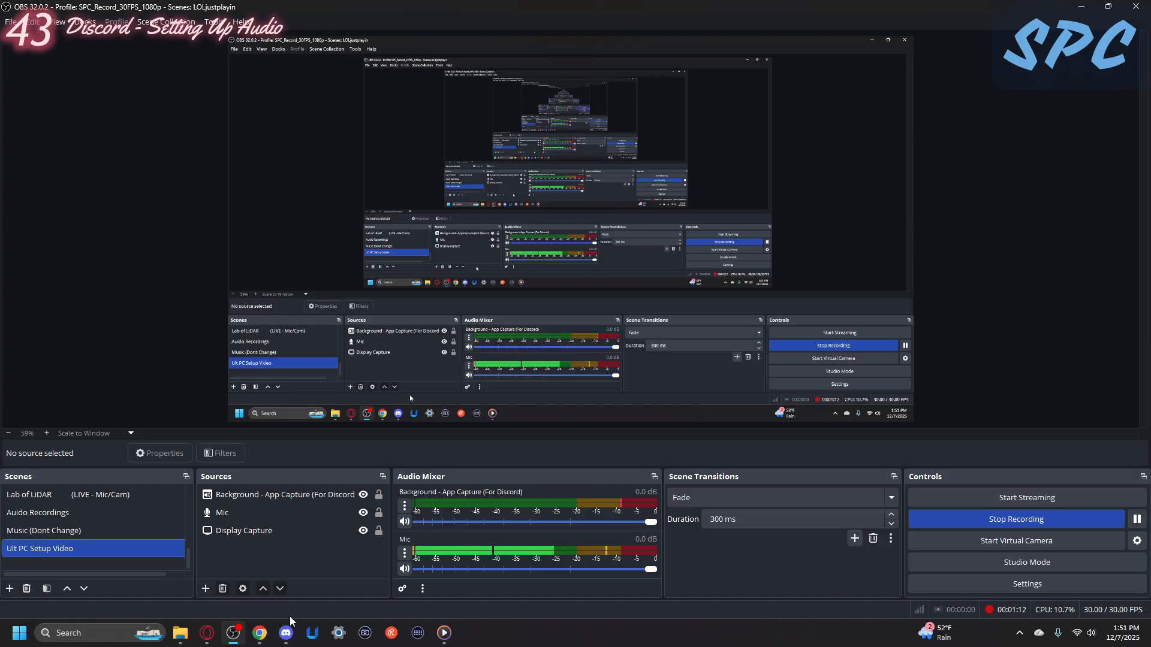
pyautogui.click(286, 637)
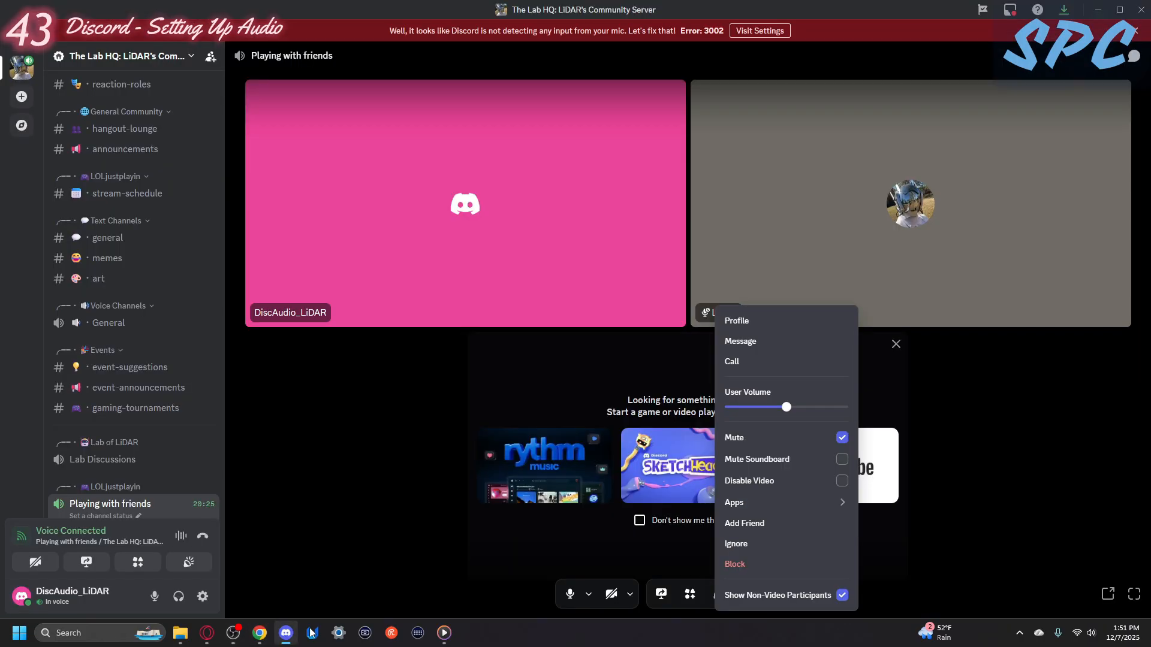
# - Close the participant's menu and alternate between OBS Studio, the music page in Chrome and the Discord call to compare the mixer levels
pyautogui.click(887, 360)
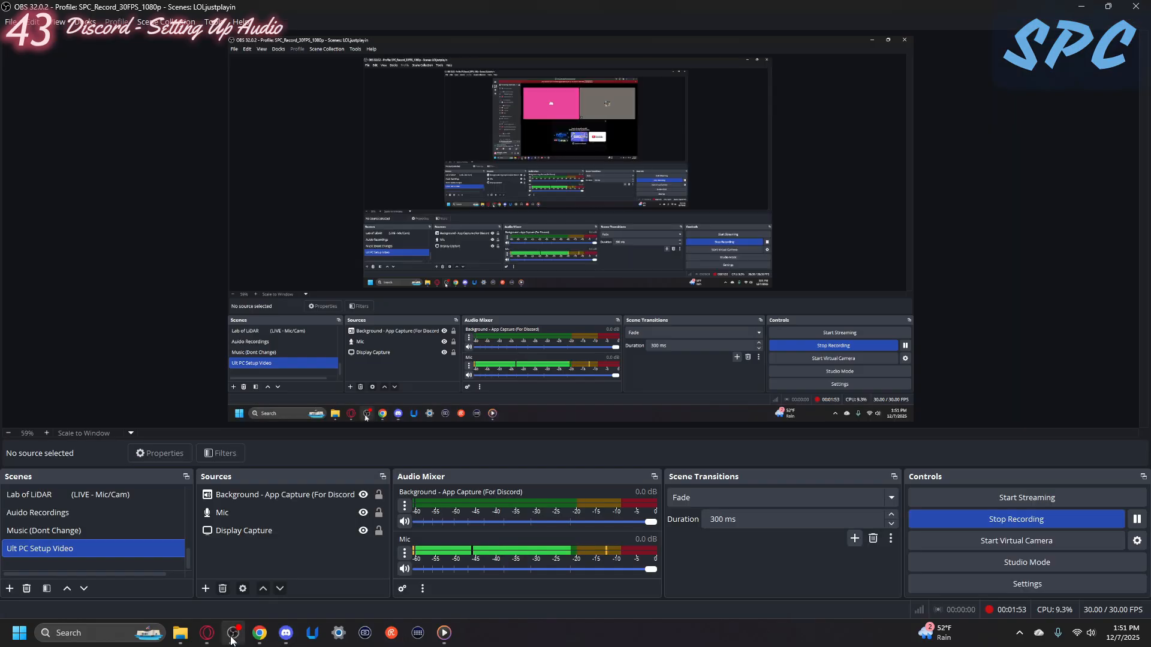
pyautogui.click(234, 633)
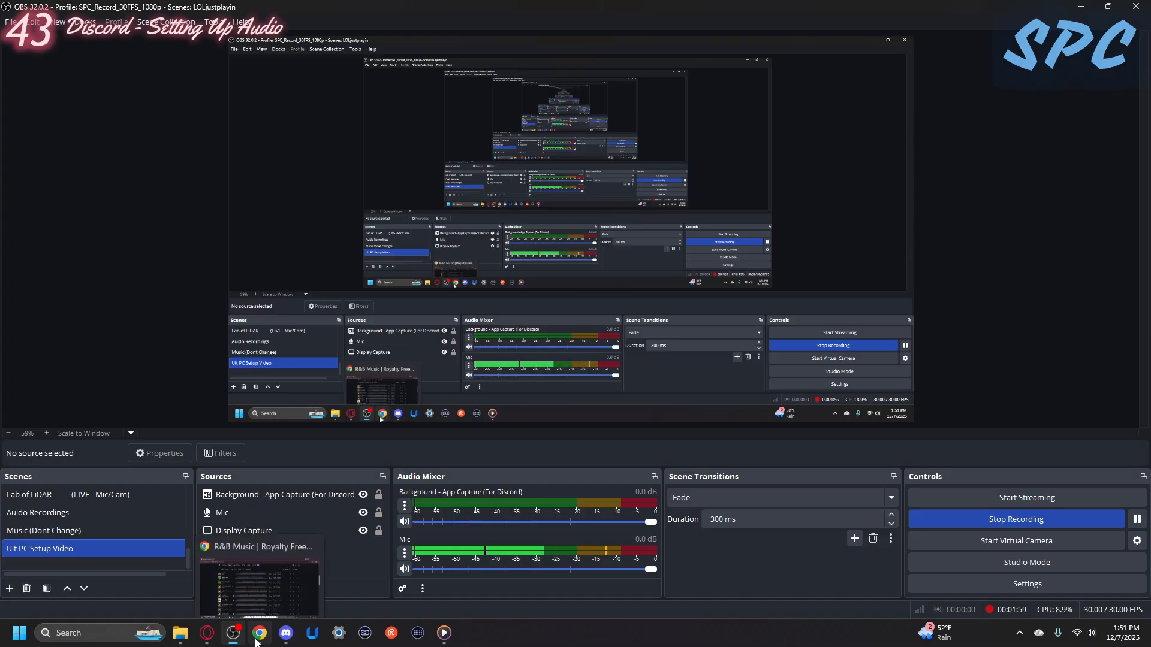
pyautogui.click(260, 633)
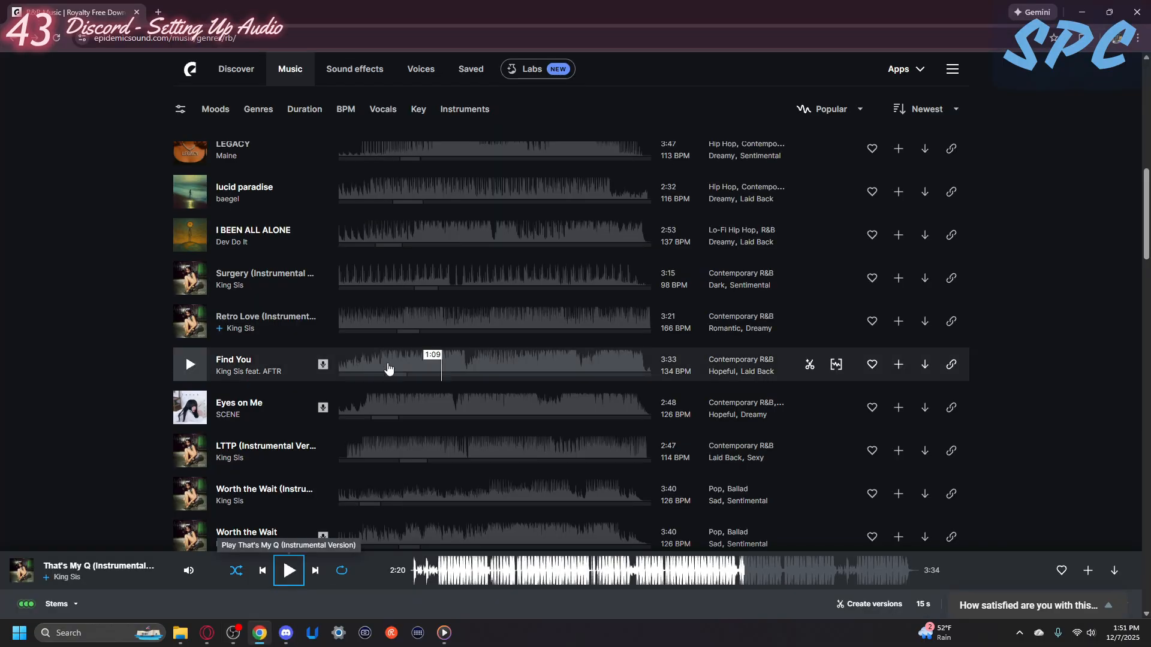
pyautogui.click(286, 633)
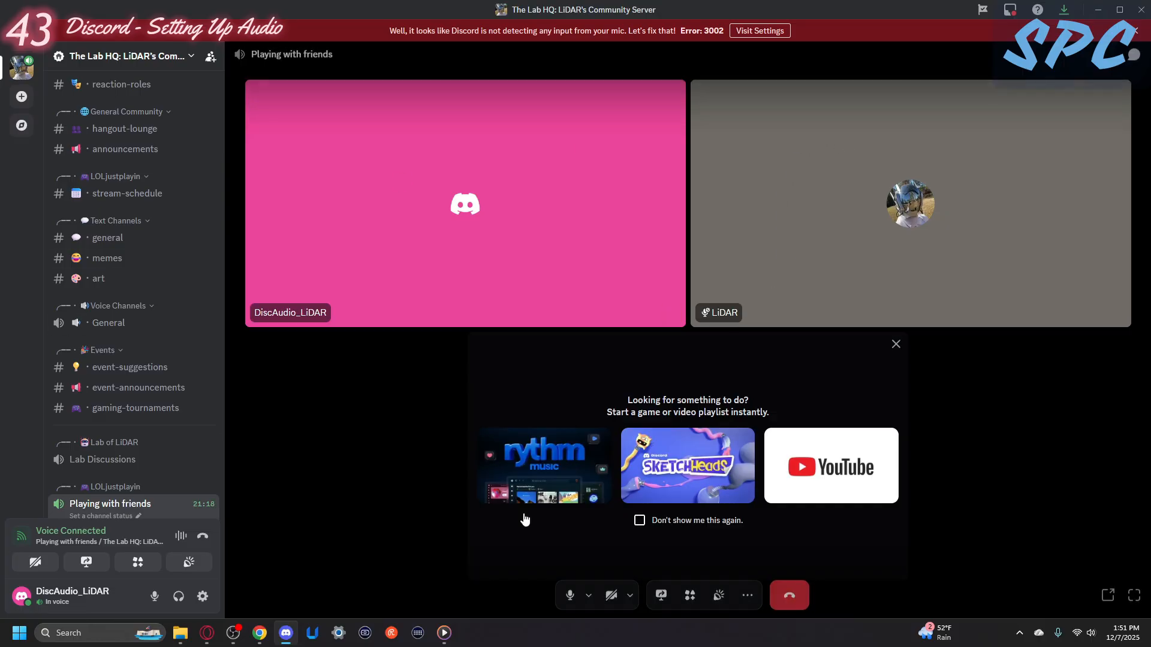
pyautogui.click(233, 633)
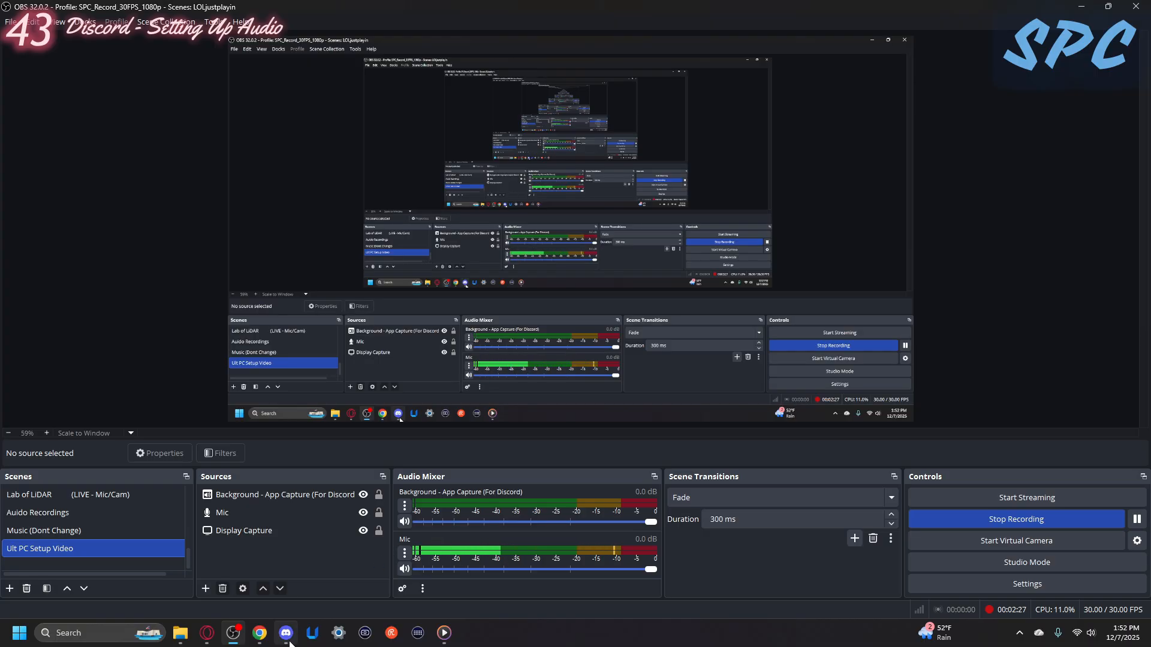
pyautogui.click(286, 633)
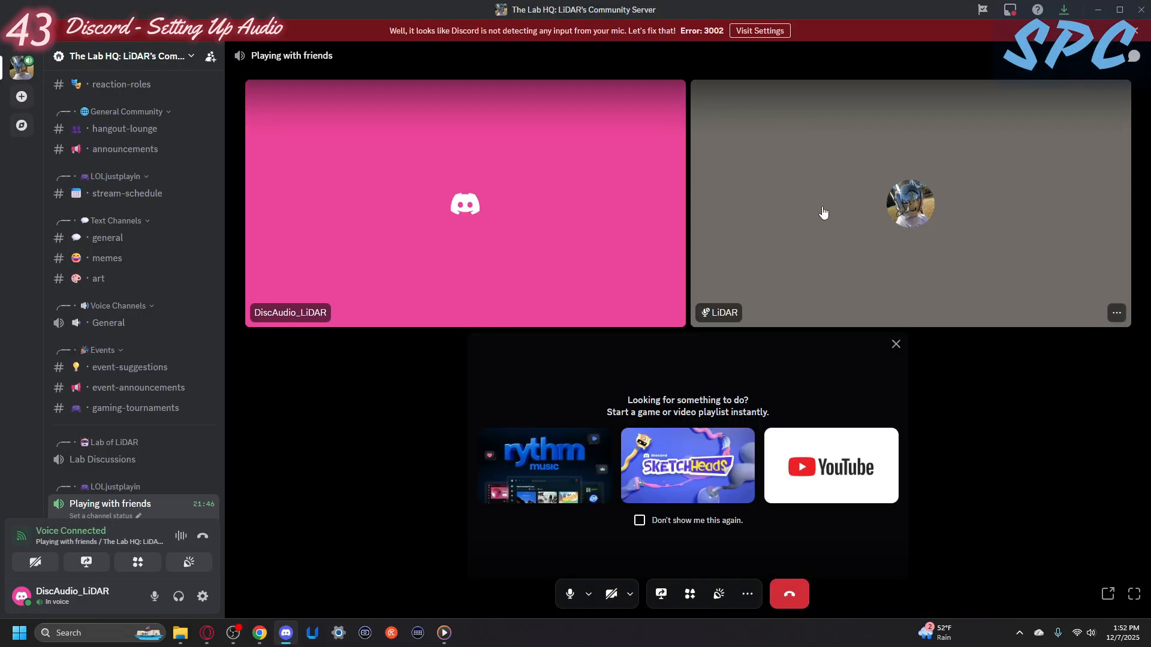
# - Switch to OBS Studio and toggle the mute of Background - App Capture (For Discord) to compare its level, leaving it unmuted
pyautogui.moveTo(287, 634)
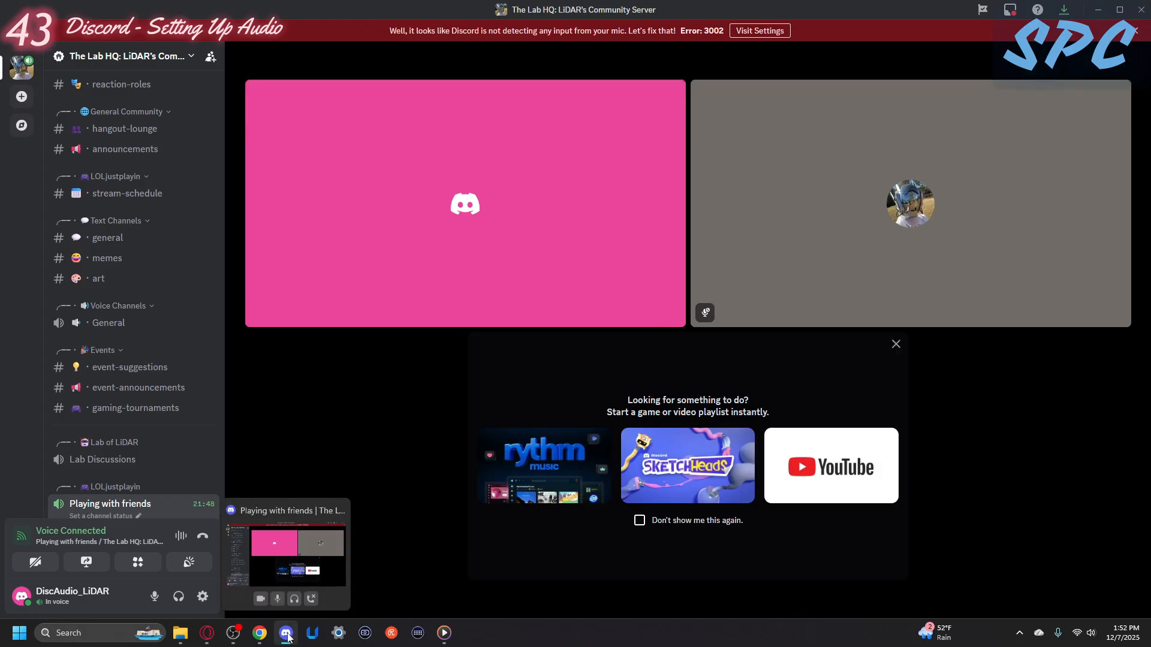
pyautogui.click(233, 633)
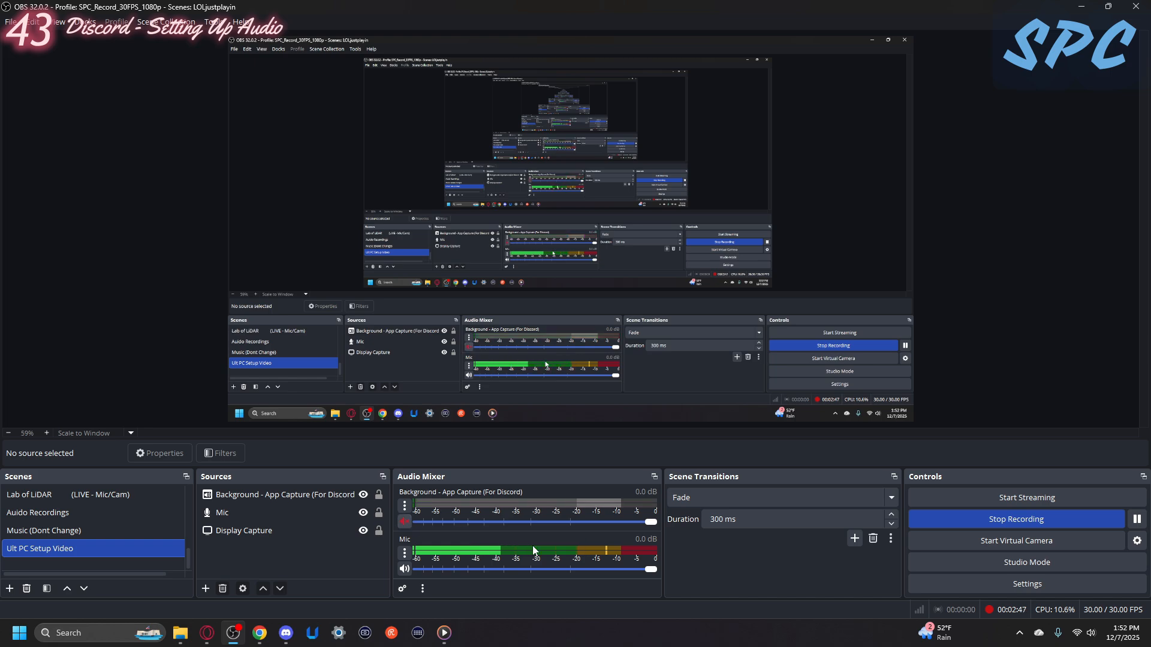
pyautogui.click(406, 524)
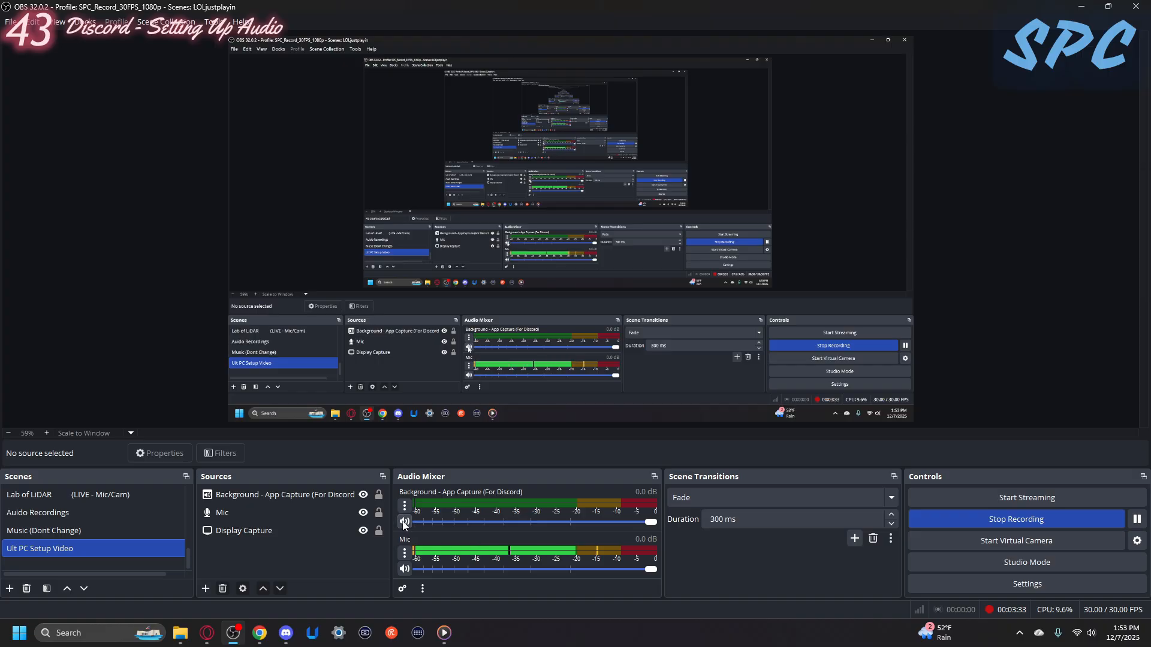
pyautogui.click(404, 522)
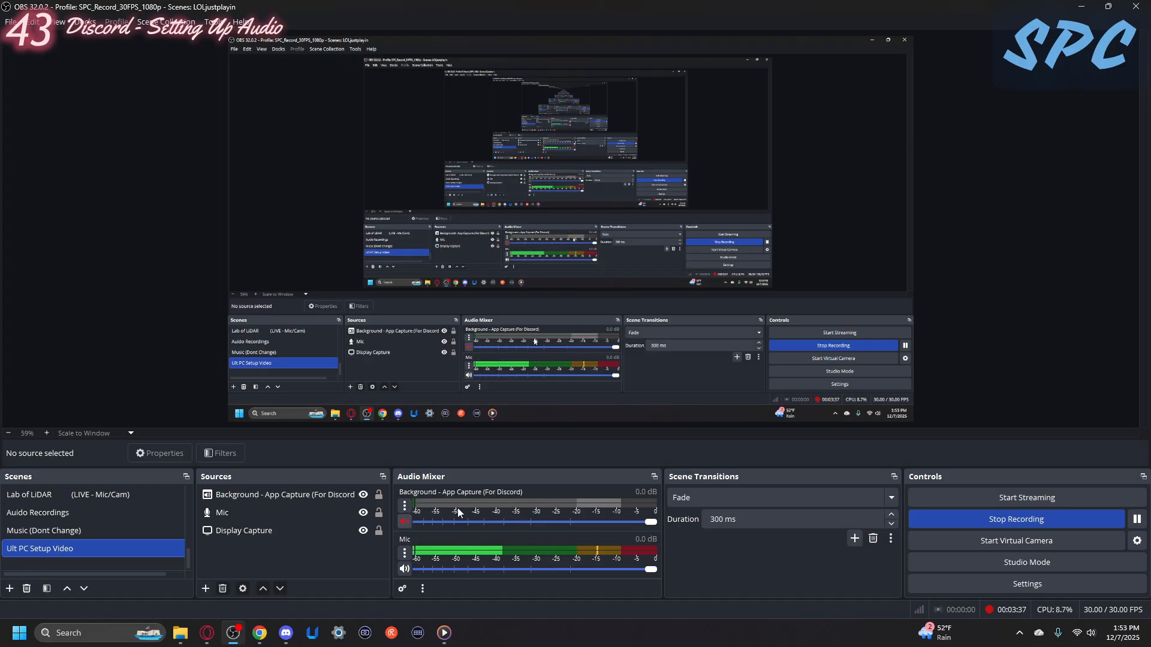
pyautogui.click(405, 522)
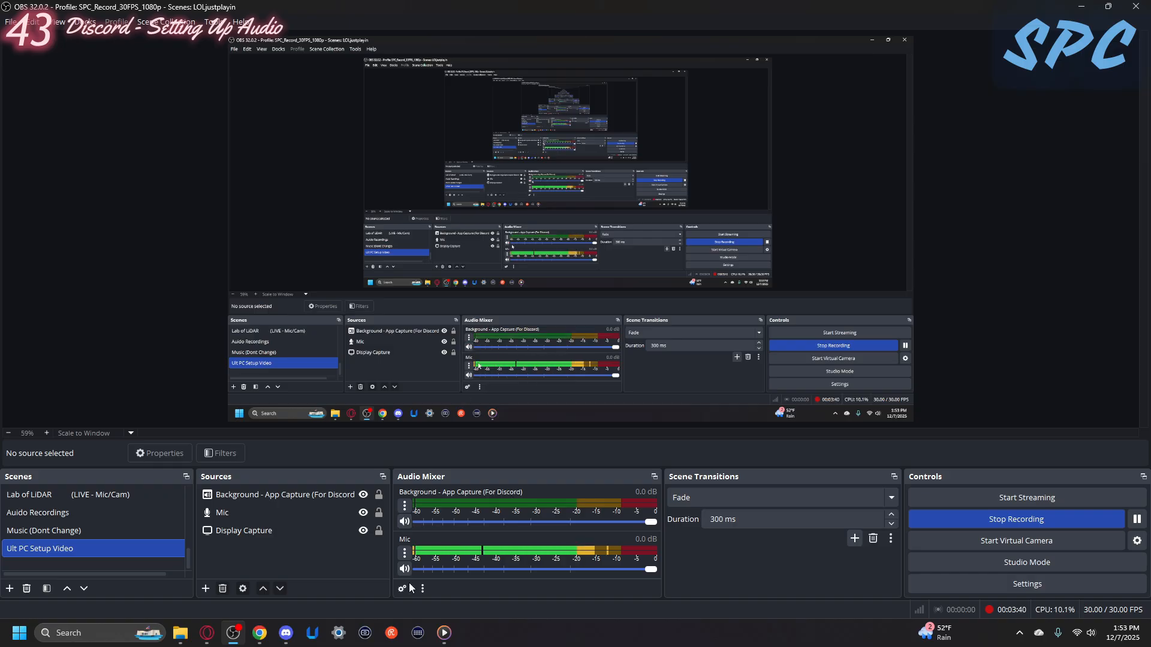
# - Return to the Discord call to dismiss its activity suggestions, and switch back to OBS Studio
pyautogui.click(285, 643)
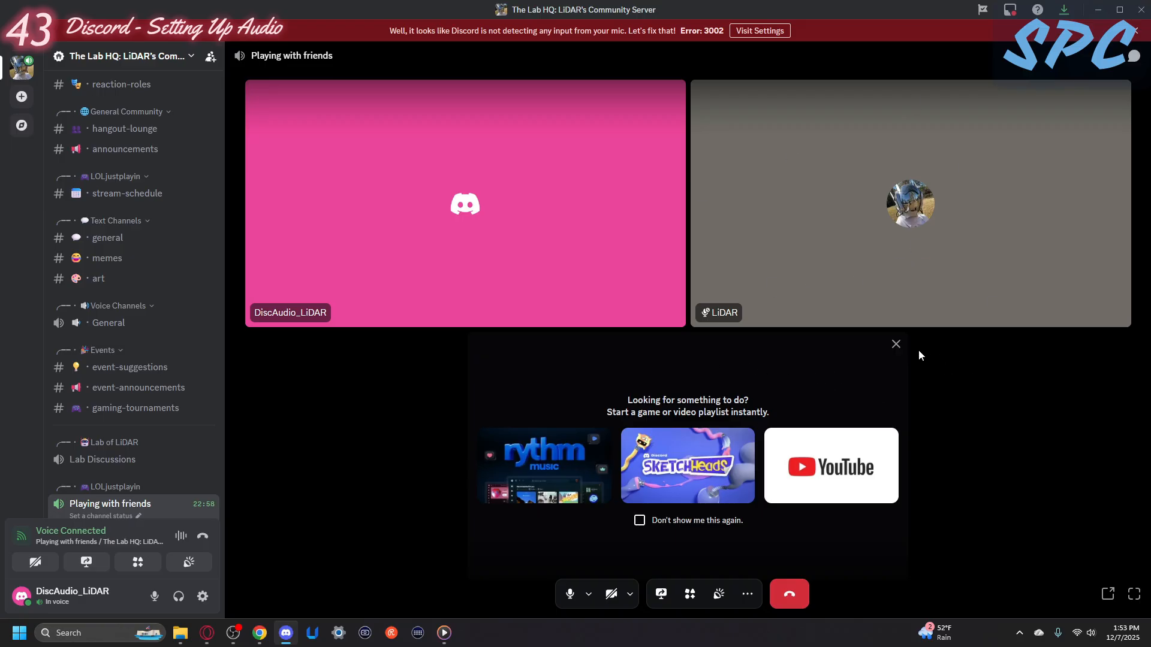
pyautogui.click(895, 346)
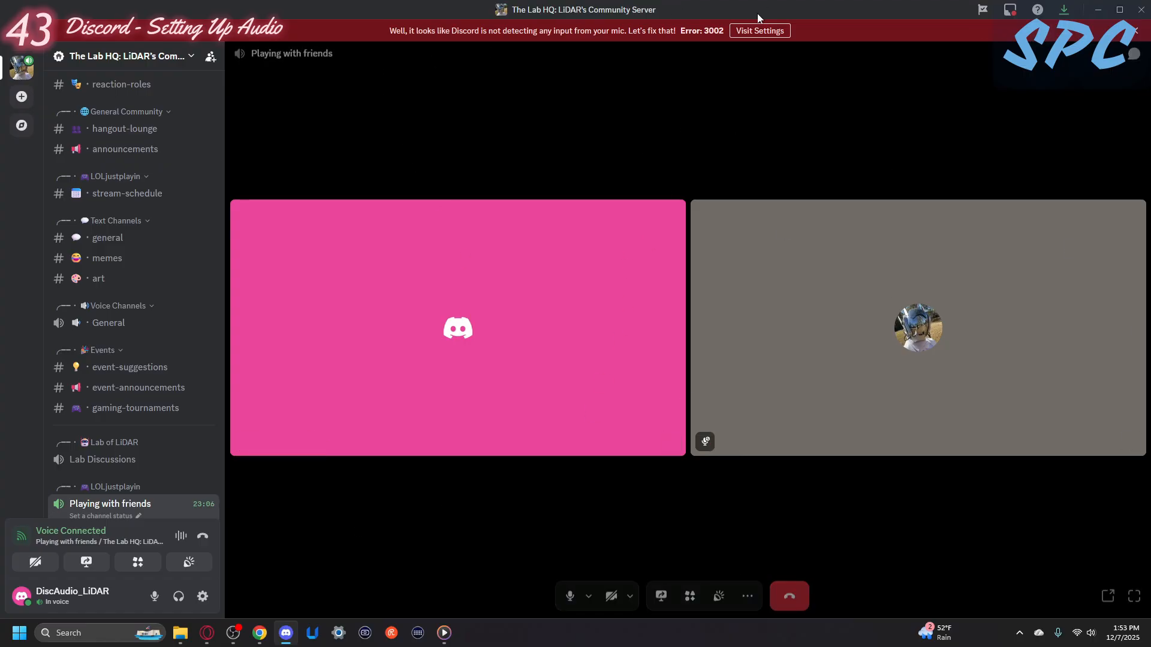
pyautogui.click(233, 633)
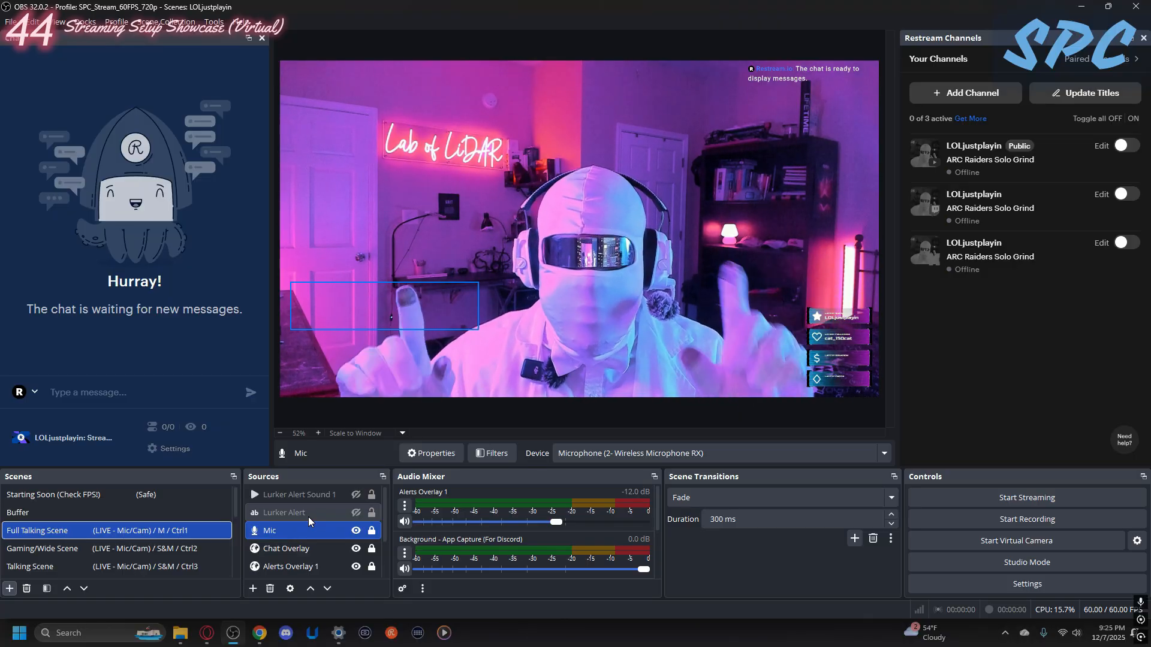
# - Show the Starting Soon (Check FPS!) scene and briefly hide its Spaceship - Starting Scene source, making it visible again
pyautogui.click(156, 499)
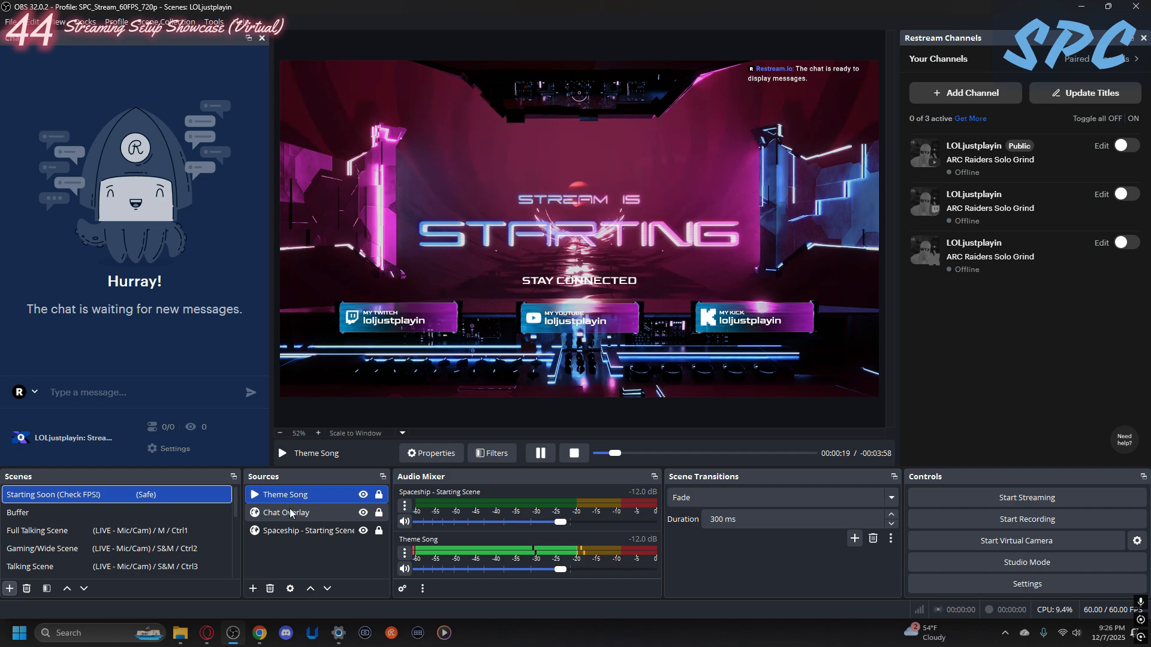
pyautogui.click(363, 530)
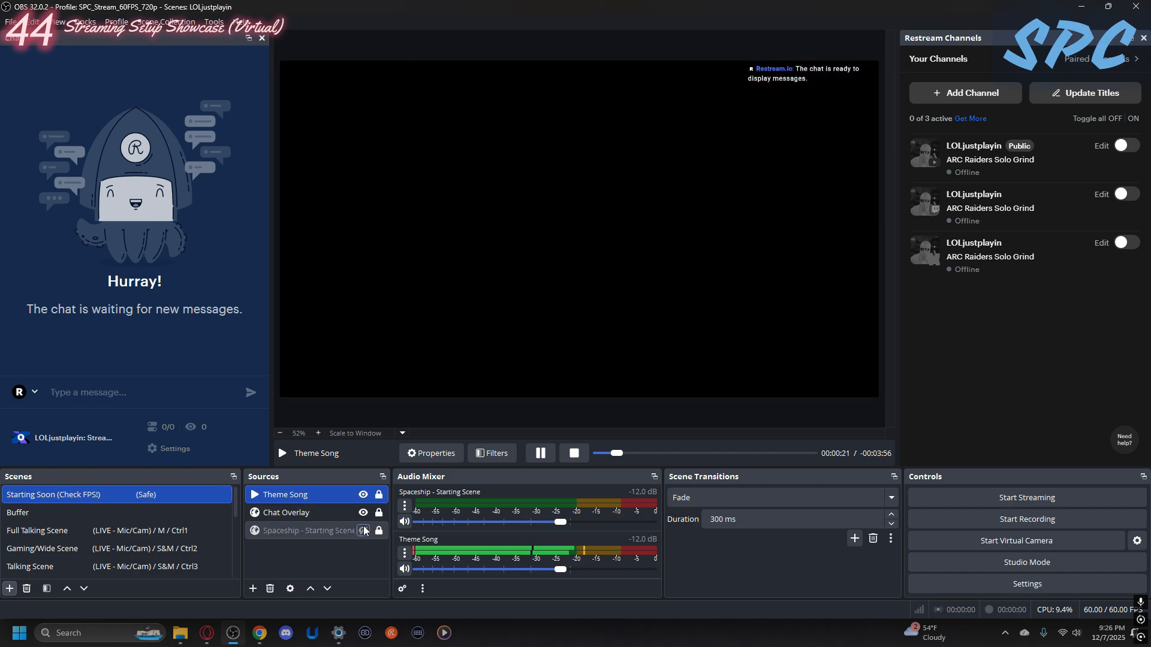
pyautogui.click(364, 531)
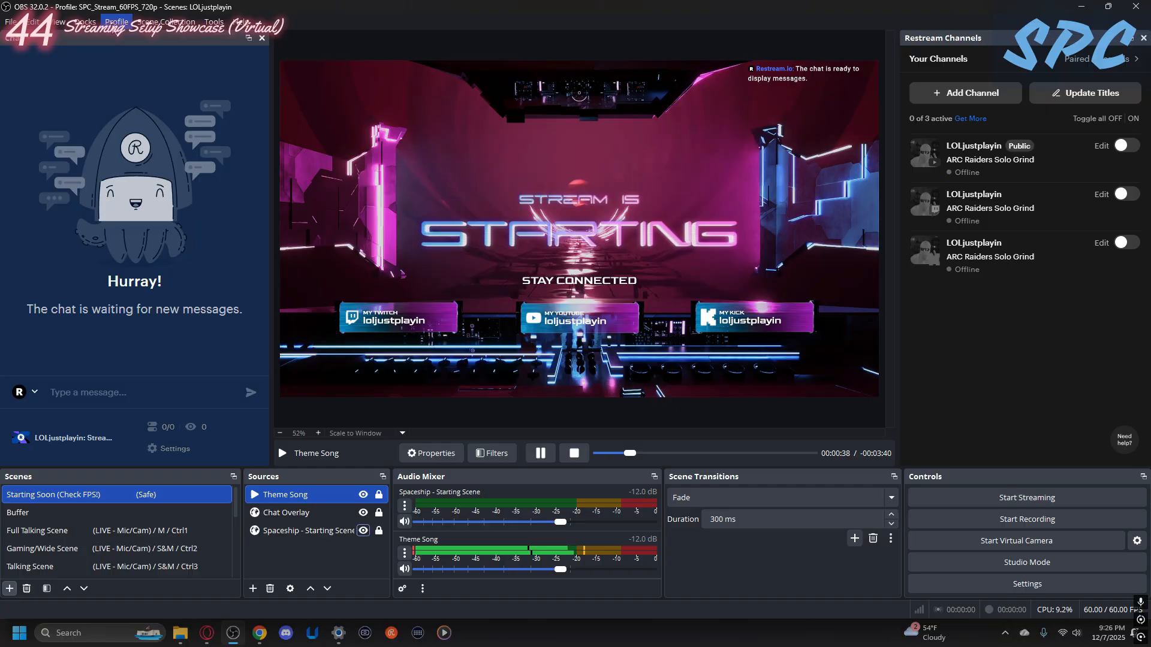
# - Switch to the SPC_Record_30FPS_1080p profile, dismiss the Restream authentication notice, and return to the SPC_Stream_60FPS_720p profile
pyautogui.click(116, 22)
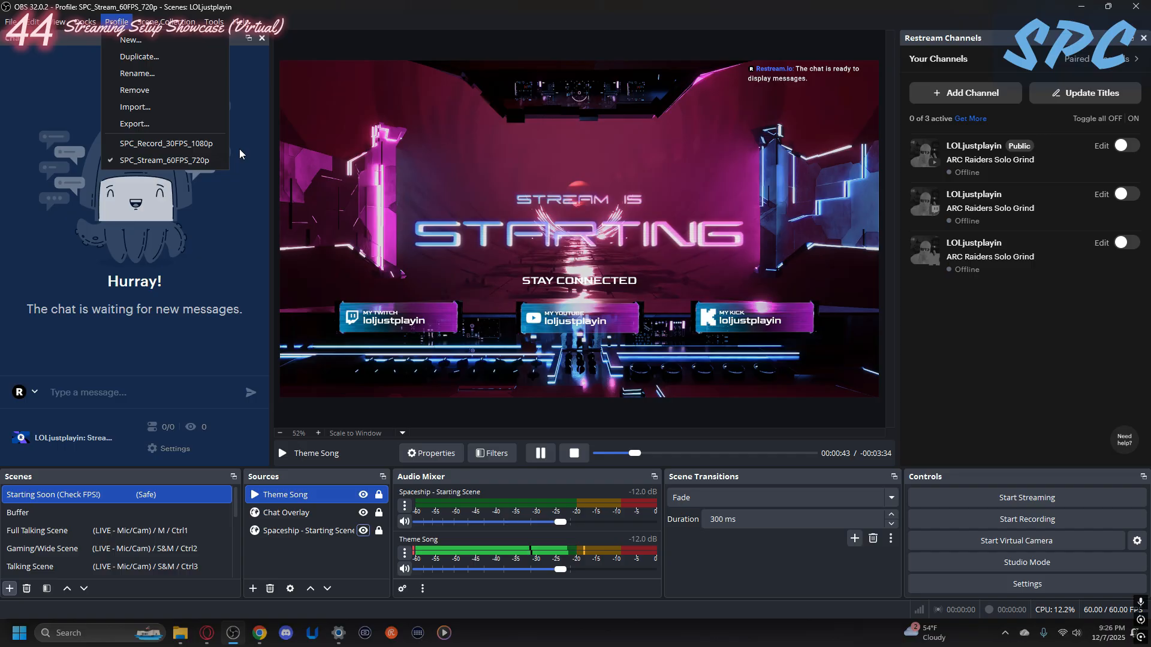
pyautogui.click(171, 144)
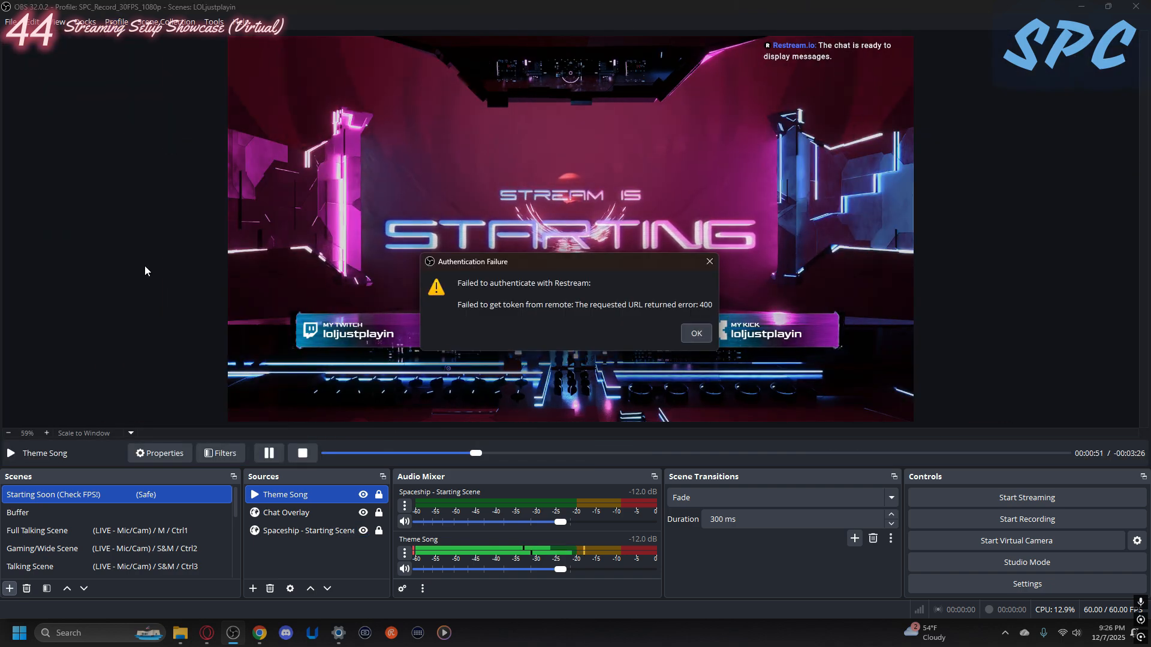
pyautogui.click(708, 265)
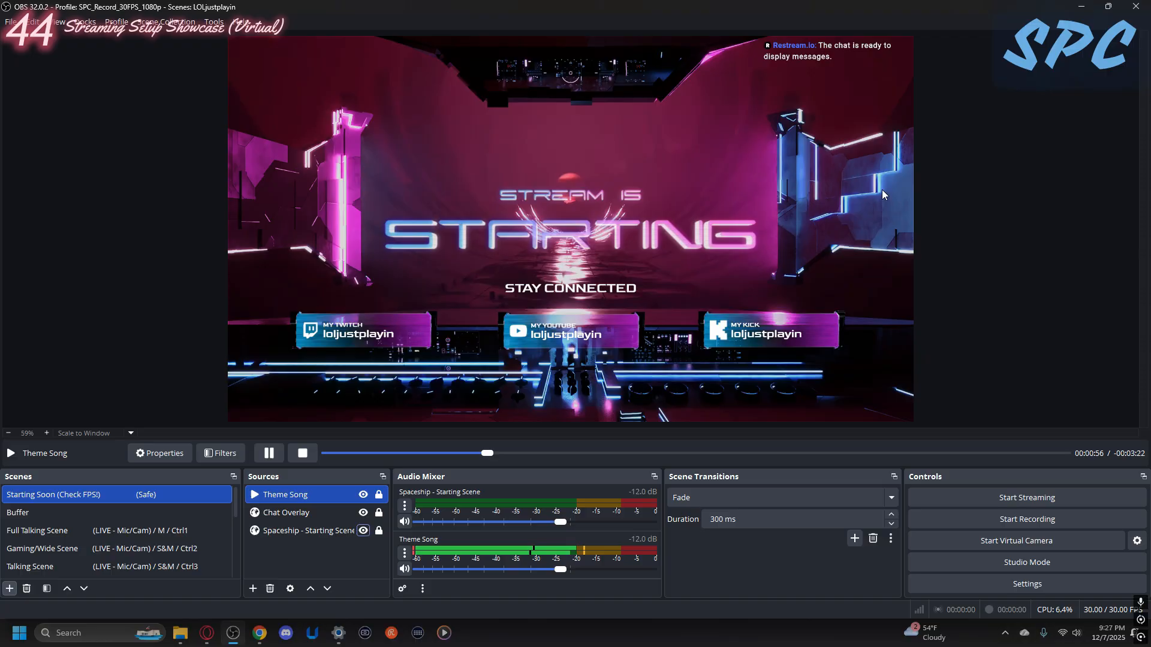
pyautogui.click(116, 22)
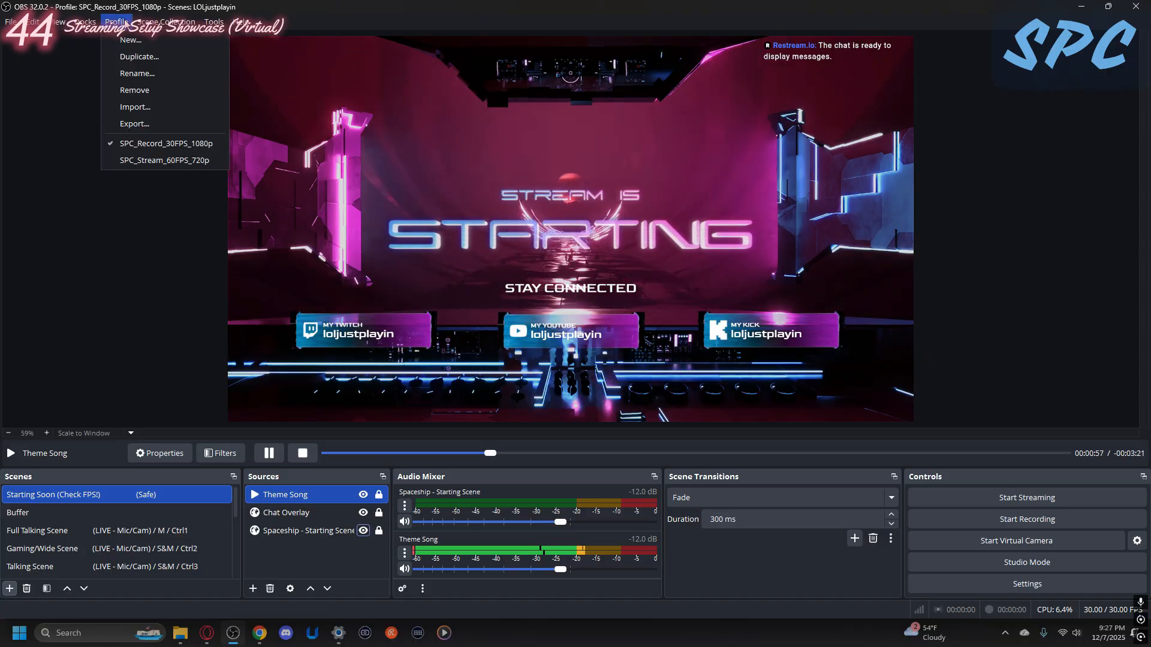
pyautogui.click(154, 161)
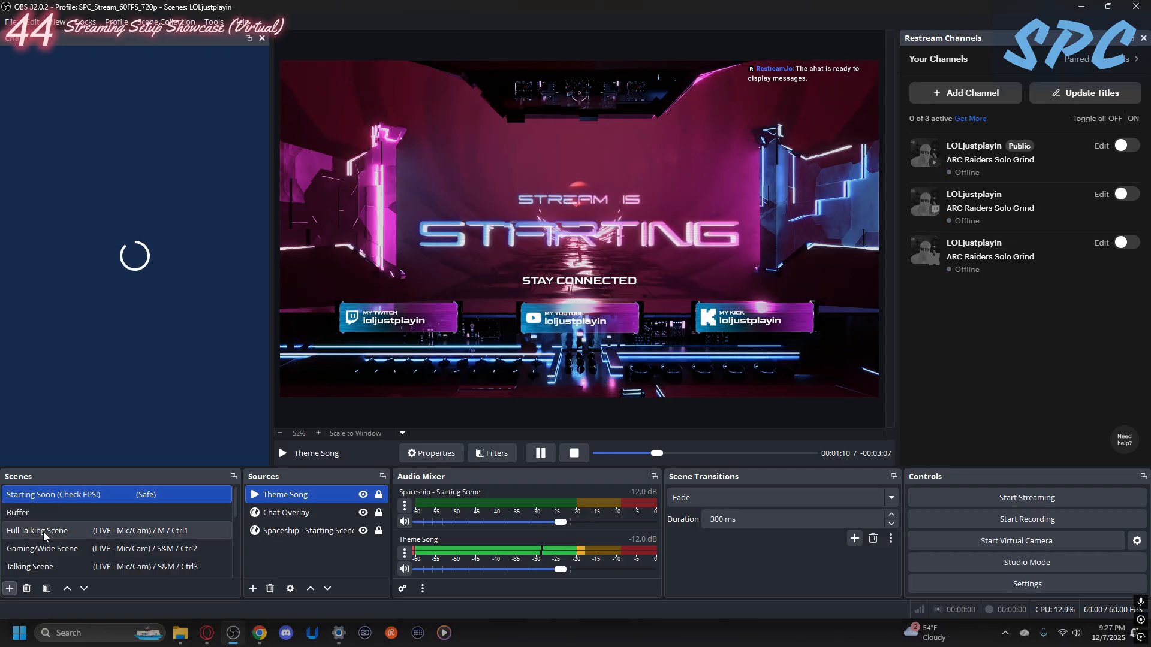
# - Preview the Buffer and Starting Soon scenes, ending on the Full Talking Scene
pyautogui.click(29, 515)
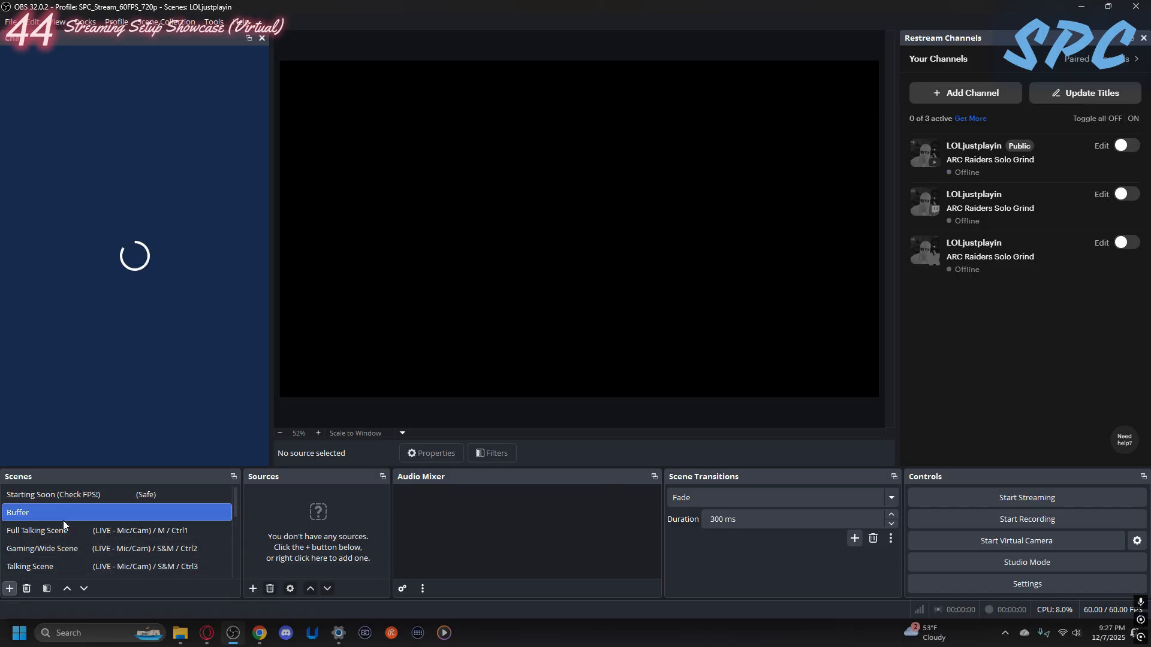
pyautogui.click(67, 495)
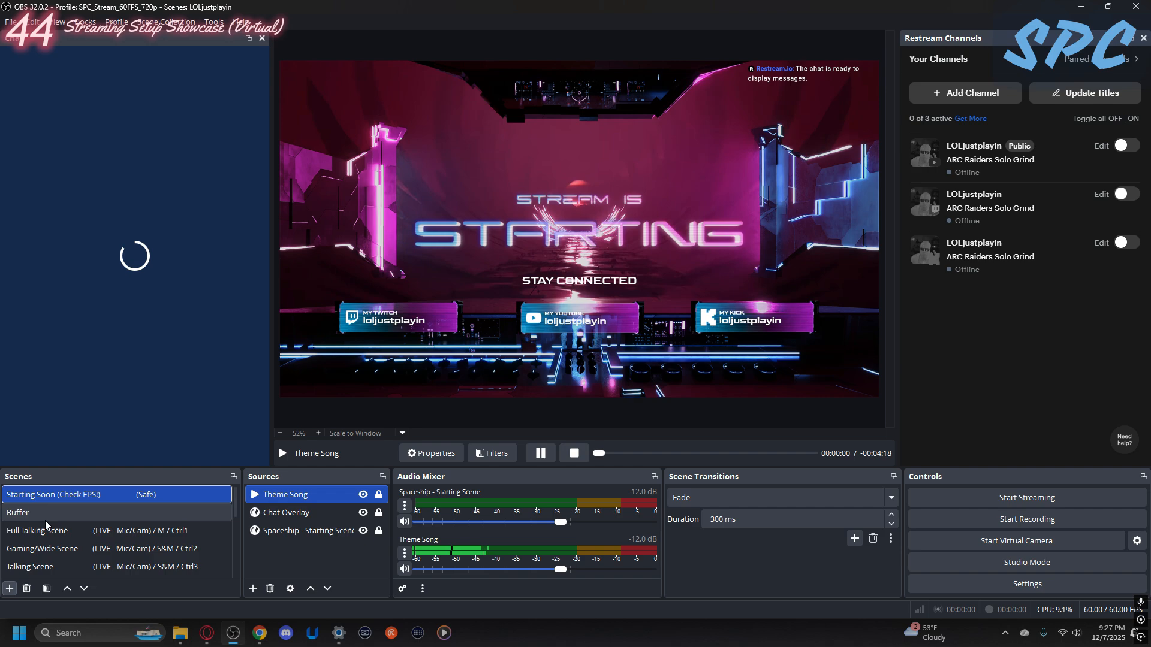
pyautogui.moveTo(47, 537); pyautogui.dragTo(73, 525)
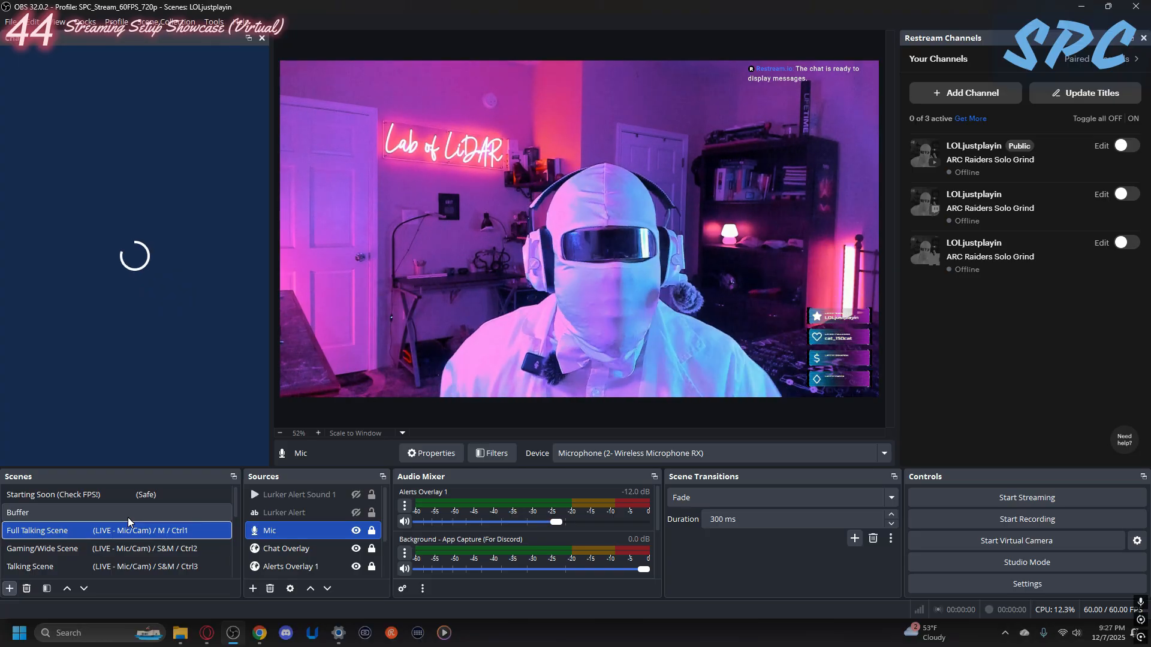
pyautogui.click(142, 495)
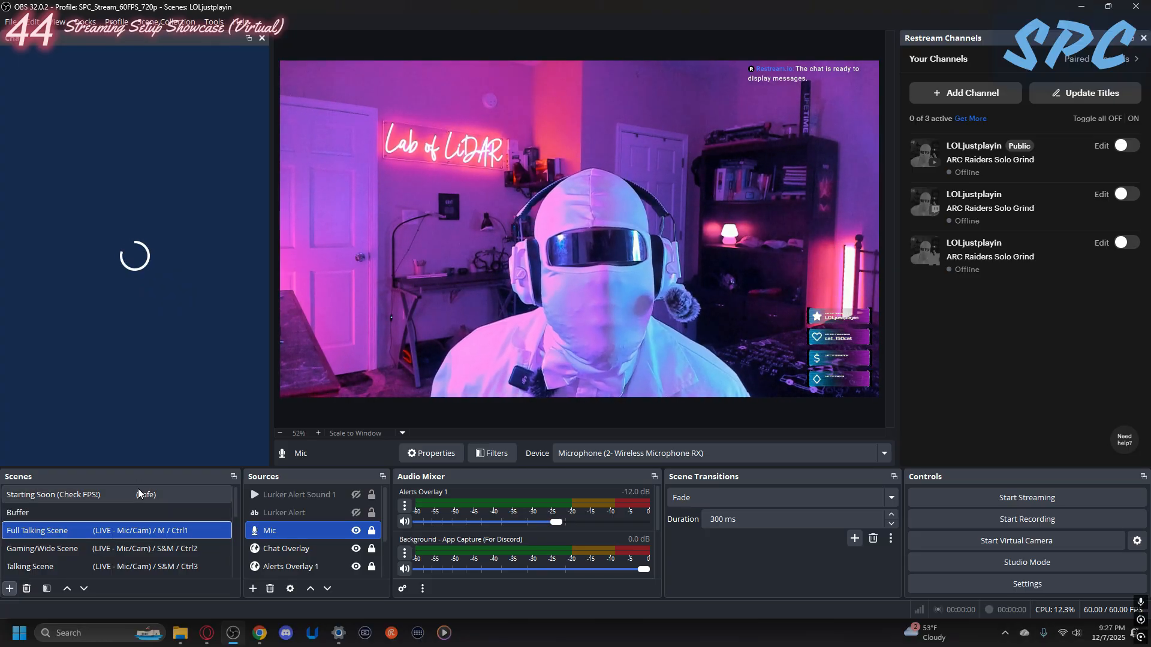
pyautogui.click(141, 532)
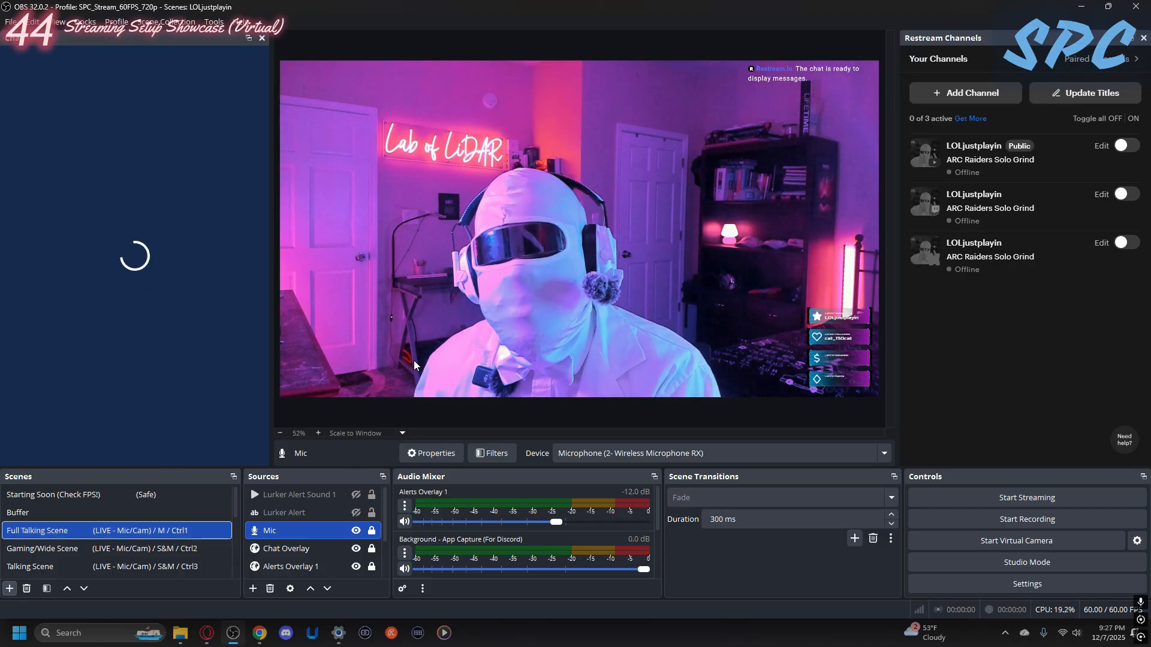
# - Cycle through the Gaming/Wide, Talking and Be Right Back scenes, ending on the Gaming/Wide Scene
pyautogui.hotkey('ctrl', '2')
pyautogui.hotkey('ctrl', '3')
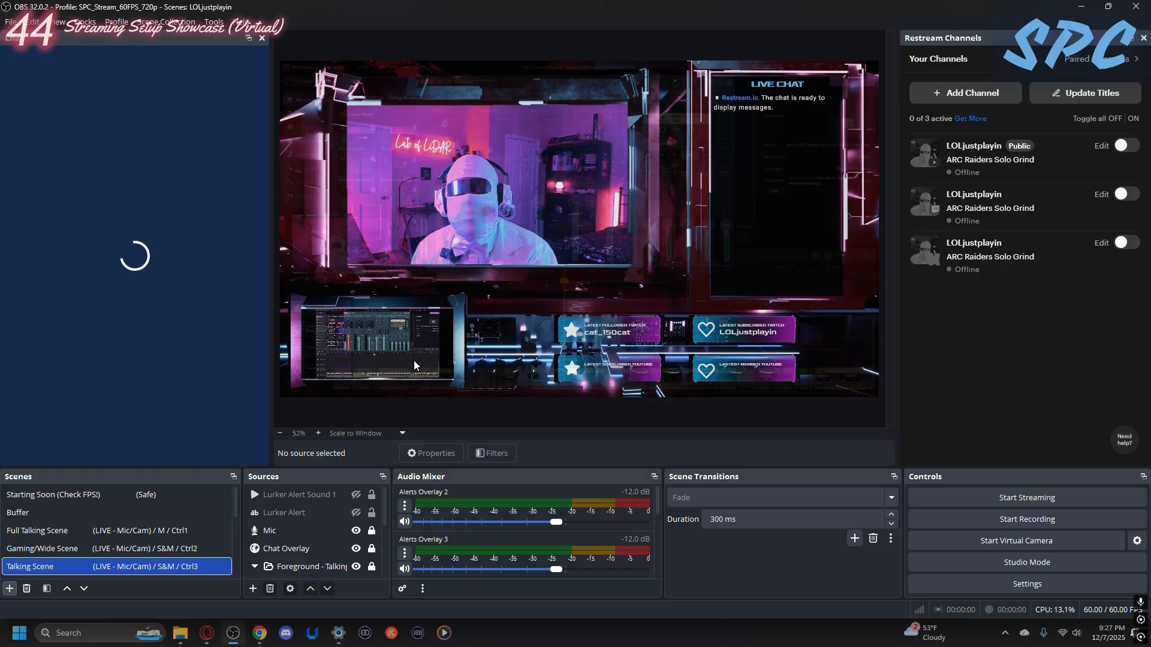
pyautogui.hotkey('ctrl', '4')
pyautogui.hotkey('ctrl', '2')
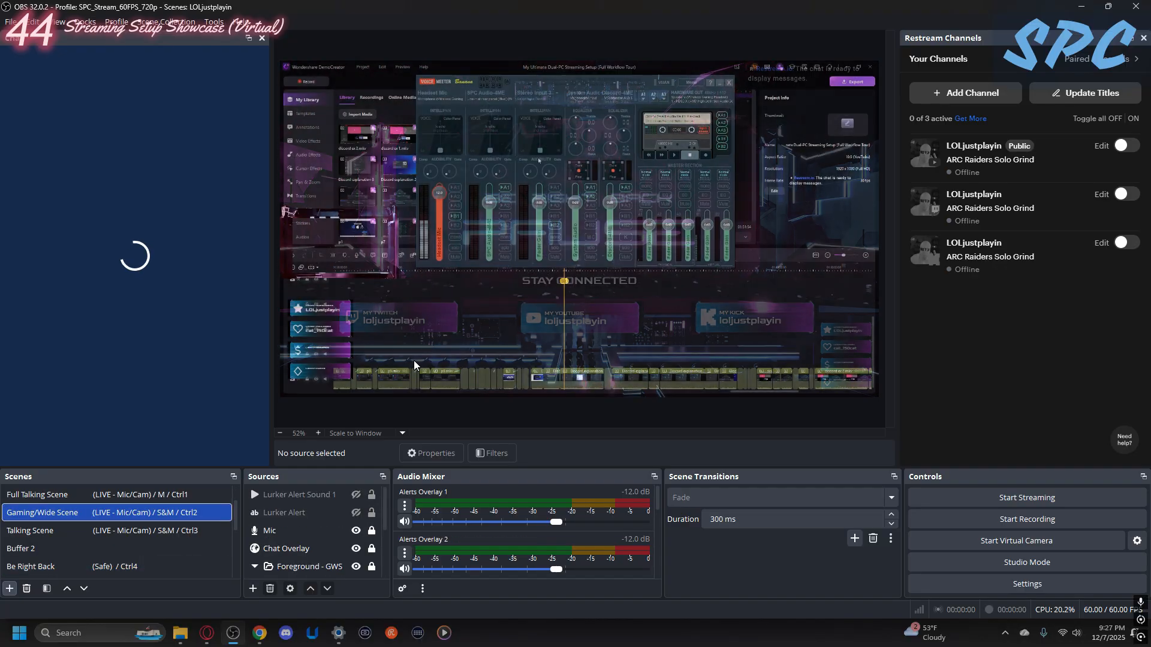
# - Select the Full Talking Scene and look through the whole scene list
pyautogui.scroll(1, 138, 517)
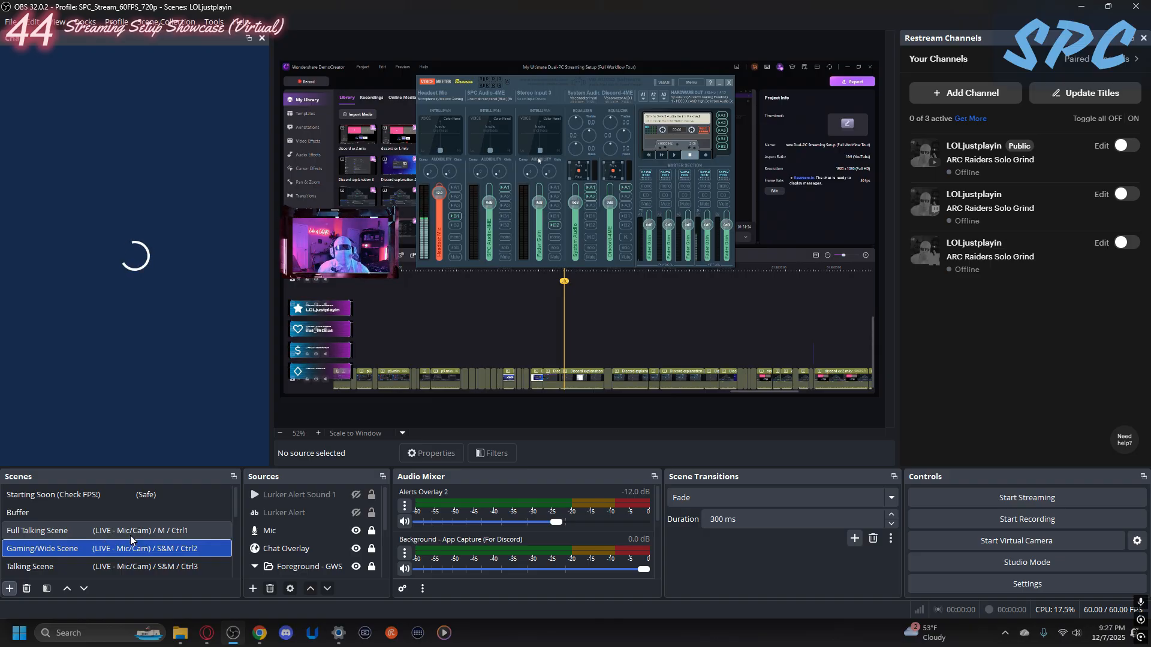
pyautogui.click(74, 531)
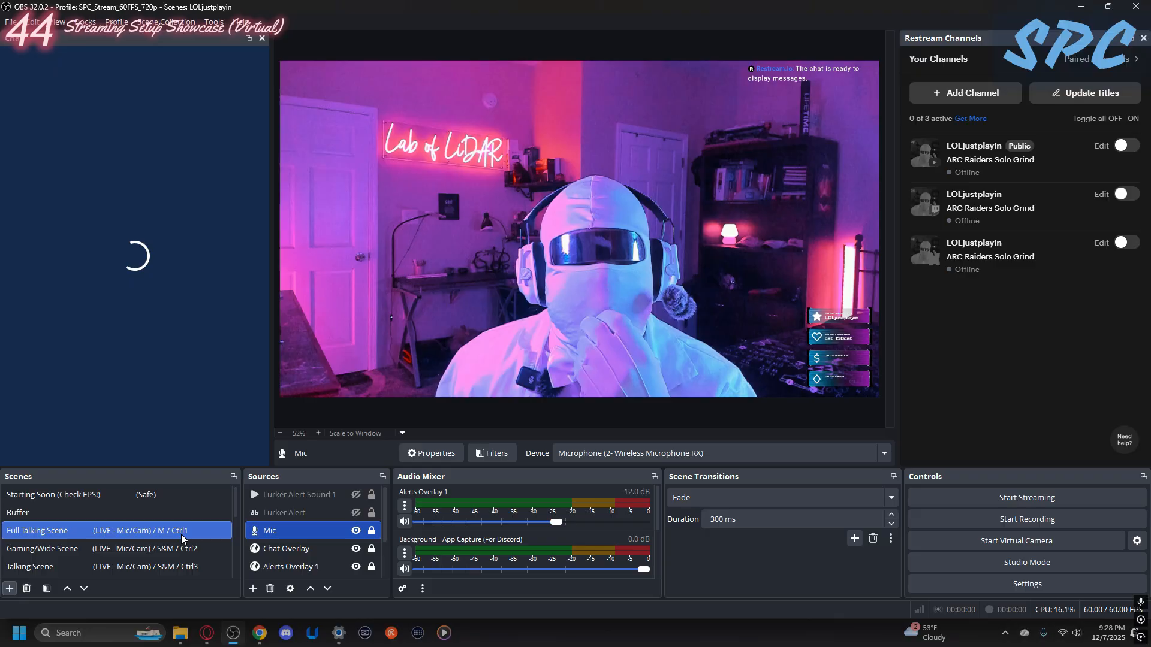
pyautogui.scroll(-1, 181, 536)
pyautogui.scroll(1, 180, 537)
pyautogui.scroll(-1, 180, 537)
pyautogui.scroll(1, 131, 541)
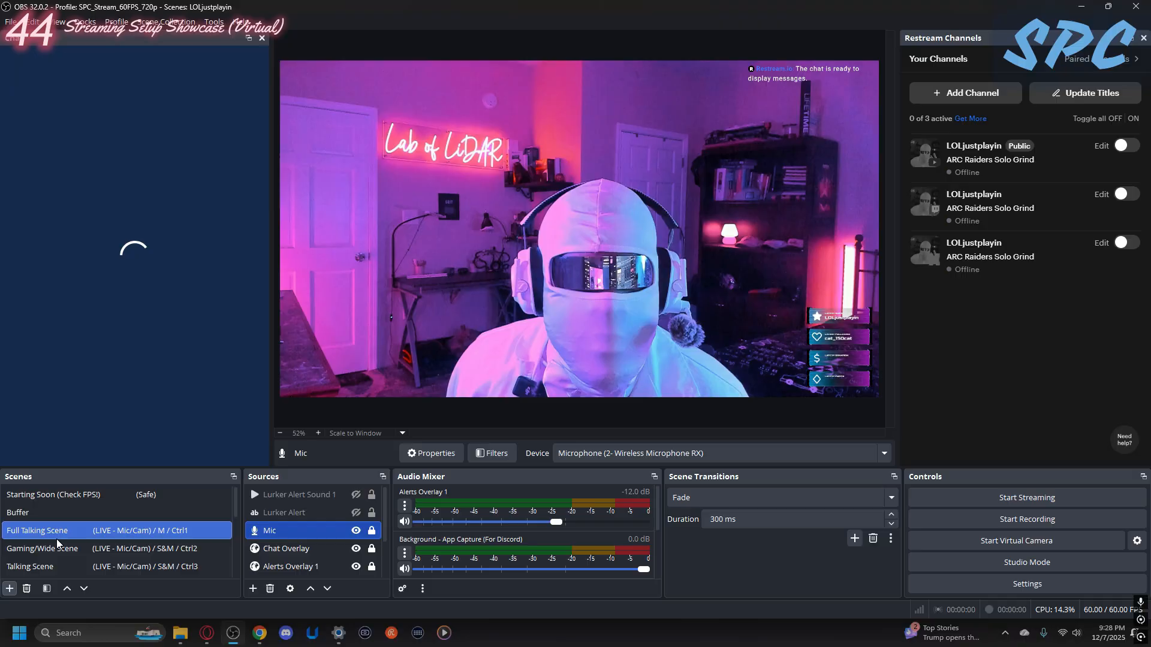
# - Preview the Talking Scene, return to the Full Talking Scene, and close the Restream chat dock
pyautogui.click(42, 564)
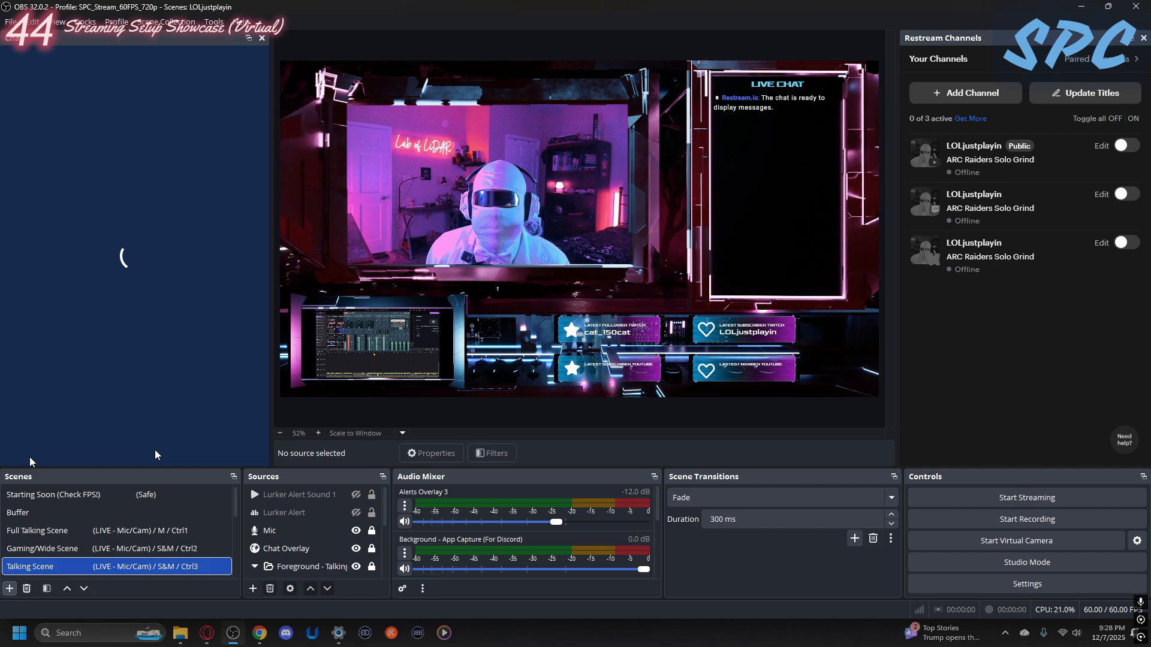
pyautogui.click(18, 529)
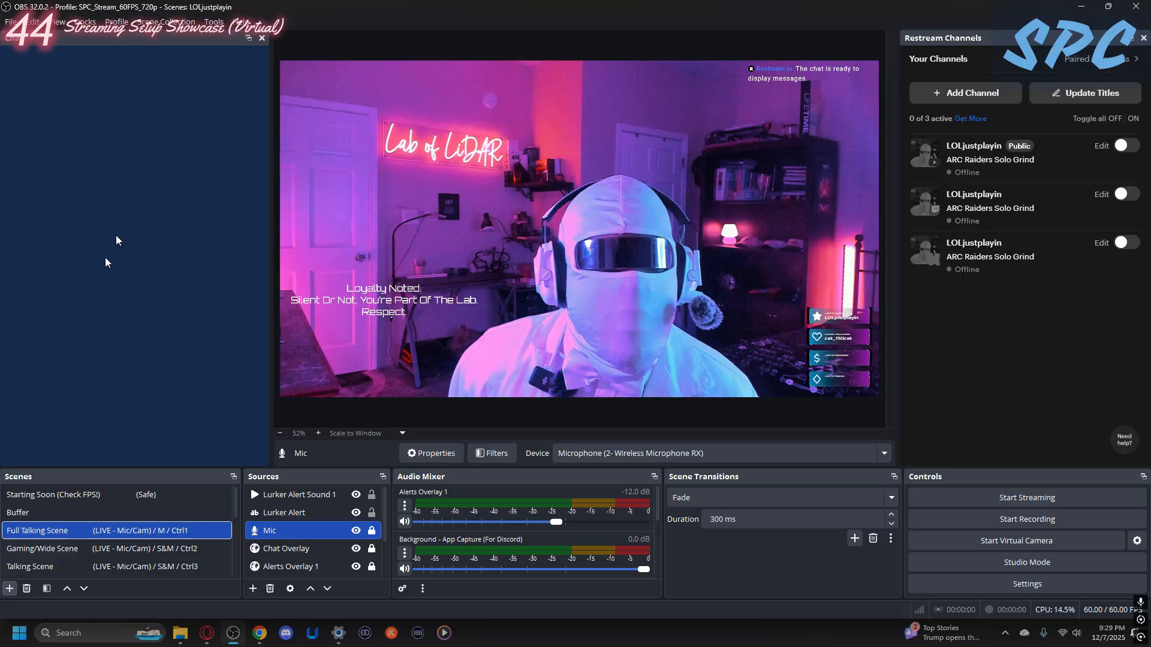
pyautogui.click(263, 37)
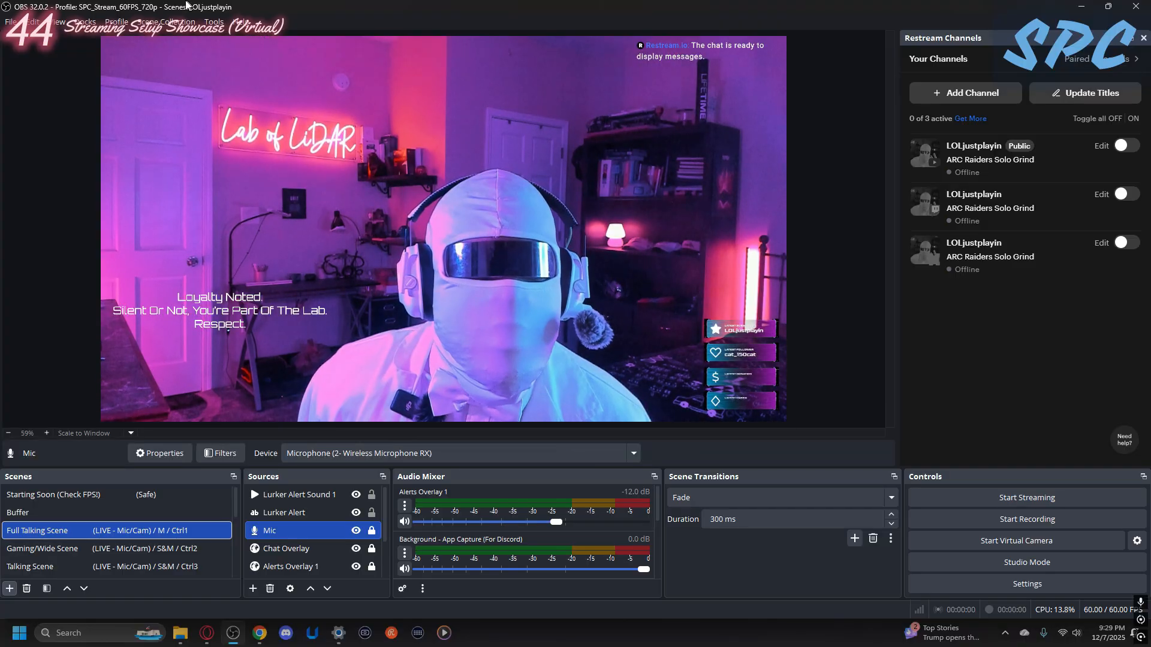
# - Reopen the Restream chat dock, view its connected-channels information and close that pop-up
pyautogui.click(84, 21)
pyautogui.click(100, 214)
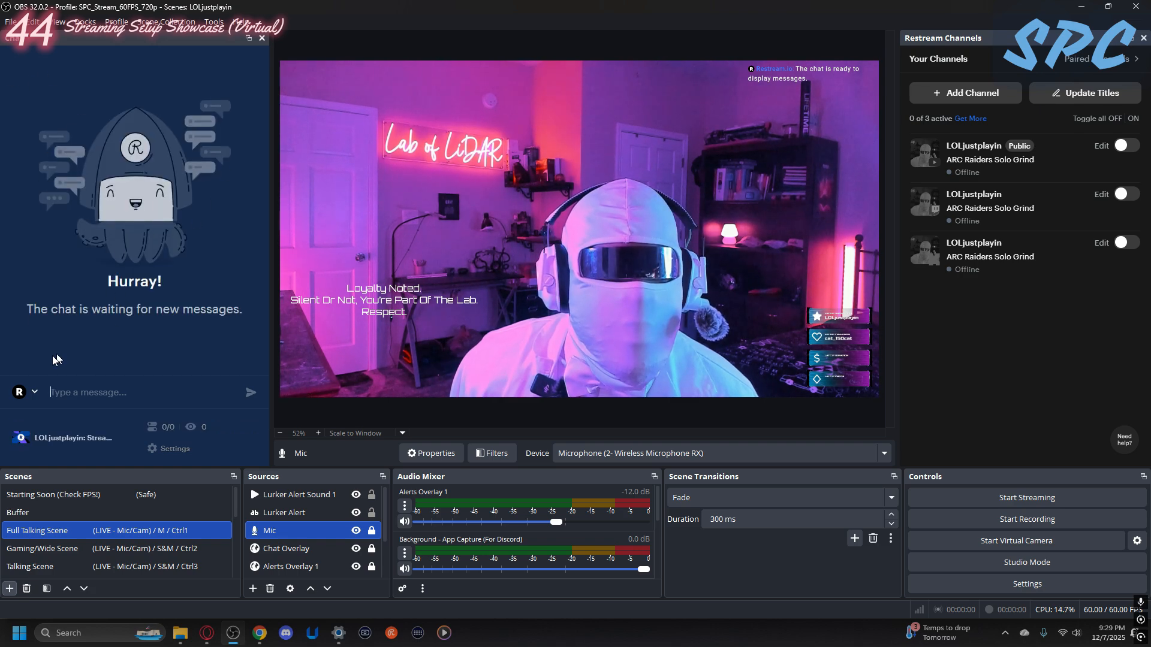
pyautogui.click(198, 431)
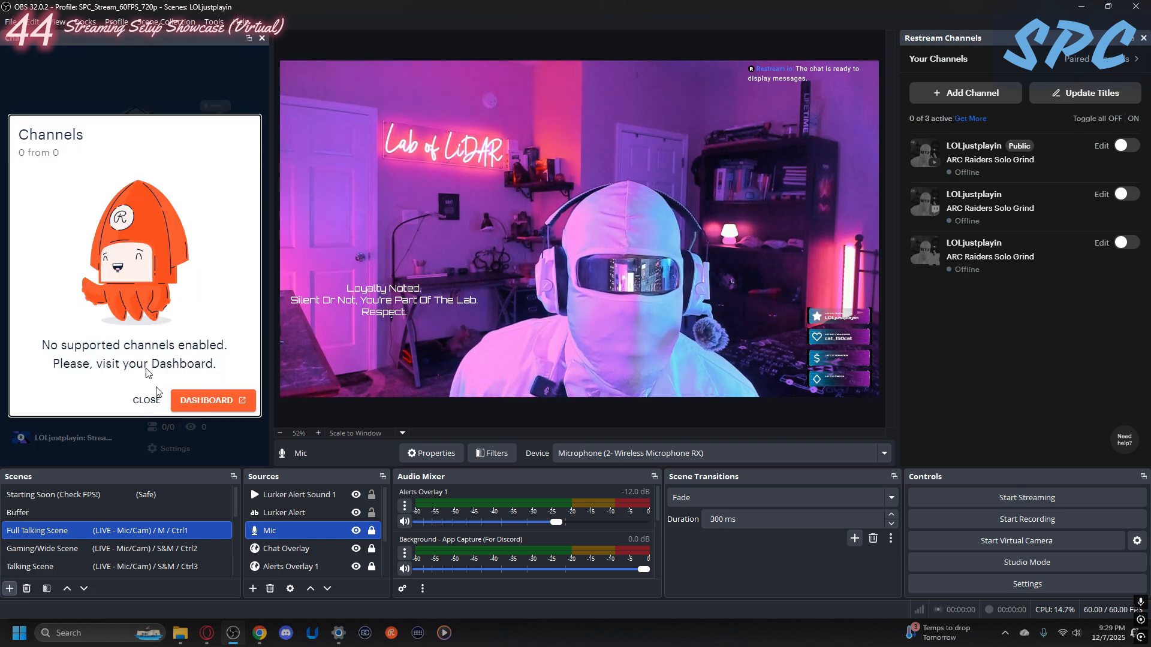
pyautogui.click(143, 400)
# - Enter "hey" in the Restream chat message box and clear it unsent
pyautogui.click(60, 392)
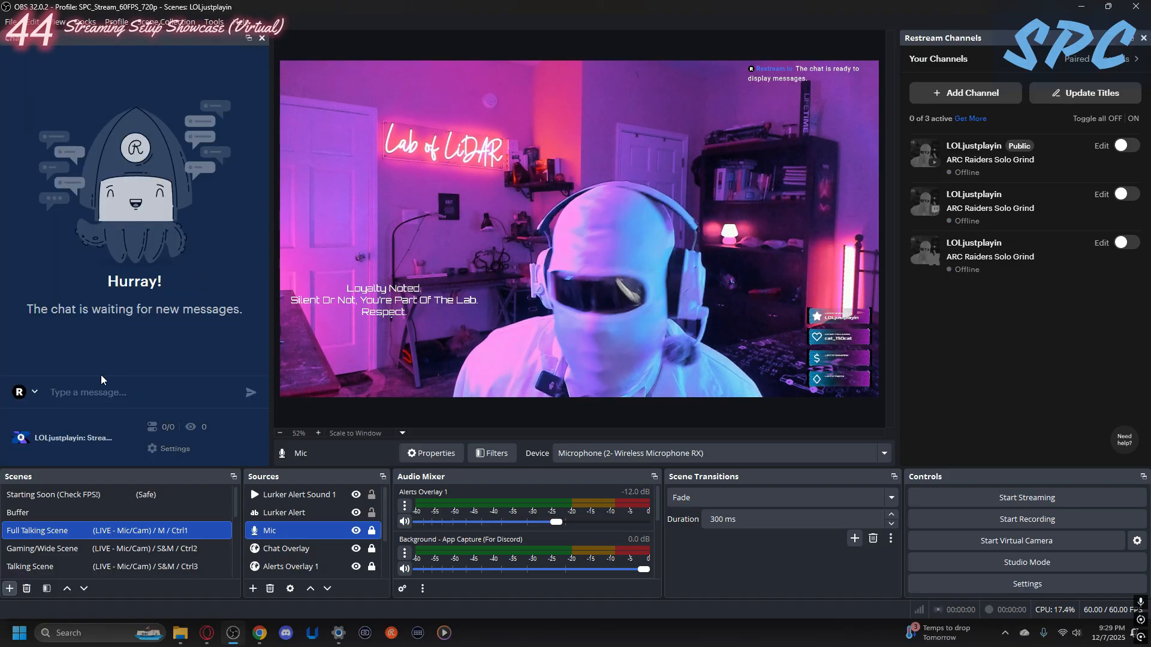
pyautogui.write('hey')
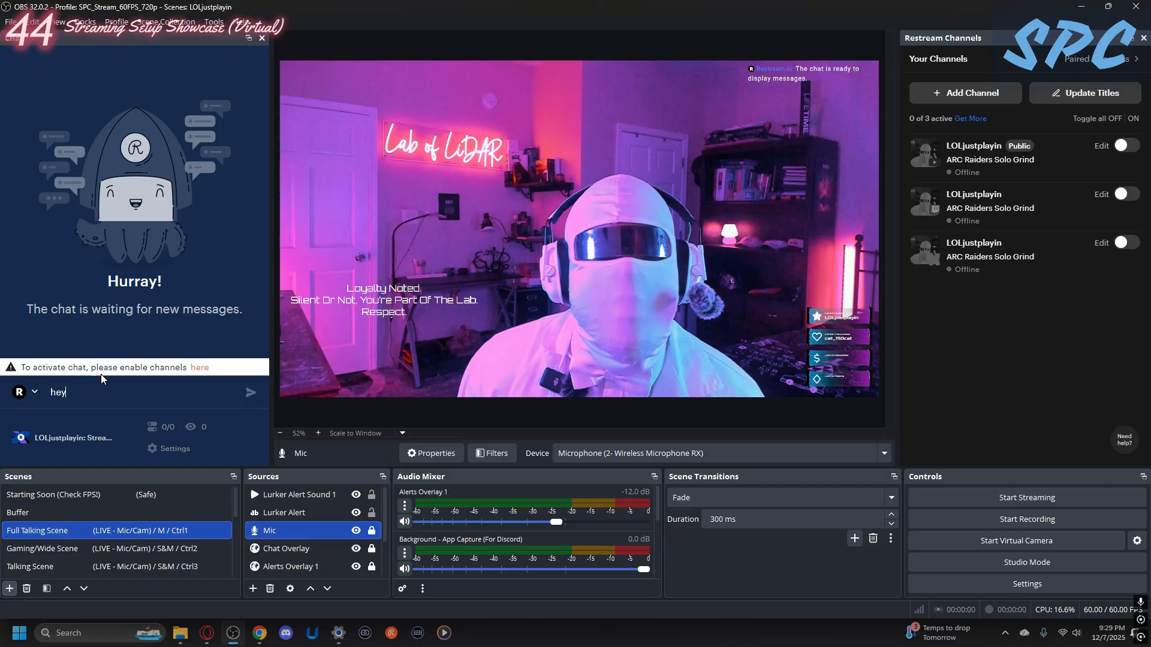
pyautogui.press('BackSpace')
pyautogui.press('BackSpace')
pyautogui.press('BackSpace')
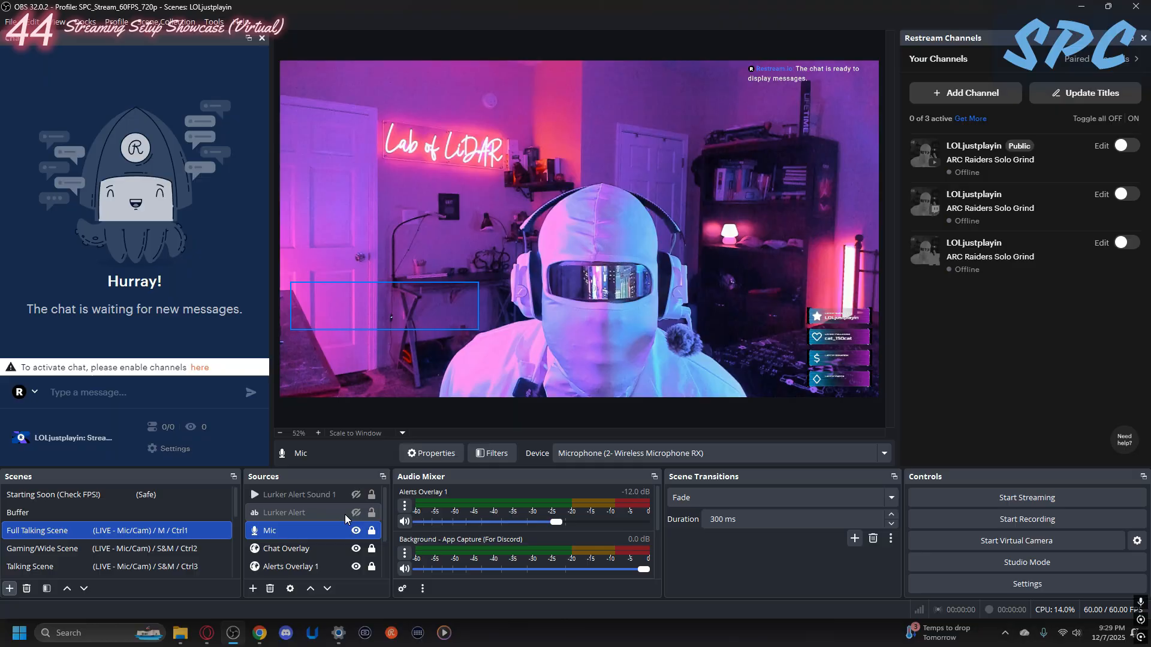
# - Review the Full Talking Scene's sources and mixer, toggling Alerts Overlay 1 and the Webcam off and back on
pyautogui.scroll(-2, 480, 560)
pyautogui.scroll(2, 540, 555)
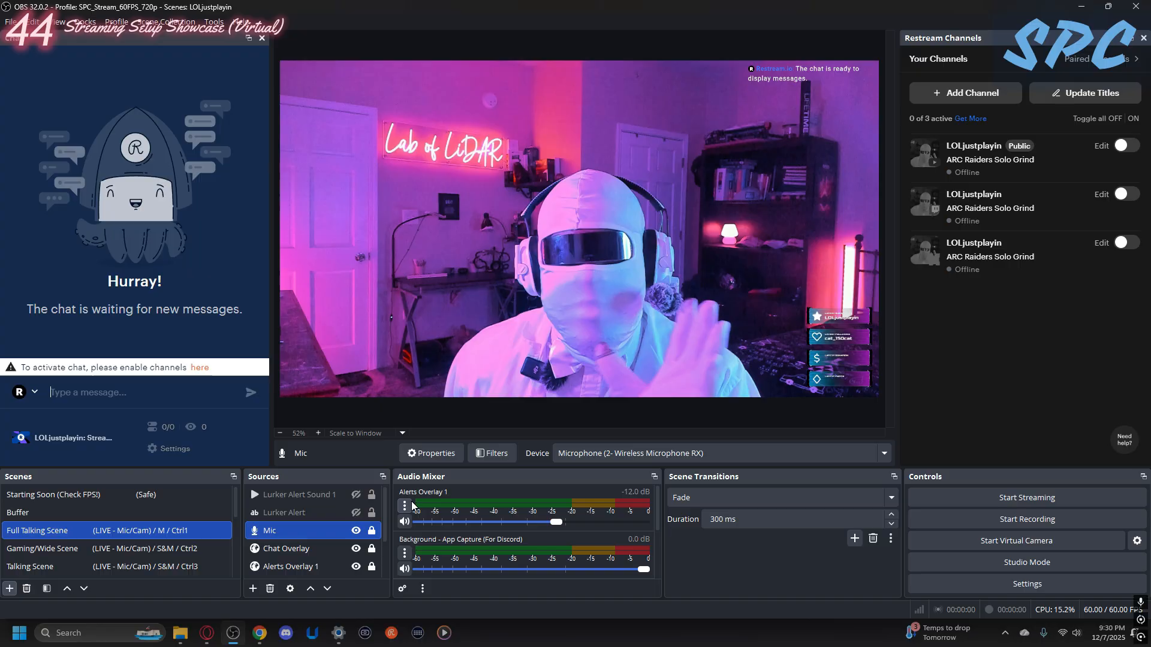
pyautogui.scroll(-1, 312, 540)
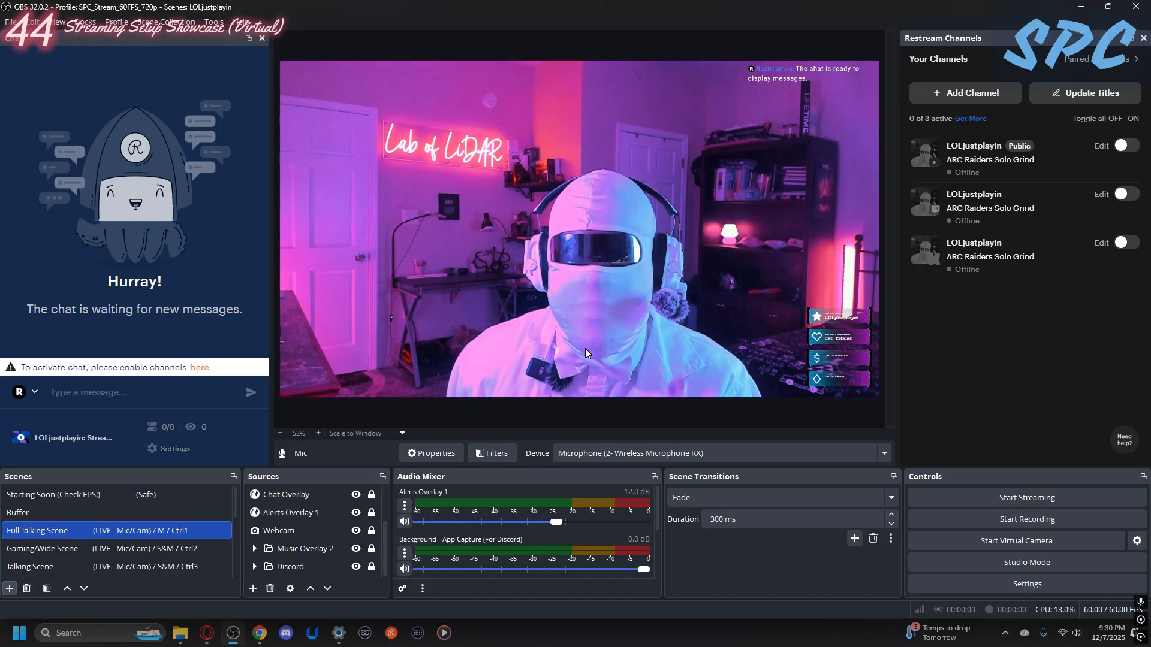
pyautogui.scroll(1, 298, 536)
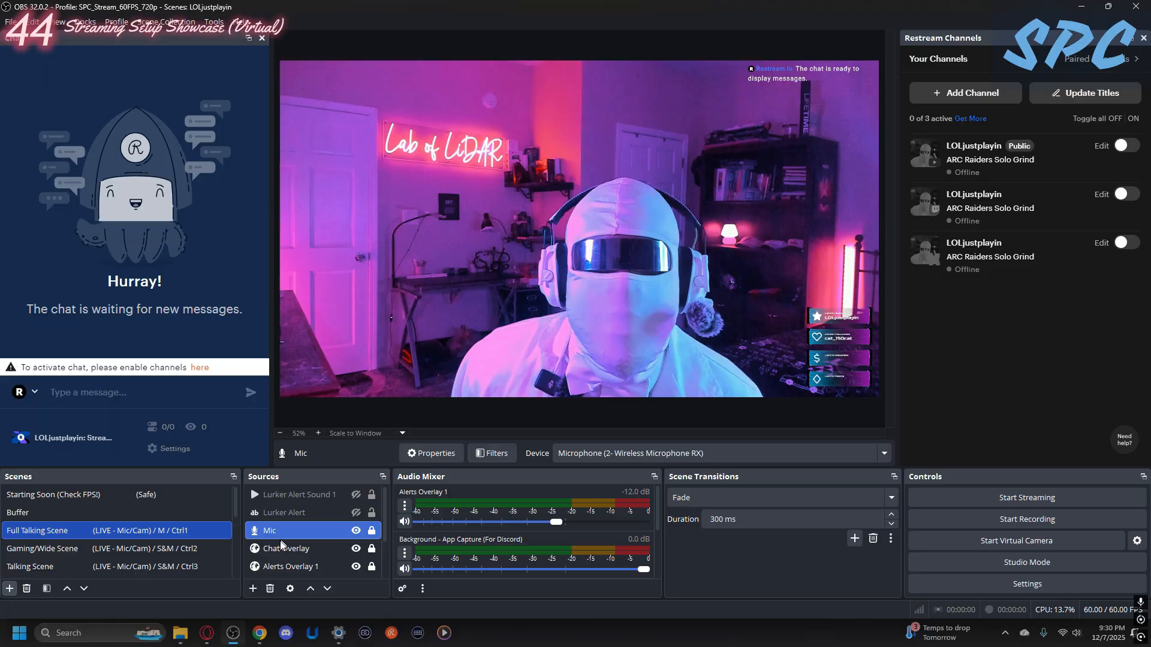
pyautogui.scroll(-1, 352, 553)
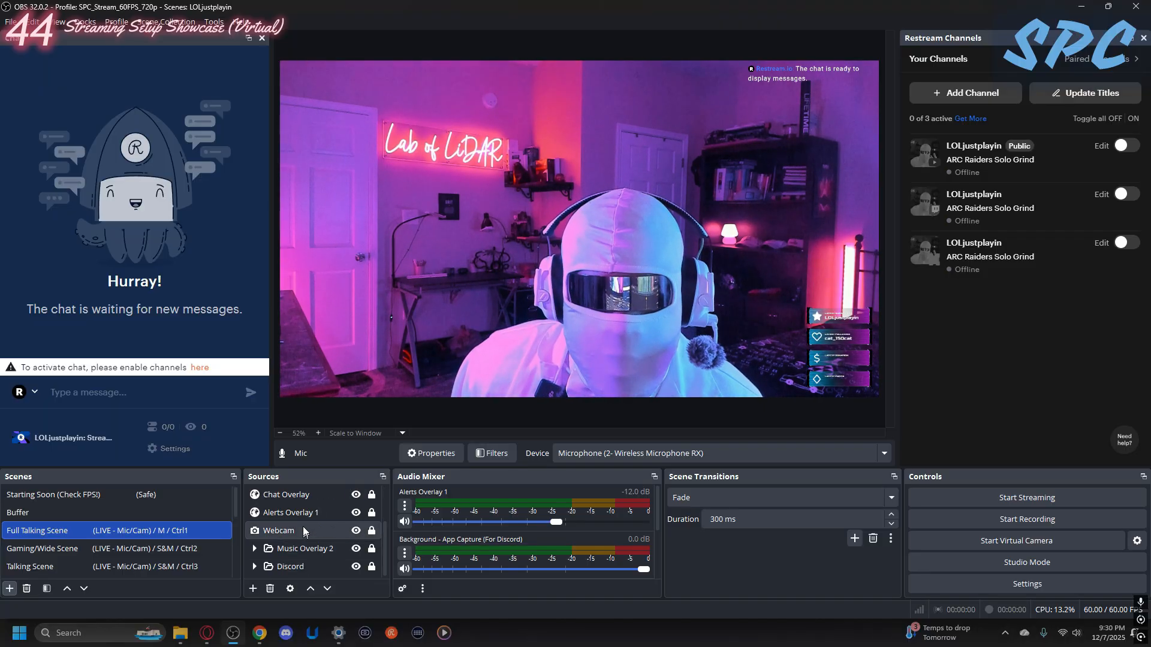
pyautogui.click(357, 513)
pyautogui.click(356, 513)
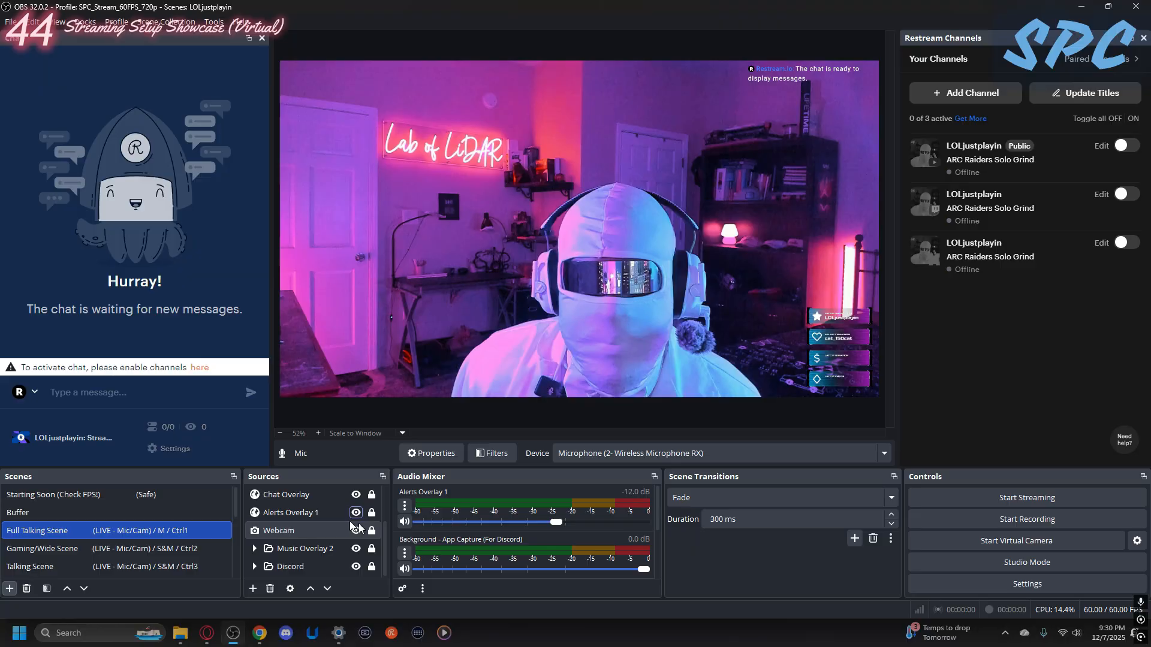
pyautogui.scroll(-3, 476, 560)
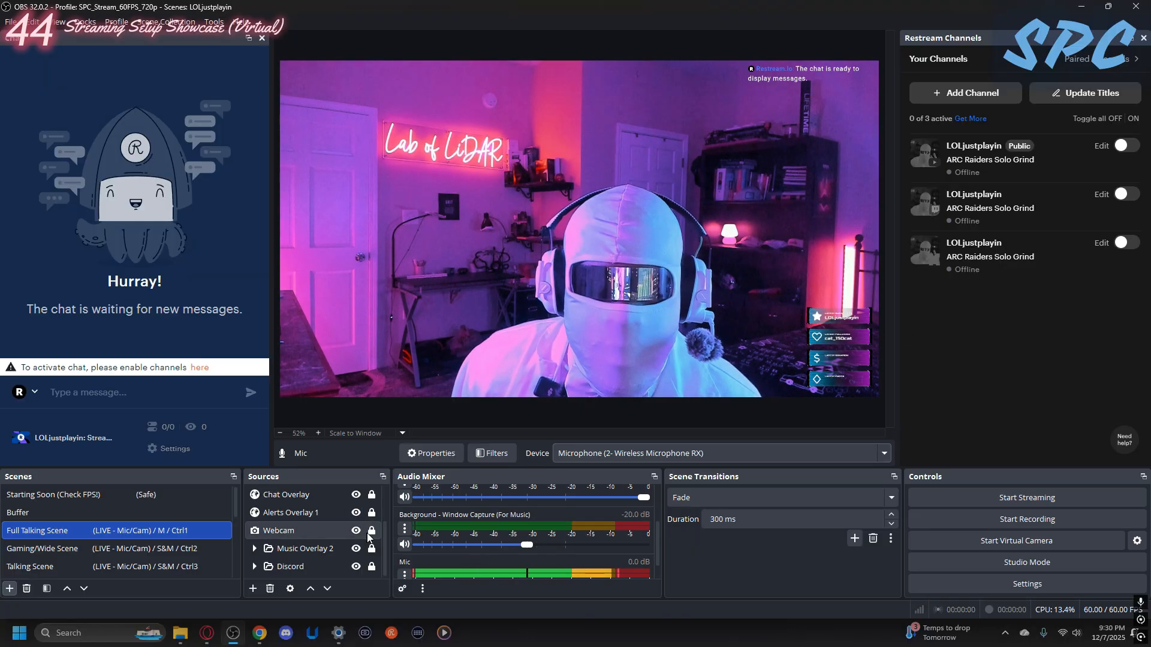
pyautogui.click(356, 532)
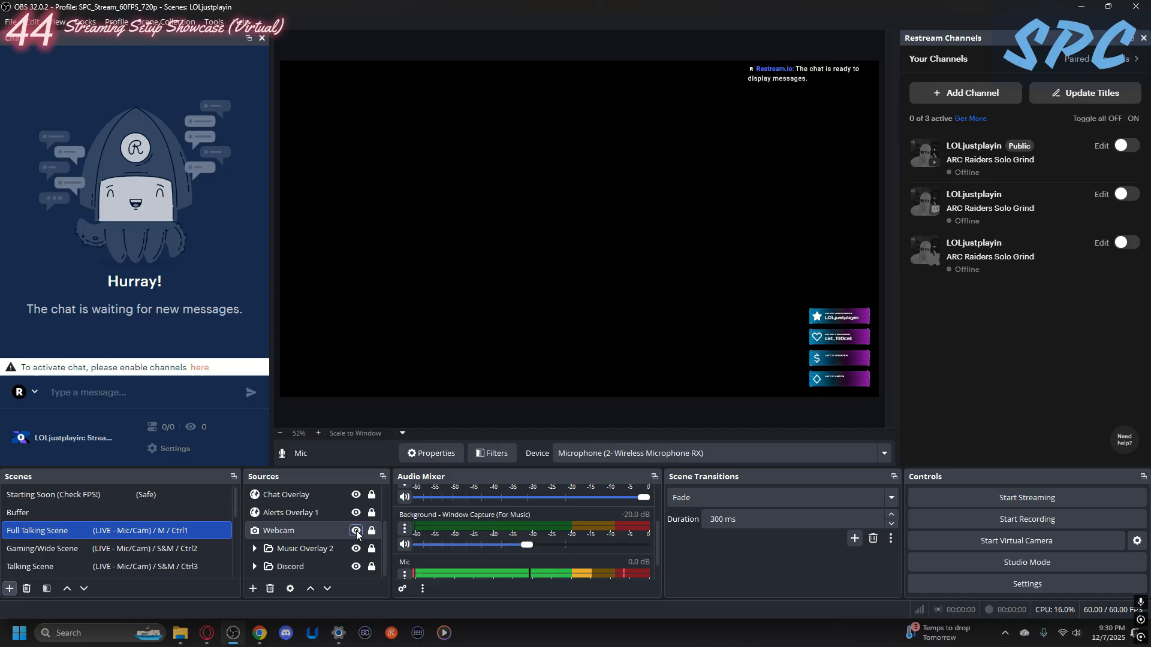
pyautogui.click(356, 531)
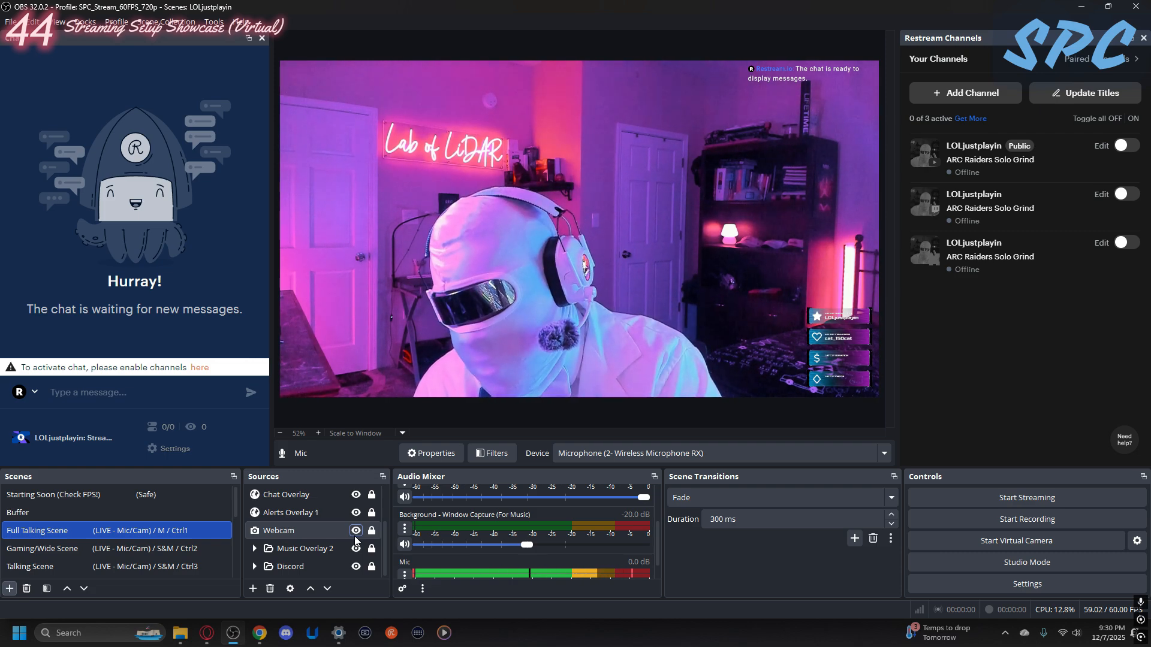
pyautogui.click(356, 535)
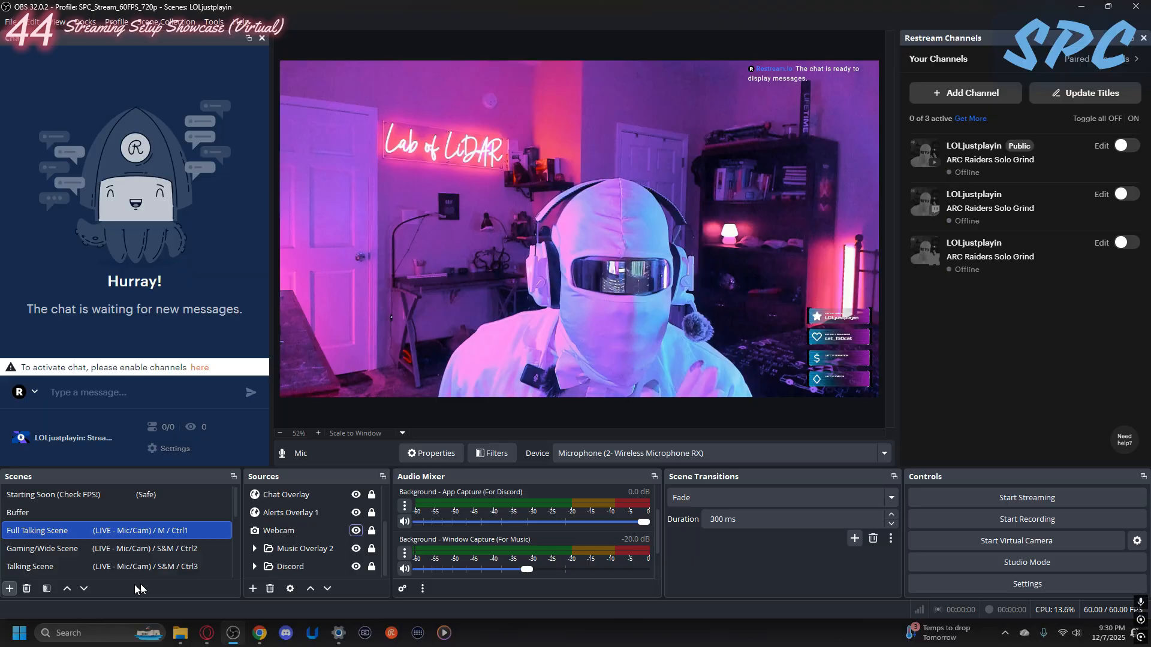
# - Switch to the Gaming/Wide Scene and review its sources, toggling the Foreground - GWS group off and back on
pyautogui.click(91, 550)
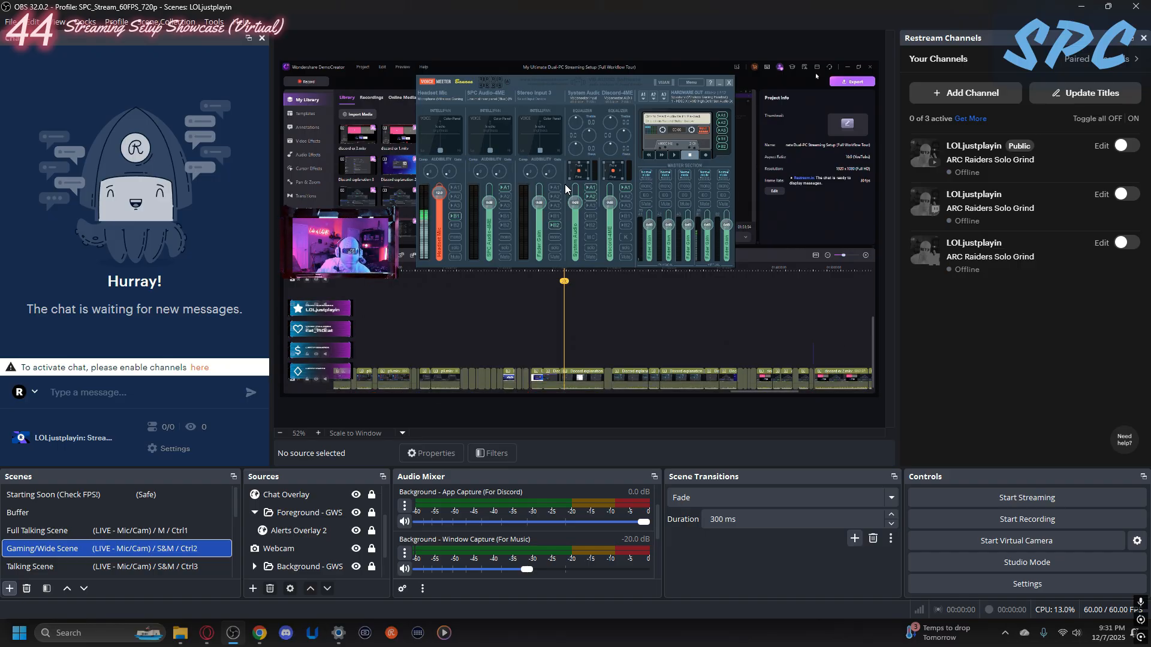
pyautogui.scroll(2, 337, 491)
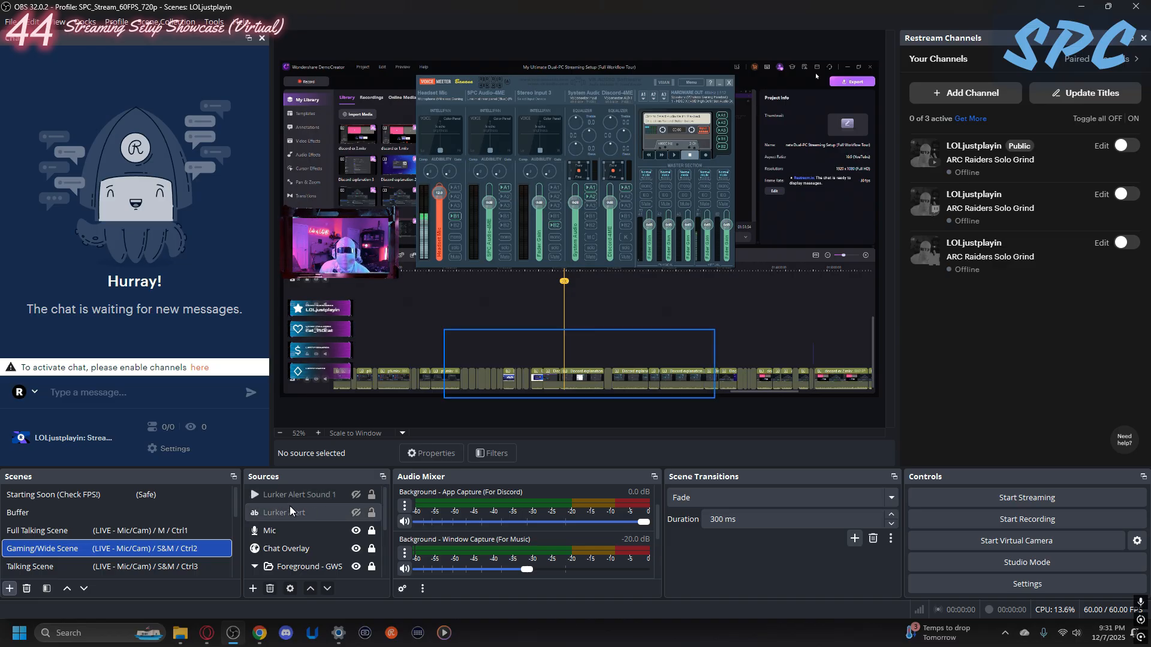
pyautogui.scroll(-1, 289, 524)
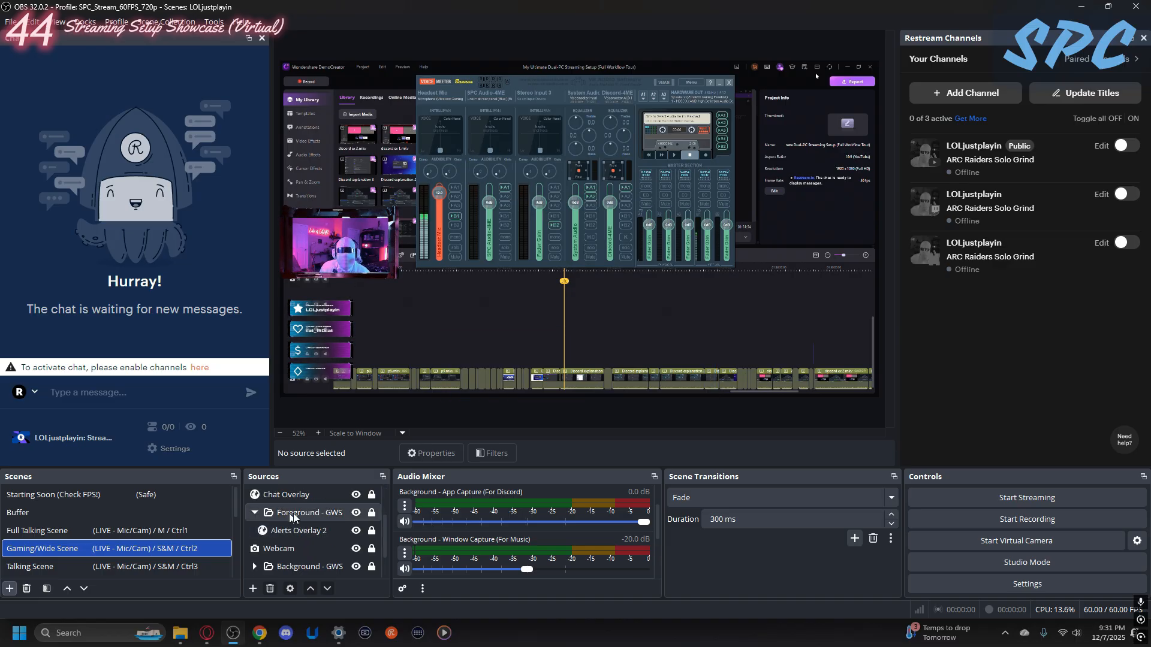
pyautogui.scroll(1, 311, 517)
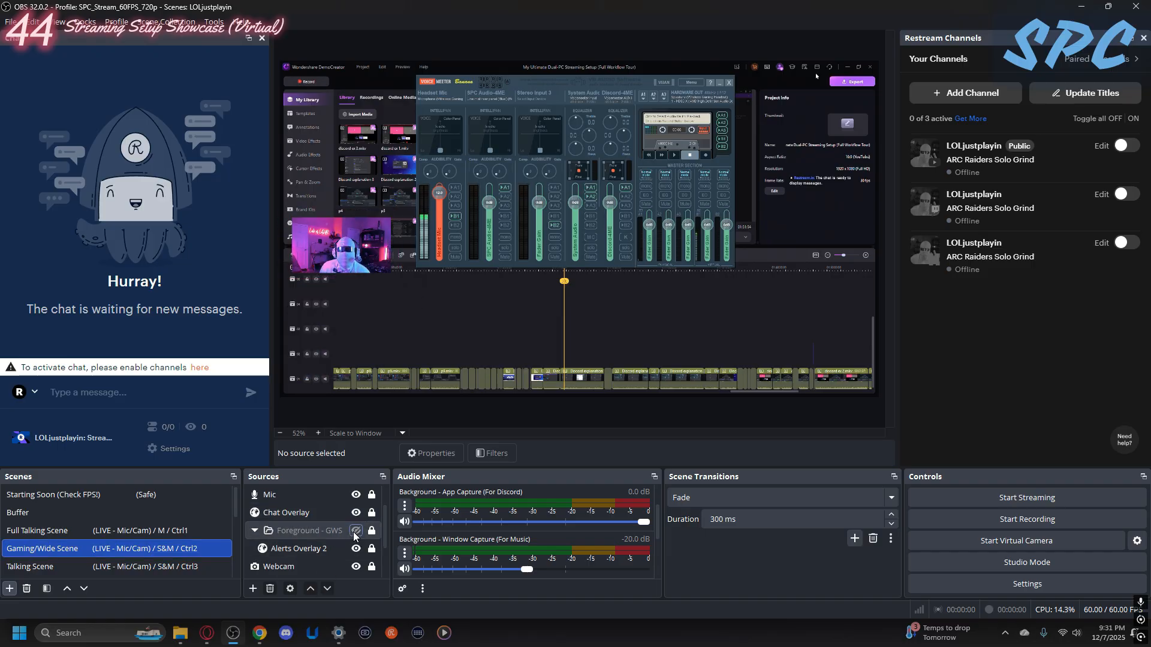
pyautogui.scroll(-3, 336, 549)
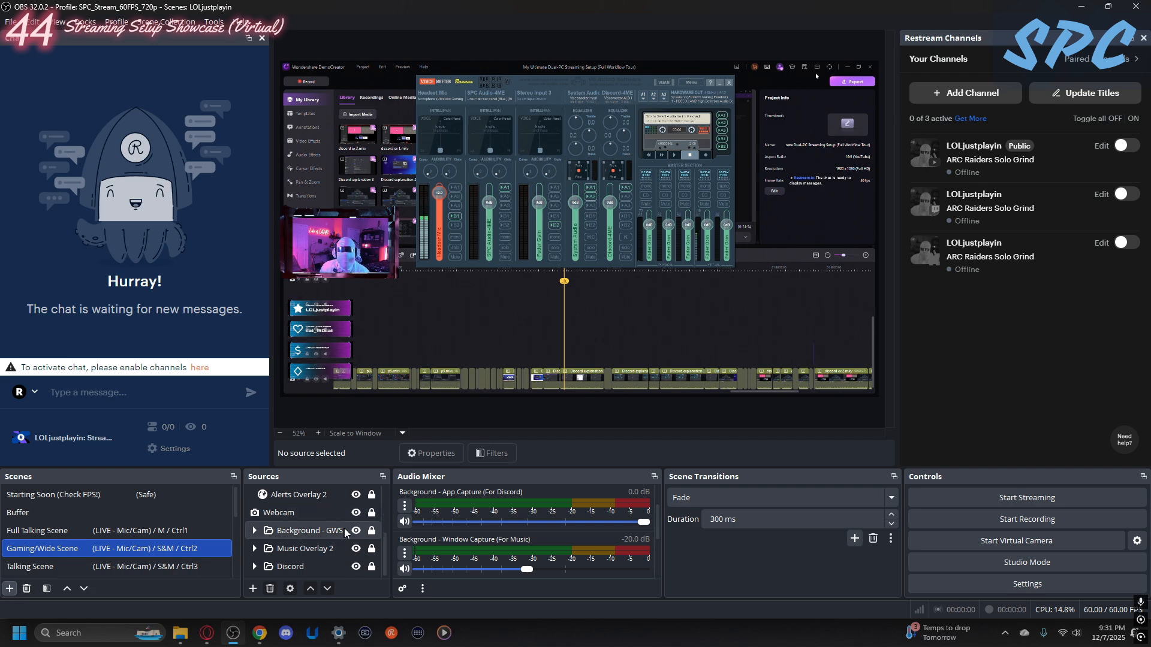
# - Expand the Music Overlay 2 group, check the Epidemic Sound playlist in Chrome and return to OBS Studio
pyautogui.click(255, 549)
pyautogui.scroll(-1, 269, 546)
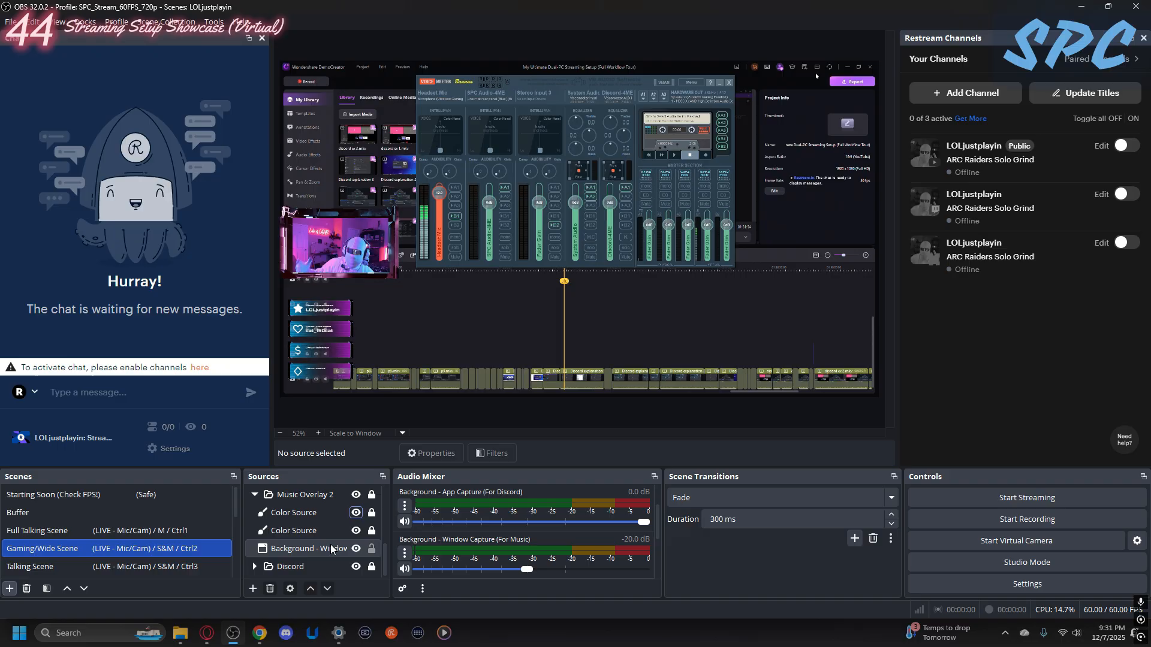
pyautogui.click(262, 635)
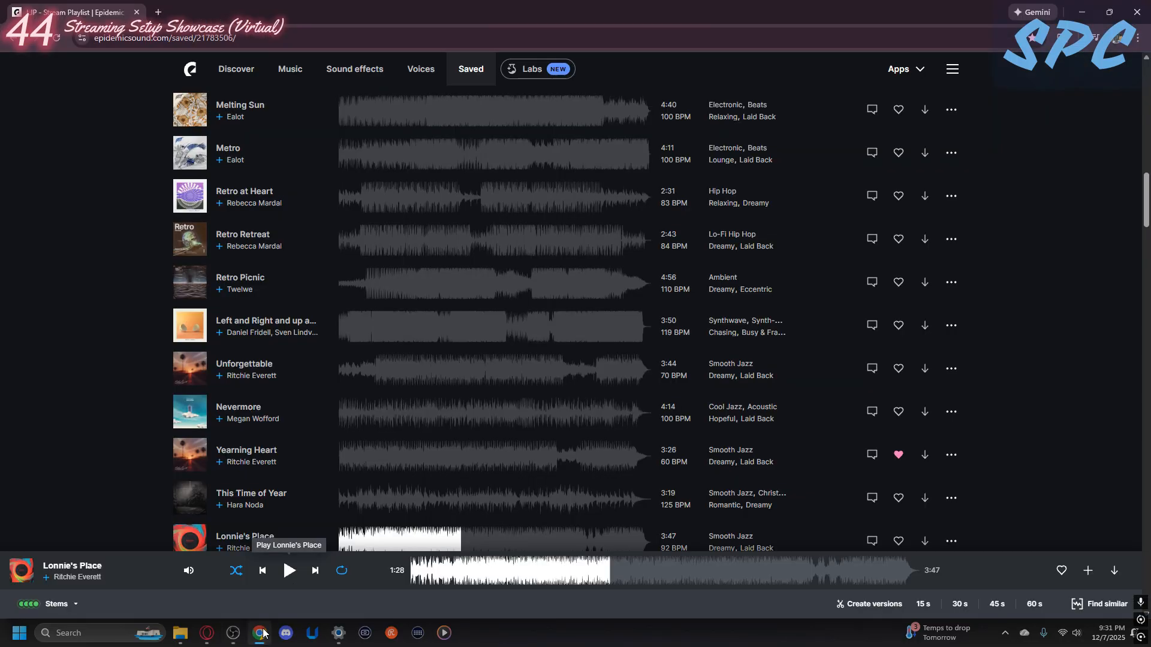
pyautogui.rightClick(223, 637)
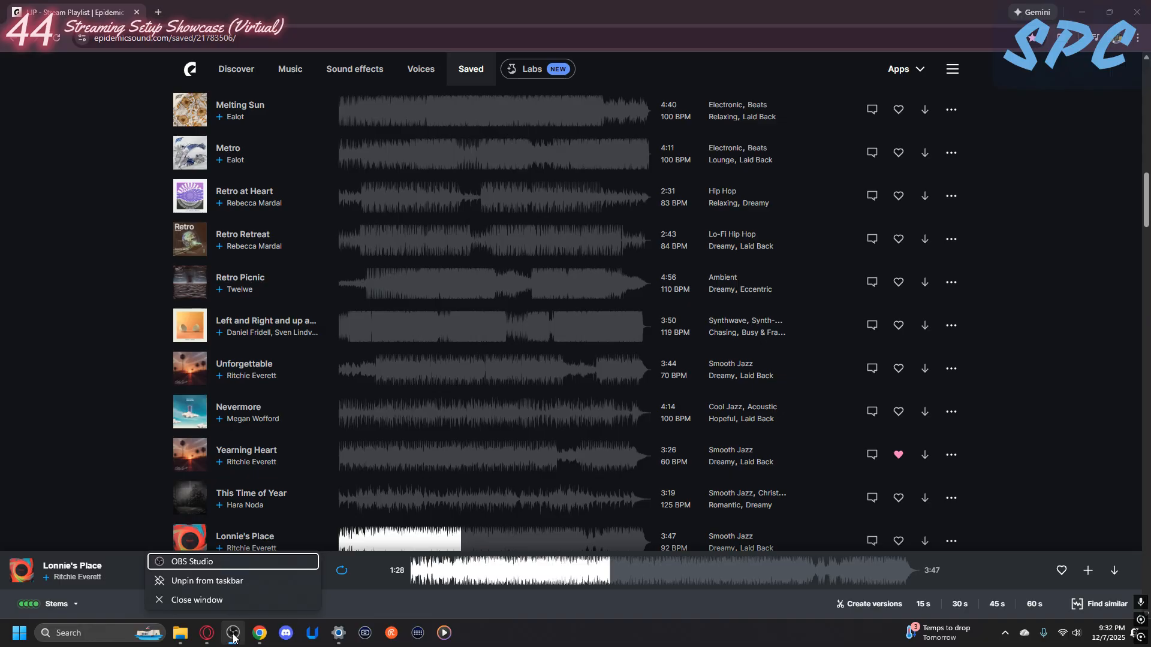
pyautogui.click(233, 635)
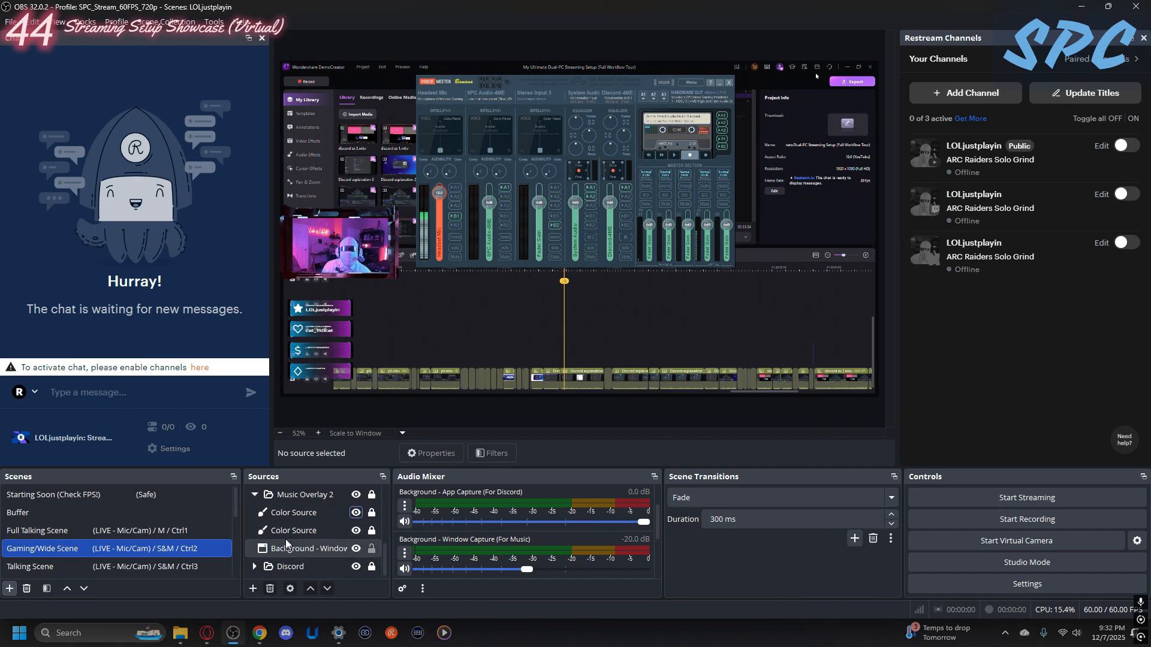
# - Expand the Discord group in the Gaming/Wide Scene and look over its sources
pyautogui.scroll(5, 329, 541)
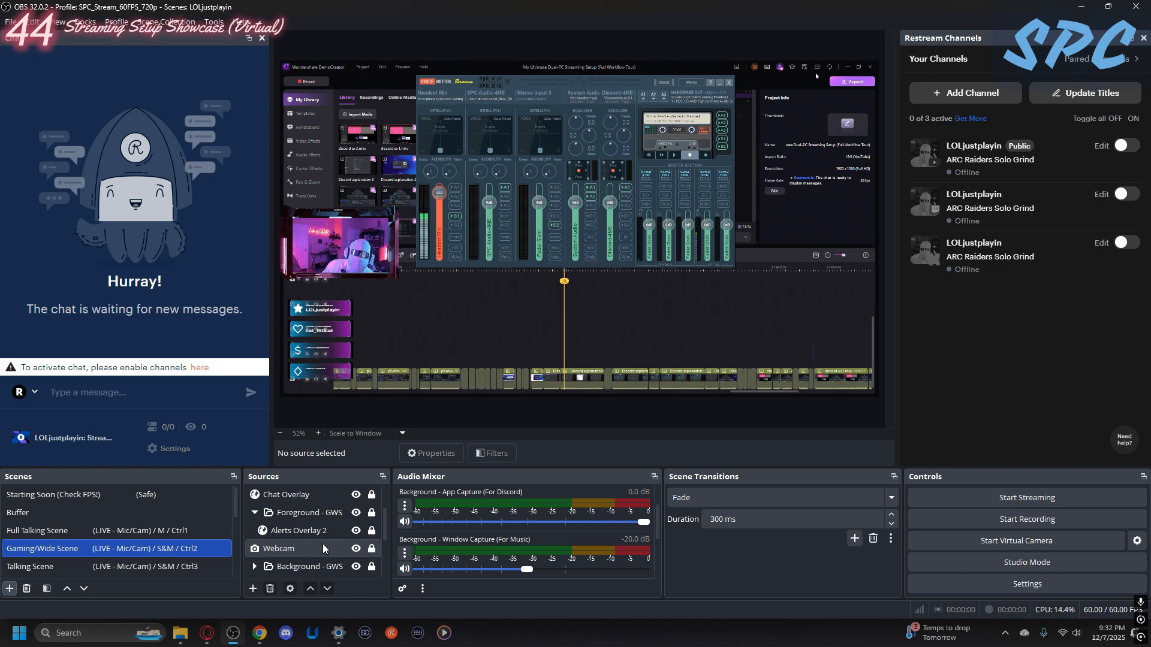
pyautogui.scroll(-4, 322, 541)
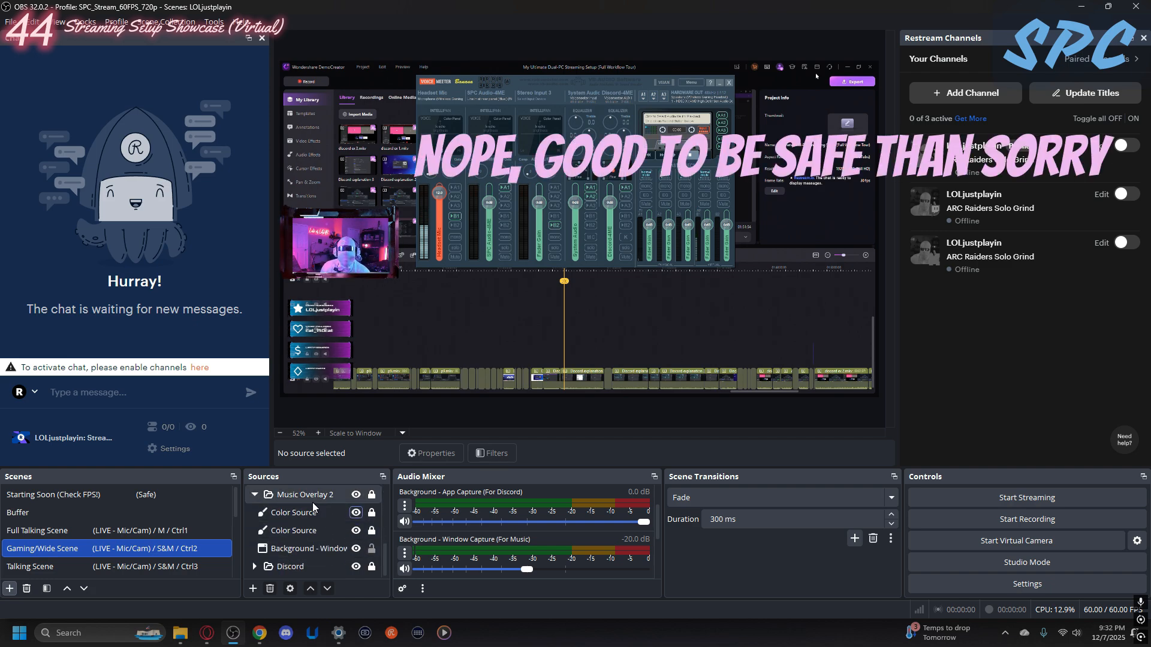
pyautogui.click(254, 567)
pyautogui.scroll(-1, 288, 549)
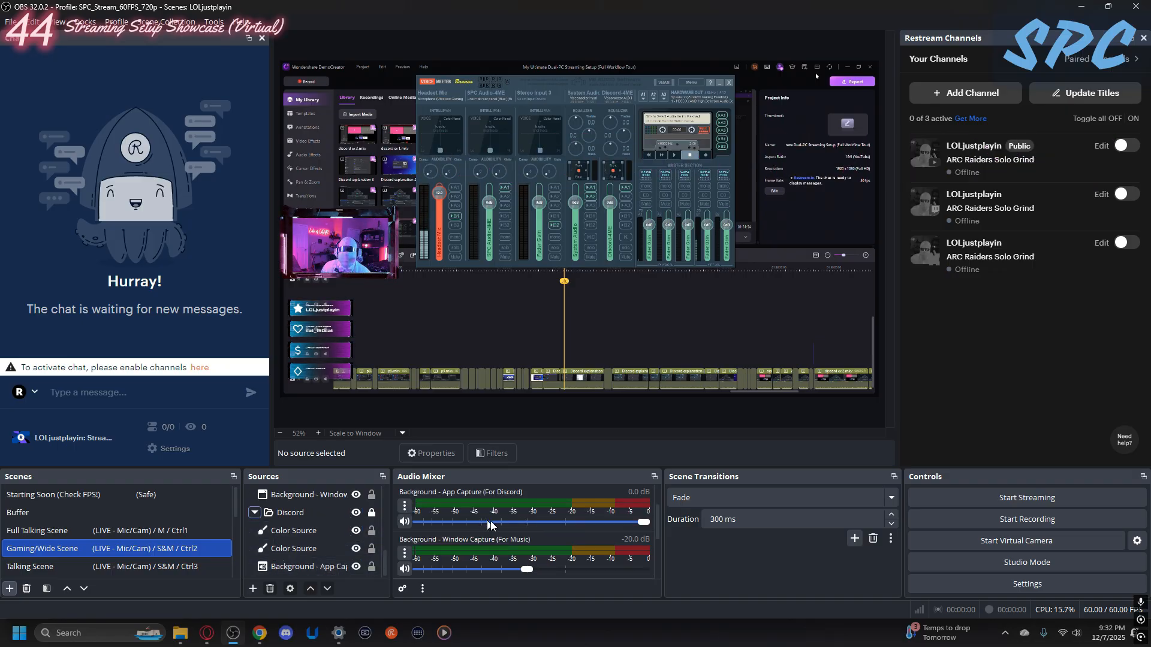
# - Play "Lonnie's Place" in Chrome, check the music capture level in OBS Studio, pause the track and return to OBS Studio
pyautogui.click(259, 634)
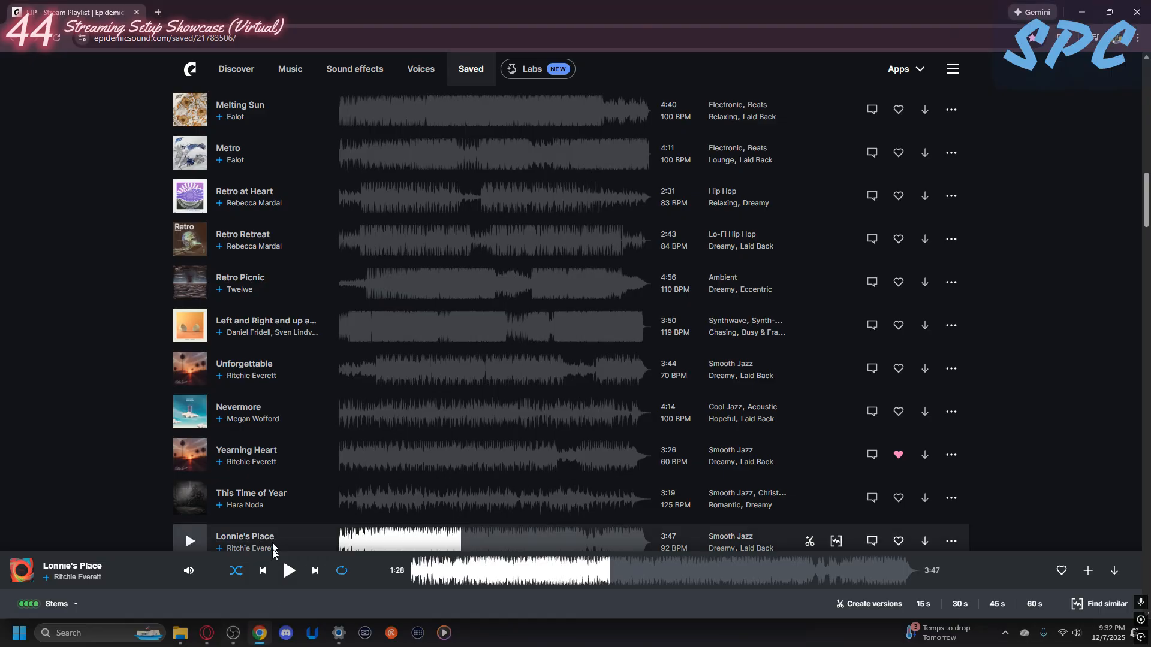
pyautogui.click(288, 570)
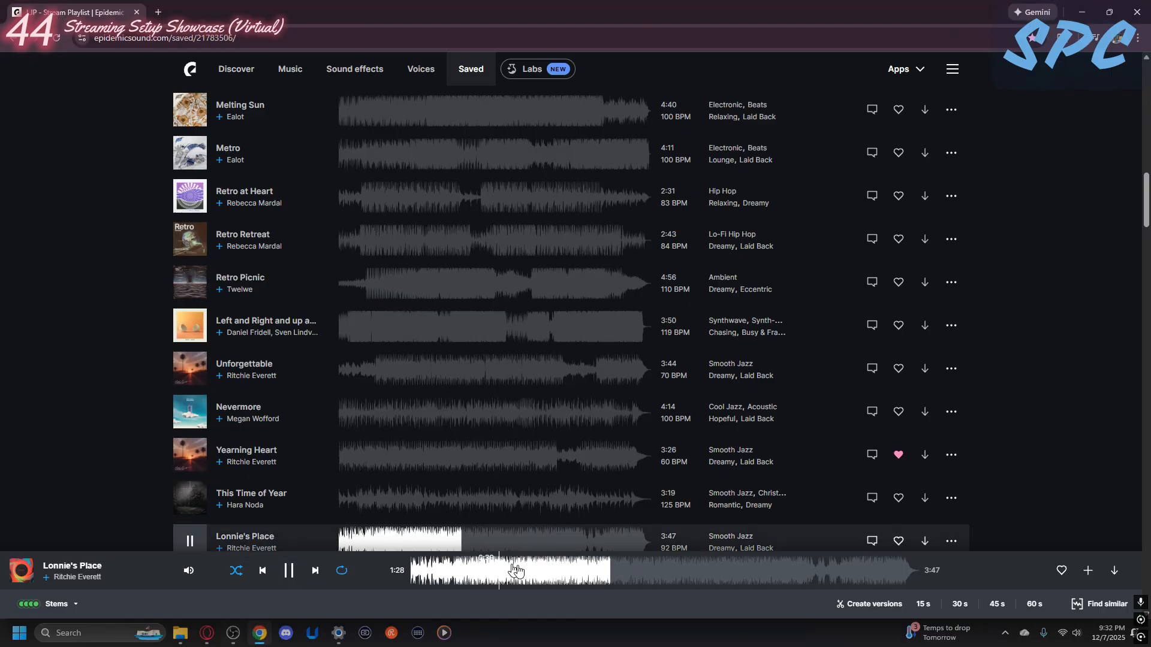
pyautogui.click(234, 633)
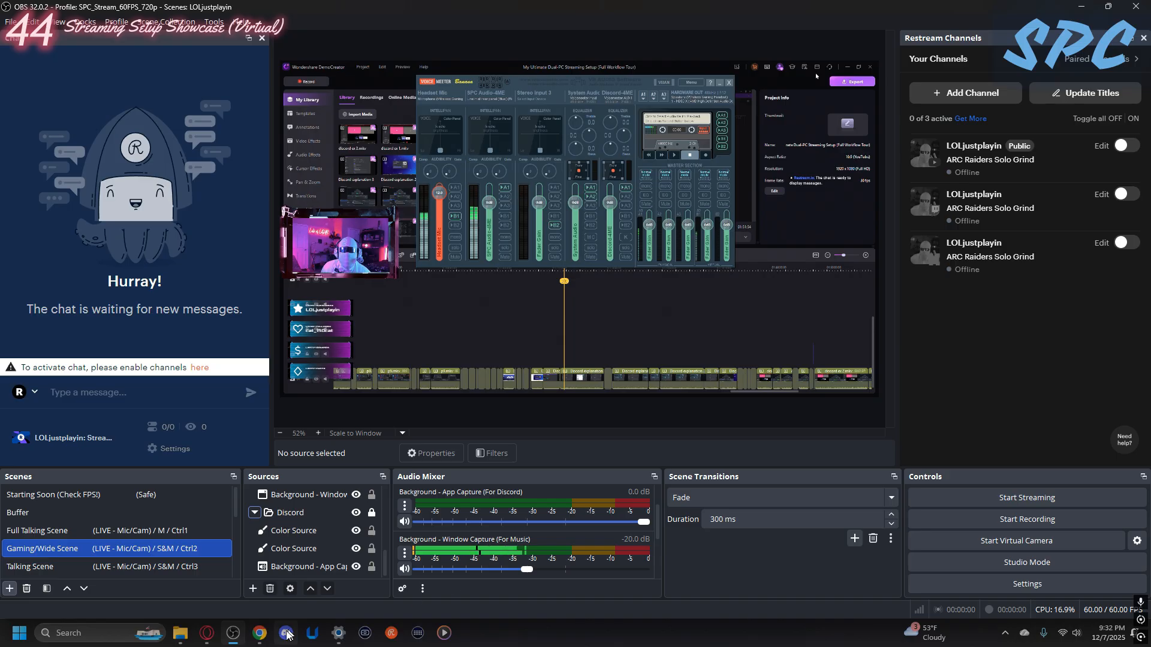
pyautogui.click(260, 634)
pyautogui.click(289, 570)
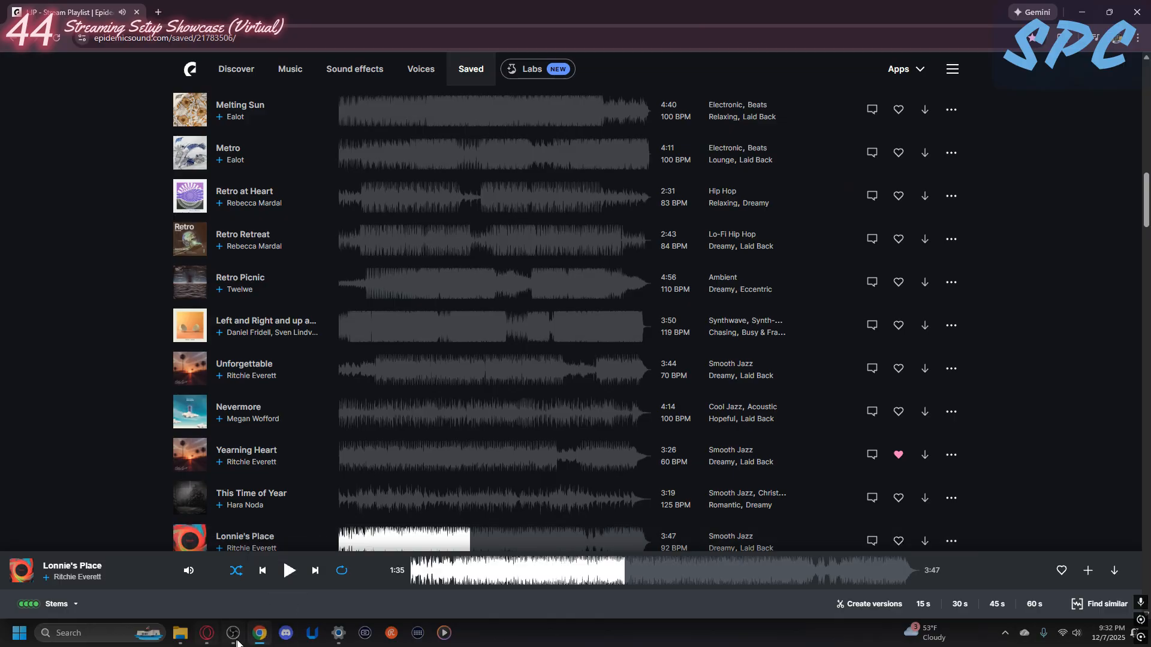
pyautogui.click(231, 636)
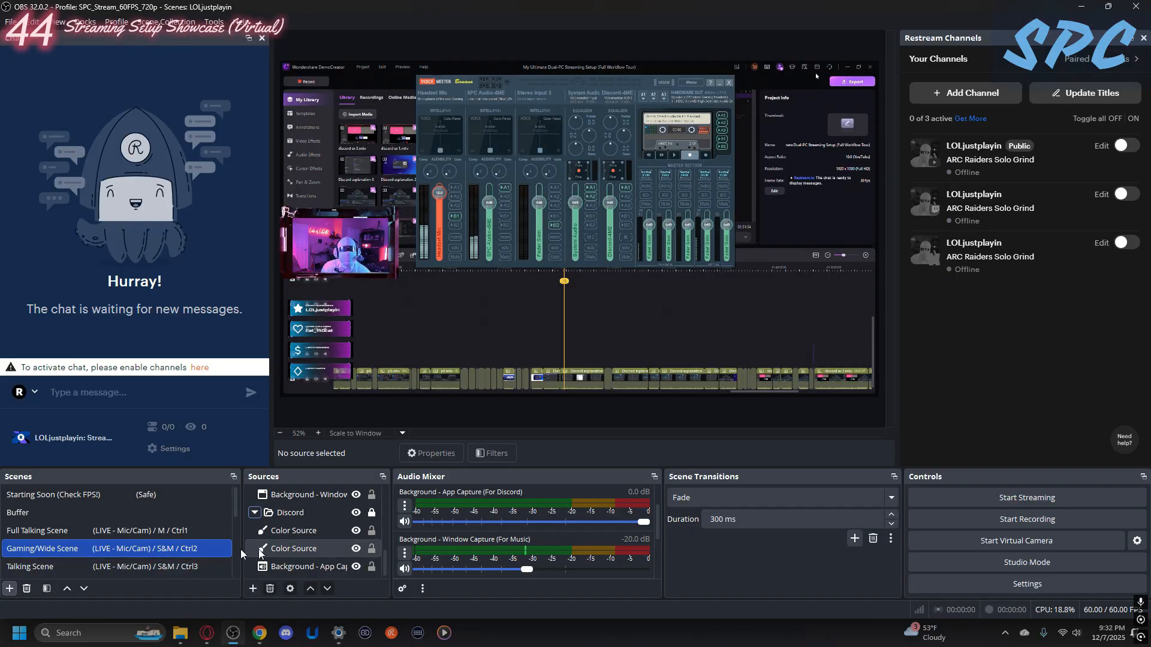
# - Preview the Talking Scene, Buffer 2 and Be Right Back scenes, ending on Buffer 3
pyautogui.click(78, 566)
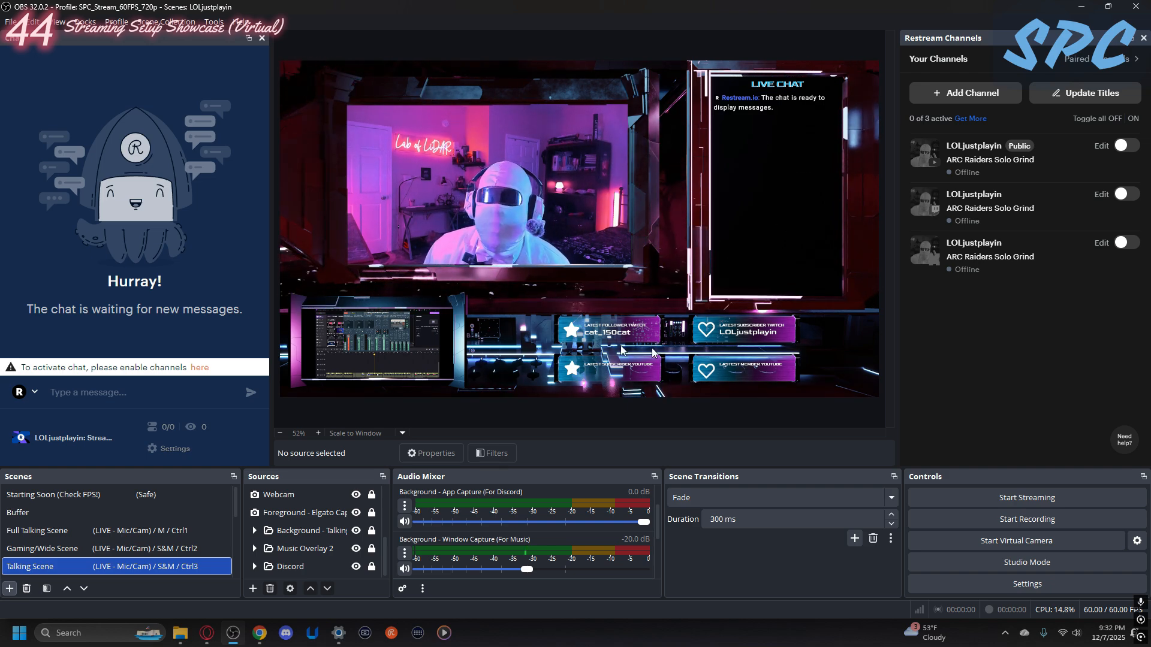
pyautogui.scroll(-1, 66, 563)
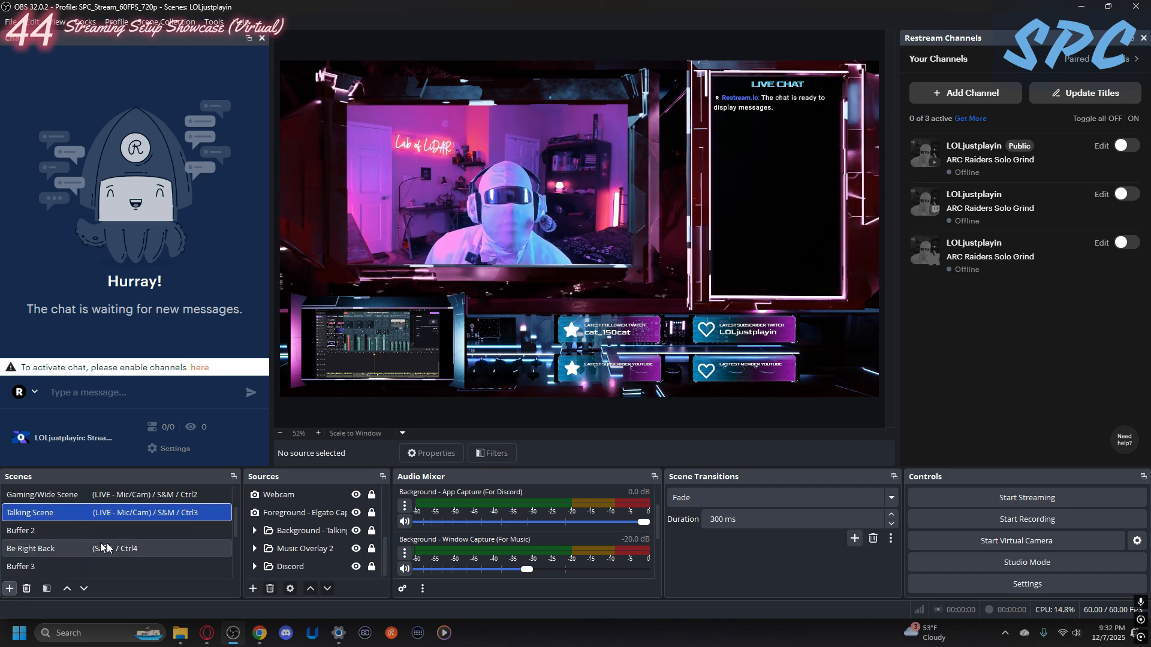
pyautogui.click(46, 533)
pyautogui.click(45, 549)
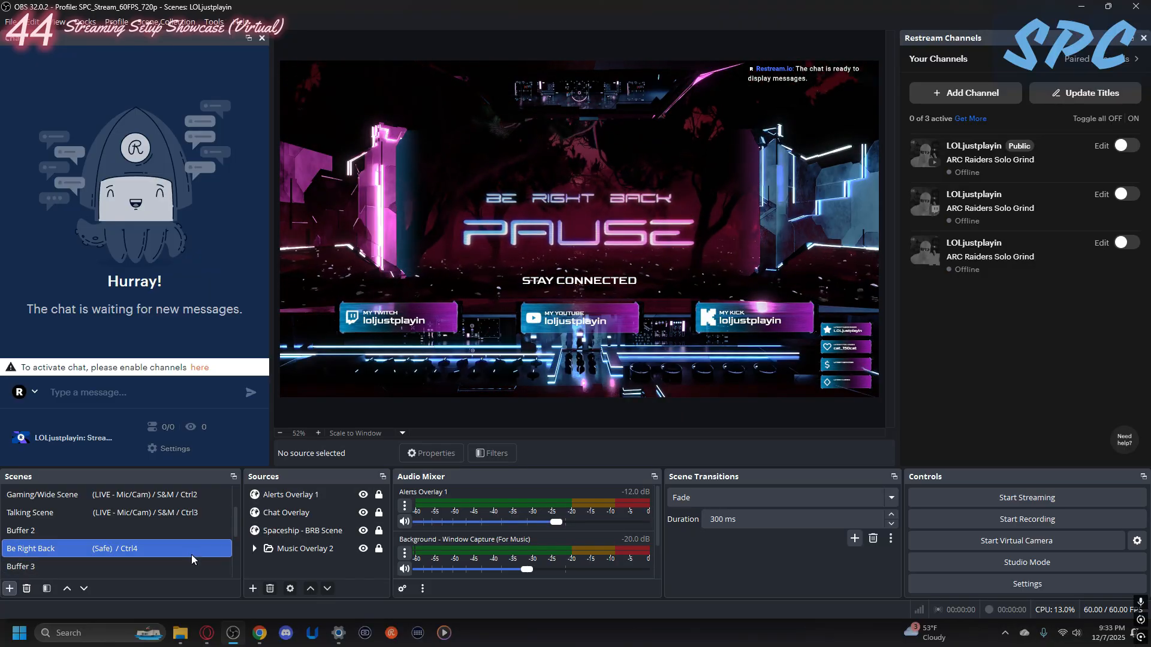
pyautogui.scroll(-1, 144, 542)
pyautogui.click(77, 512)
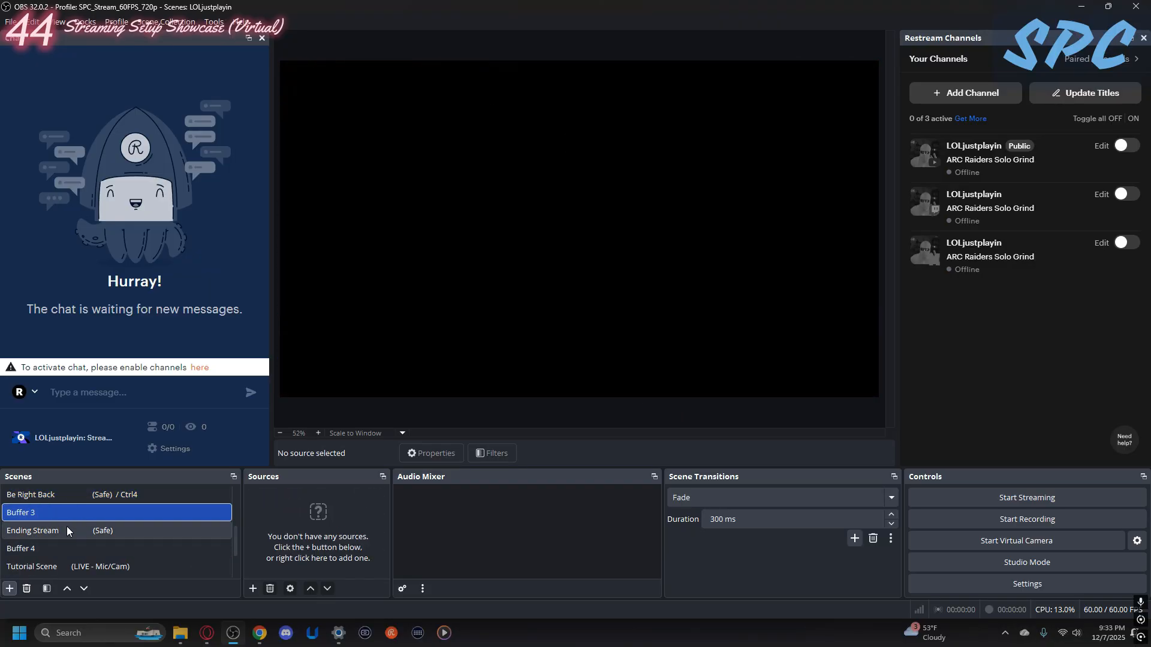
# - Preview the Ending Stream scene and look over its sources, ending on the Tutorial Scene
pyautogui.click(66, 526)
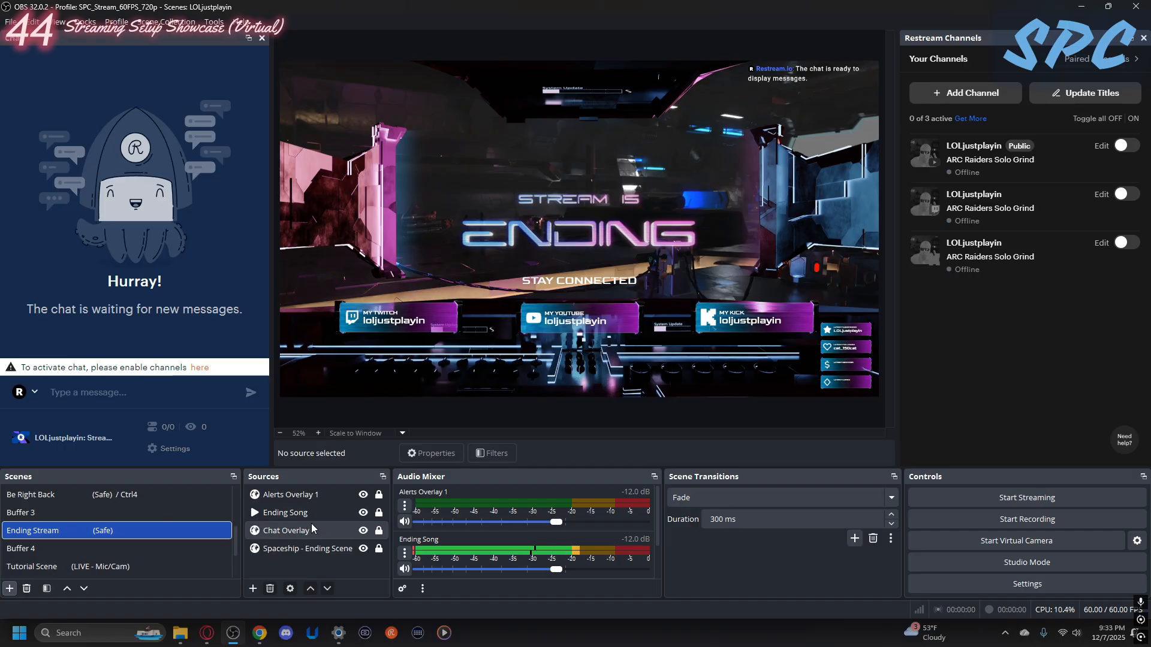
pyautogui.scroll(-1, 102, 534)
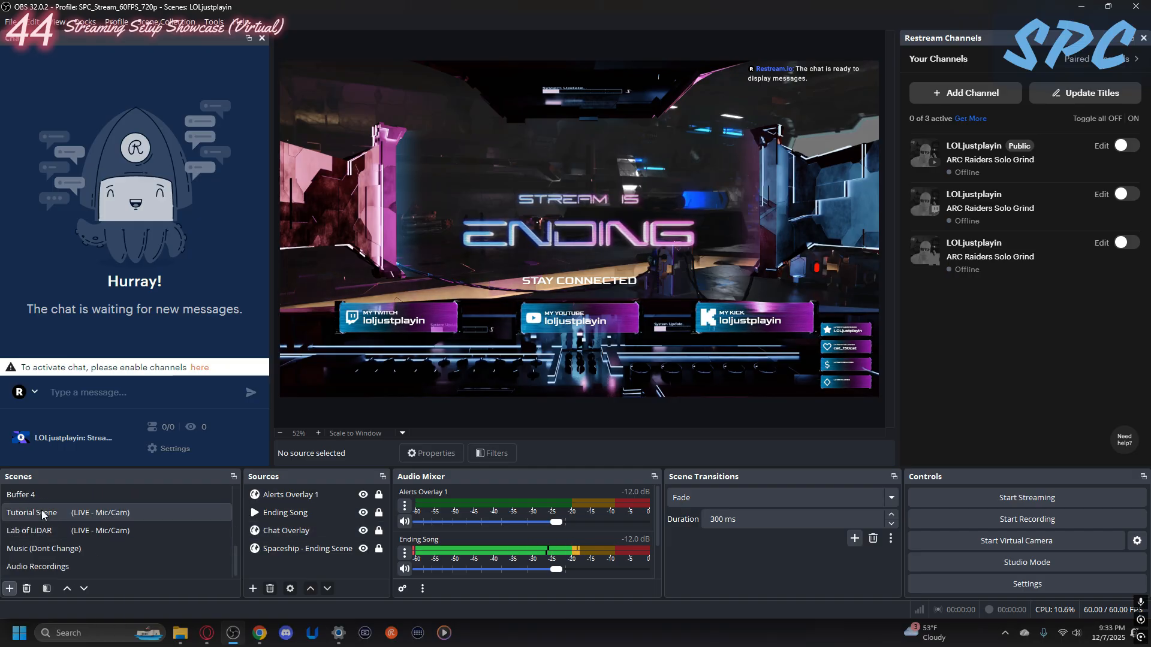
pyautogui.click(58, 514)
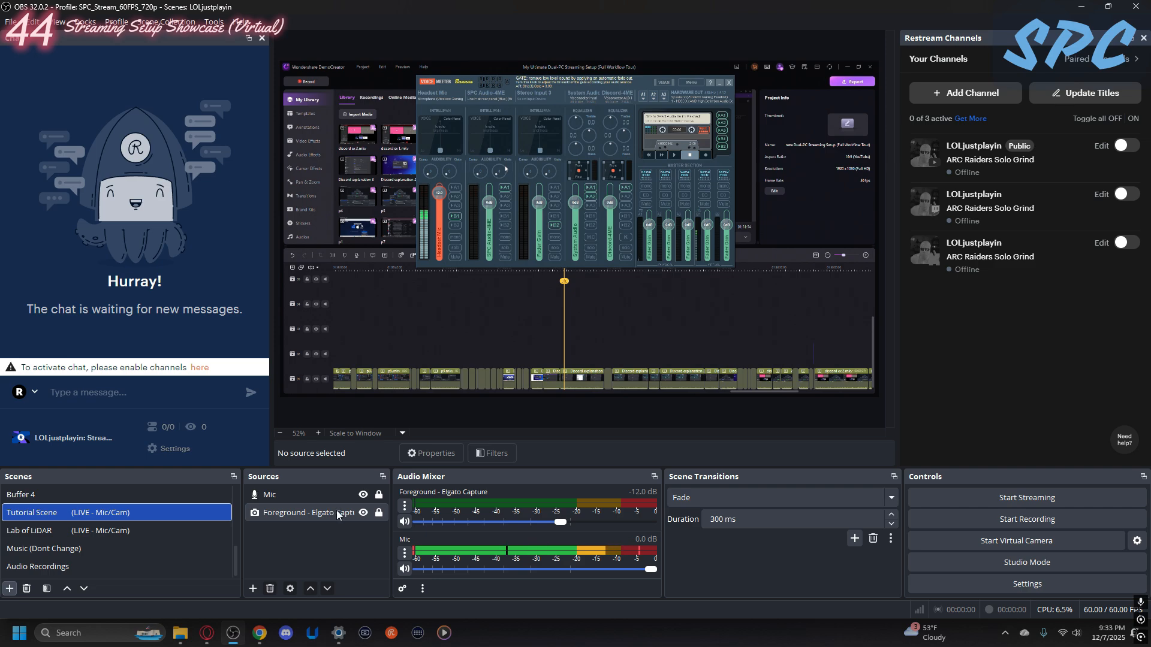
# - Add a Display Capture source to the Tutorial Scene that captures the primary monitor, BE24EQK: 1920x1080
pyautogui.click(253, 589)
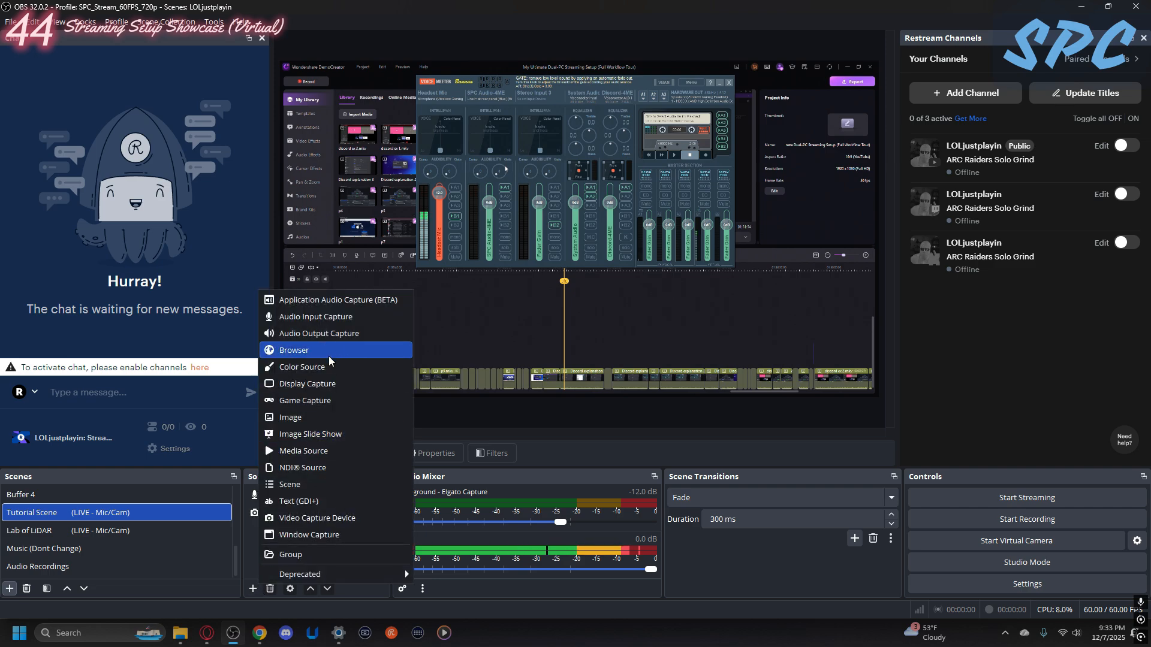
pyautogui.click(237, 564)
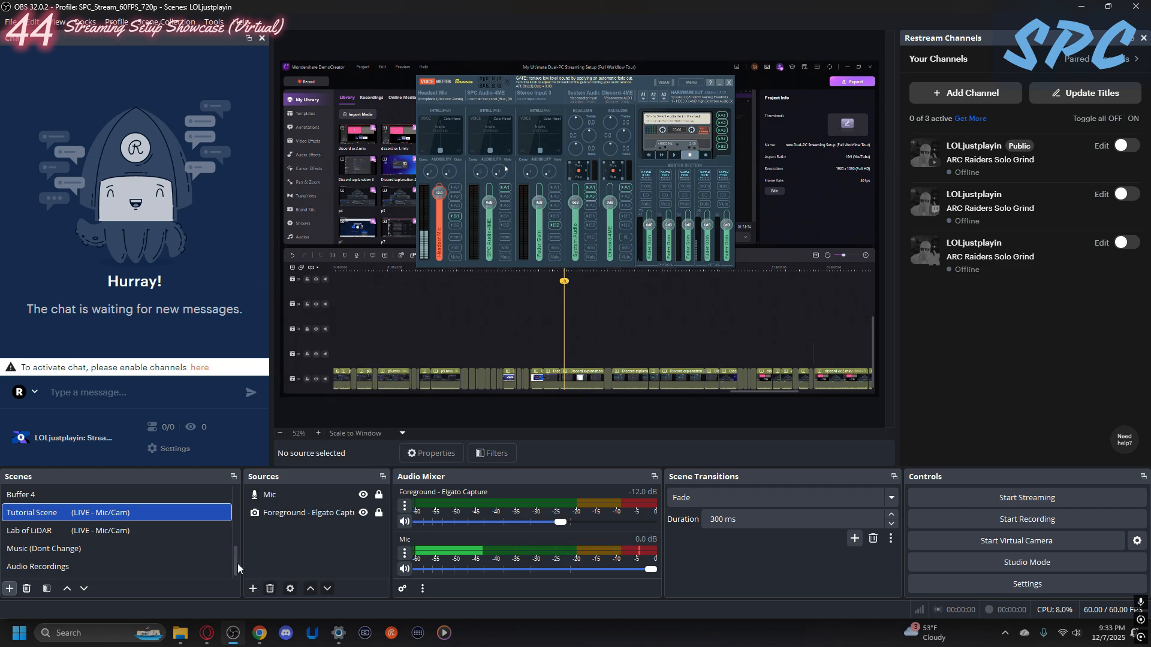
pyautogui.click(253, 589)
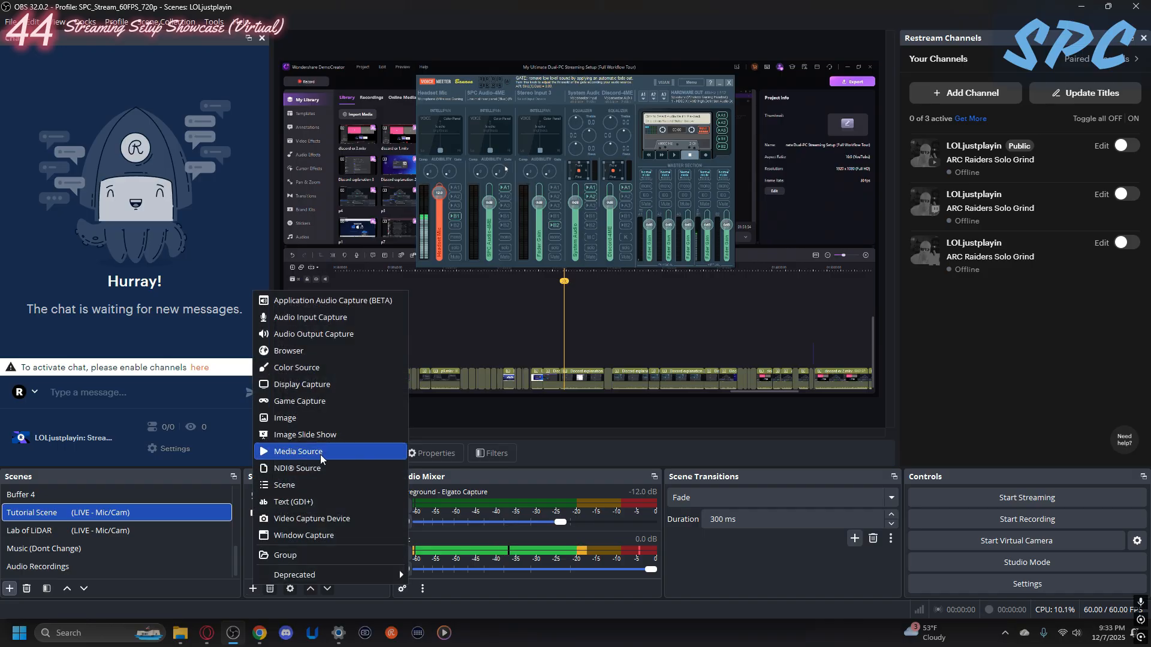
pyautogui.click(289, 384)
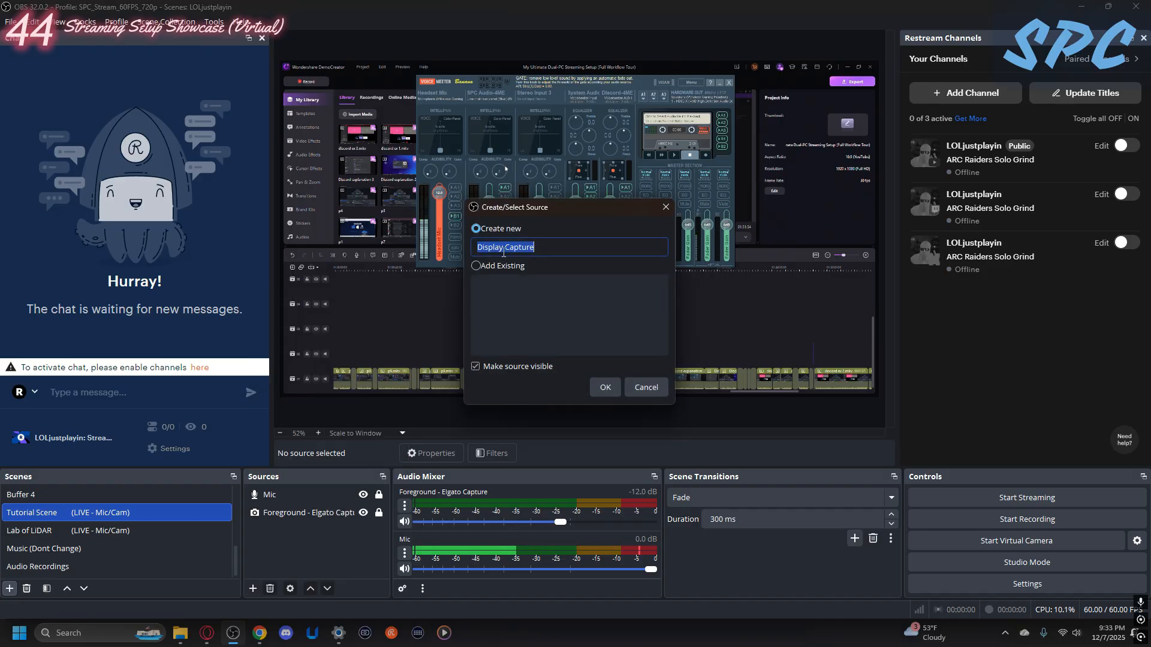
pyautogui.click(602, 389)
pyautogui.click(500, 313)
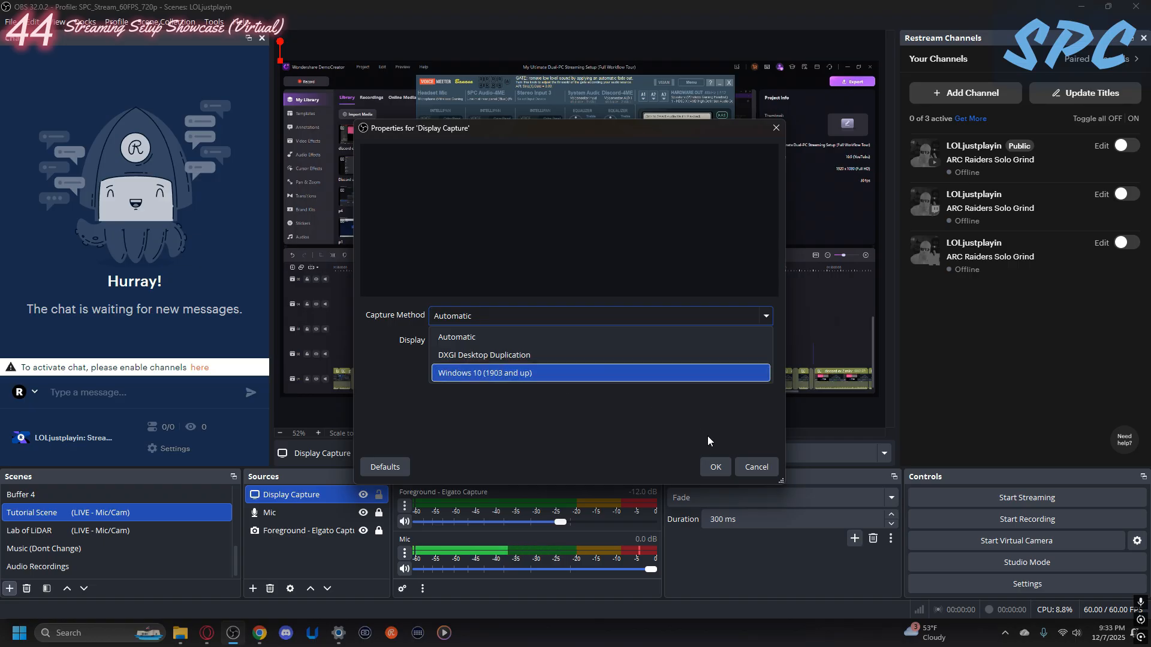
pyautogui.click(753, 465)
pyautogui.click(521, 342)
pyautogui.click(510, 381)
pyautogui.click(716, 467)
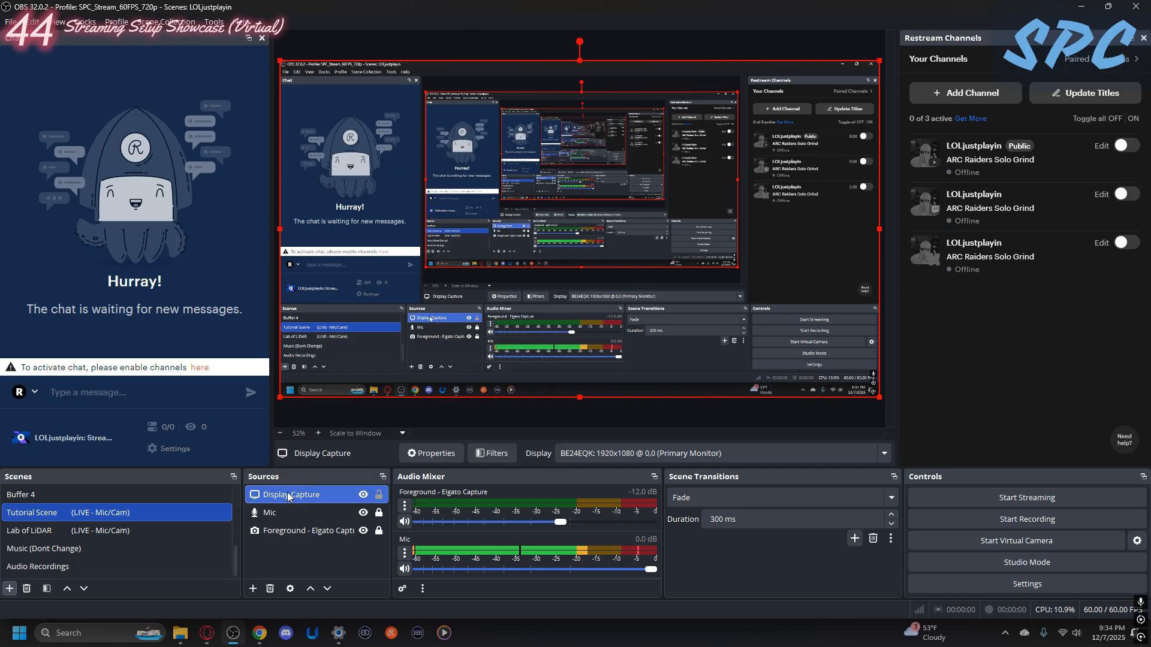
# - Remove the Display Capture source from the Tutorial Scene and select the Foreground - Elgato Capture source
pyautogui.click(271, 588)
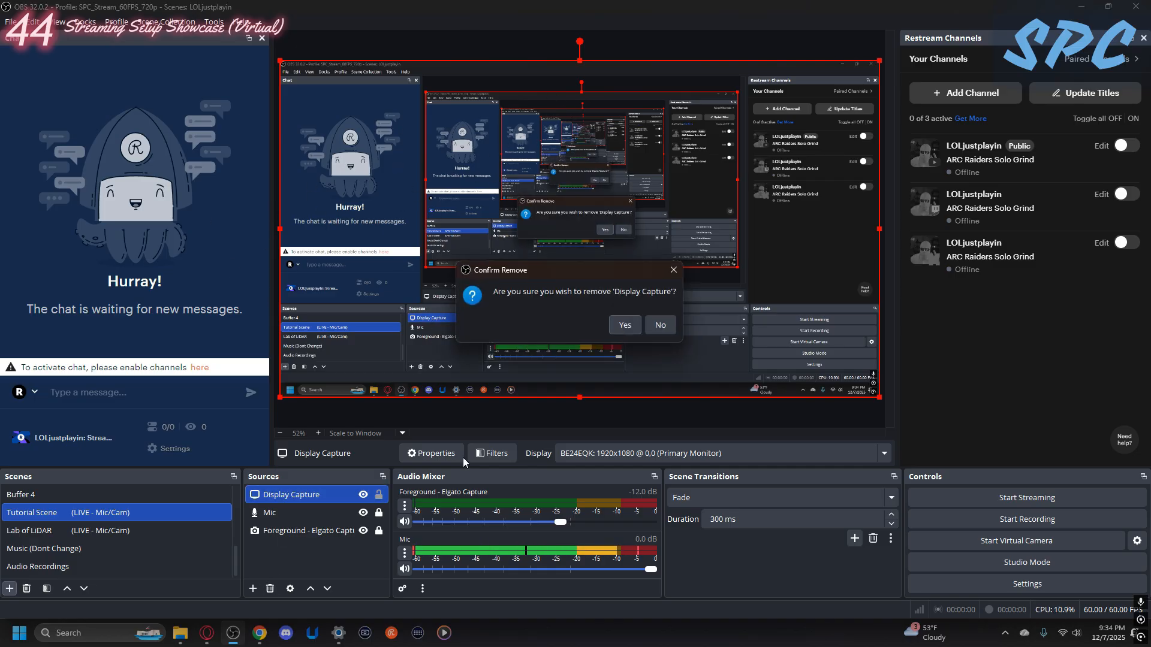
pyautogui.click(624, 324)
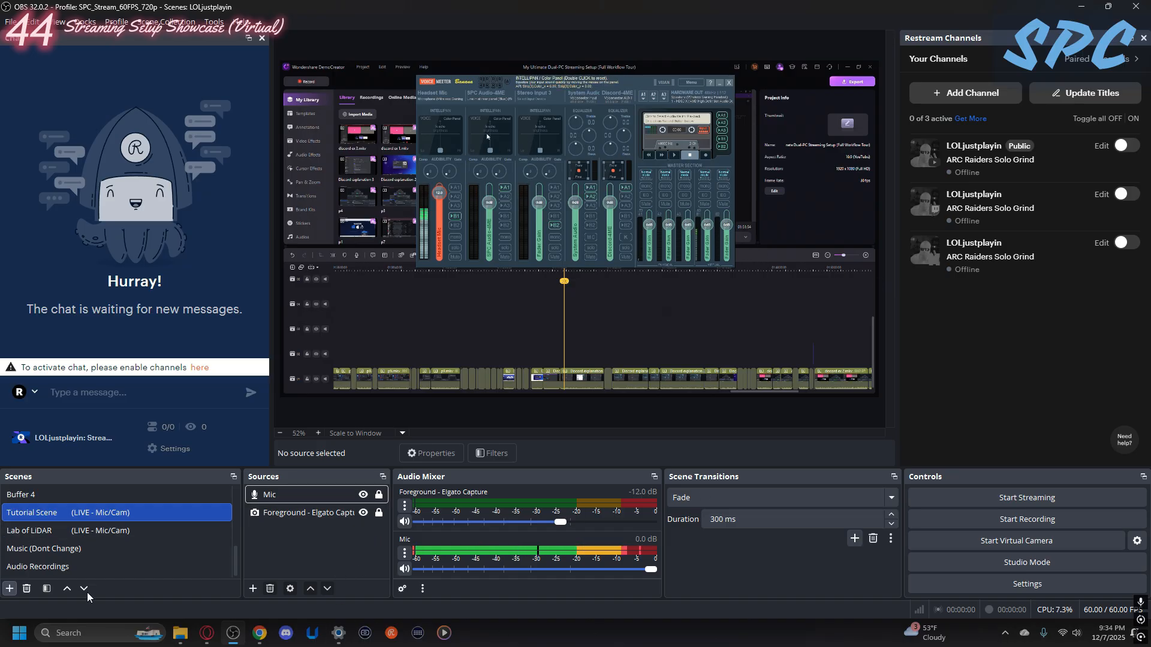
pyautogui.click(294, 514)
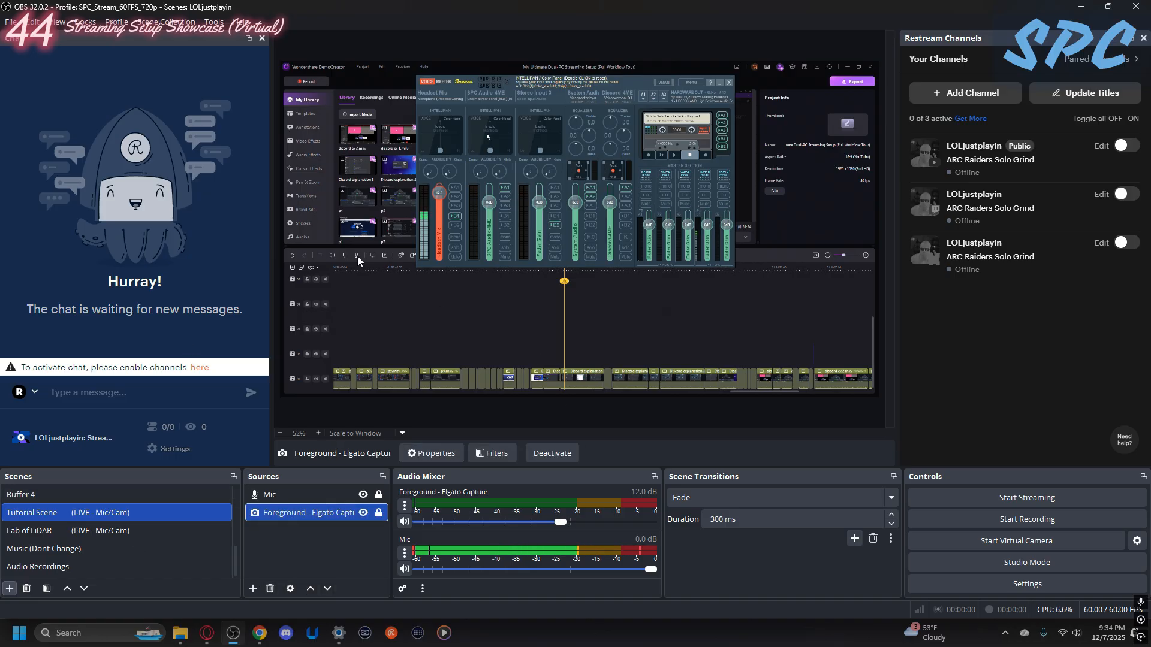
# - Preview the Lab of LiDAR, Music (Dont Change), Full Talking and Gaming/Wide scenes, ending on Audio Recordings
pyautogui.click(64, 531)
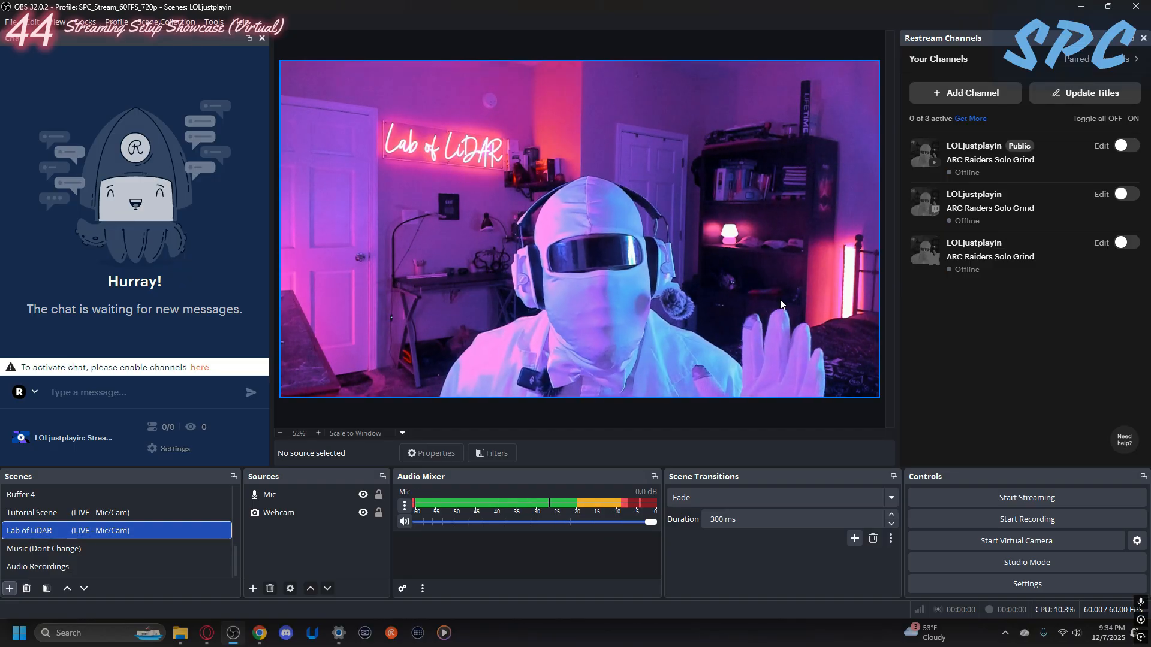
pyautogui.click(59, 550)
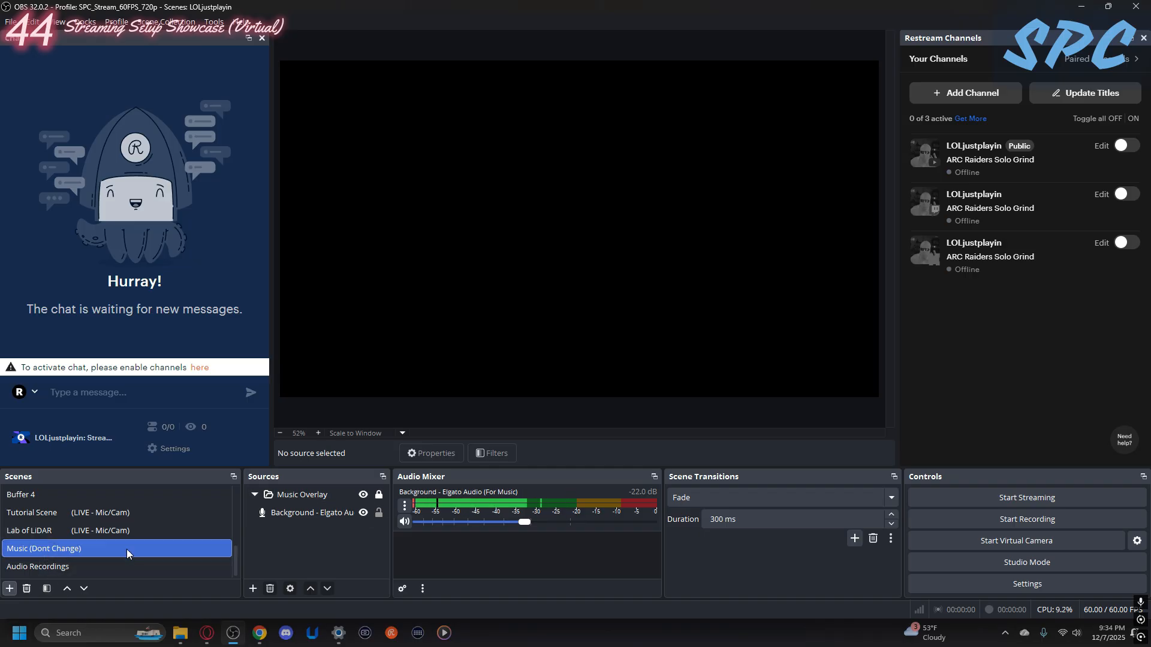
pyautogui.scroll(5, 124, 538)
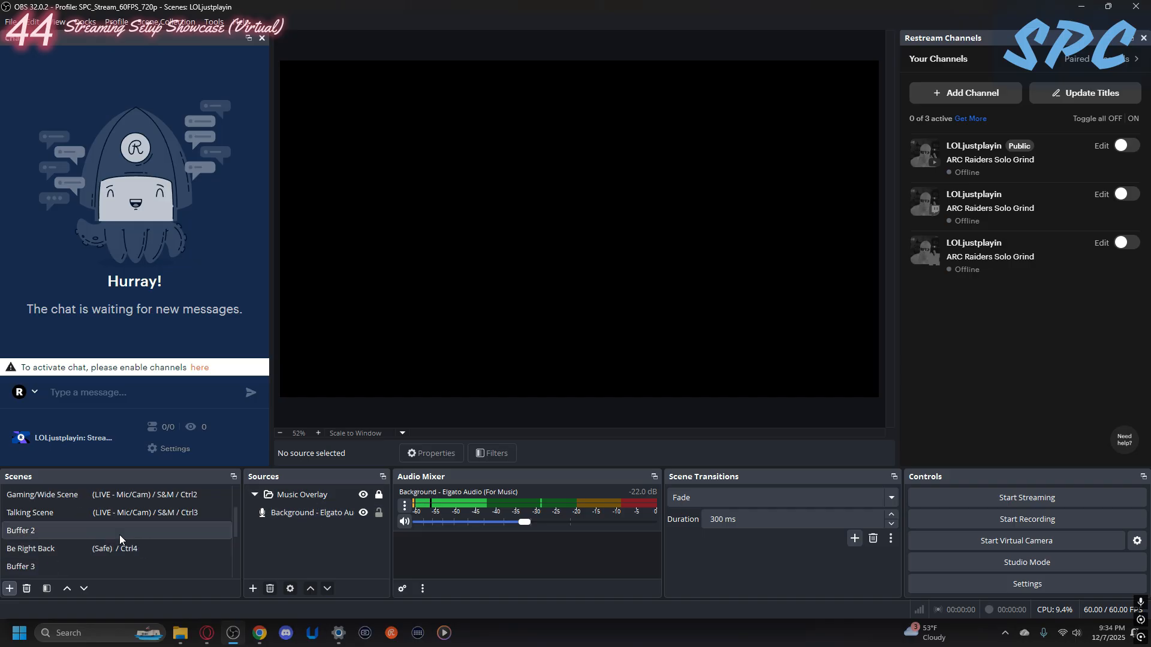
pyautogui.click(65, 497)
pyautogui.click(60, 531)
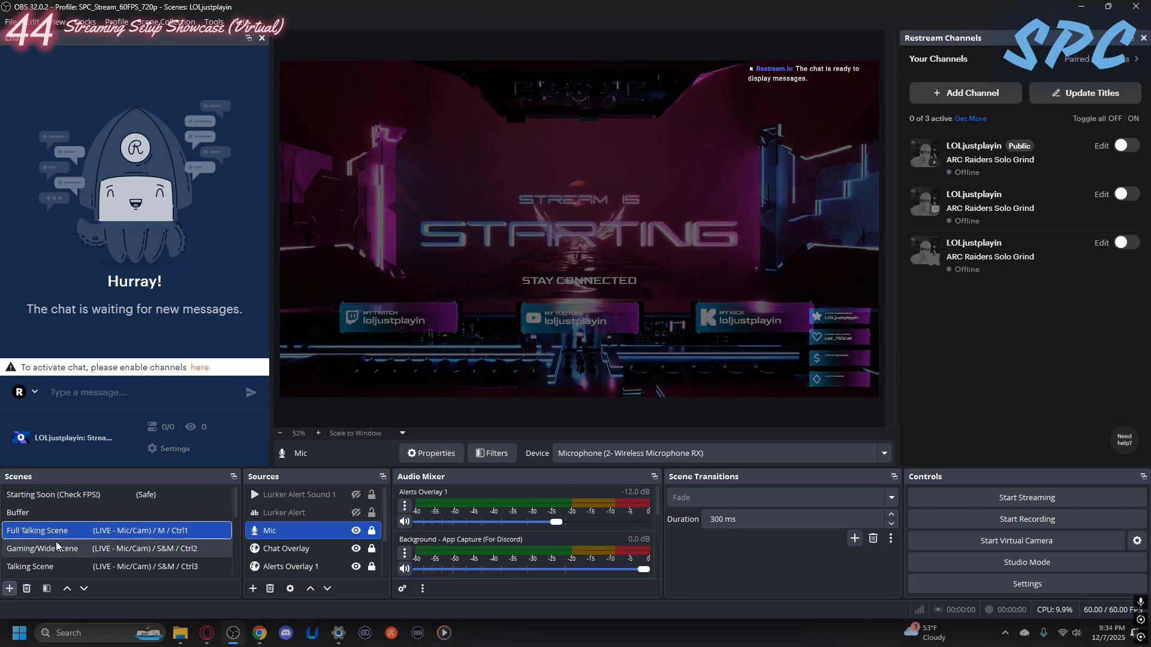
pyautogui.click(56, 547)
pyautogui.scroll(-5, 51, 552)
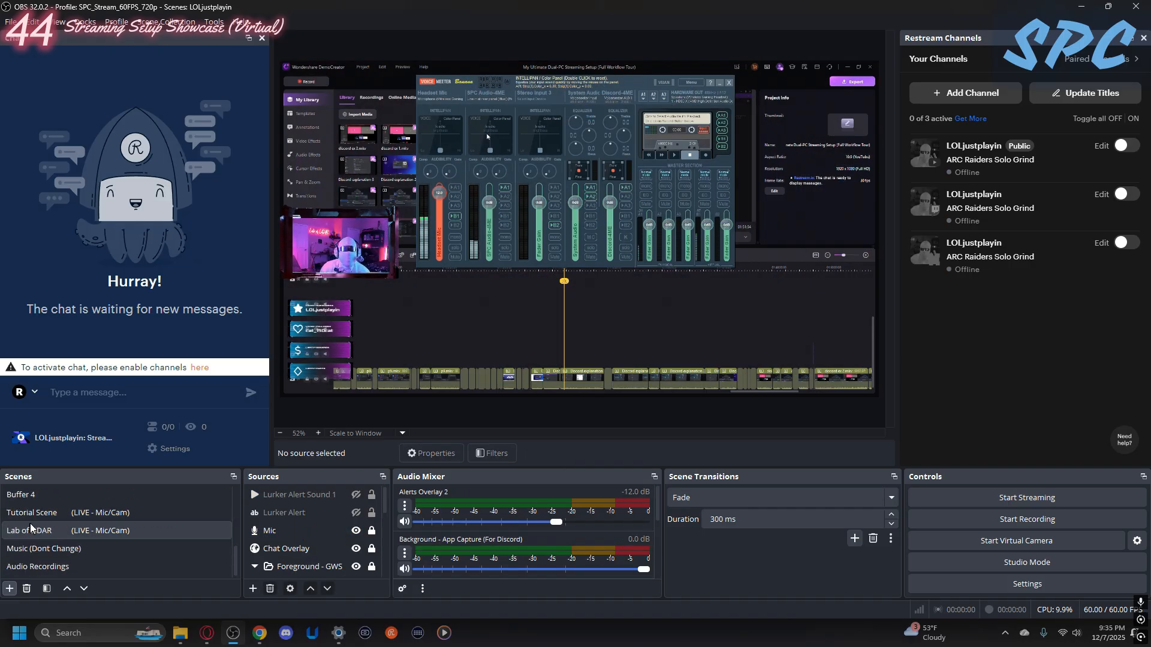
pyautogui.click(33, 565)
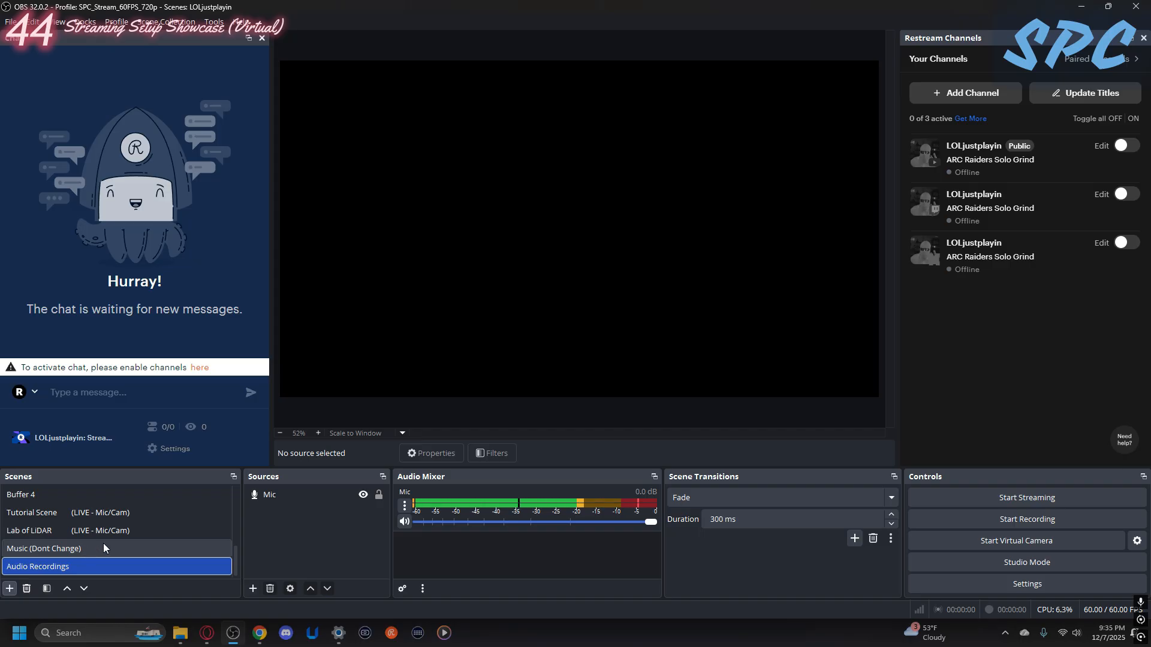
# - Return to the Starting Soon scene and look over the available profiles and scene collections
pyautogui.scroll(5, 103, 539)
pyautogui.click(67, 495)
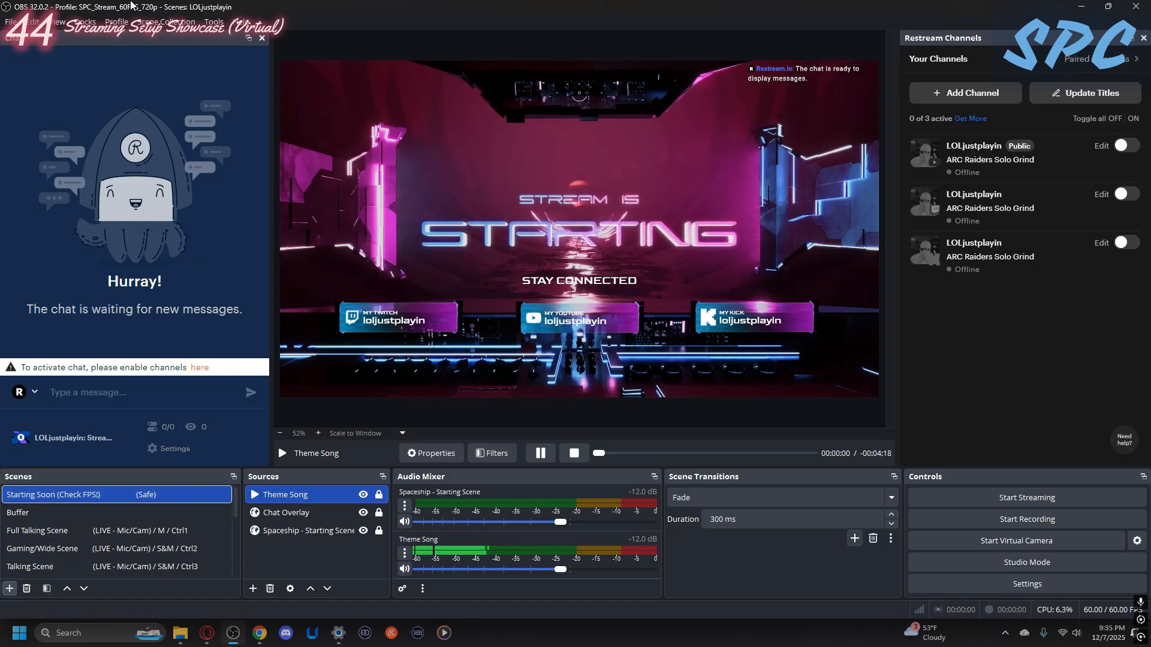
pyautogui.click(127, 22)
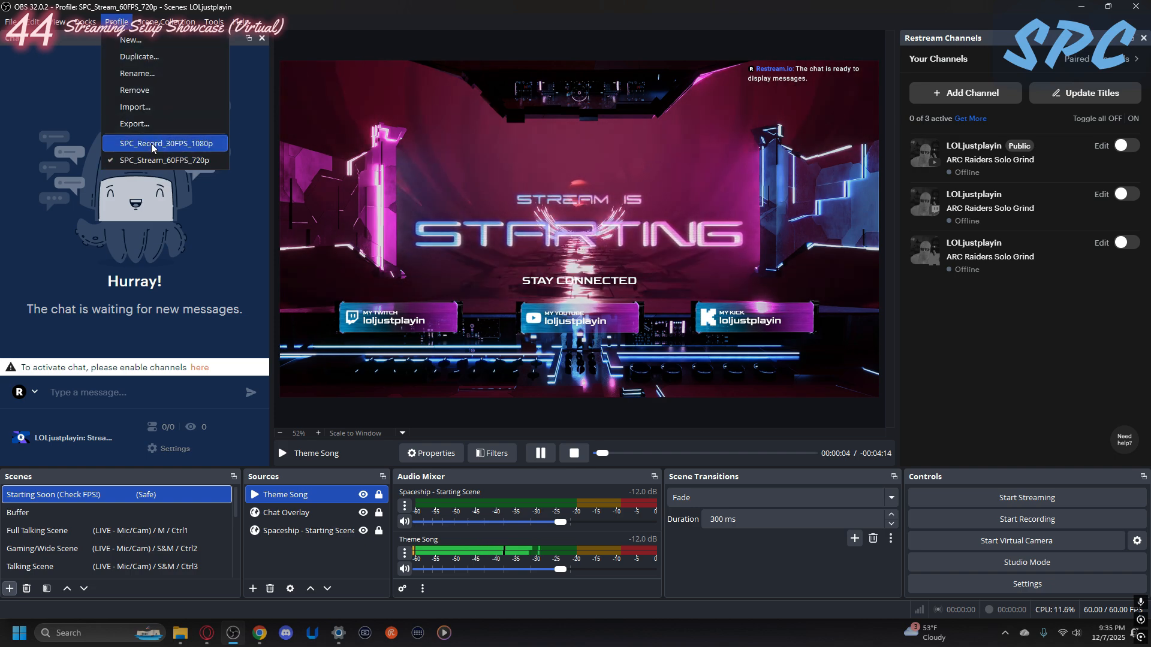
pyautogui.click(51, 76)
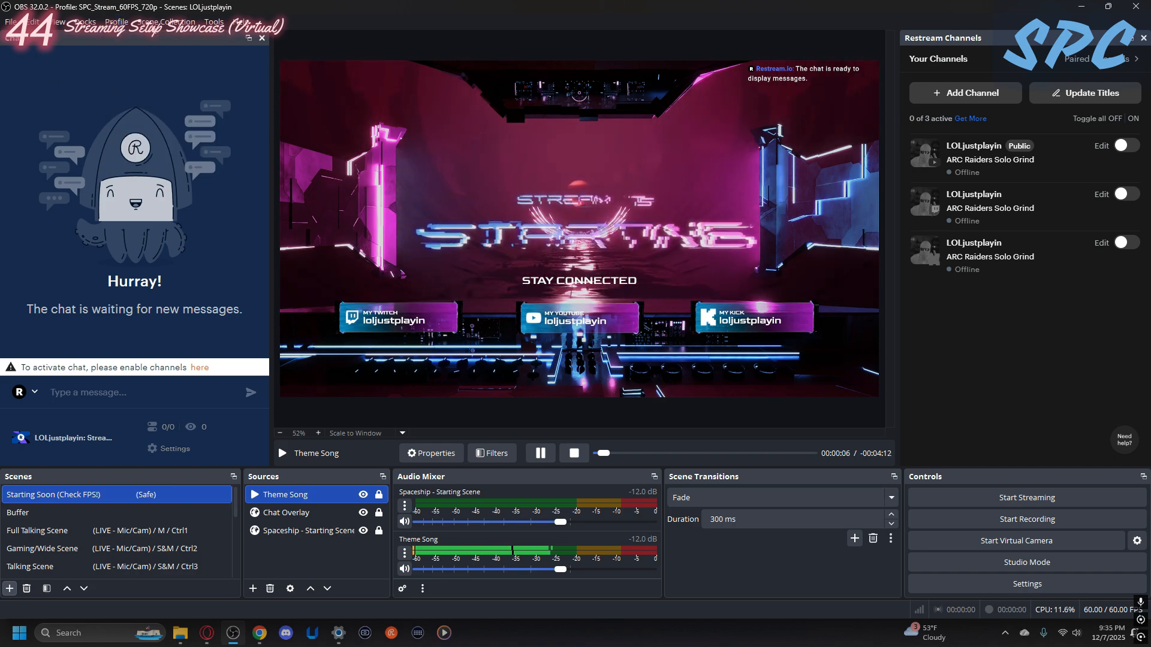
pyautogui.click(166, 21)
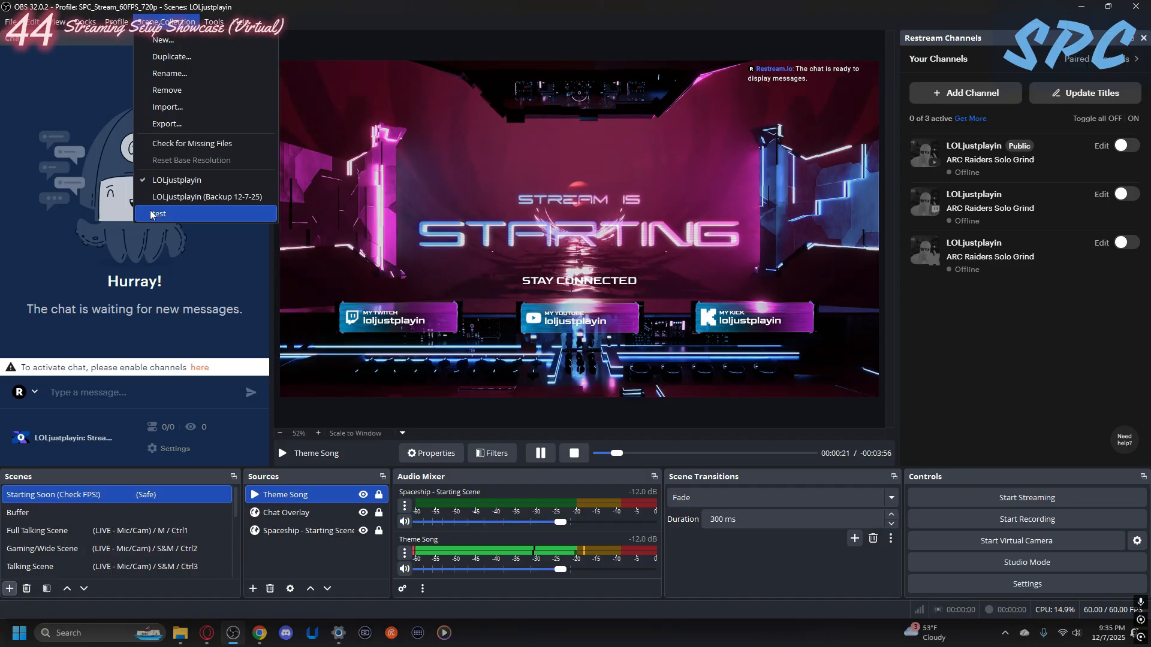
pyautogui.click(102, 241)
# - Review the video resolution and streaming output settings, and close the settings without changes
pyautogui.click(11, 22)
pyautogui.click(24, 76)
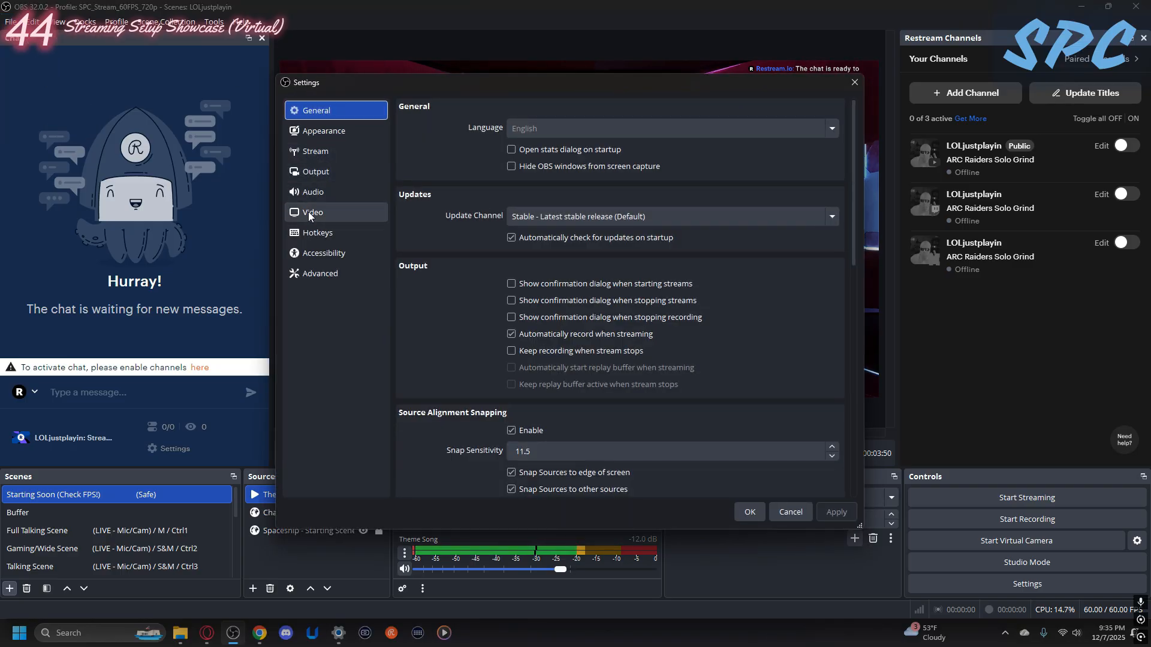
pyautogui.click(311, 214)
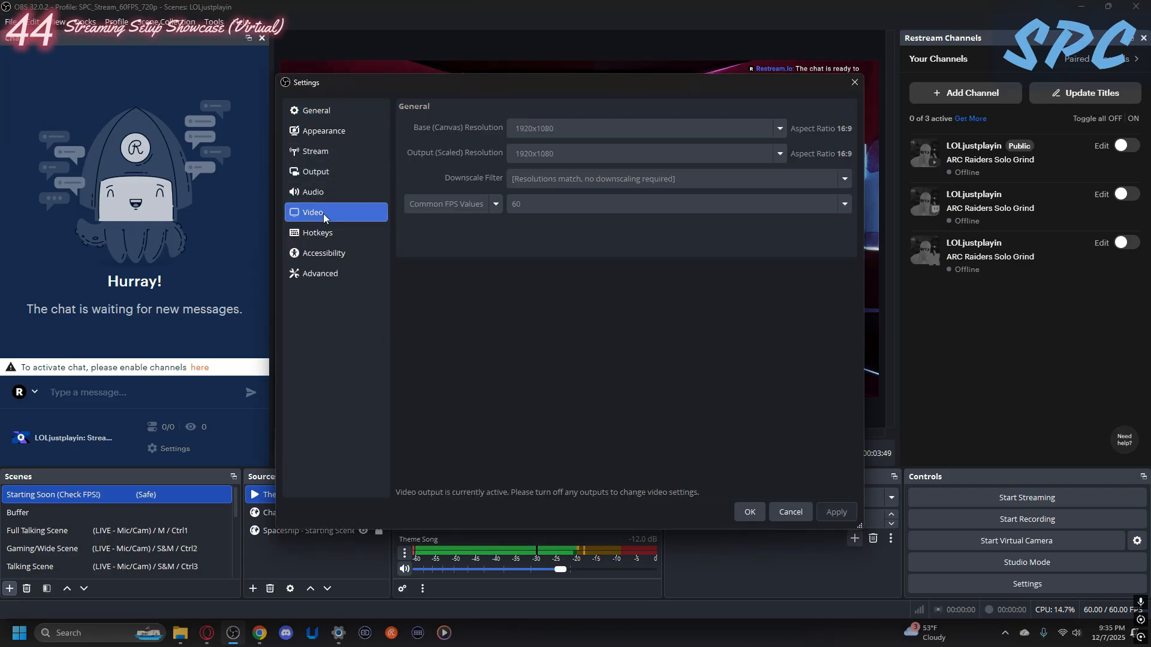
pyautogui.click(345, 178)
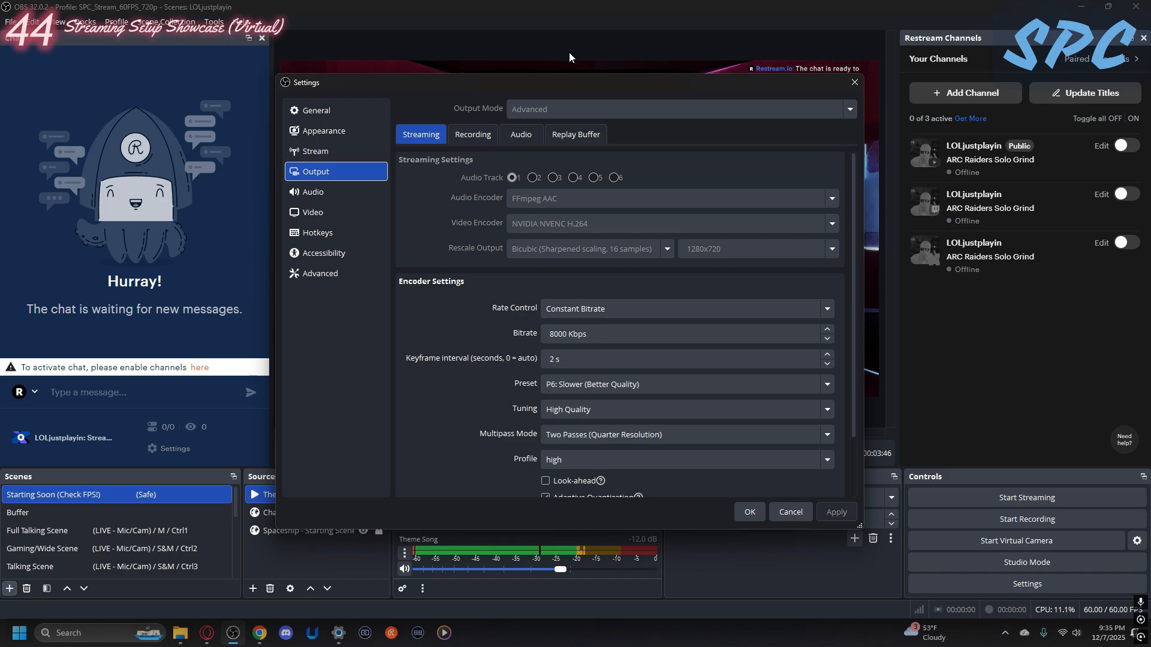
pyautogui.click(854, 87)
pyautogui.press('Down')
pyautogui.press('Down')
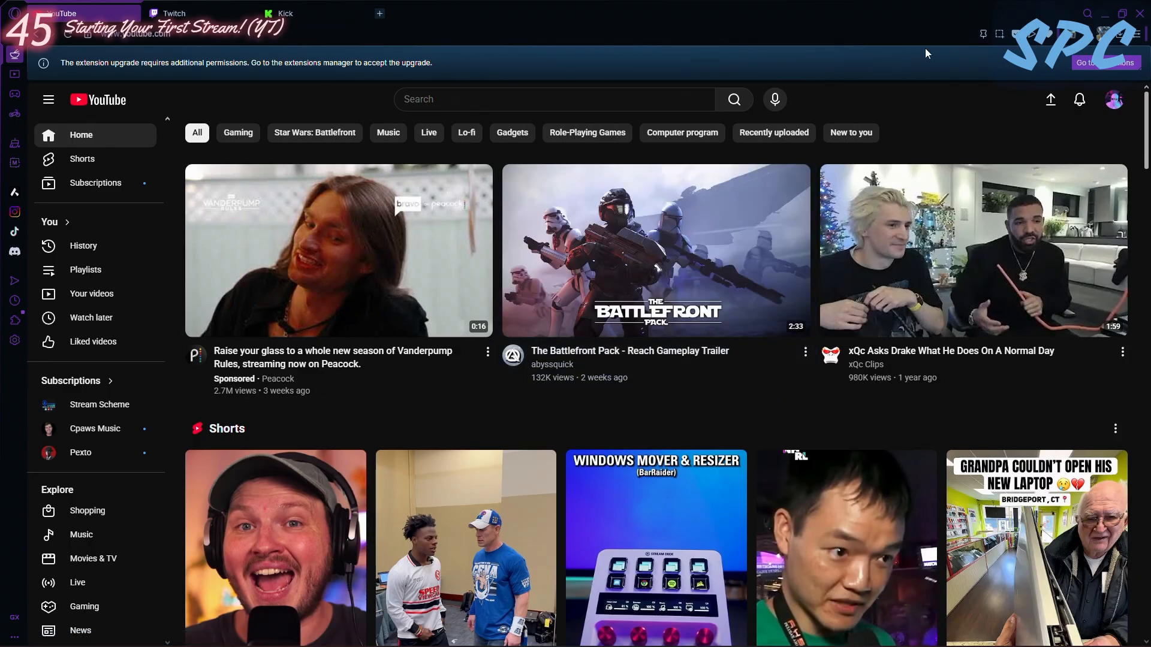
# - On the YouTube page in the browser, open YouTube Studio and go to its live streaming area
pyautogui.click(1113, 103)
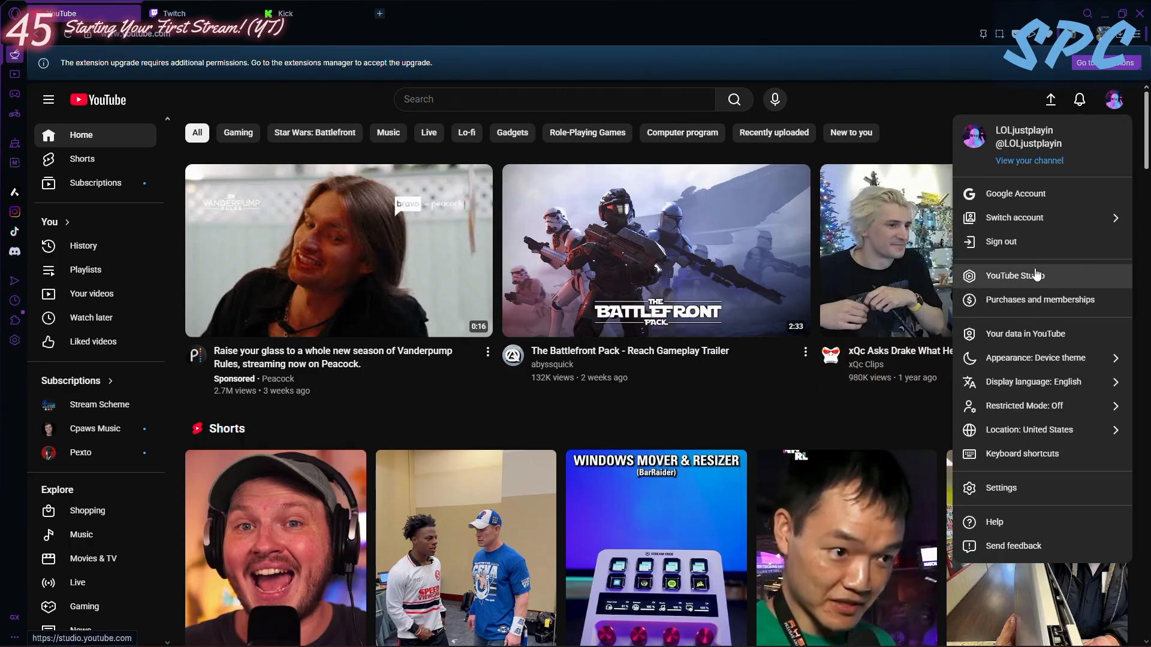
pyautogui.click(1027, 277)
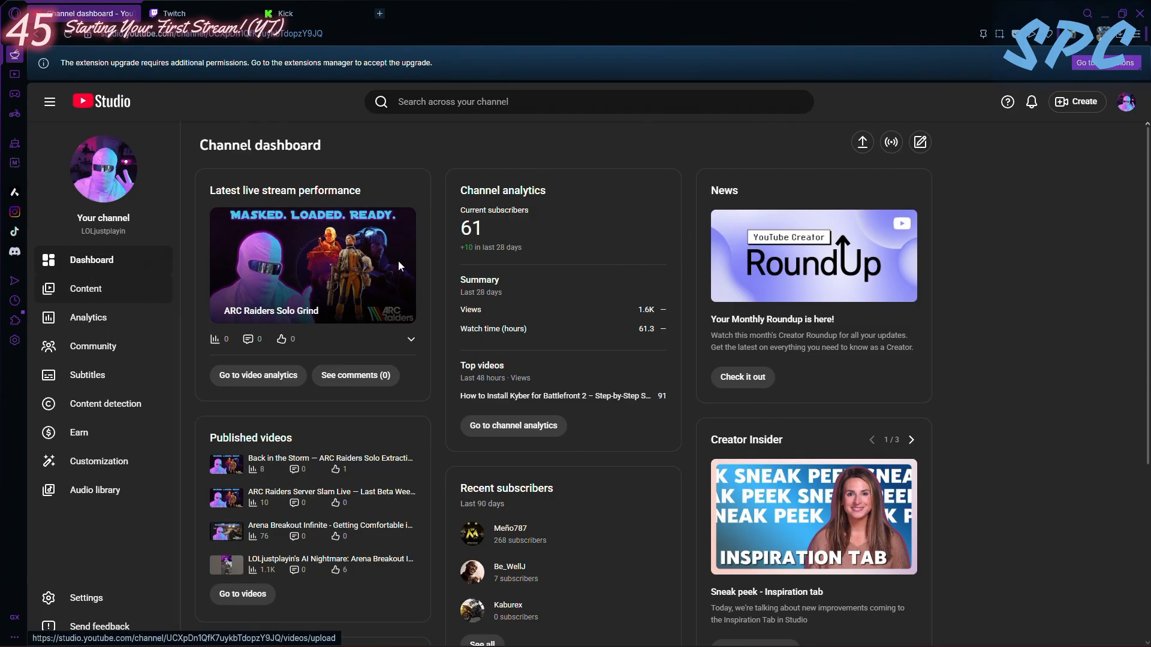
pyautogui.click(1085, 103)
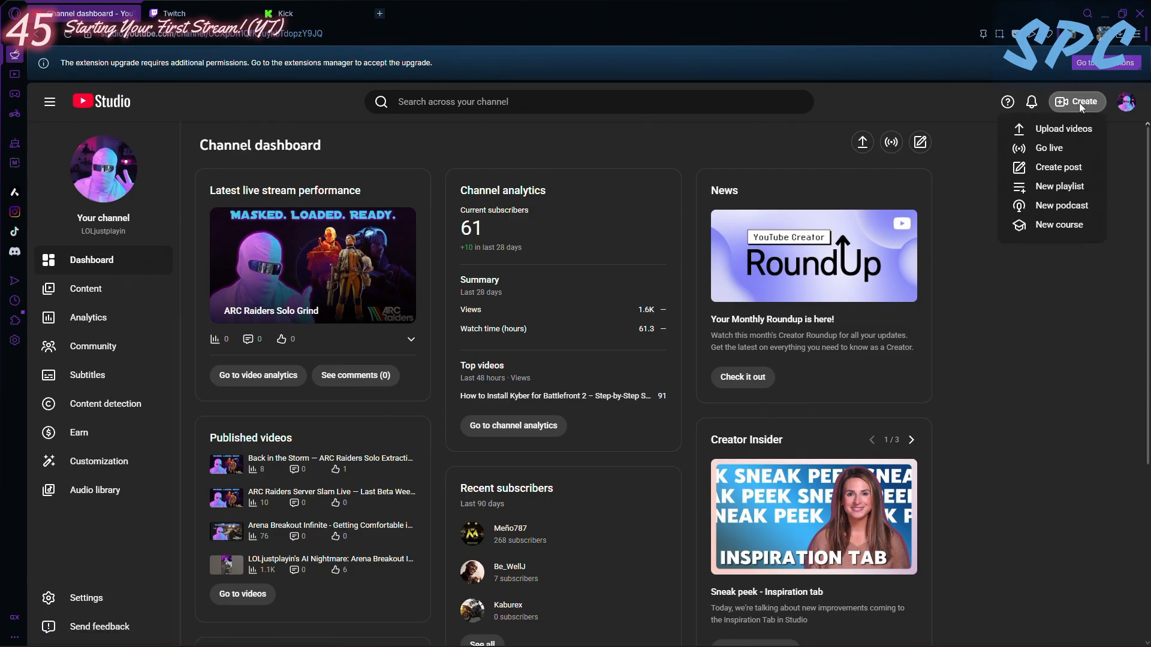
pyautogui.click(1054, 153)
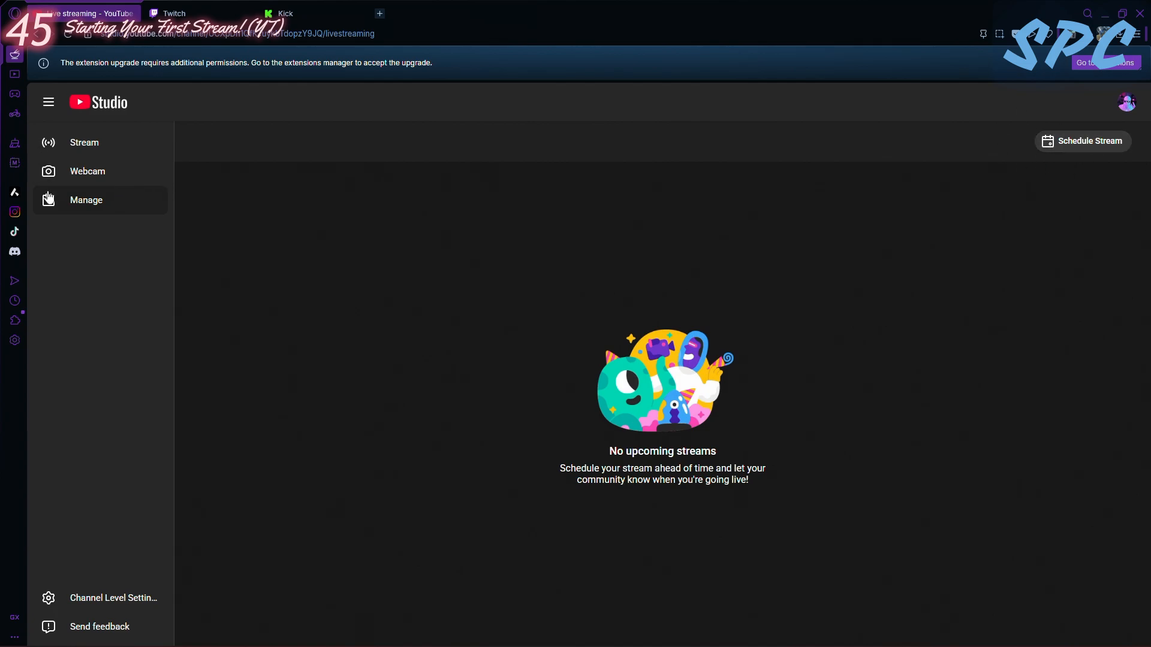
# - Look over the encoder stream page in YouTube Studio and return to the page for managing streams
pyautogui.click(91, 147)
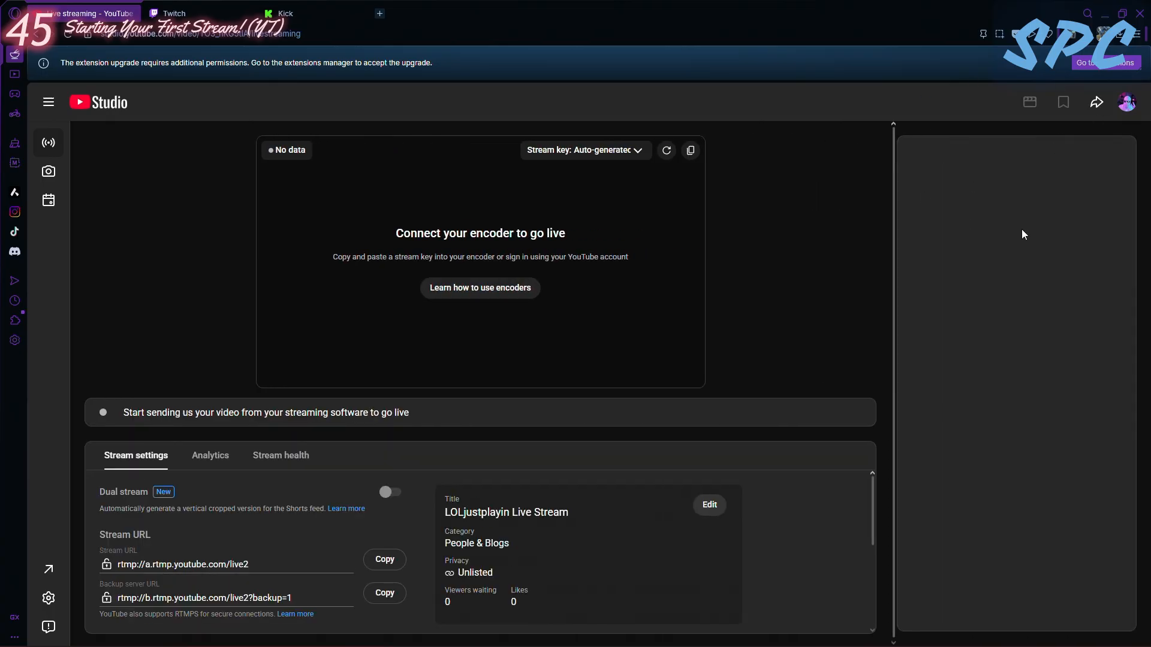
pyautogui.click(48, 105)
pyautogui.click(96, 204)
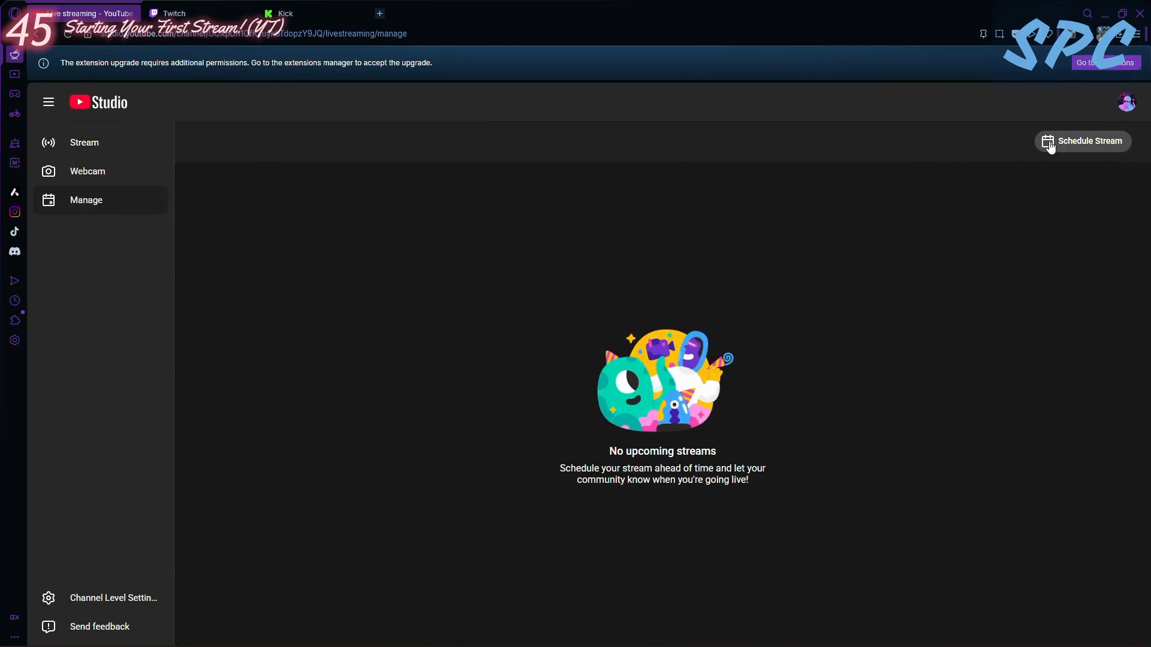
# - Start scheduling a stream by reusing the settings of ARC Raiders Solo Grind, and view the title's help hint
pyautogui.click(1072, 142)
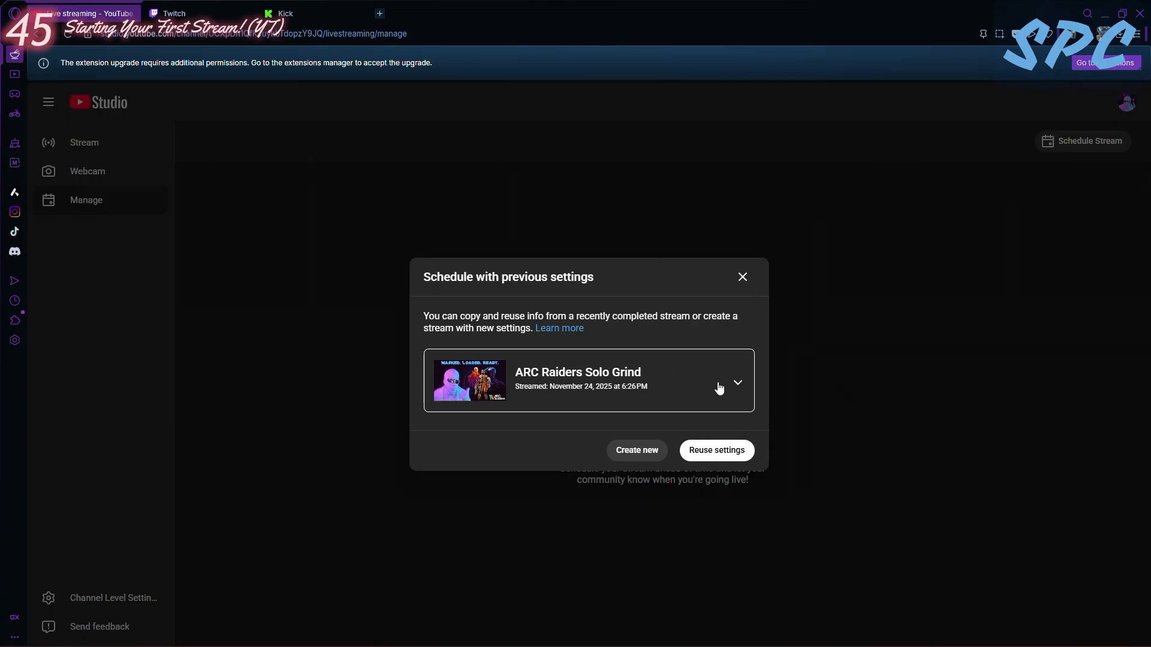
pyautogui.click(738, 384)
pyautogui.click(724, 393)
pyautogui.click(730, 456)
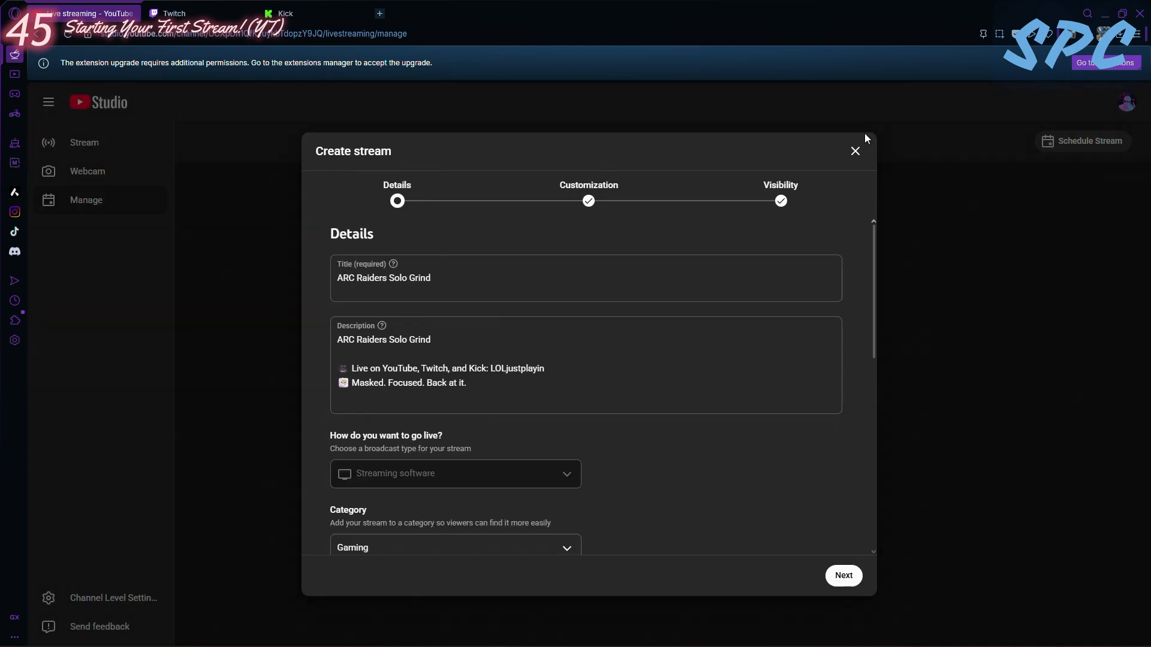
pyautogui.moveTo(393, 270)
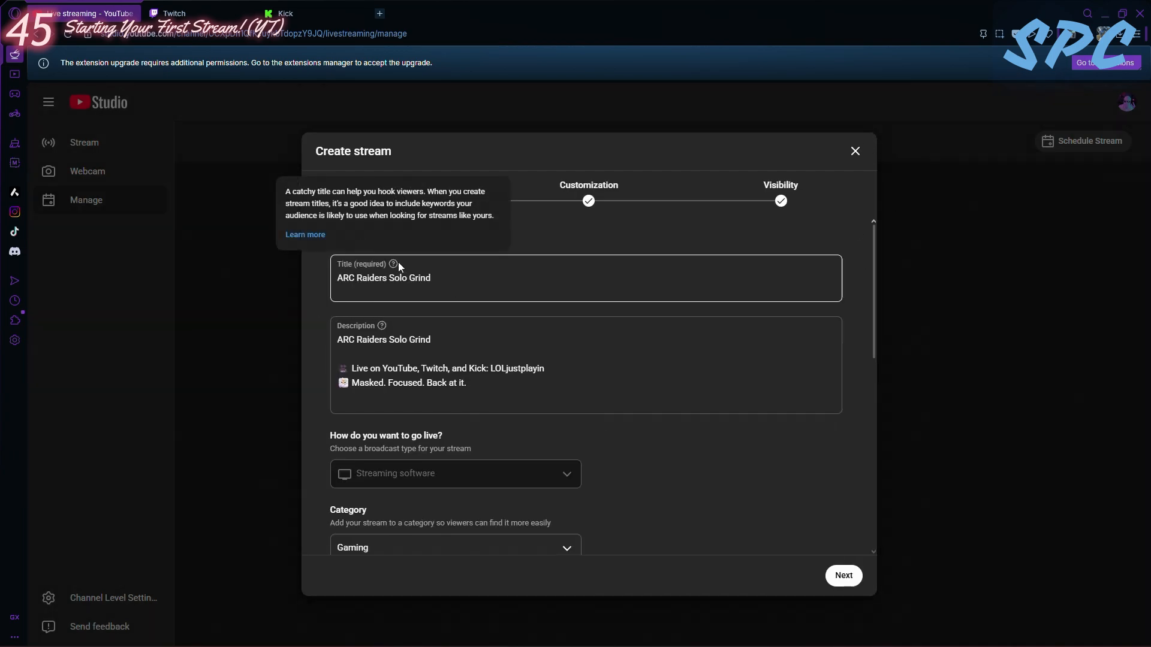
# - Look over the reused title, description, streaming method and category in the stream's details
pyautogui.moveTo(457, 278); pyautogui.dragTo(293, 262)
pyautogui.click(411, 221)
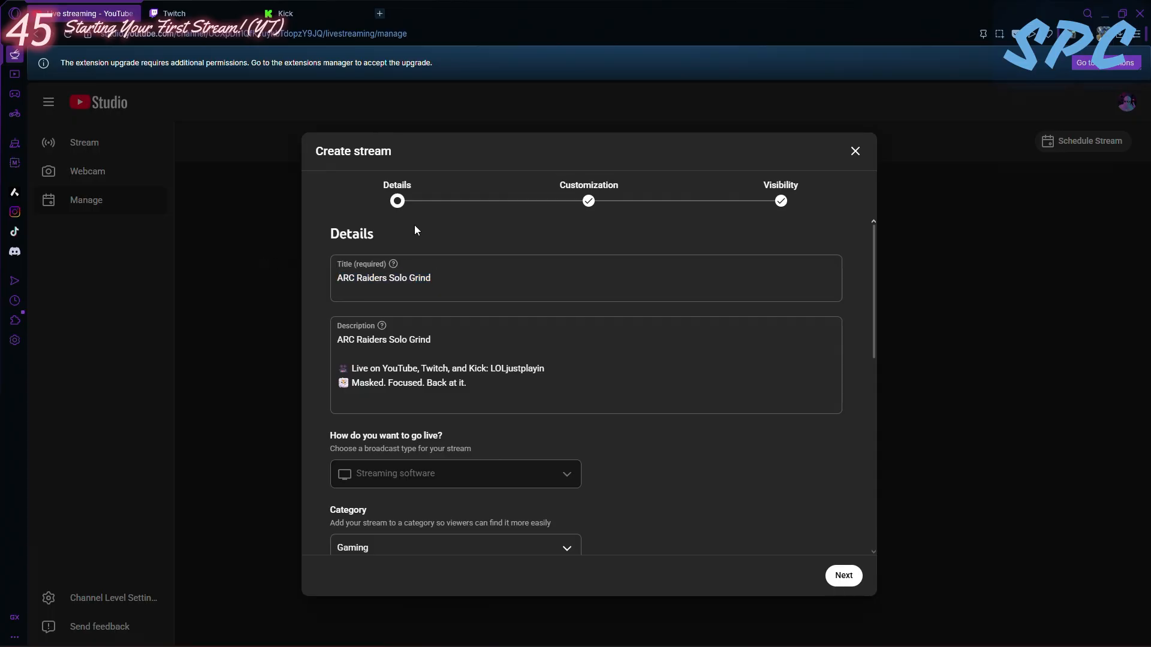
pyautogui.scroll(-3, 458, 309)
pyautogui.scroll(3, 479, 358)
pyautogui.moveTo(471, 385); pyautogui.dragTo(343, 345)
pyautogui.click(499, 359)
pyautogui.scroll(-3, 467, 336)
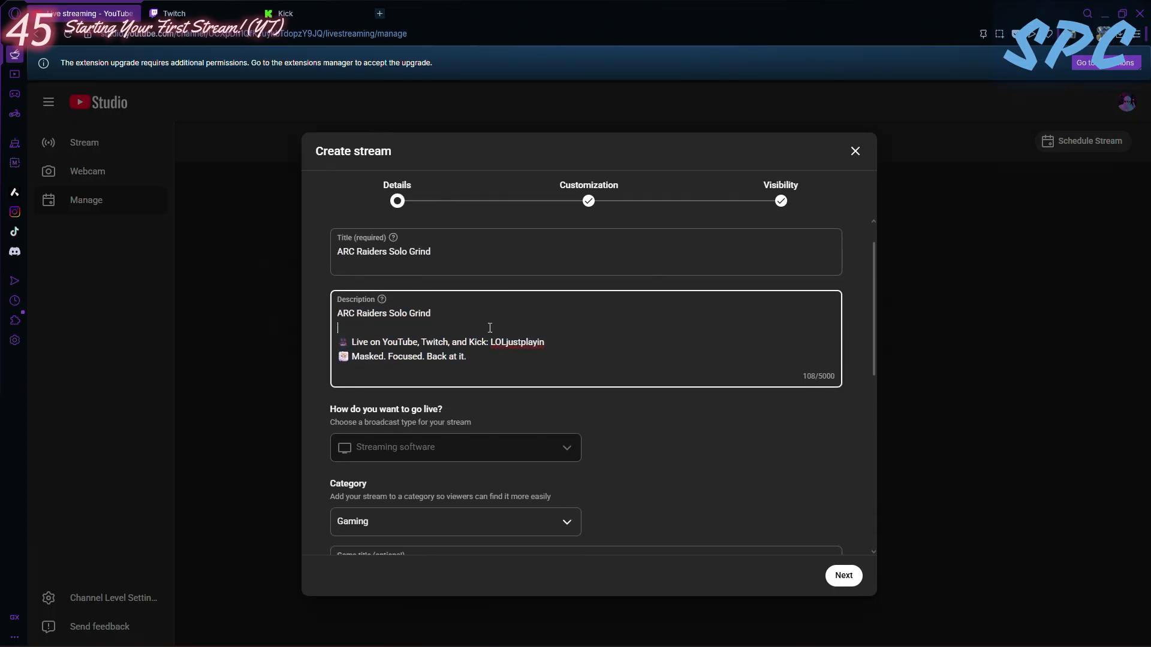
pyautogui.scroll(1, 467, 336)
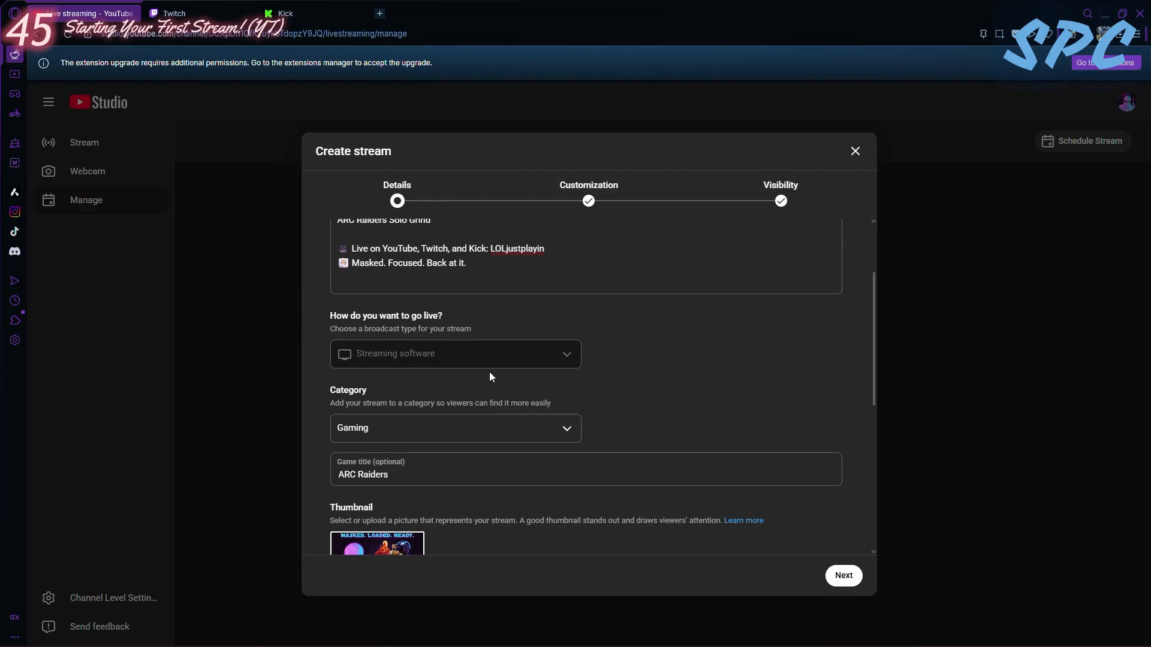
pyautogui.scroll(-1, 564, 354)
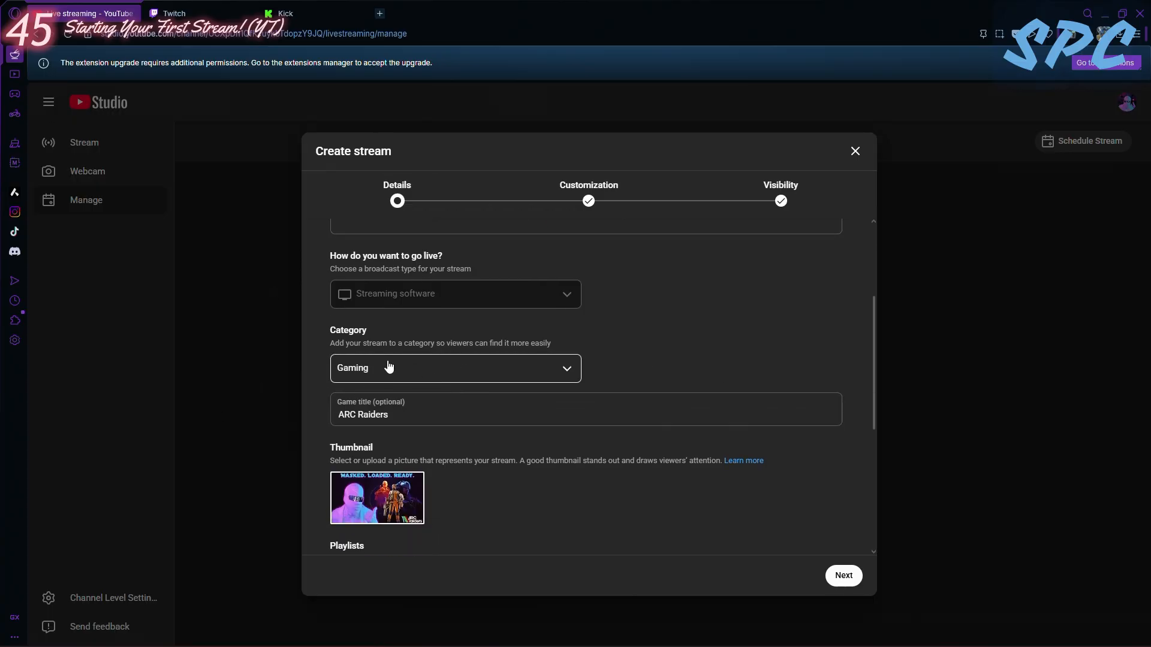
# - Choose ARC Raiders (2025) as the stream's game title
pyautogui.click(387, 411)
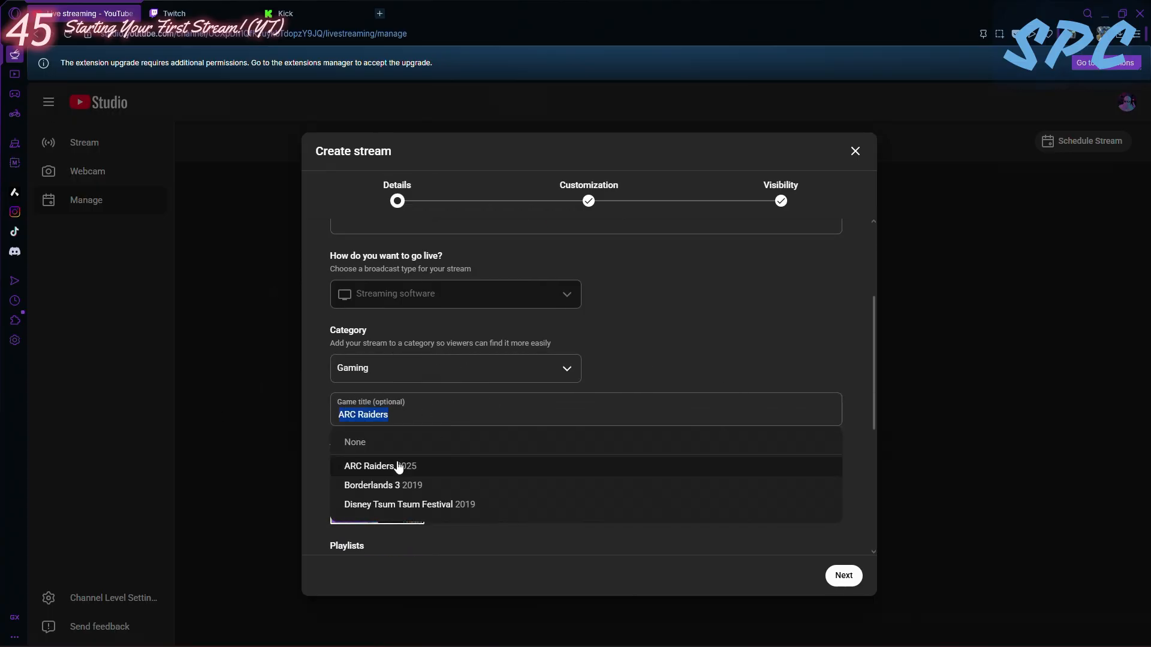
pyautogui.click(401, 468)
pyautogui.scroll(-3, 401, 471)
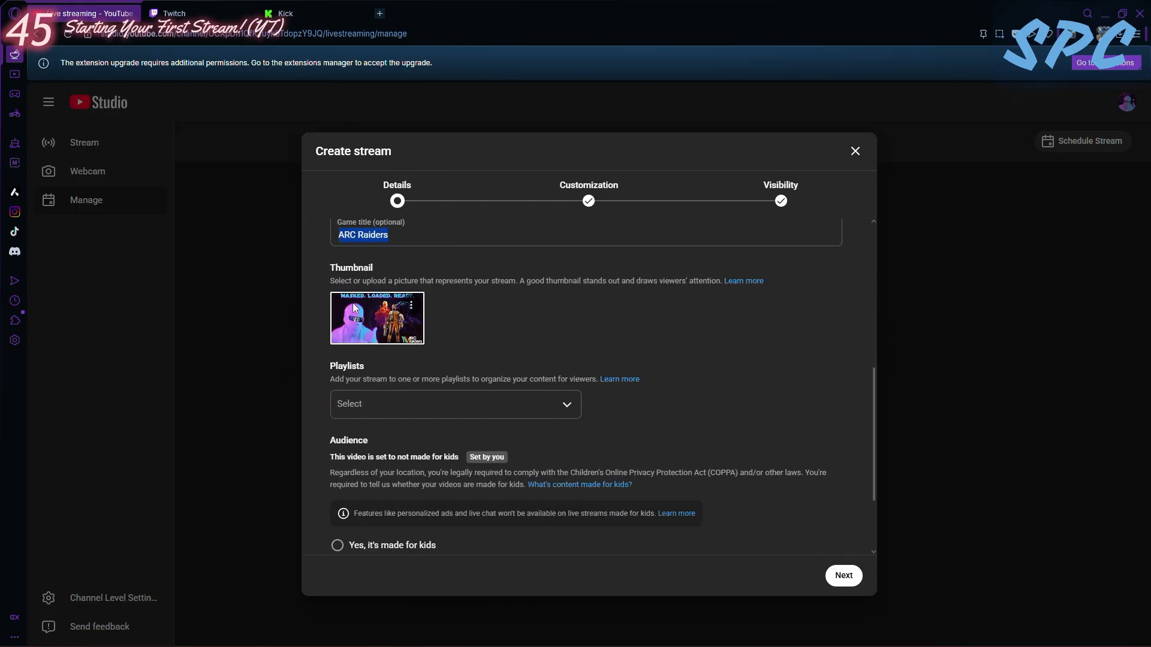
# - In a new browser tab, search for photopea and open the Photopea online photo editor
pyautogui.click(379, 13)
pyautogui.write('photopea')
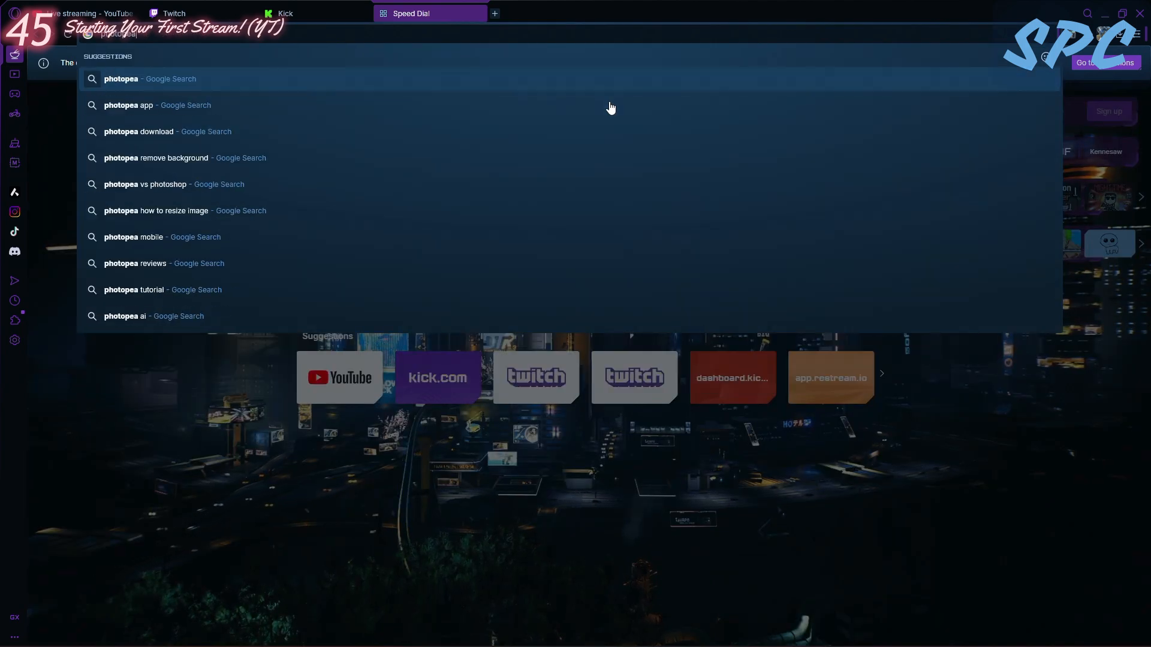
pyautogui.press('Return')
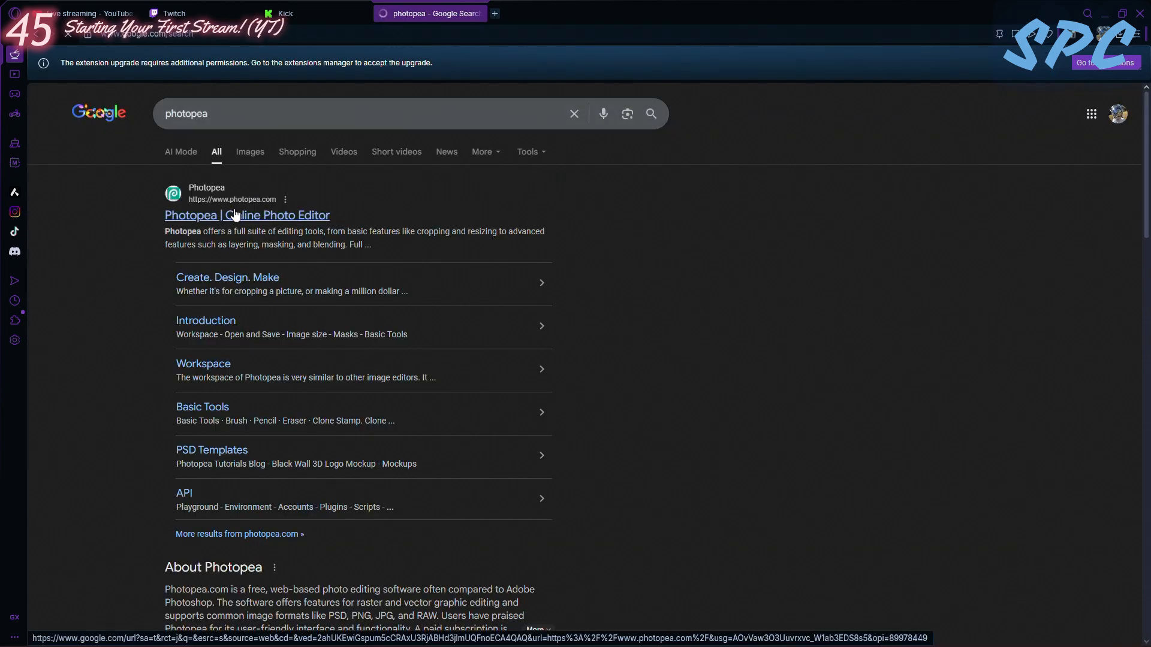
pyautogui.click(235, 216)
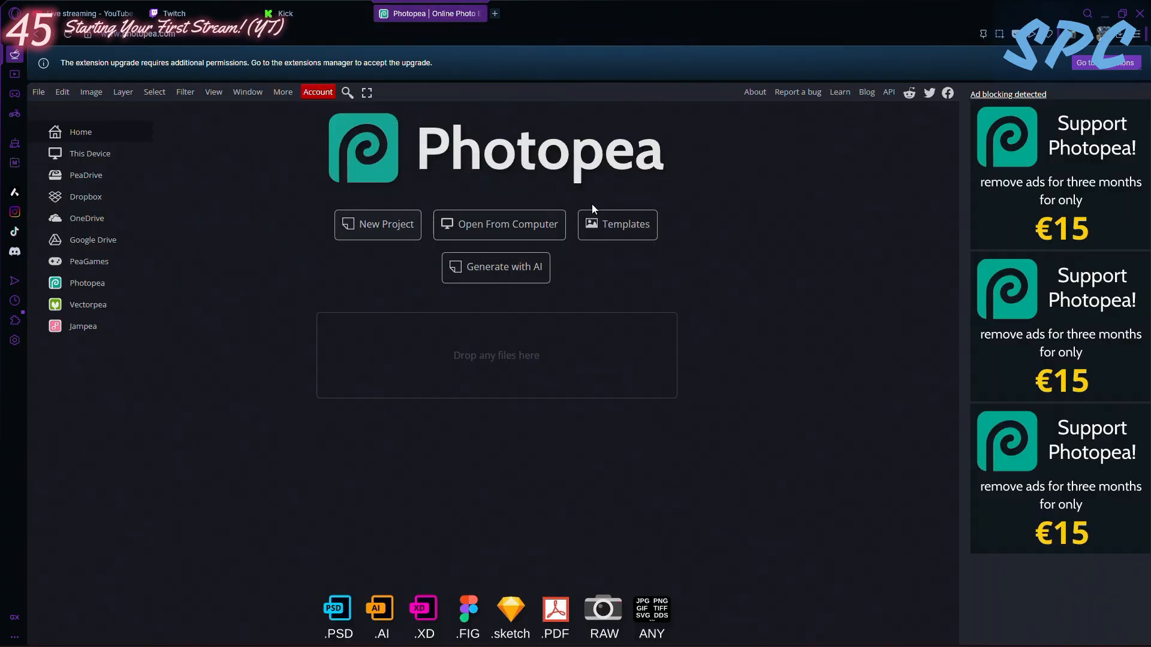
# - Create a new project from the Youtube Cover preset at 2560 x 1440 px
pyautogui.click(400, 230)
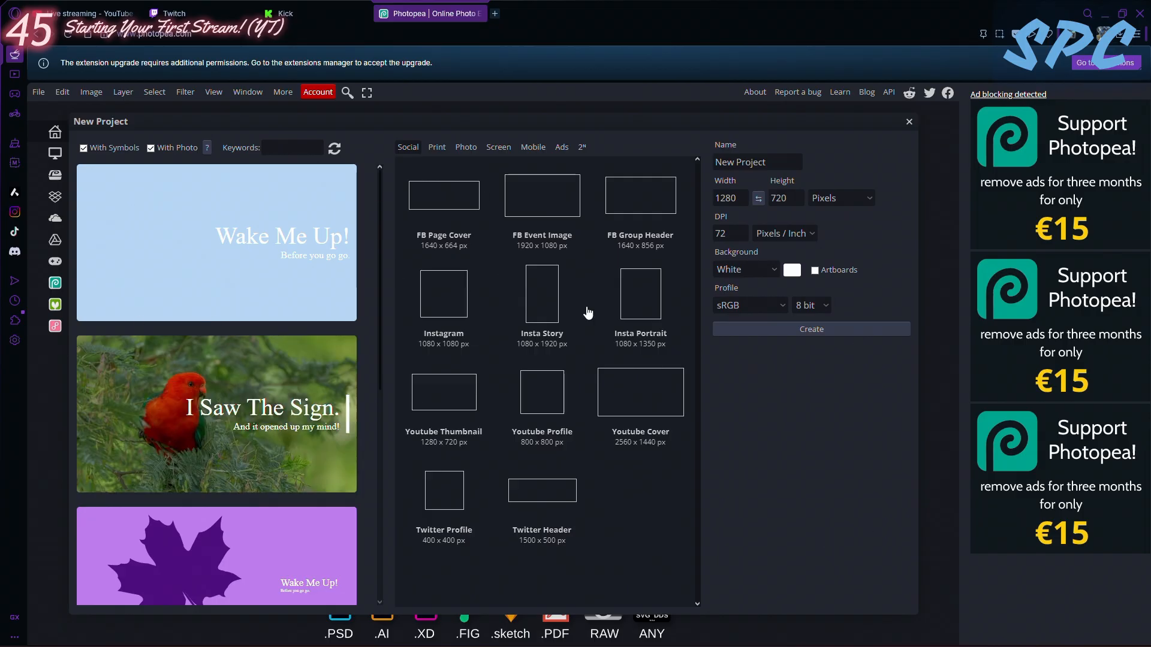
pyautogui.click(647, 395)
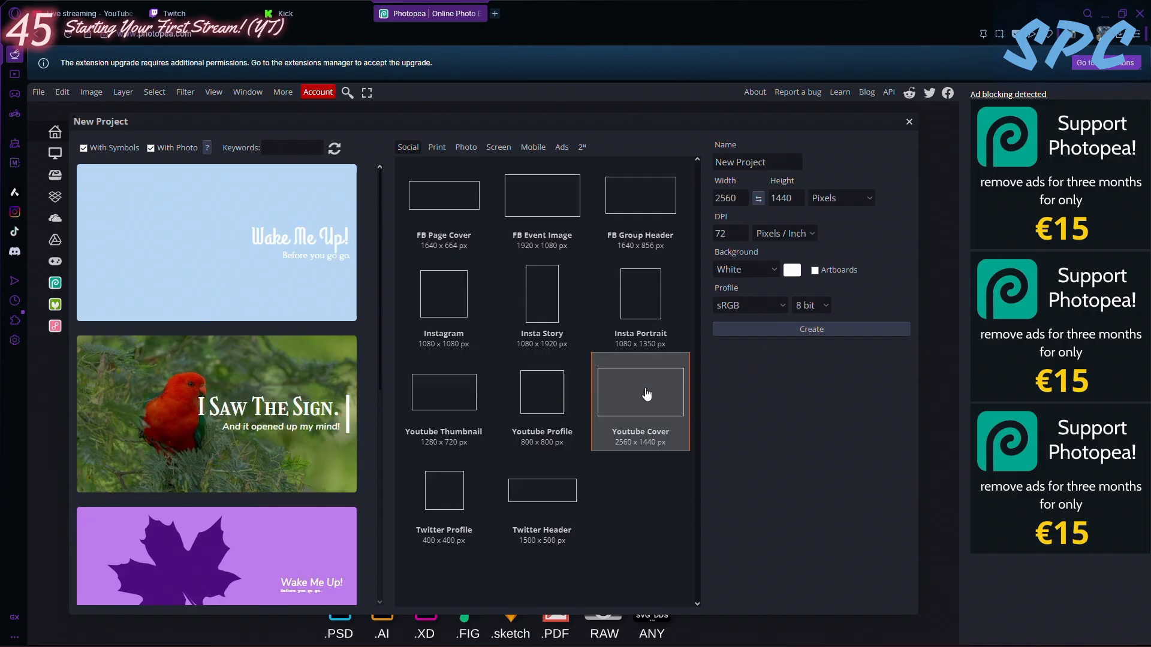
pyautogui.doubleClick(647, 394)
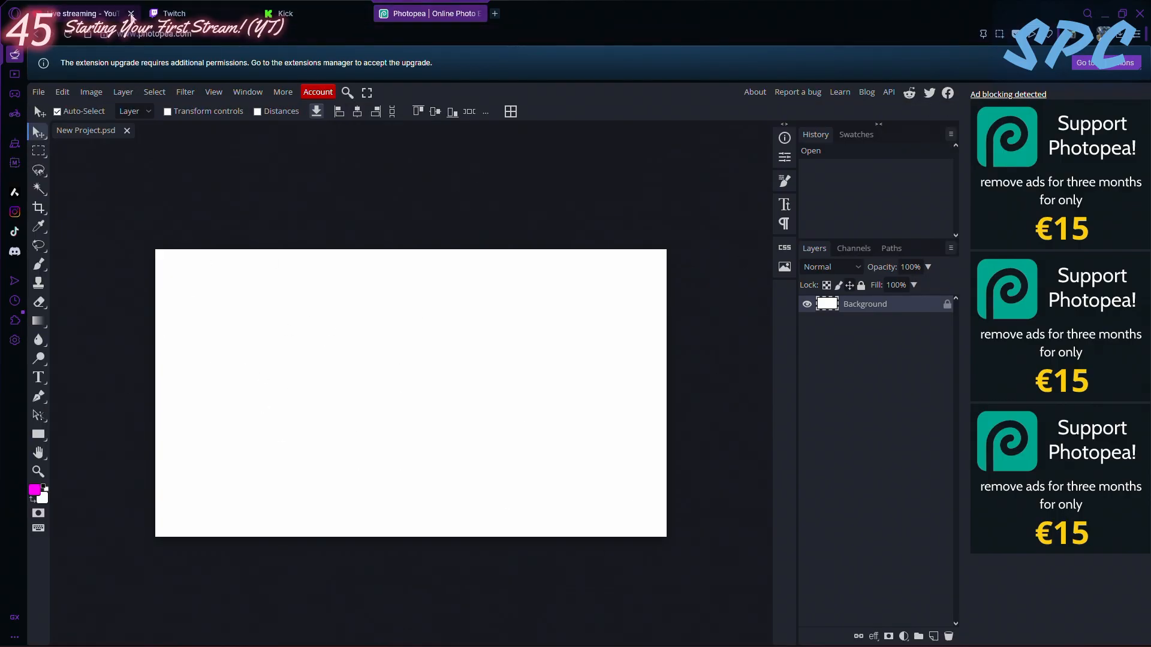
# - Return to the YouTube Studio stream form and review the thumbnail, playlist and audience options without choosing a playlist
pyautogui.click(90, 13)
pyautogui.click(532, 384)
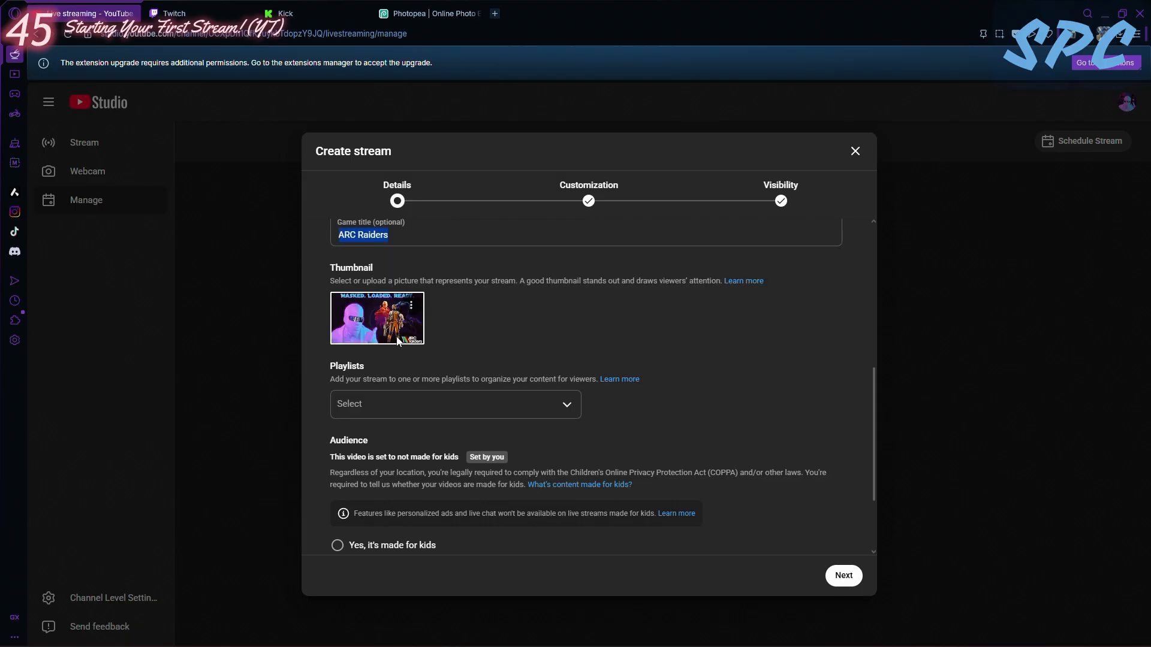
pyautogui.scroll(-1, 540, 318)
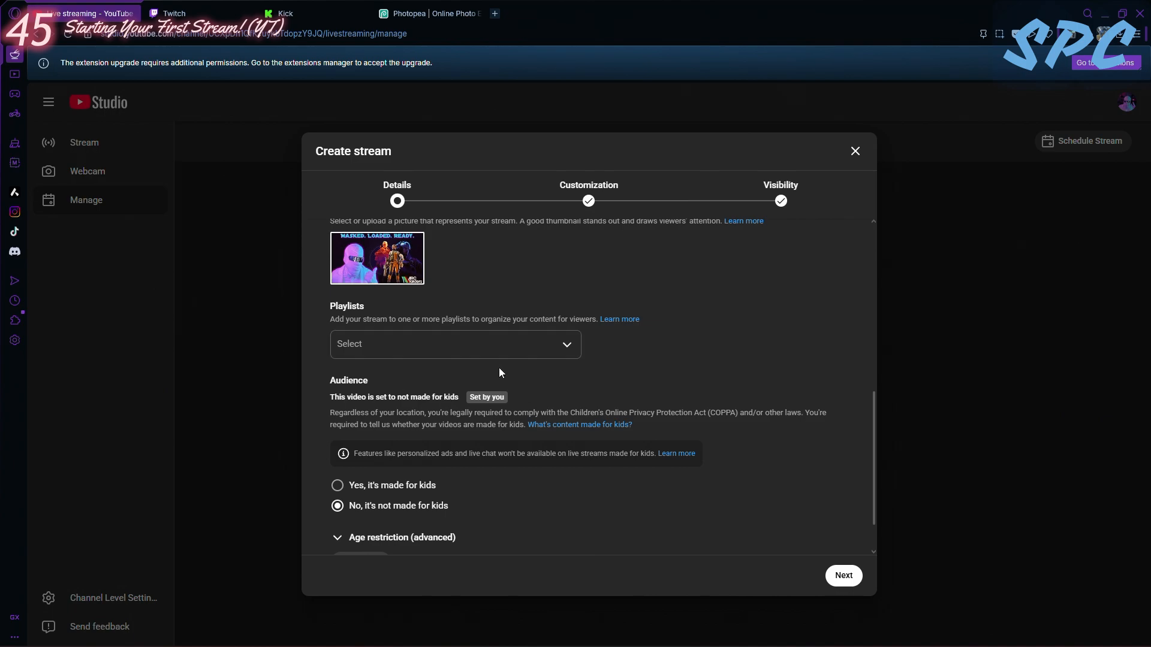
pyautogui.click(506, 342)
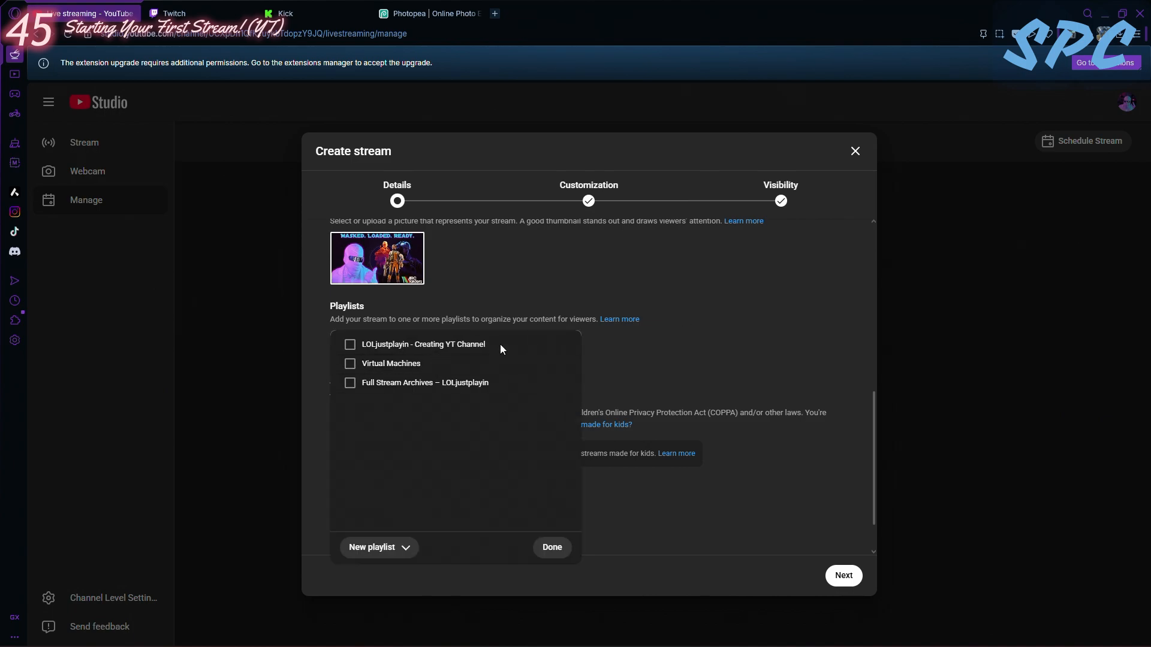
pyautogui.click(694, 341)
pyautogui.scroll(-1, 437, 373)
pyautogui.scroll(-1, 440, 379)
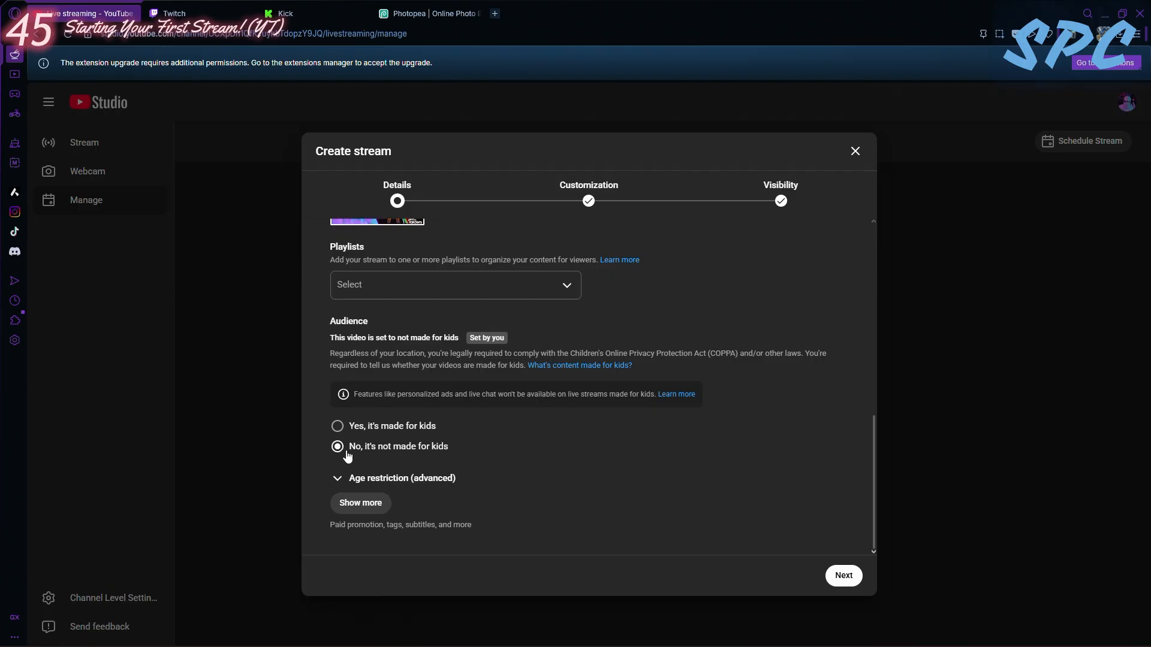
# - Expand the advanced age restriction options, review them without restricting the video to viewers over 18, and collapse them again
pyautogui.click(339, 479)
pyautogui.scroll(-1, 428, 474)
pyautogui.click(341, 420)
pyautogui.click(343, 479)
pyautogui.scroll(-2, 399, 478)
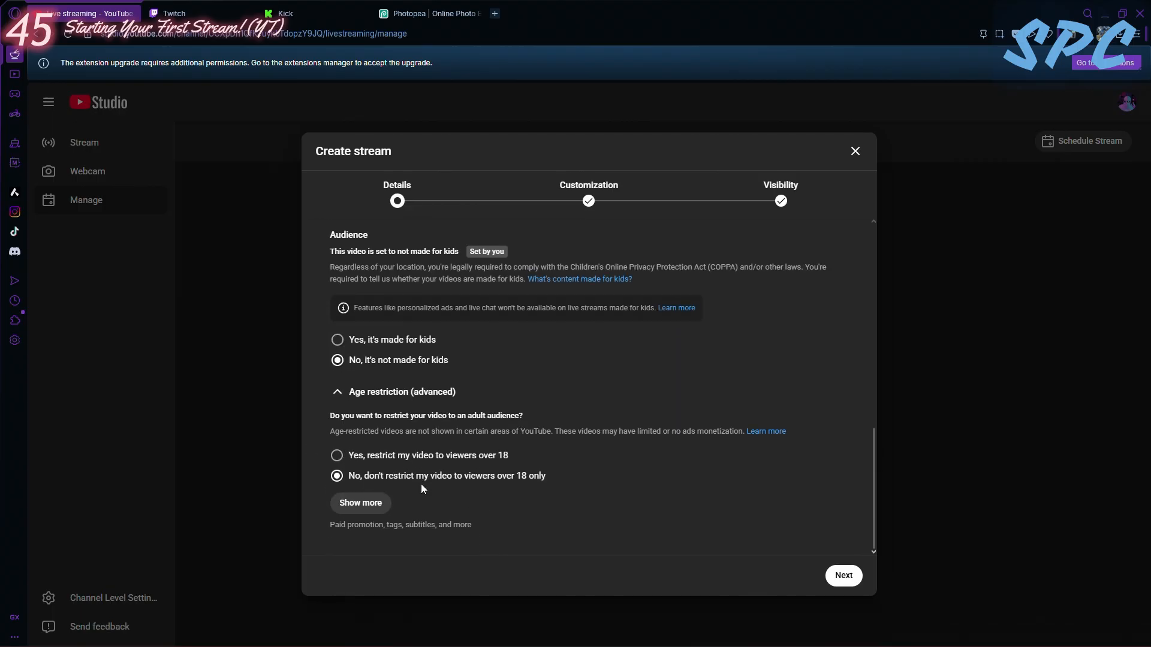
pyautogui.click(350, 396)
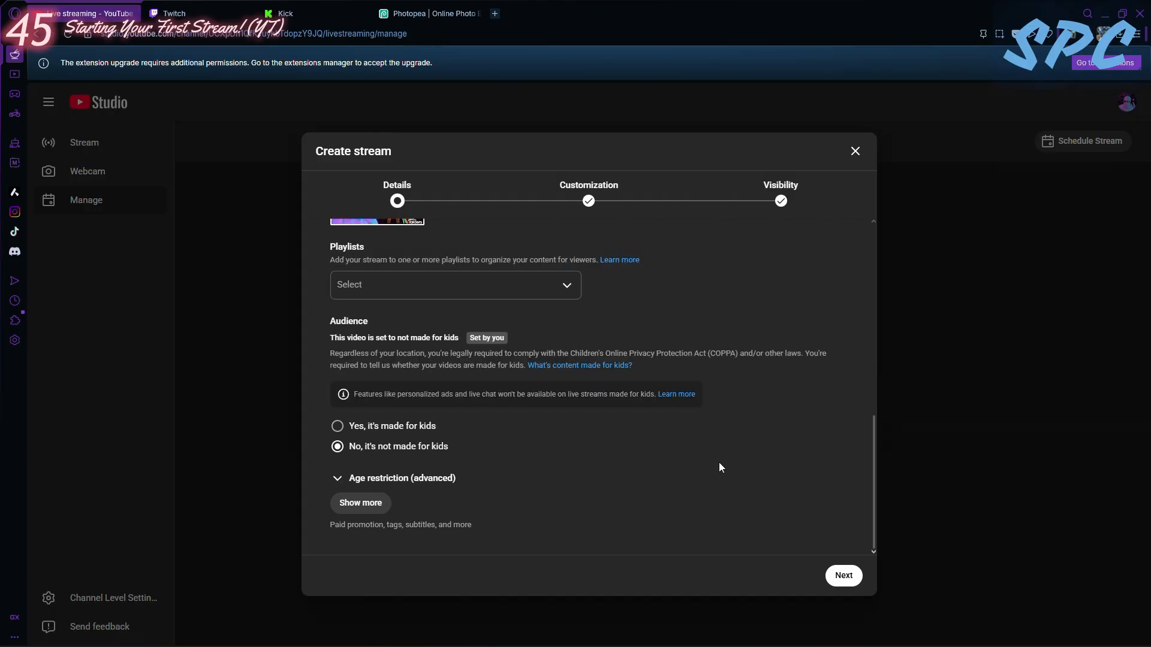
# - Continue to the customization page, review the live chat, participant and message delay options, and proceed to the visibility page
pyautogui.click(841, 579)
pyautogui.scroll(2, 437, 308)
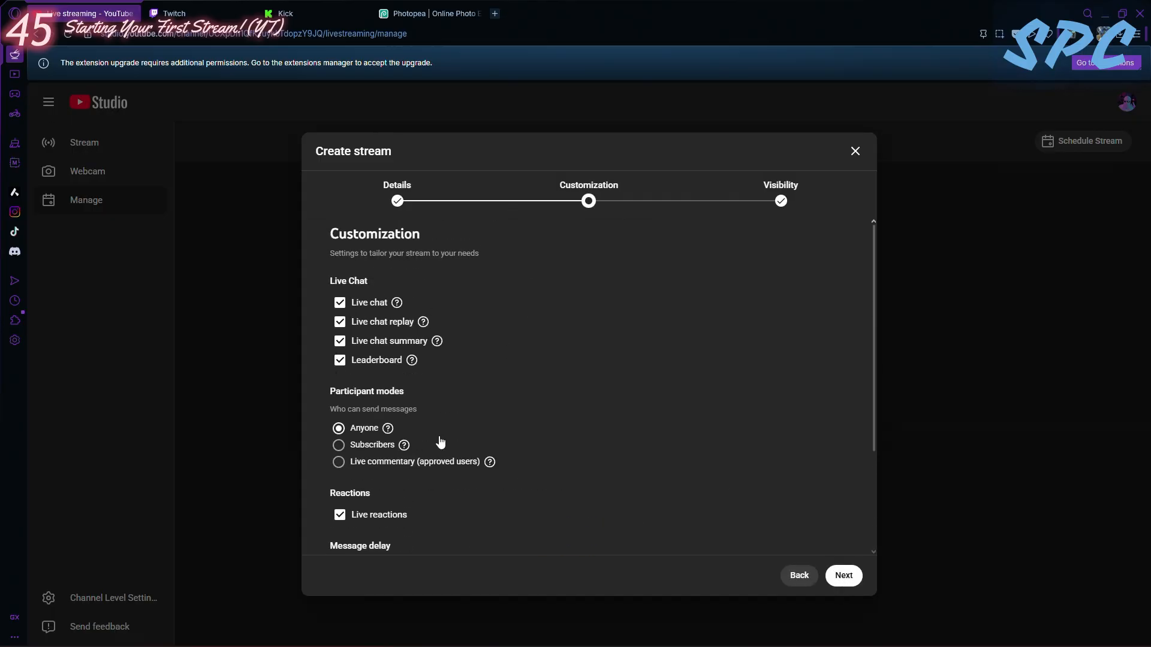
pyautogui.scroll(-3, 352, 448)
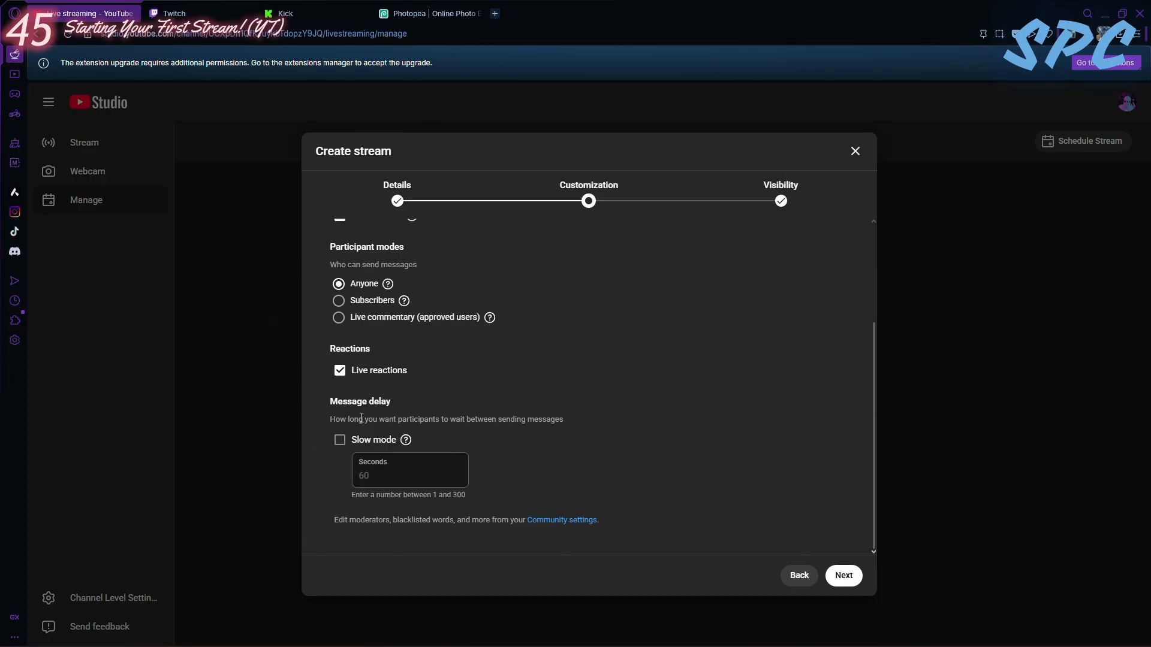
pyautogui.scroll(5, 663, 293)
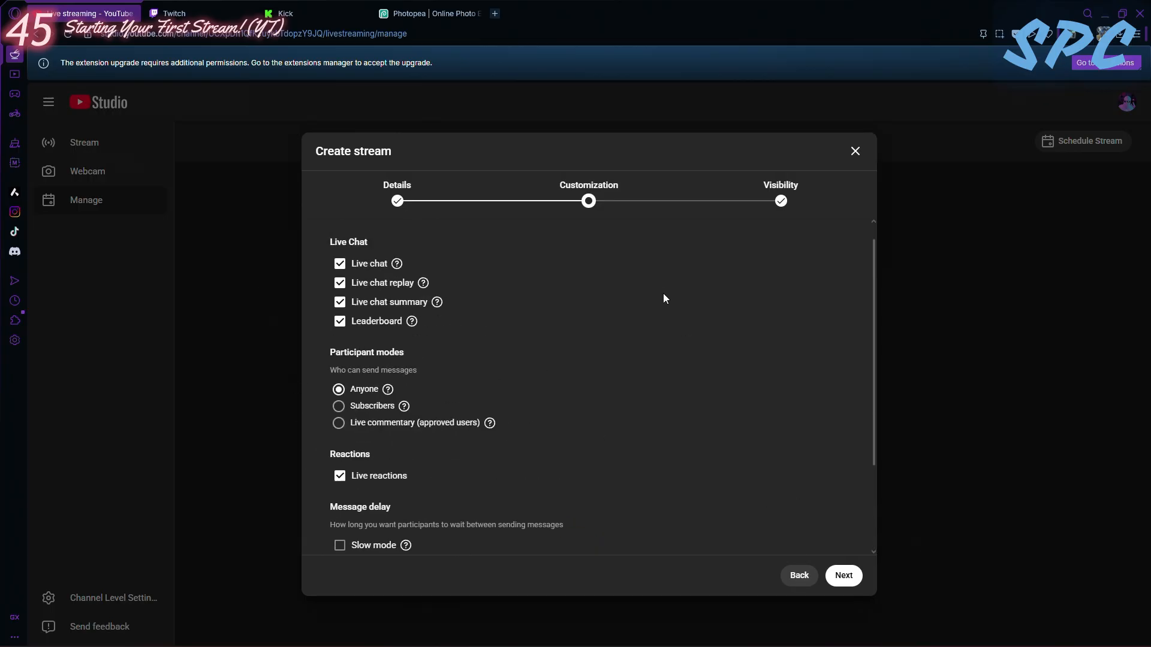
pyautogui.click(844, 575)
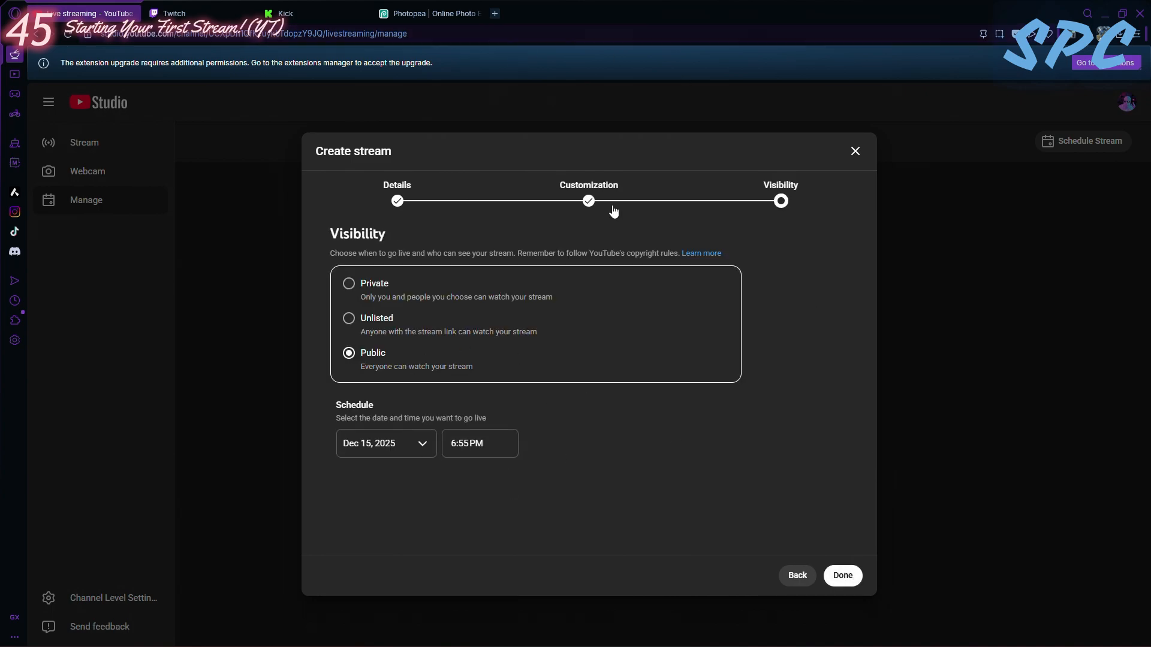
# - Try the Unlisted and Private visibility options for the stream, and switch back to Public
pyautogui.click(349, 318)
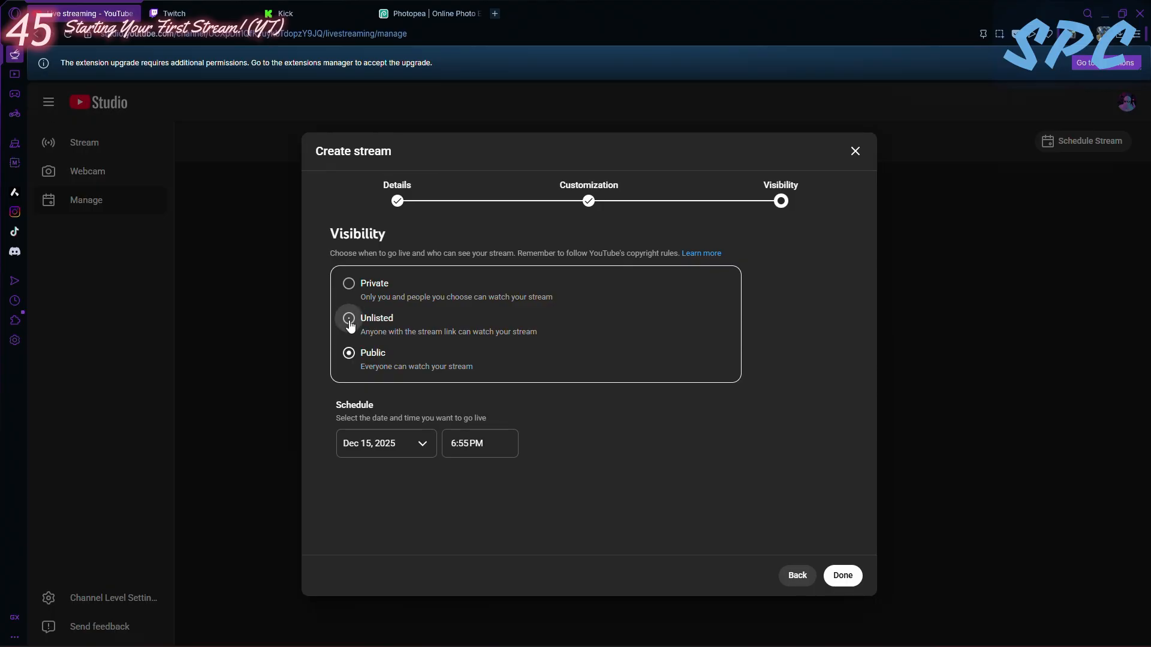
pyautogui.click(350, 285)
pyautogui.click(352, 346)
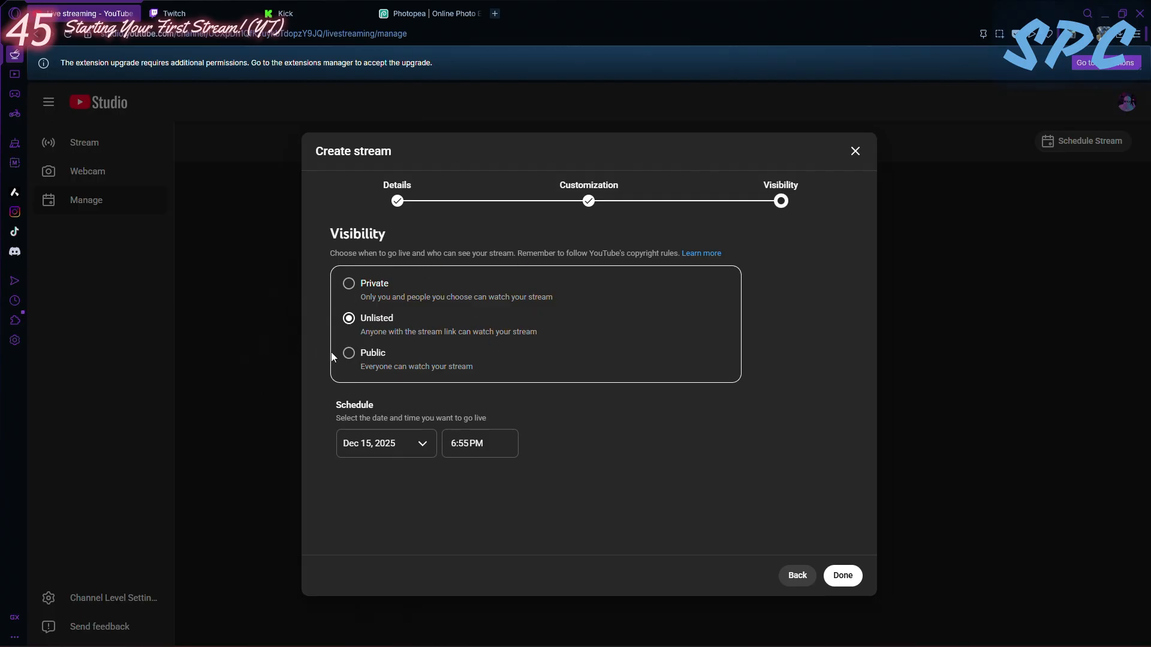
pyautogui.click(350, 358)
# - View the available start times for the scheduled stream without changing the time
pyautogui.click(463, 446)
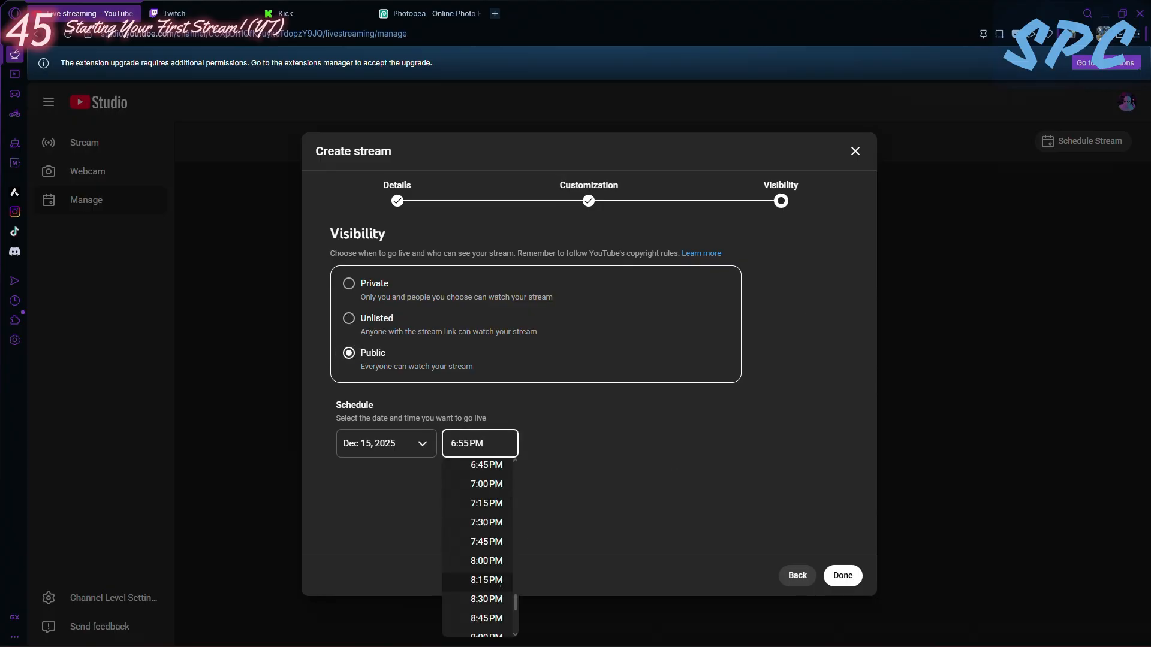
pyautogui.click(390, 515)
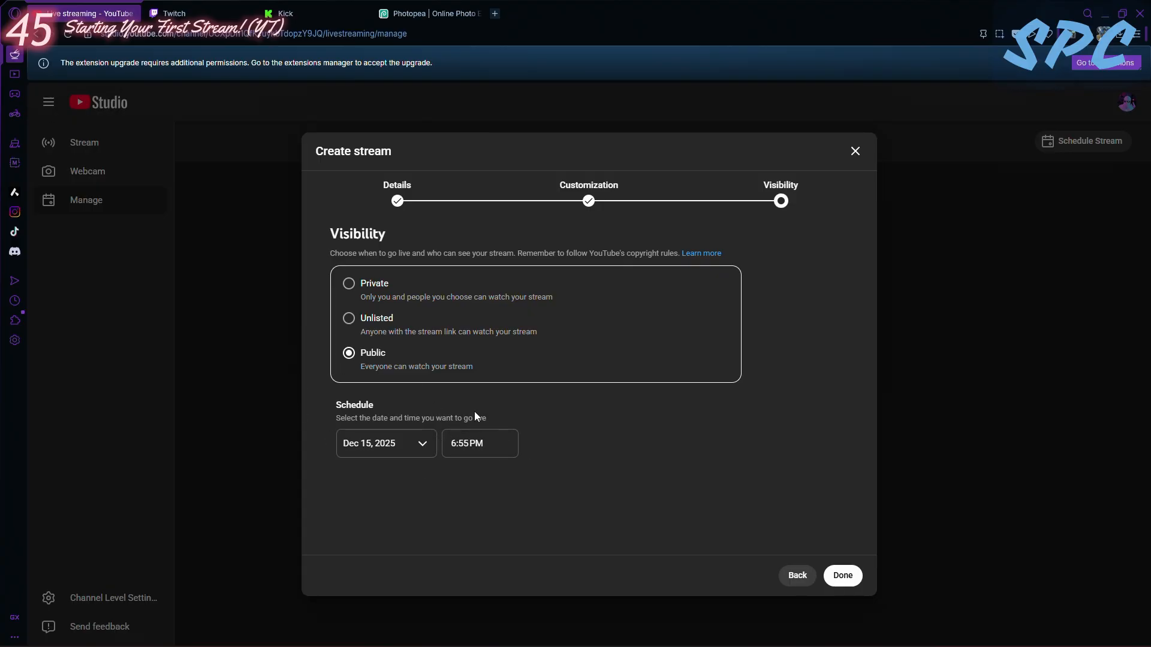
pyautogui.click(478, 447)
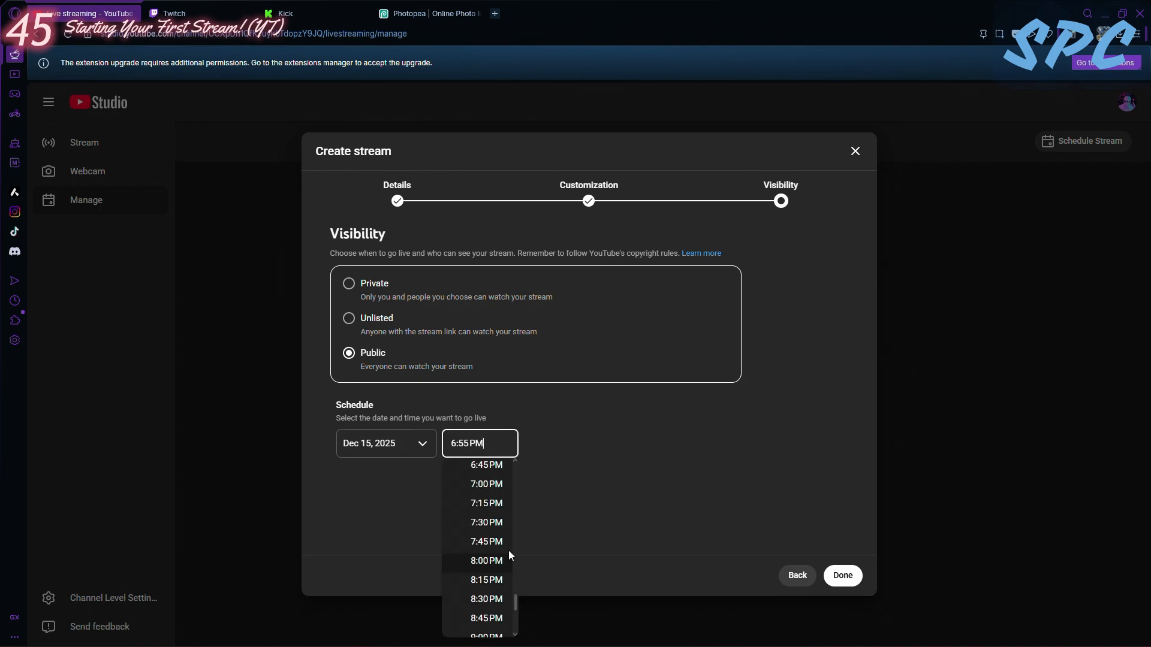
pyautogui.click(387, 513)
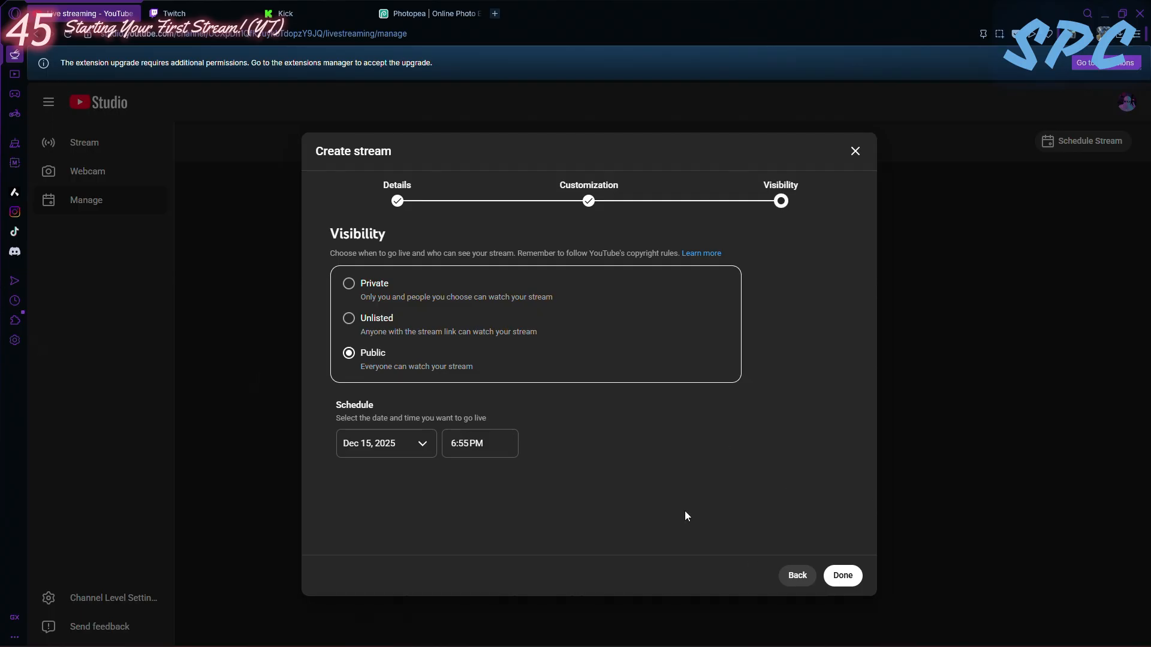
# - Set the stream's visibility to Unlisted, finish creating it, and look over its stream settings
pyautogui.click(349, 318)
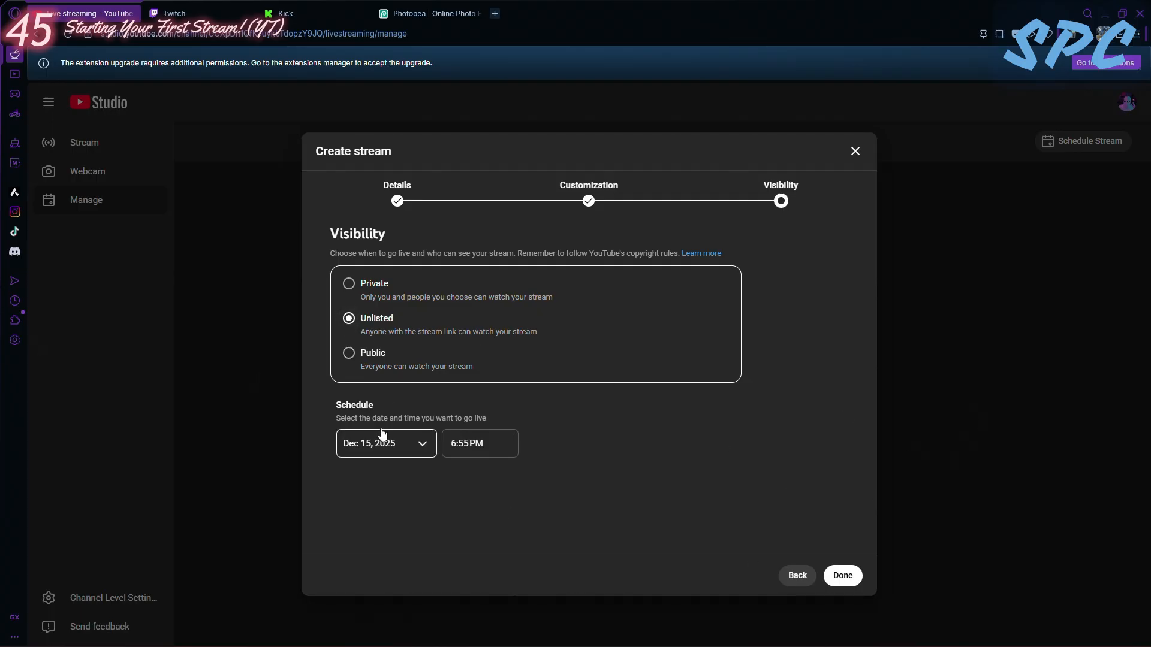
pyautogui.click(844, 576)
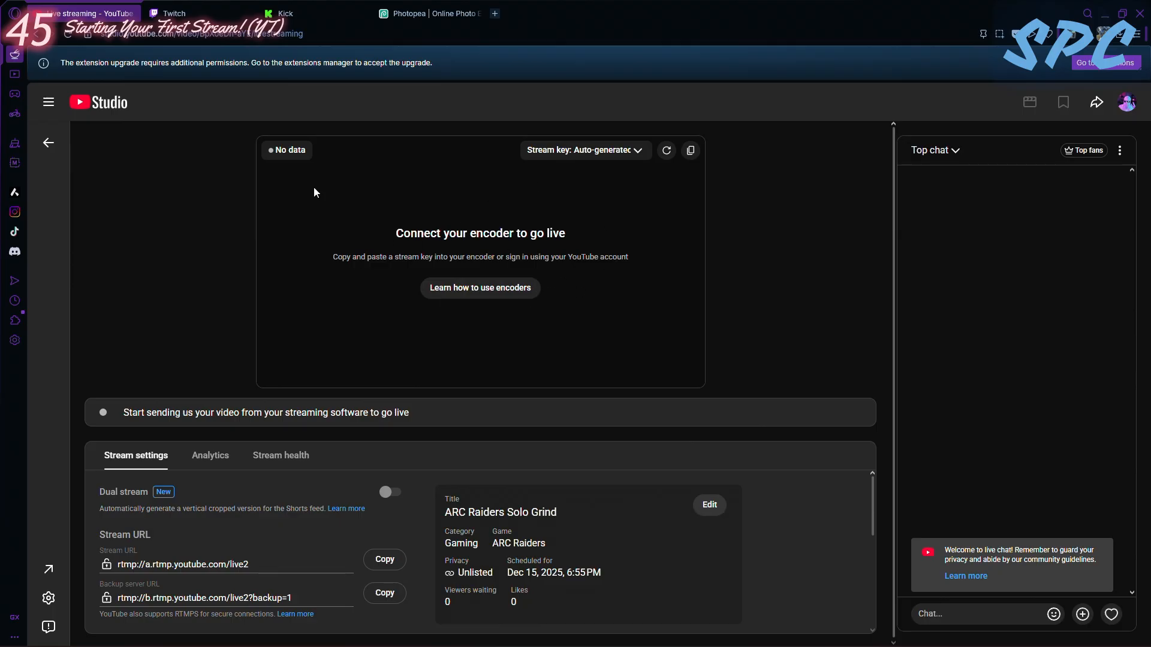
pyautogui.scroll(-1, 601, 457)
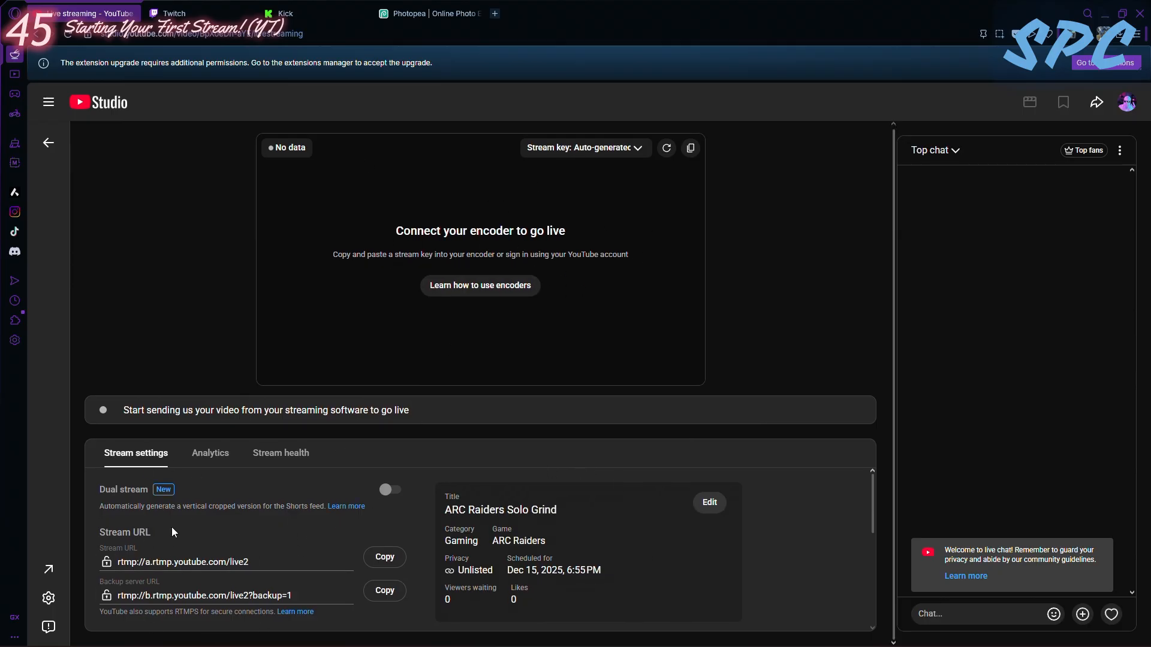
pyautogui.scroll(-5, 682, 548)
pyautogui.scroll(5, 538, 530)
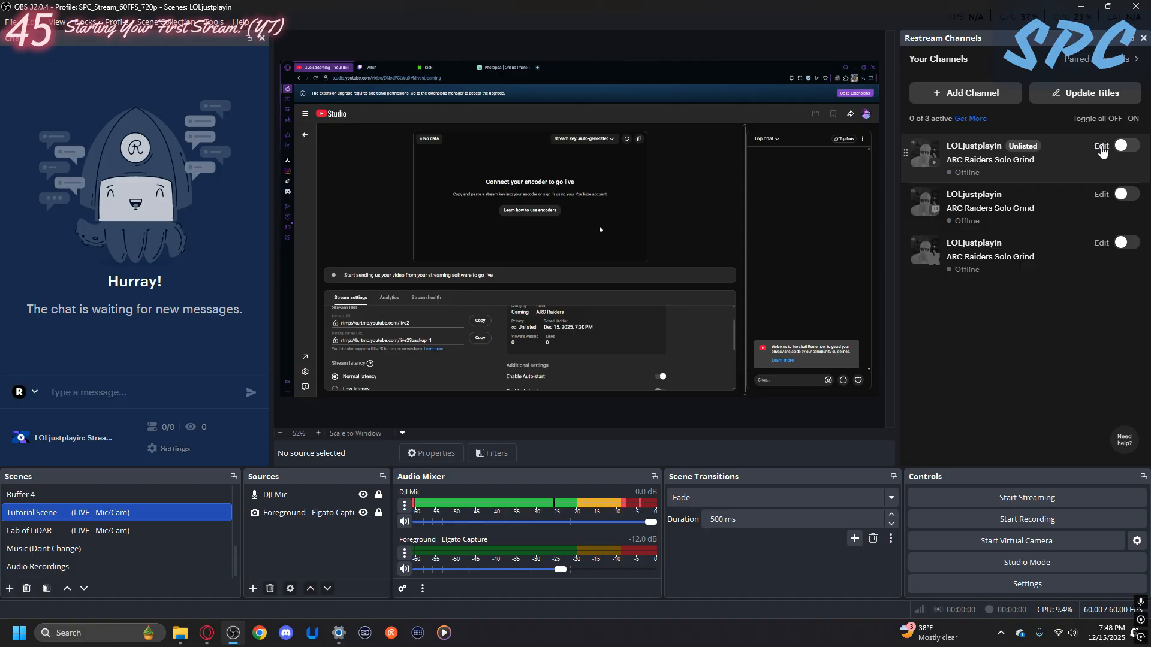
# - In OBS Studio, try switching the Restream channels on and off, and leave only the YouTube channel enabled
pyautogui.click(1128, 147)
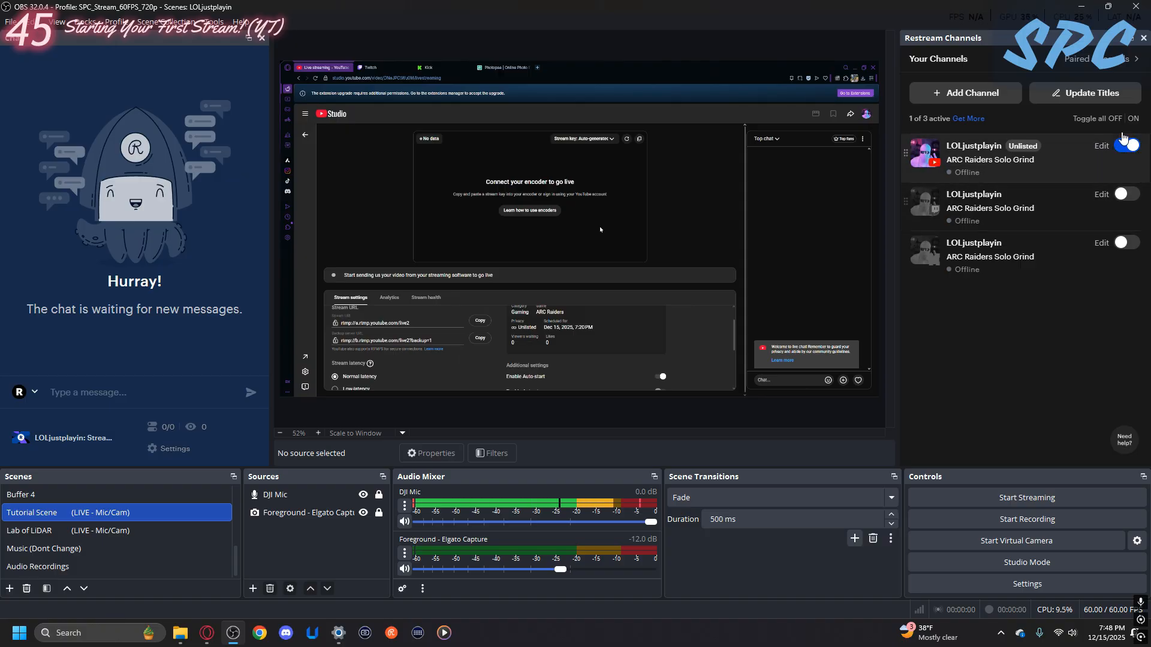
pyautogui.click(1133, 119)
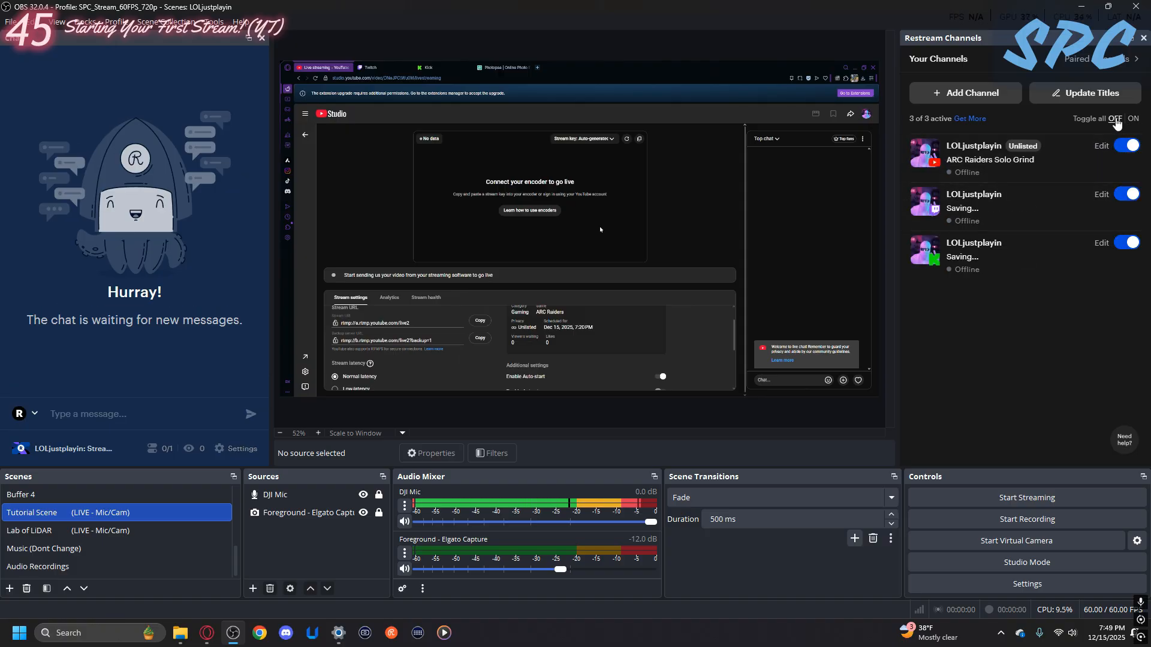
pyautogui.click(1114, 119)
pyautogui.click(1123, 244)
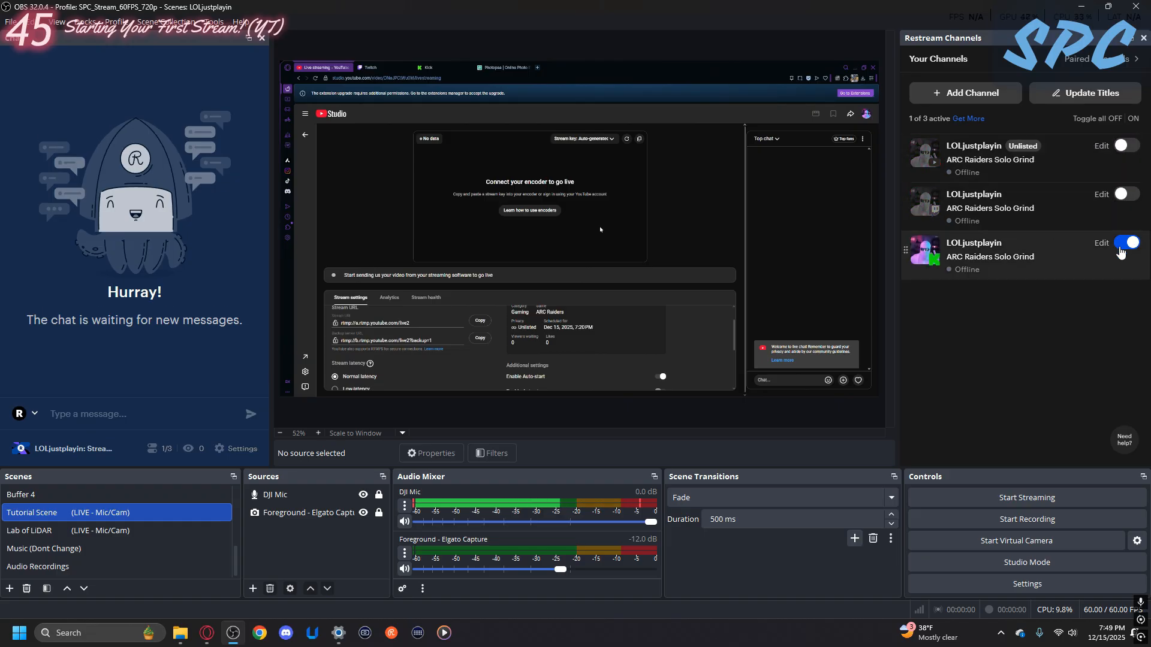
pyautogui.click(1124, 244)
pyautogui.click(1119, 243)
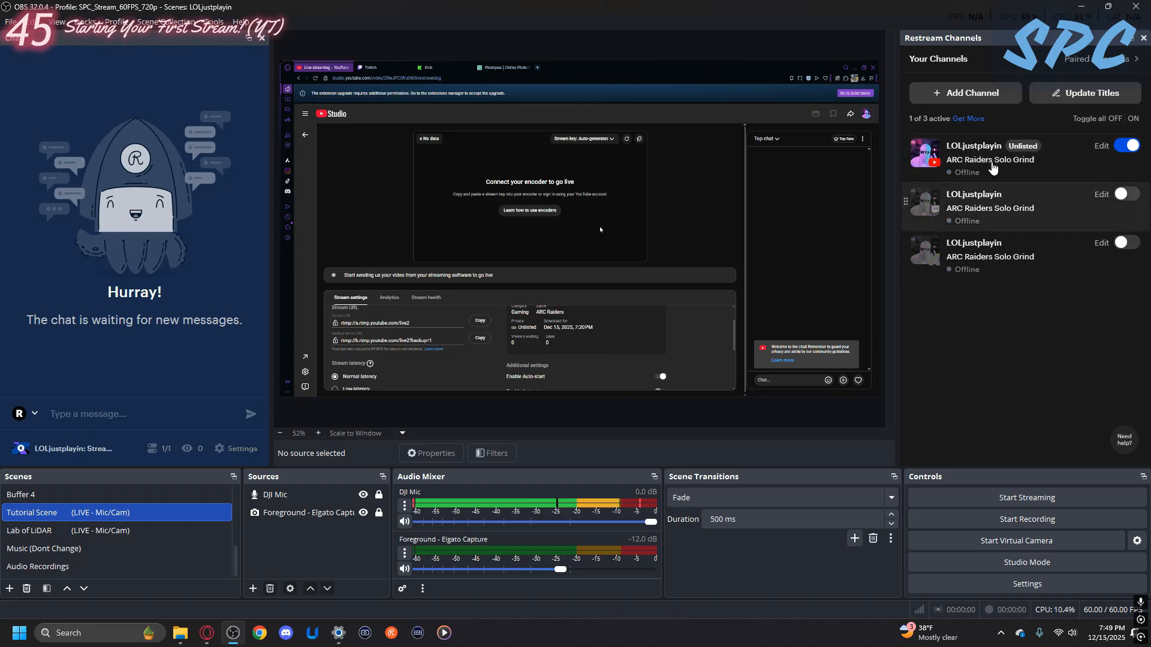